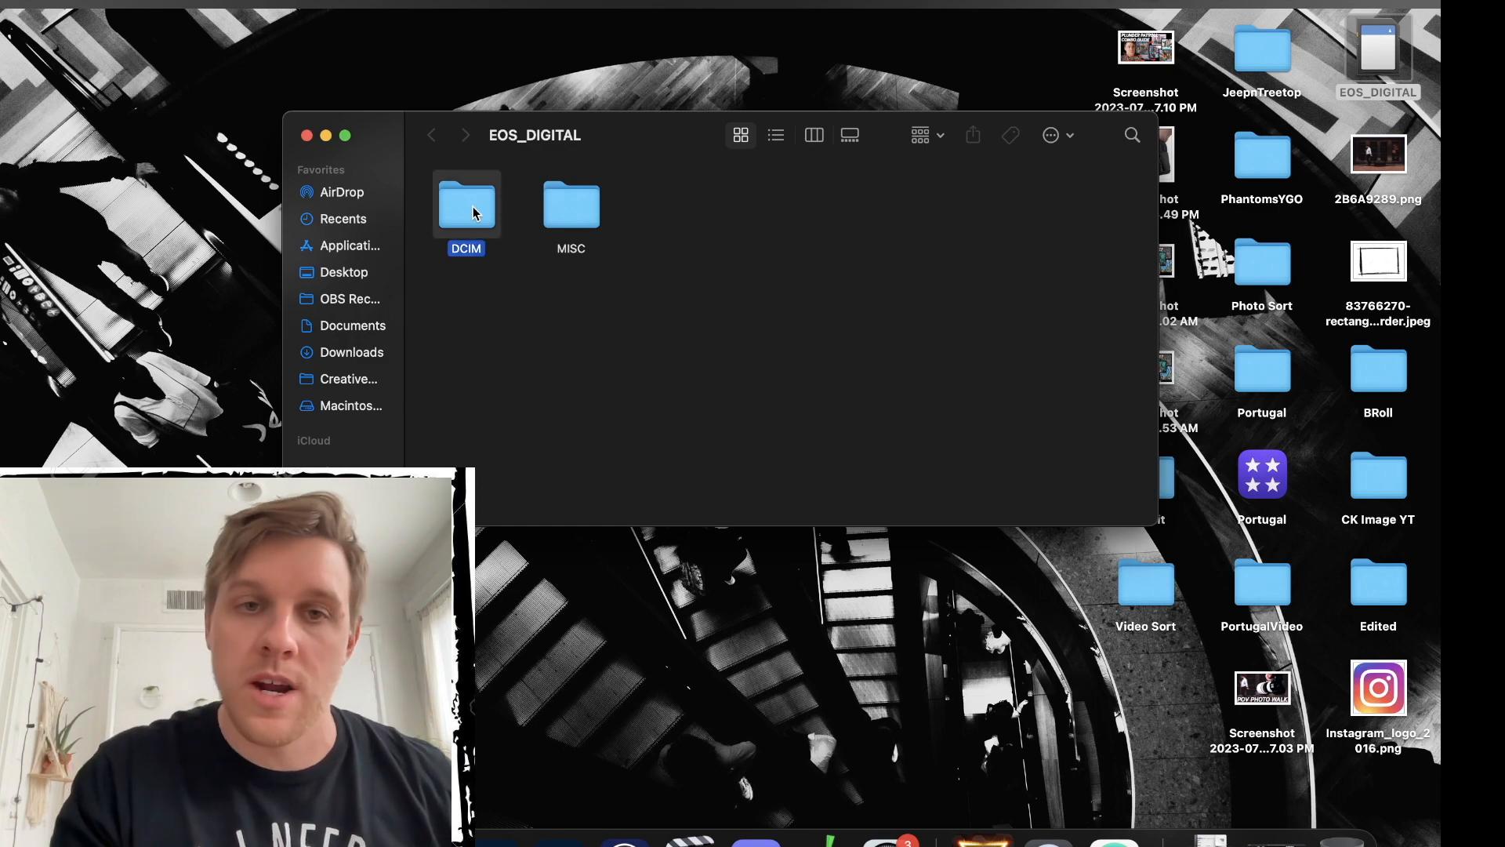
Open the 100CANON folder inside DCIM on the EOS_DIGITAL card and look through its CR3 photos.
{"action": "left_click", "coordinate": [473, 211]}
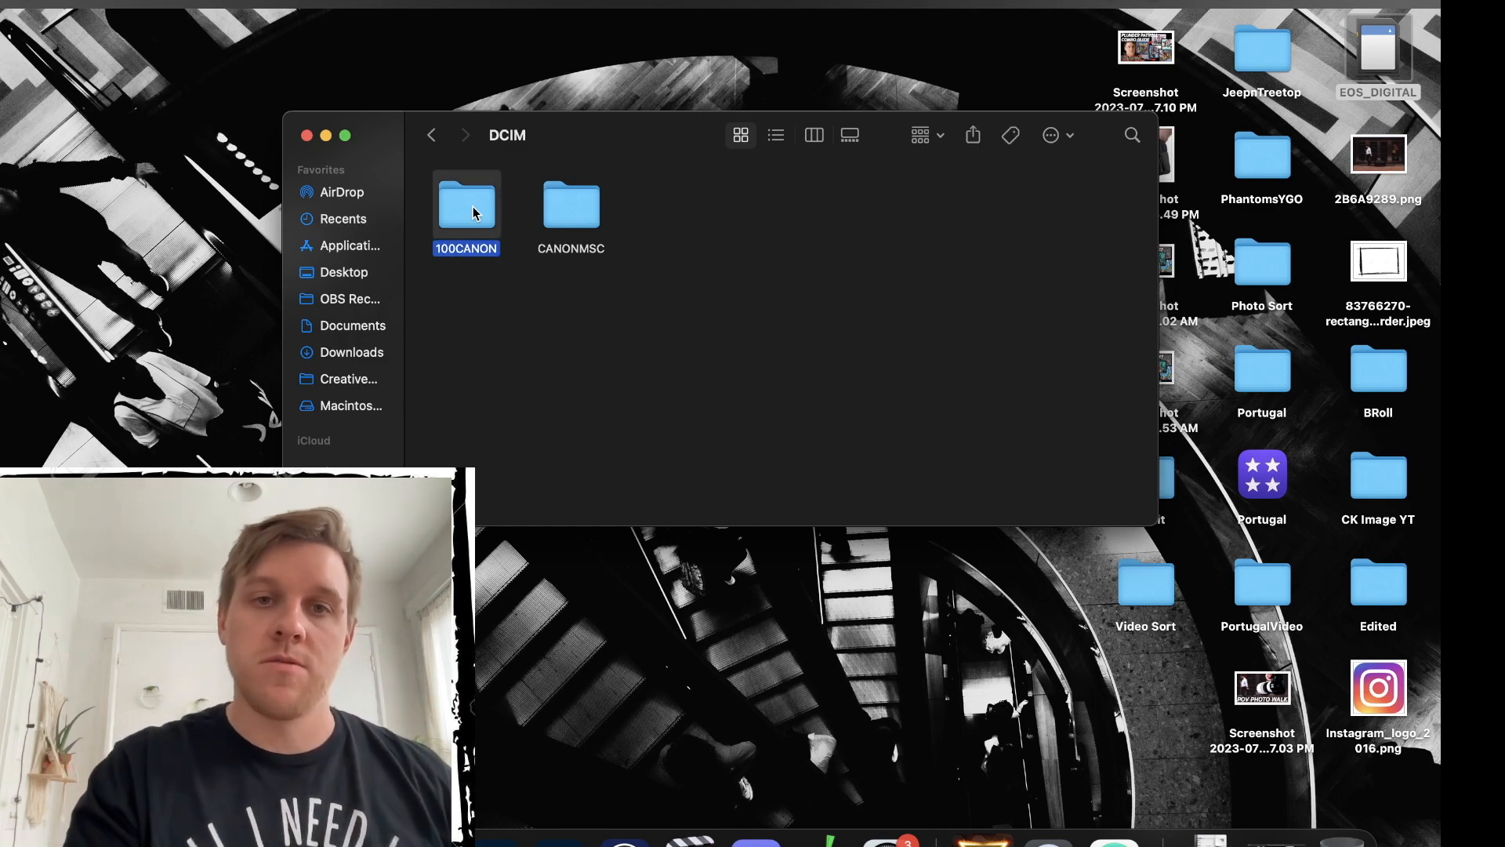
{"action": "double_click", "coordinate": [473, 212]}
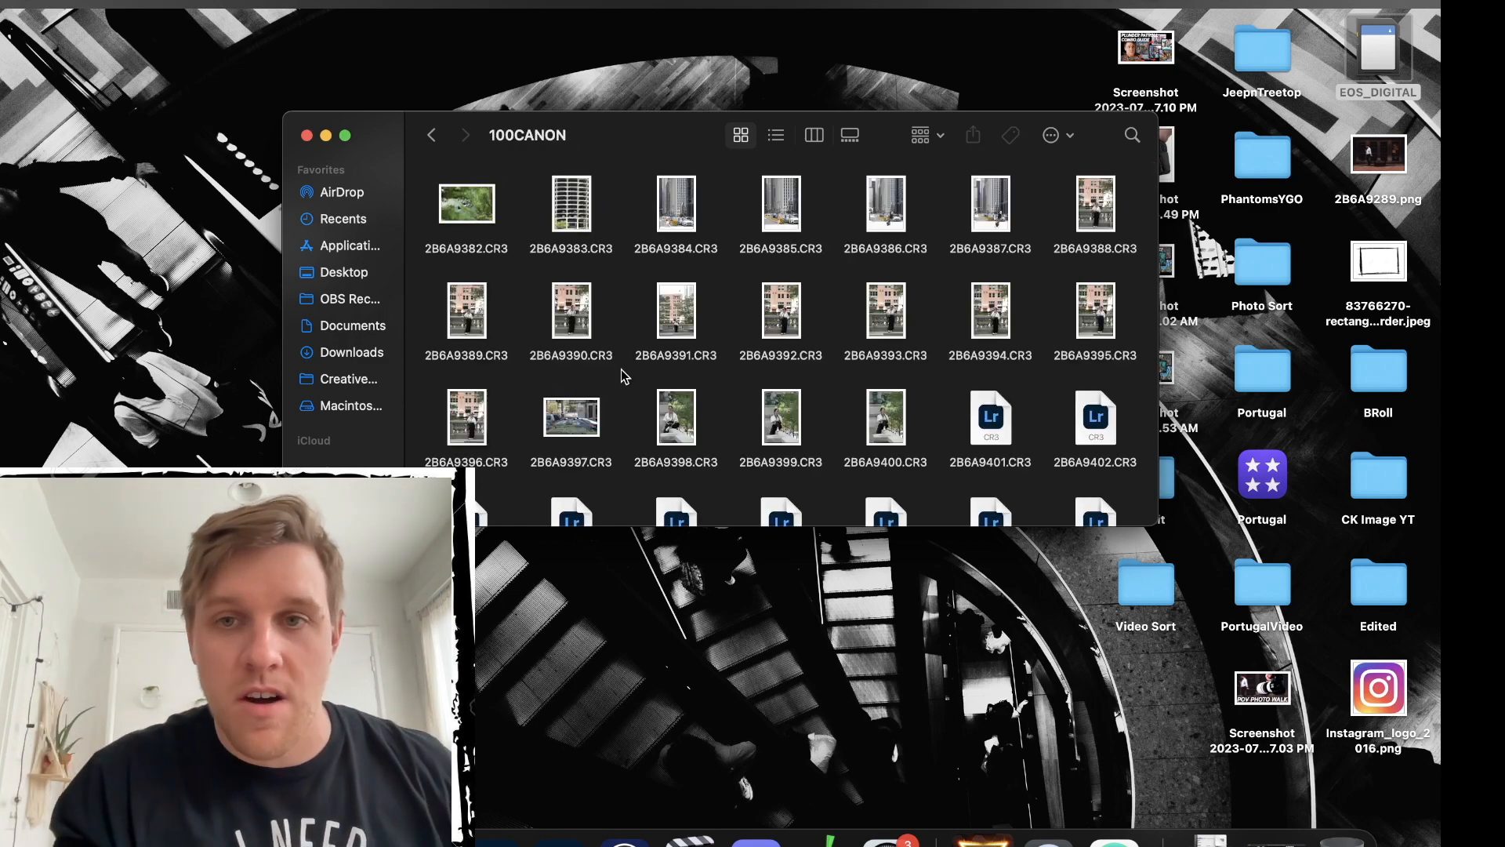
{"action": "scroll", "coordinate": [624, 377], "scroll_direction": "down", "scroll_amount": 1}
{"action": "scroll", "coordinate": [624, 376], "scroll_direction": "down", "scroll_amount": 20}
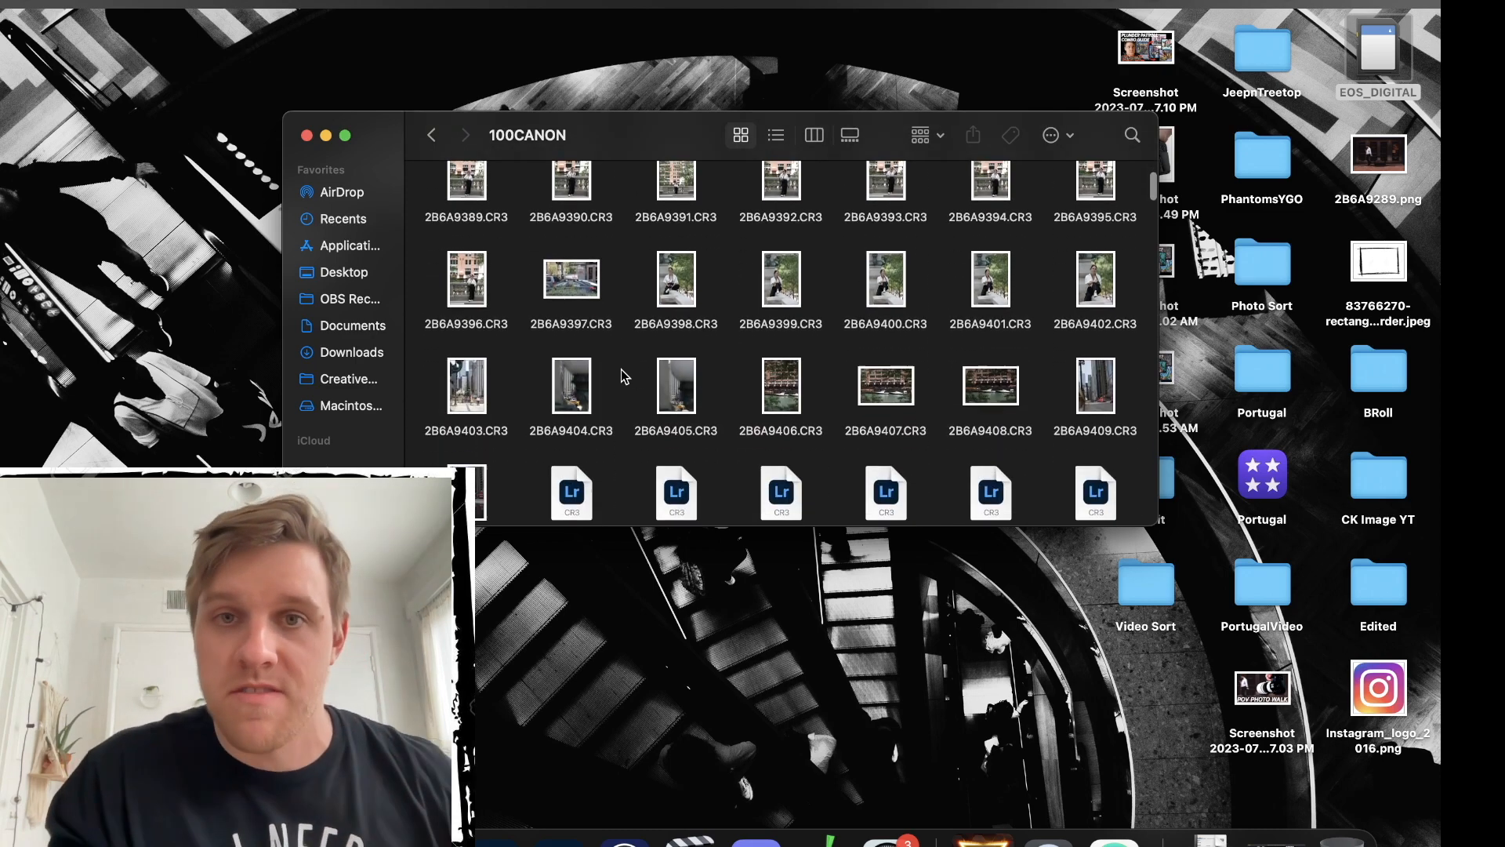
{"action": "scroll", "coordinate": [624, 376], "scroll_direction": "up", "scroll_amount": 20}
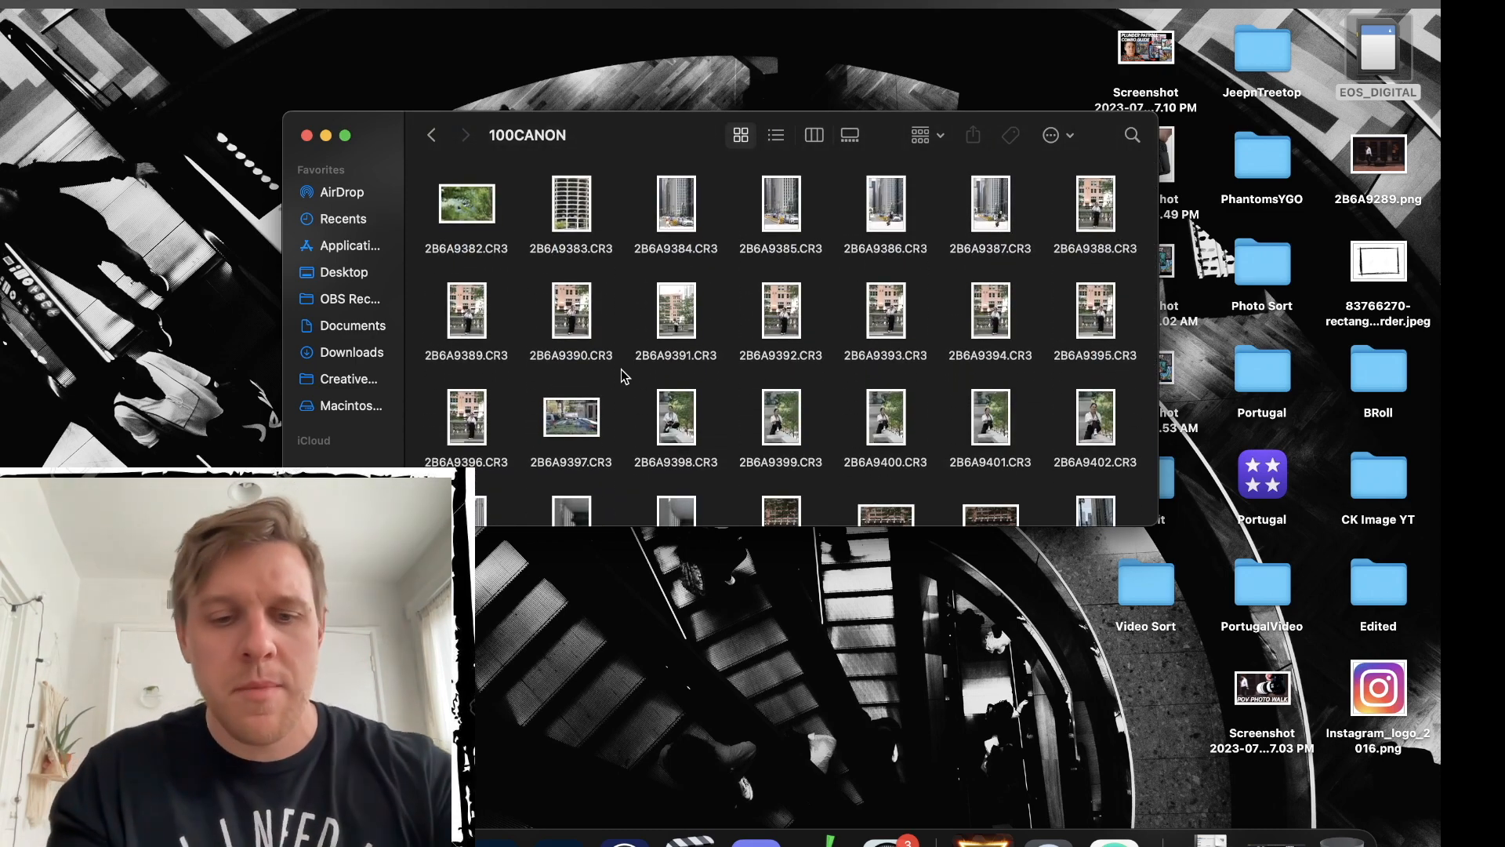
Create a folder named Chicago July 2023 inside the desktop's Photo Sort folder.
{"action": "double_click", "coordinate": [1273, 274]}
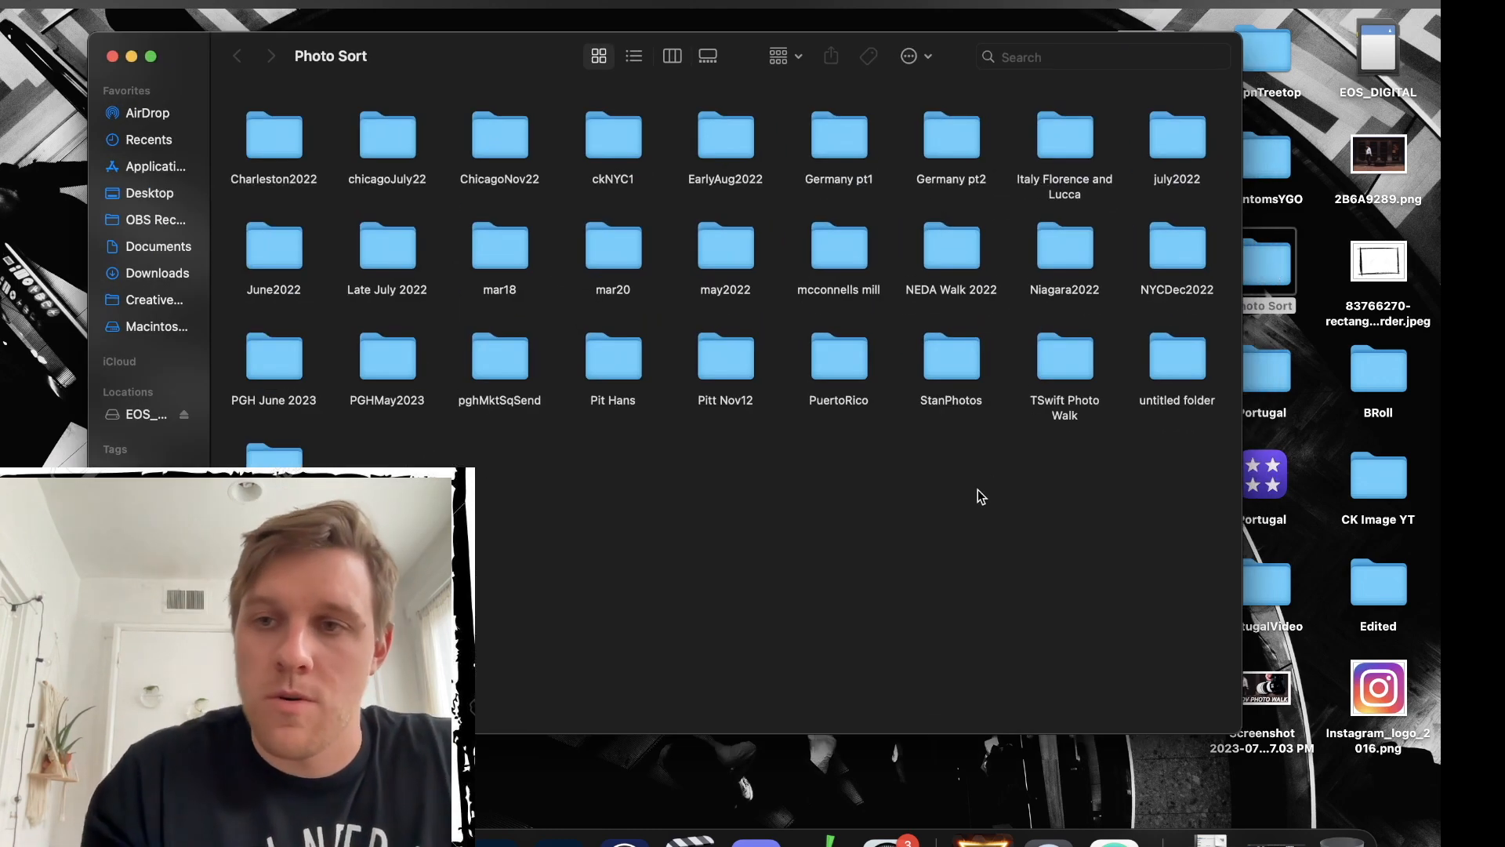
{"action": "right_click", "coordinate": [812, 517]}
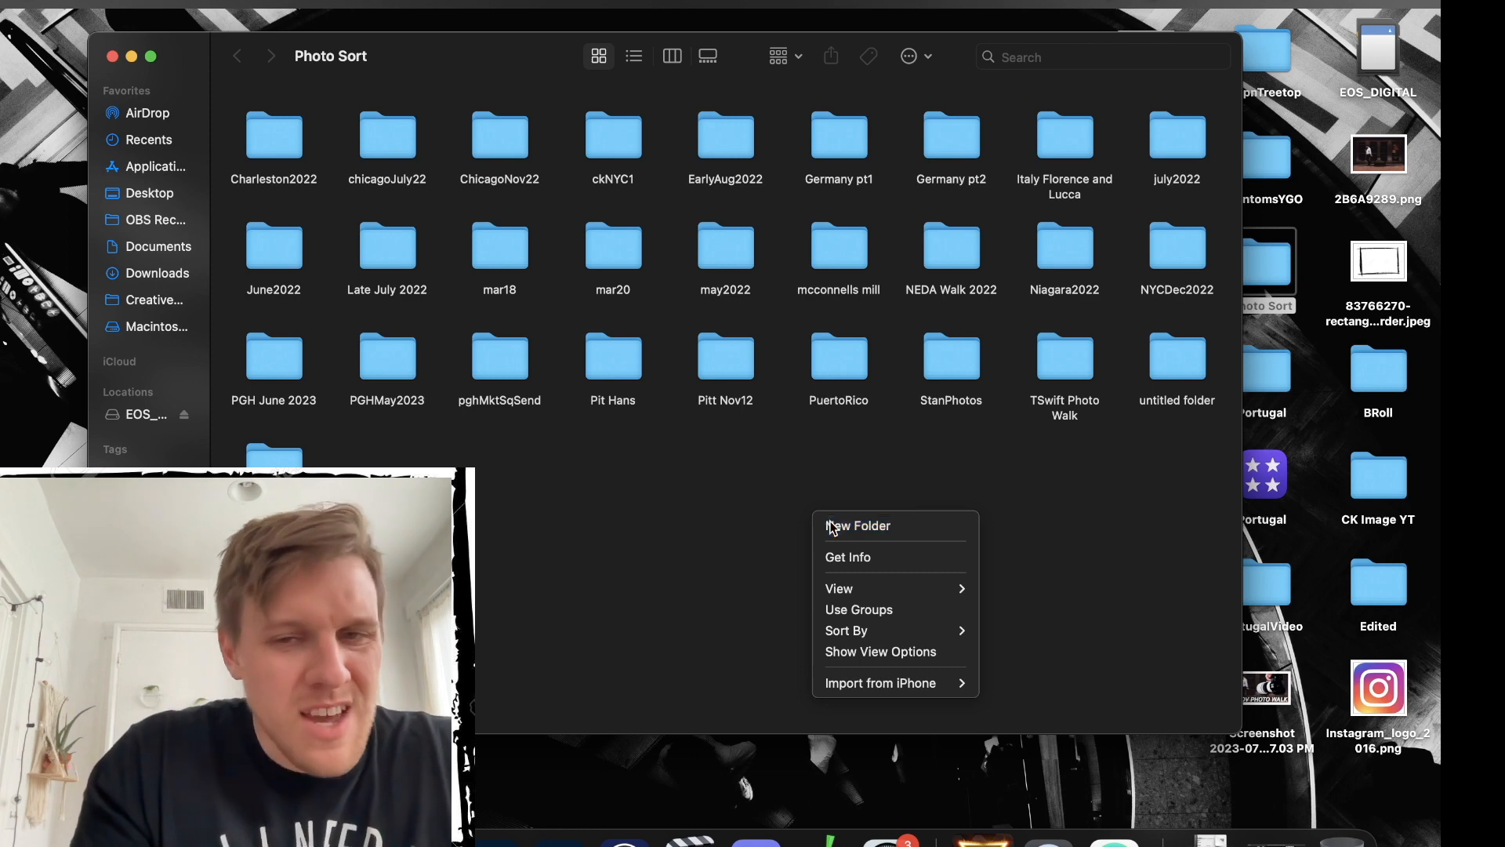
{"action": "left_click", "coordinate": [831, 525]}
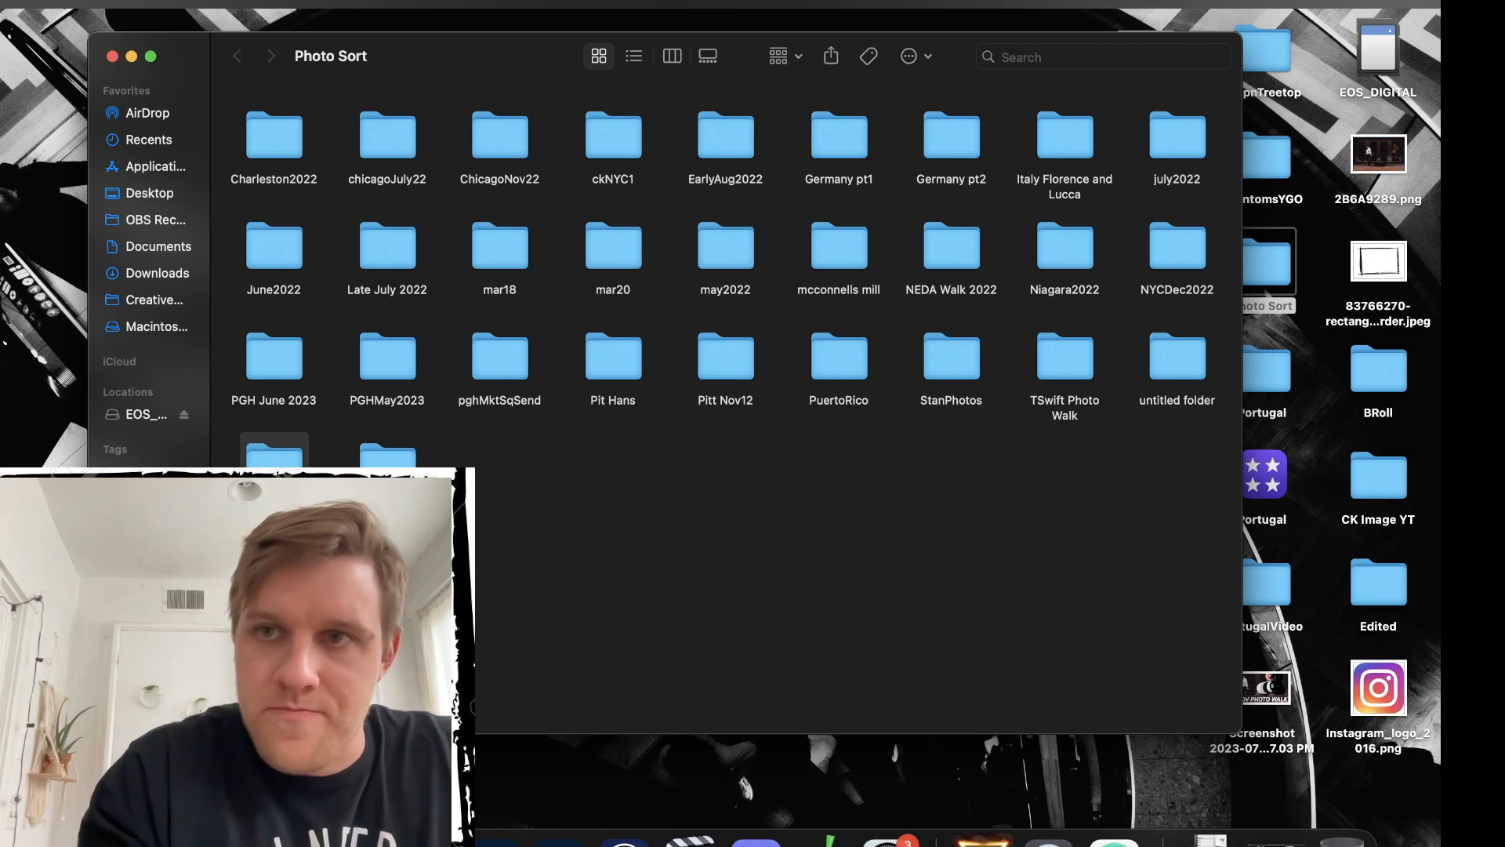
{"action": "key", "text": "Return"}
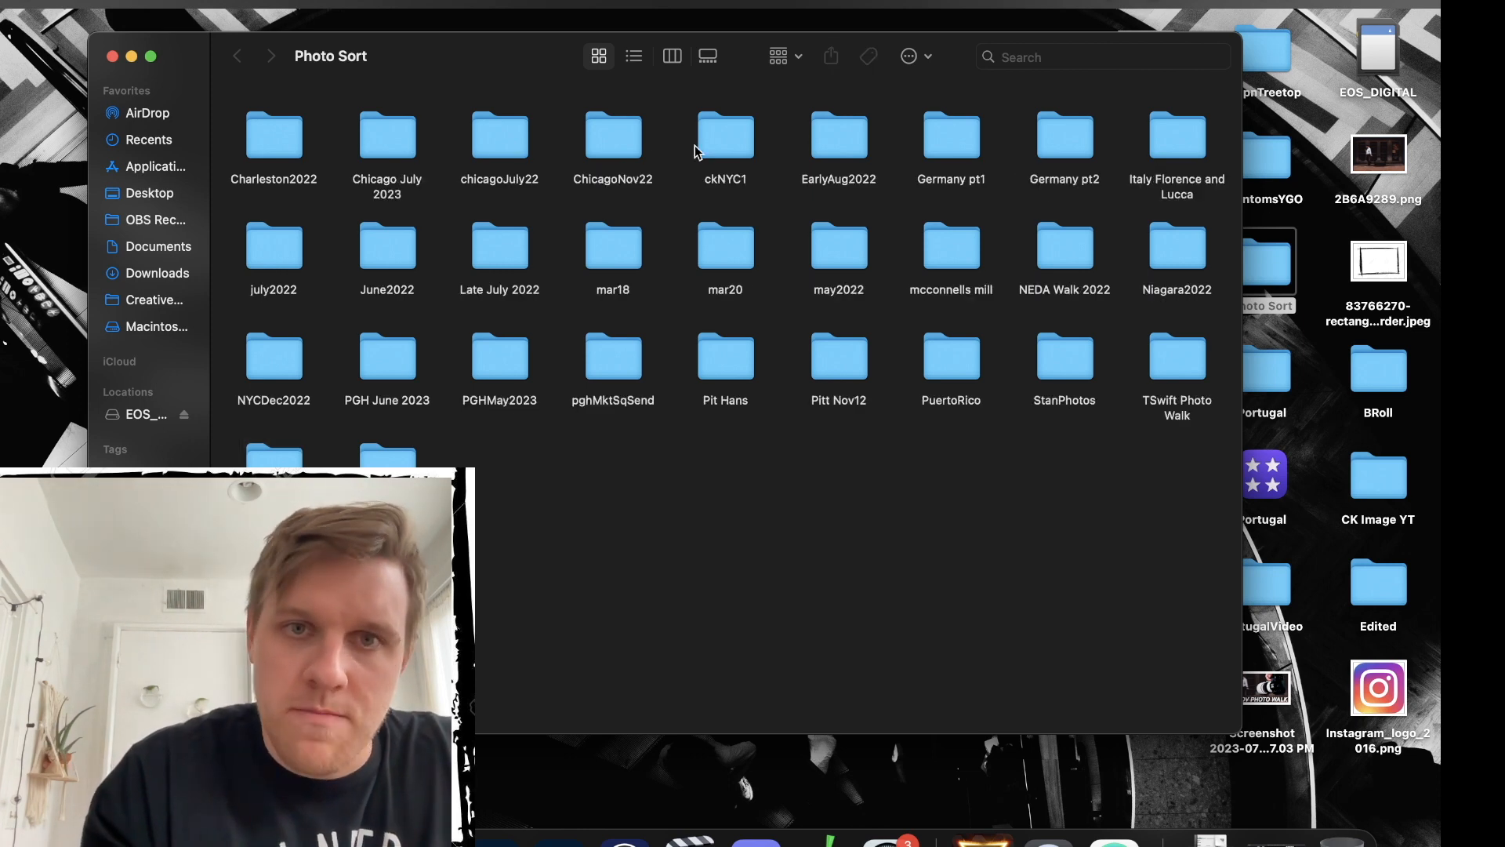
Copy all the photos from the card's 100CANON folder into the Chicago July 2023 folder.
{"action": "left_click", "coordinate": [377, 148]}
{"action": "double_click", "coordinate": [377, 148]}
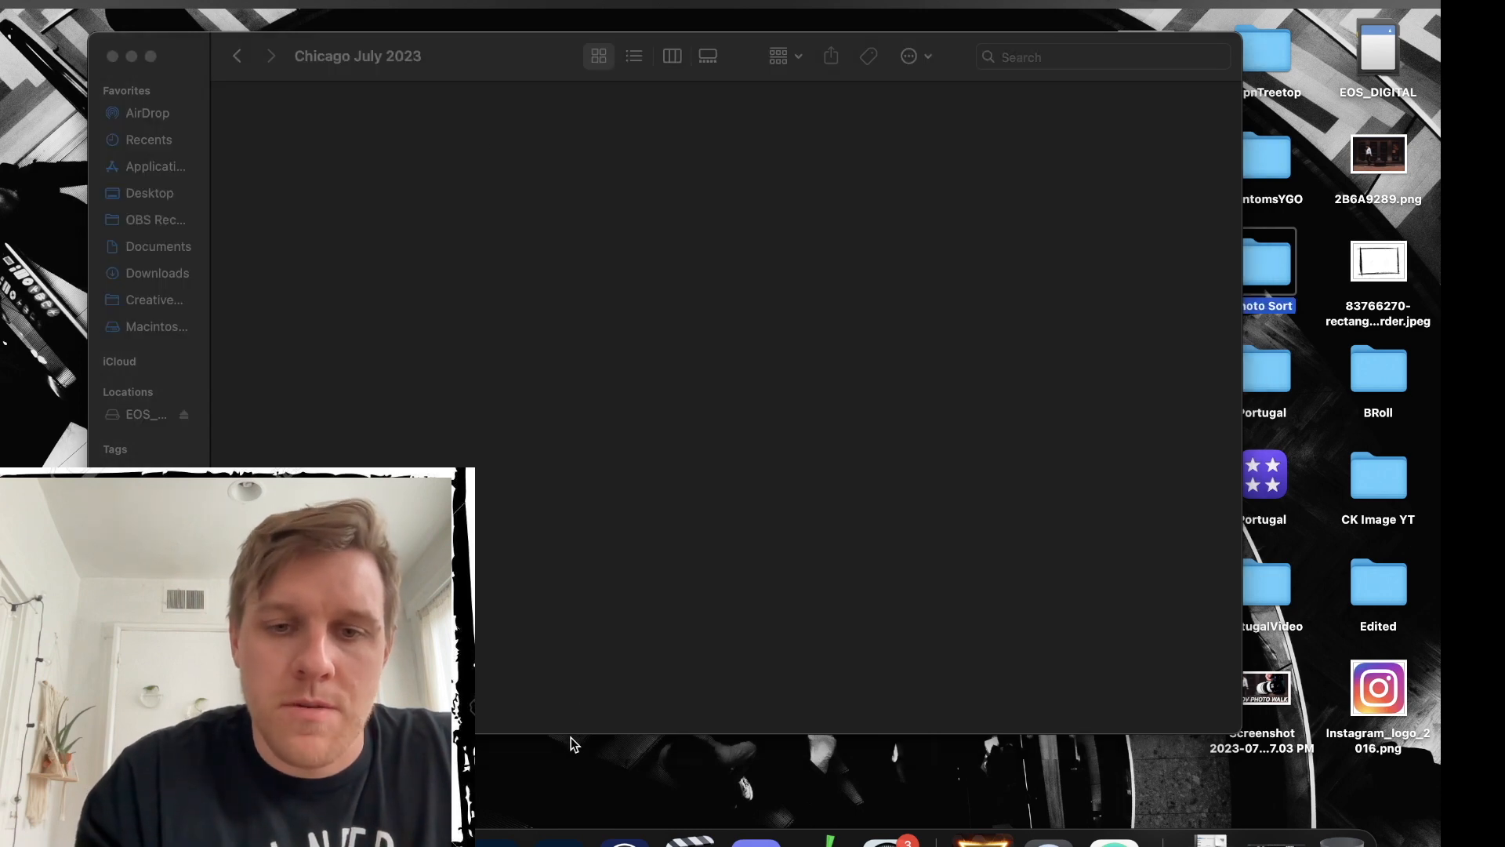
{"action": "left_click_drag", "start_coordinate": [496, 54], "coordinate": [503, 292]}
{"action": "left_click", "coordinate": [611, 139]}
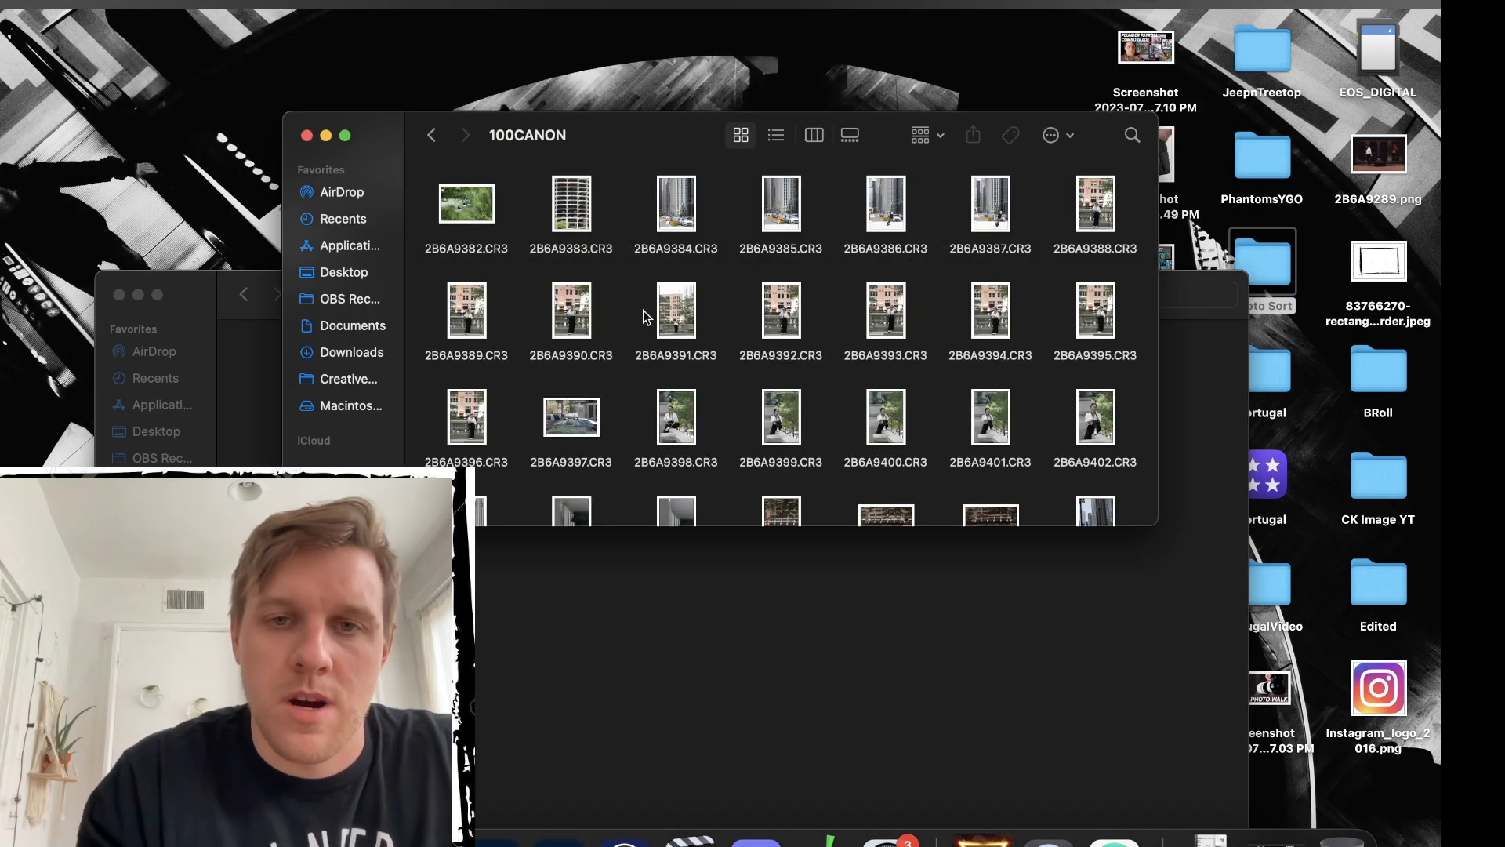
{"action": "key", "text": "super+a"}
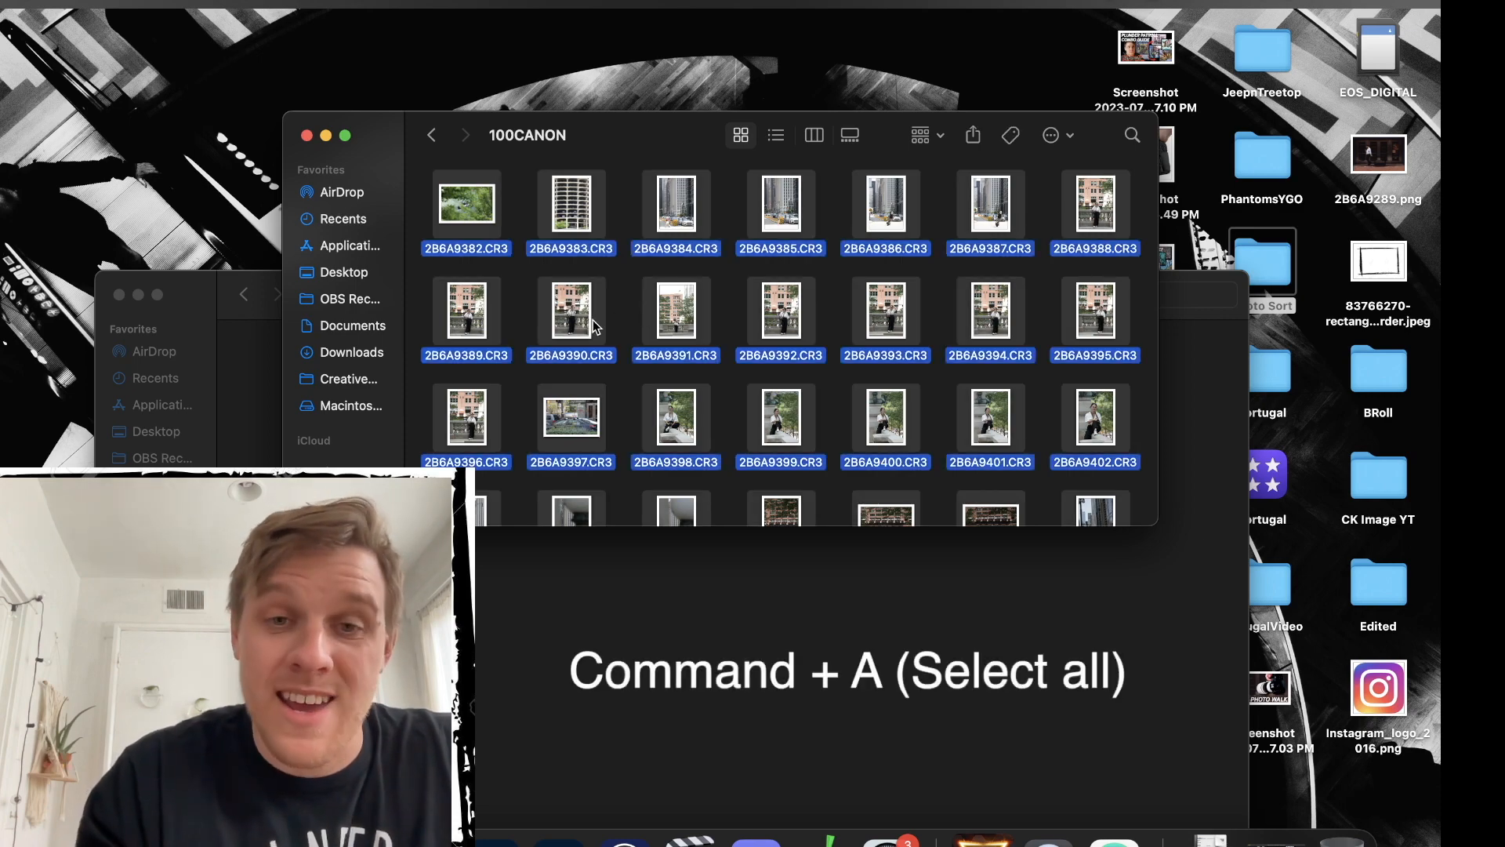
{"action": "left_click_drag", "start_coordinate": [596, 324], "coordinate": [544, 657]}
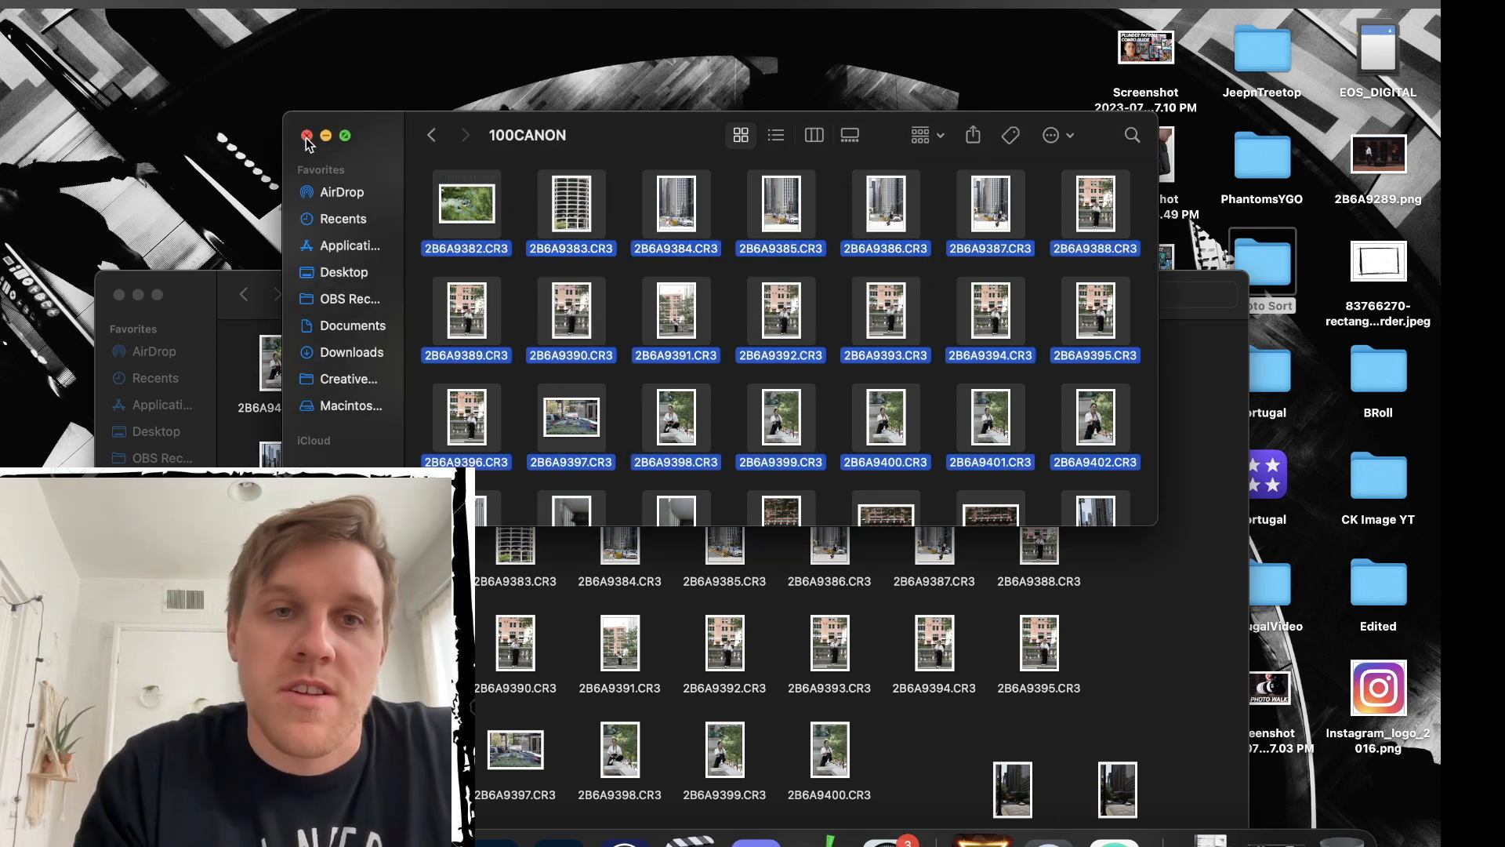
Eject the EOS_DIGITAL card and enlarge the Chicago July 2023 window to show more photos.
{"action": "key", "text": "super+e"}
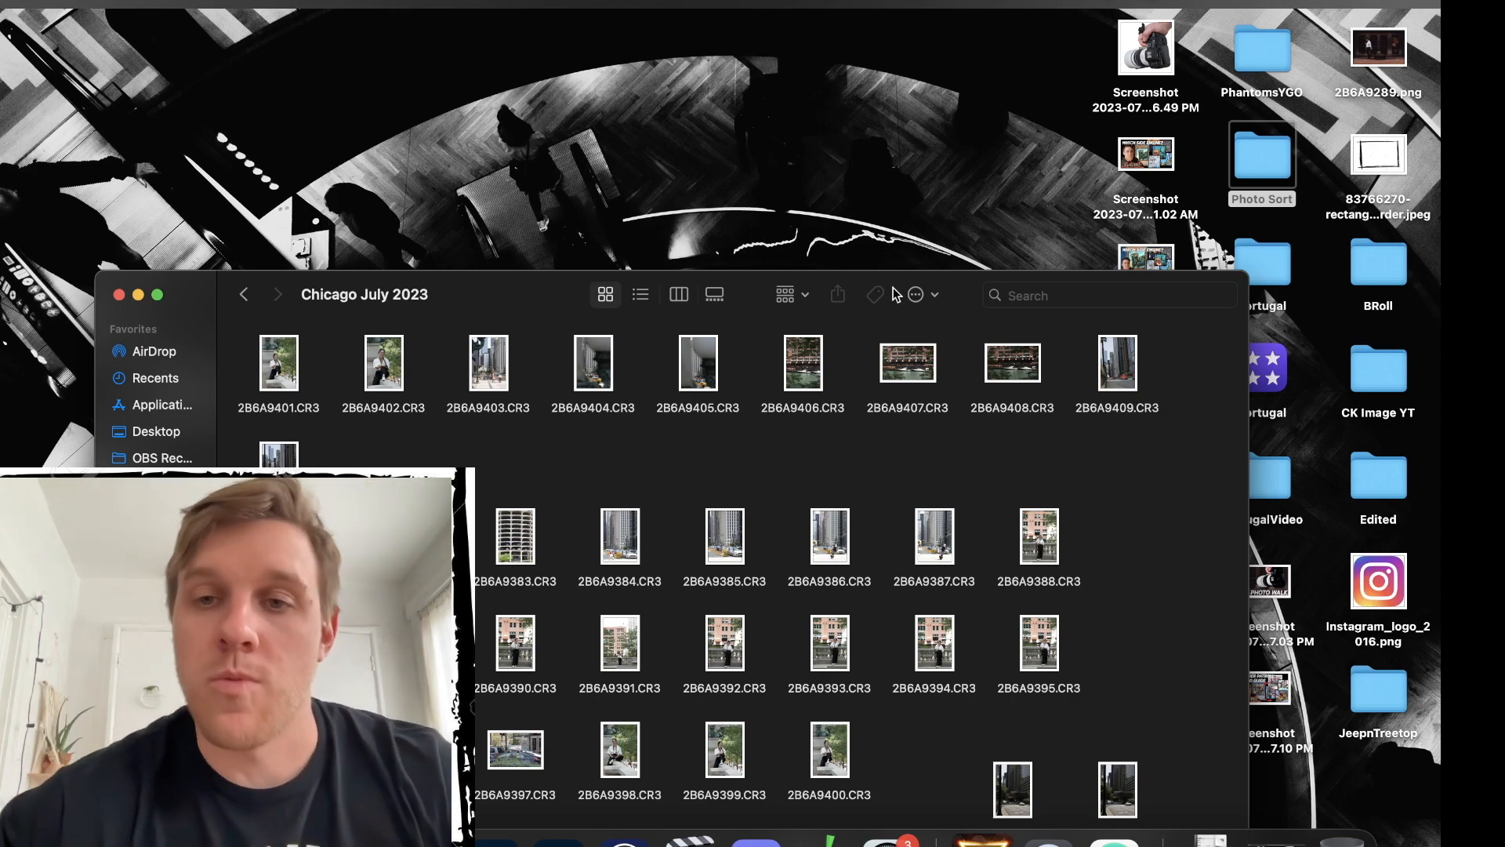
{"action": "left_click_drag", "start_coordinate": [977, 294], "coordinate": [961, 61]}
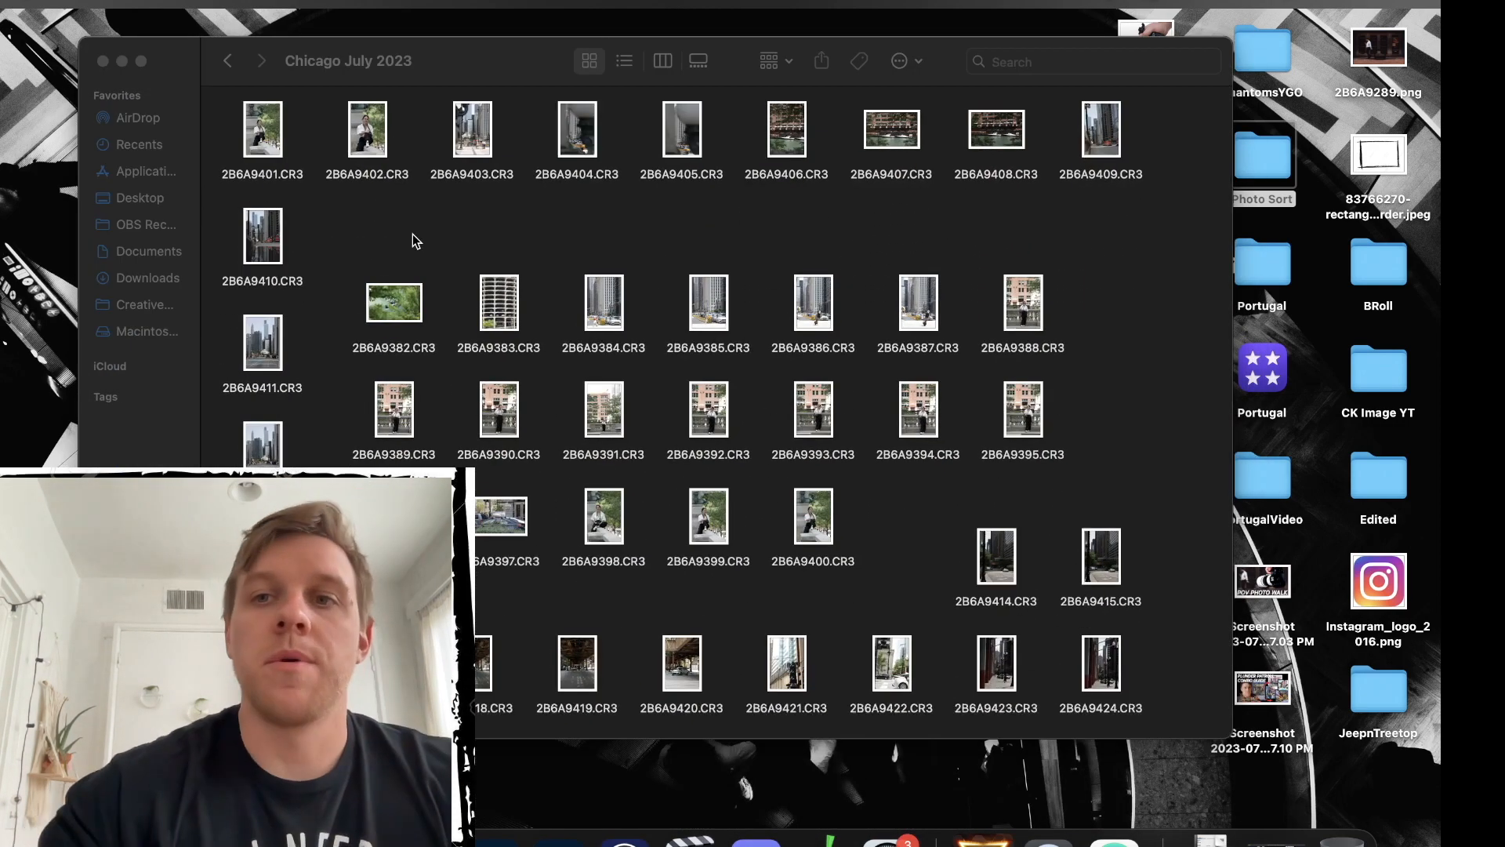
{"action": "left_click", "coordinate": [1233, 737]}
{"action": "left_click_drag", "start_coordinate": [1233, 737], "coordinate": [1353, 821]}
{"action": "left_click_drag", "start_coordinate": [439, 55], "coordinate": [407, 41]}
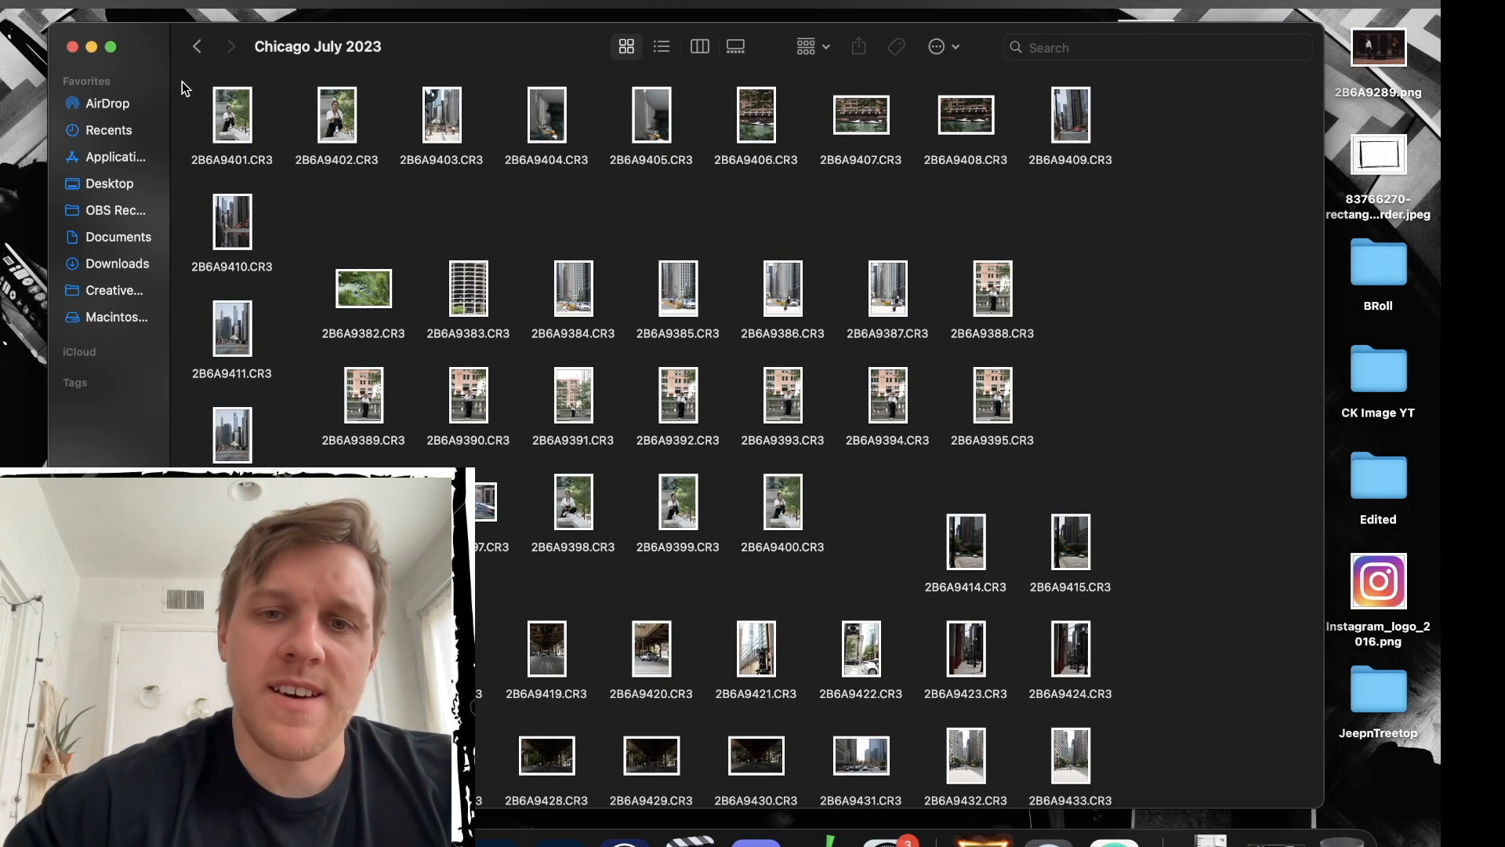
Select all the photos in Chicago July 2023 and open them together in Preview.
{"action": "left_click_drag", "start_coordinate": [181, 88], "coordinate": [1171, 776]}
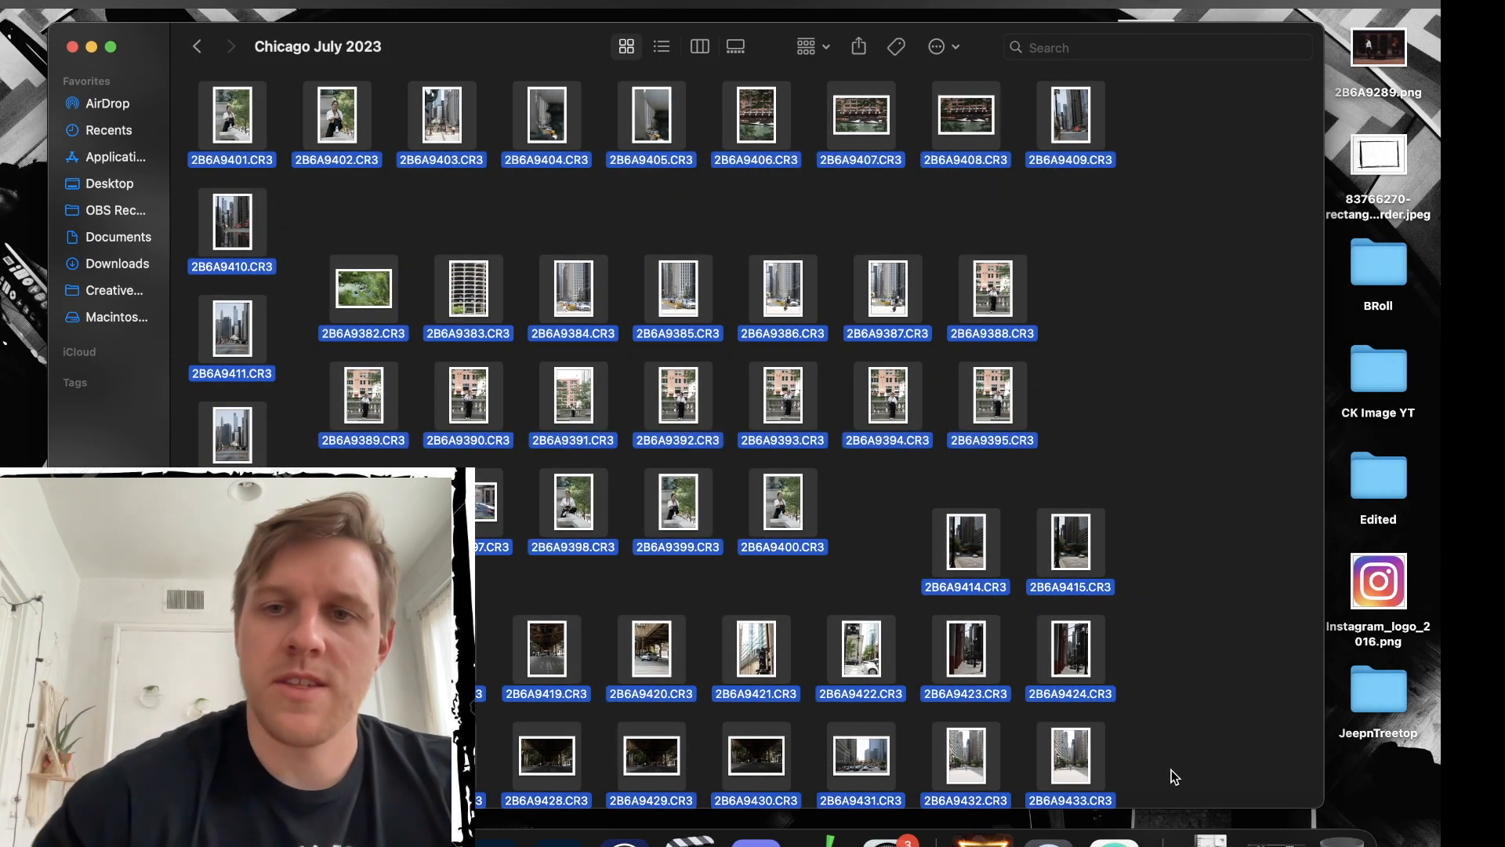
{"action": "right_click", "coordinate": [753, 399]}
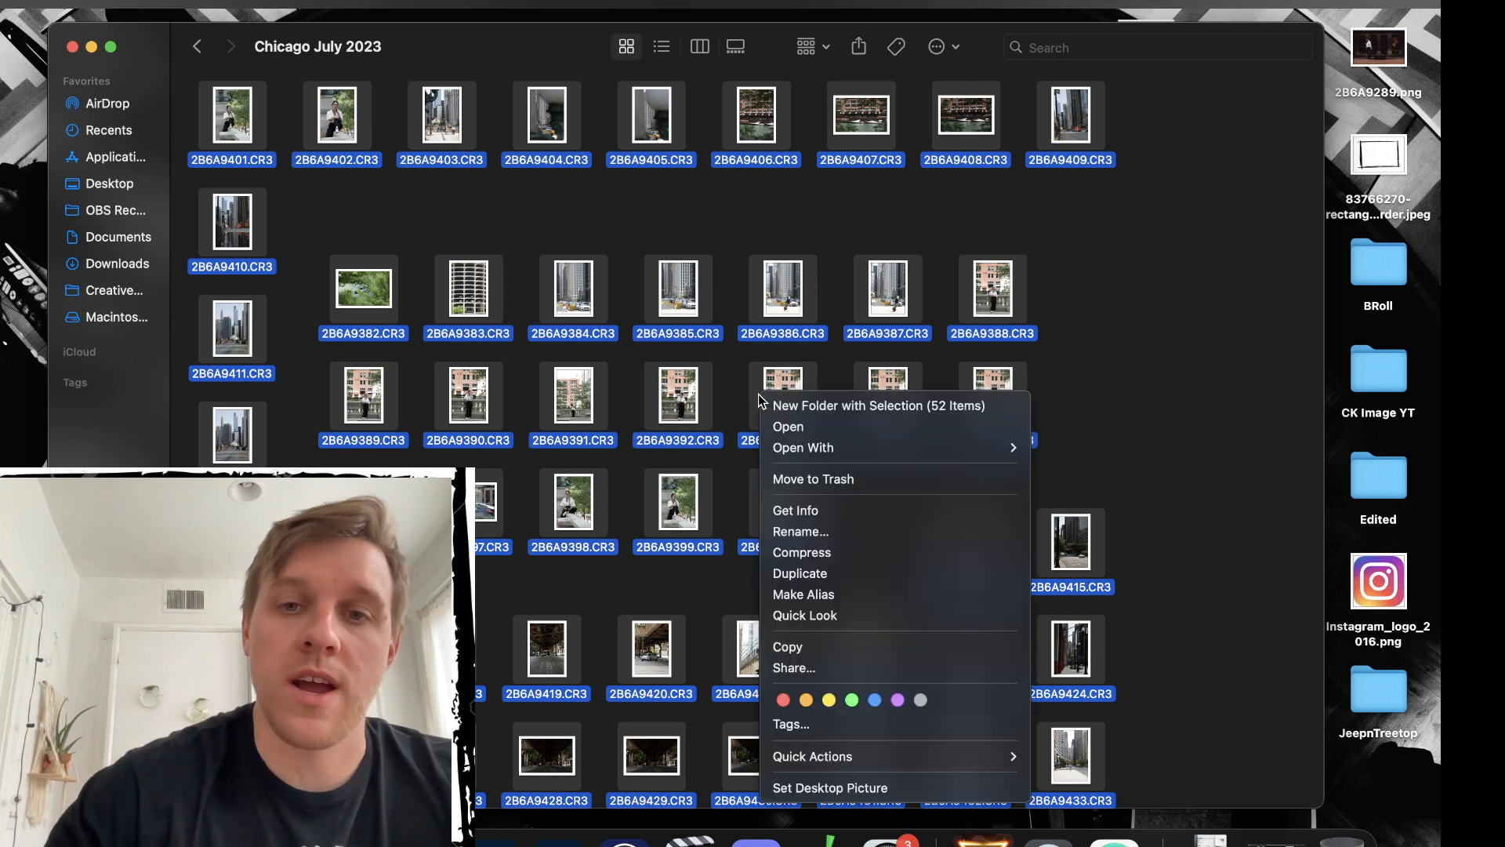
{"action": "mouse_move", "coordinate": [819, 450]}
{"action": "left_click", "coordinate": [1134, 480]}
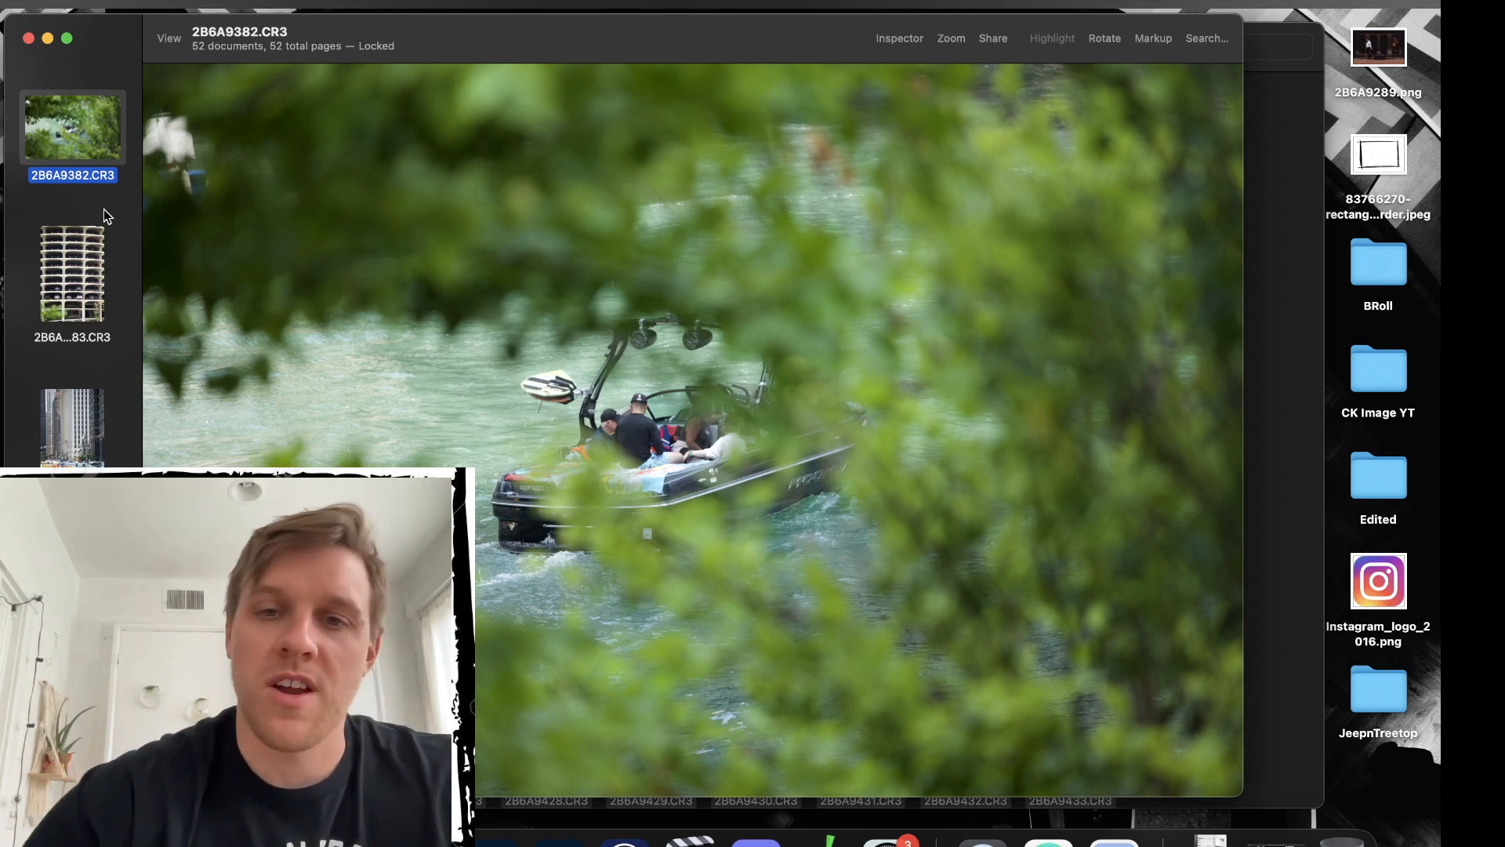
Move the boat photo 2B6A9382.CR3 to the trash.
{"action": "right_click", "coordinate": [63, 152]}
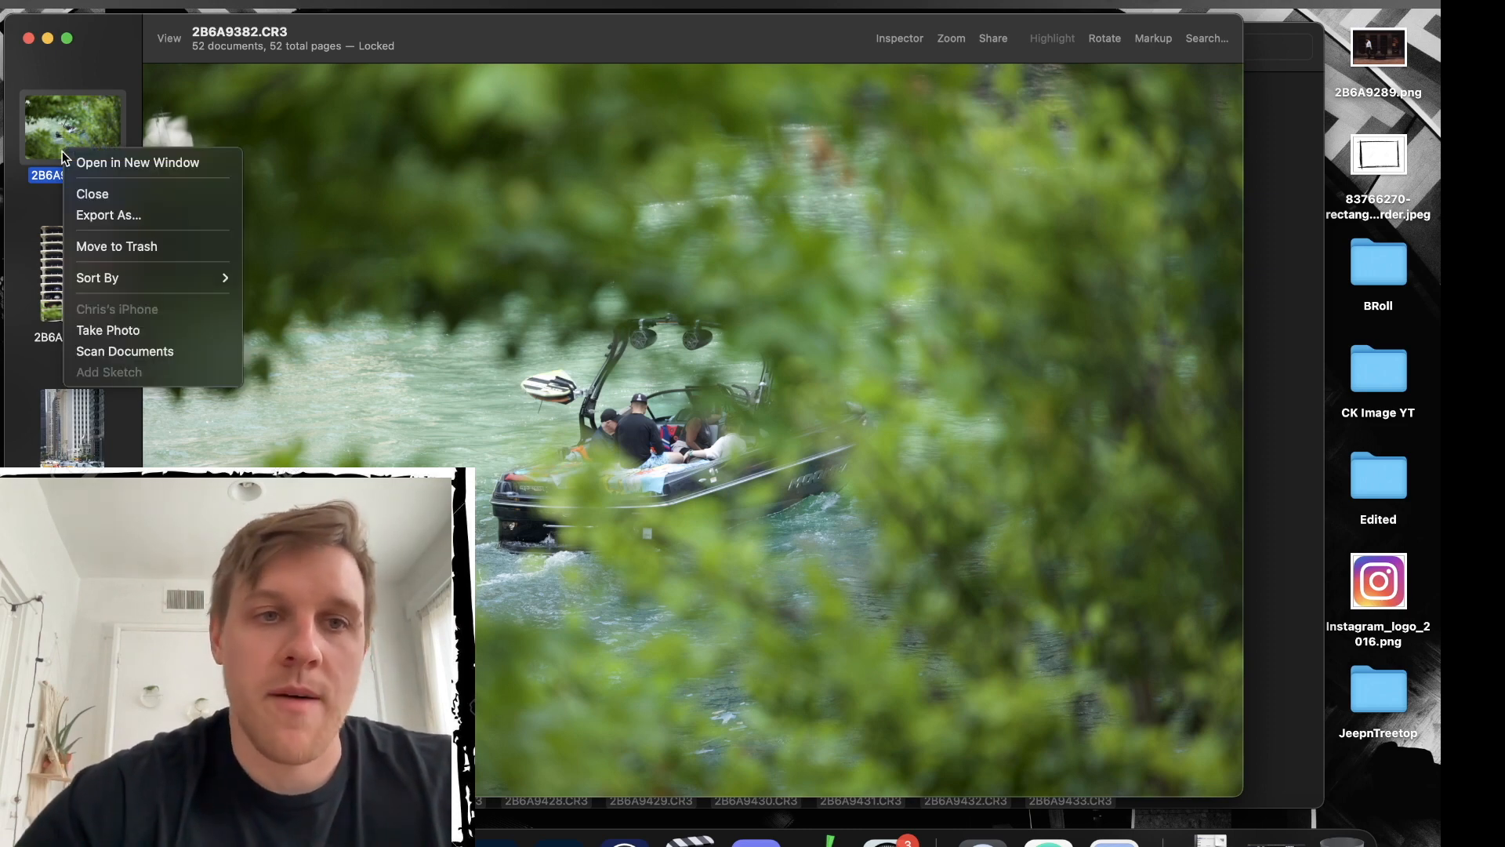
{"action": "left_click", "coordinate": [148, 246]}
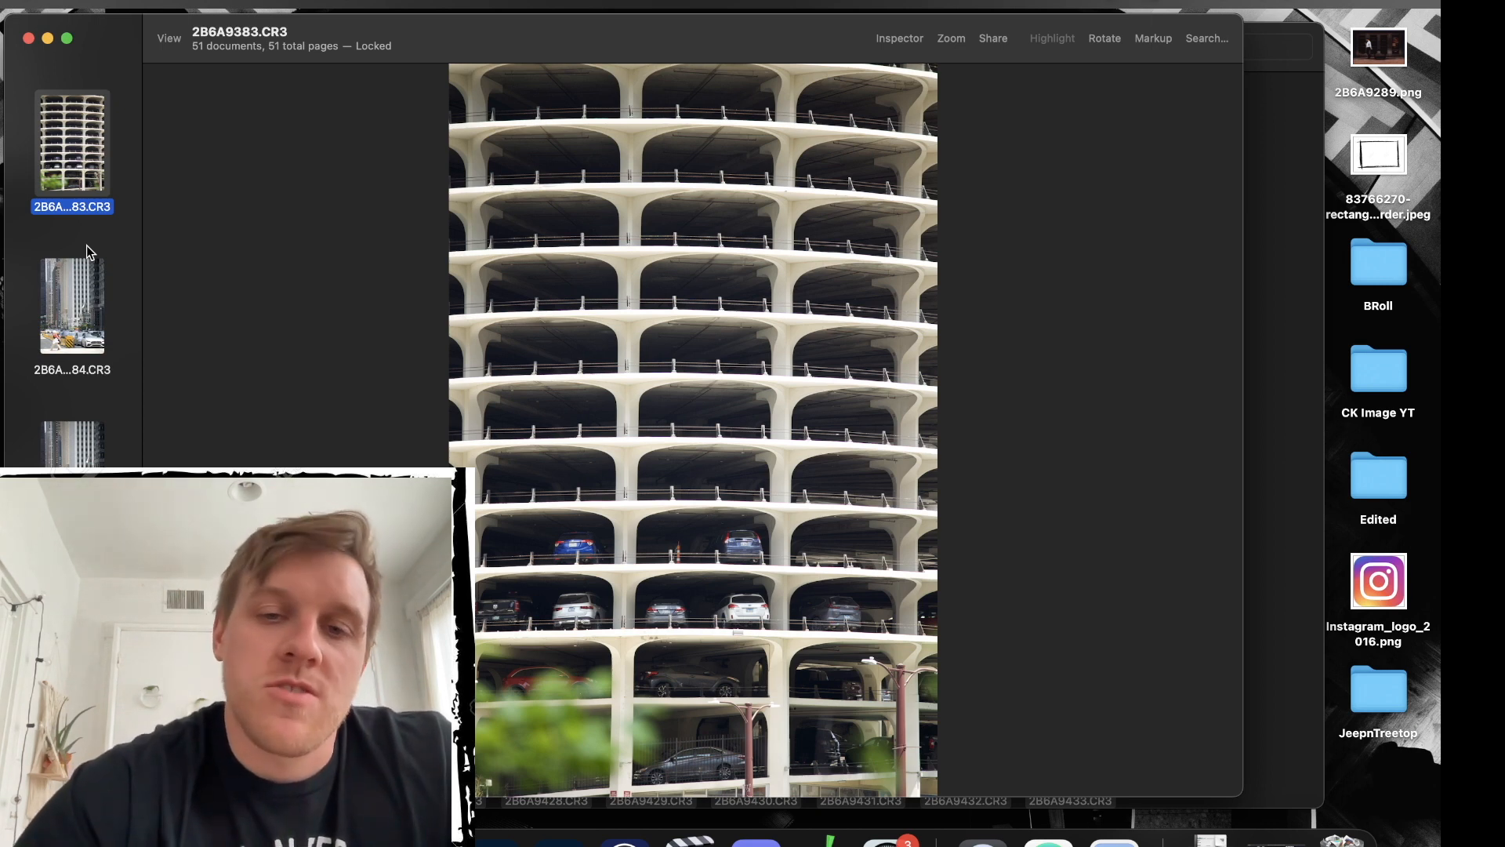
Review the street shots 2B6A9384 to 2B6A9387 and move 2B6A9384.CR3 and 2B6A9385.CR3 to the trash.
{"action": "scroll", "coordinate": [78, 313], "scroll_direction": "down", "scroll_amount": 2}
{"action": "left_click", "coordinate": [70, 361]}
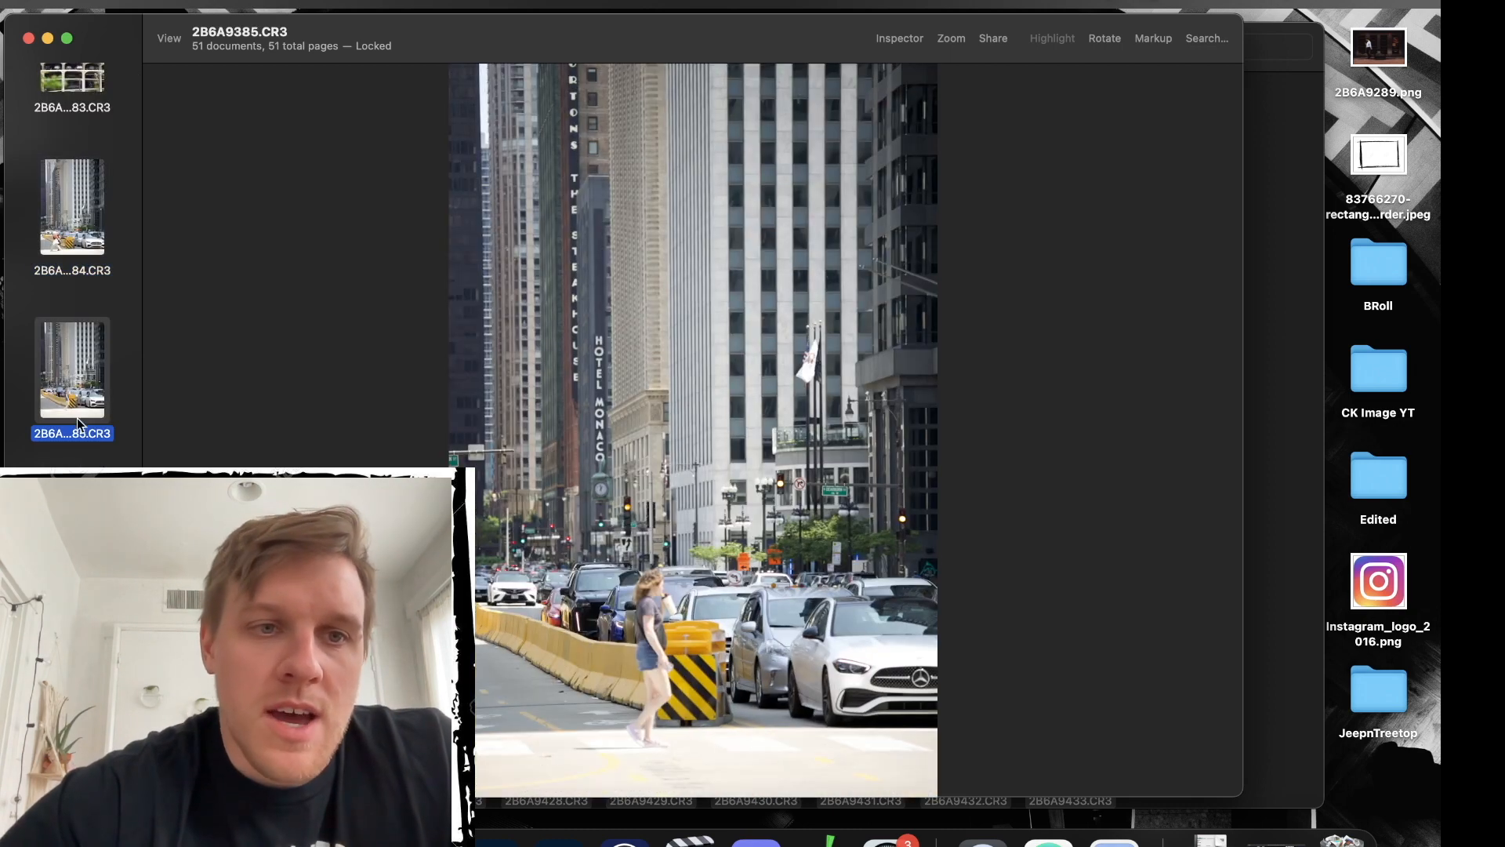
{"action": "key", "text": "Down"}
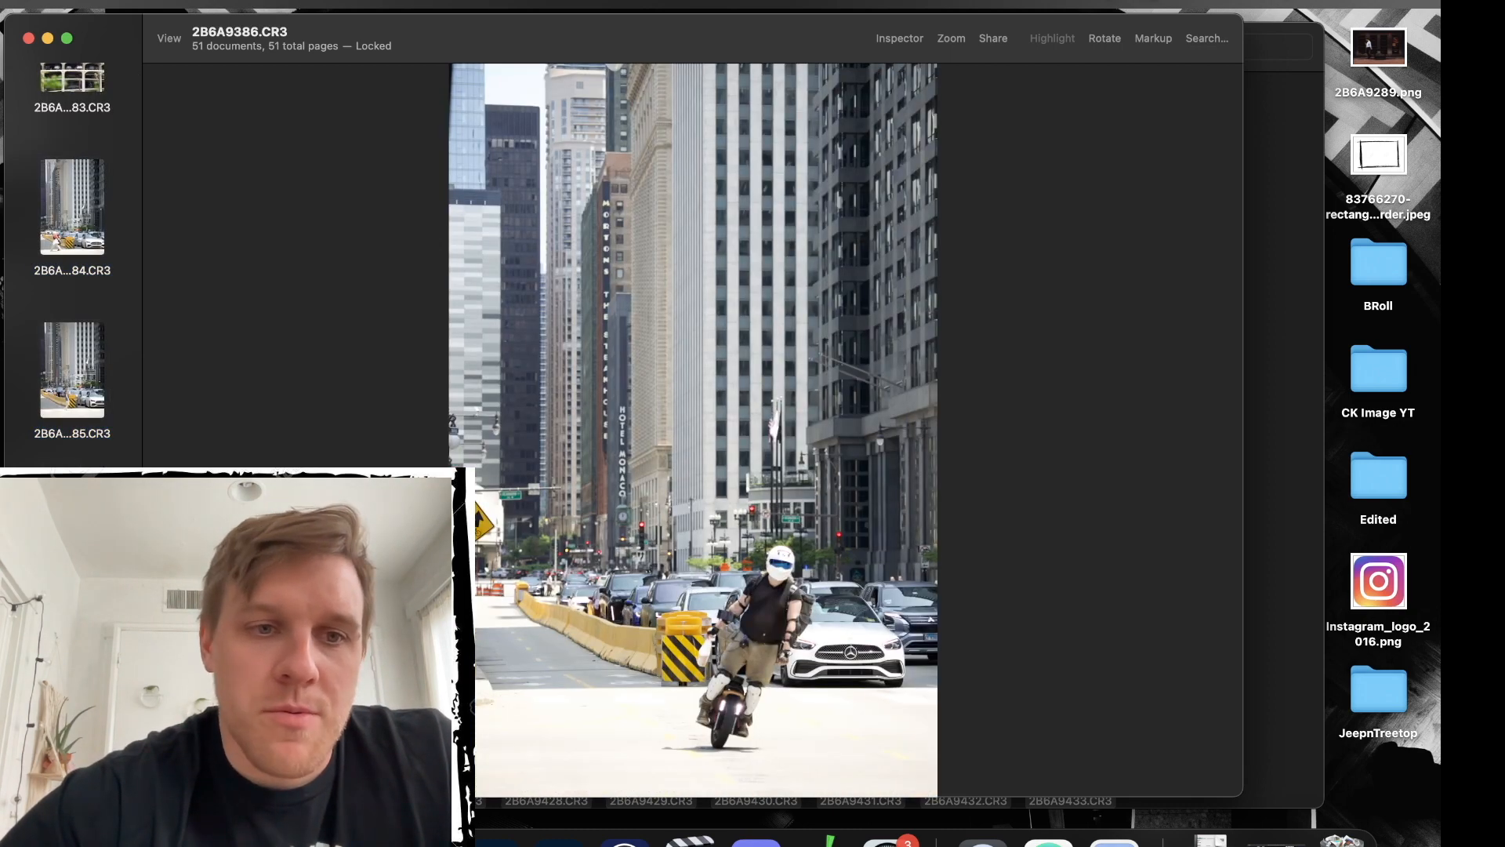
{"action": "key", "text": "Down"}
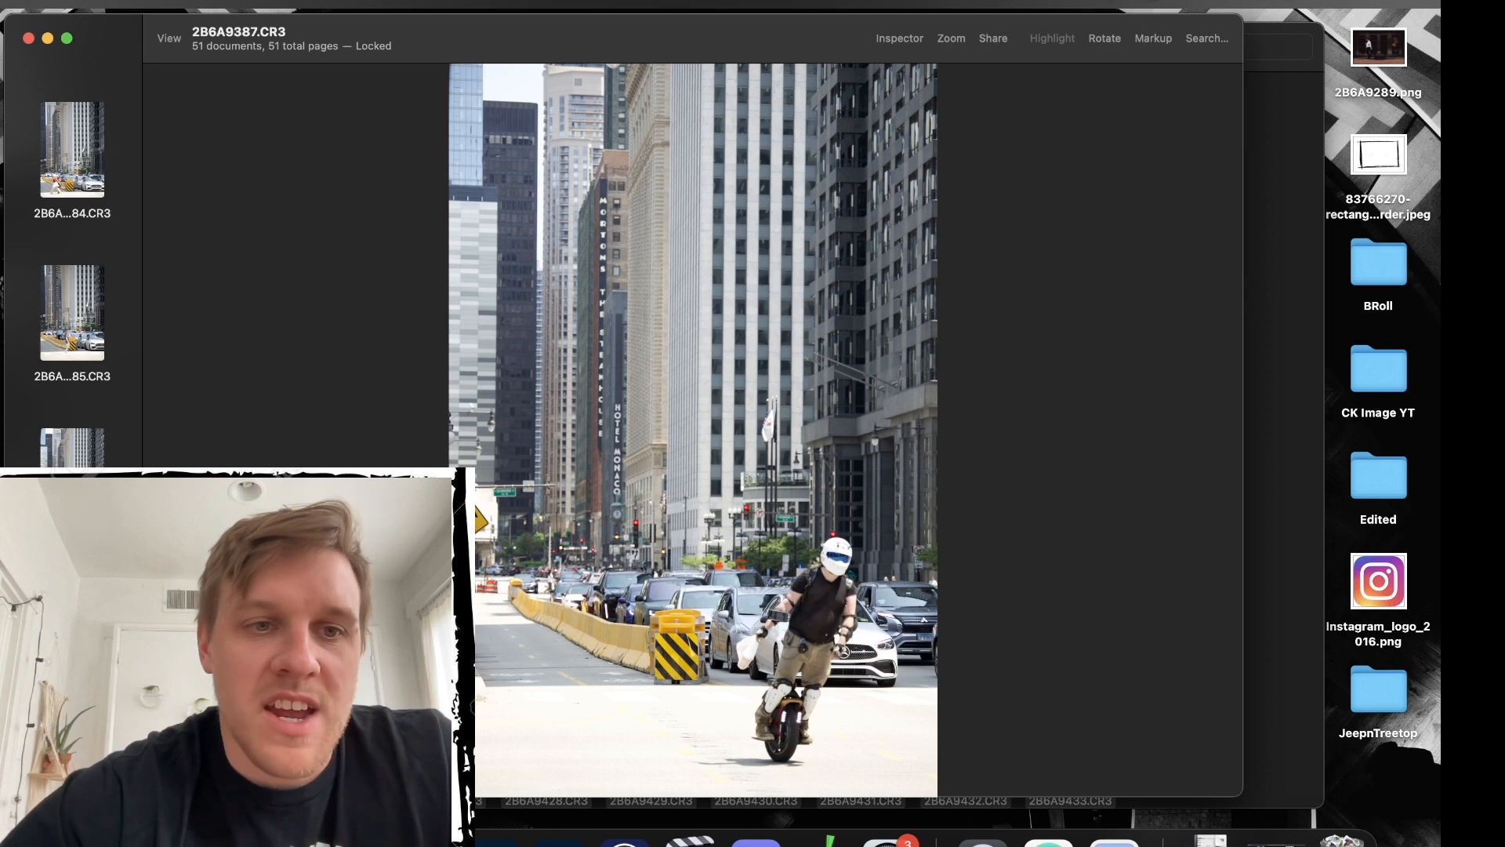
{"action": "key", "text": "Up"}
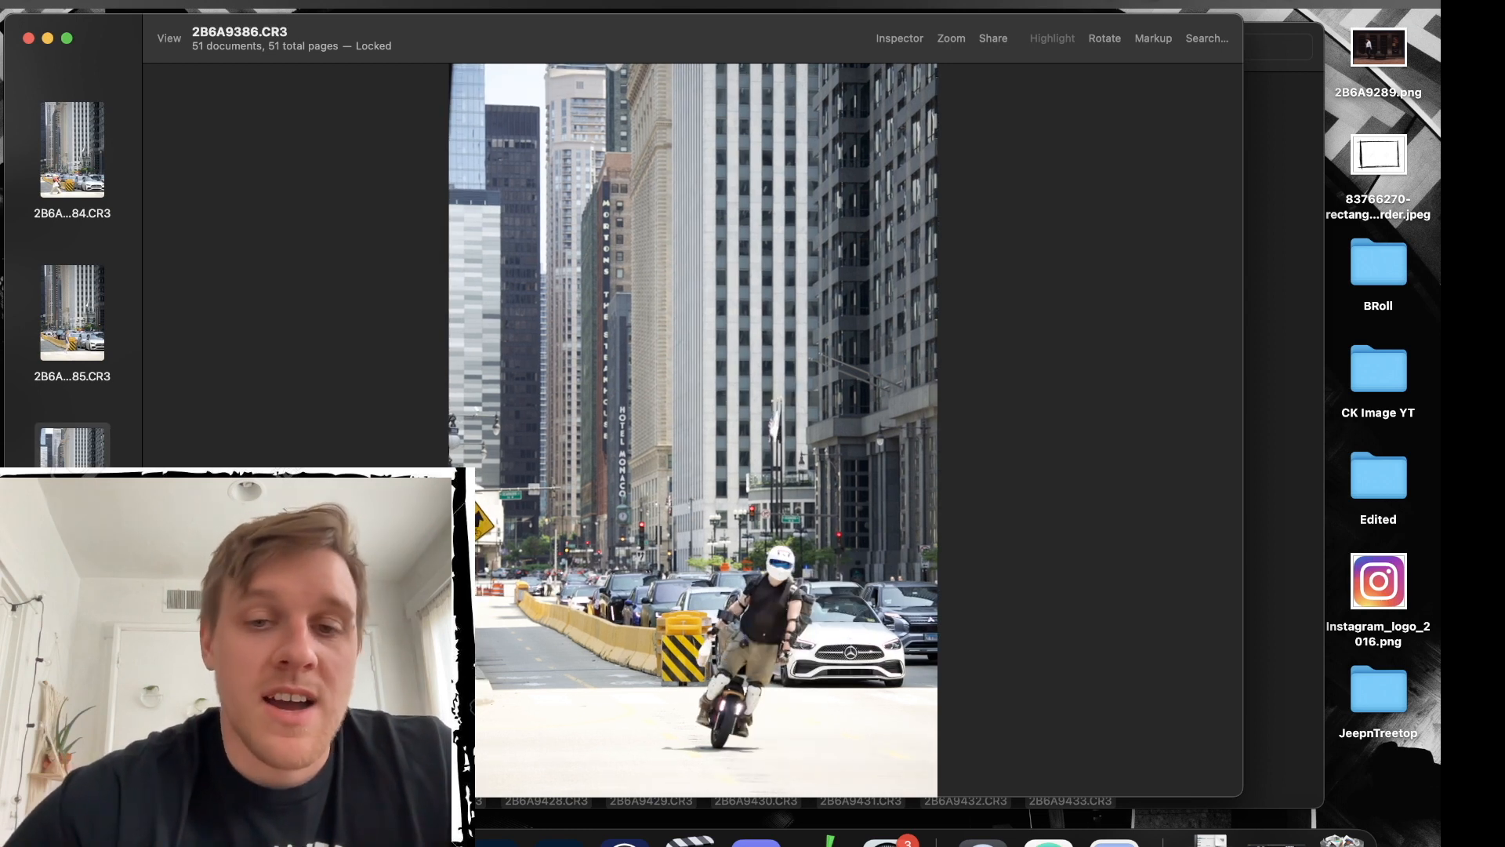
{"action": "scroll", "coordinate": [68, 367], "scroll_direction": "up", "scroll_amount": 1}
{"action": "left_click", "coordinate": [69, 365]}
{"action": "left_click", "coordinate": [76, 207]}
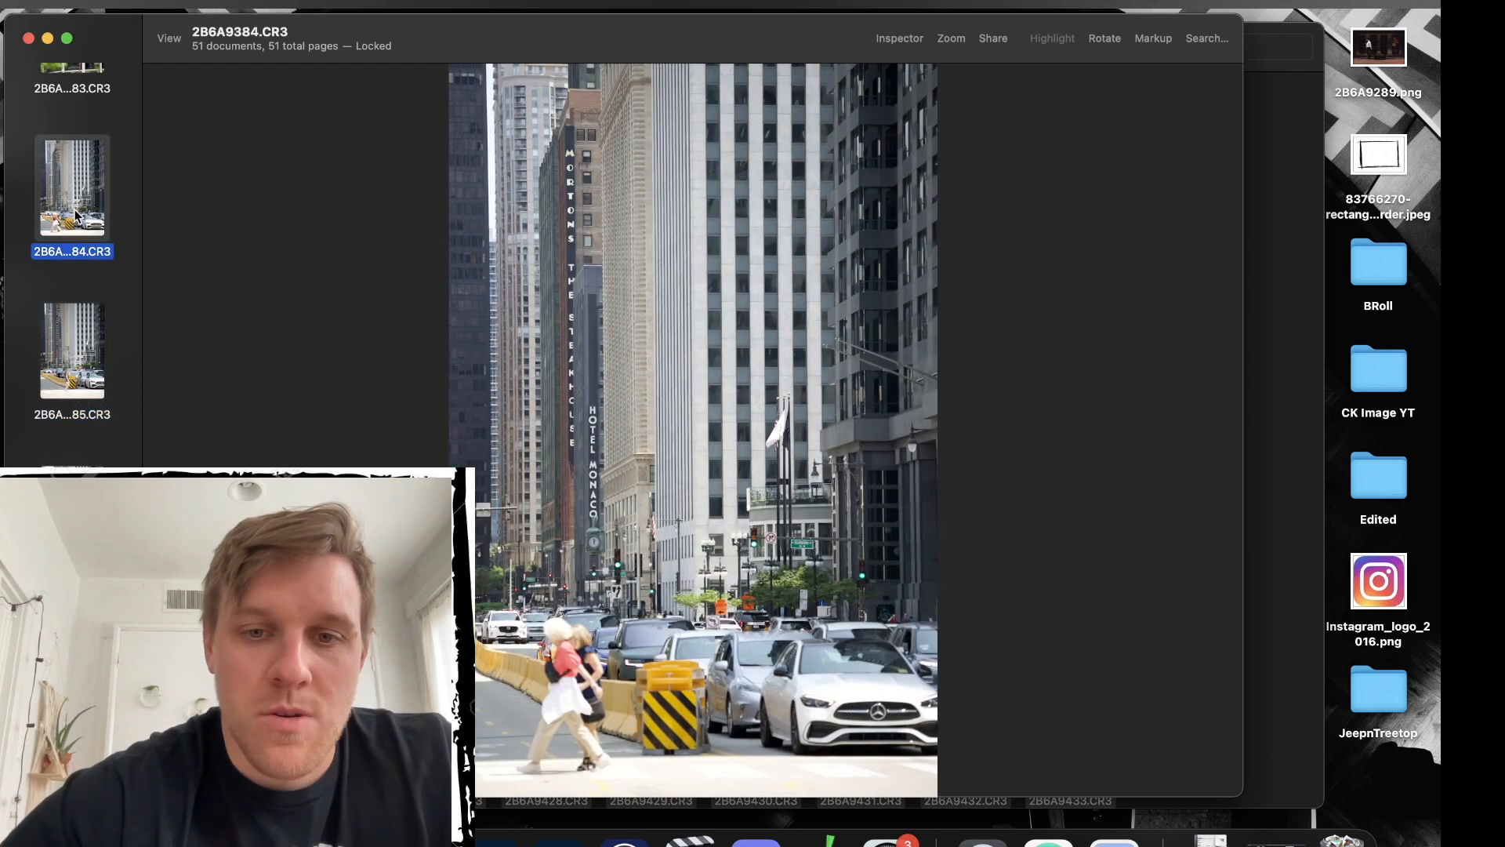
{"action": "left_click", "coordinate": [83, 342]}
{"action": "left_click", "coordinate": [97, 228], "text": "shift"}
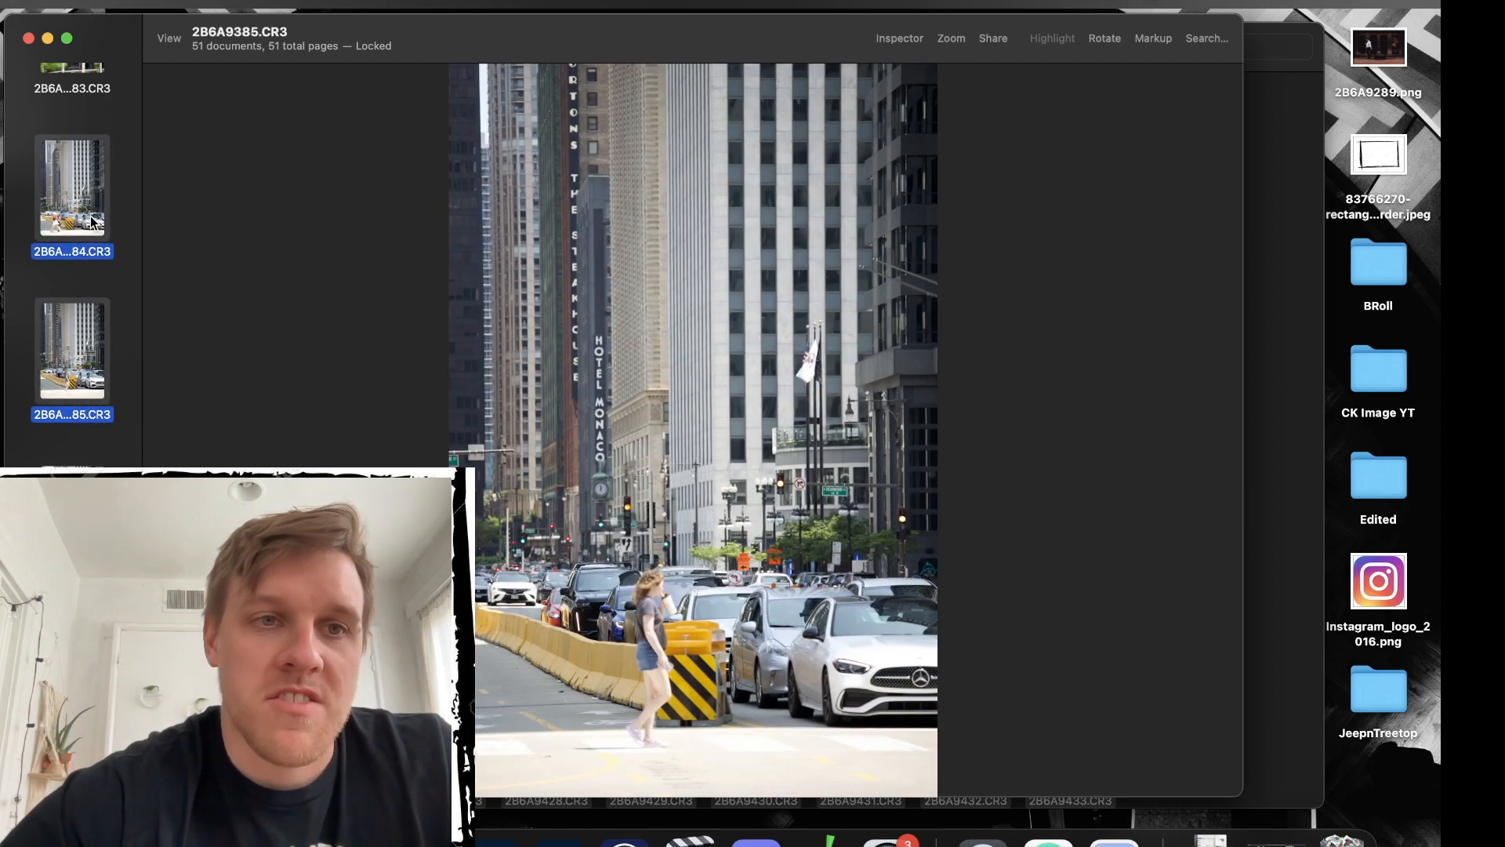
{"action": "right_click", "coordinate": [94, 214]}
{"action": "left_click", "coordinate": [140, 312]}
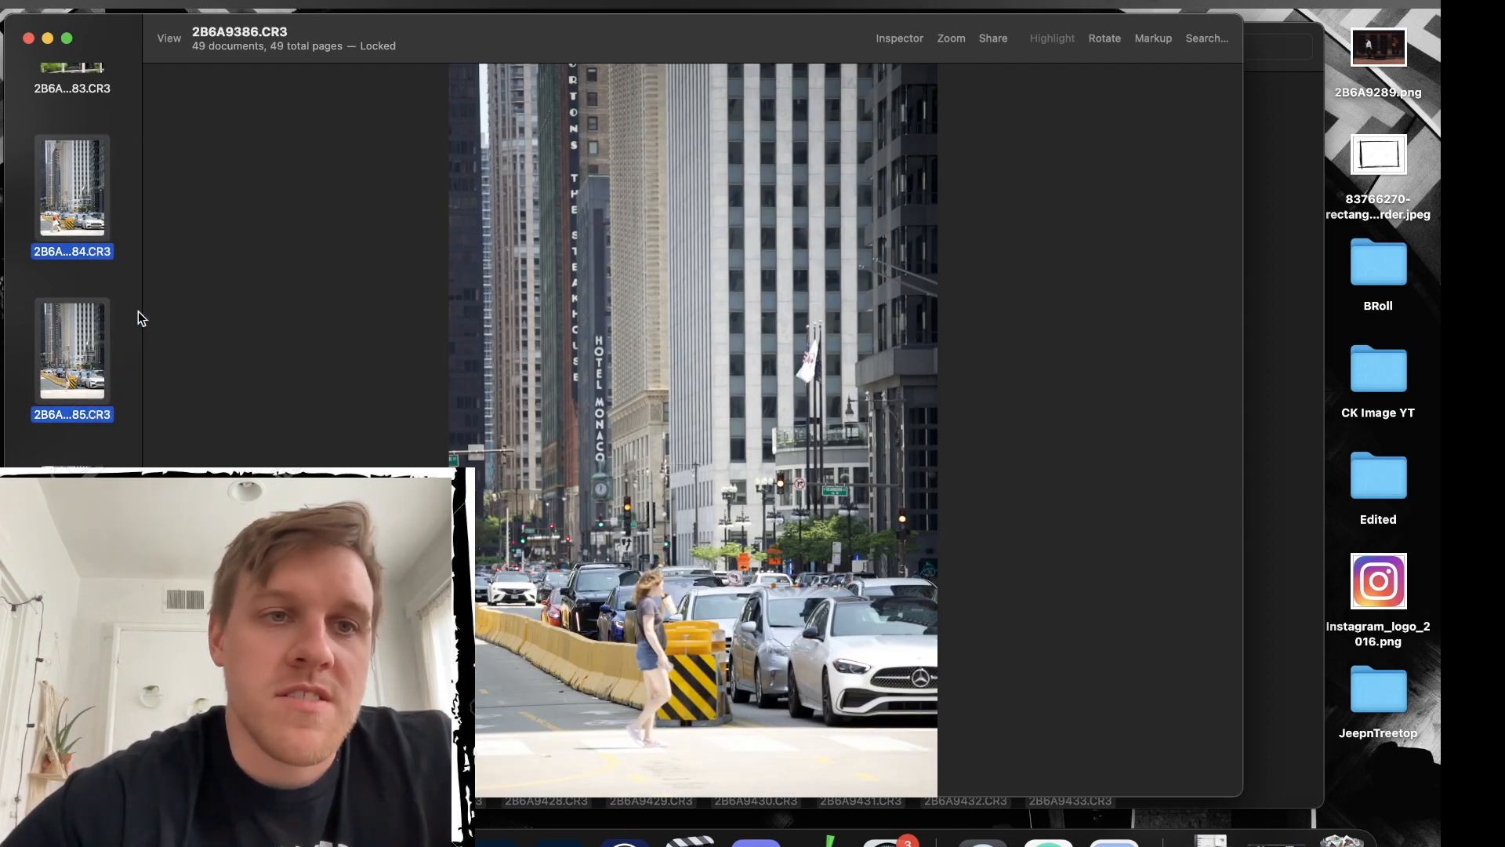
Compare the two helmeted rider shots, 2B6A9386.CR3 and 2B6A9387.CR3.
{"action": "left_click", "coordinate": [71, 395]}
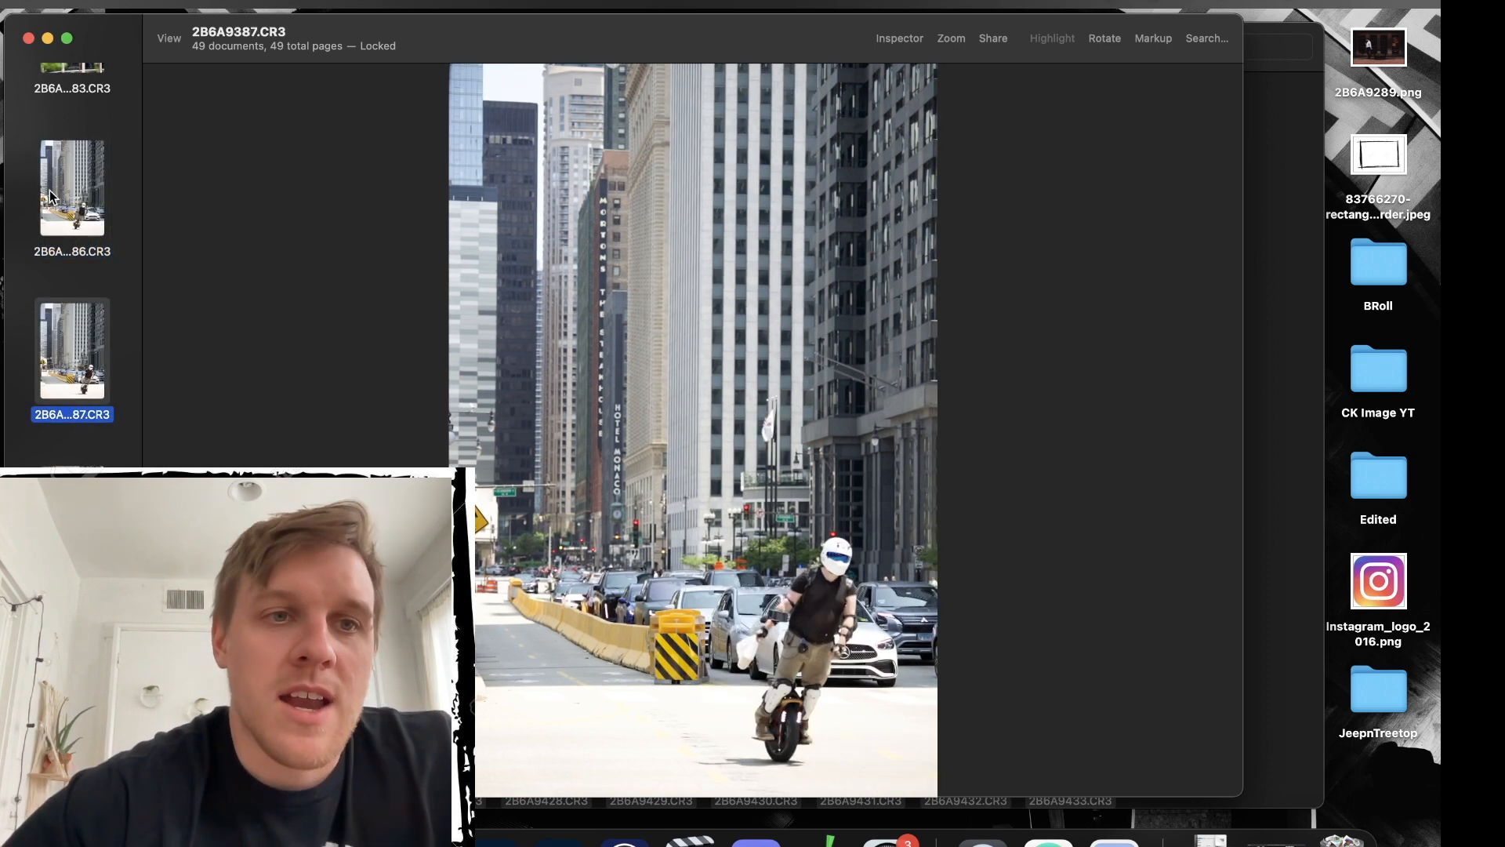
{"action": "left_click", "coordinate": [55, 224]}
{"action": "left_click", "coordinate": [84, 356]}
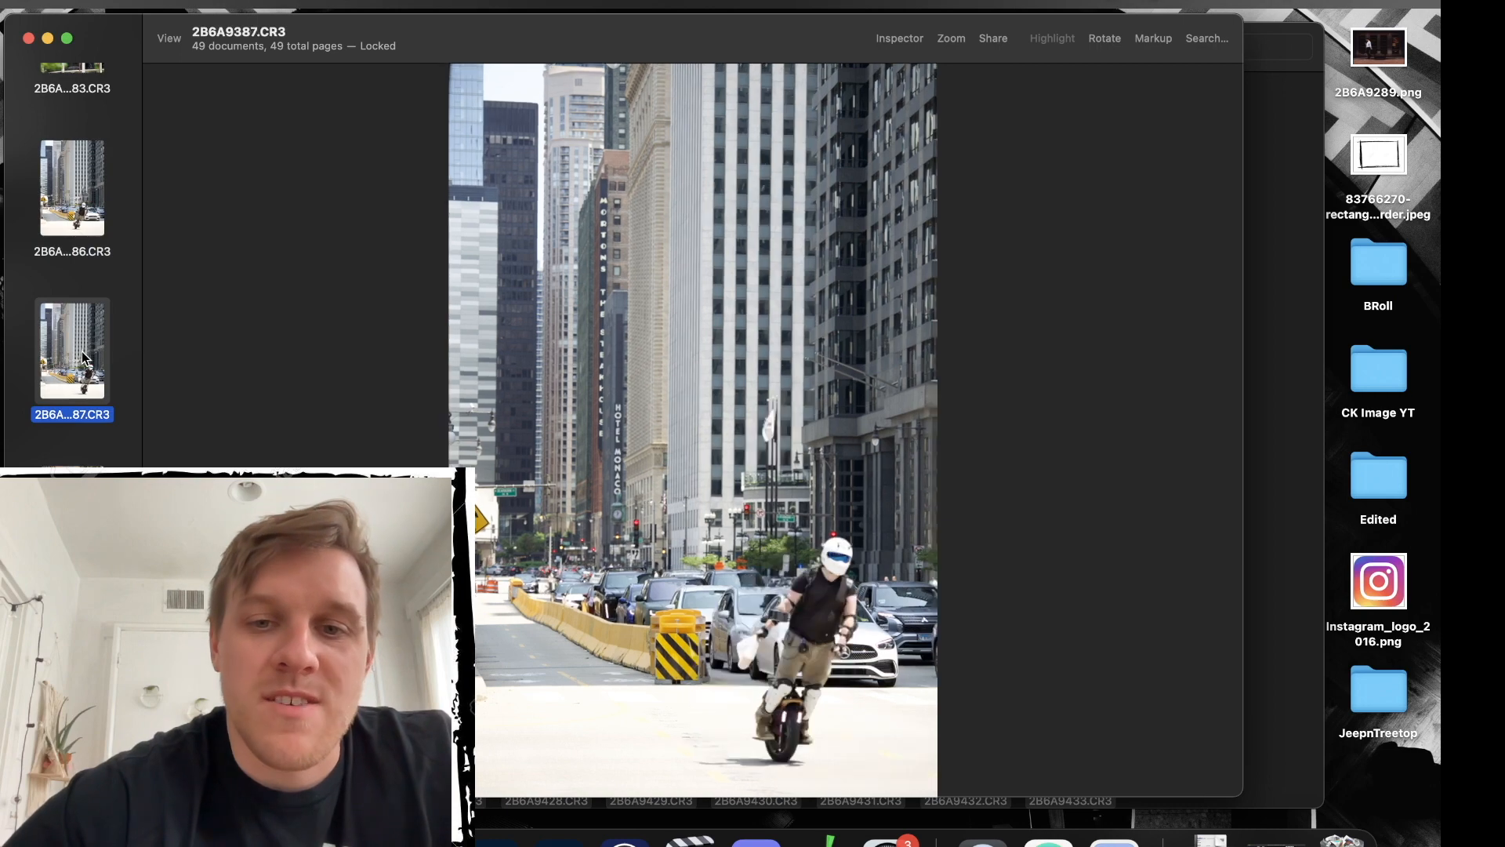
{"action": "left_click", "coordinate": [96, 216]}
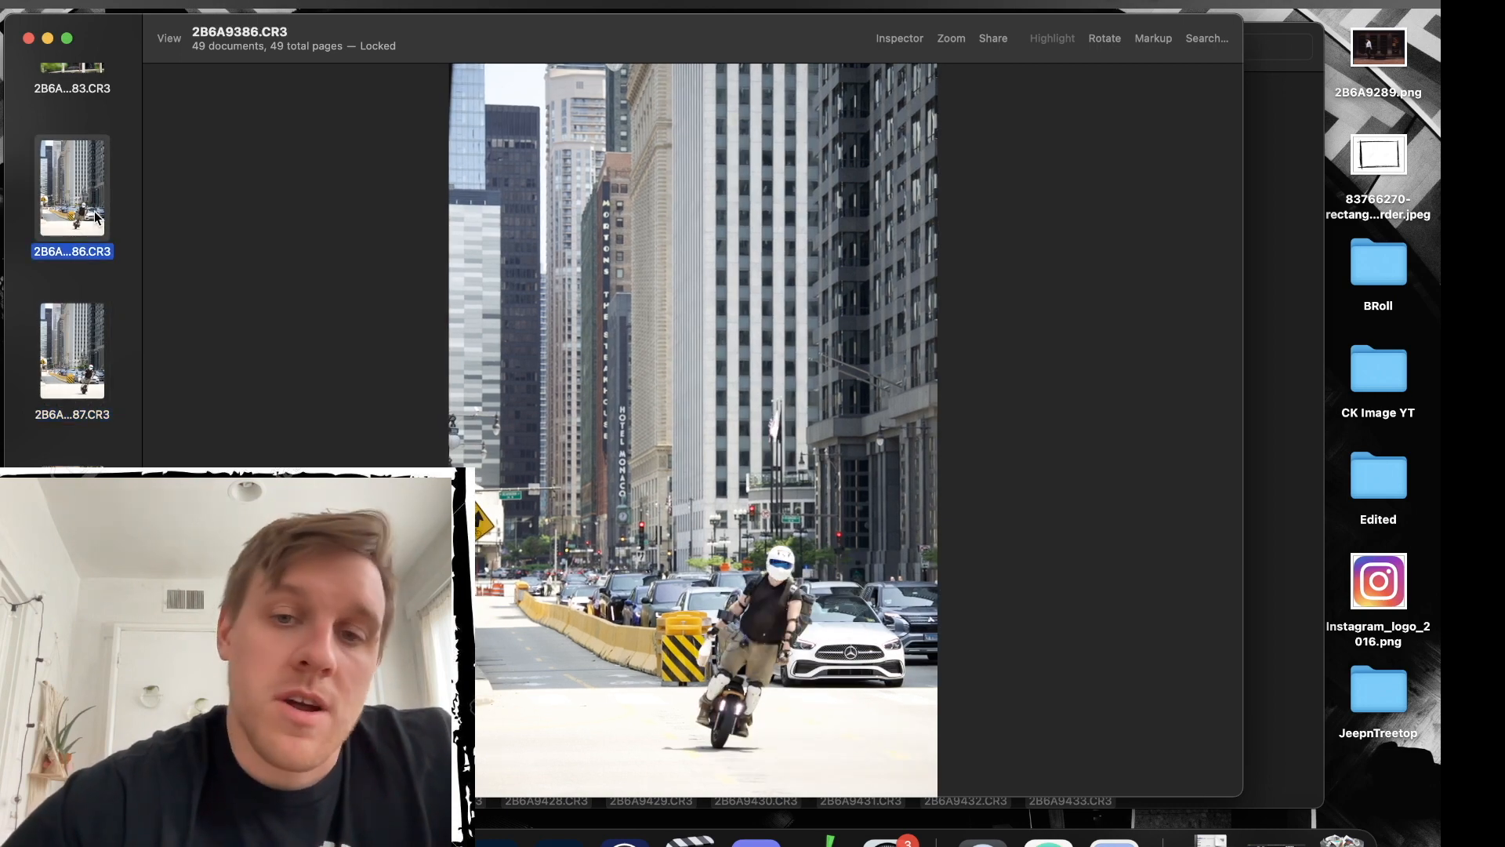
Review the balustrade portraits 2B6A9388.CR3 to 2B6A9390.CR3 and move 2B6A9390.CR3 to the trash.
{"action": "left_click", "coordinate": [84, 511]}
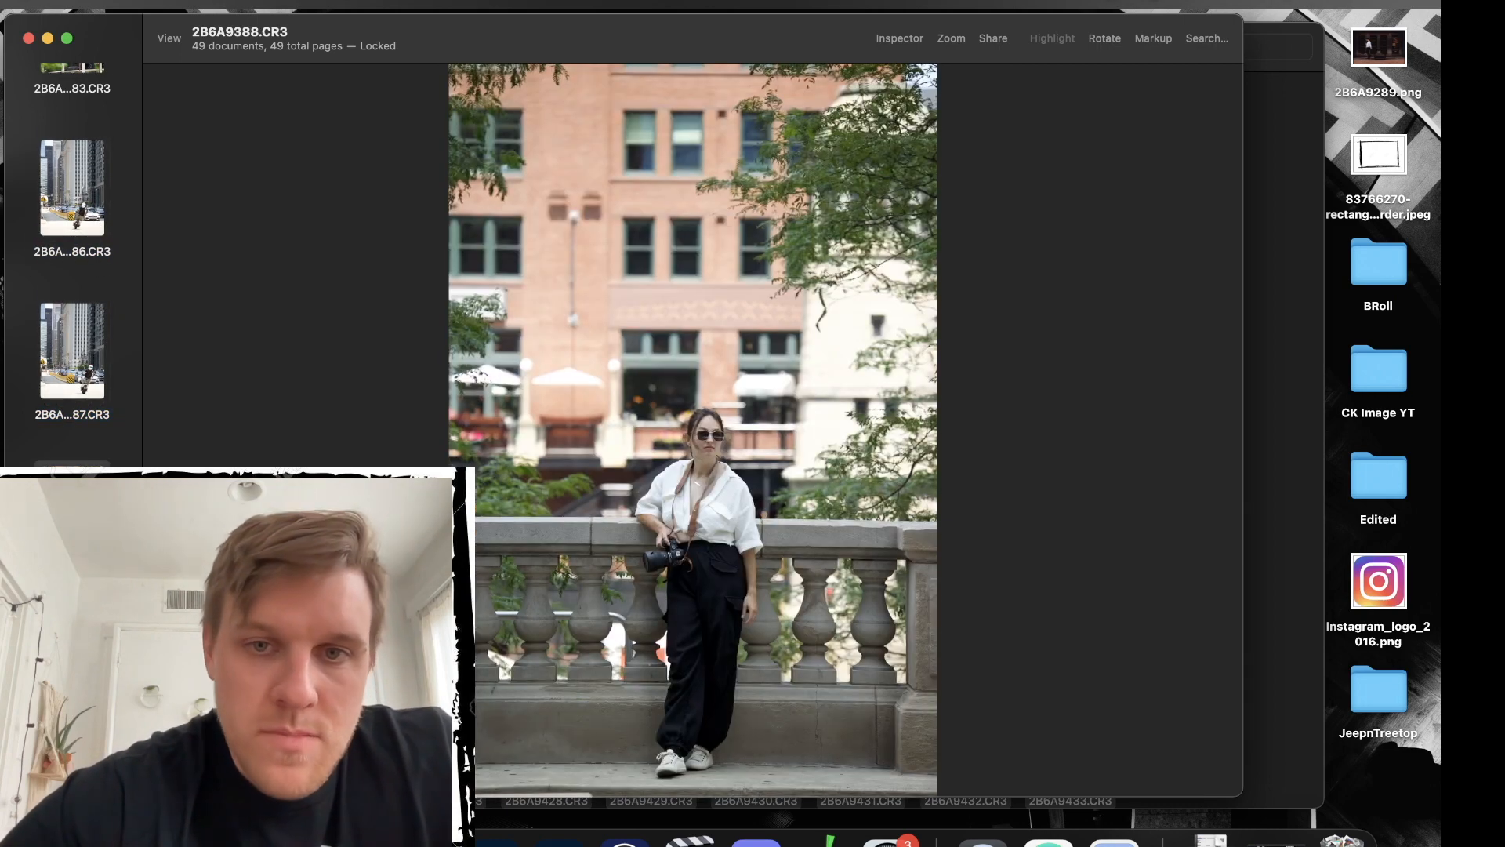
{"action": "scroll", "coordinate": [72, 275], "scroll_direction": "down", "scroll_amount": 3}
{"action": "left_click", "coordinate": [78, 458]}
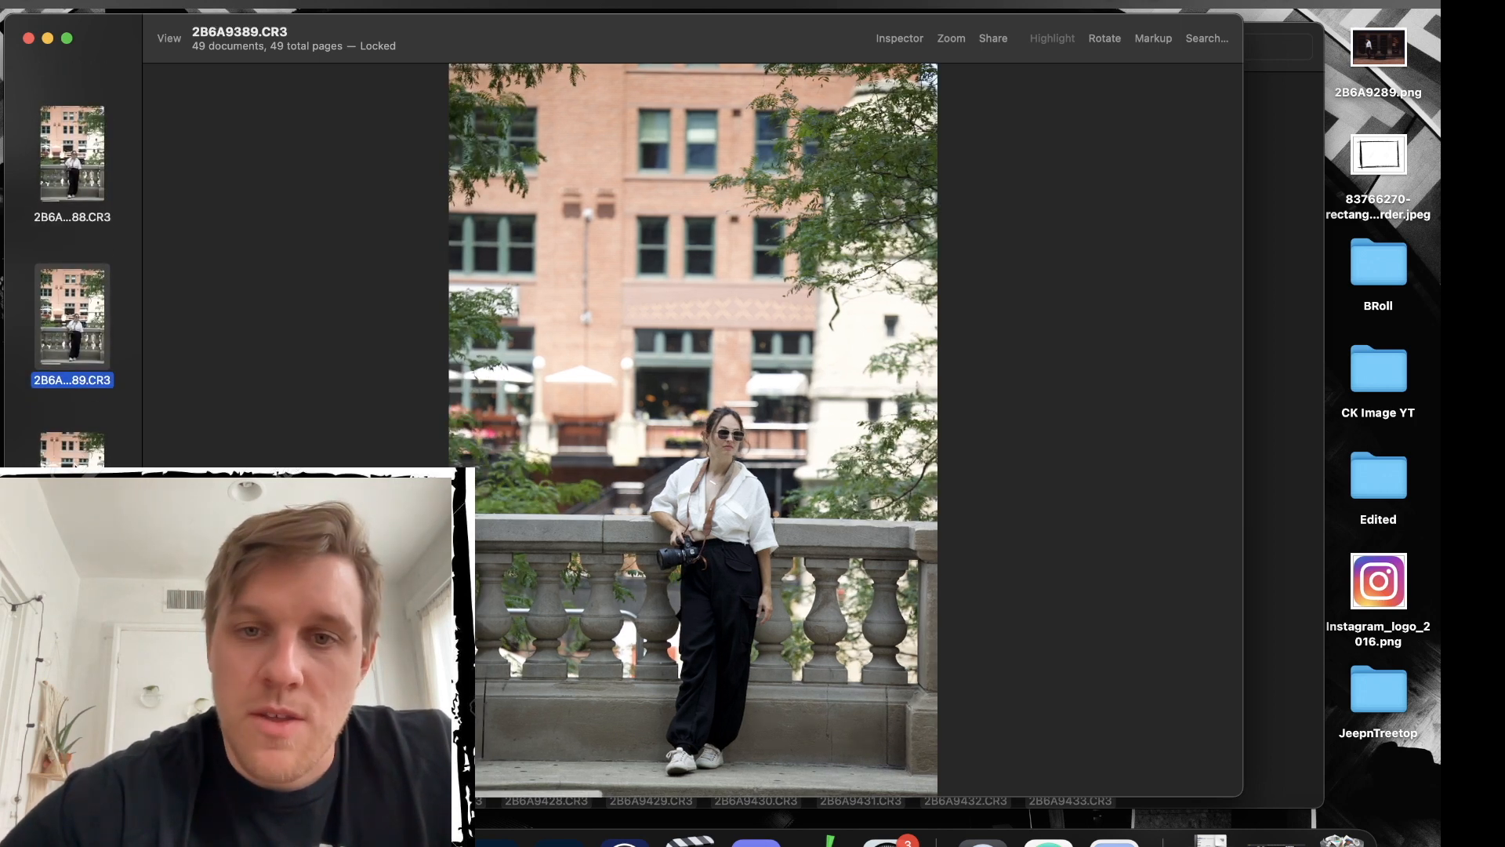
{"action": "left_click", "coordinate": [72, 453]}
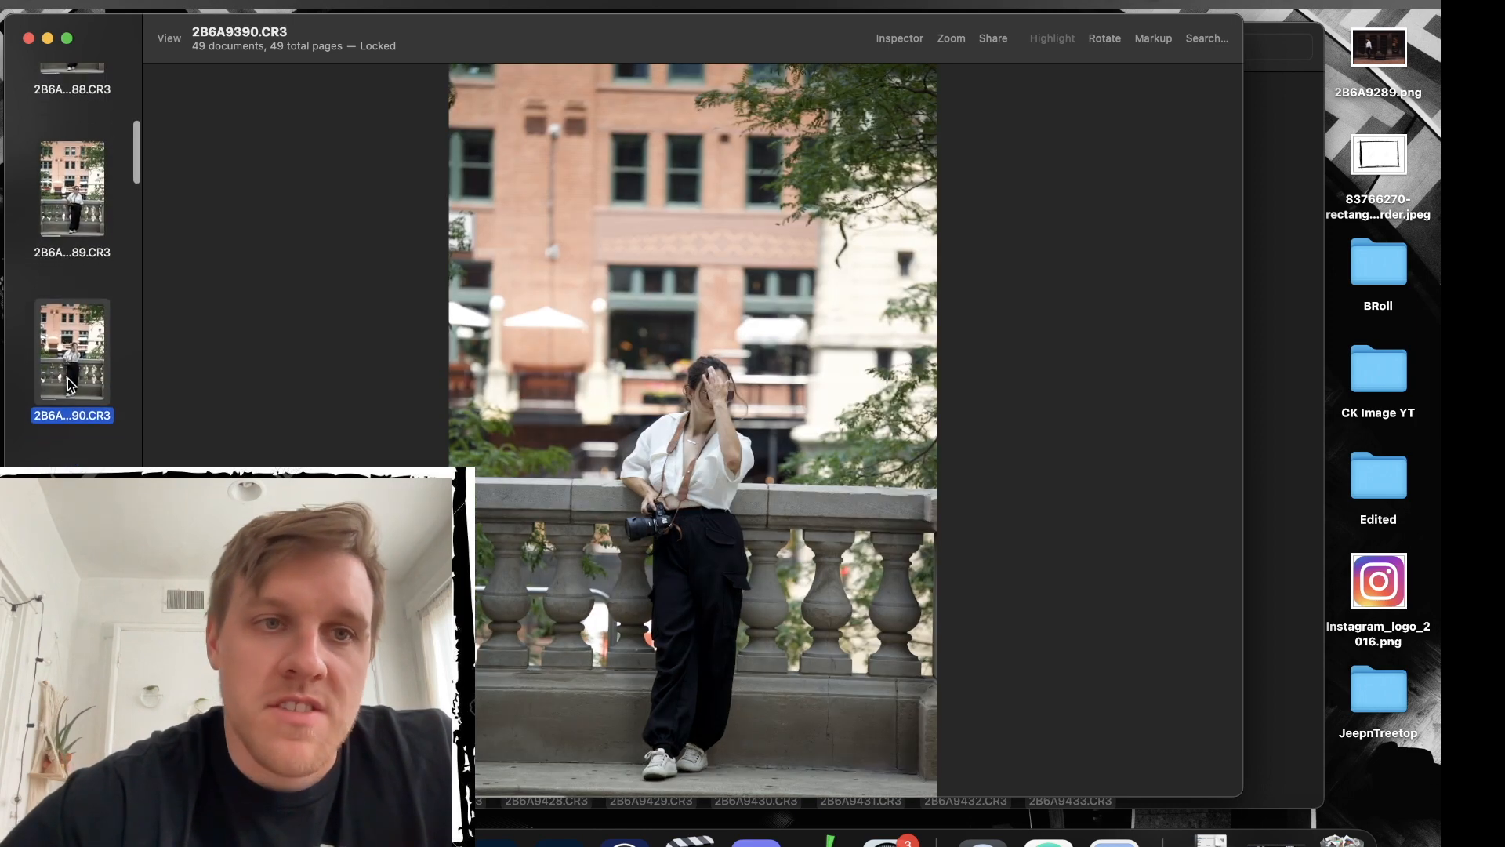
{"action": "scroll", "coordinate": [67, 378], "scroll_direction": "up", "scroll_amount": 2}
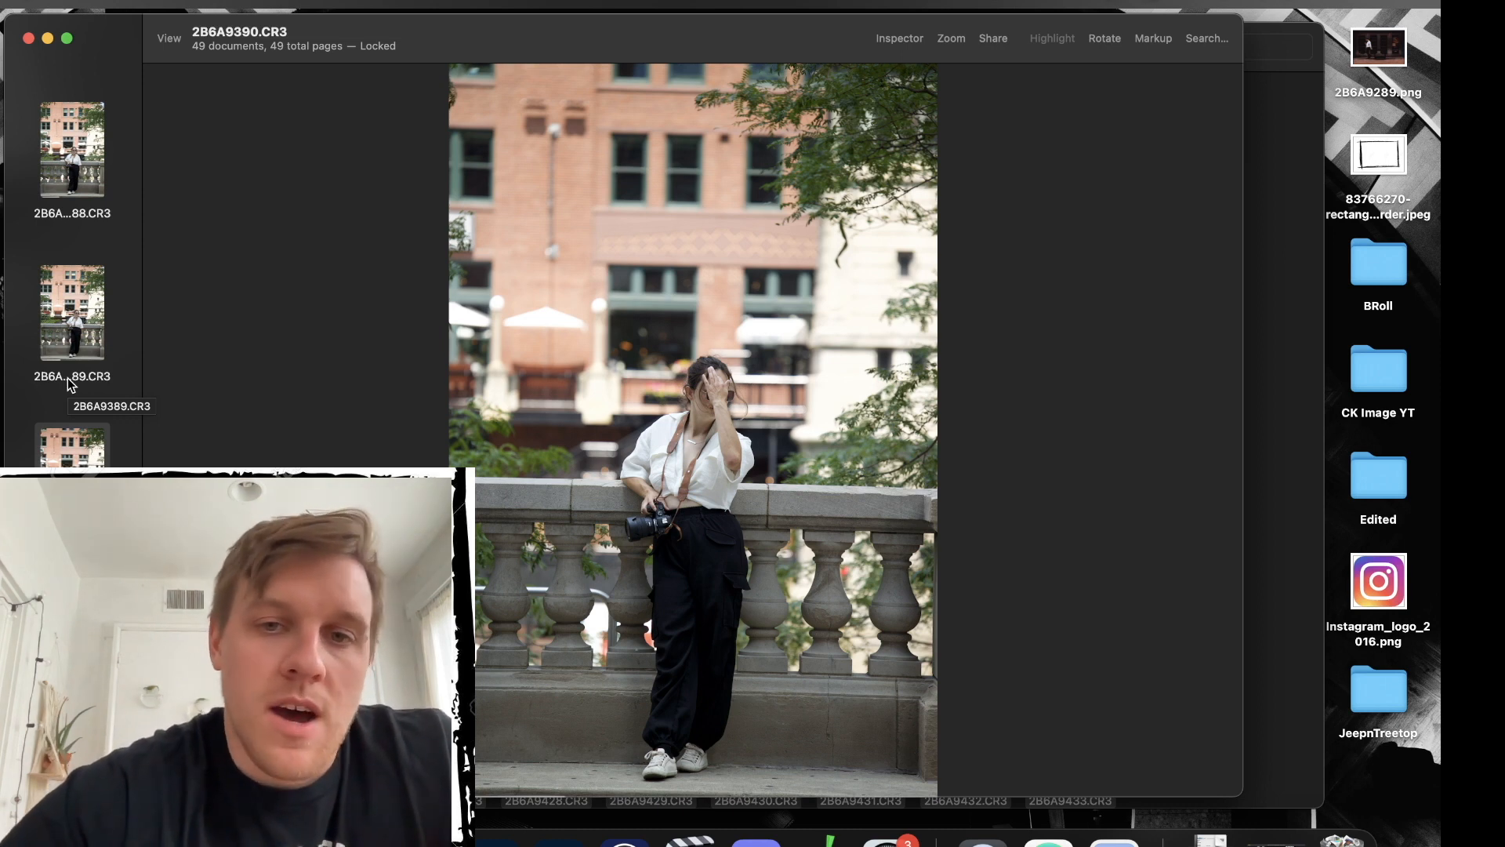
{"action": "right_click", "coordinate": [69, 454]}
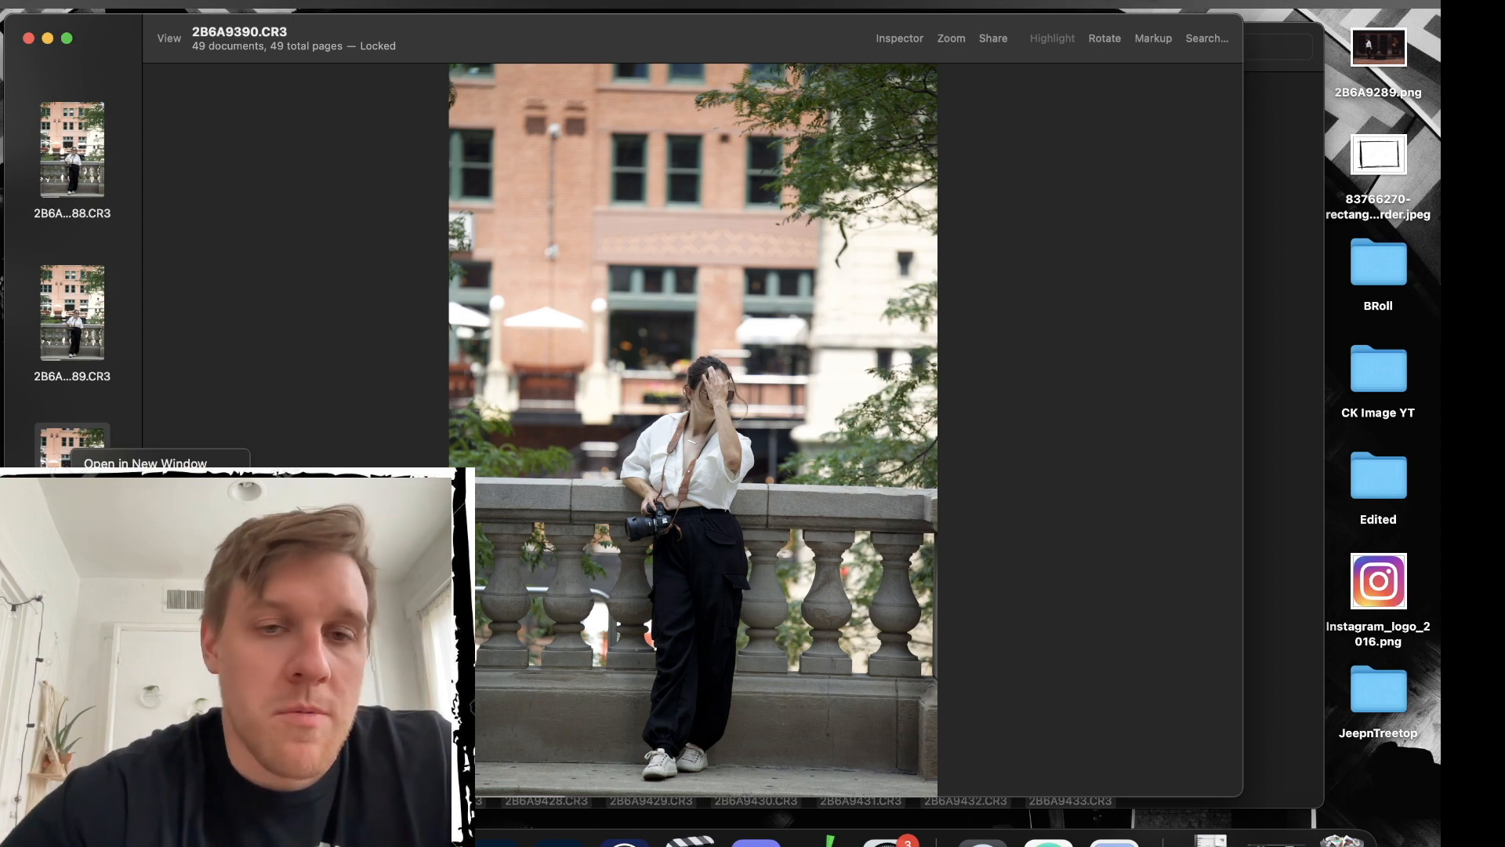
{"action": "left_click", "coordinate": [118, 487]}
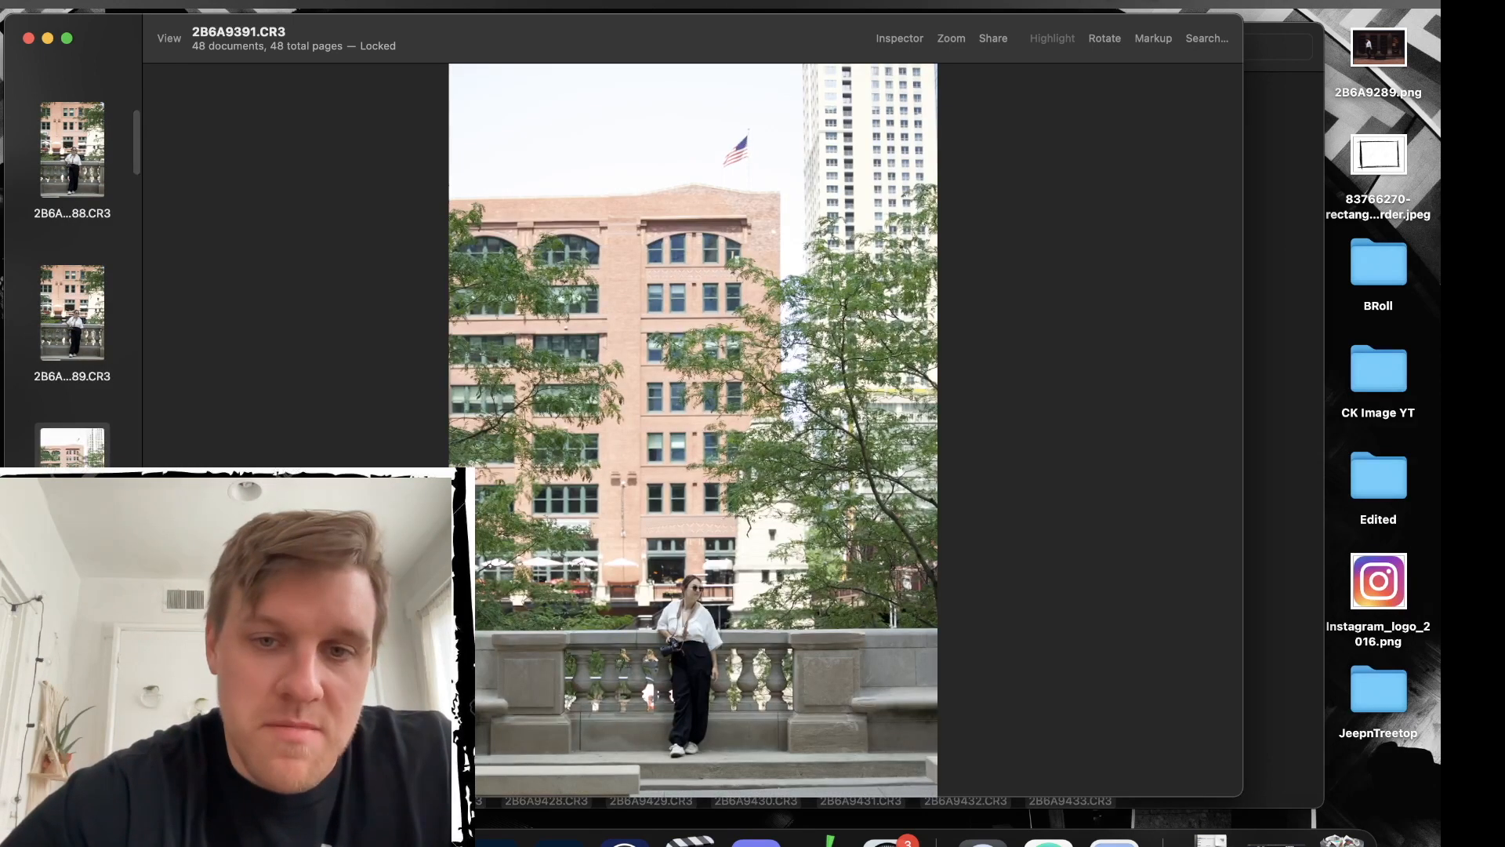
Review the remaining balustrade portraits from 2B6A9389.CR3 to 2B6A9393.CR3 and move 2B6A9393.CR3 to the trash.
{"action": "left_click", "coordinate": [69, 309]}
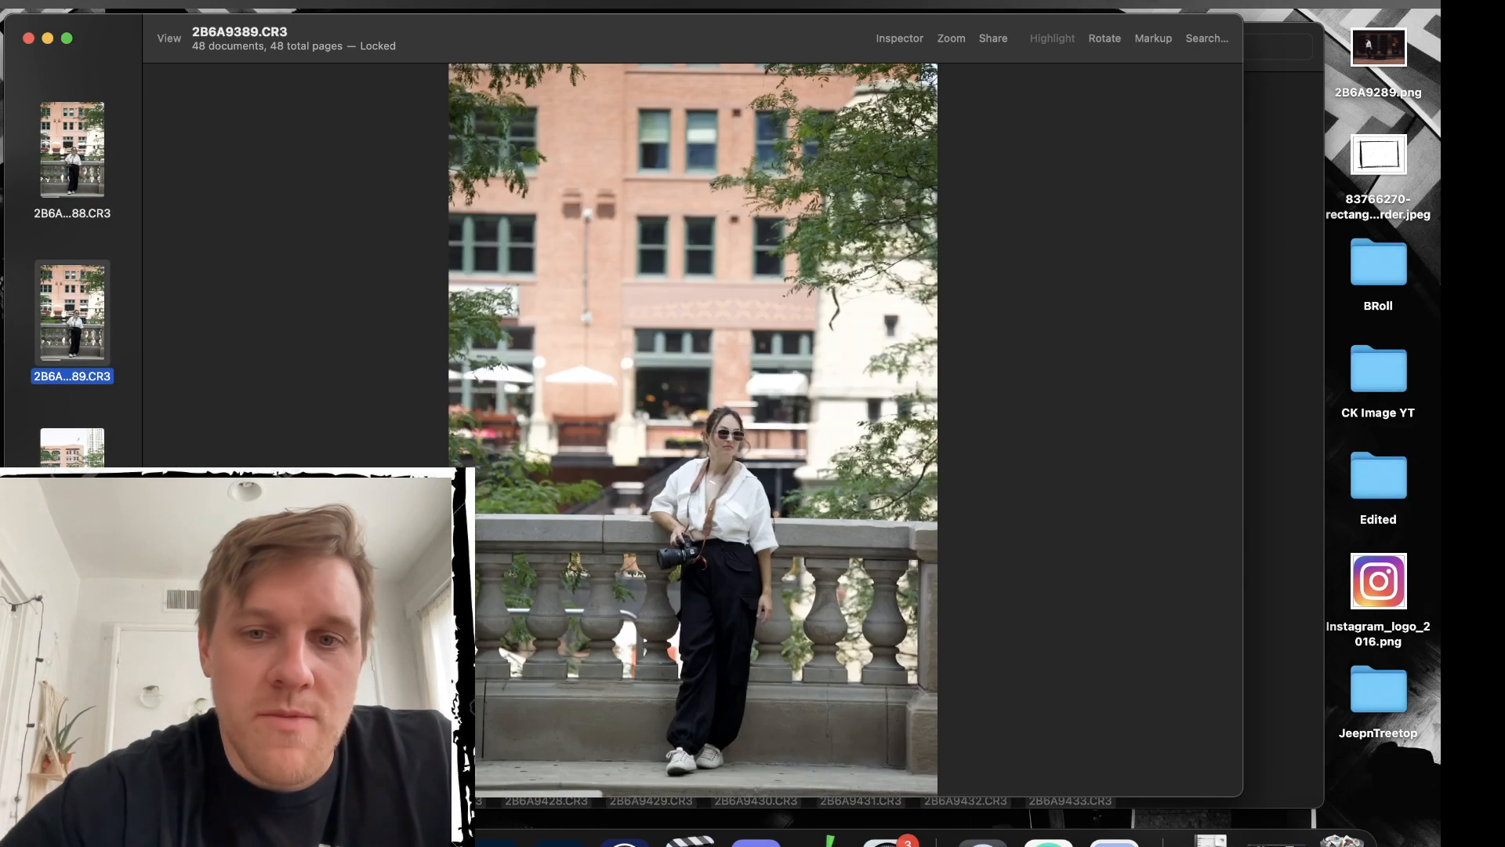
{"action": "scroll", "coordinate": [71, 376], "scroll_direction": "down", "scroll_amount": 2}
{"action": "left_click", "coordinate": [71, 580]}
{"action": "scroll", "coordinate": [71, 580], "scroll_direction": "down", "scroll_amount": 5}
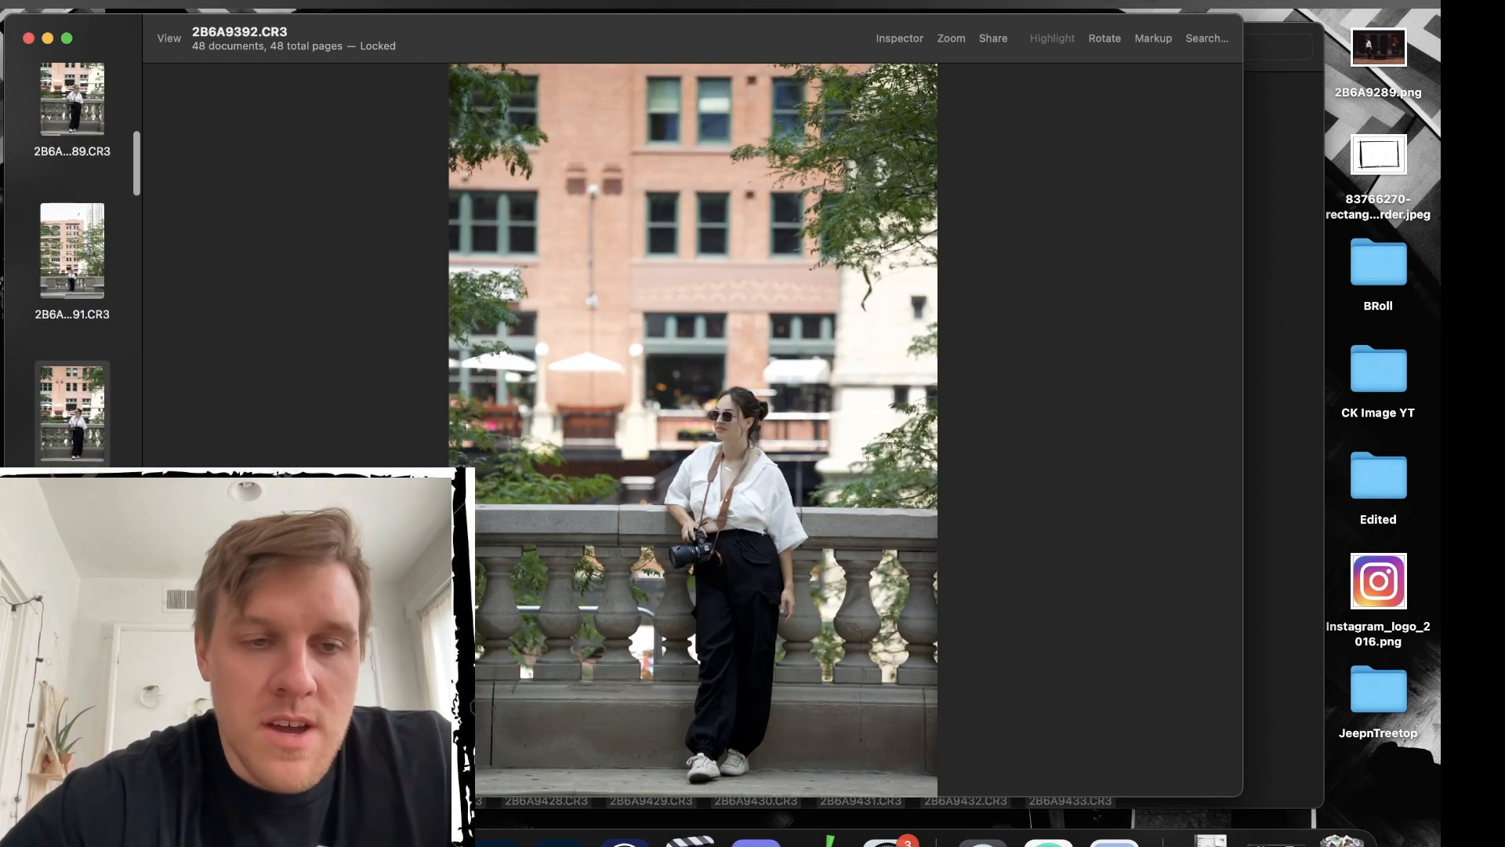
{"action": "left_click", "coordinate": [71, 580]}
{"action": "scroll", "coordinate": [70, 565], "scroll_direction": "down", "scroll_amount": 5}
{"action": "left_click", "coordinate": [71, 549]}
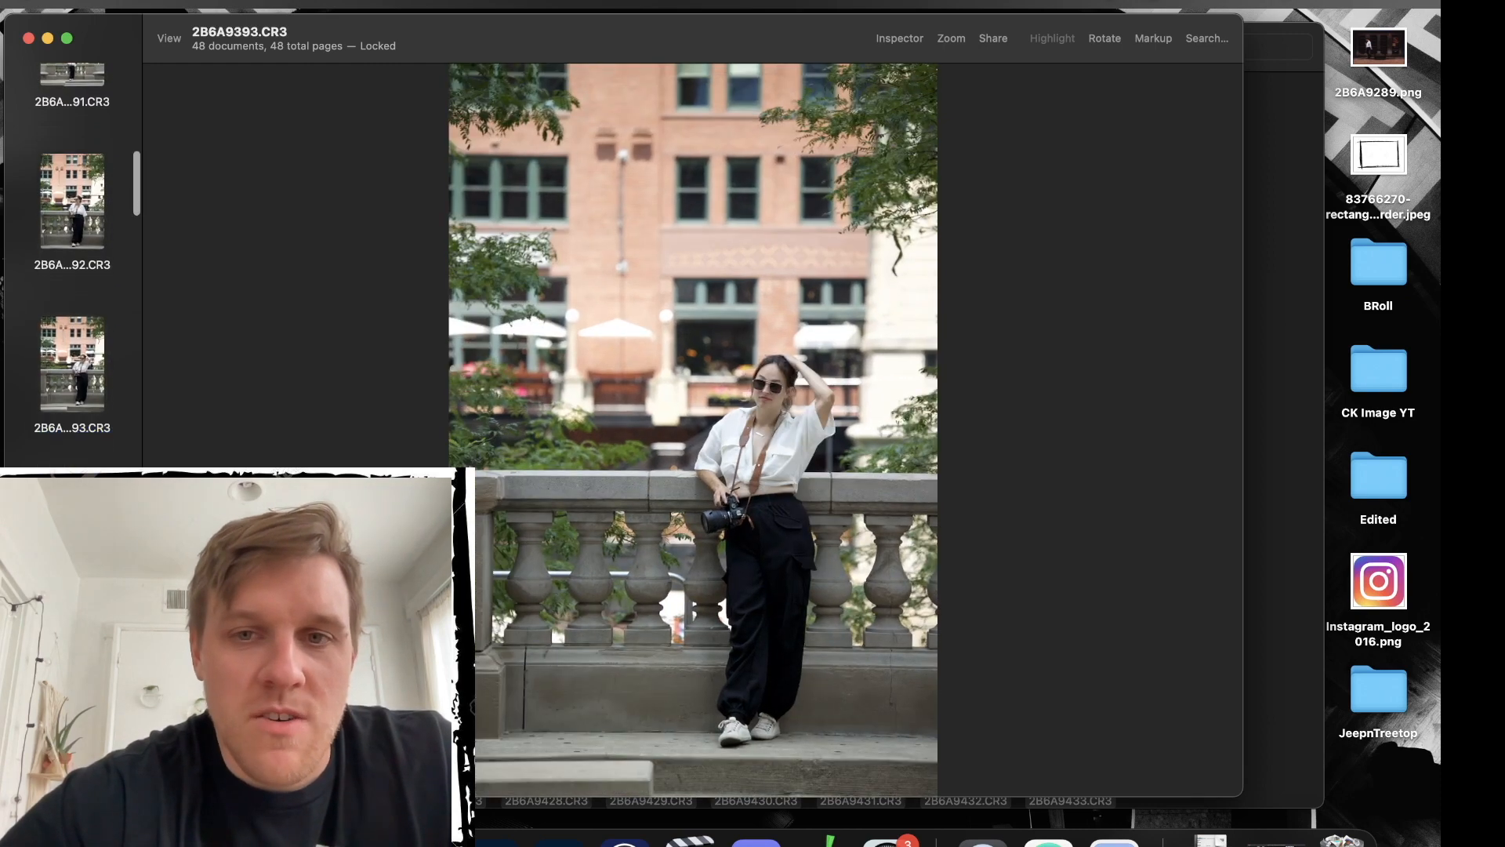
{"action": "left_click", "coordinate": [74, 340]}
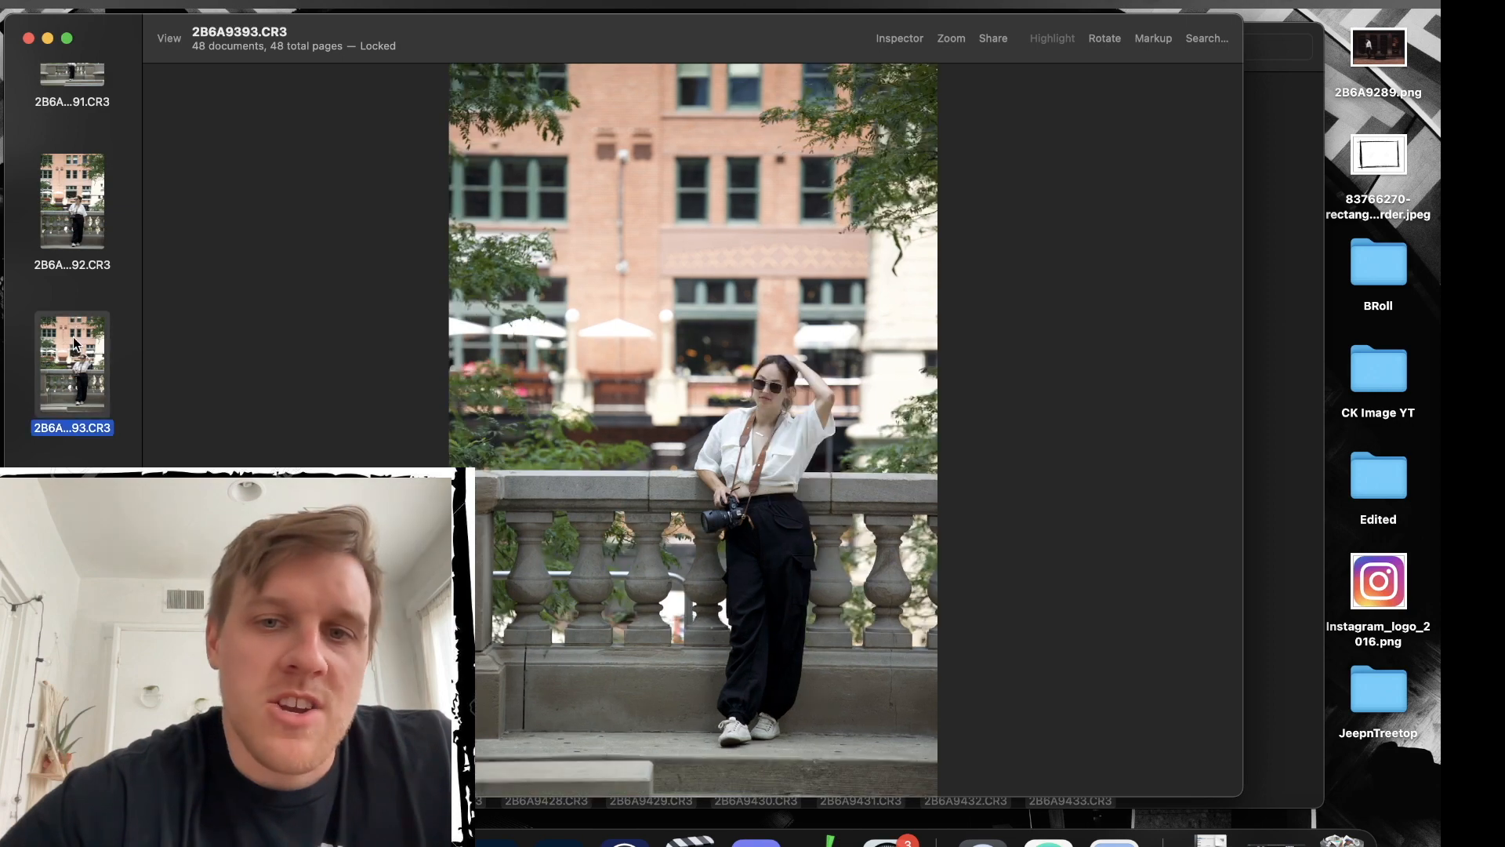
{"action": "right_click", "coordinate": [73, 340]}
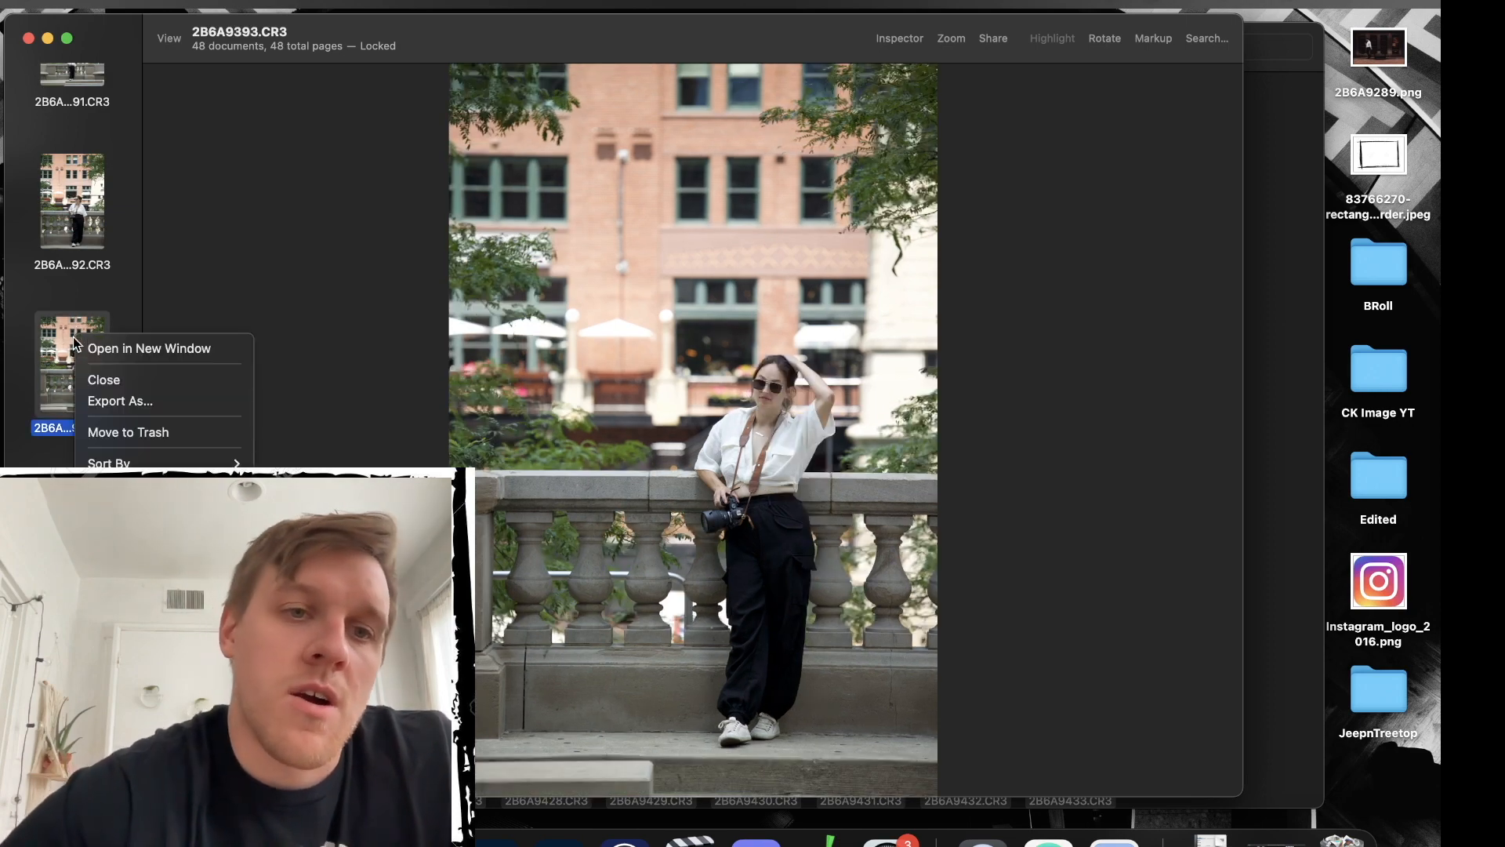
{"action": "left_click", "coordinate": [119, 433]}
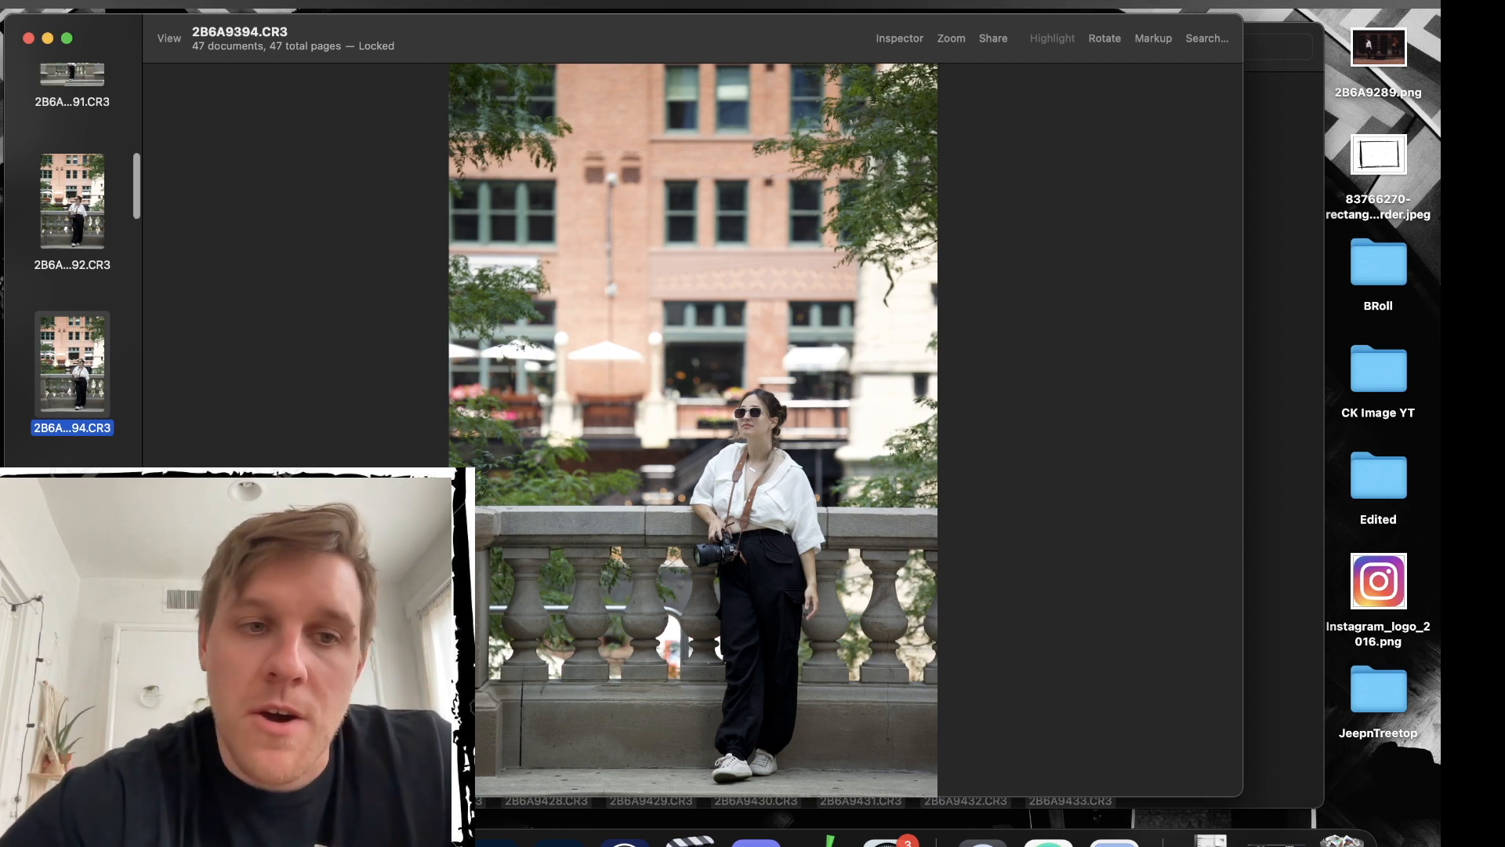
Move the portraits 2B6A9395.CR3 and 2B6A9396.CR3 and the parked car shot 2B6A9397.CR3 to the trash.
{"action": "key", "text": "Down"}
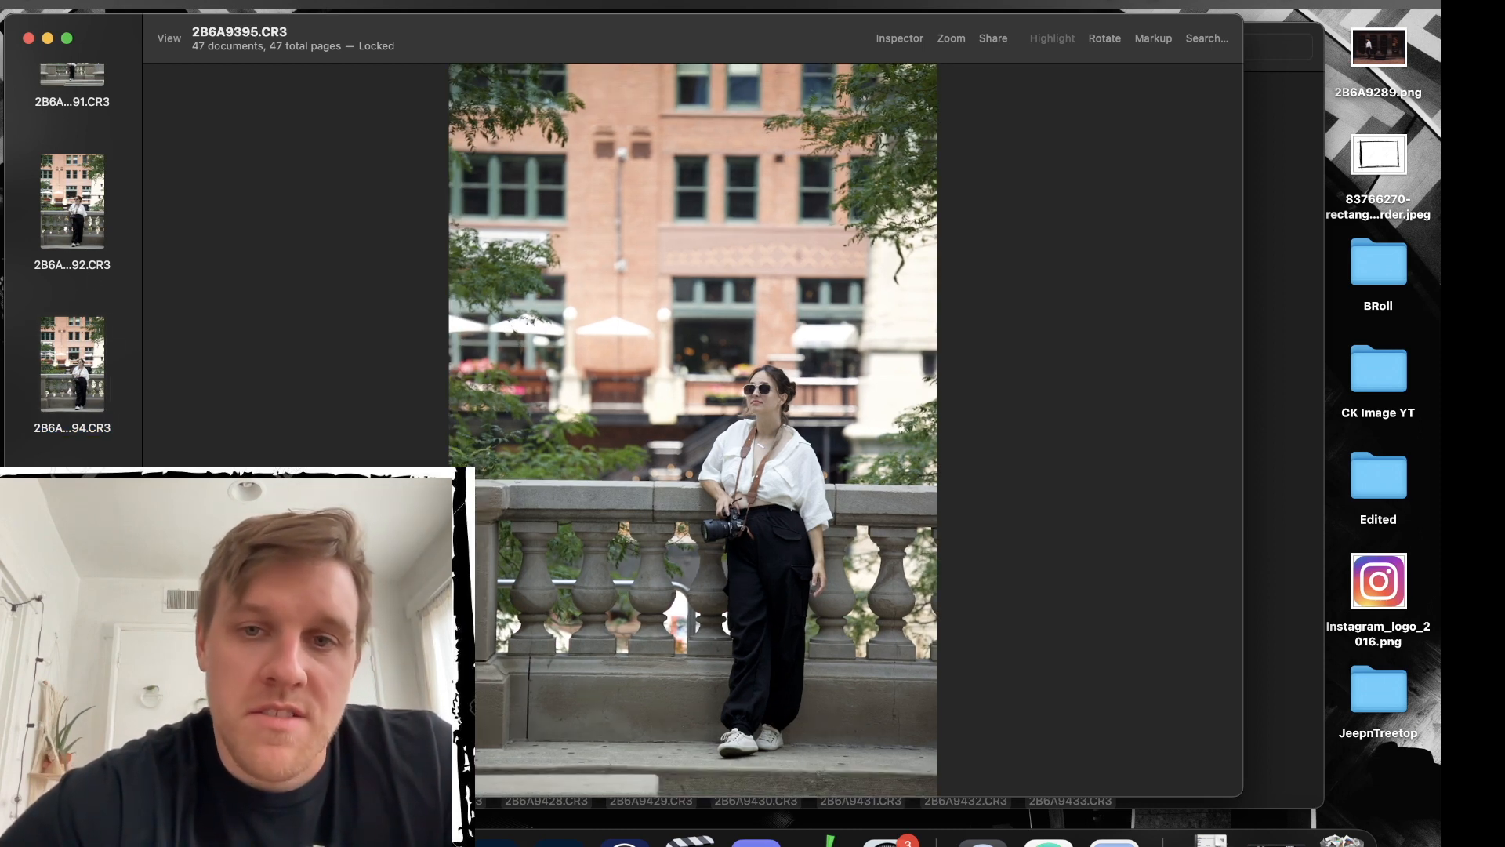
{"action": "key", "text": "super+BackSpace"}
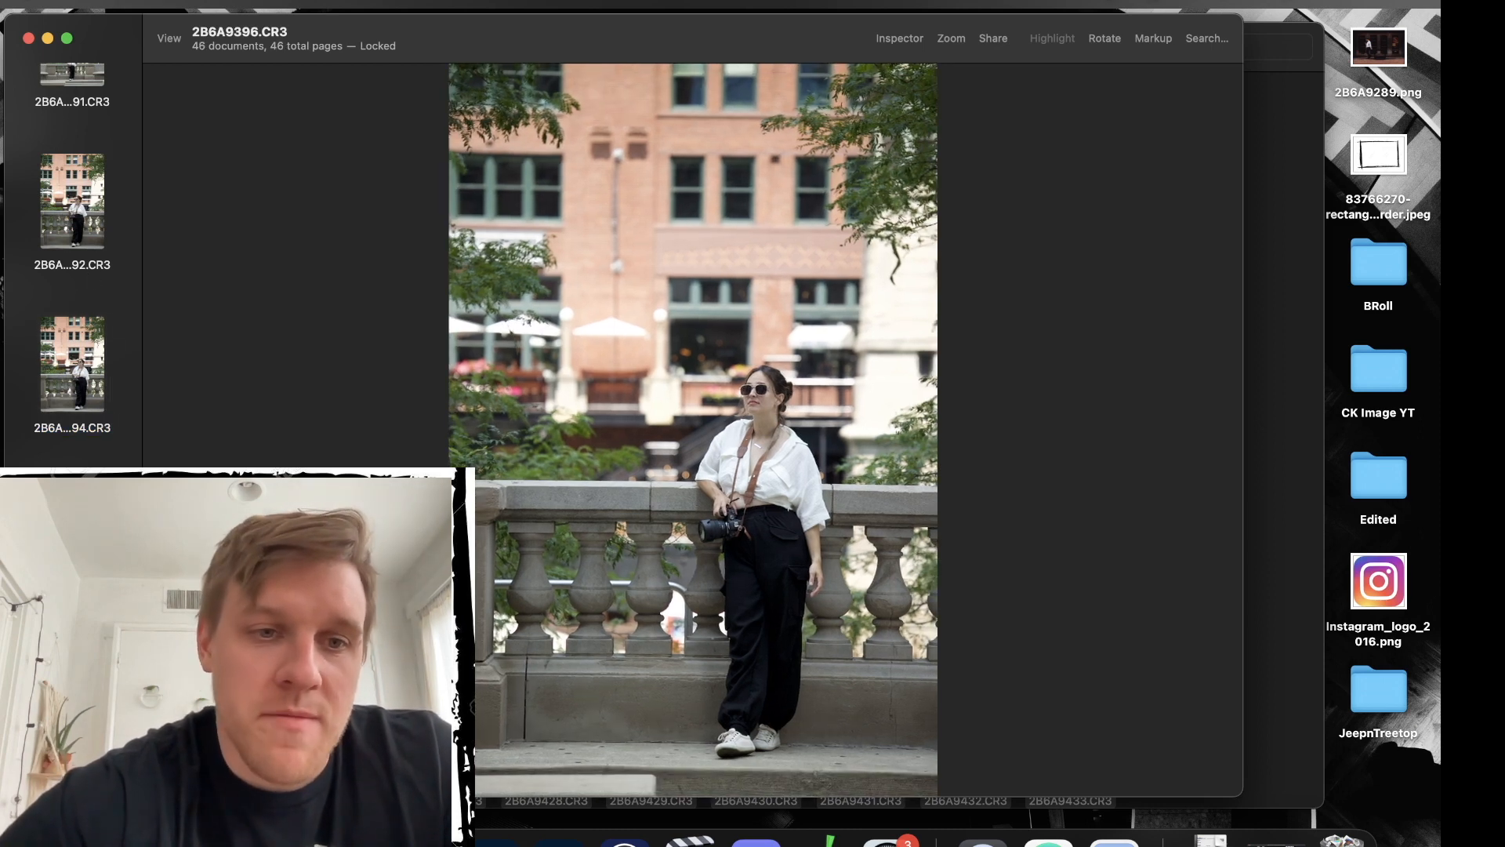
{"action": "key", "text": "super+BackSpace"}
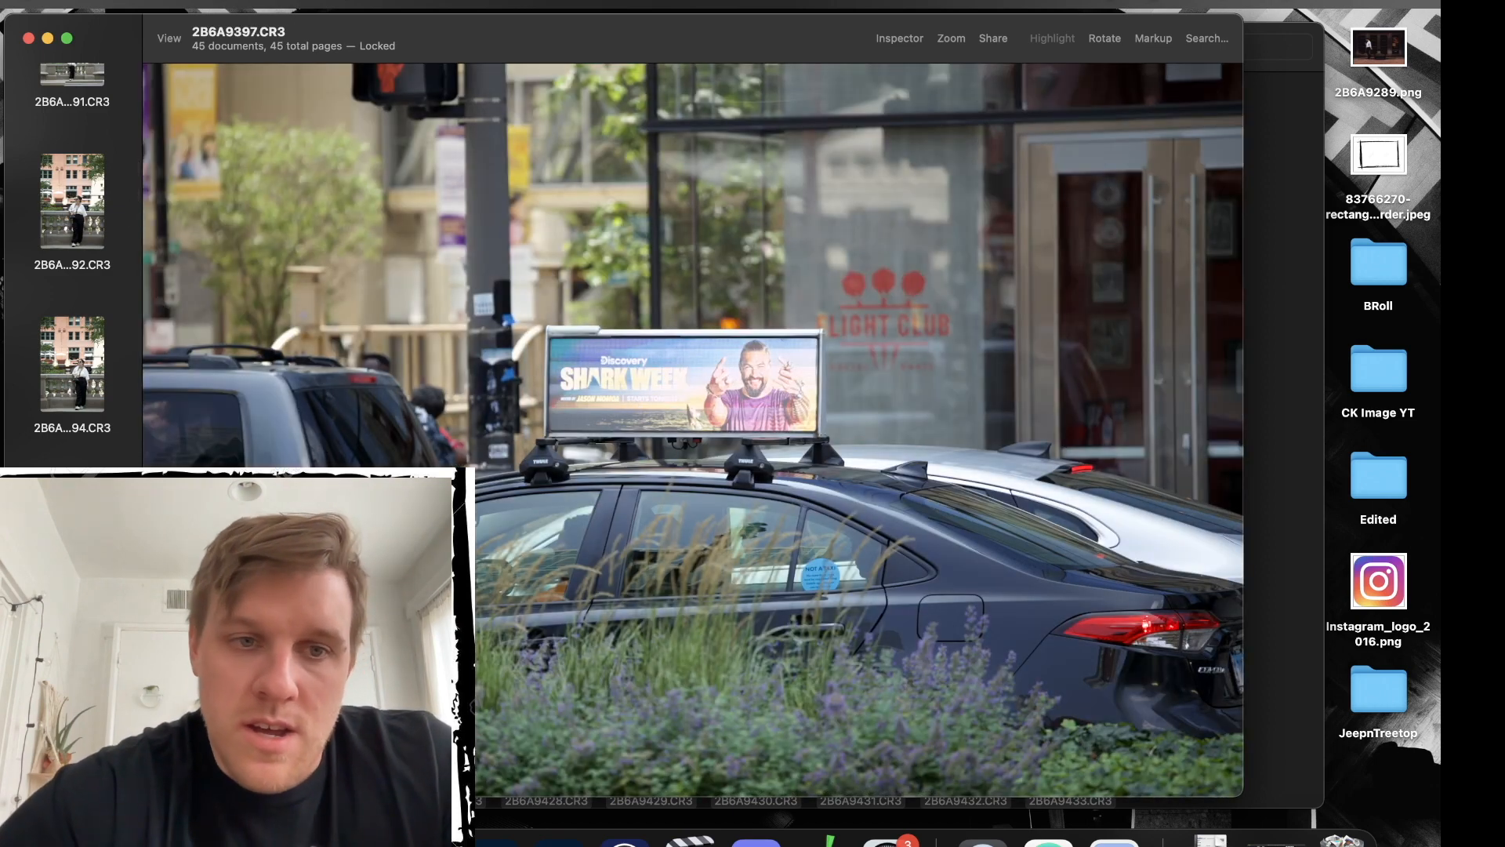
{"action": "key", "text": "super+BackSpace"}
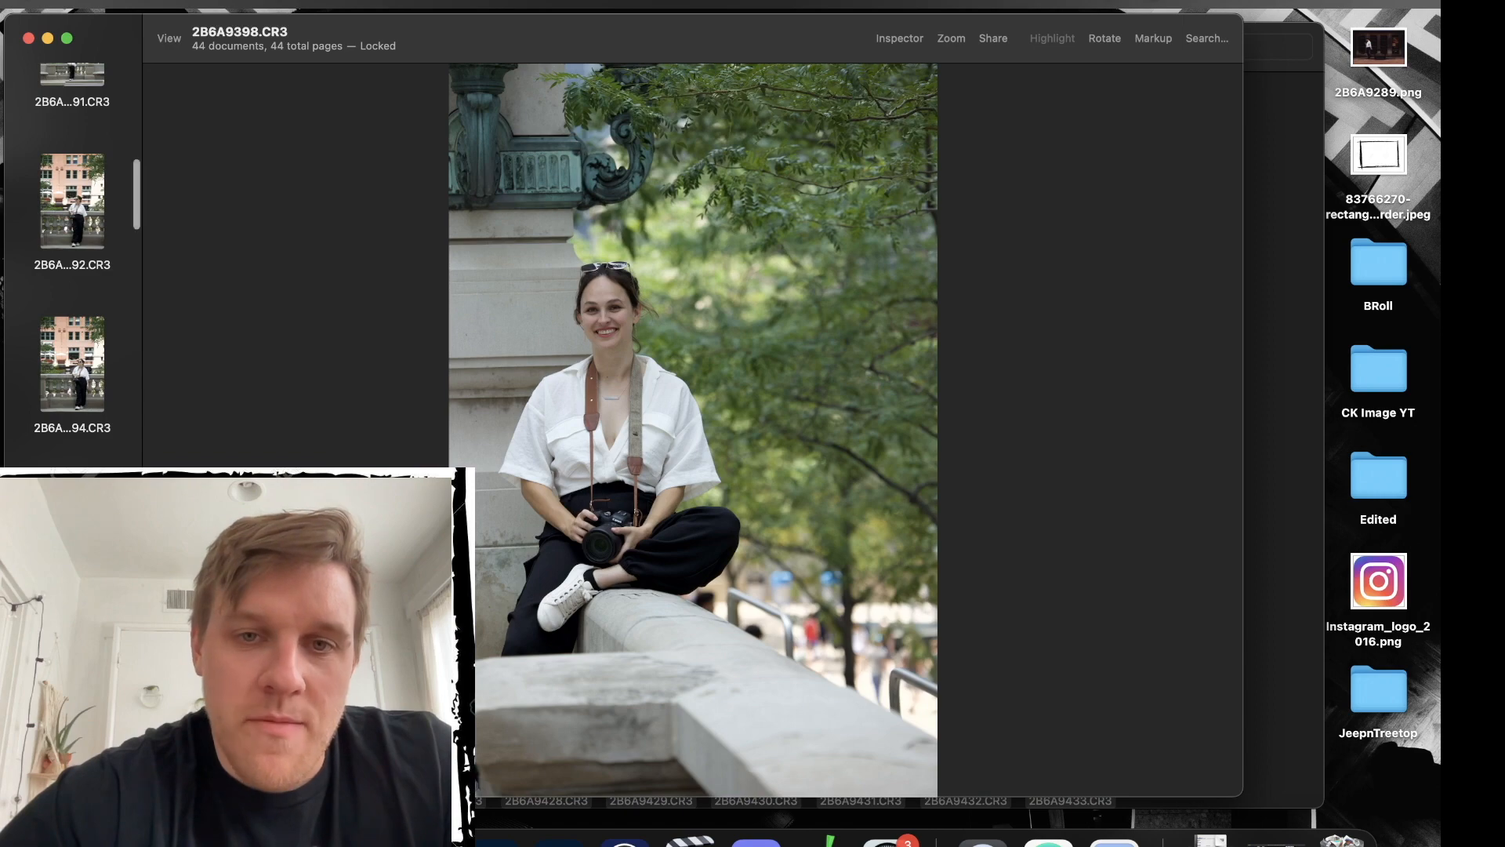
Review the seated portraits, compare 2B6A9400.CR3 with 2B6A9401.CR3, and move 2B6A9400.CR3 to the trash.
{"action": "key", "text": "Down"}
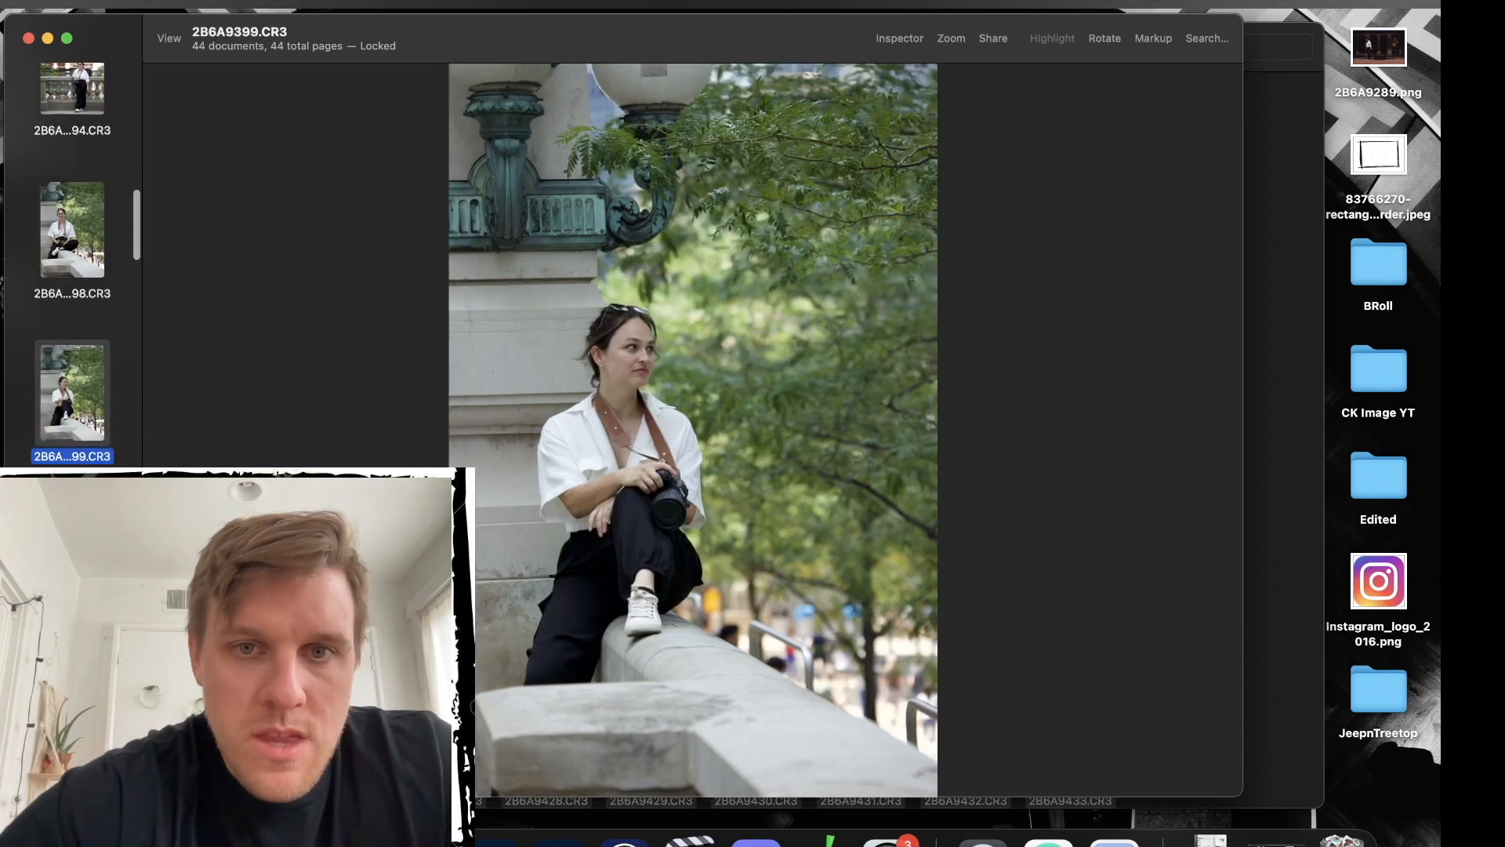
{"action": "key", "text": "Down"}
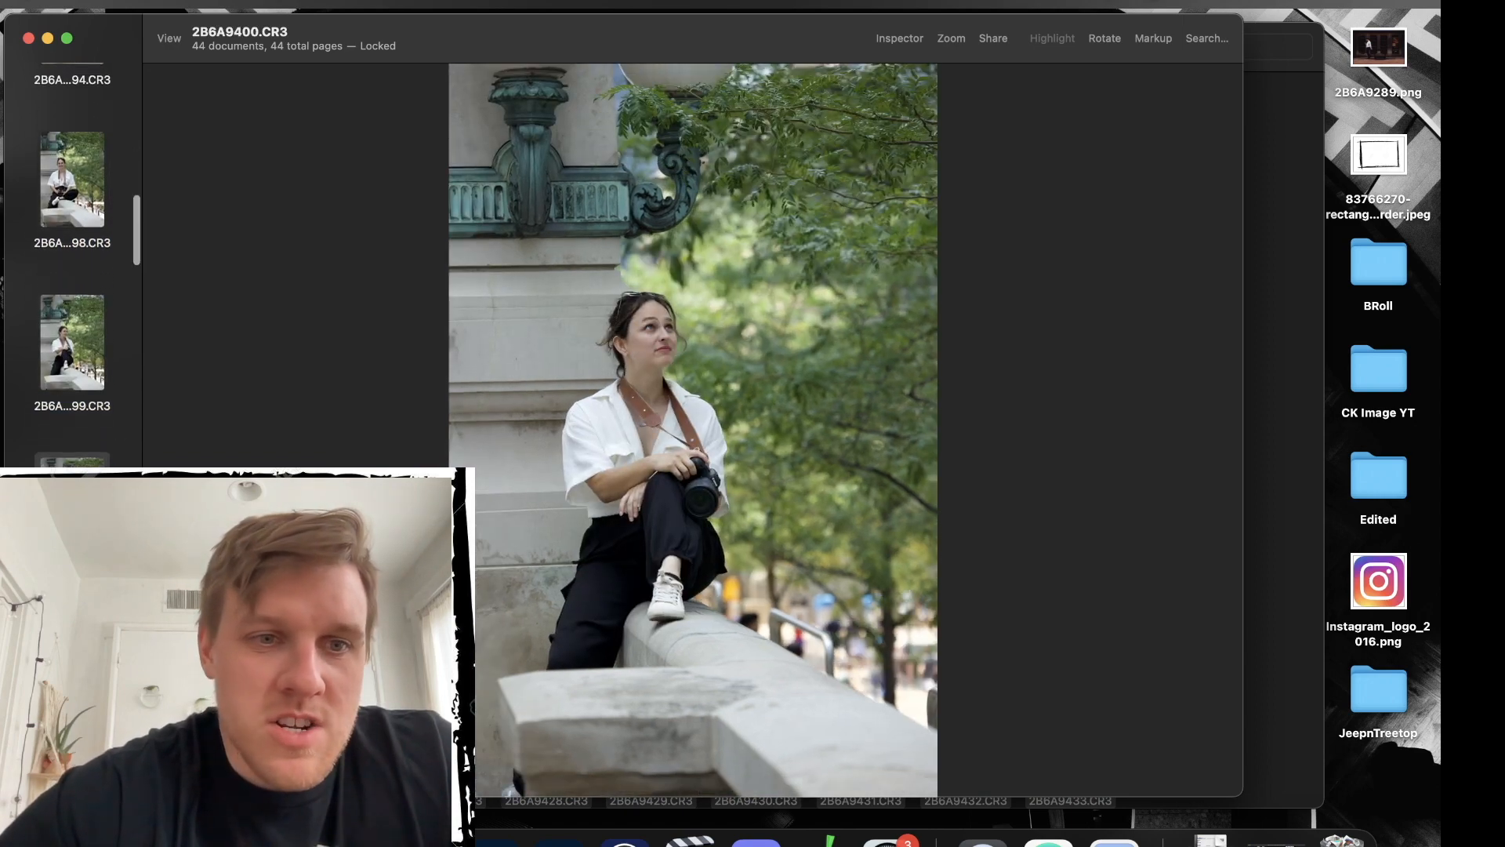
{"action": "key", "text": "Down"}
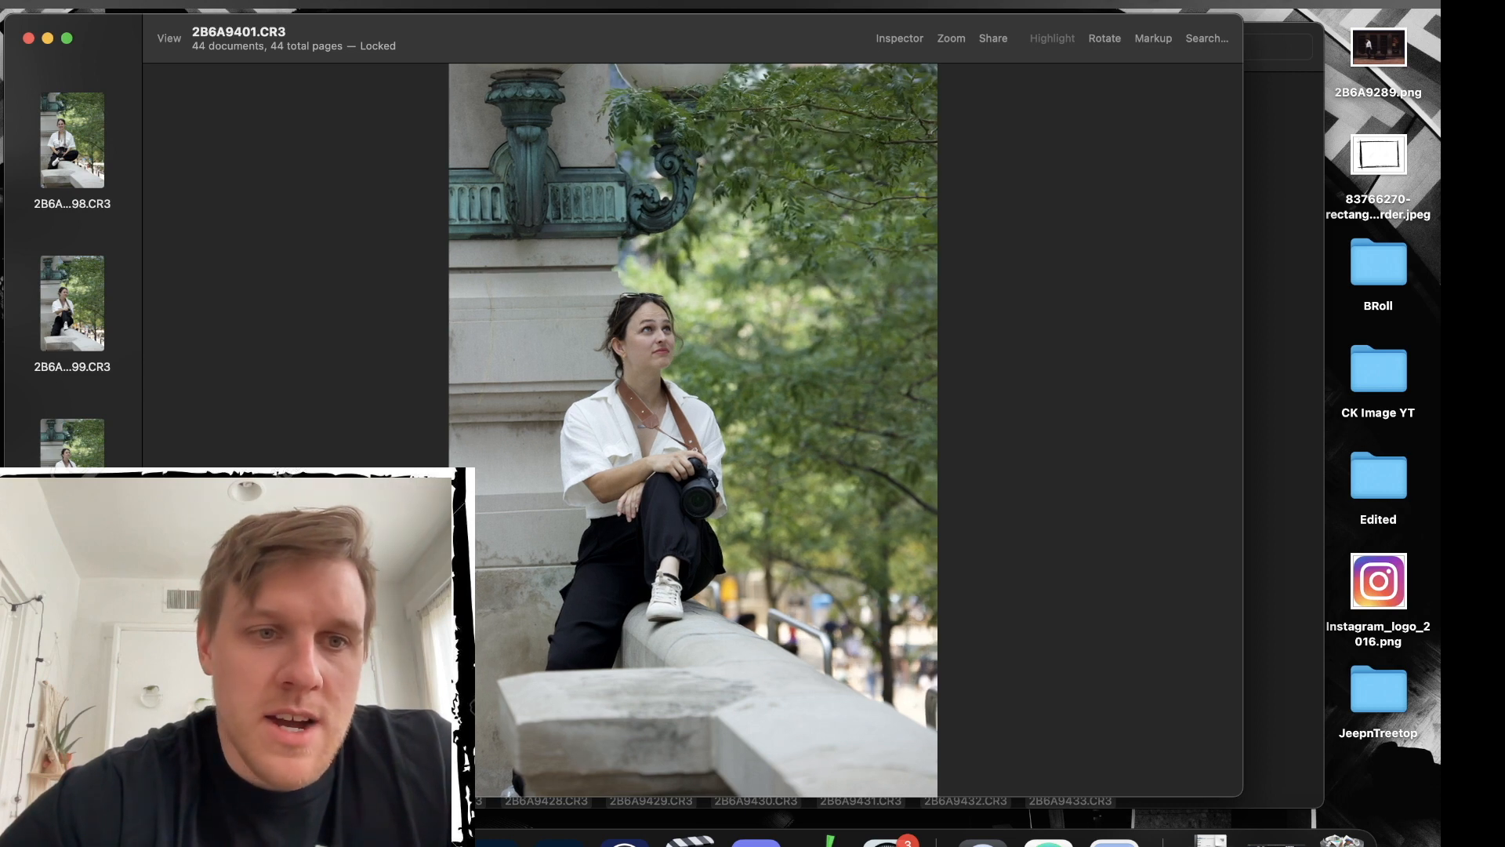
{"action": "key", "text": "Up"}
{"action": "key", "text": "Down"}
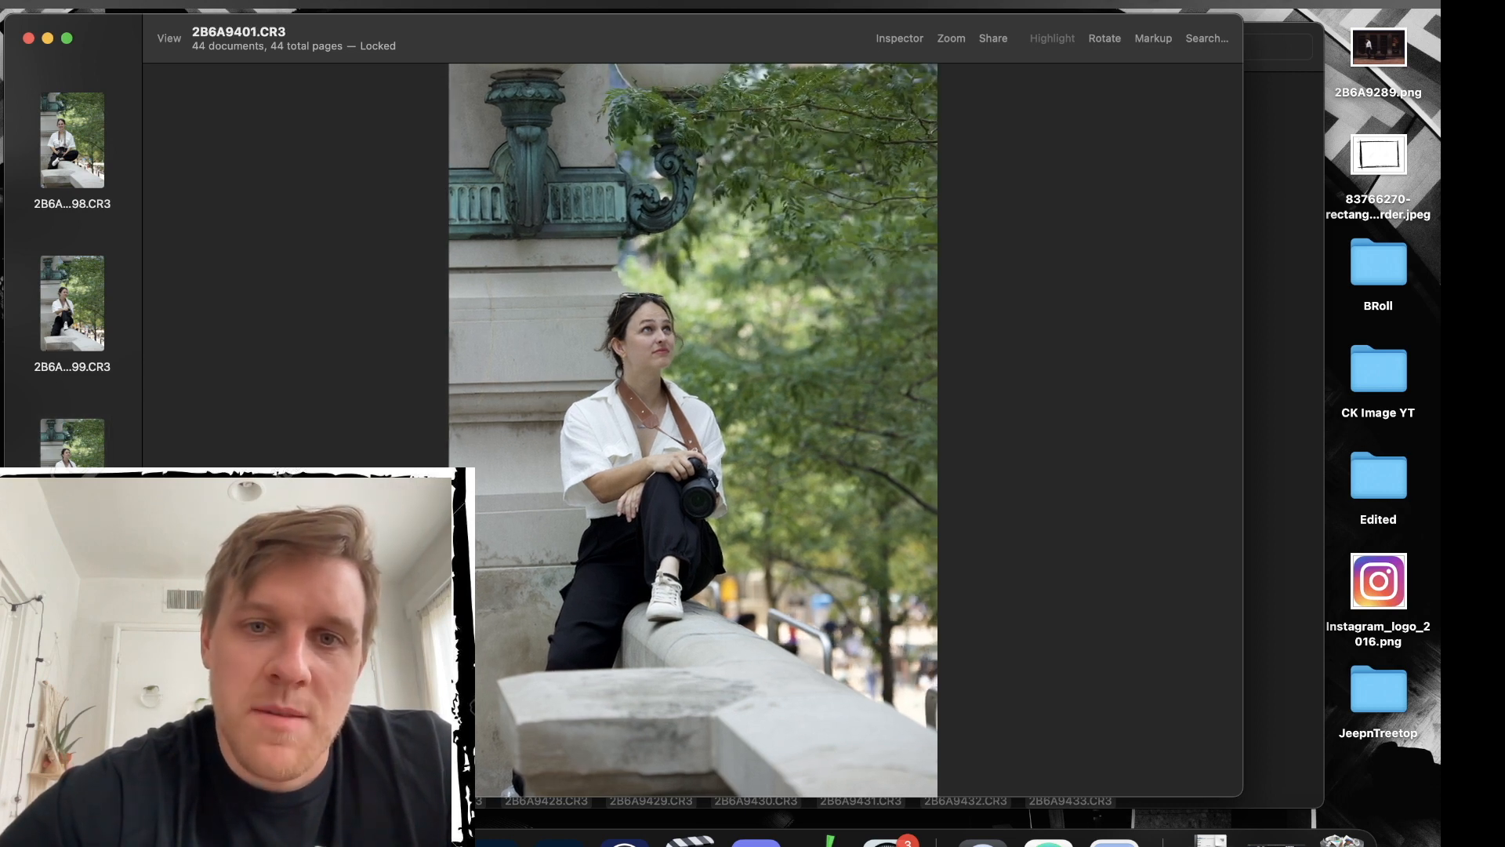
{"action": "left_click", "coordinate": [67, 443]}
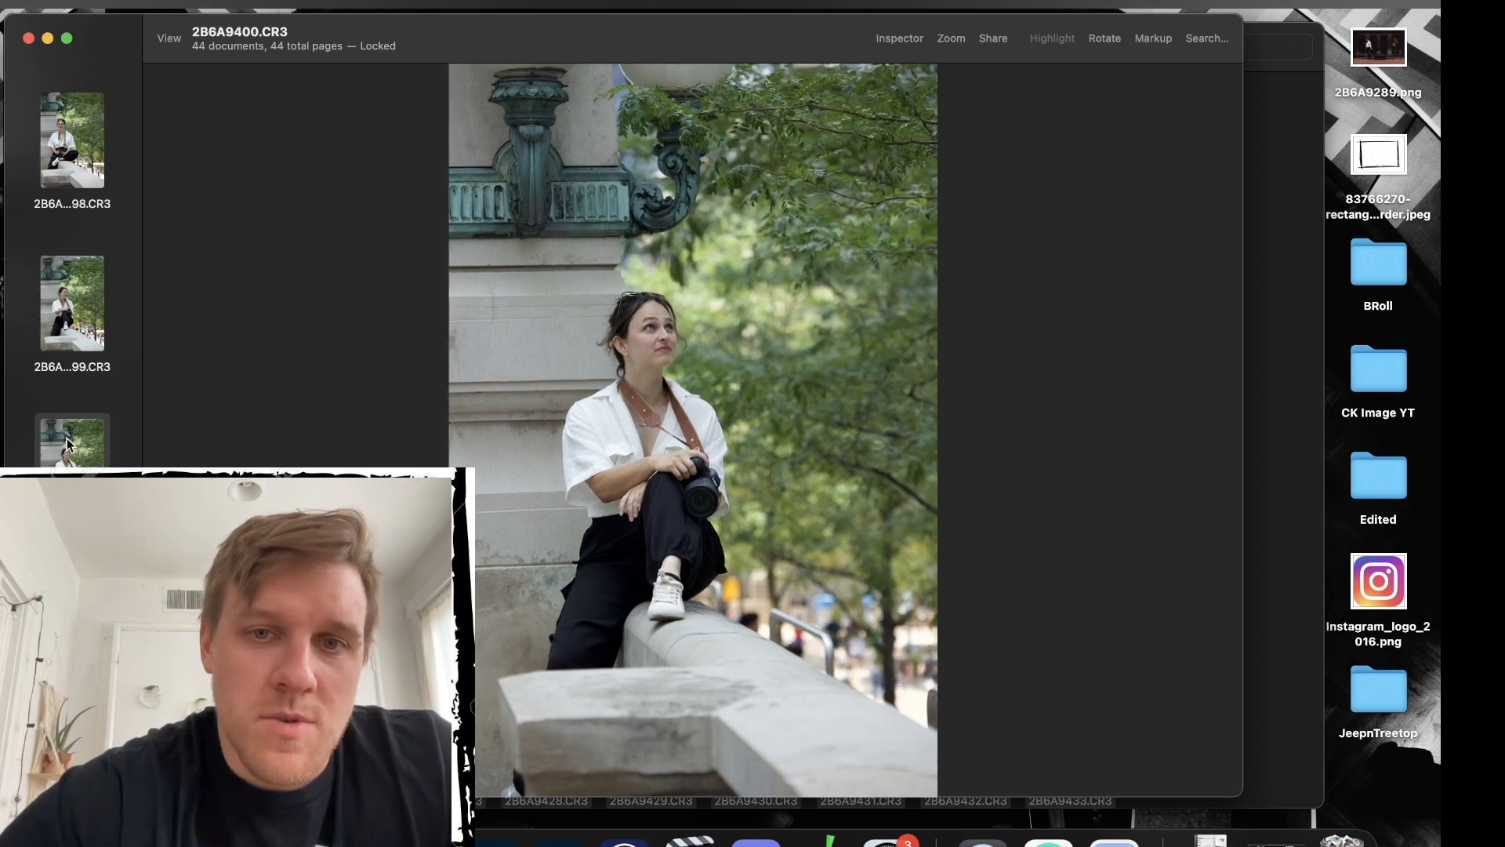
{"action": "key", "text": "Down"}
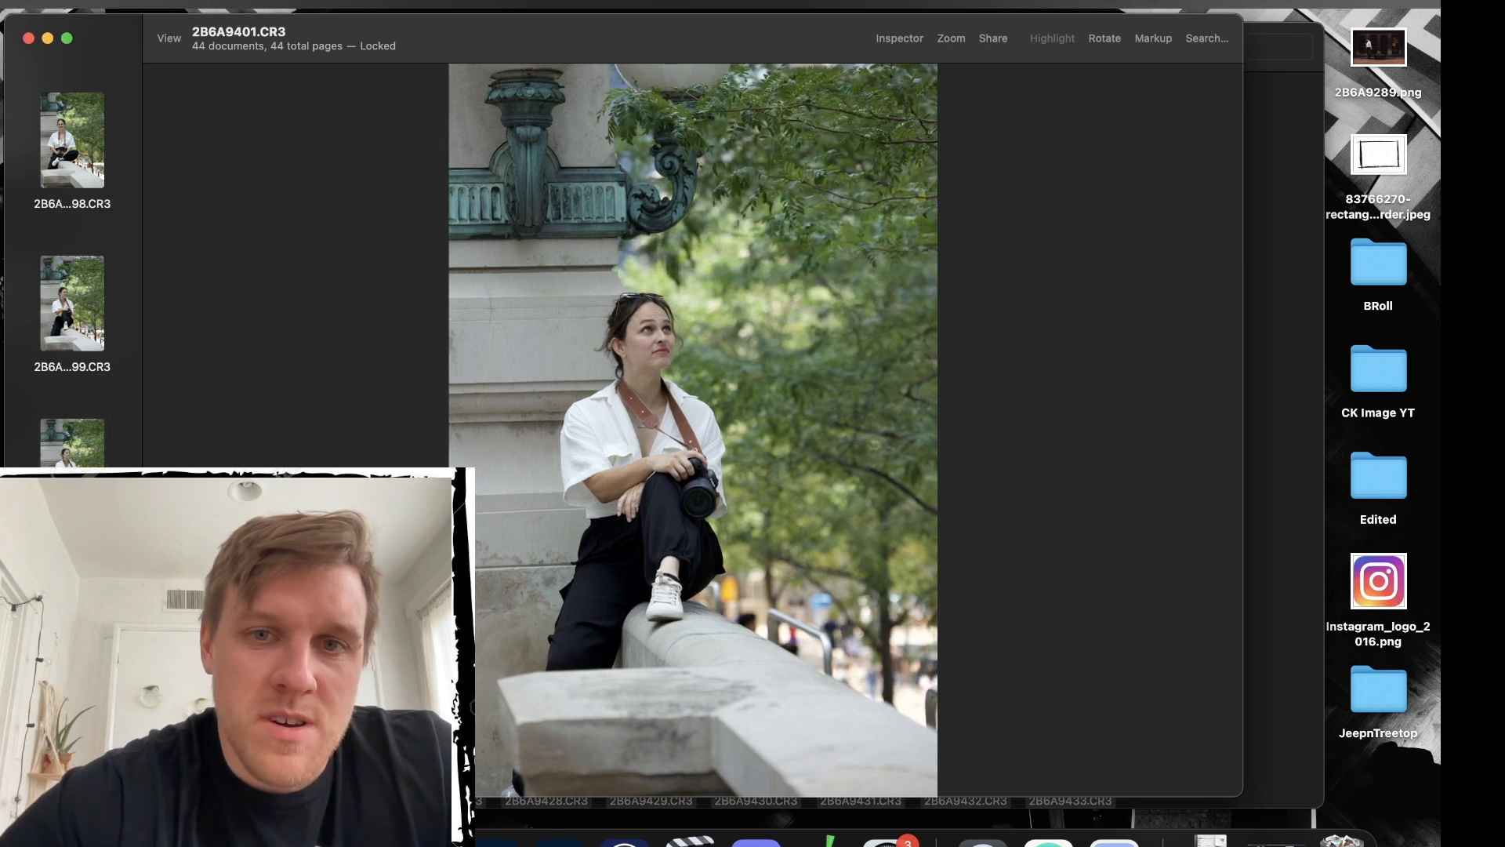
{"action": "key", "text": "Up"}
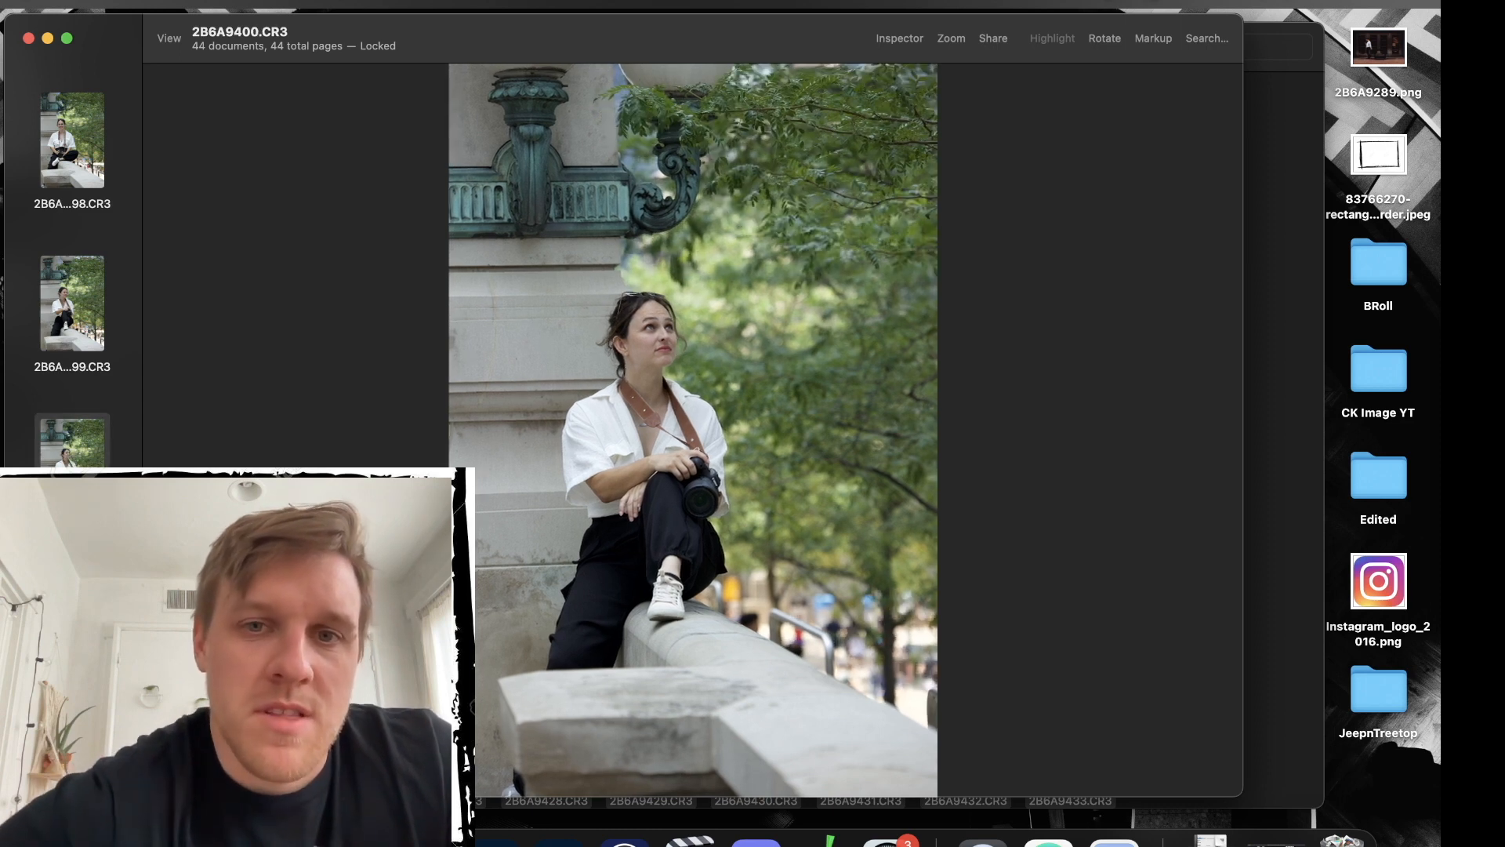
{"action": "key", "text": "super+BackSpace"}
Review 2B6A9402.CR3 to 2B6A9404.CR3 and move the crosswalk street shot 2B6A9403.CR3 to the trash.
{"action": "key", "text": "Down"}
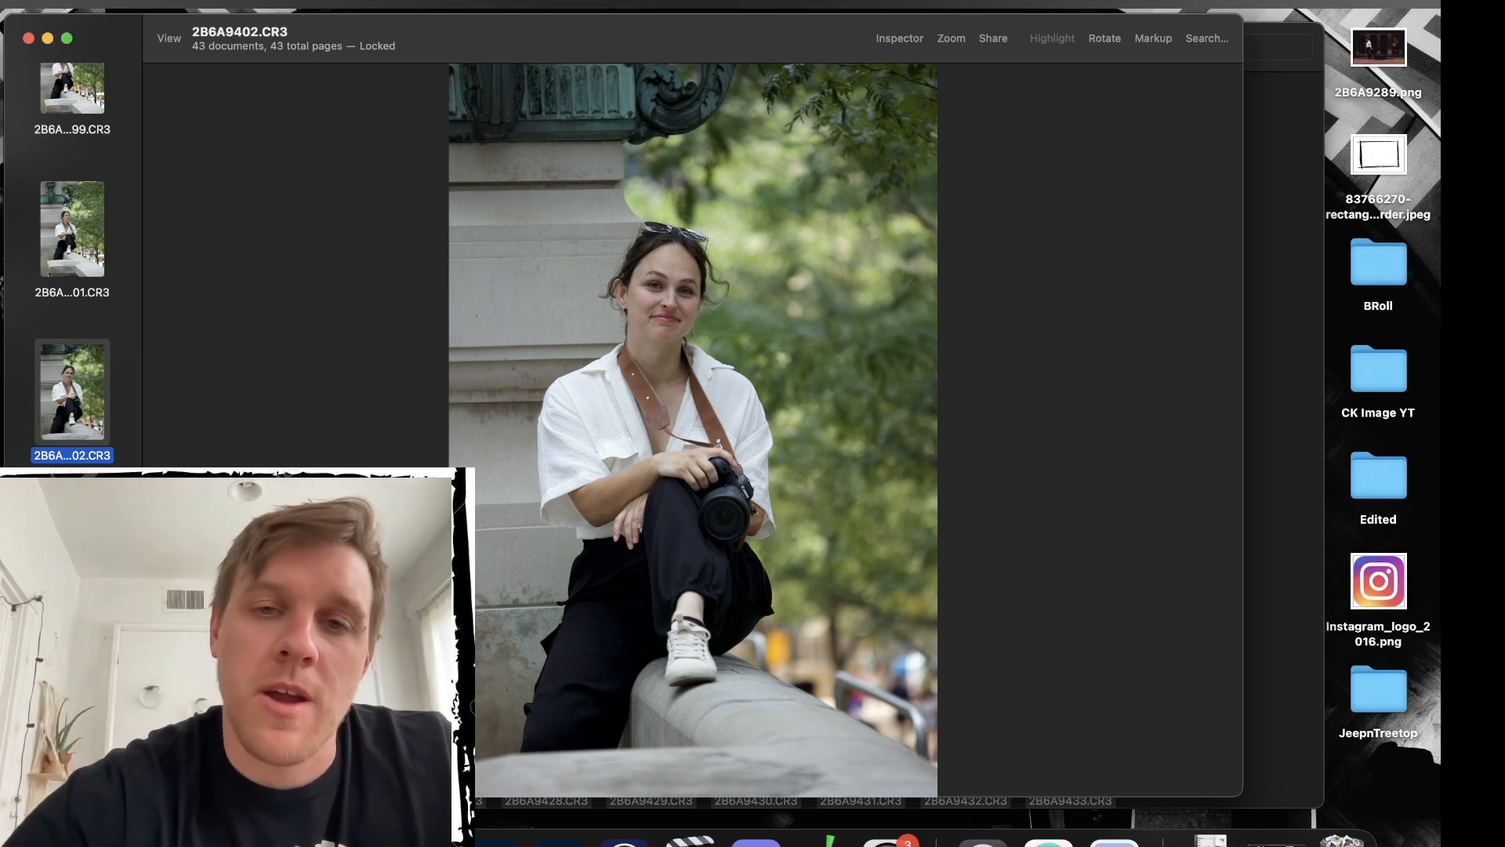
{"action": "key", "text": "Down"}
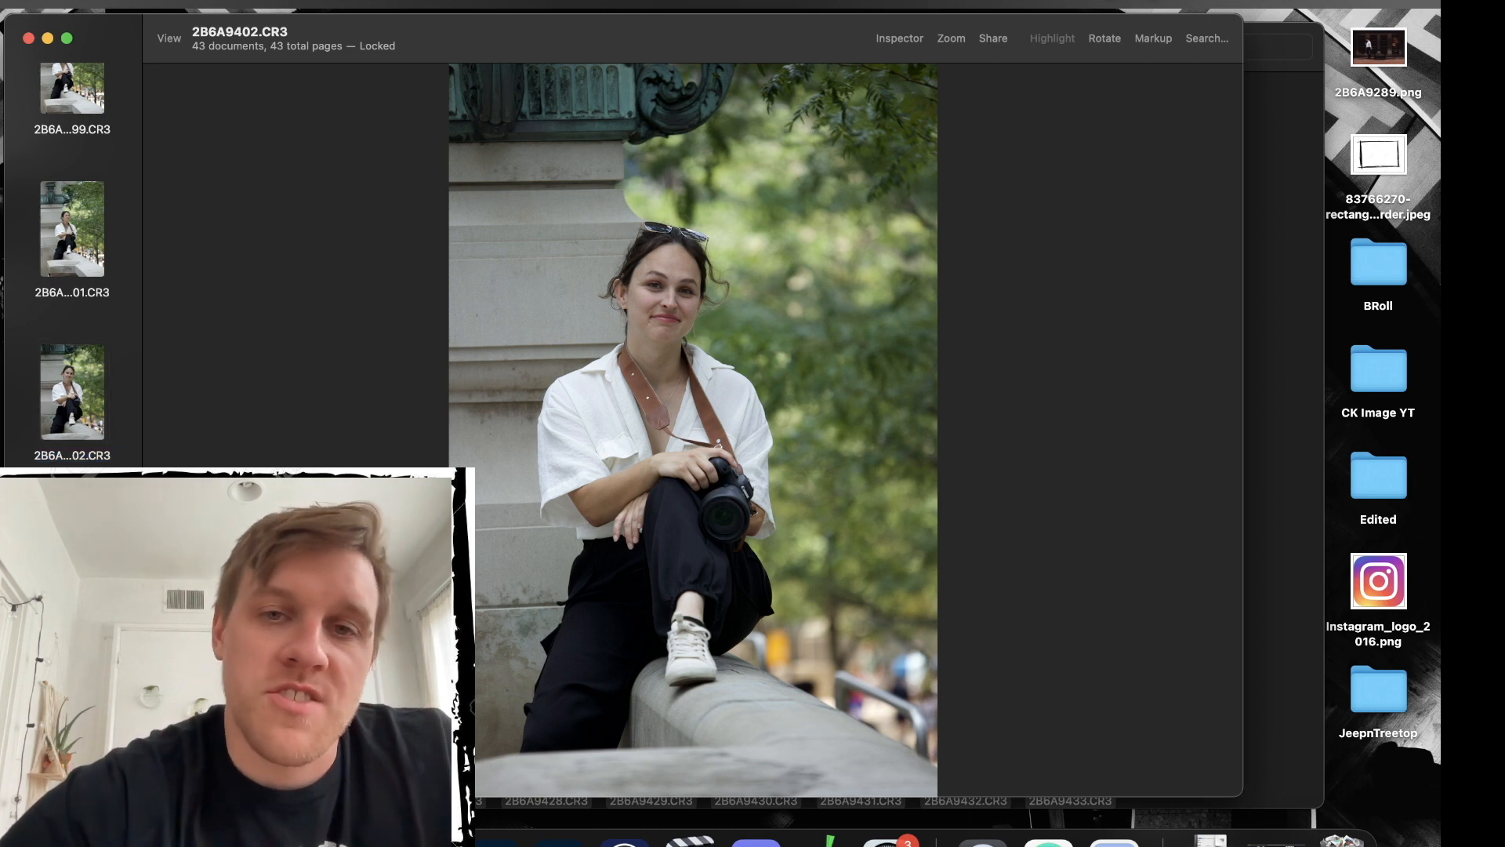
{"action": "scroll", "coordinate": [73, 266], "scroll_direction": "down", "scroll_amount": 2}
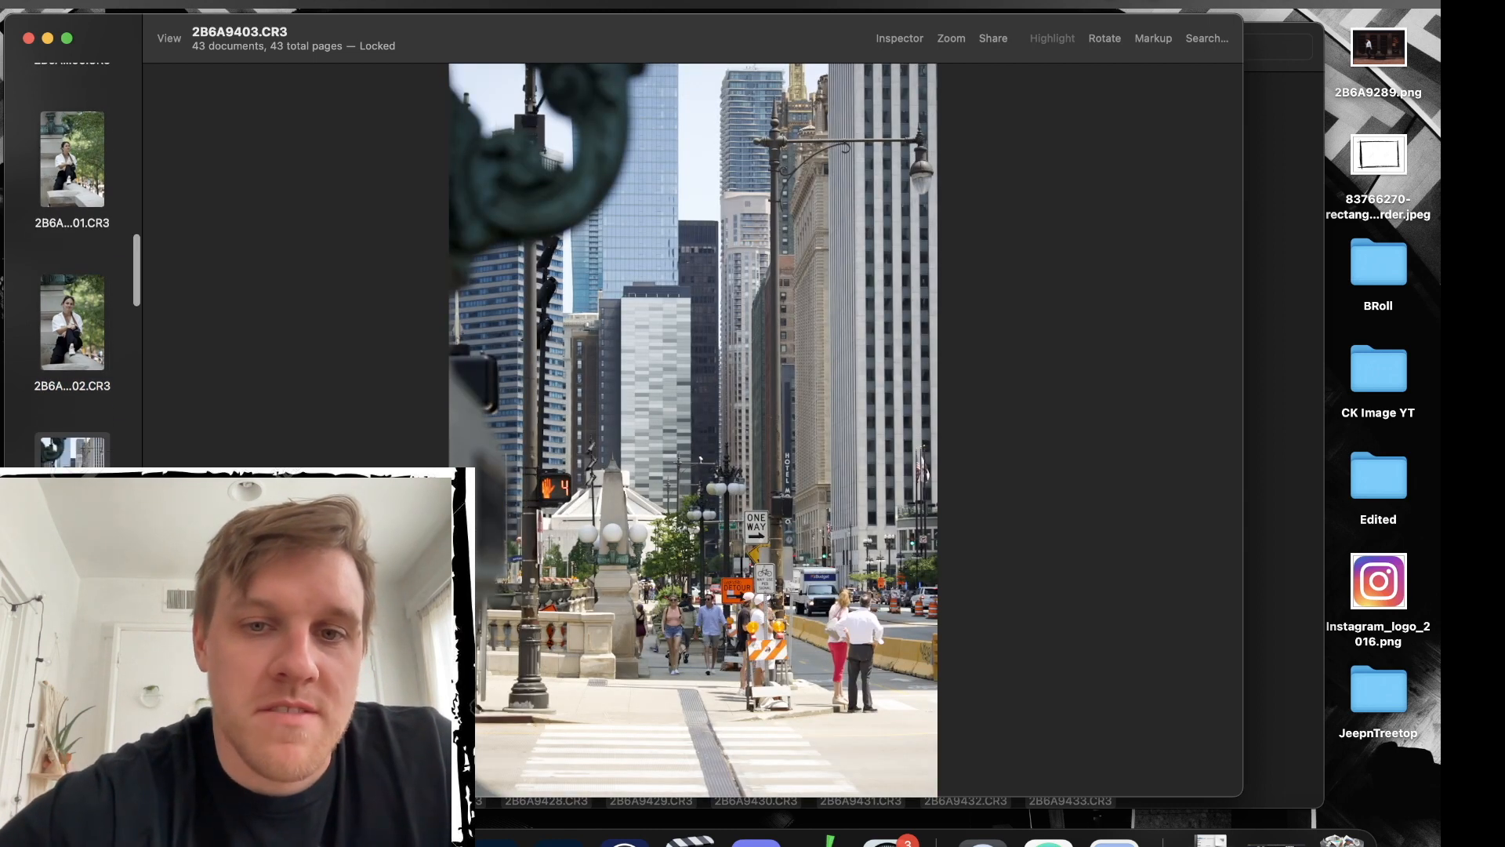
{"action": "scroll", "coordinate": [72, 267], "scroll_direction": "down", "scroll_amount": 1}
{"action": "scroll", "coordinate": [72, 266], "scroll_direction": "down", "scroll_amount": 3}
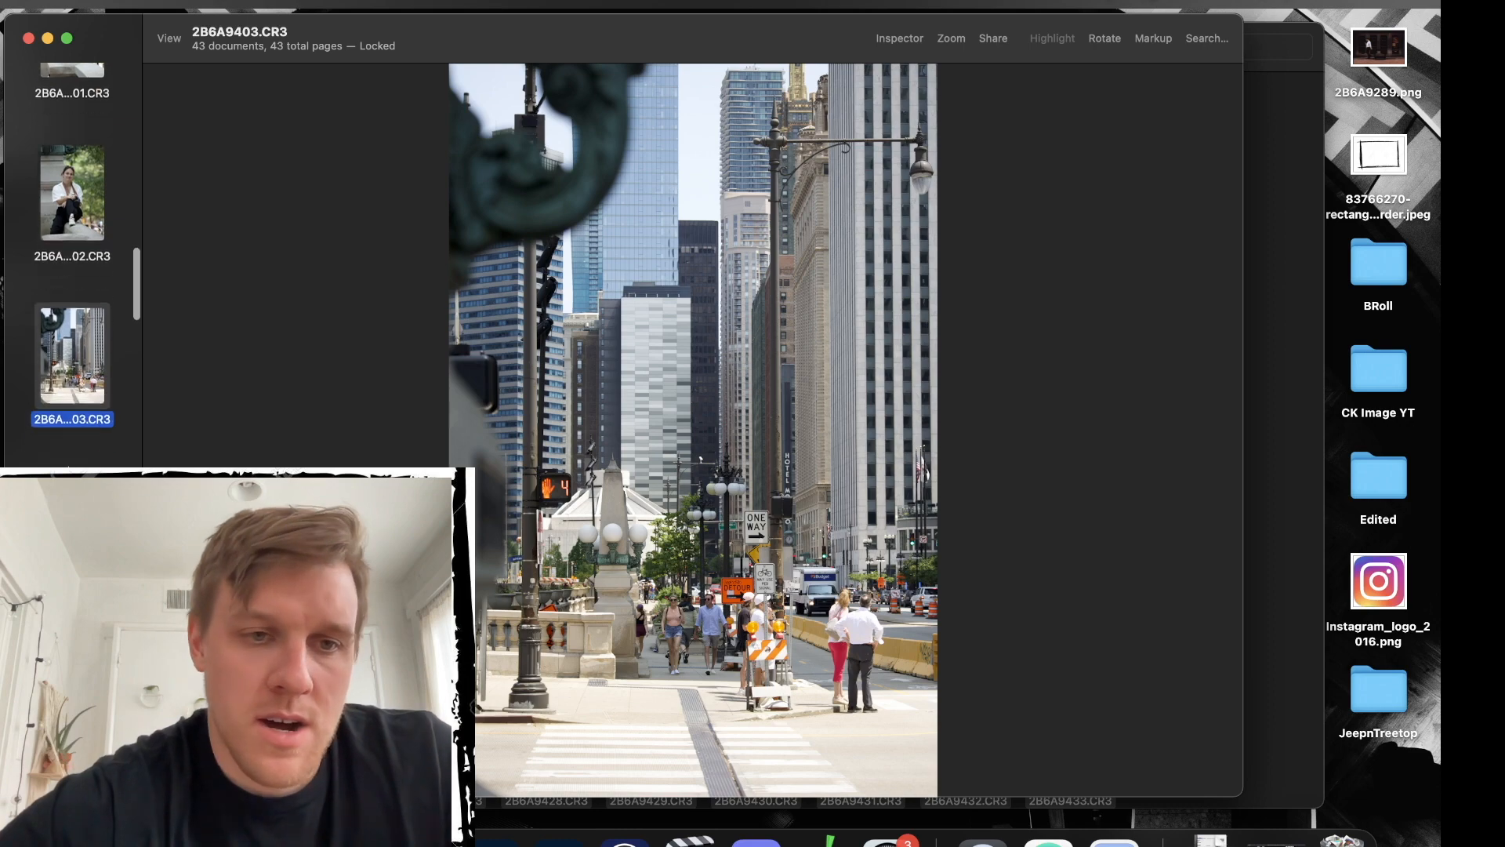
{"action": "key", "text": "Down"}
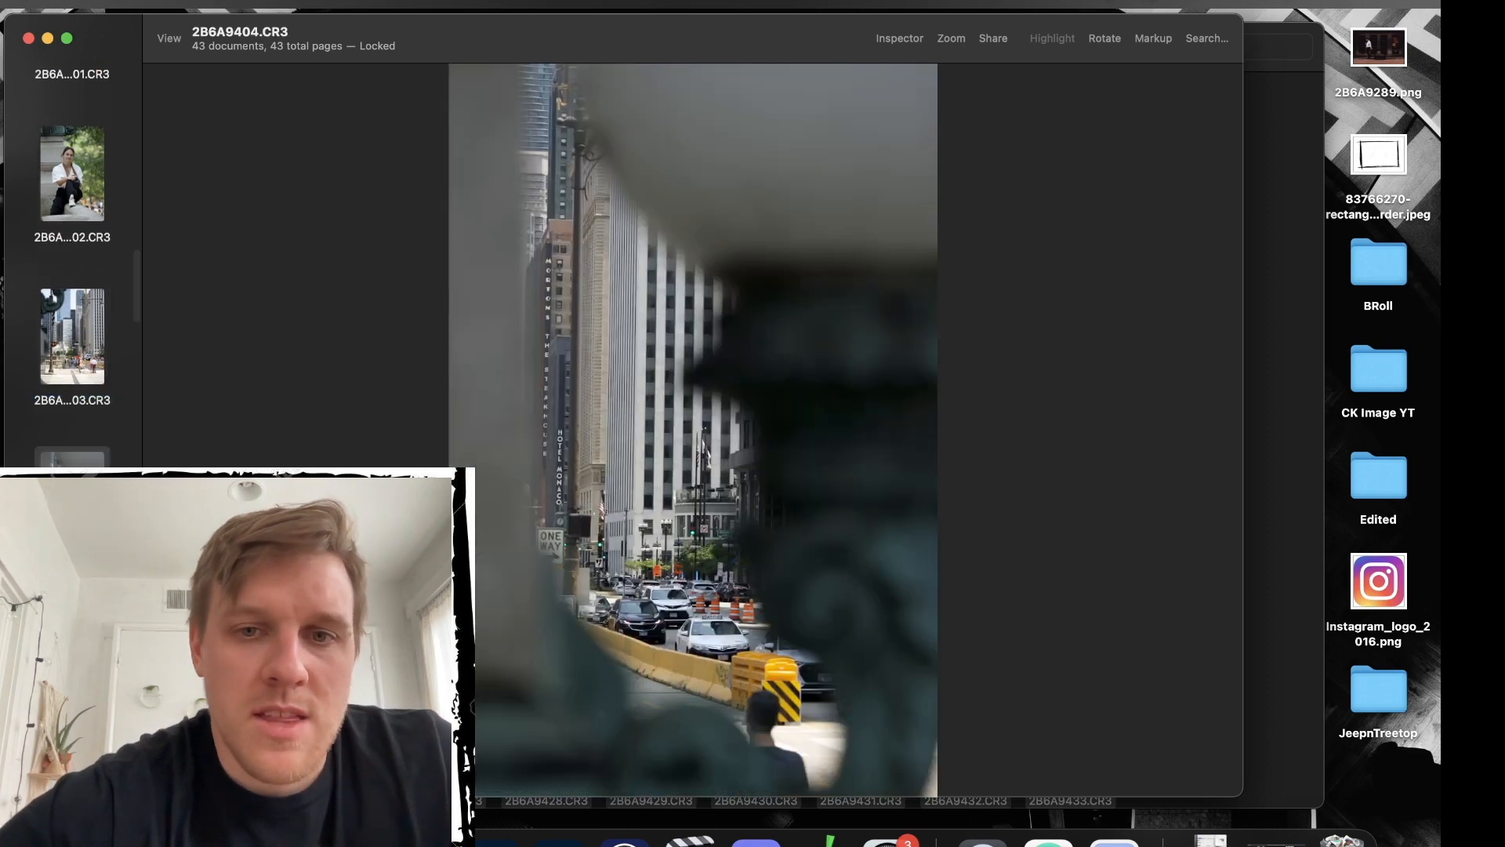
{"action": "left_click", "coordinate": [70, 318]}
{"action": "right_click", "coordinate": [70, 317]}
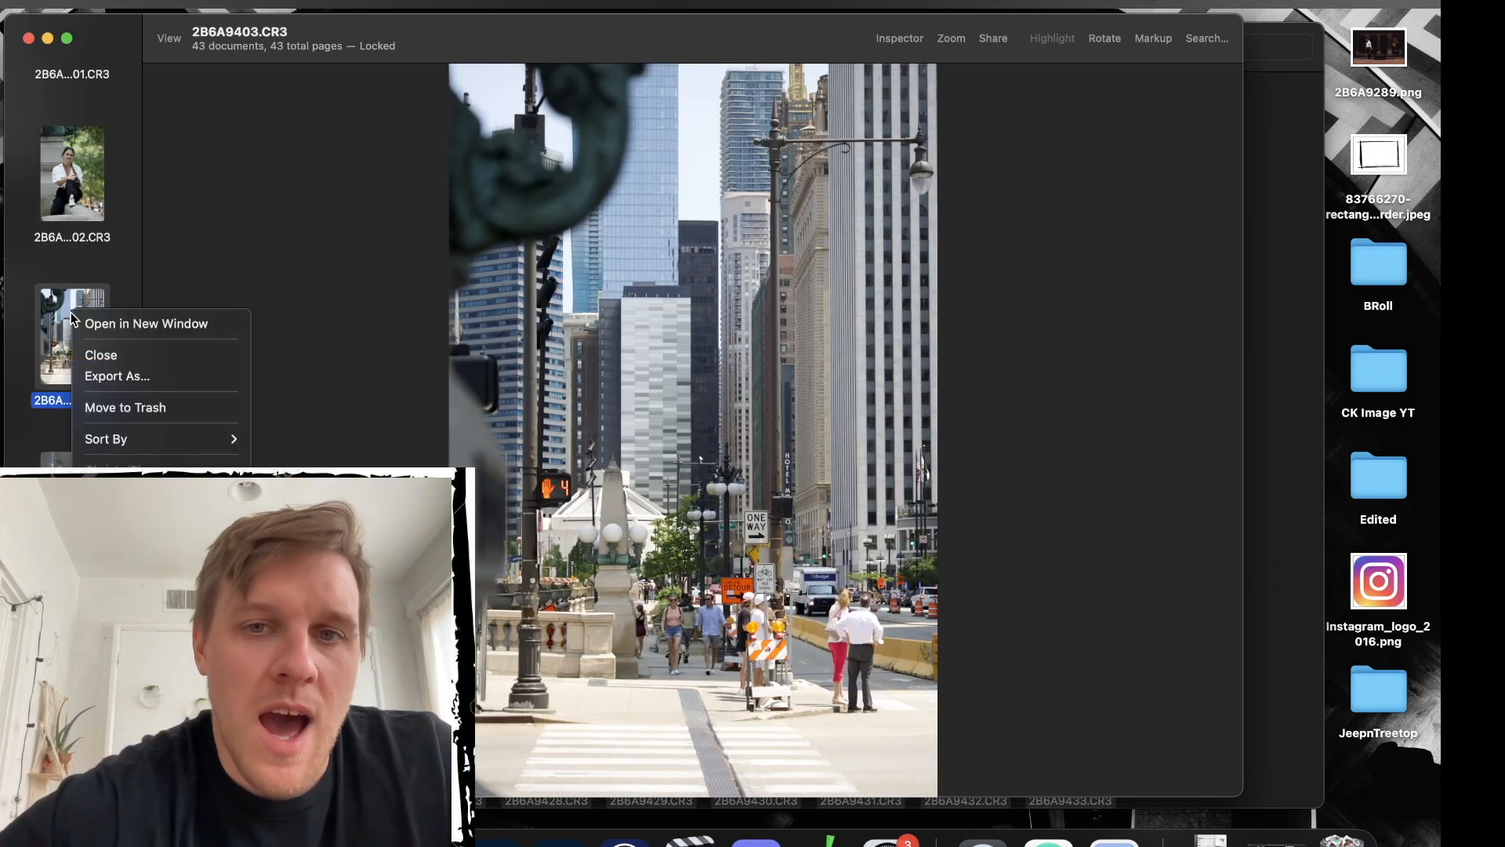
{"action": "left_click", "coordinate": [104, 407]}
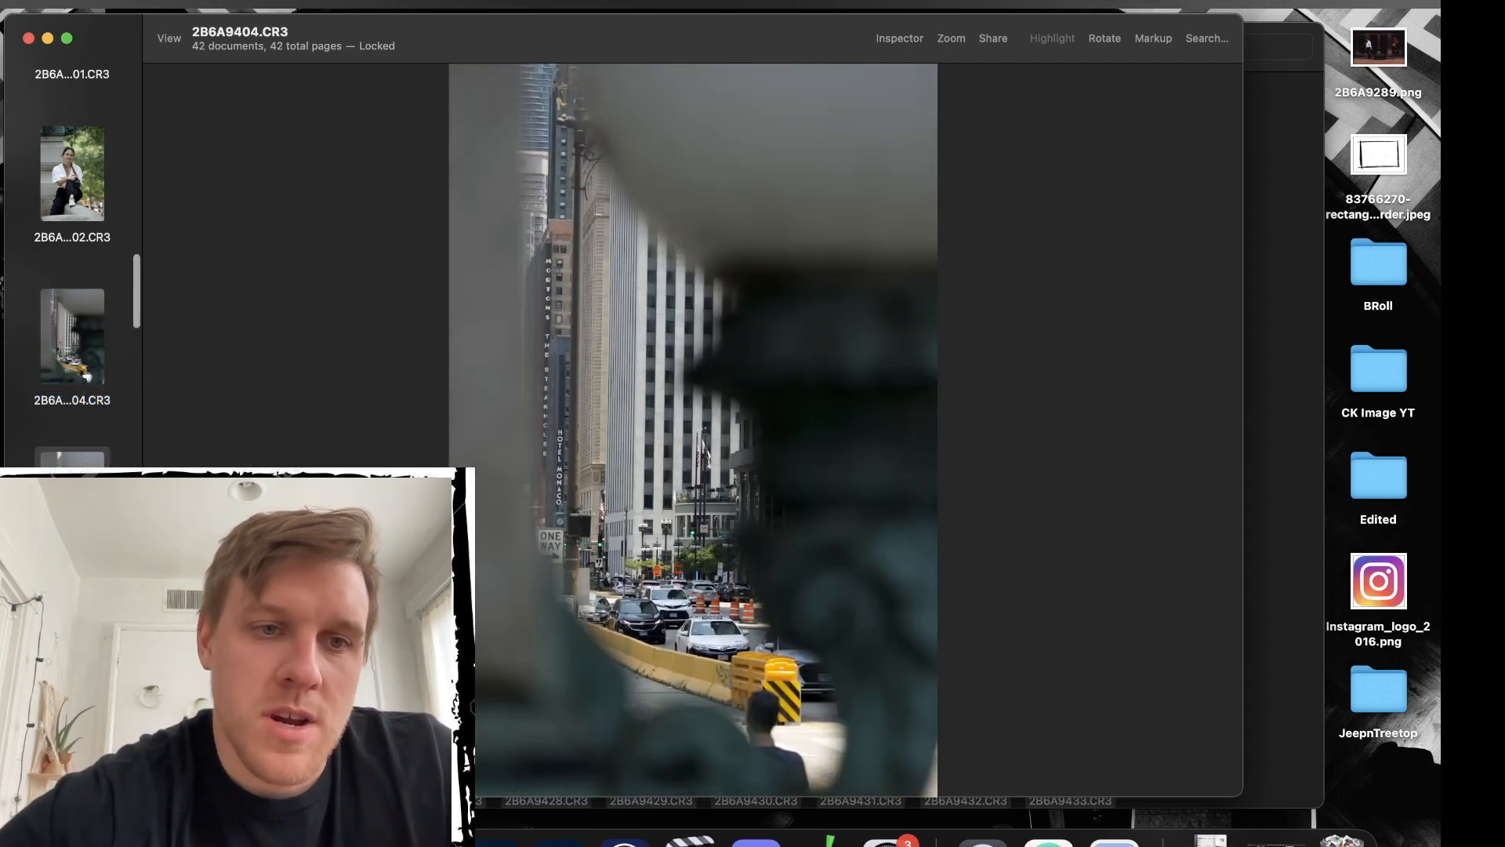
Compare the obstructed street shots 2B6A9404.CR3 and 2B6A9405.CR3 and move both to the trash.
{"action": "key", "text": "Down"}
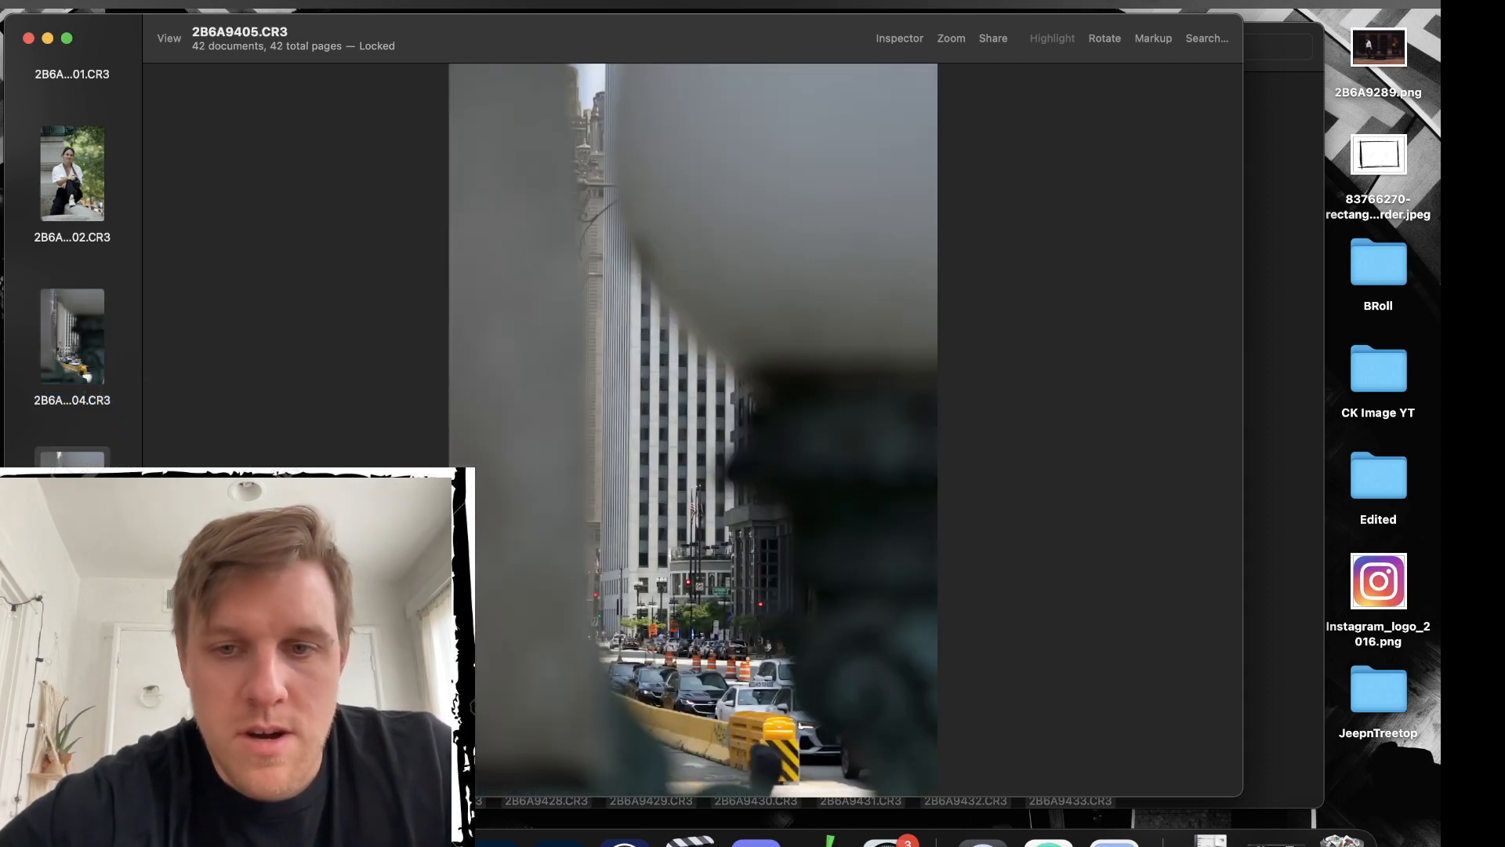
{"action": "left_click", "coordinate": [94, 374]}
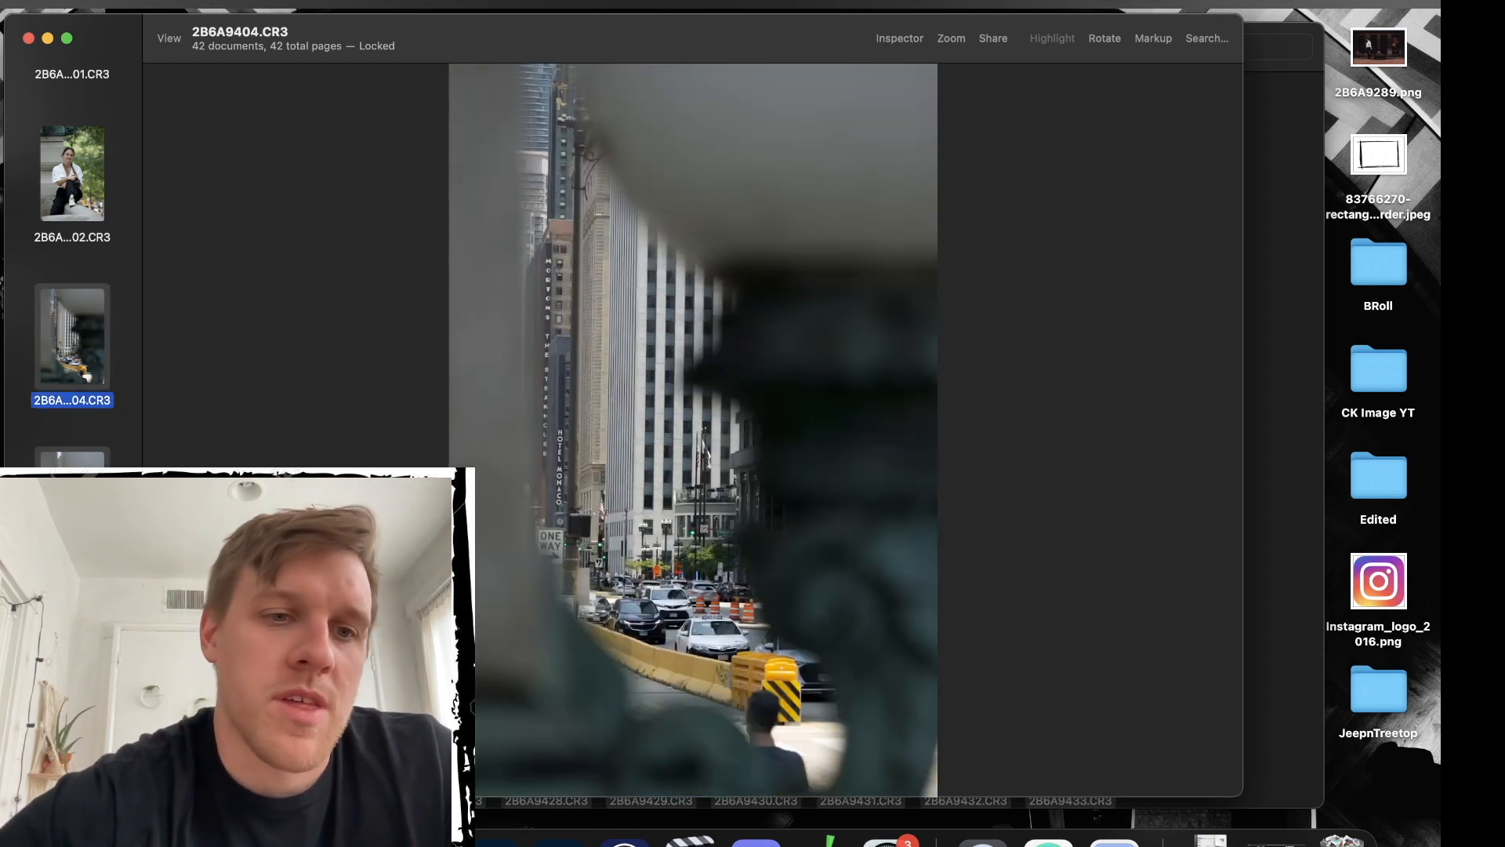
{"action": "key", "text": "Delete"}
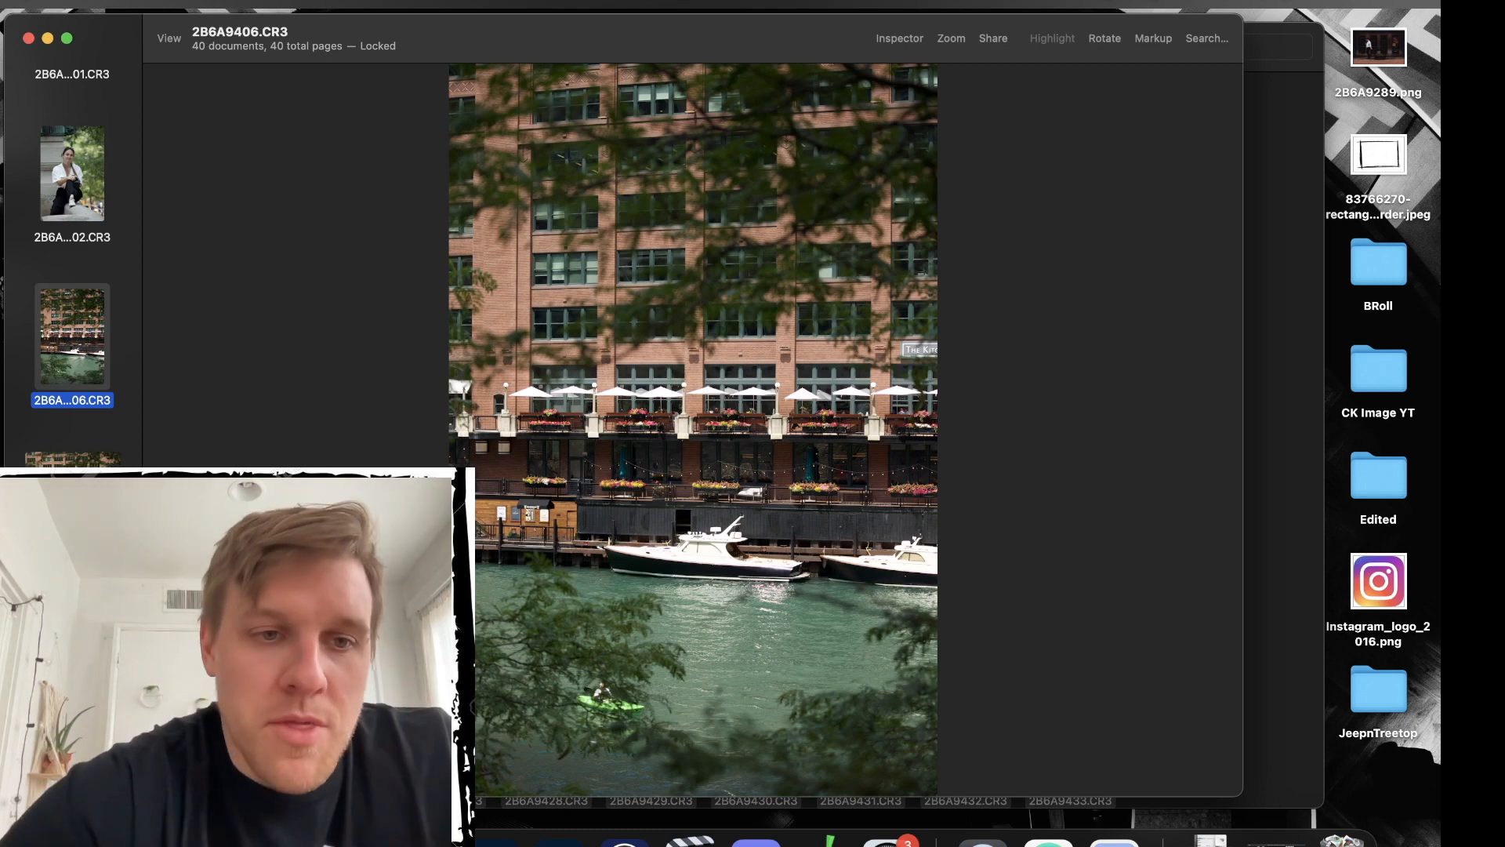
Review the riverside boat shots from 2B6A9406.CR3 to 2B6A9408.CR3.
{"action": "key", "text": "Down"}
{"action": "key", "text": "Down"}
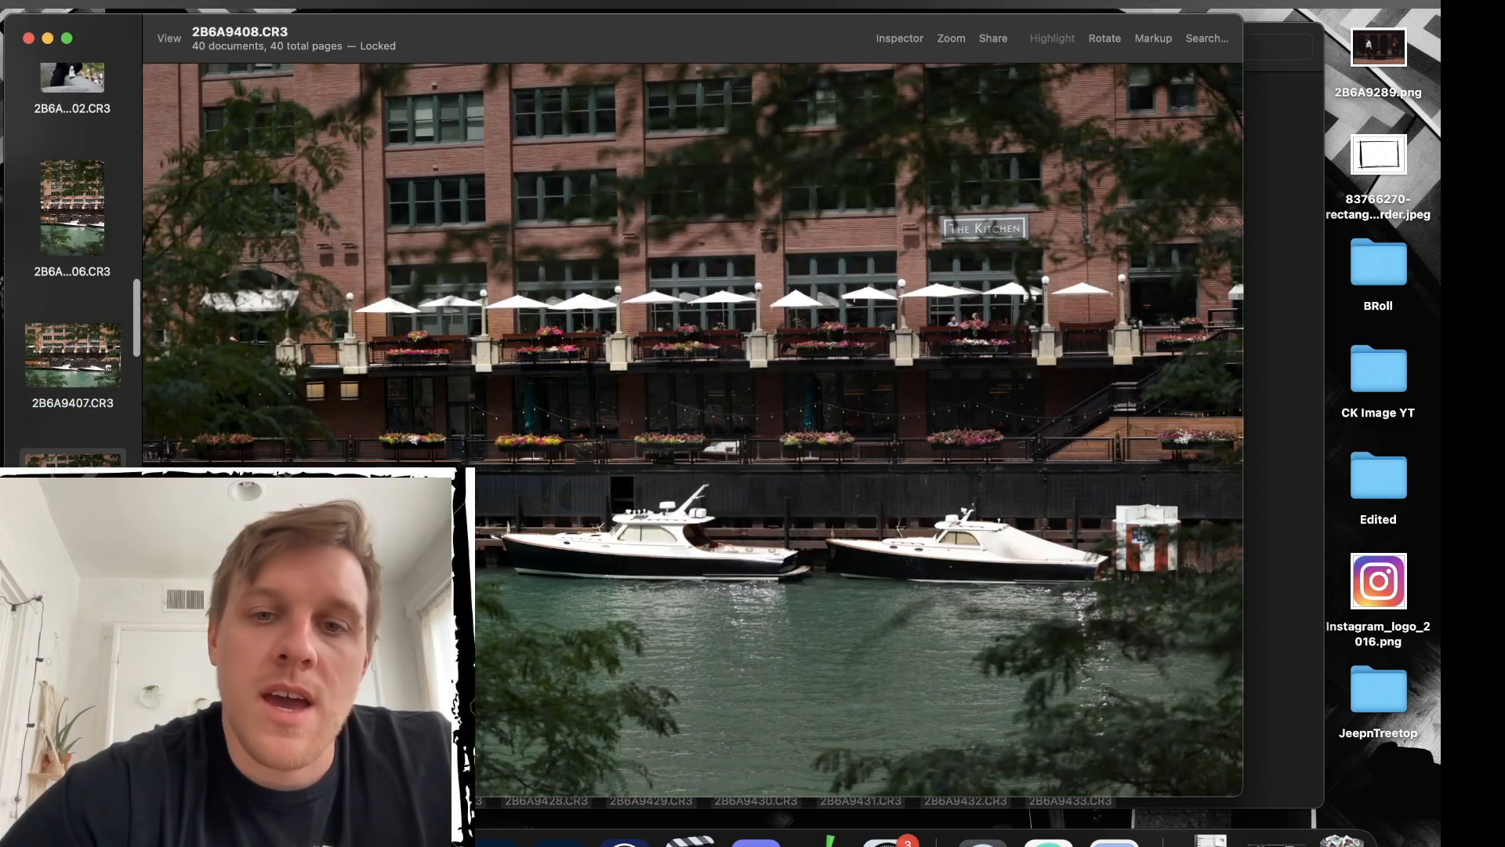
{"action": "scroll", "coordinate": [72, 352], "scroll_direction": "down", "scroll_amount": 3}
{"action": "left_click", "coordinate": [57, 278]}
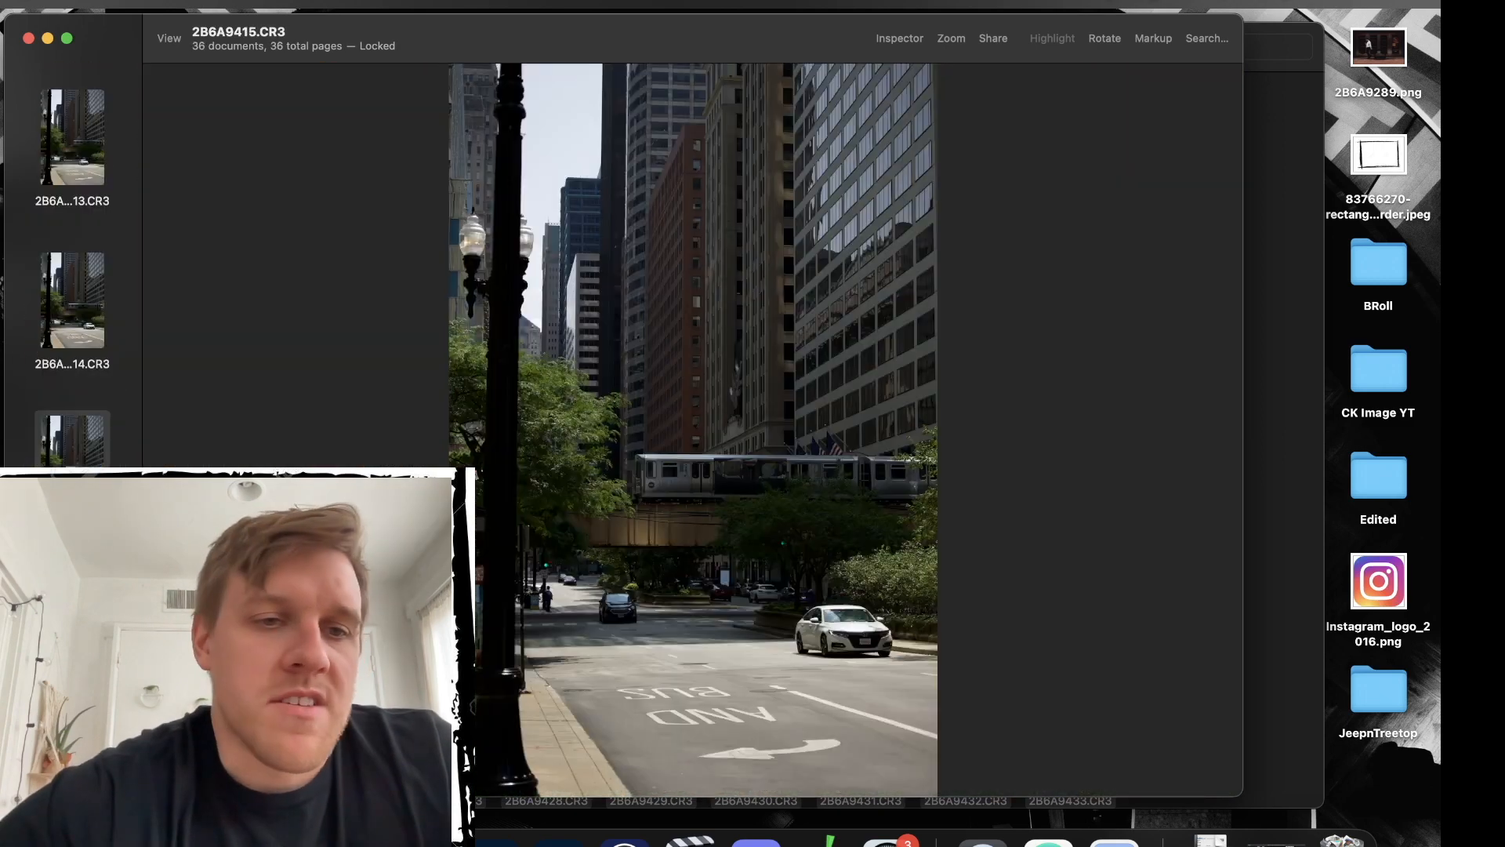
Sort the remaining photos in the Chicago July 2023 folder by name.
{"action": "scroll", "coordinate": [73, 266], "scroll_direction": "down", "scroll_amount": 2}
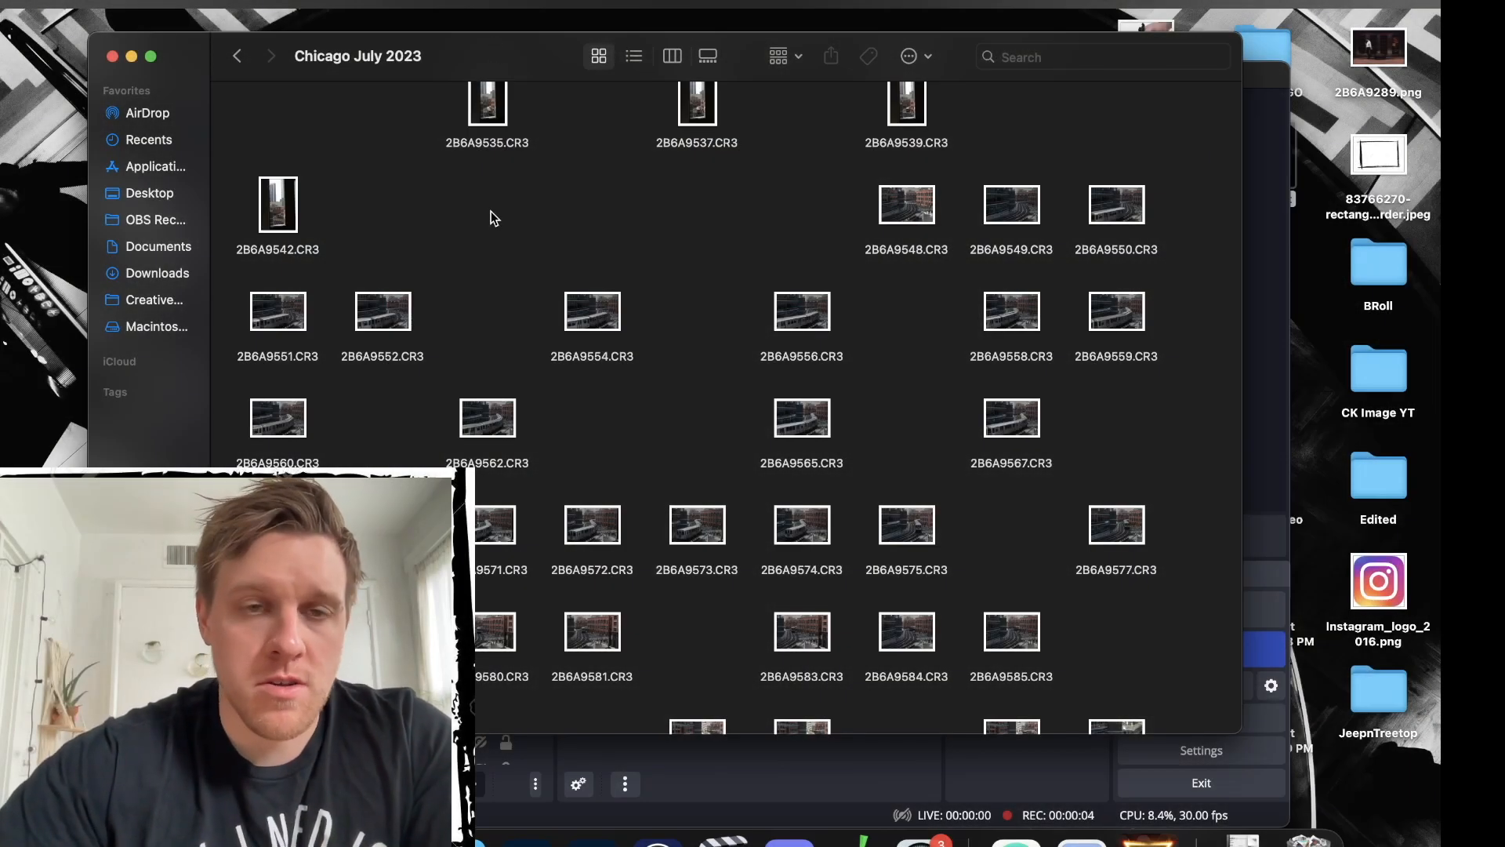
{"action": "scroll", "coordinate": [491, 210], "scroll_direction": "up", "scroll_amount": 15}
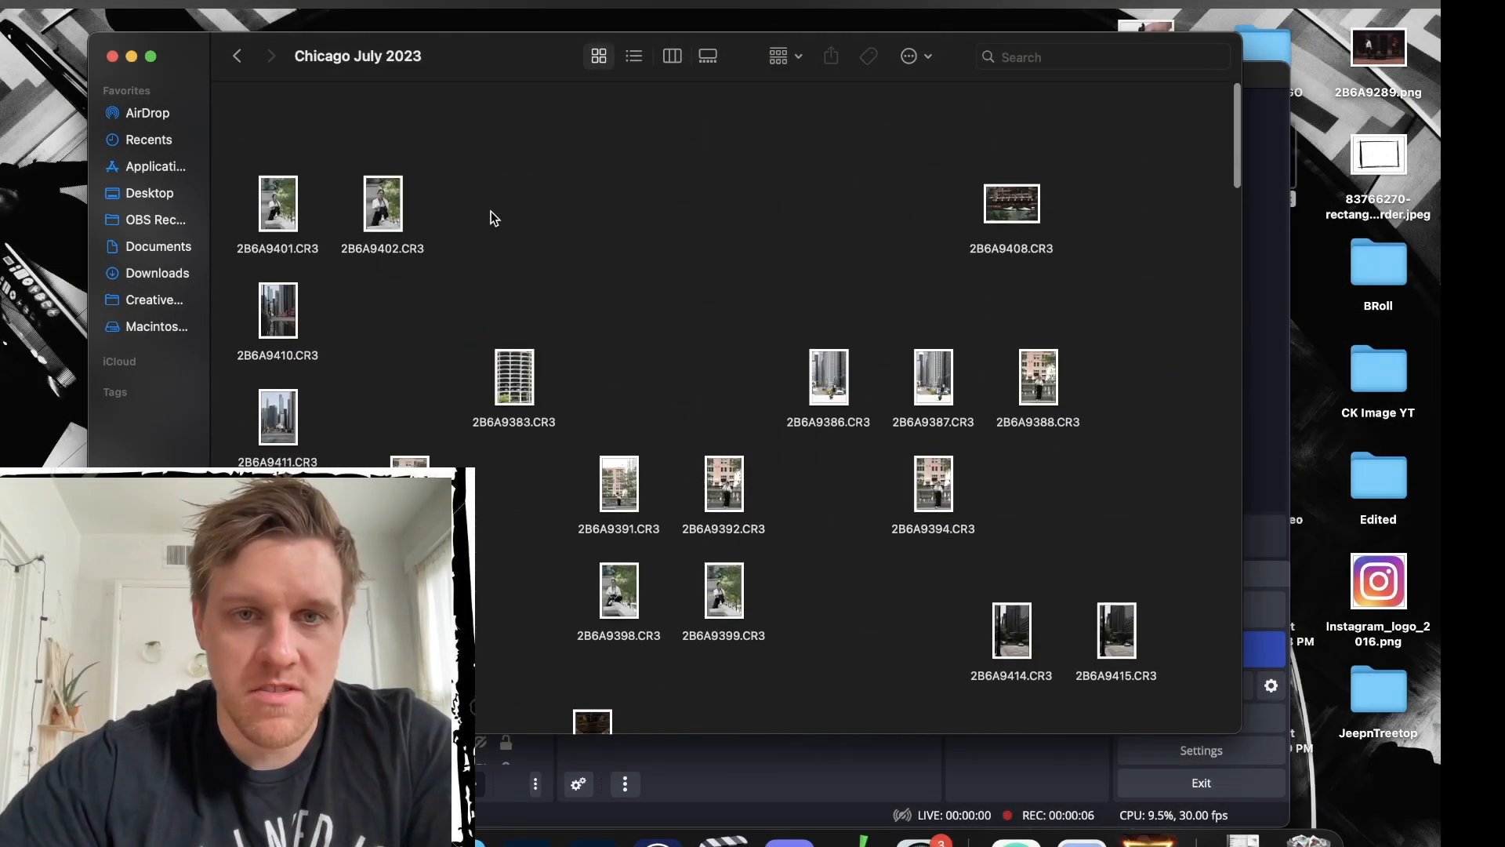
{"action": "scroll", "coordinate": [491, 211], "scroll_direction": "down", "scroll_amount": 20}
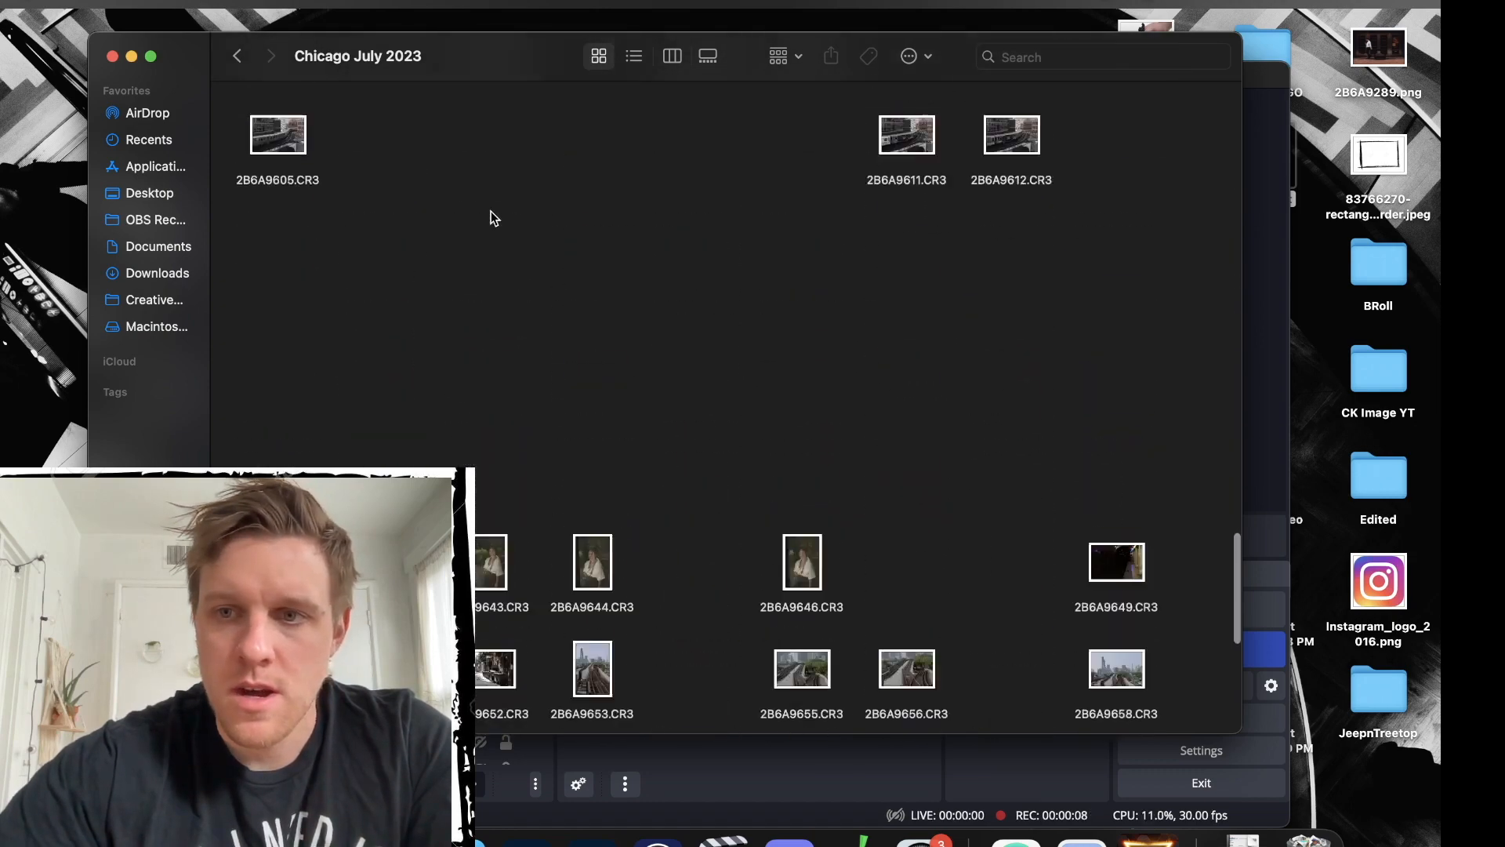
{"action": "scroll", "coordinate": [491, 210], "scroll_direction": "up", "scroll_amount": 20}
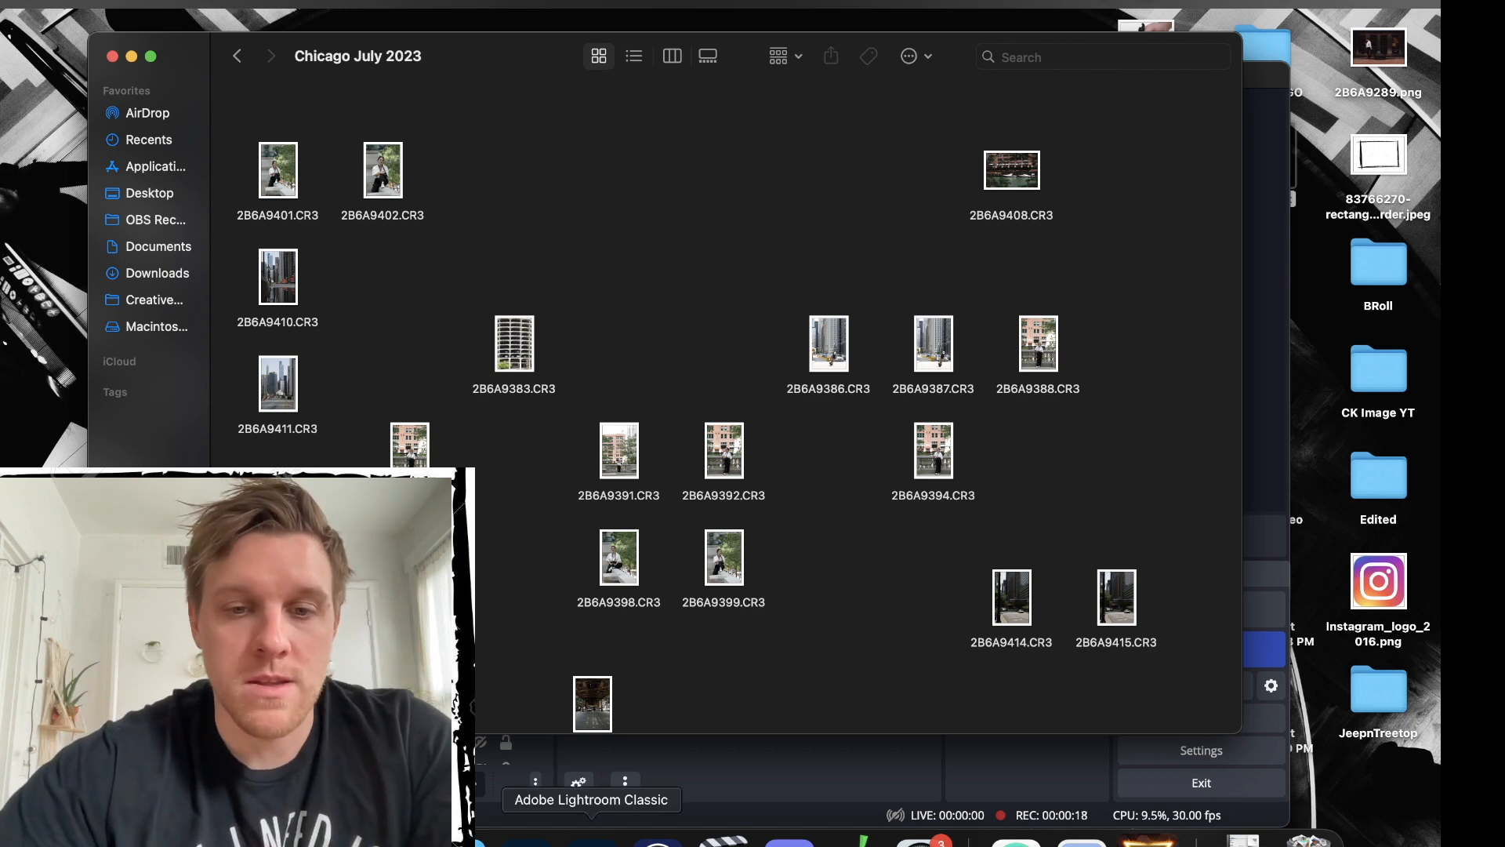
{"action": "right_click", "coordinate": [639, 203]}
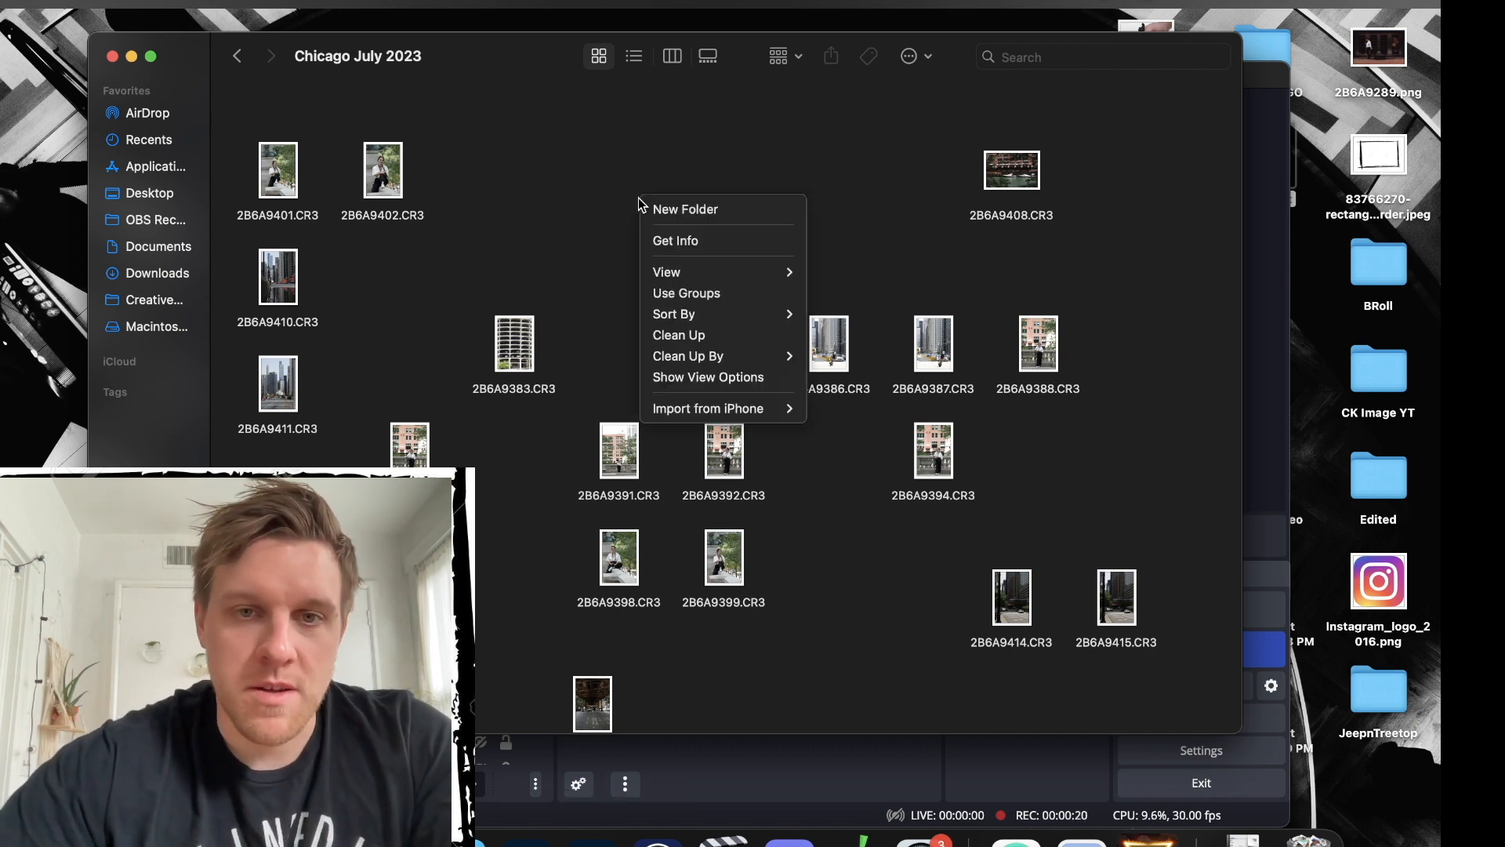
{"action": "mouse_move", "coordinate": [714, 279]}
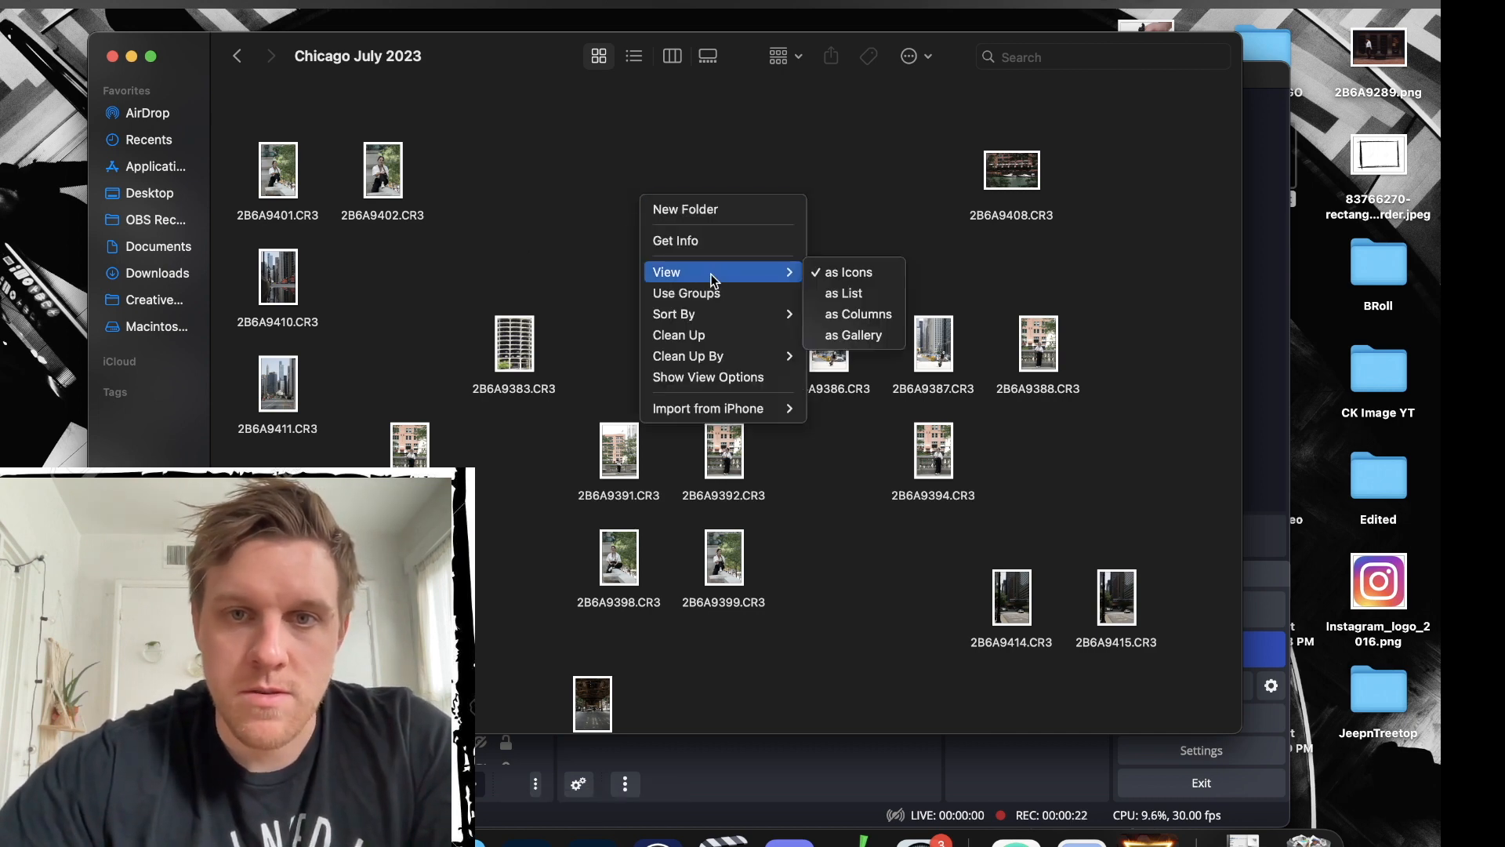
{"action": "mouse_move", "coordinate": [739, 316]}
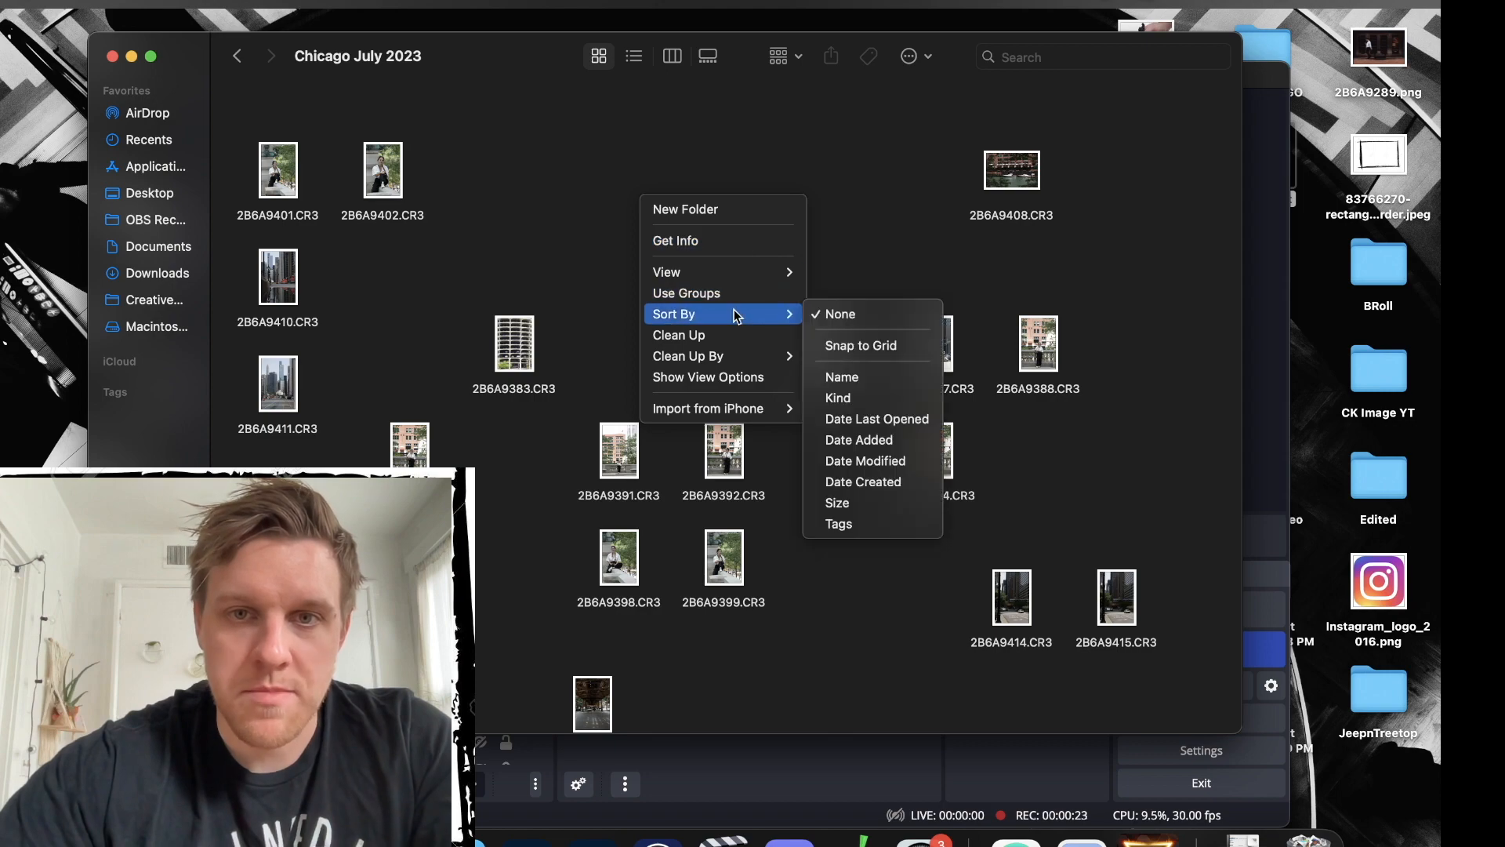
{"action": "left_click", "coordinate": [865, 376]}
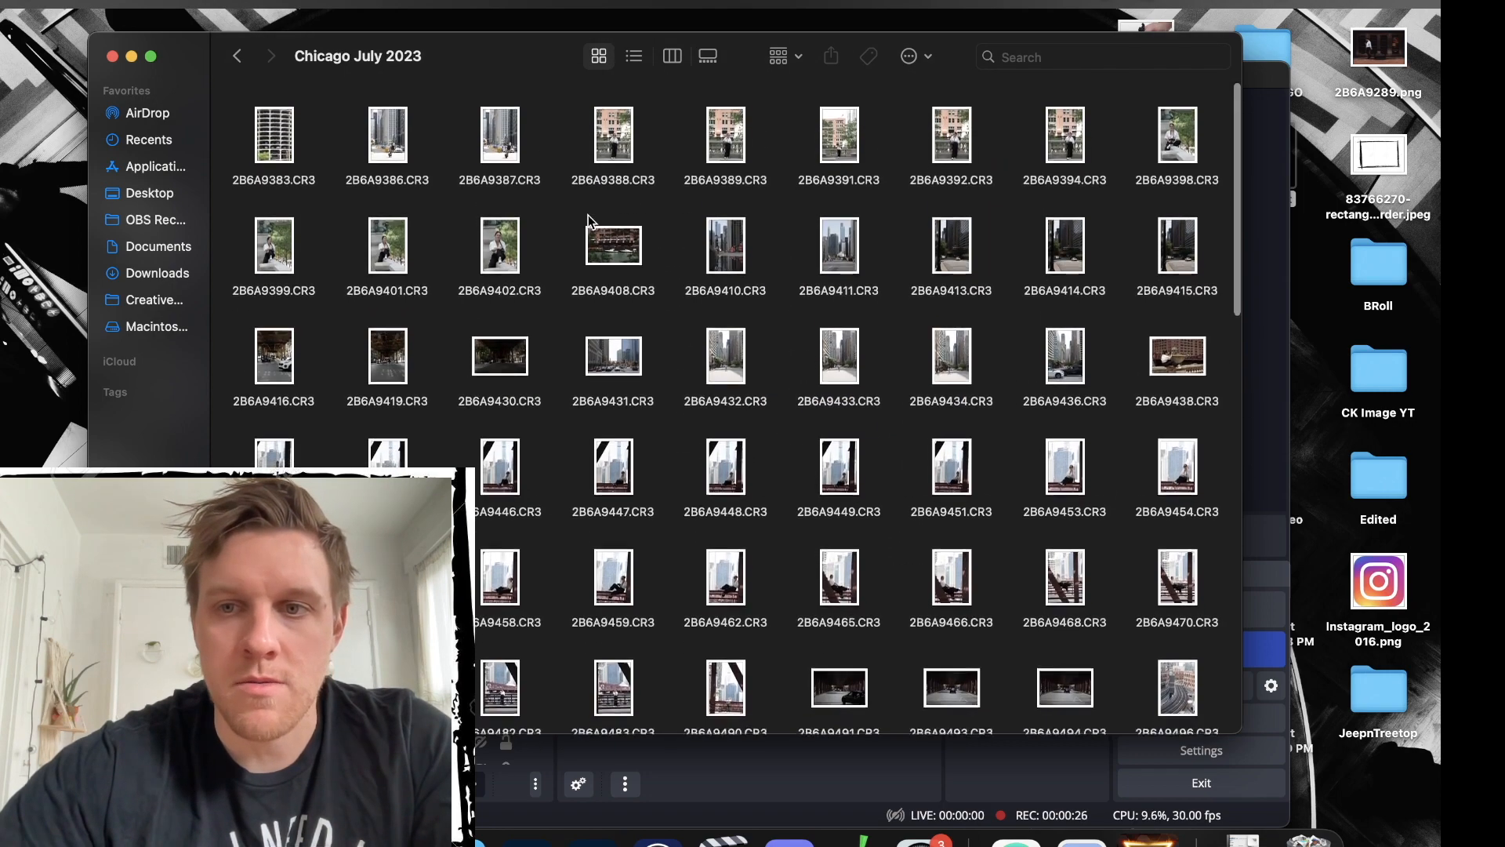
{"action": "scroll", "coordinate": [589, 220], "scroll_direction": "down", "scroll_amount": 10}
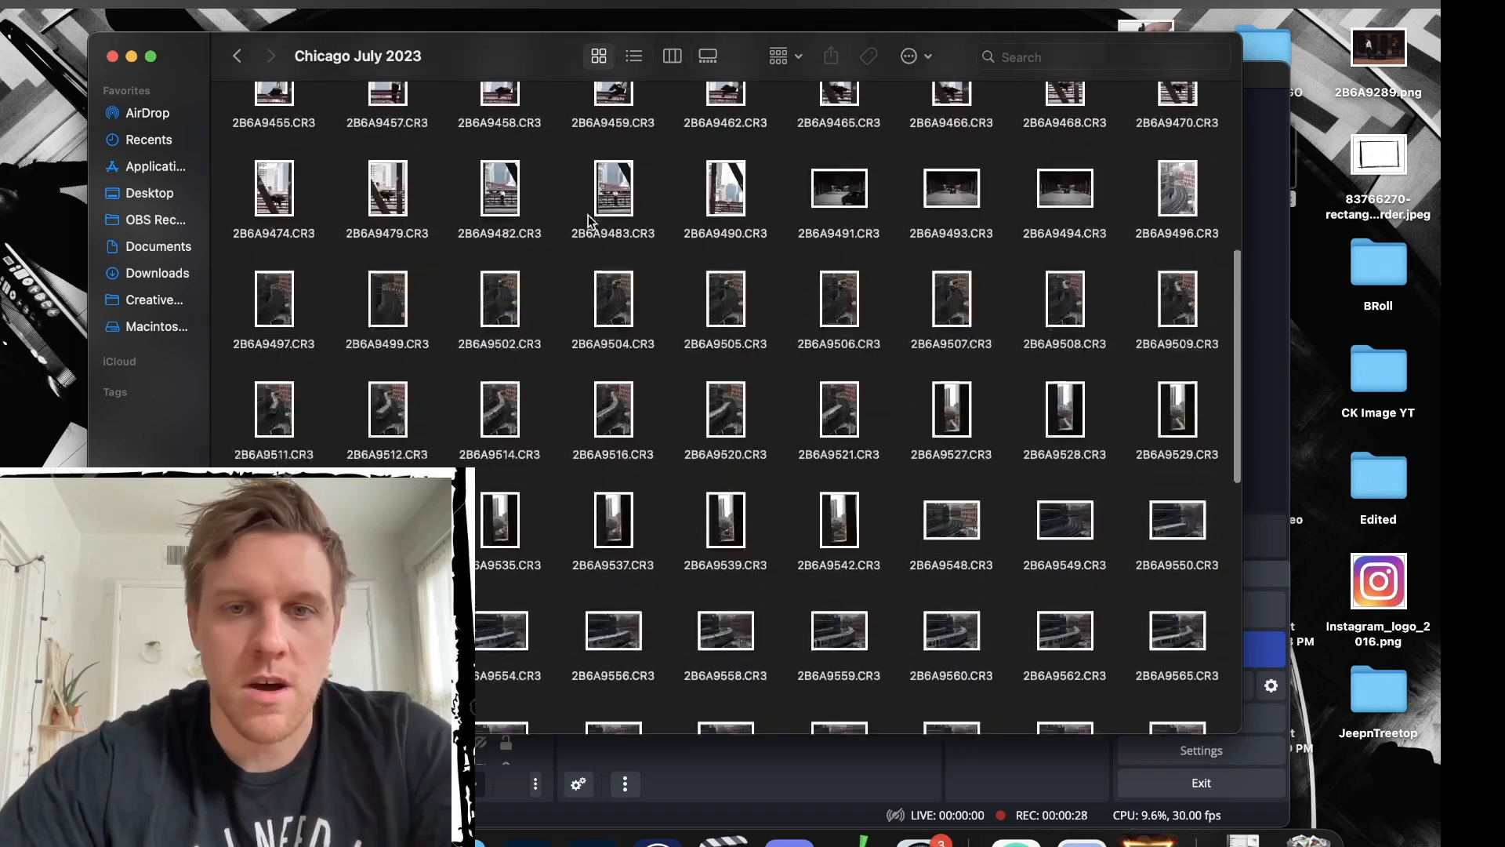
{"action": "scroll", "coordinate": [589, 219], "scroll_direction": "down", "scroll_amount": 10}
Switch to Adobe Lightroom Classic and start an import of photos and video.
{"action": "left_click", "coordinate": [596, 836]}
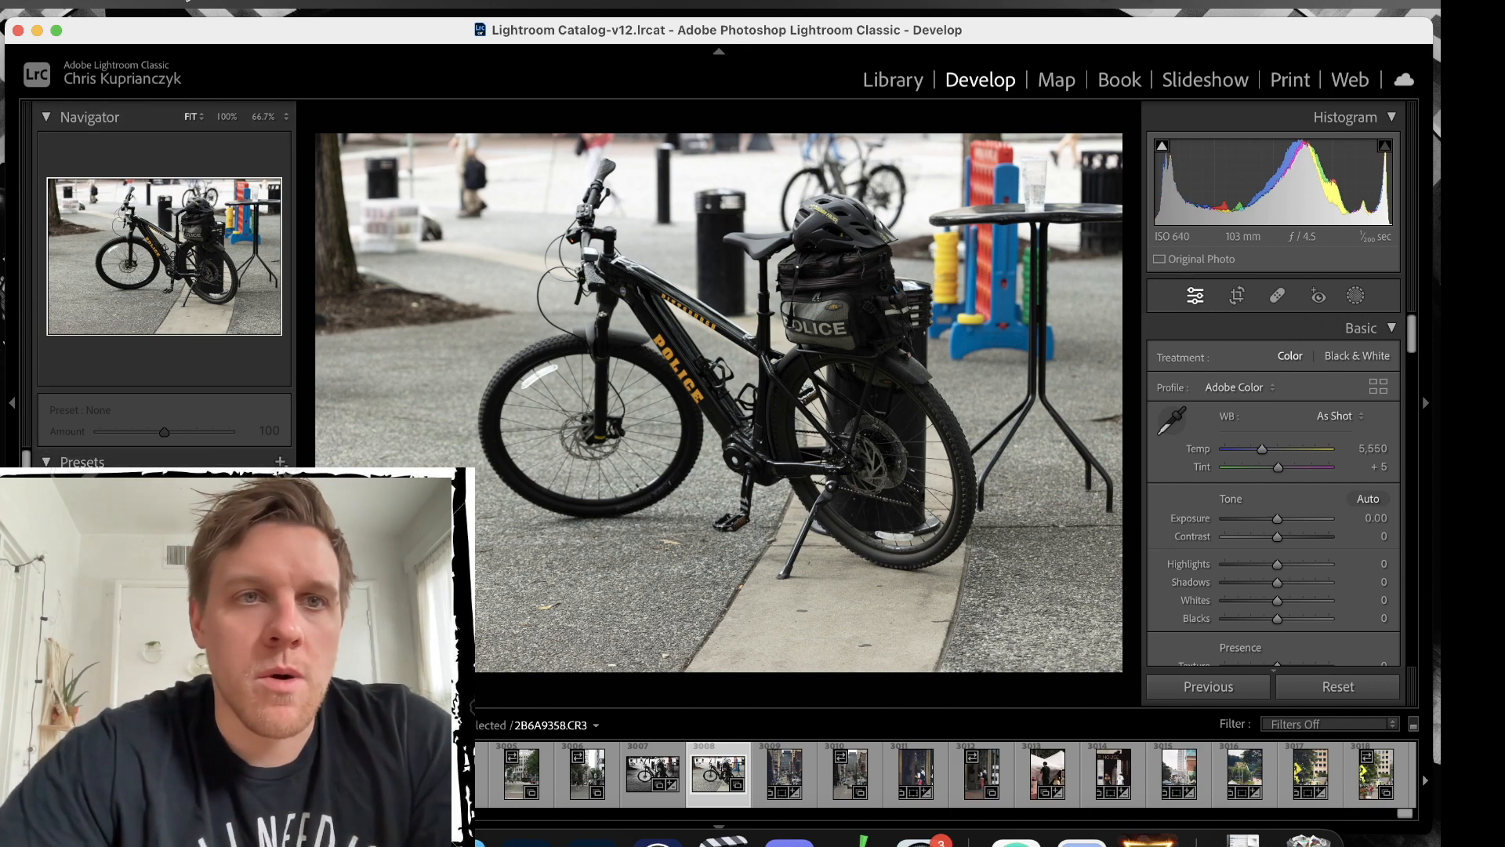
{"action": "left_click", "coordinate": [187, 2]}
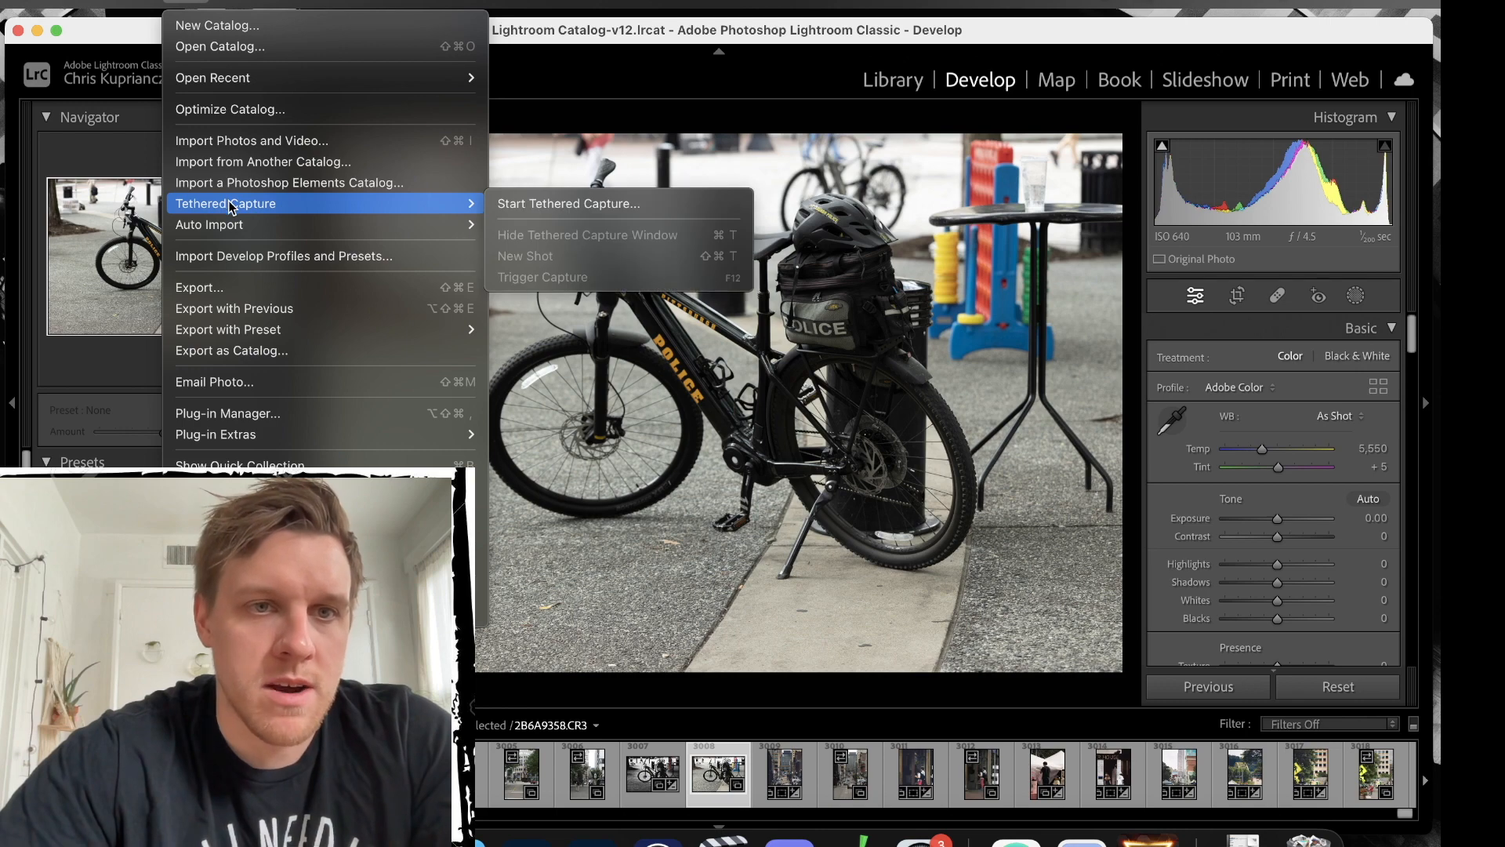
{"action": "left_click", "coordinate": [296, 149]}
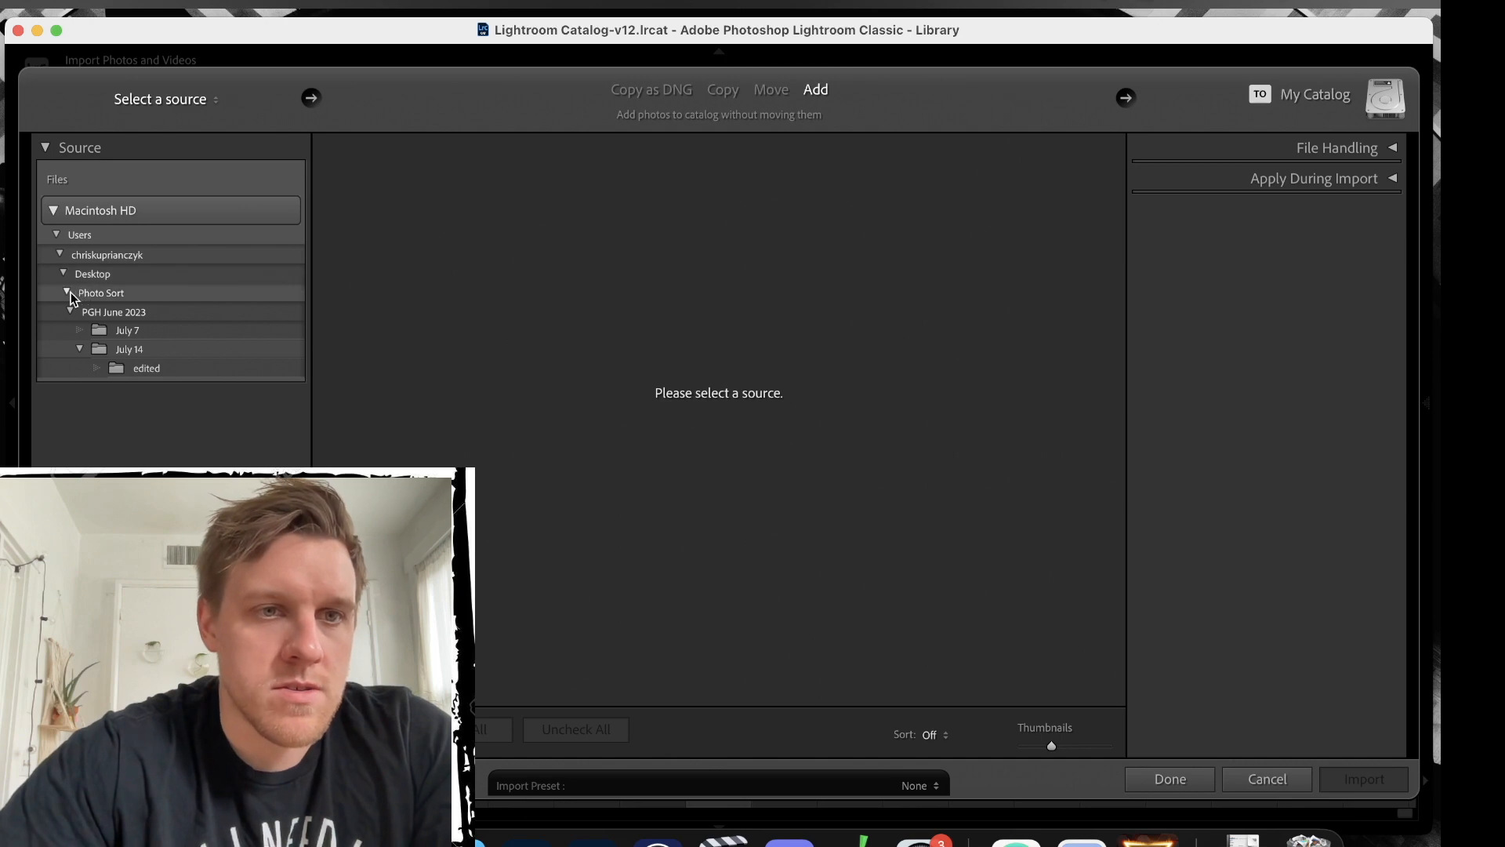
Choose the Chicago July 2023 folder inside Photo Sort on the Desktop as the import source.
{"action": "left_click", "coordinate": [68, 294]}
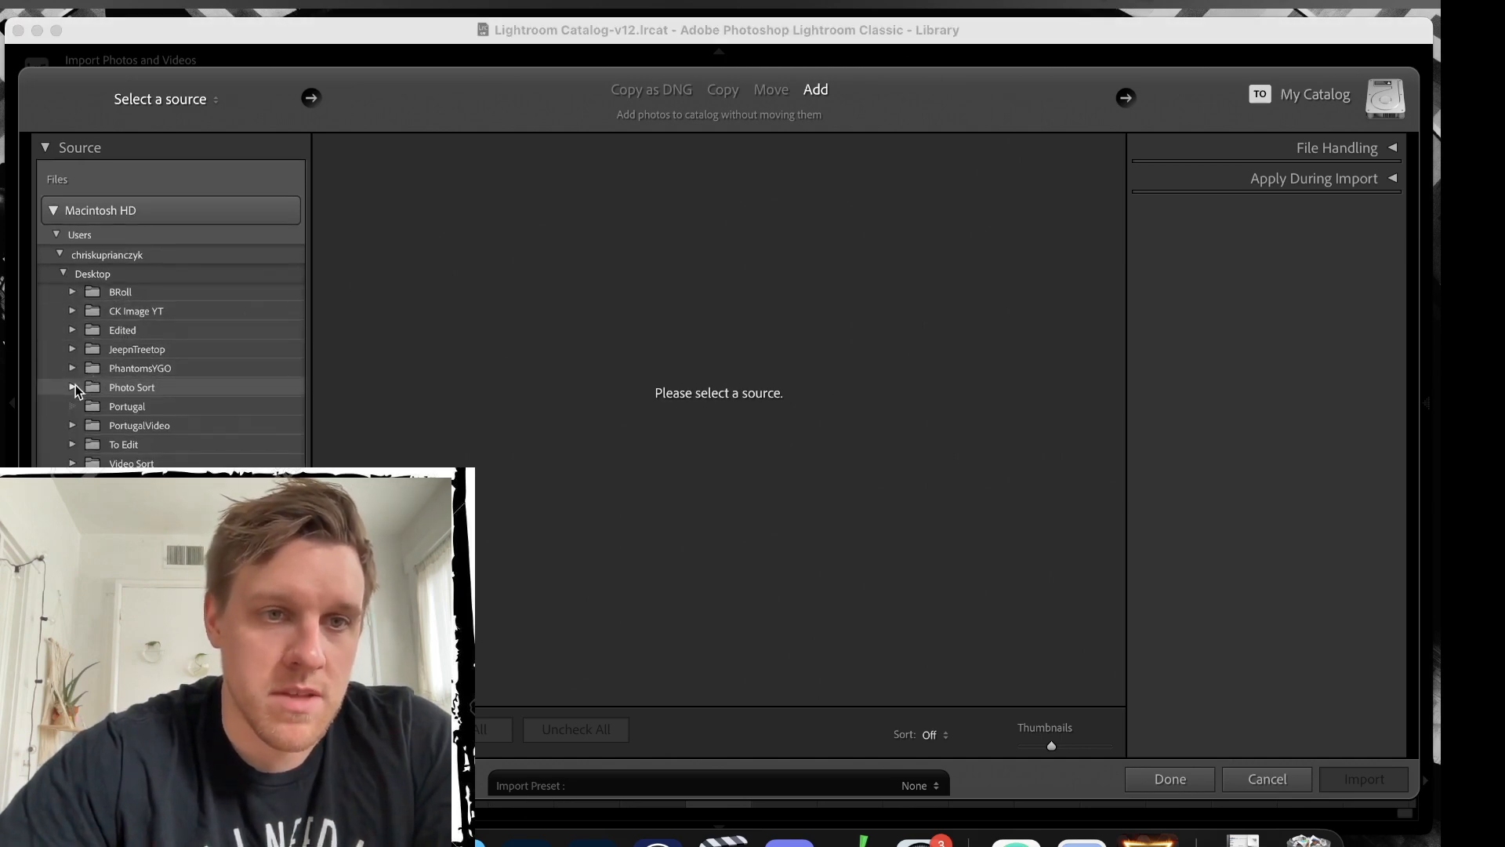
{"action": "left_click", "coordinate": [73, 385]}
{"action": "scroll", "coordinate": [117, 435], "scroll_direction": "down", "scroll_amount": 2}
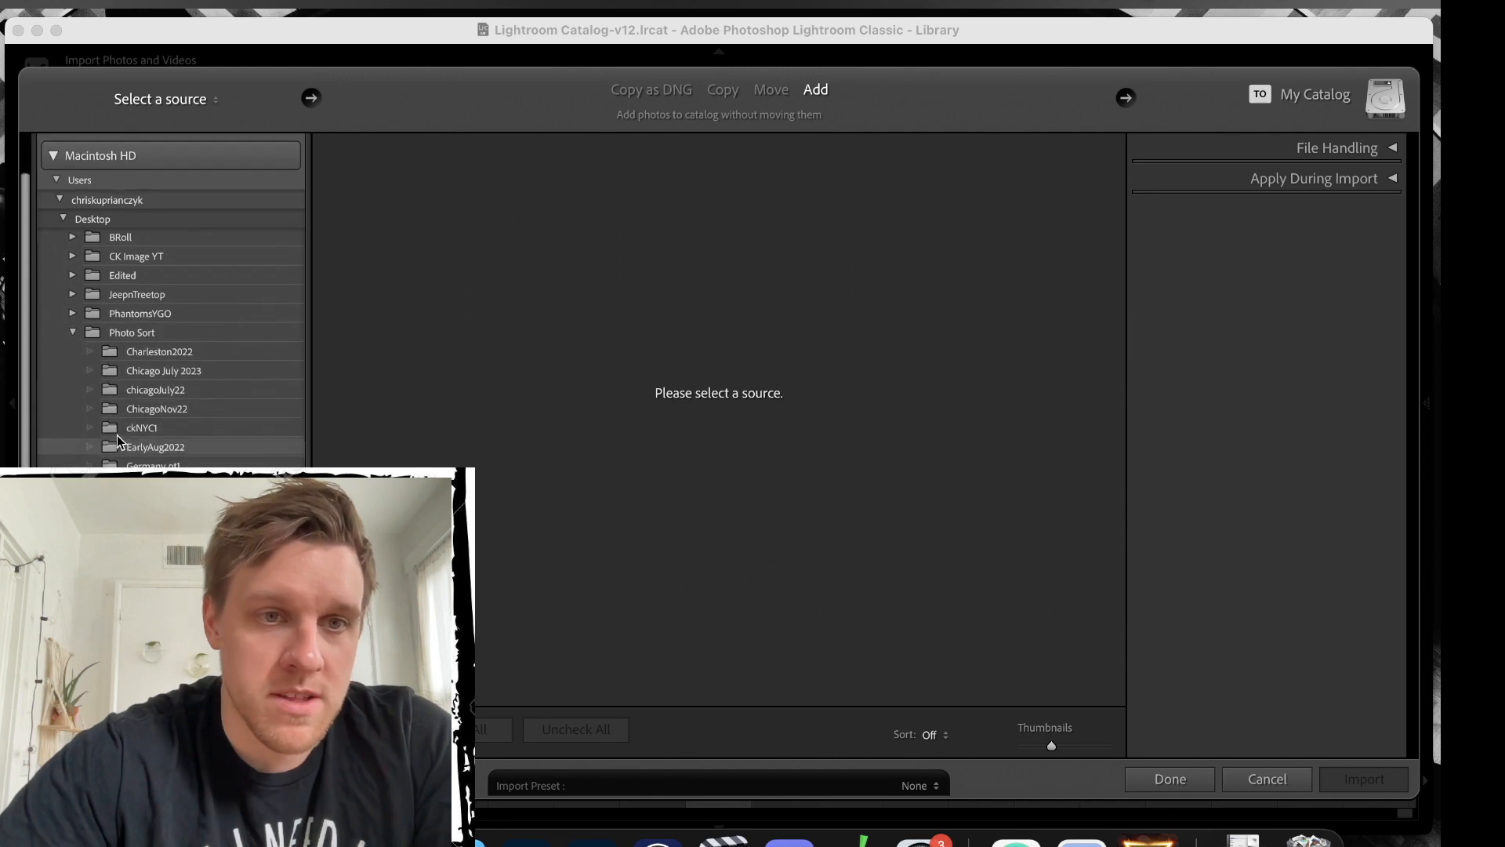
{"action": "left_click", "coordinate": [148, 375]}
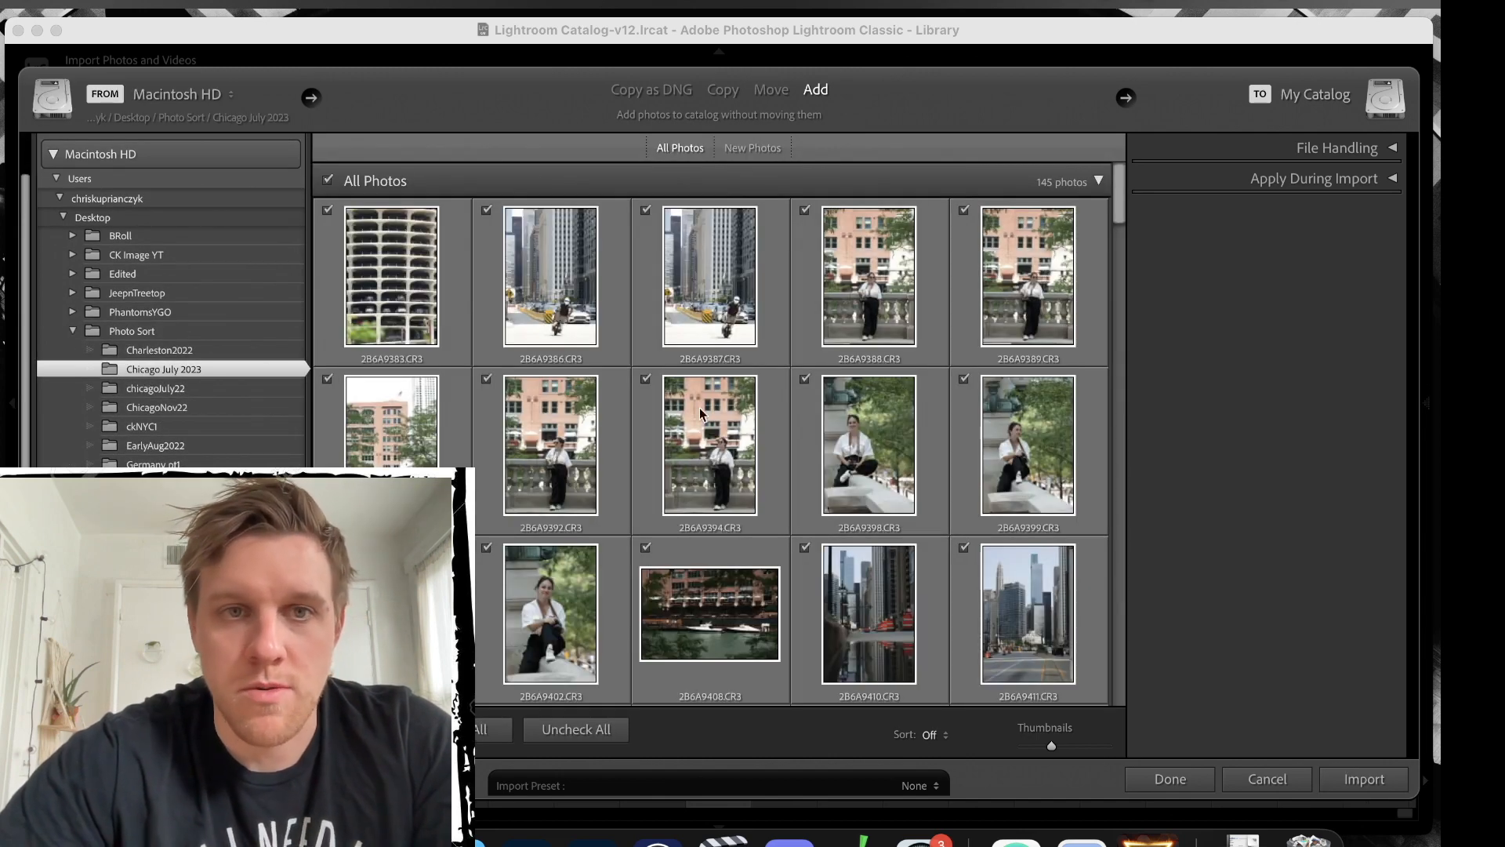
Check the photos listed for import and add them all to the catalog without moving the files.
{"action": "scroll", "coordinate": [943, 392], "scroll_direction": "down", "scroll_amount": 15}
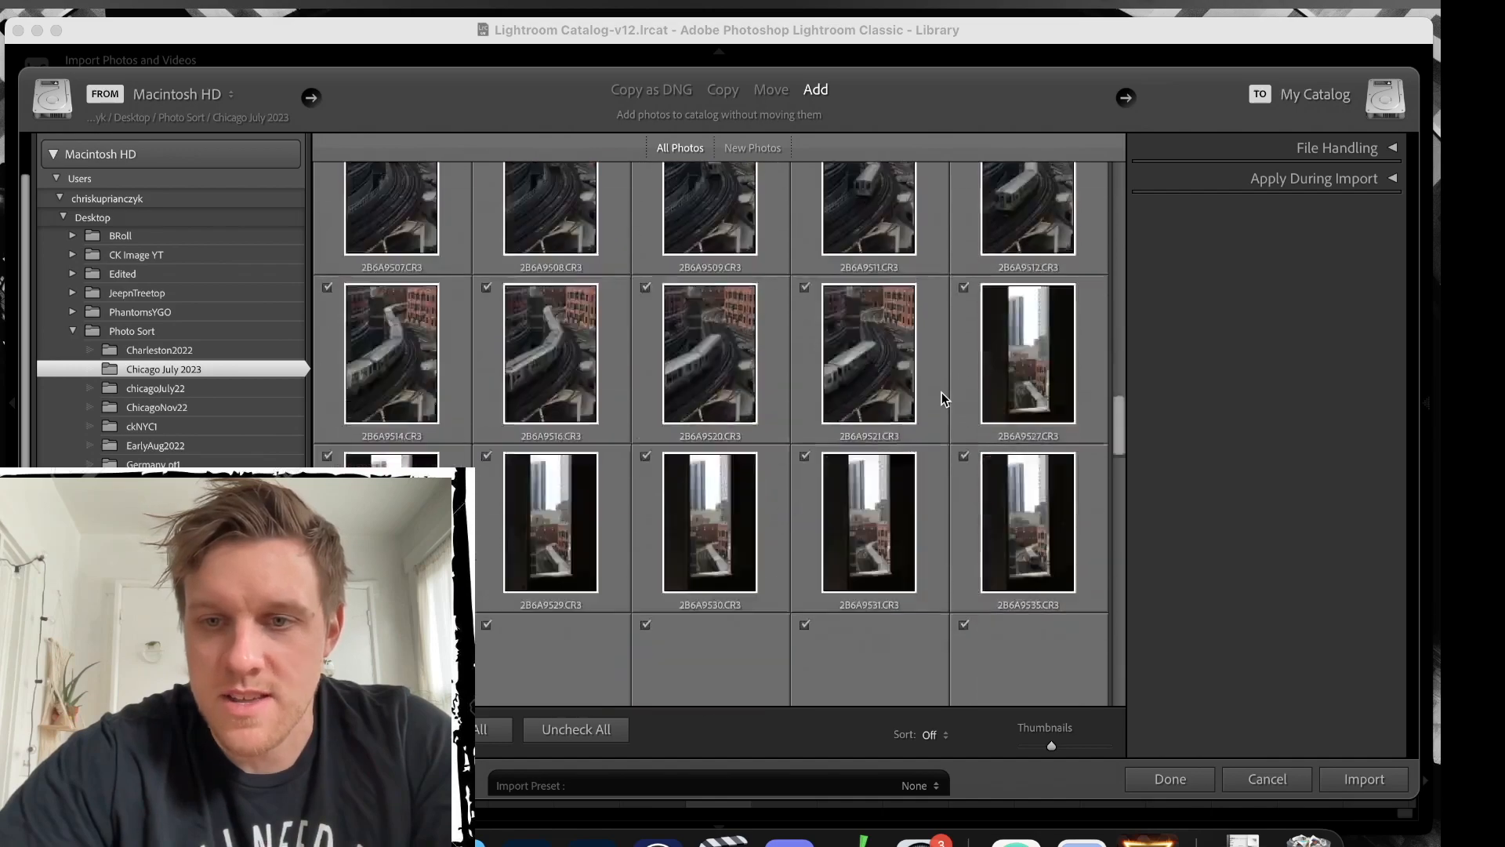
{"action": "scroll", "coordinate": [943, 392], "scroll_direction": "down", "scroll_amount": 10}
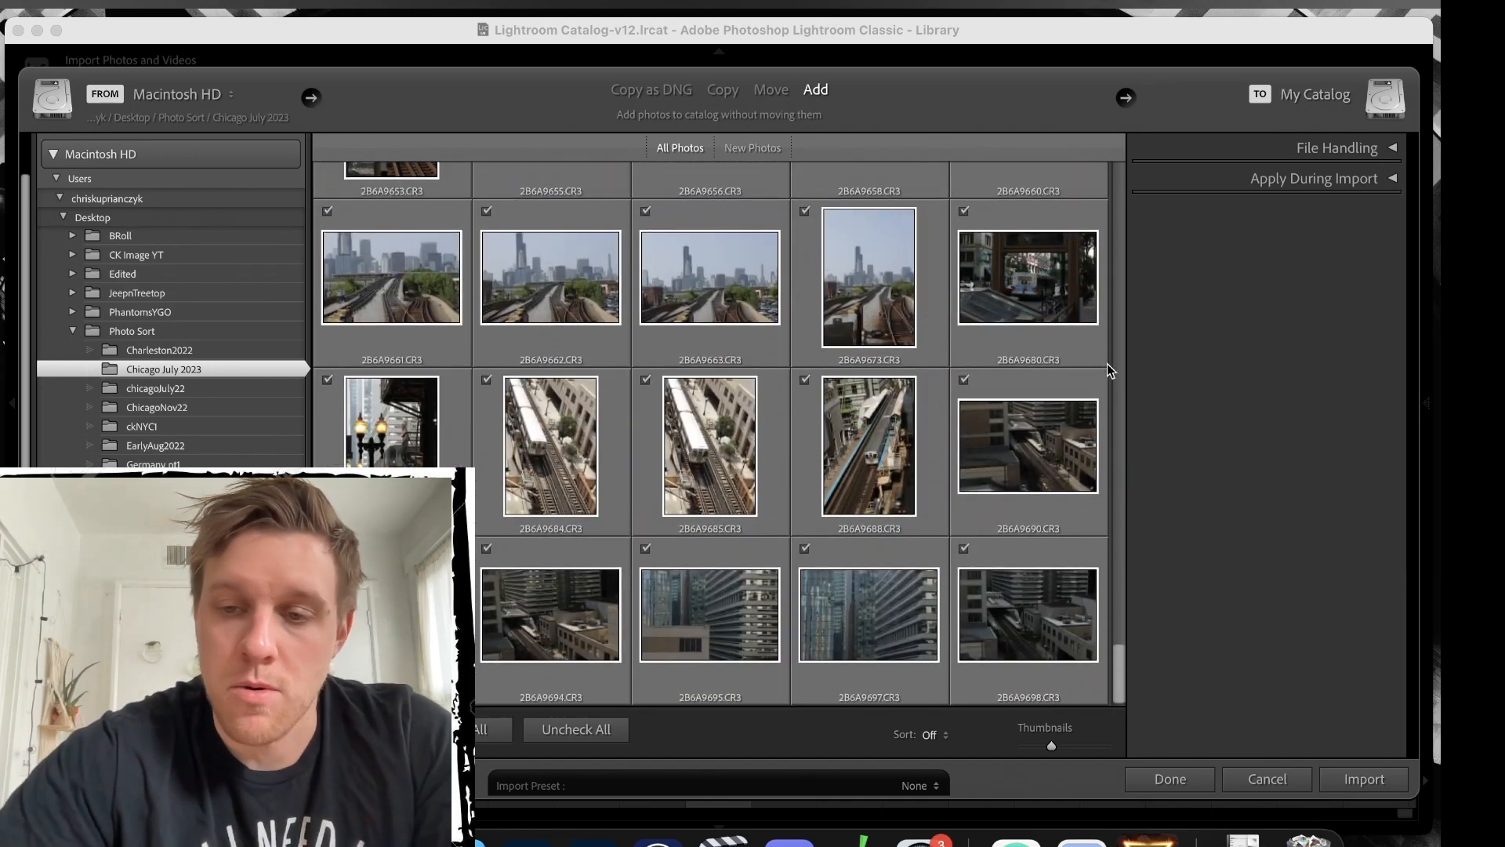
{"action": "left_click", "coordinate": [1358, 780]}
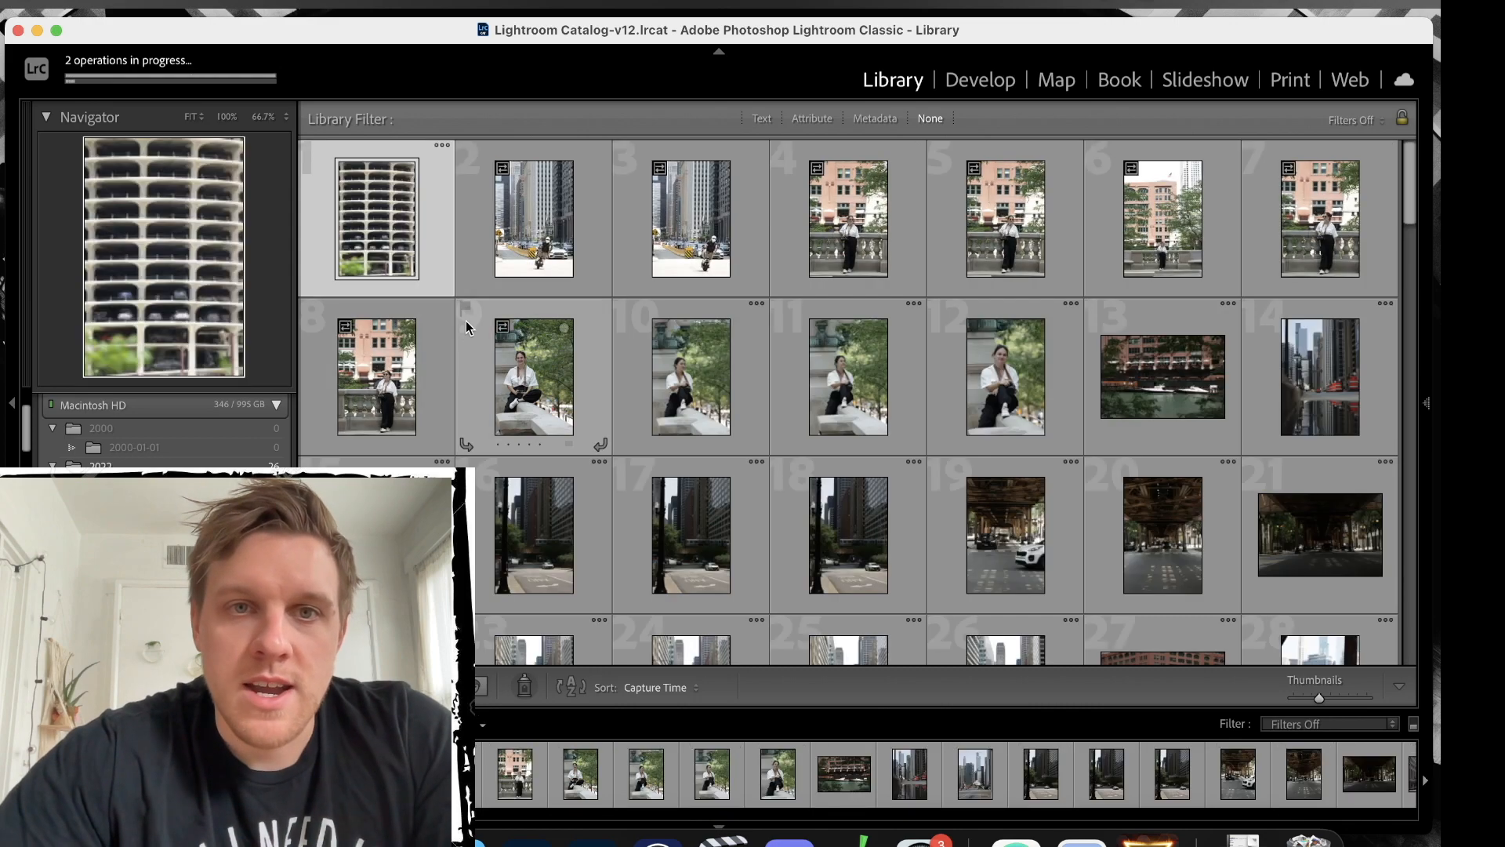
Look through the imported Chicago photos and the catalog's existing folders and collections.
{"action": "scroll", "coordinate": [485, 353], "scroll_direction": "down", "scroll_amount": 5}
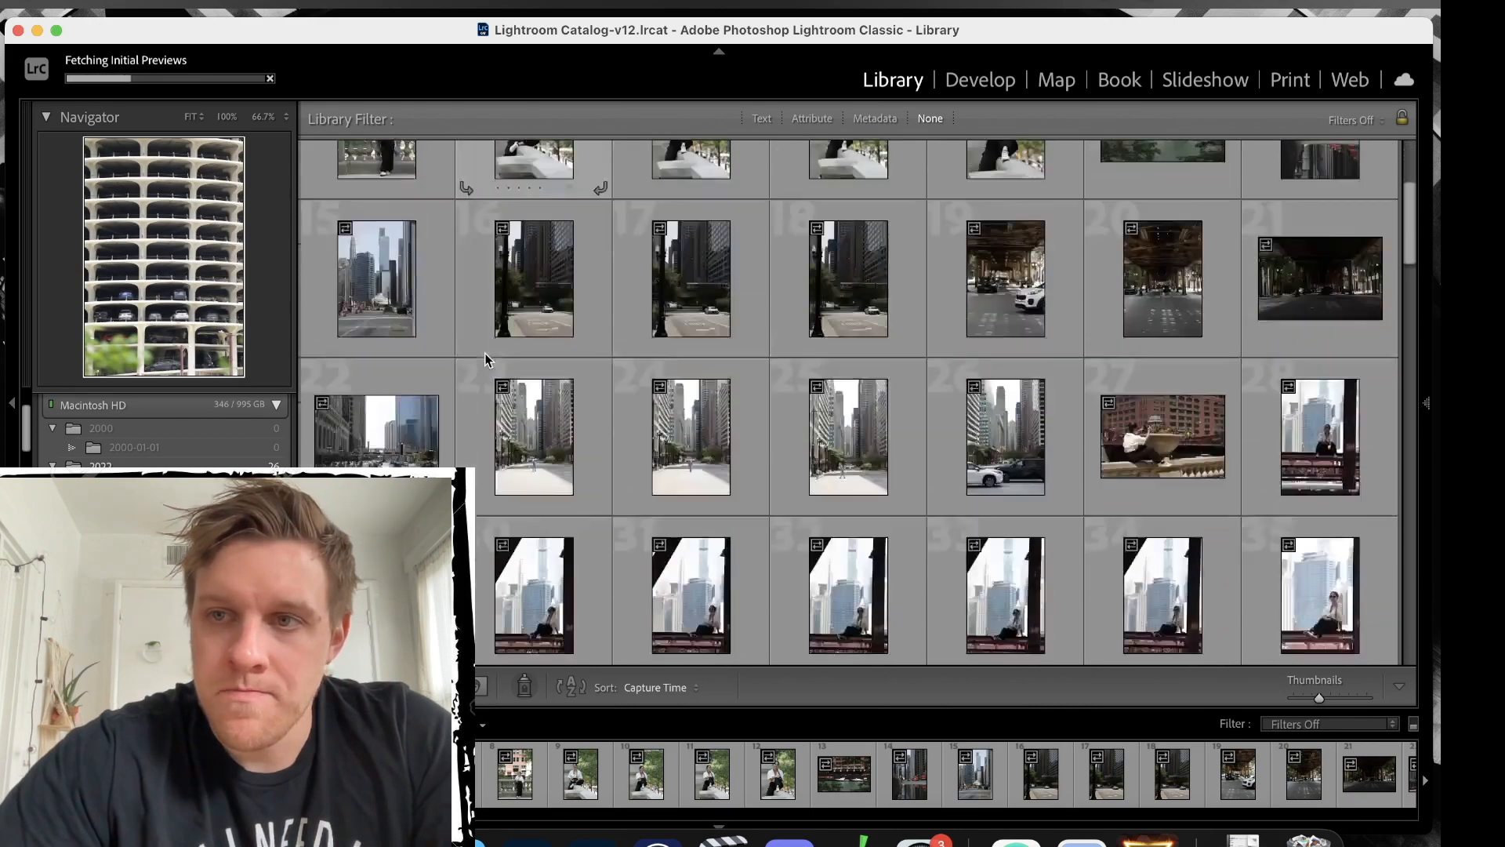
{"action": "scroll", "coordinate": [485, 352], "scroll_direction": "down", "scroll_amount": 20}
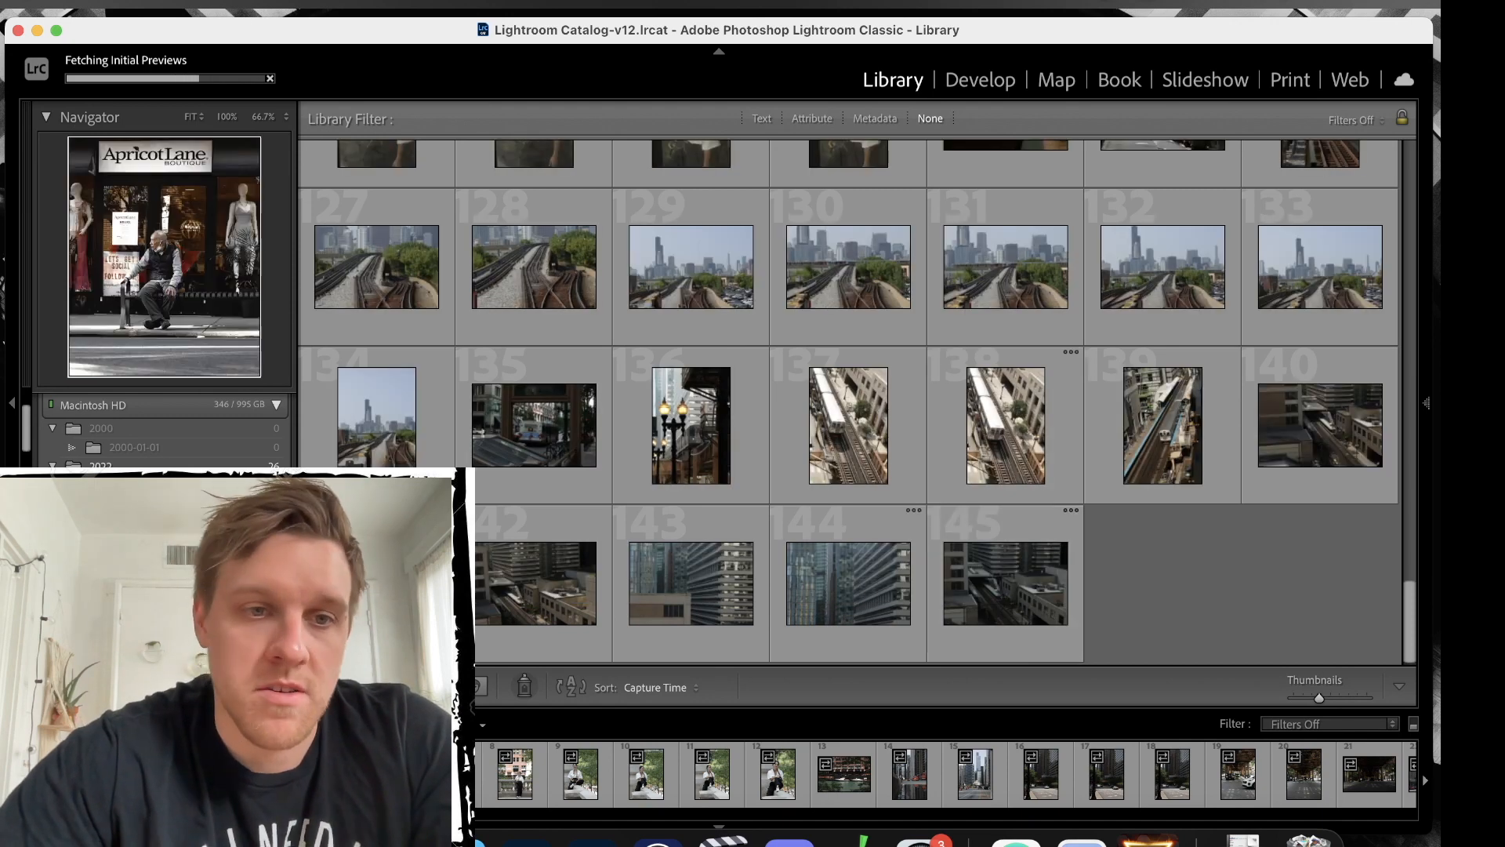
{"action": "scroll", "coordinate": [165, 431], "scroll_direction": "down", "scroll_amount": 5}
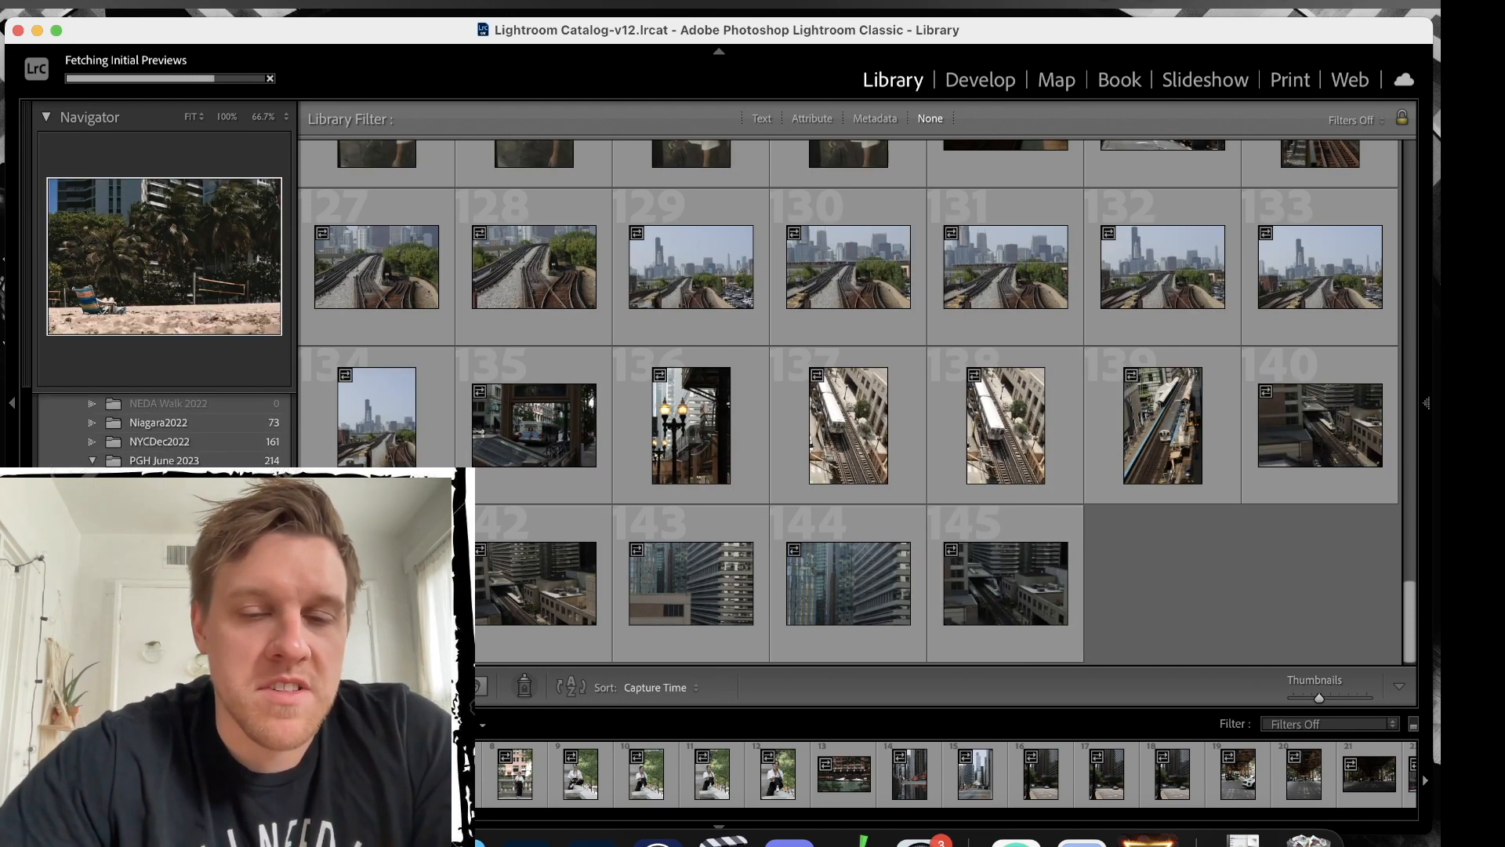
{"action": "scroll", "coordinate": [123, 494], "scroll_direction": "up", "scroll_amount": 5}
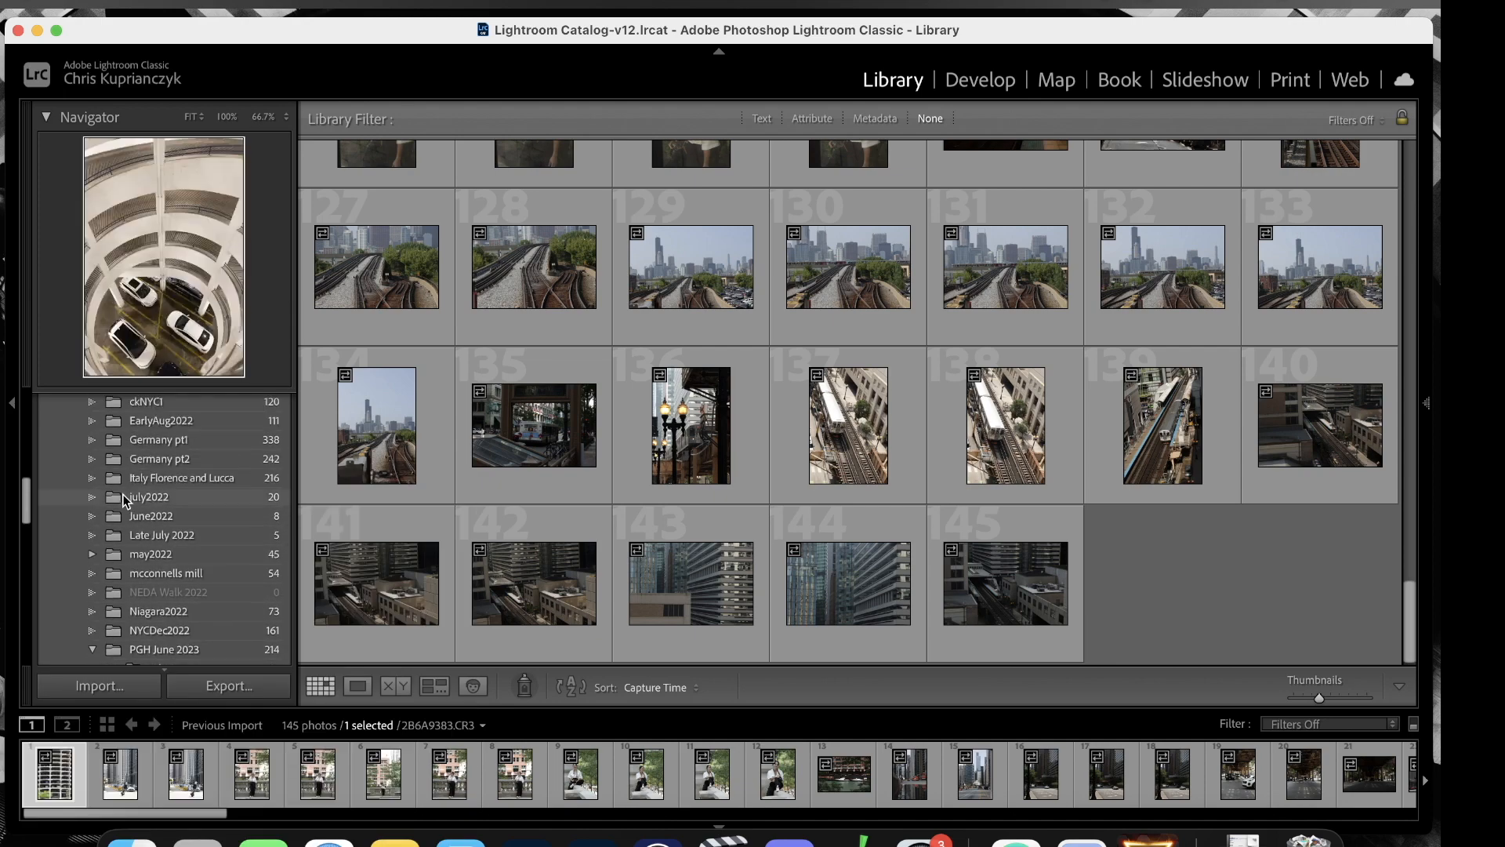
{"action": "scroll", "coordinate": [122, 494], "scroll_direction": "up", "scroll_amount": 5}
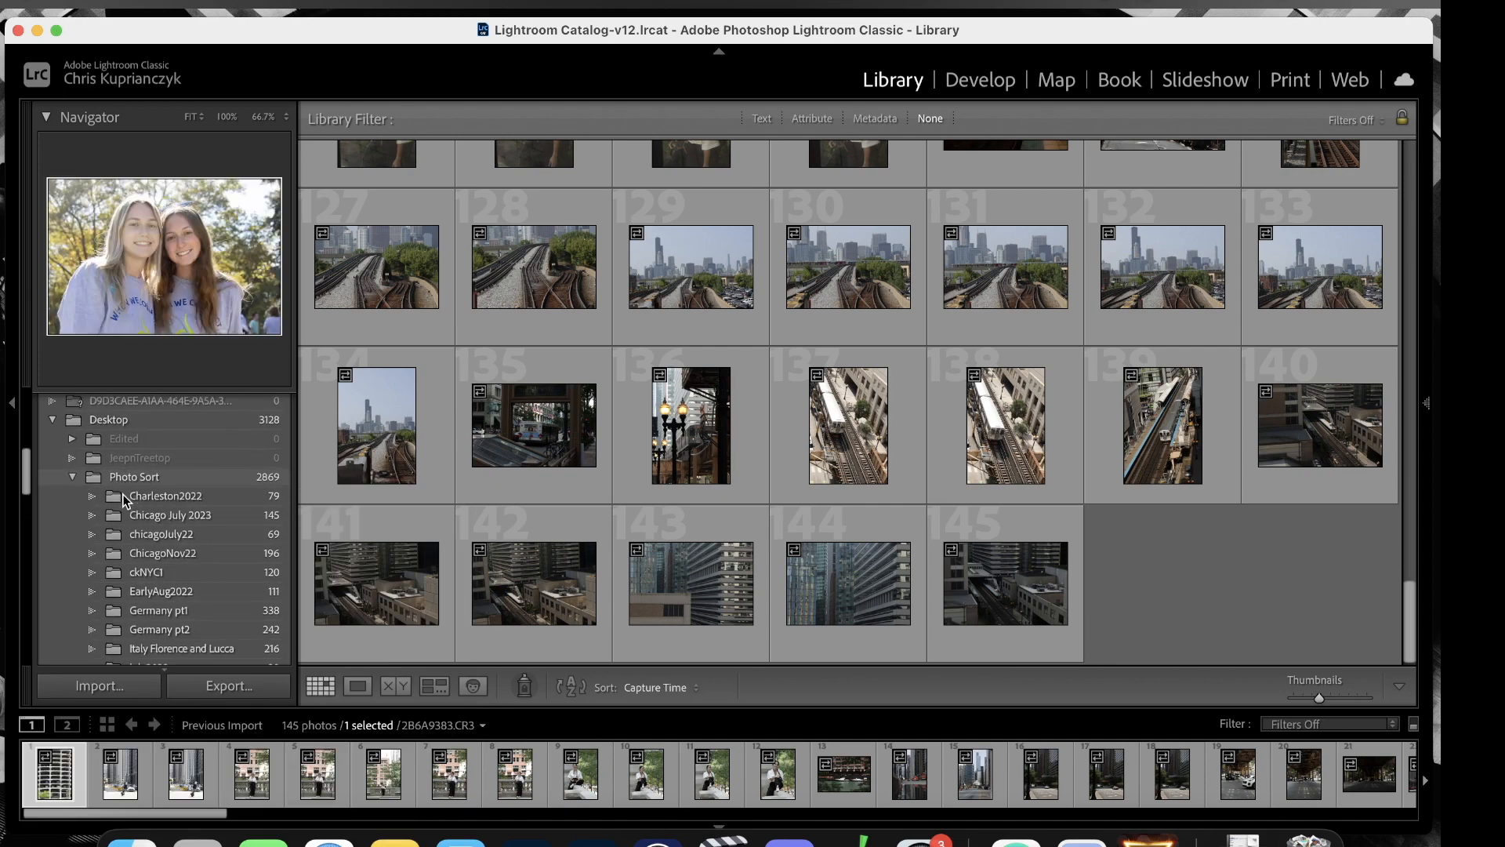
{"action": "scroll", "coordinate": [123, 499], "scroll_direction": "down", "scroll_amount": 8}
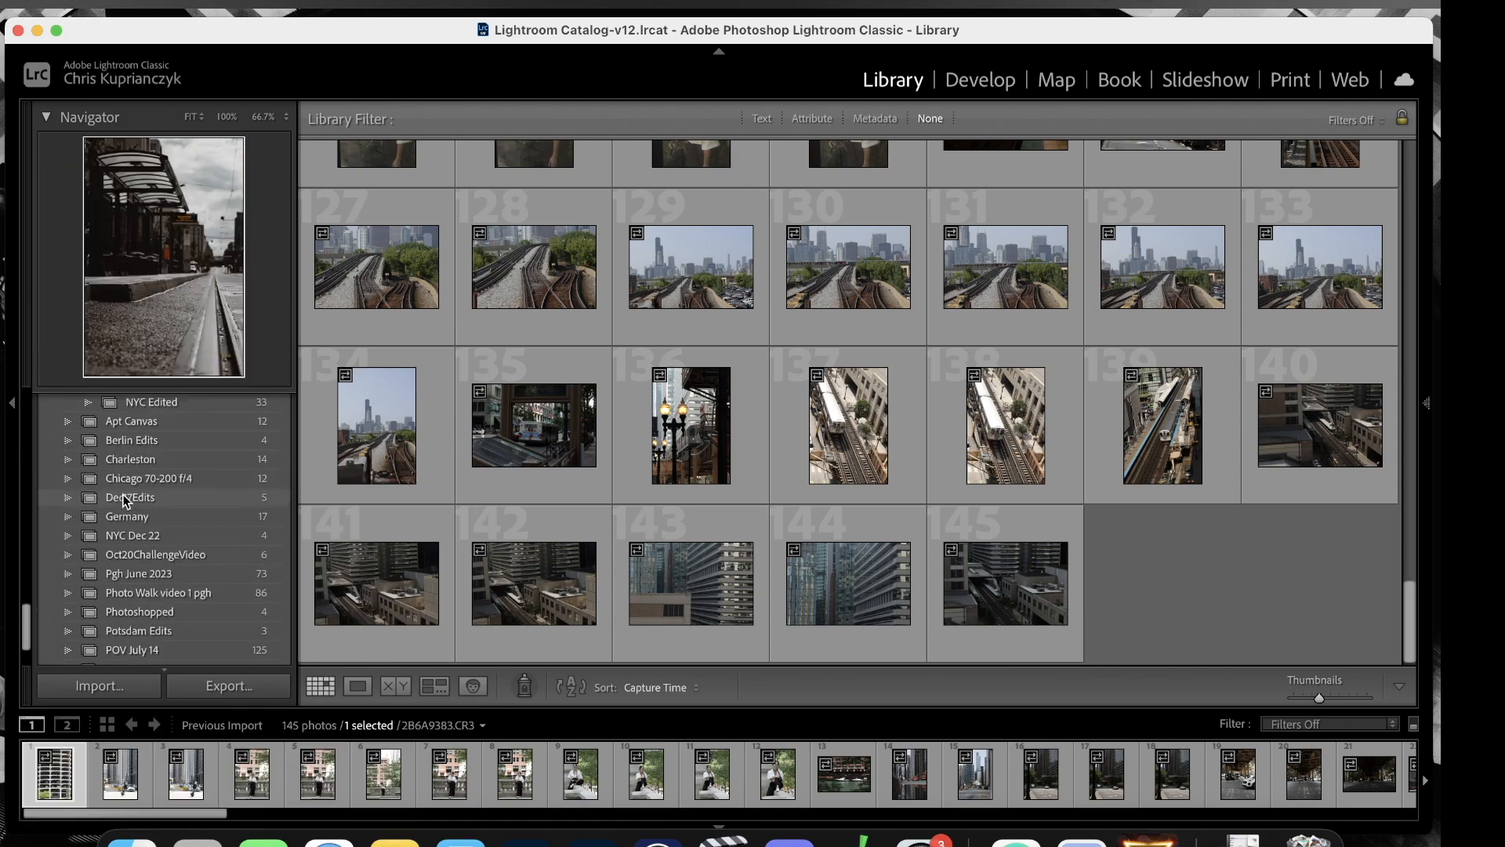
{"action": "scroll", "coordinate": [124, 501], "scroll_direction": "up", "scroll_amount": 1}
{"action": "scroll", "coordinate": [122, 494], "scroll_direction": "up", "scroll_amount": 5}
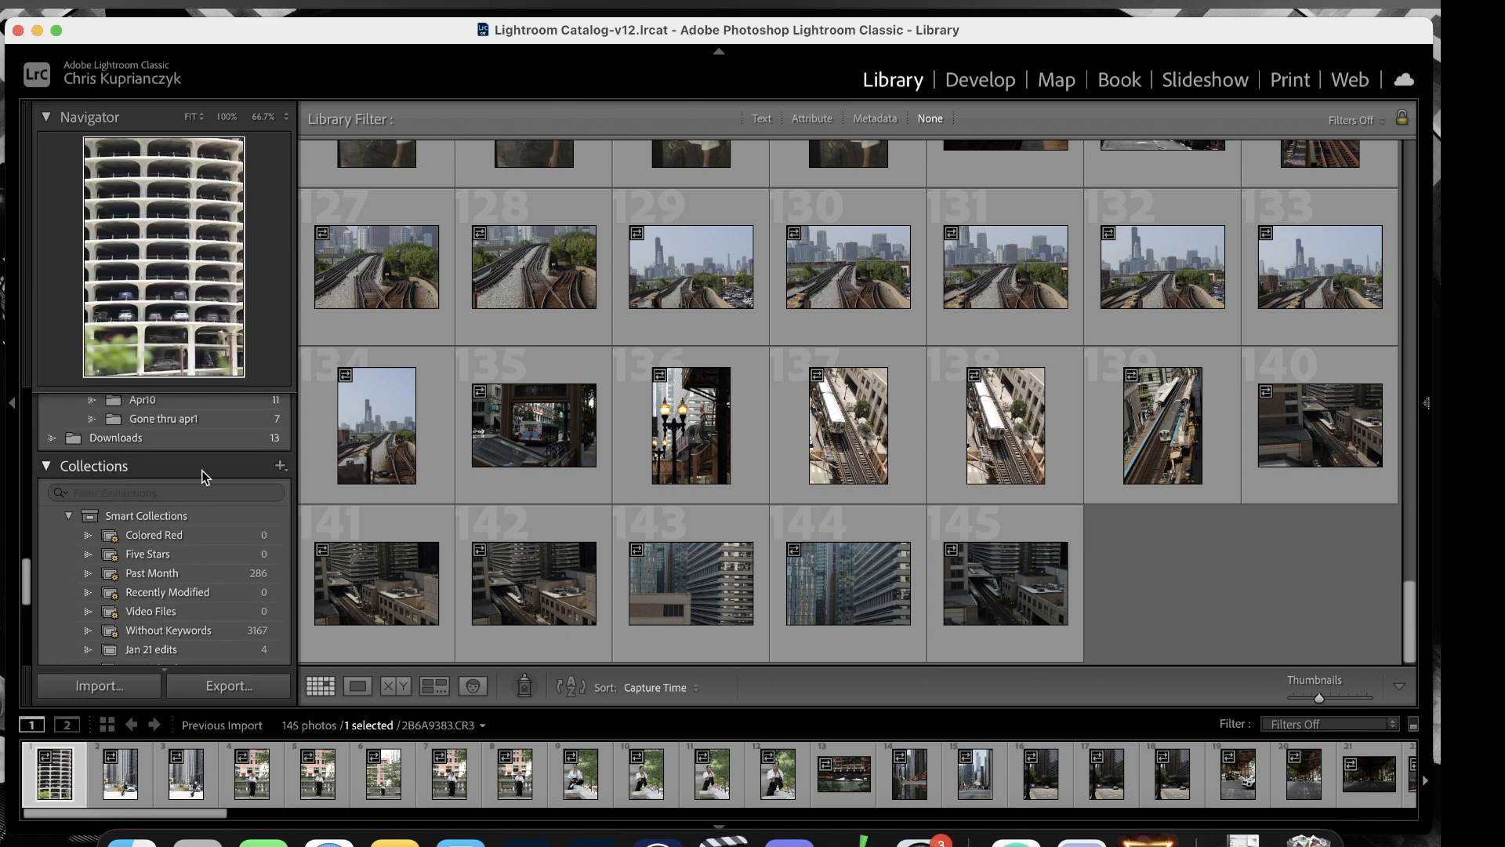
Create a collection named Chicago July 2023.
{"action": "scroll", "coordinate": [204, 477], "scroll_direction": "down", "scroll_amount": 1}
{"action": "left_click", "coordinate": [281, 433]}
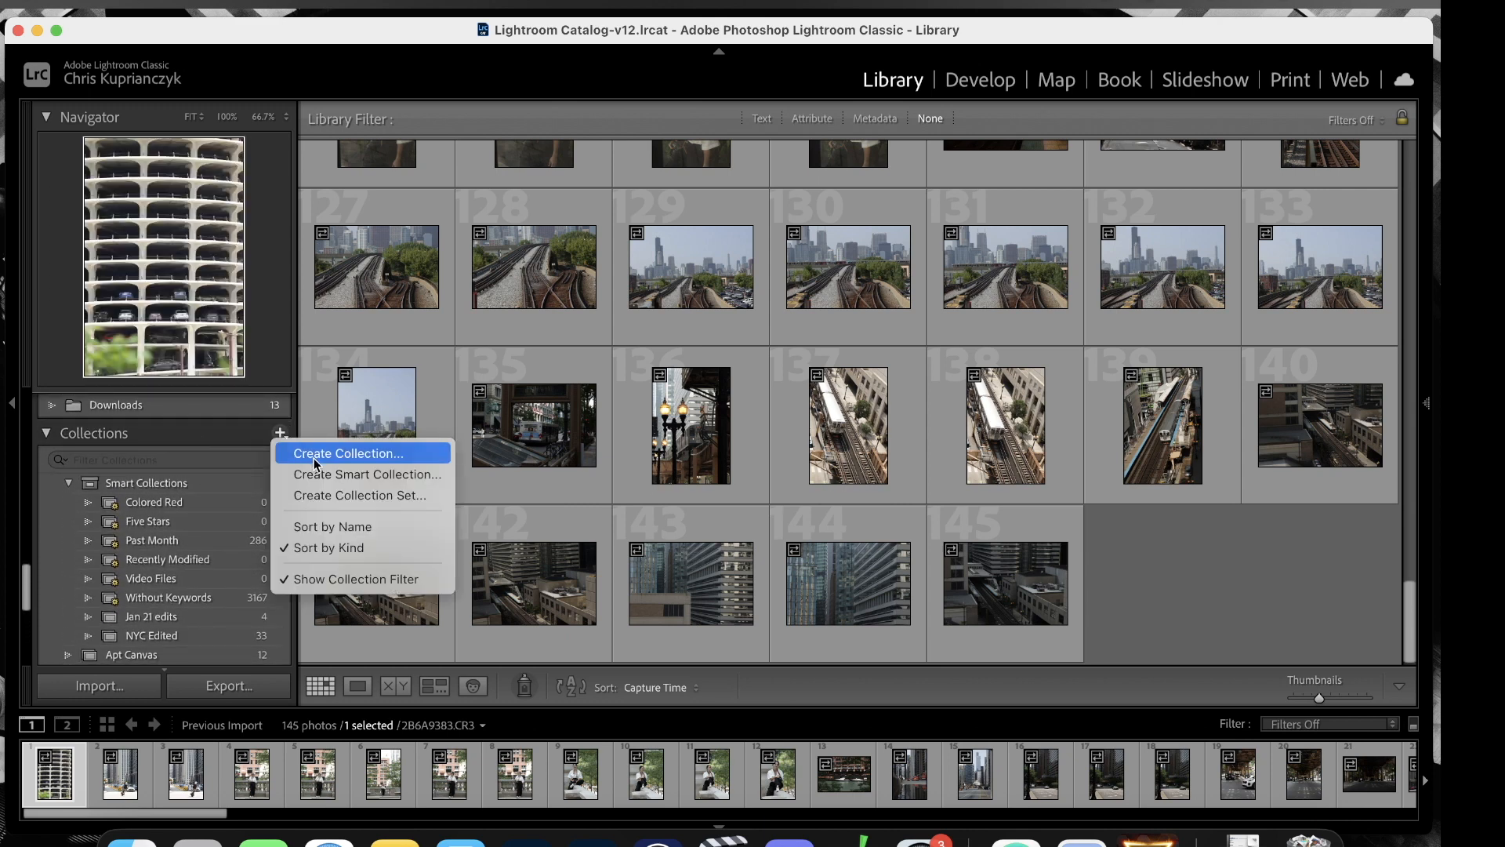
{"action": "left_click", "coordinate": [313, 454]}
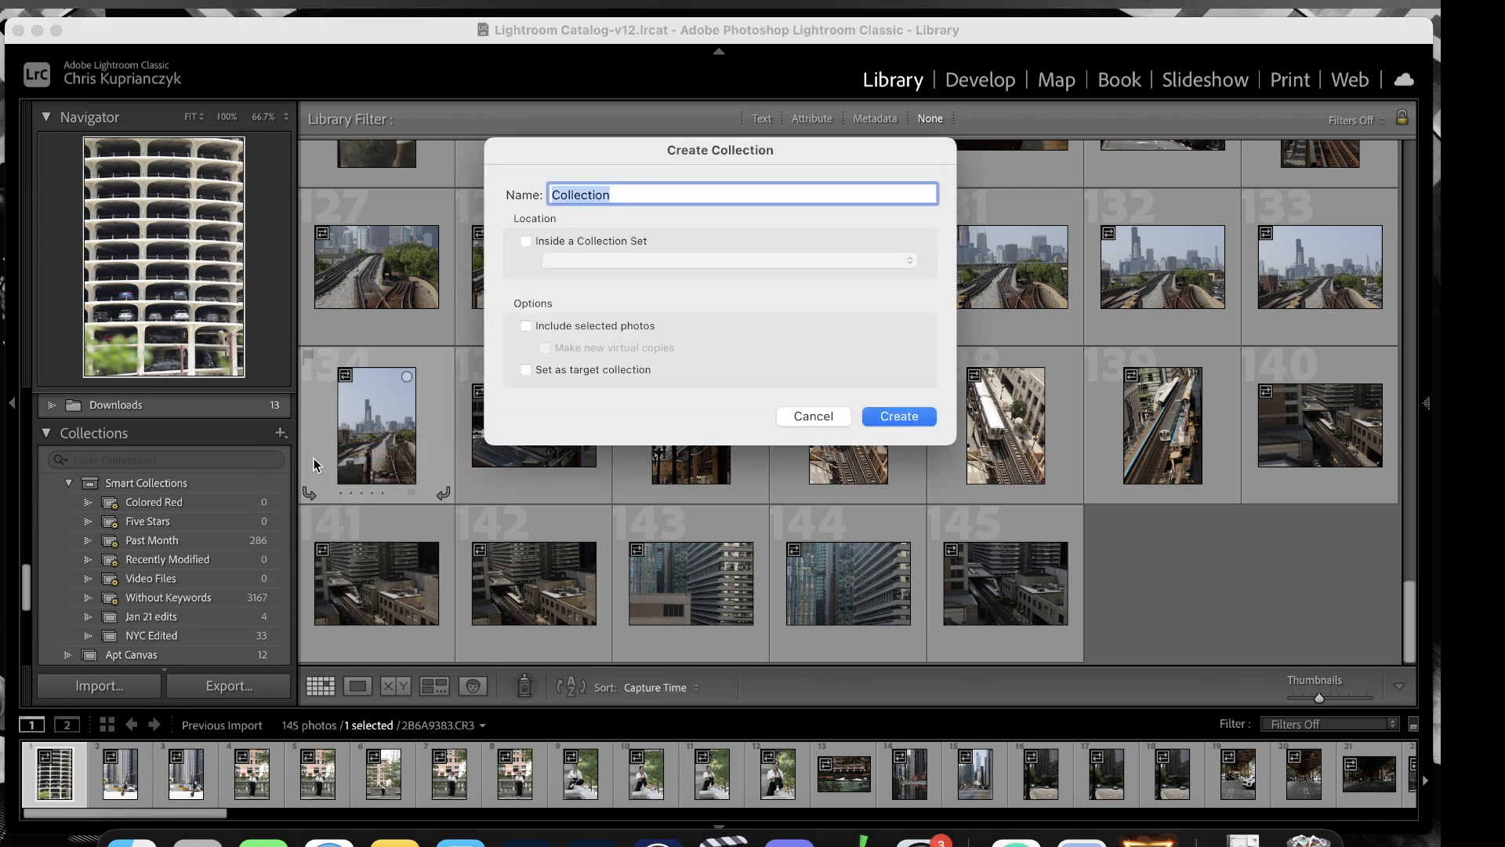
{"action": "type", "text": "Chicago July 2023"}
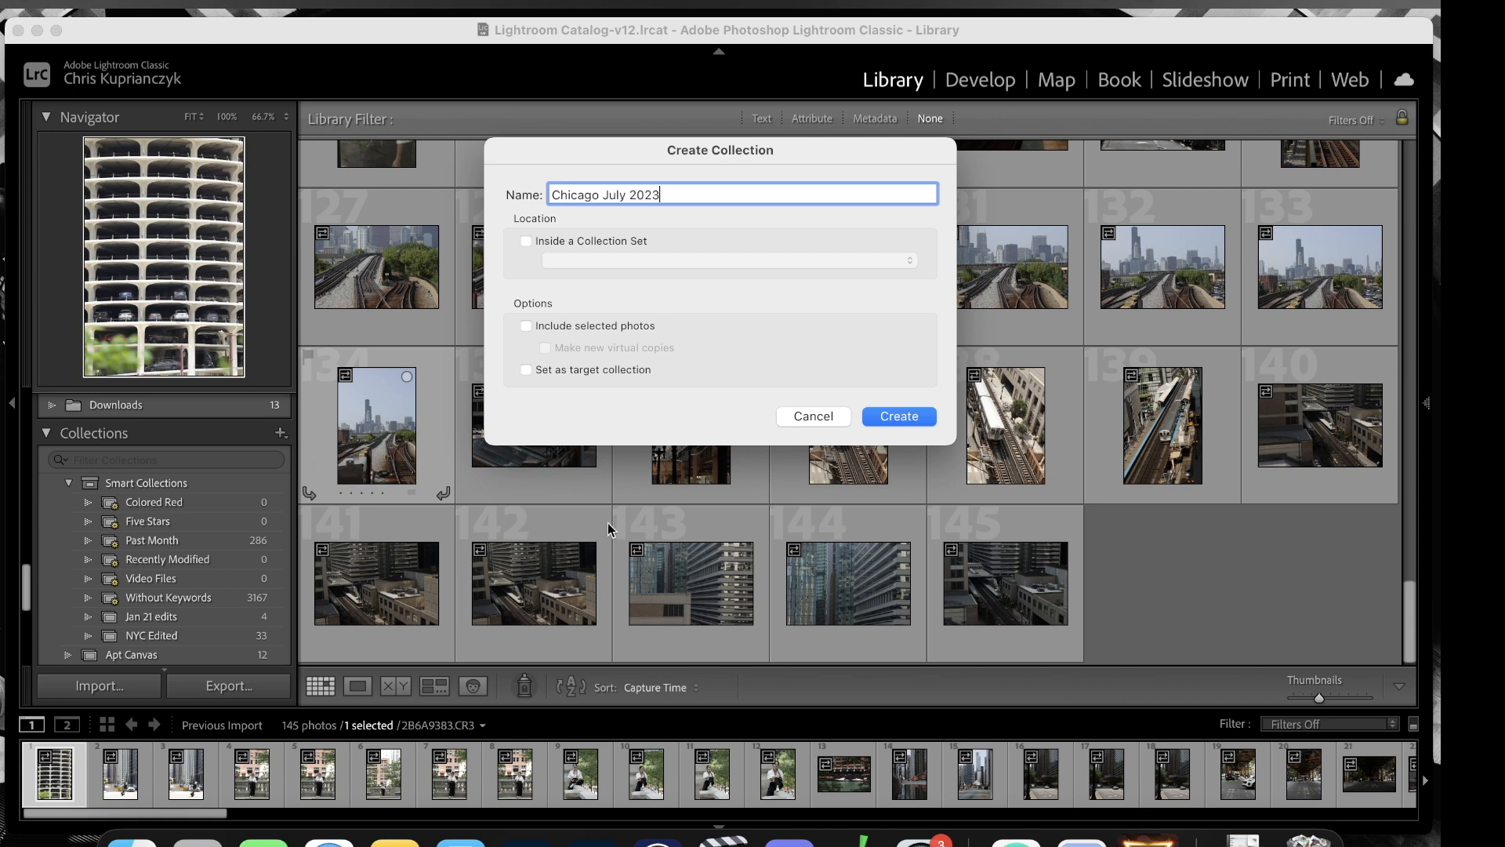
{"action": "left_click", "coordinate": [899, 416]}
Open the Chicago July 2023 folder under Photo Sort and select all of its photos.
{"action": "scroll", "coordinate": [157, 584], "scroll_direction": "down", "scroll_amount": 1}
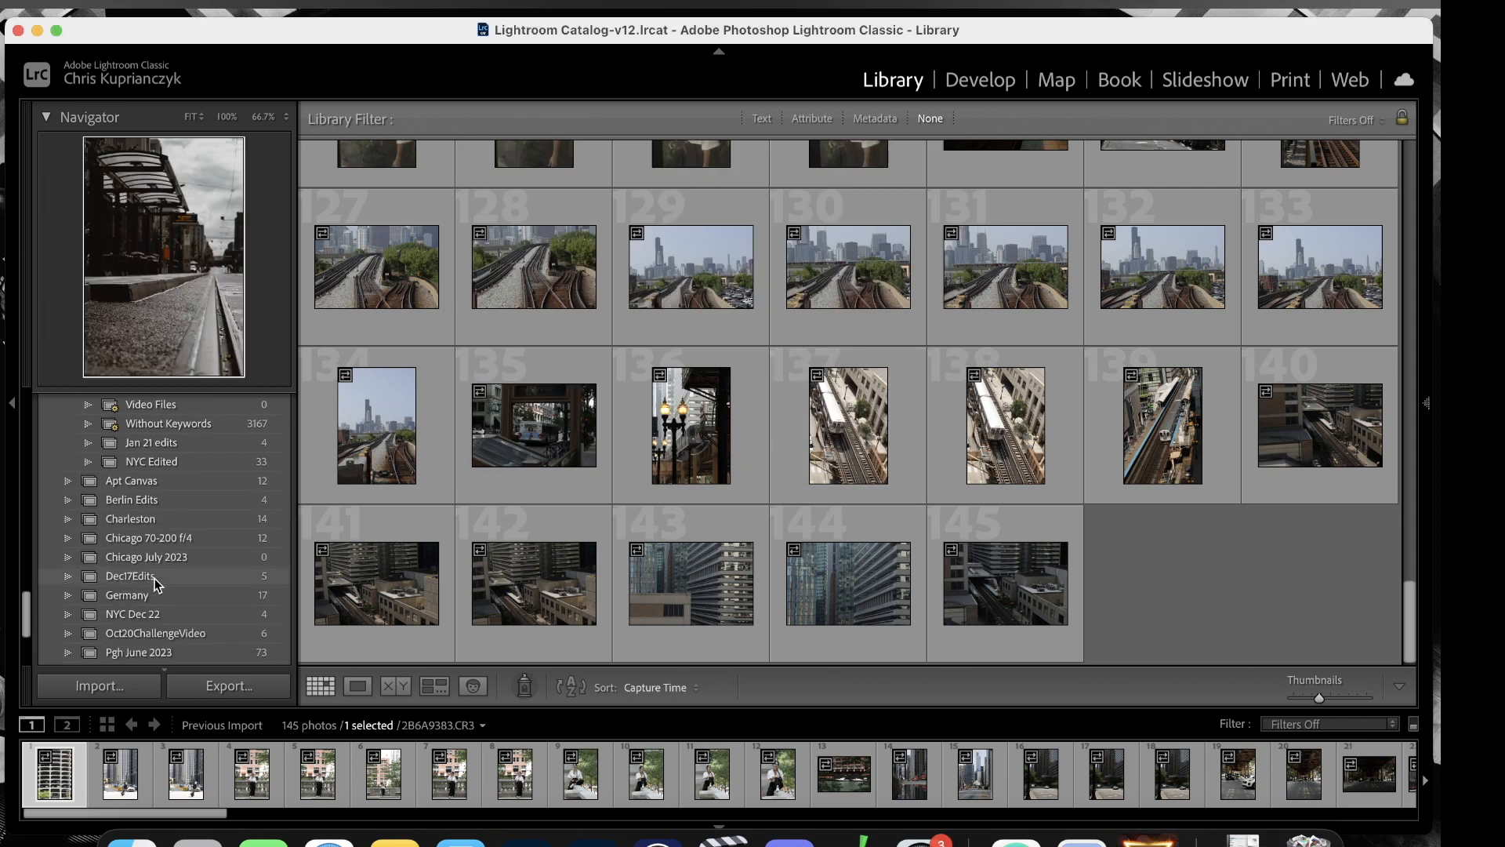
{"action": "scroll", "coordinate": [149, 564], "scroll_direction": "down", "scroll_amount": 2}
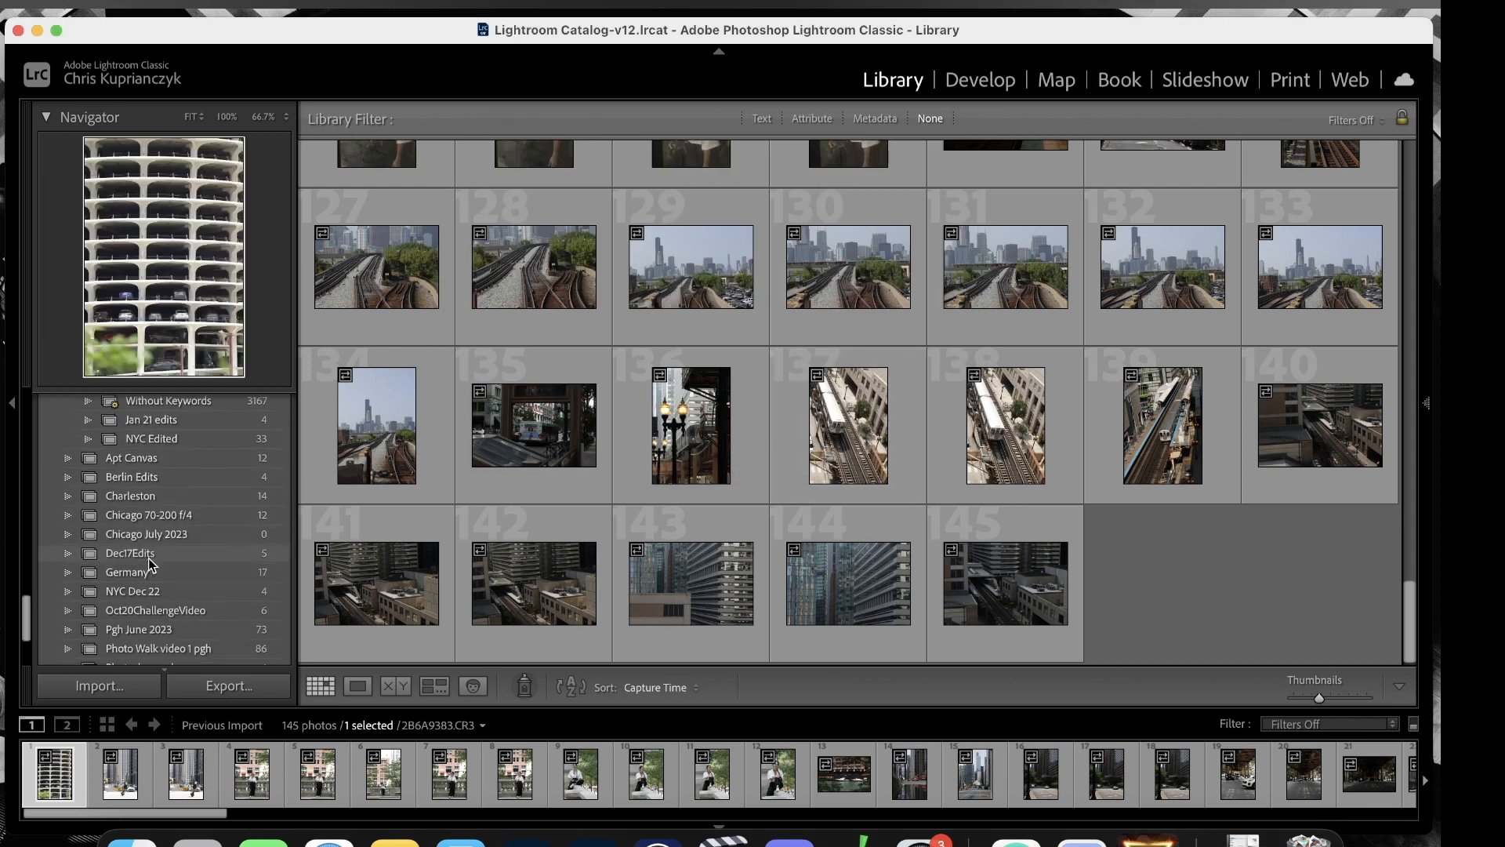
{"action": "left_click", "coordinate": [125, 508]}
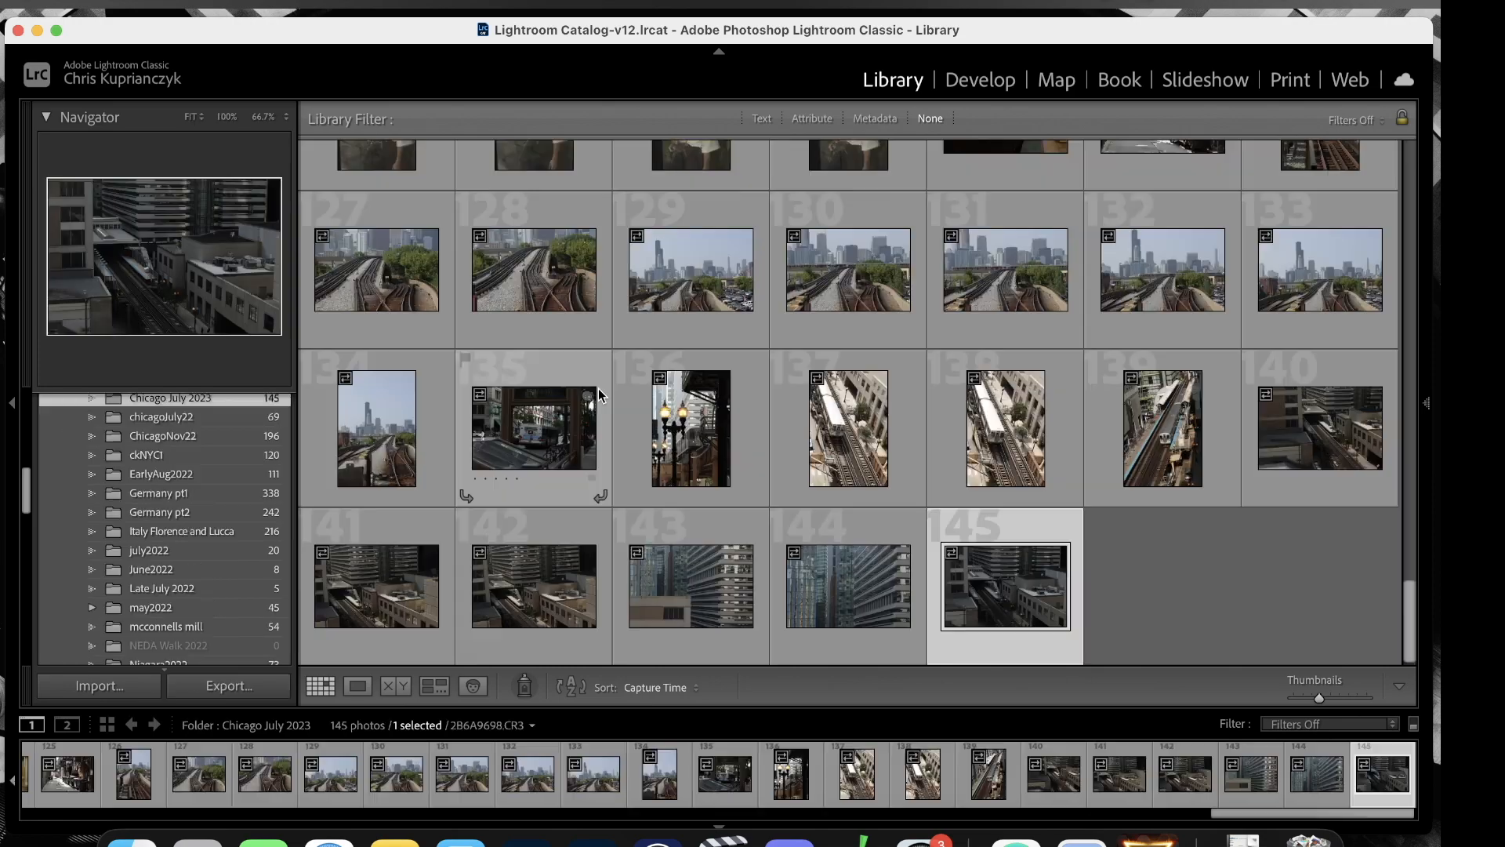
{"action": "scroll", "coordinate": [599, 388], "scroll_direction": "up", "scroll_amount": 15}
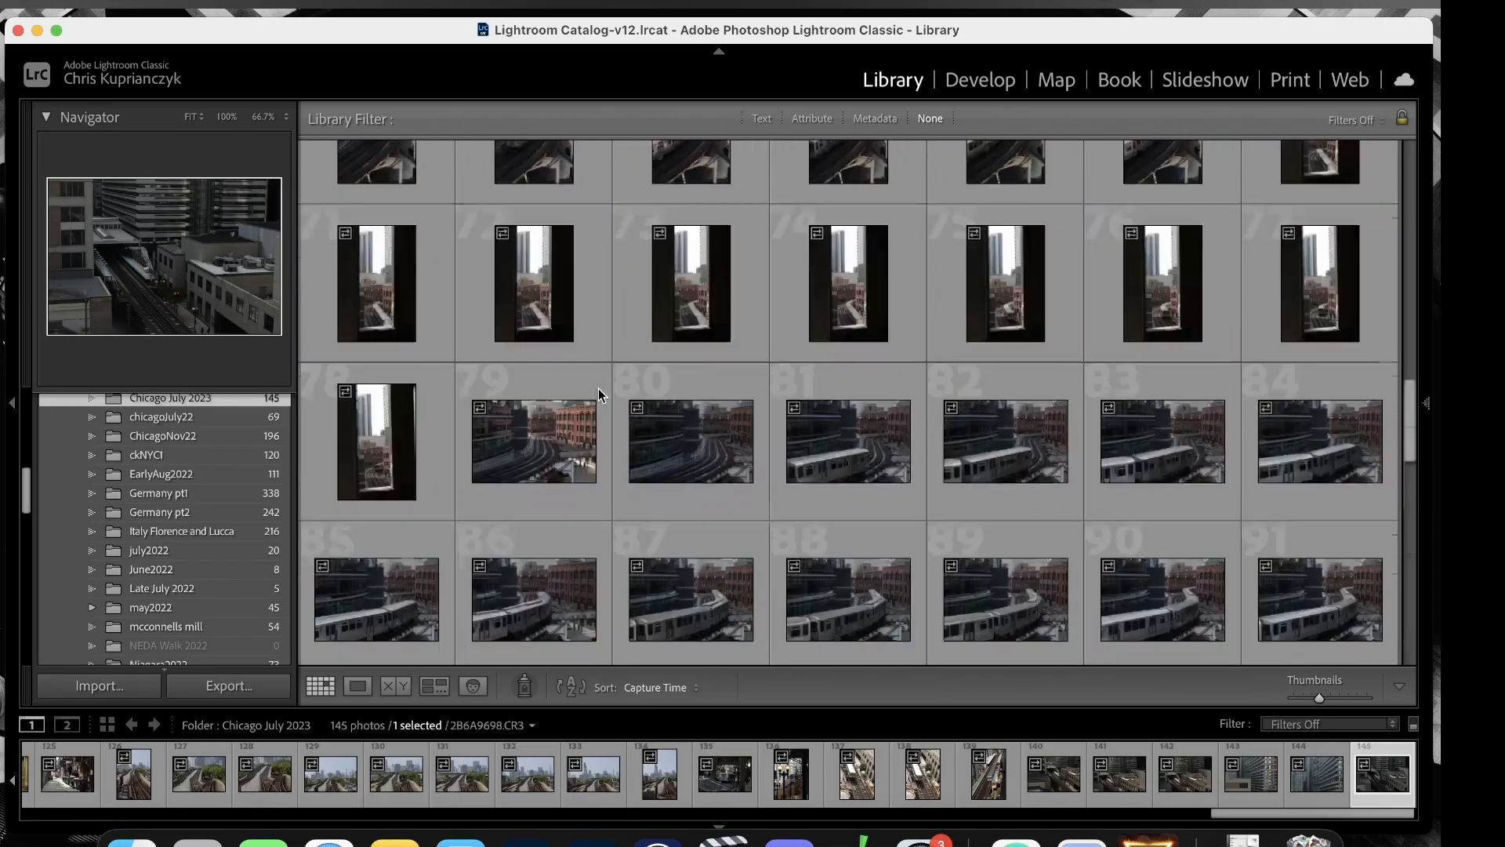
{"action": "scroll", "coordinate": [599, 388], "scroll_direction": "down", "scroll_amount": 1}
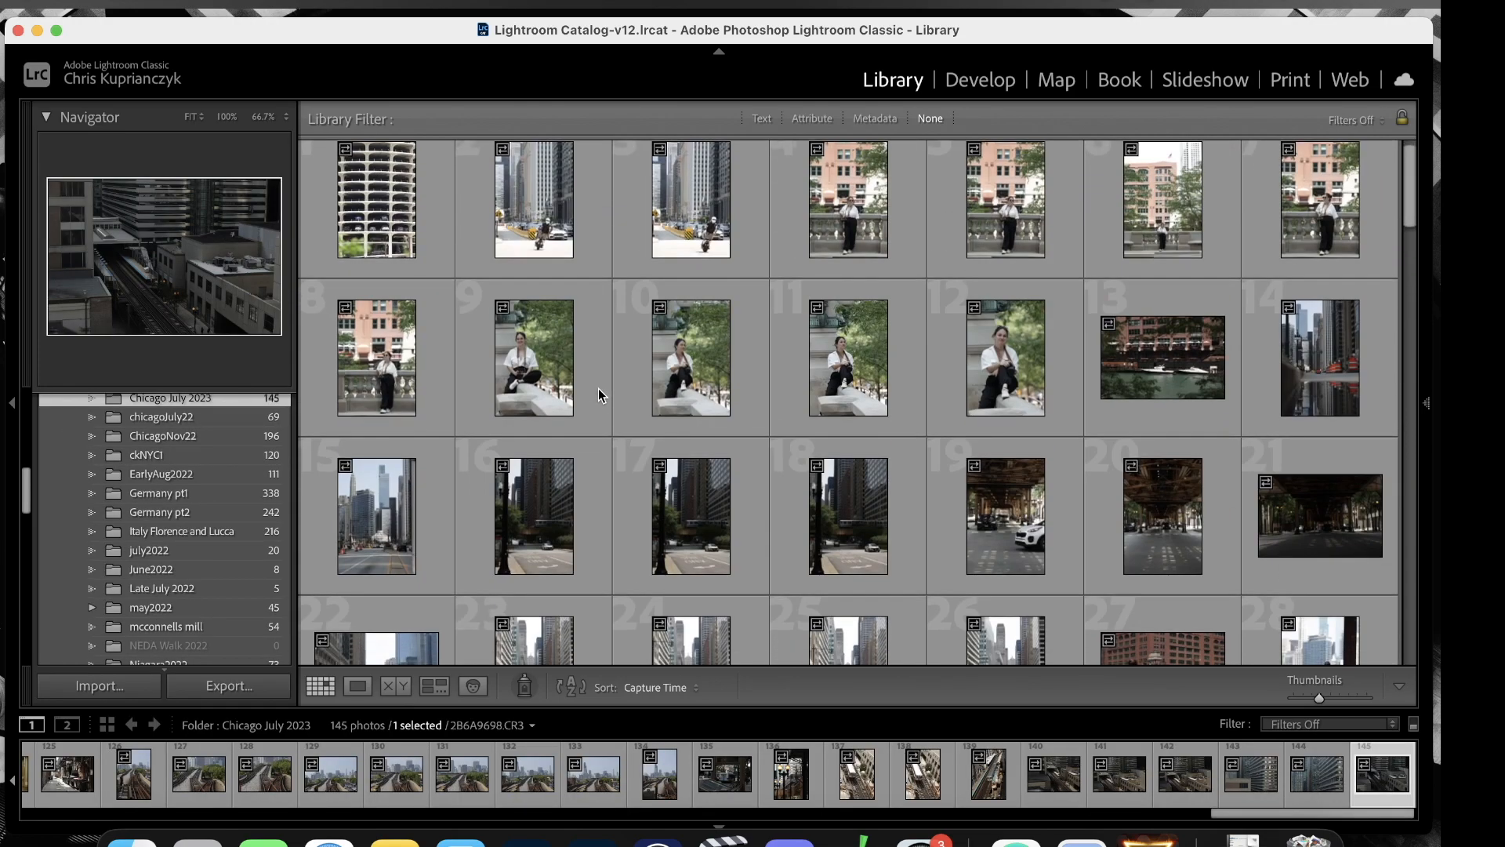
{"action": "key", "text": "super+a"}
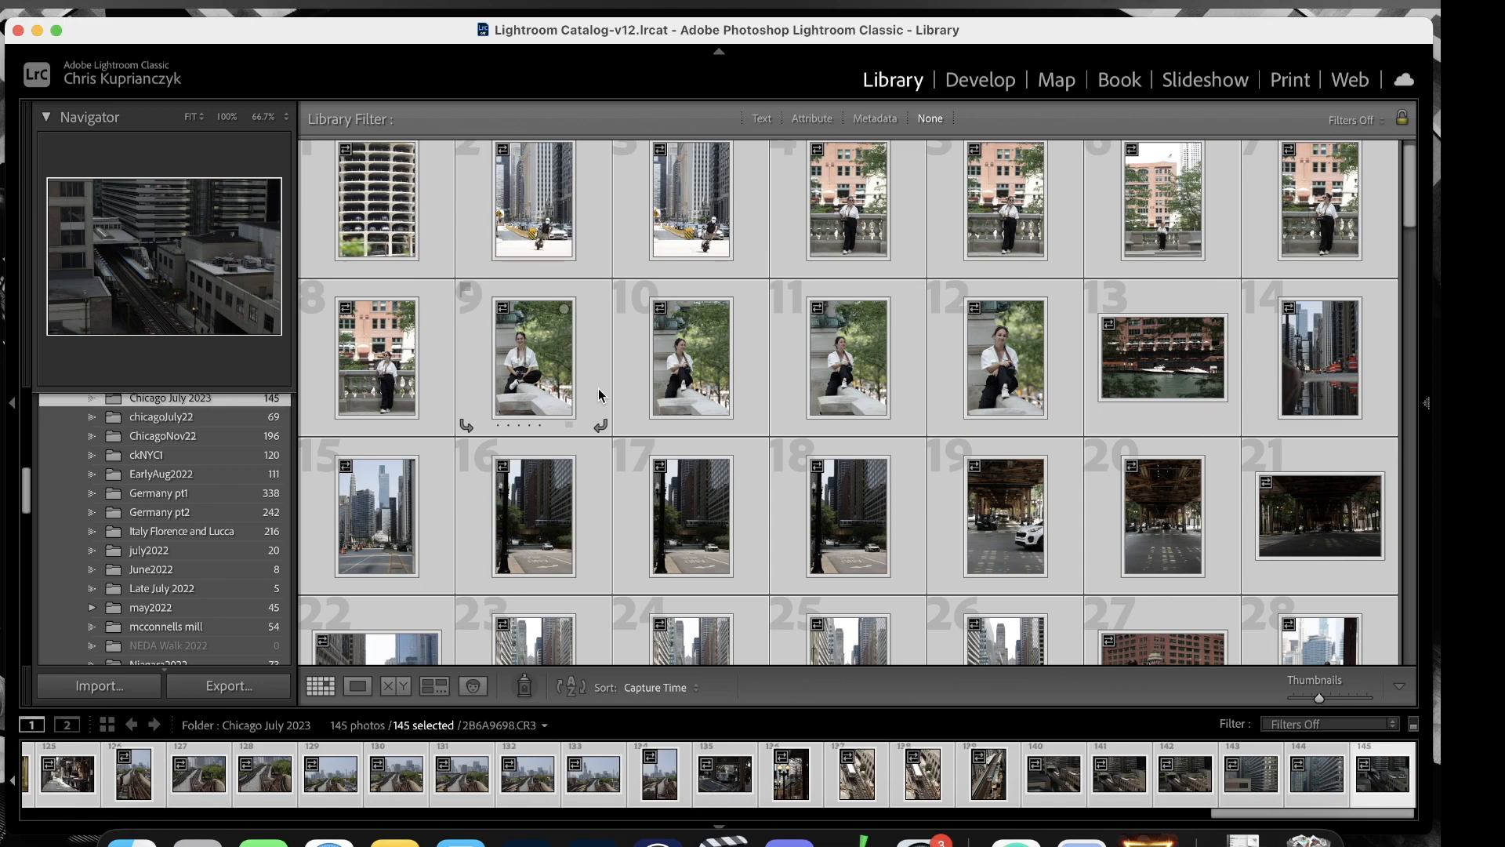
Add the selected photos to the Chicago July 2023 collection and open that collection.
{"action": "scroll", "coordinate": [598, 388], "scroll_direction": "down", "scroll_amount": 15}
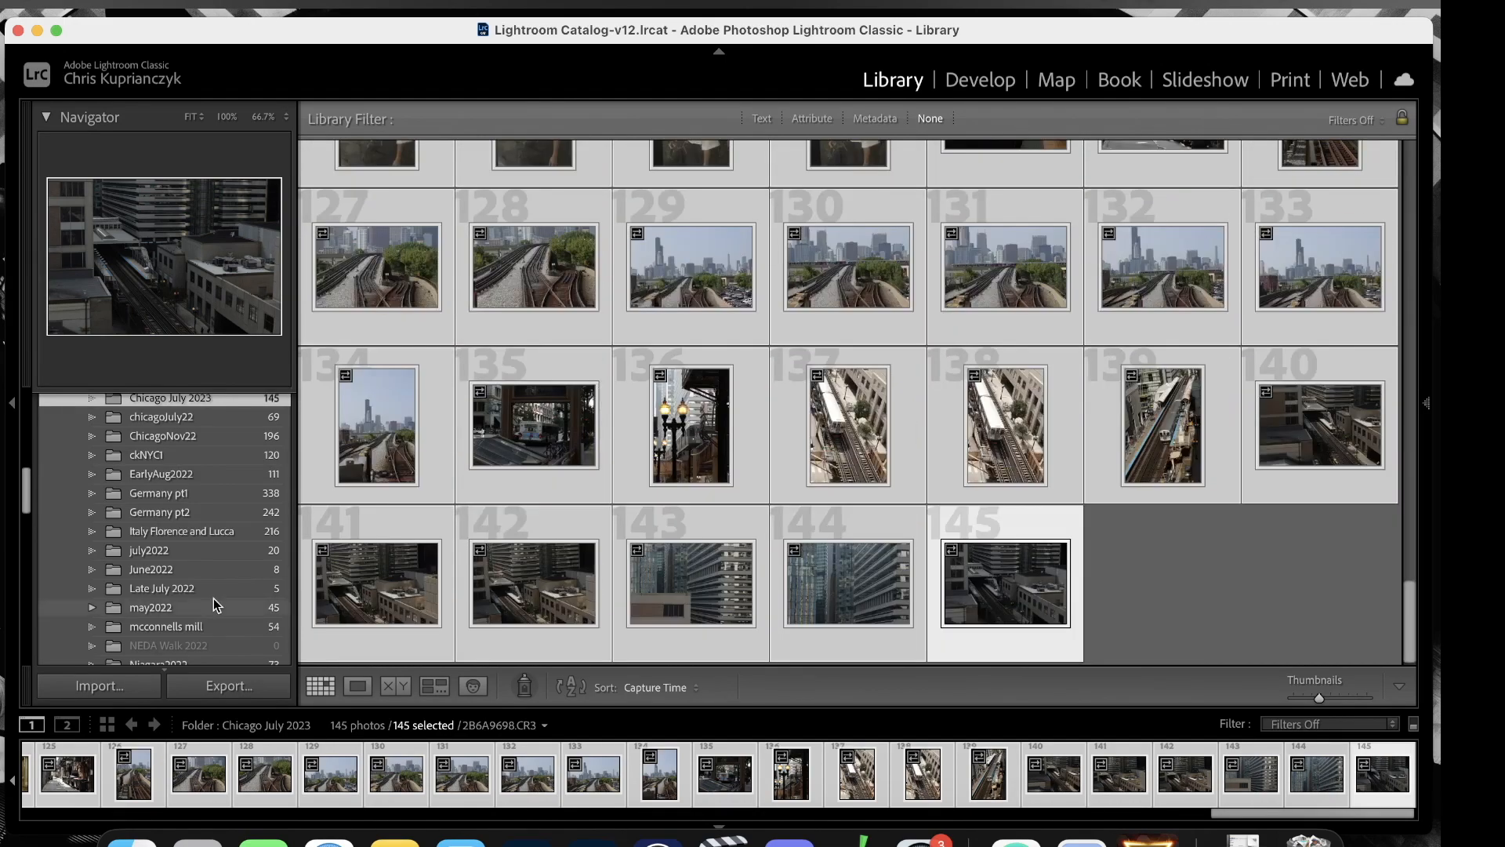
{"action": "scroll", "coordinate": [213, 599], "scroll_direction": "down", "scroll_amount": 10}
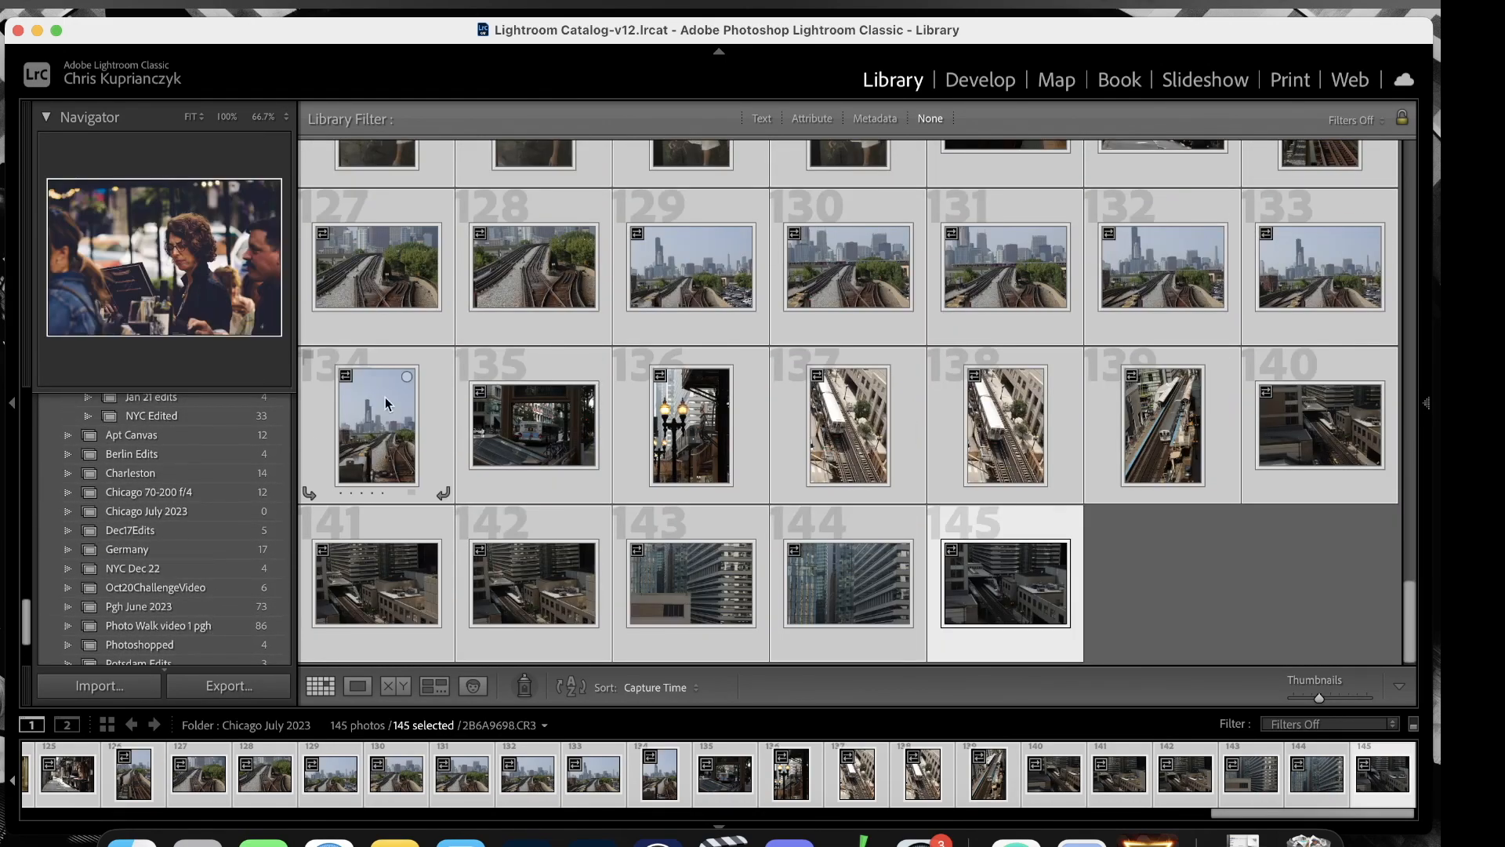
{"action": "left_click_drag", "start_coordinate": [368, 421], "coordinate": [209, 511]}
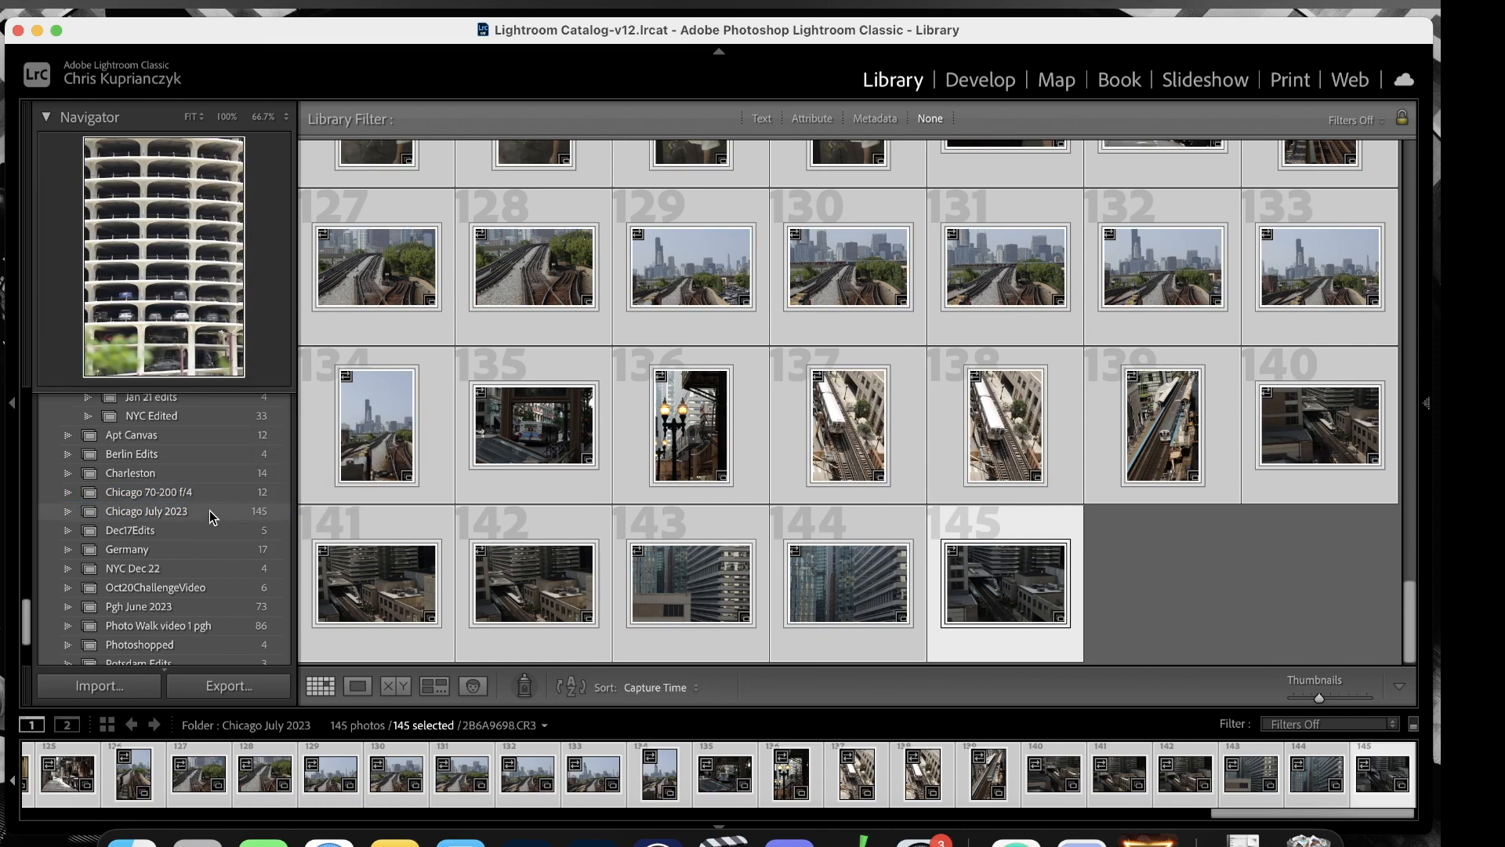
{"action": "left_click", "coordinate": [209, 510]}
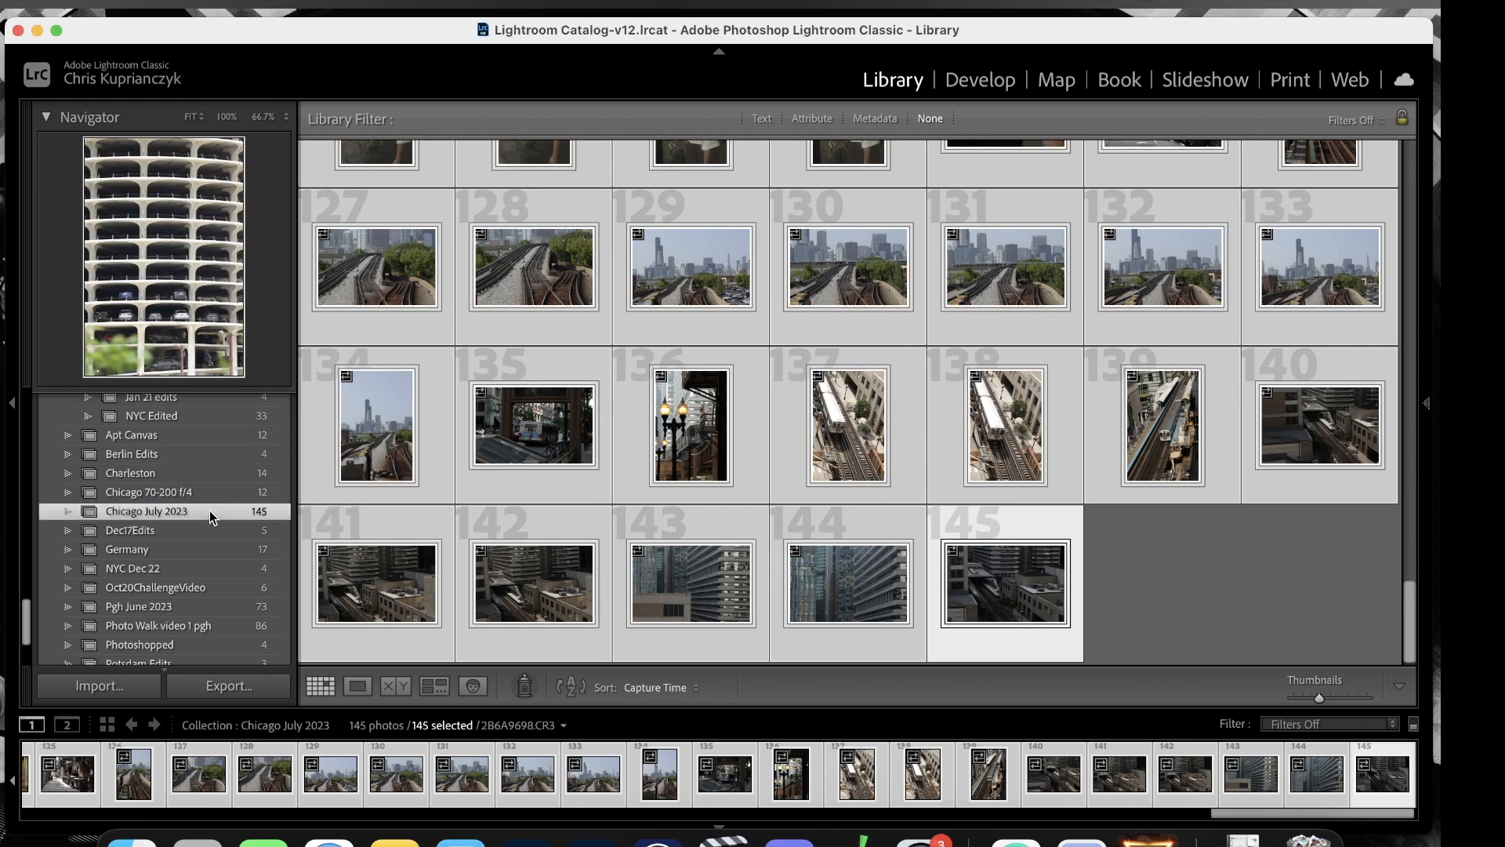
Look over the catalog's folders and collections and the photos gathered in the Chicago July 2023 collection.
{"action": "scroll", "coordinate": [209, 510], "scroll_direction": "up", "scroll_amount": 10}
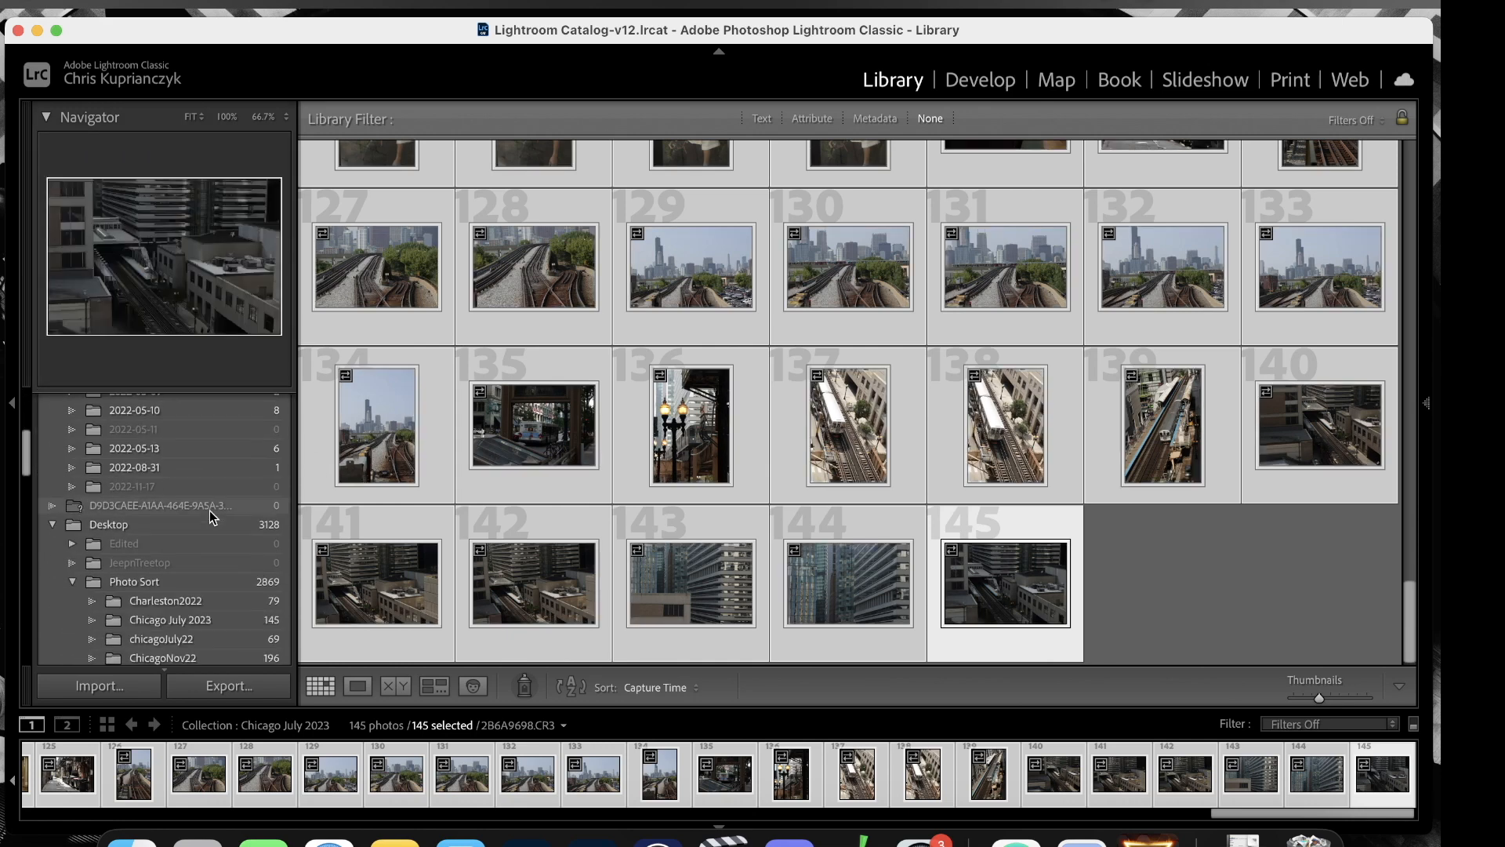
{"action": "scroll", "coordinate": [209, 510], "scroll_direction": "down", "scroll_amount": 6}
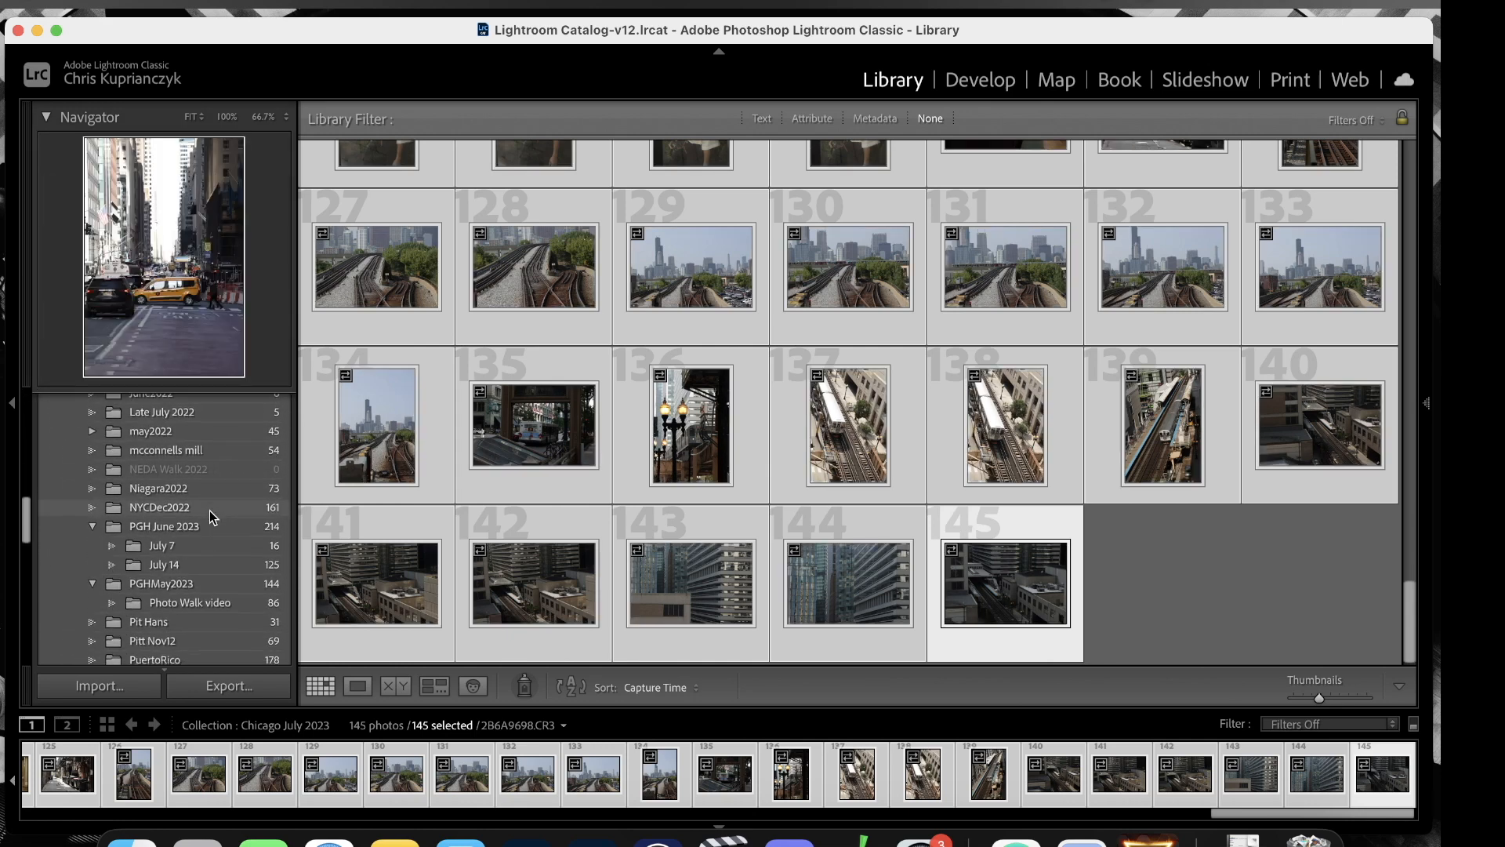
{"action": "scroll", "coordinate": [209, 510], "scroll_direction": "up", "scroll_amount": 6}
{"action": "scroll", "coordinate": [209, 510], "scroll_direction": "up", "scroll_amount": 5}
{"action": "scroll", "coordinate": [210, 511], "scroll_direction": "down", "scroll_amount": 10}
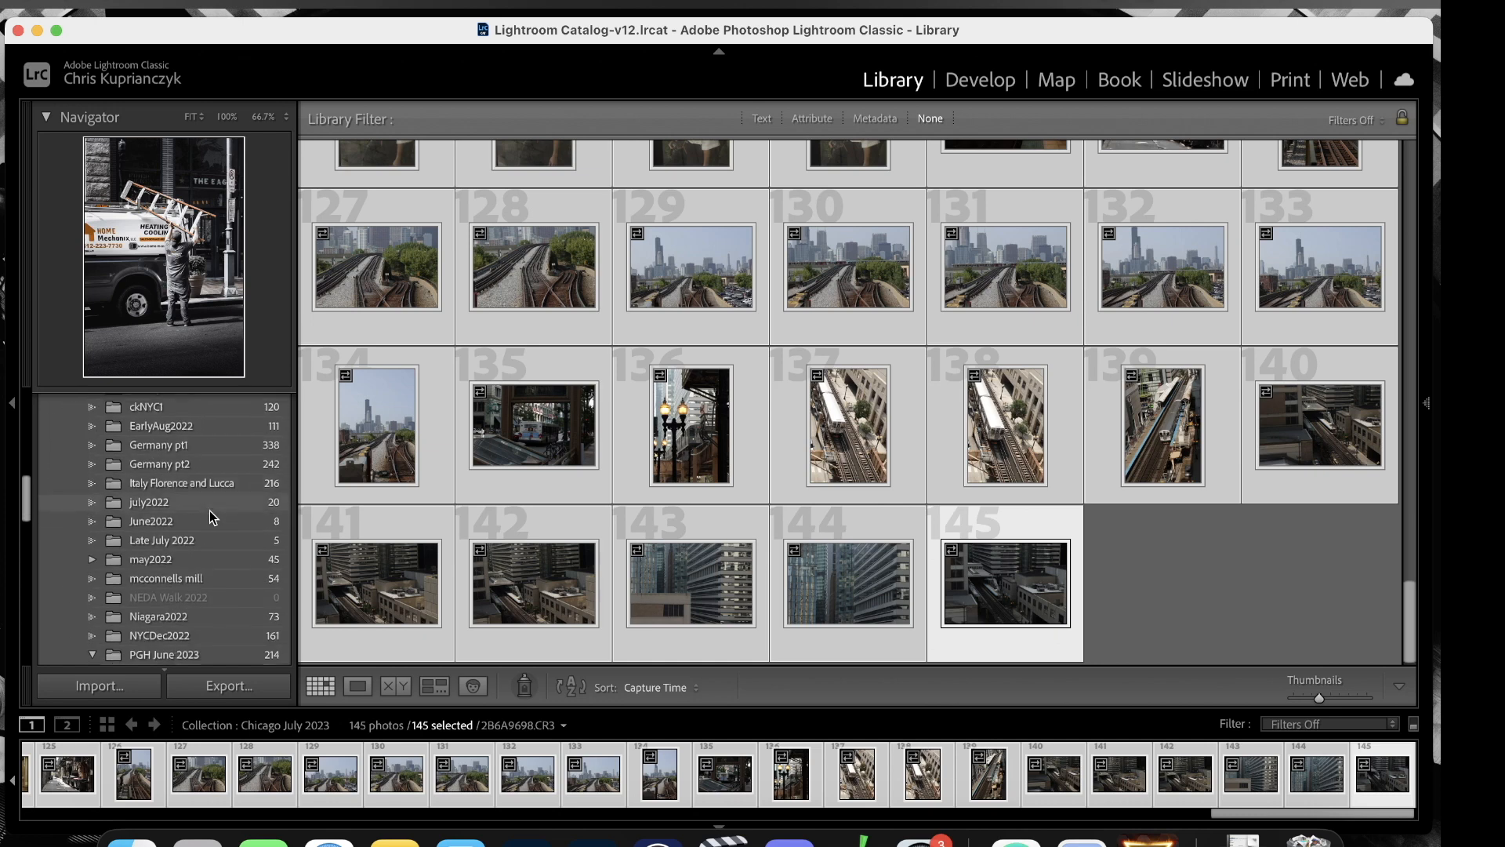
{"action": "scroll", "coordinate": [209, 510], "scroll_direction": "down", "scroll_amount": 4}
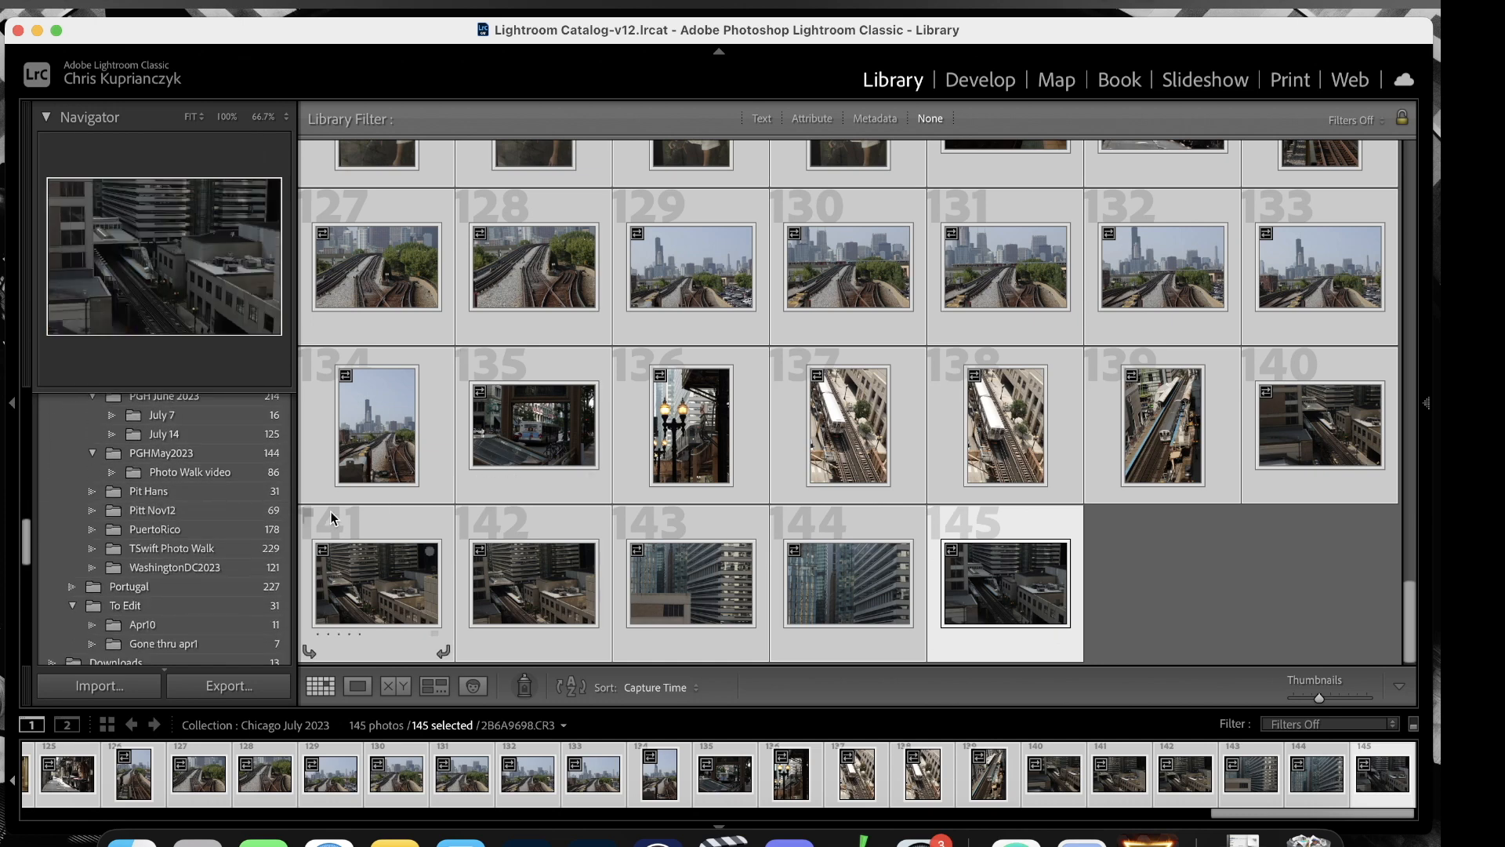
{"action": "scroll", "coordinate": [106, 626], "scroll_direction": "down", "scroll_amount": 6}
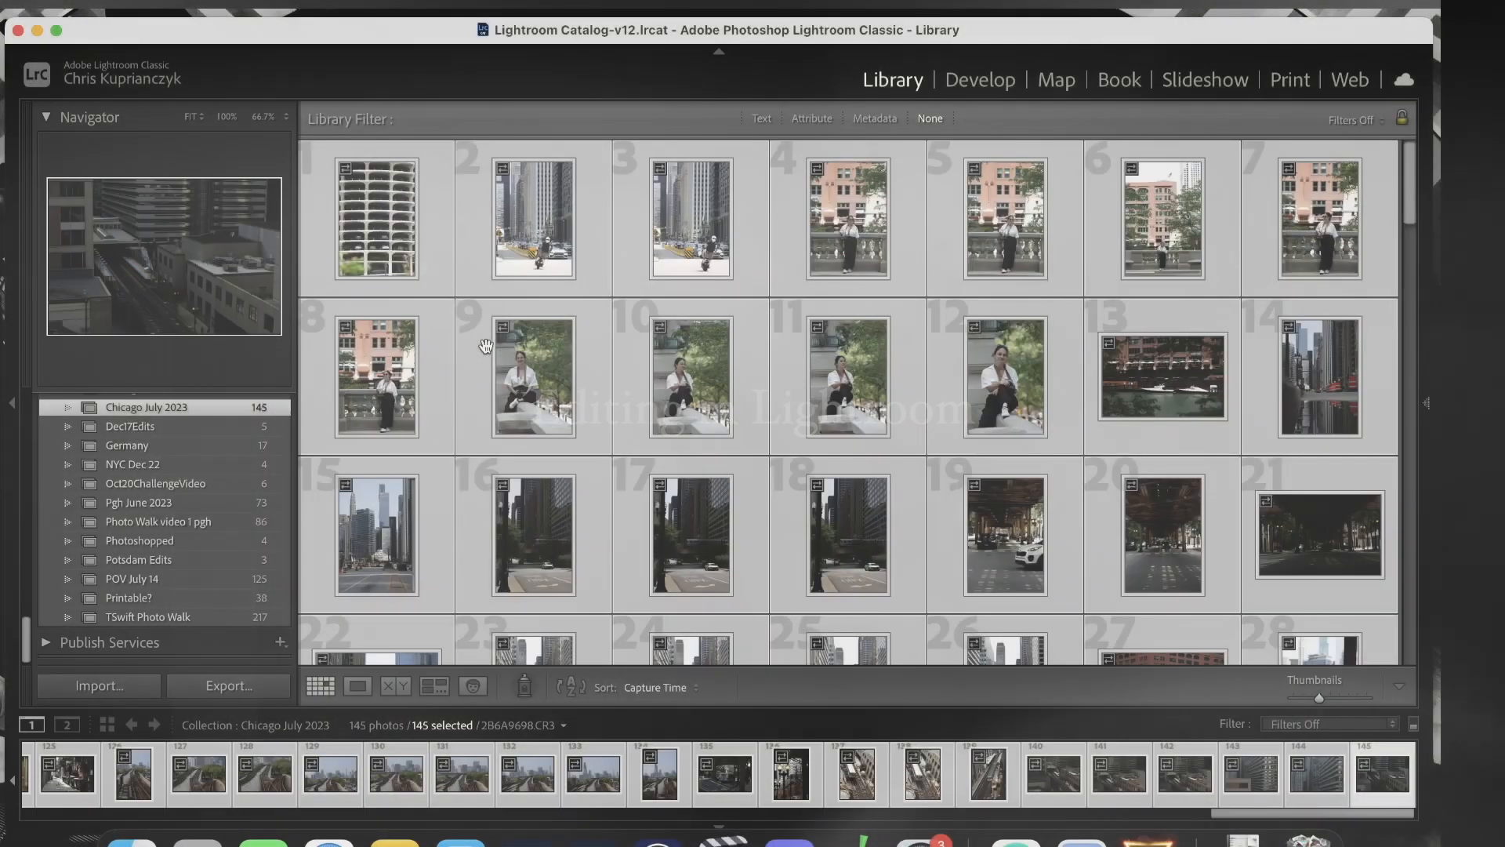
{"action": "scroll", "coordinate": [486, 346], "scroll_direction": "down", "scroll_amount": 20}
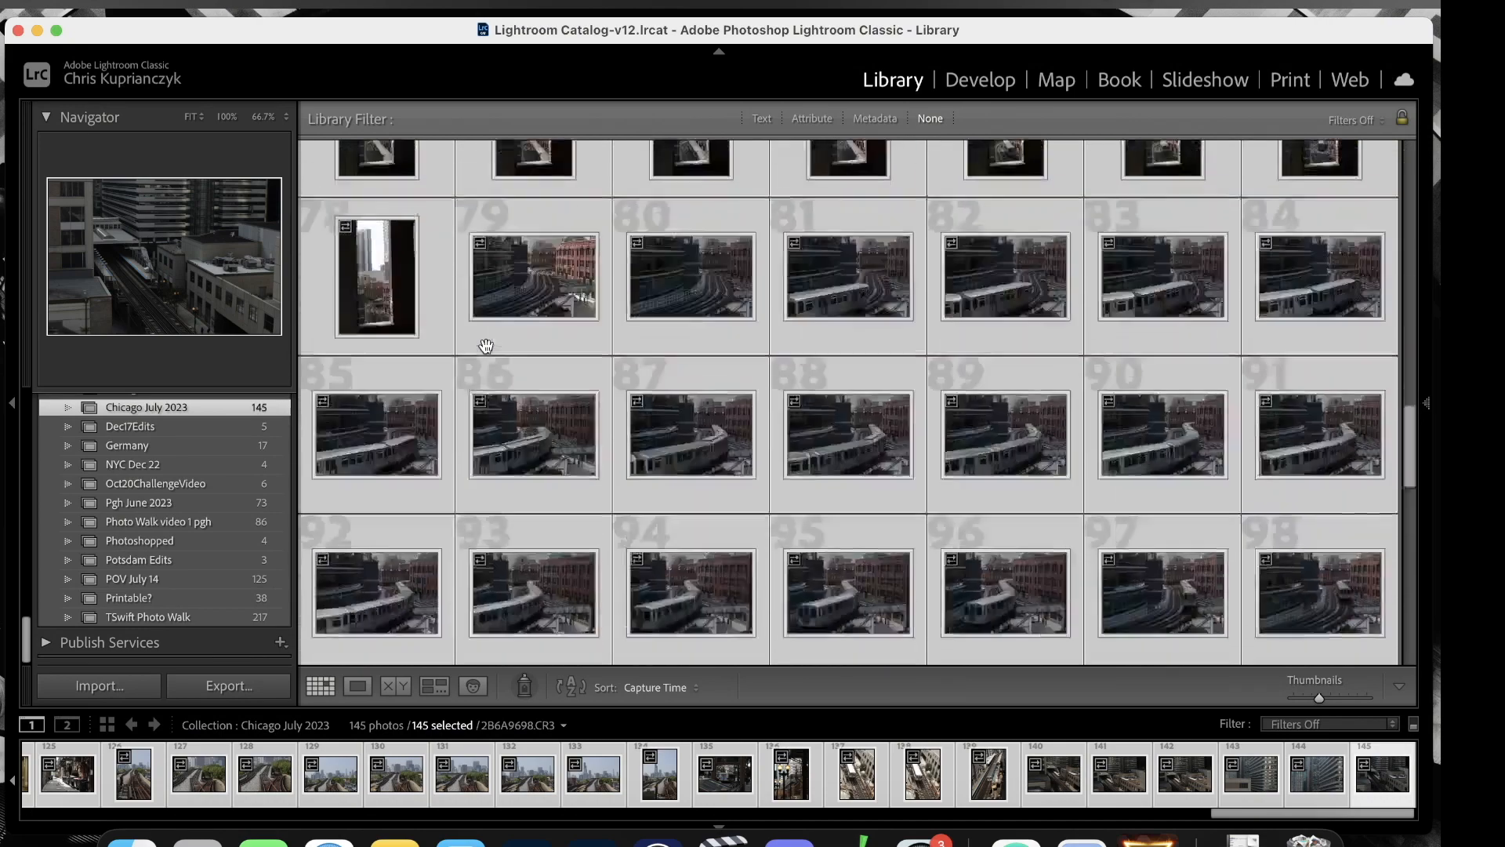
{"action": "scroll", "coordinate": [485, 346], "scroll_direction": "up", "scroll_amount": 20}
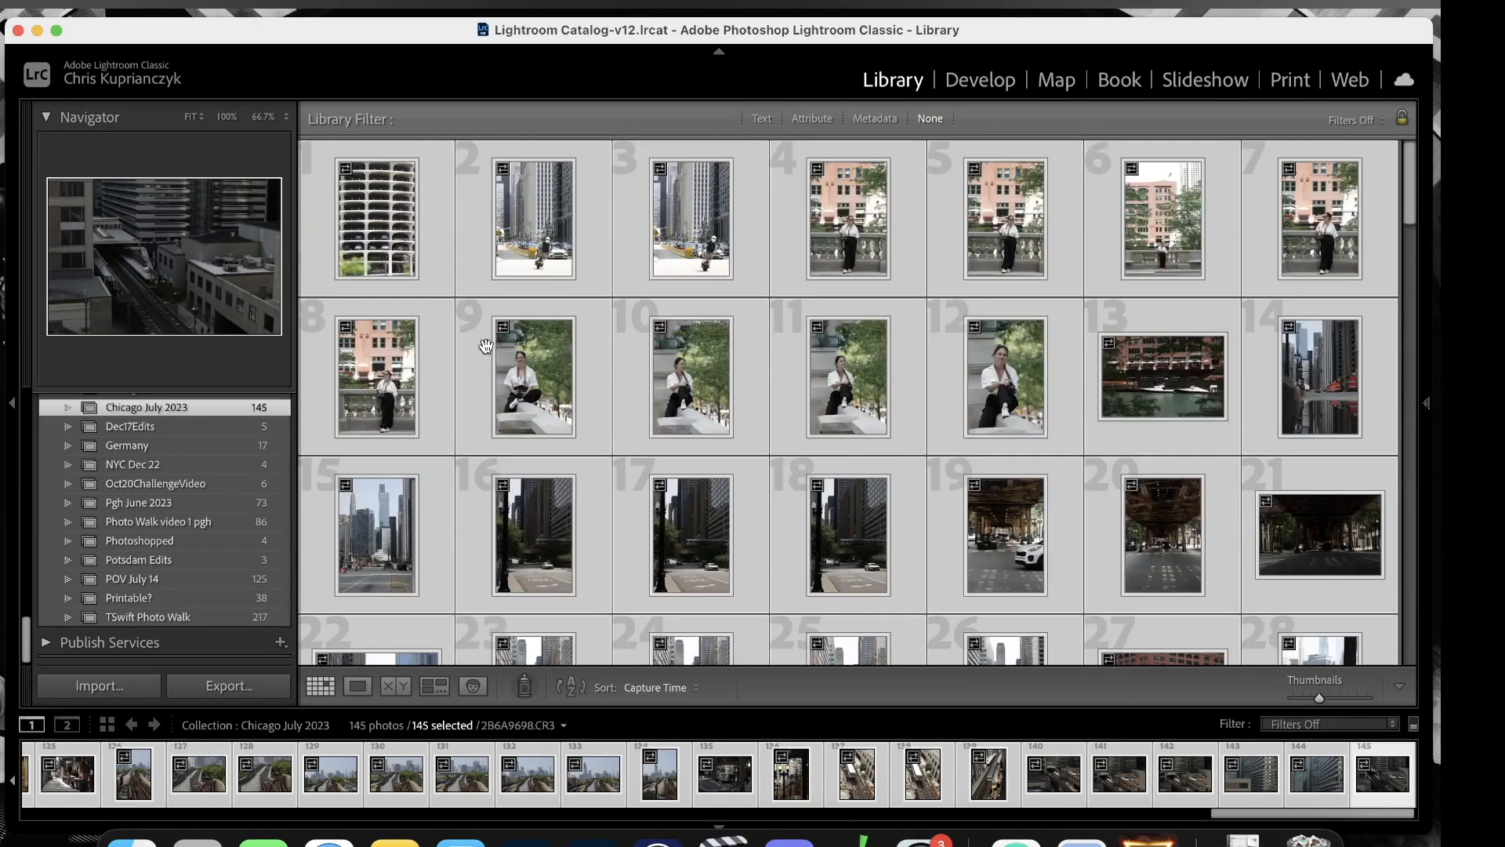
Open the collection's second photo, the rider on the city street, in the Develop module.
{"action": "left_click", "coordinate": [371, 218]}
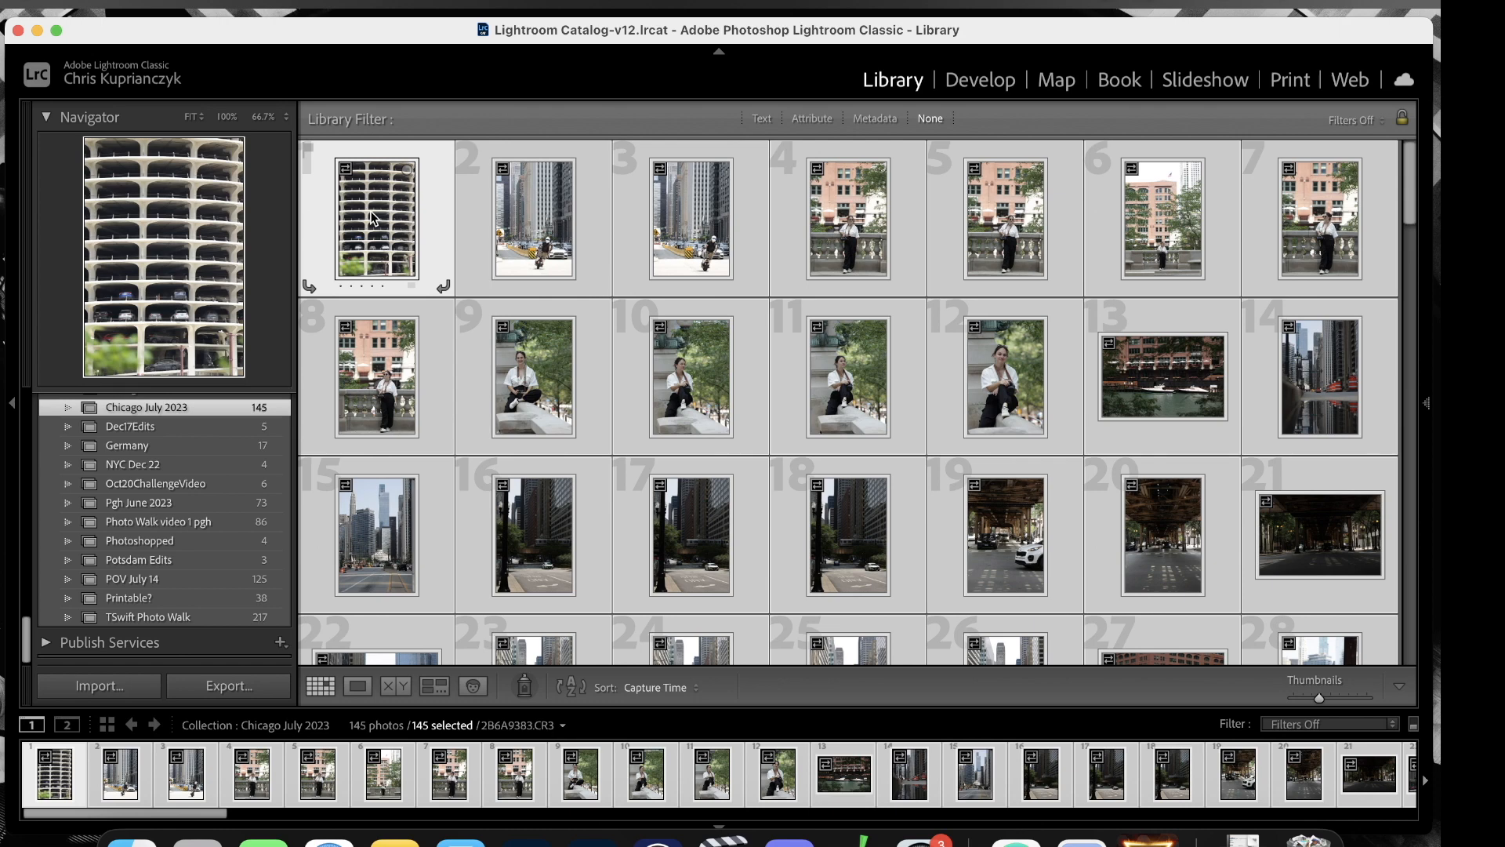
{"action": "left_click", "coordinate": [562, 235]}
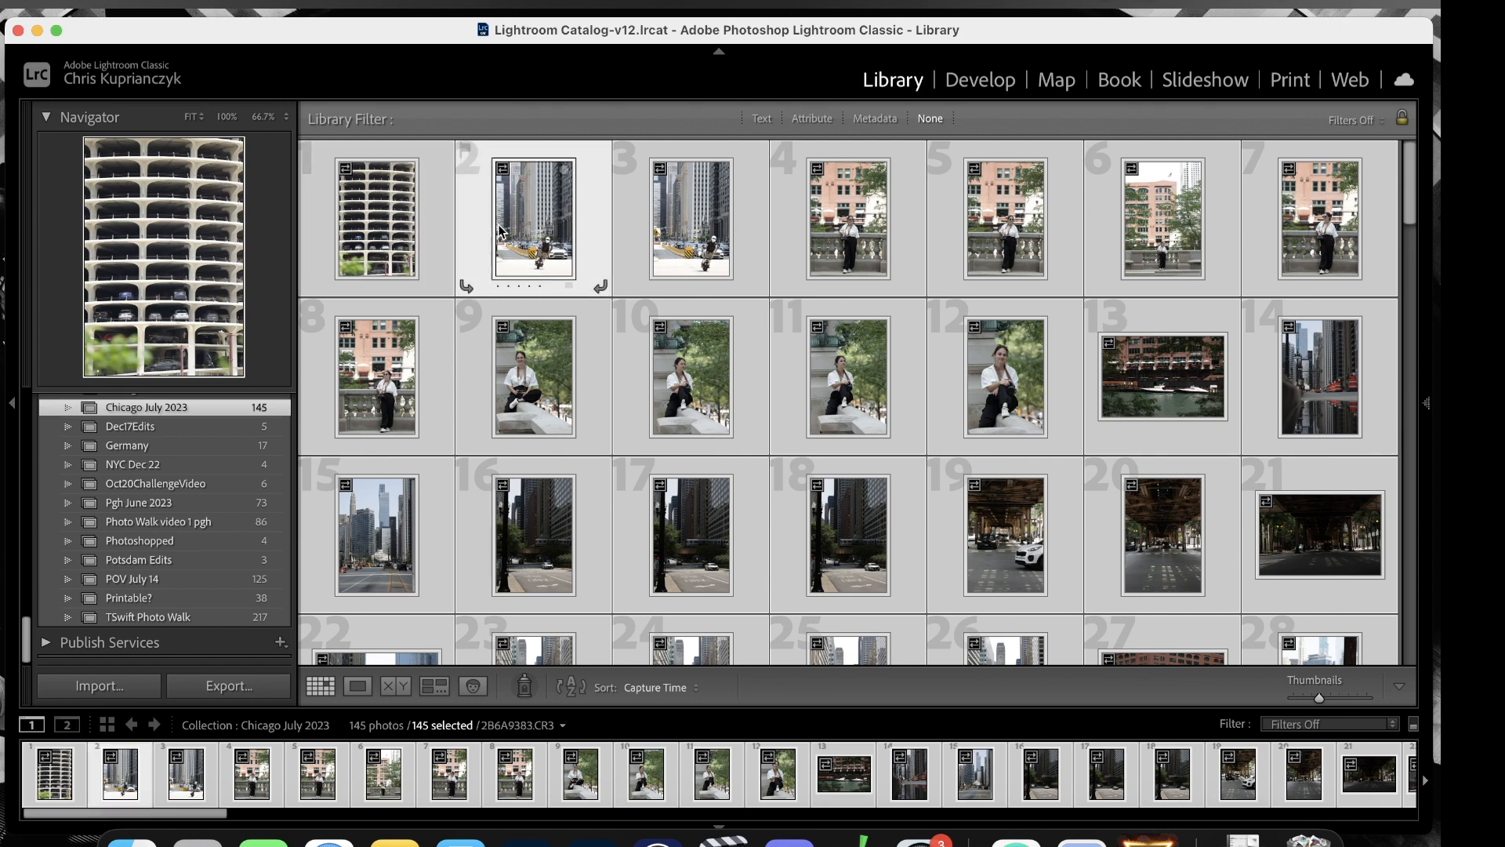
{"action": "left_click", "coordinate": [275, 311]}
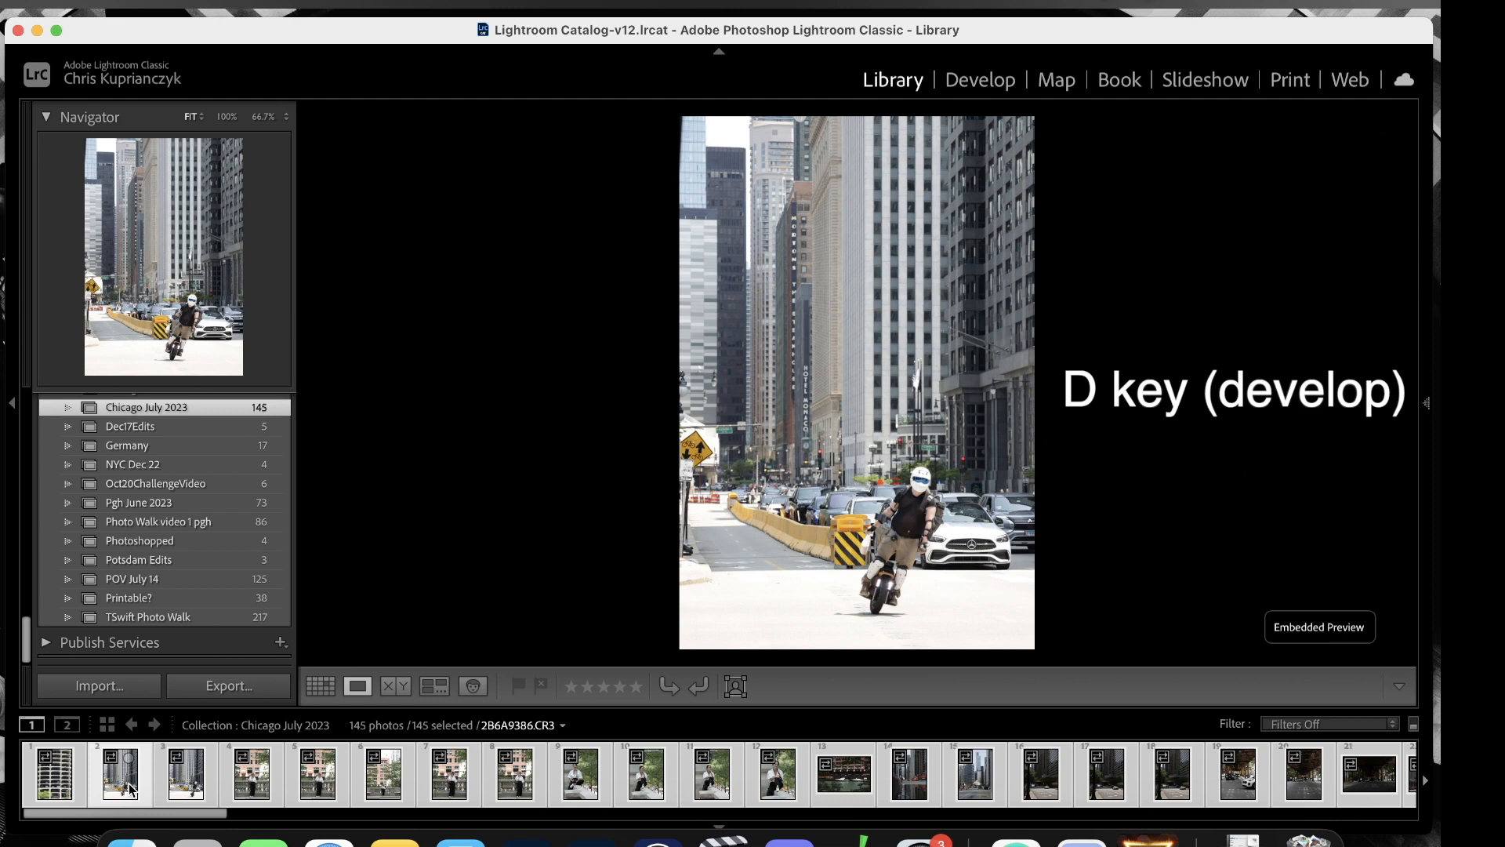
{"action": "key", "text": "d"}
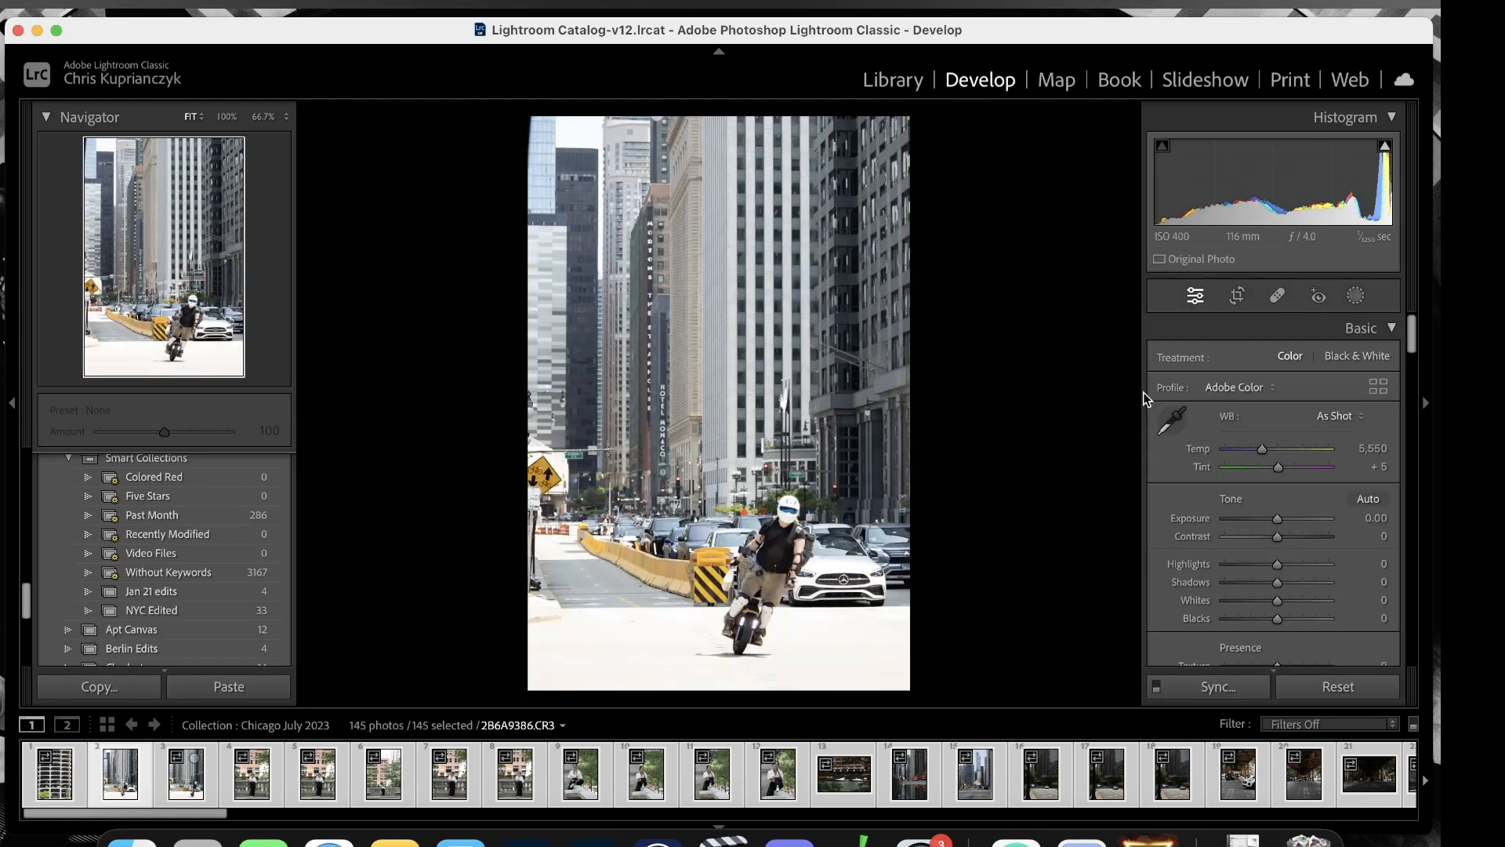
Look through the Develop adjustments and the Crop, Healing, Red Eye Correction and Masking tools.
{"action": "scroll", "coordinate": [1227, 517], "scroll_direction": "down", "scroll_amount": 5}
{"action": "scroll", "coordinate": [1226, 515], "scroll_direction": "down", "scroll_amount": 10}
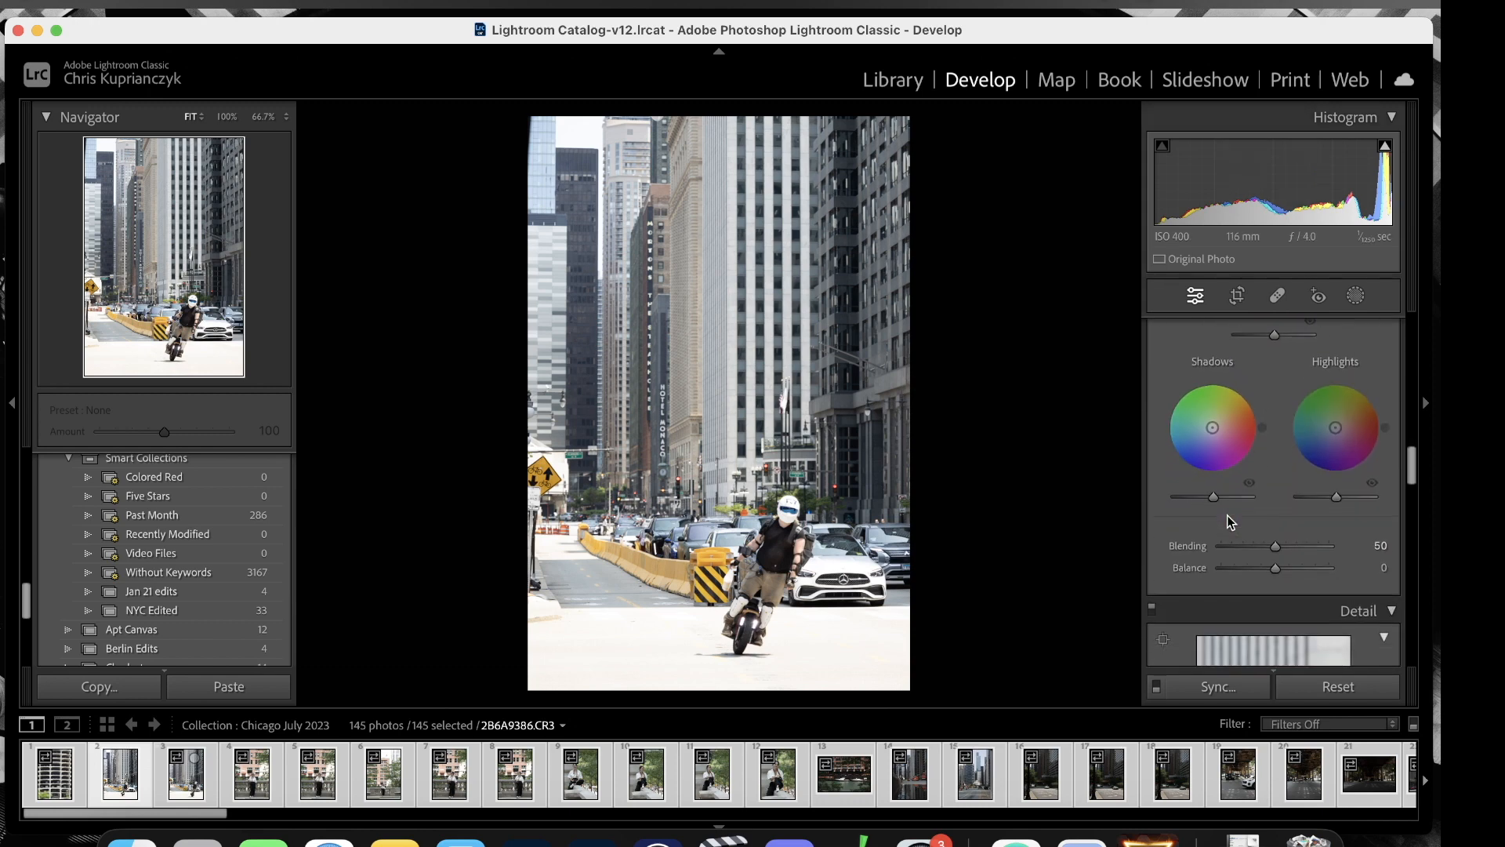
{"action": "scroll", "coordinate": [1226, 515], "scroll_direction": "up", "scroll_amount": 9}
{"action": "scroll", "coordinate": [1226, 515], "scroll_direction": "up", "scroll_amount": 1}
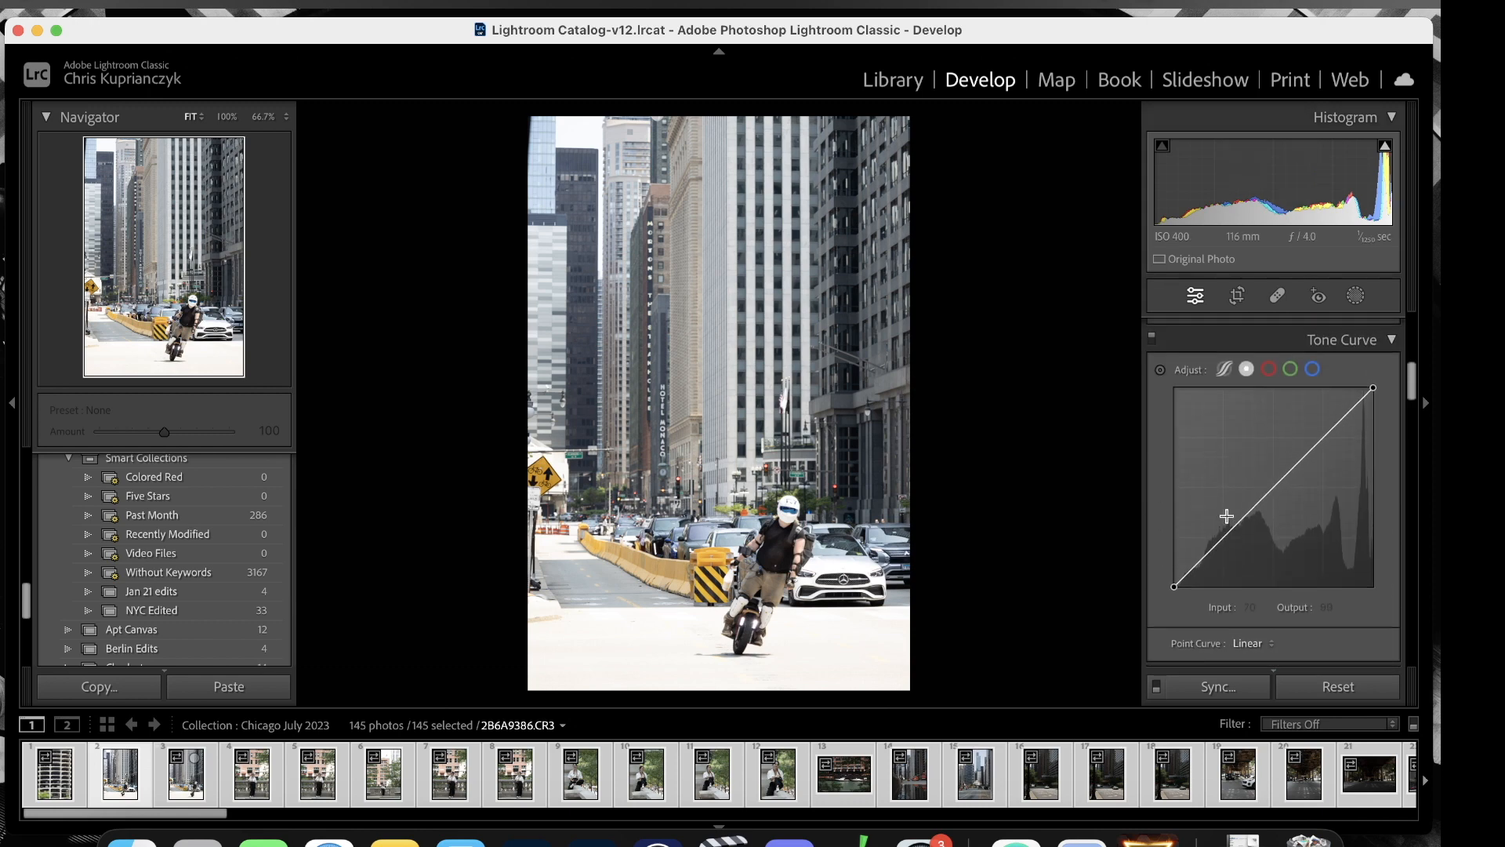
{"action": "scroll", "coordinate": [1226, 515], "scroll_direction": "up", "scroll_amount": 6}
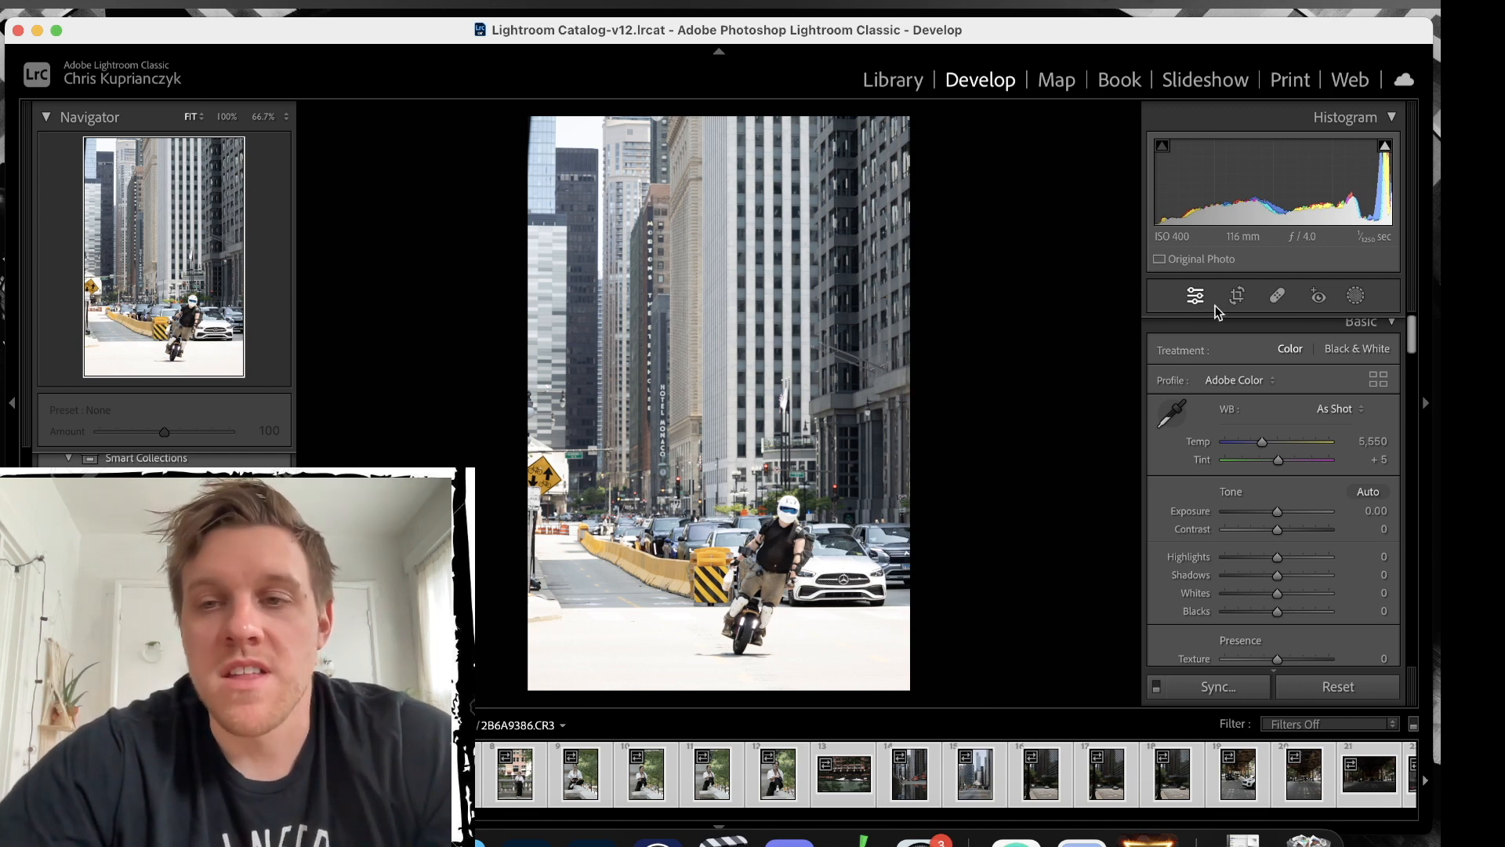
{"action": "left_click", "coordinate": [1239, 297]}
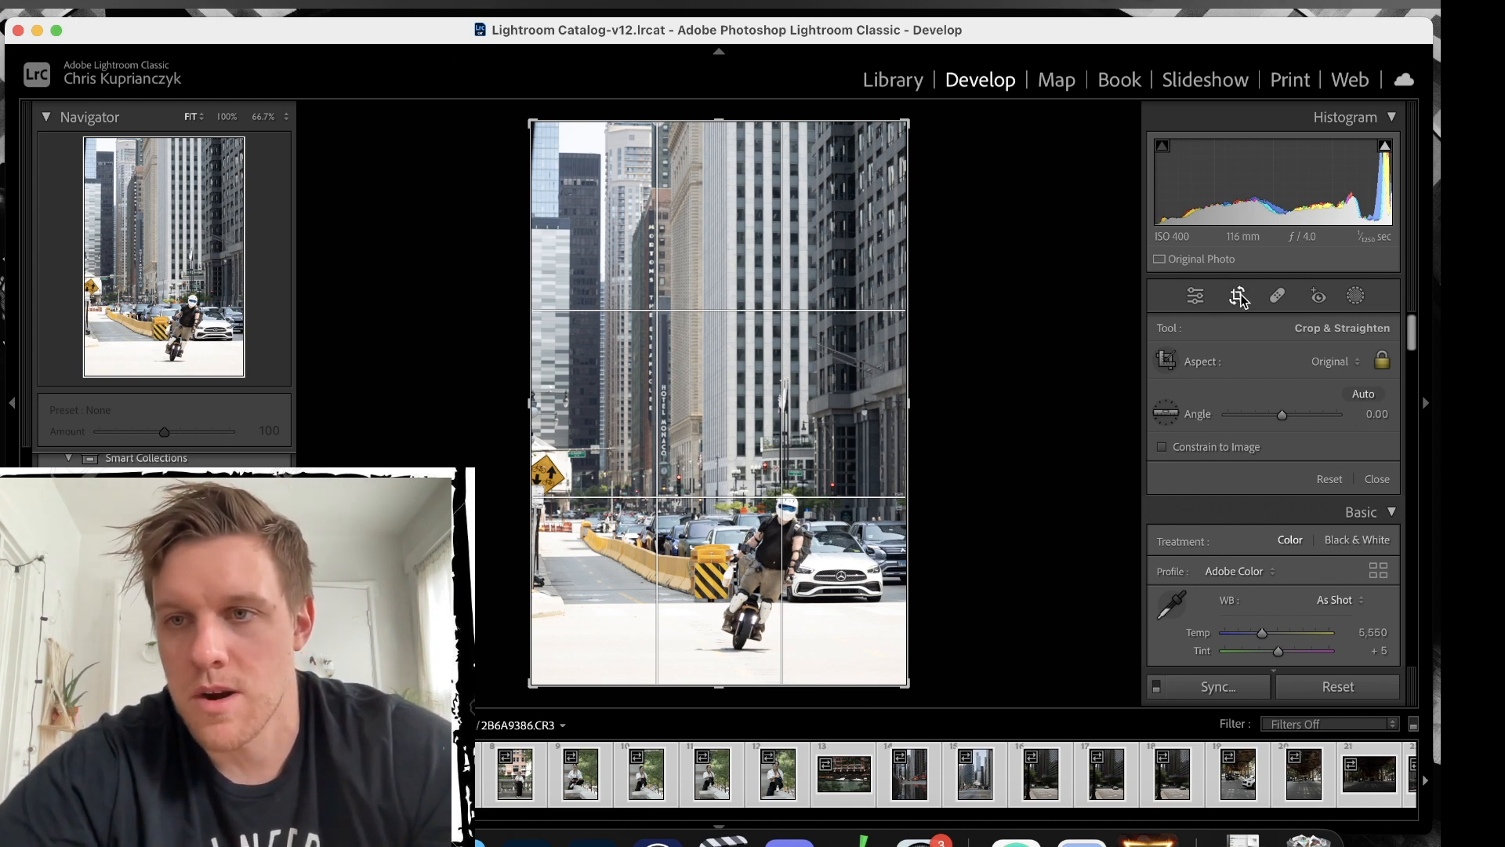
{"action": "left_click", "coordinate": [1195, 304]}
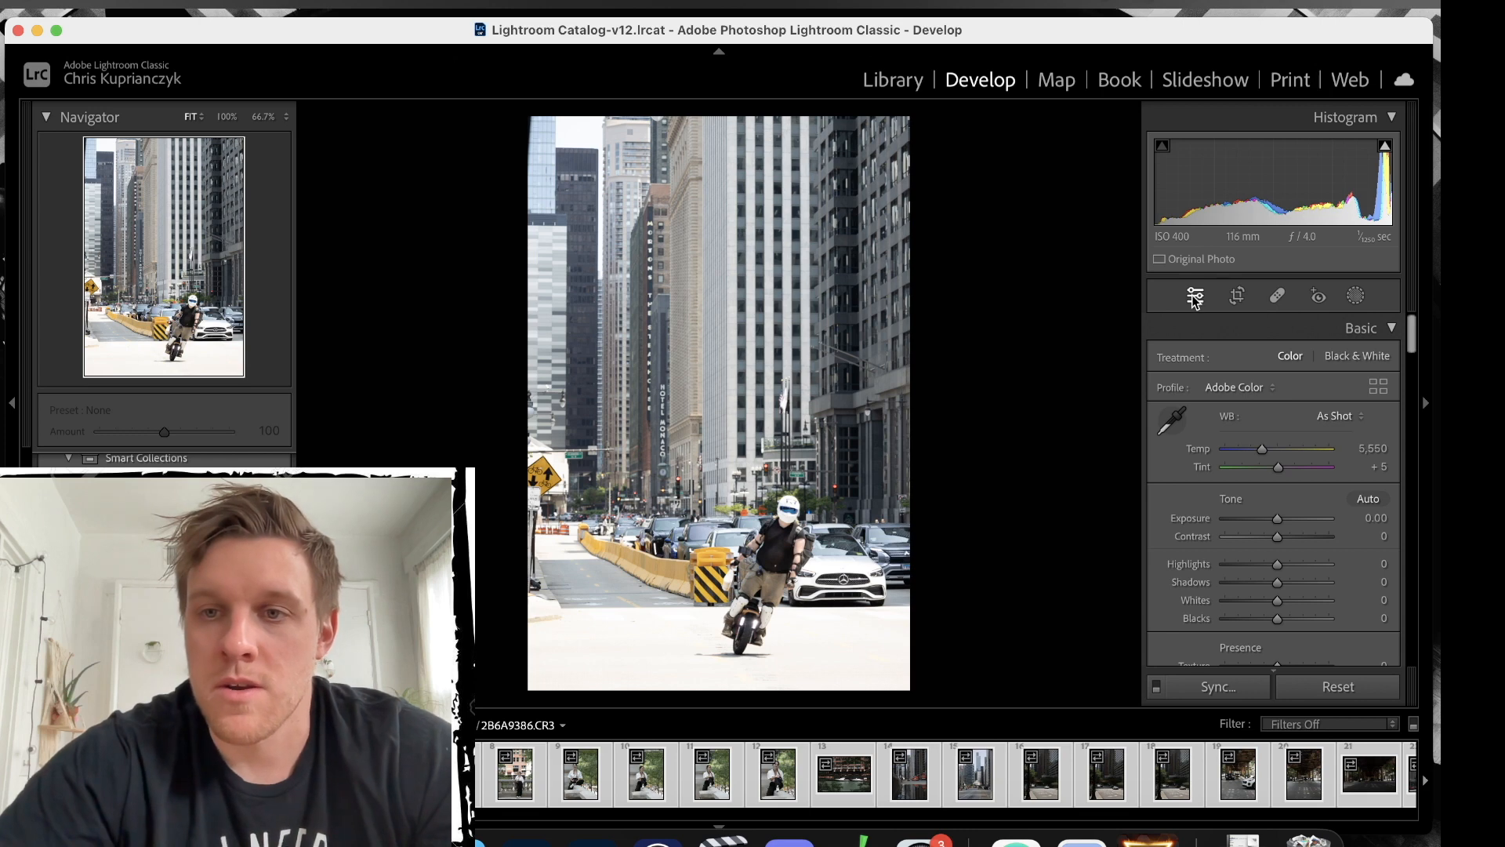
{"action": "left_click", "coordinate": [1235, 300]}
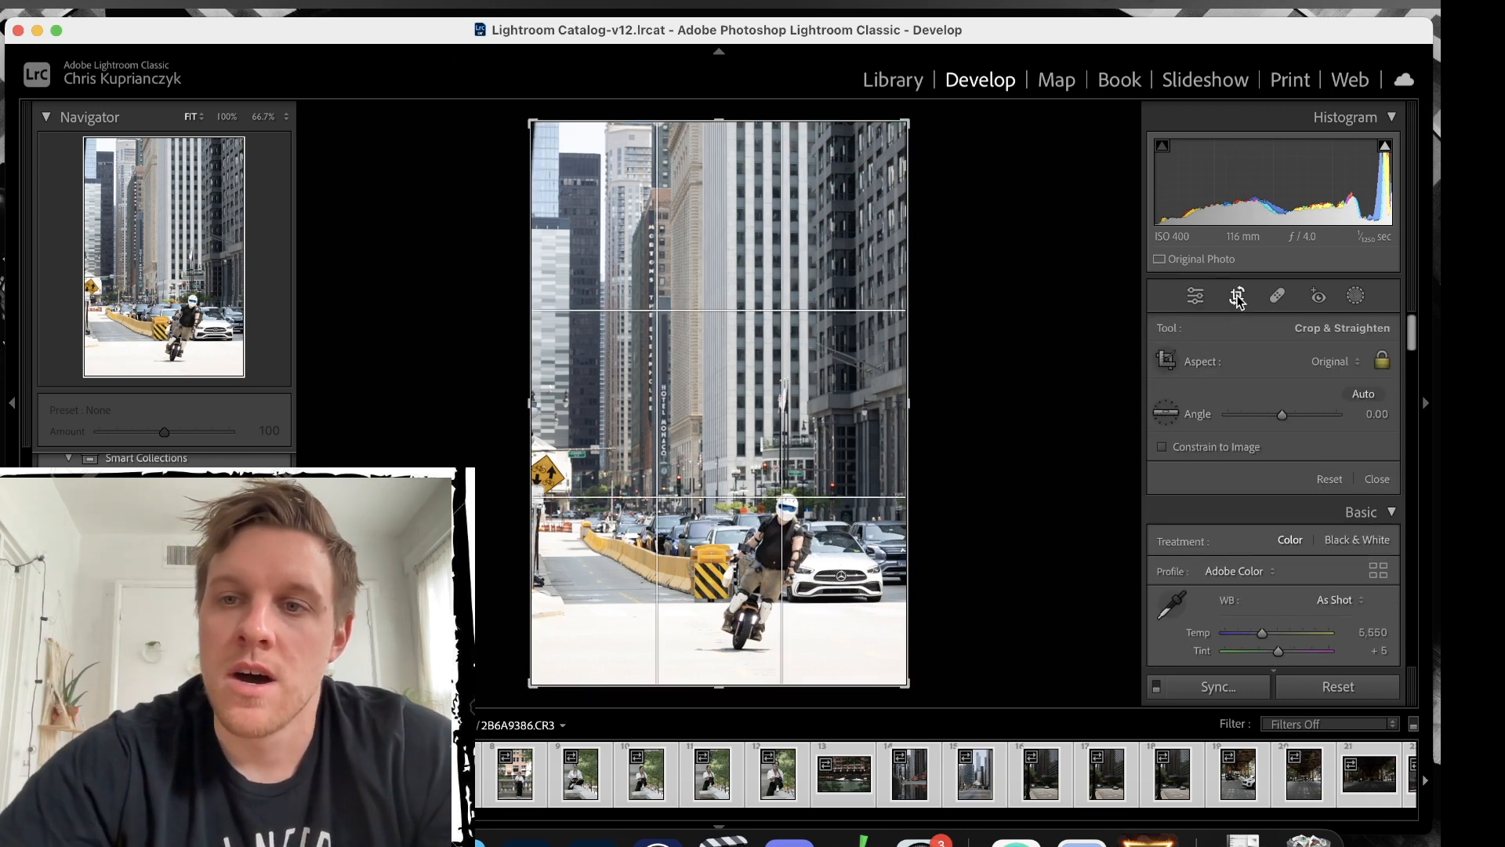
{"action": "left_click", "coordinate": [1275, 299]}
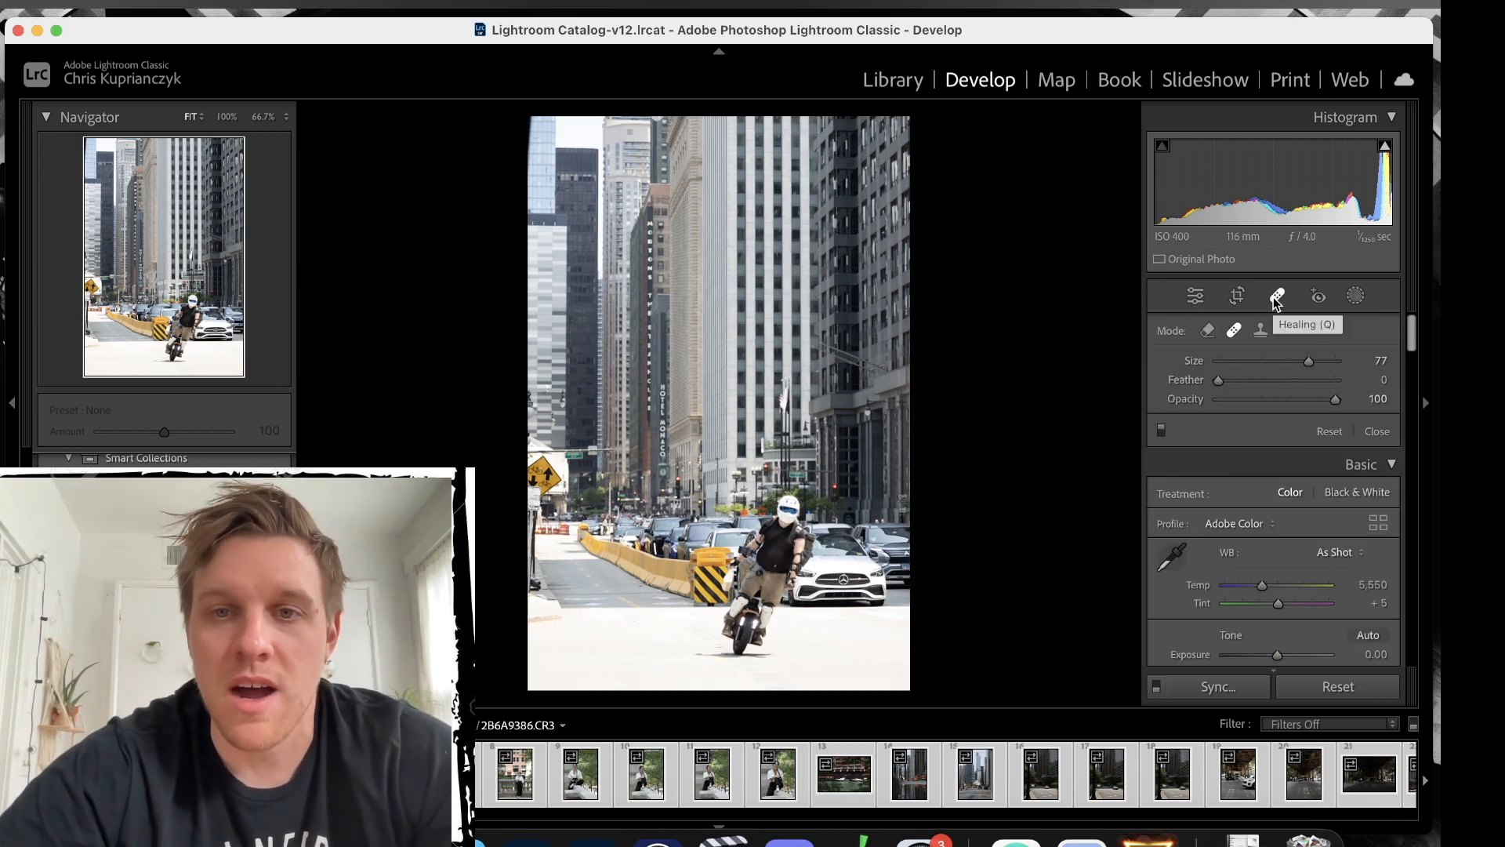
{"action": "left_click", "coordinate": [1320, 298]}
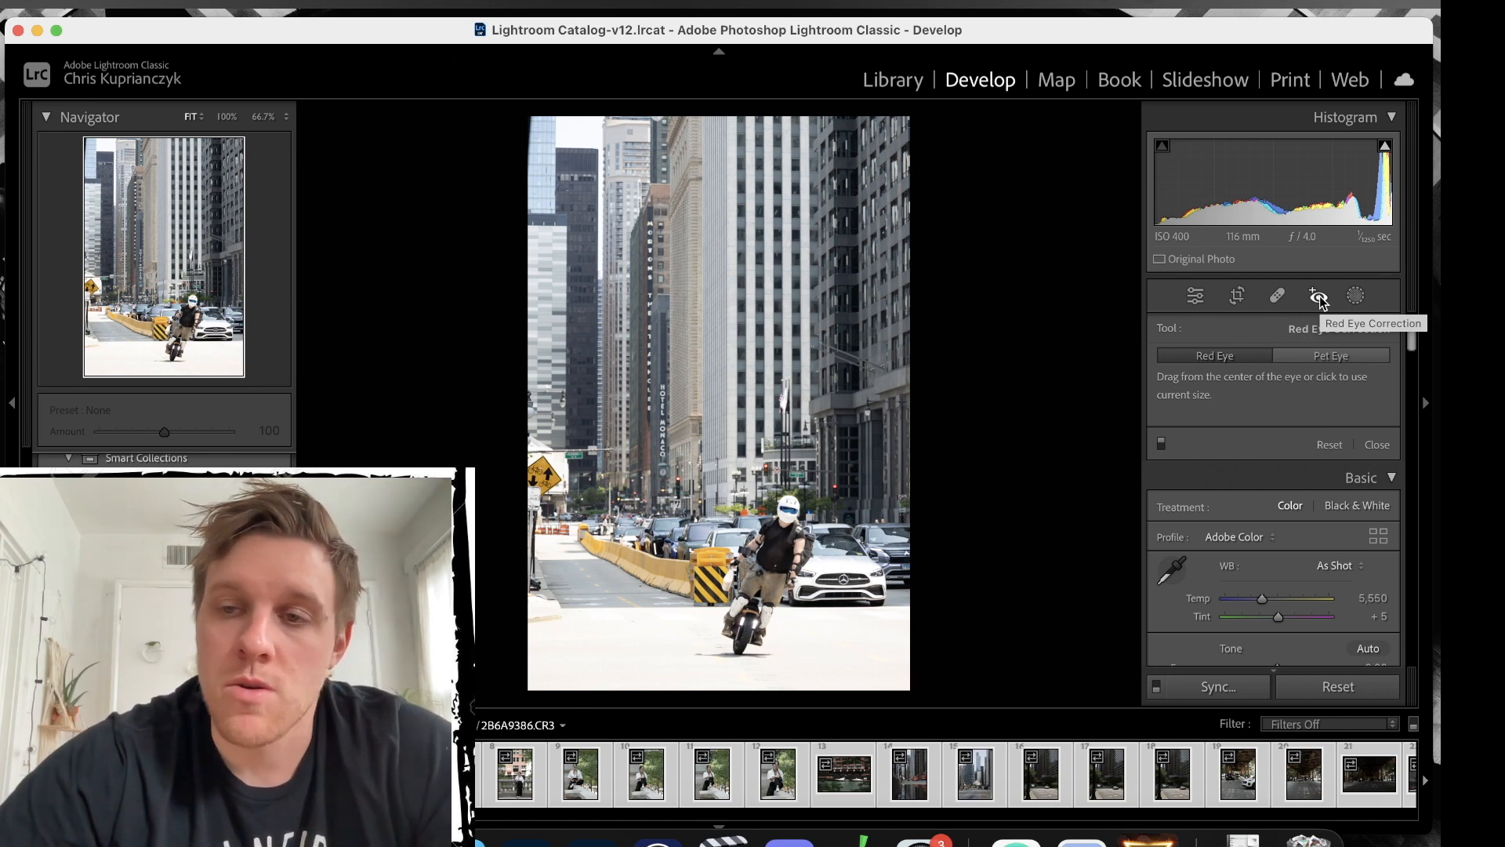
{"action": "left_click", "coordinate": [1356, 296]}
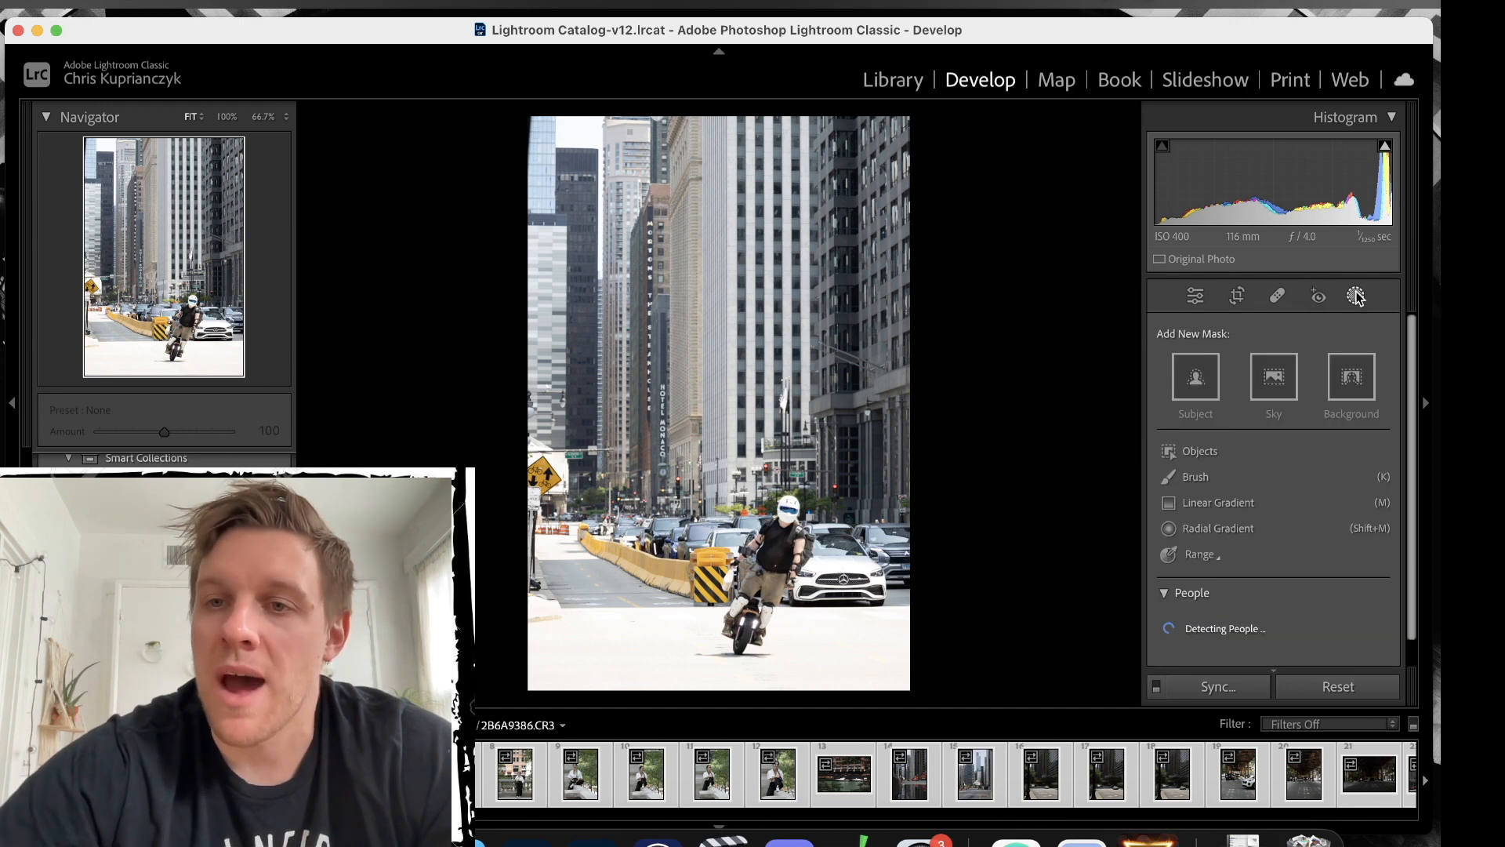
Crop the rider photo inward from its left edge at the original aspect ratio, cutting out the yellow road sign.
{"action": "left_click", "coordinate": [1237, 297]}
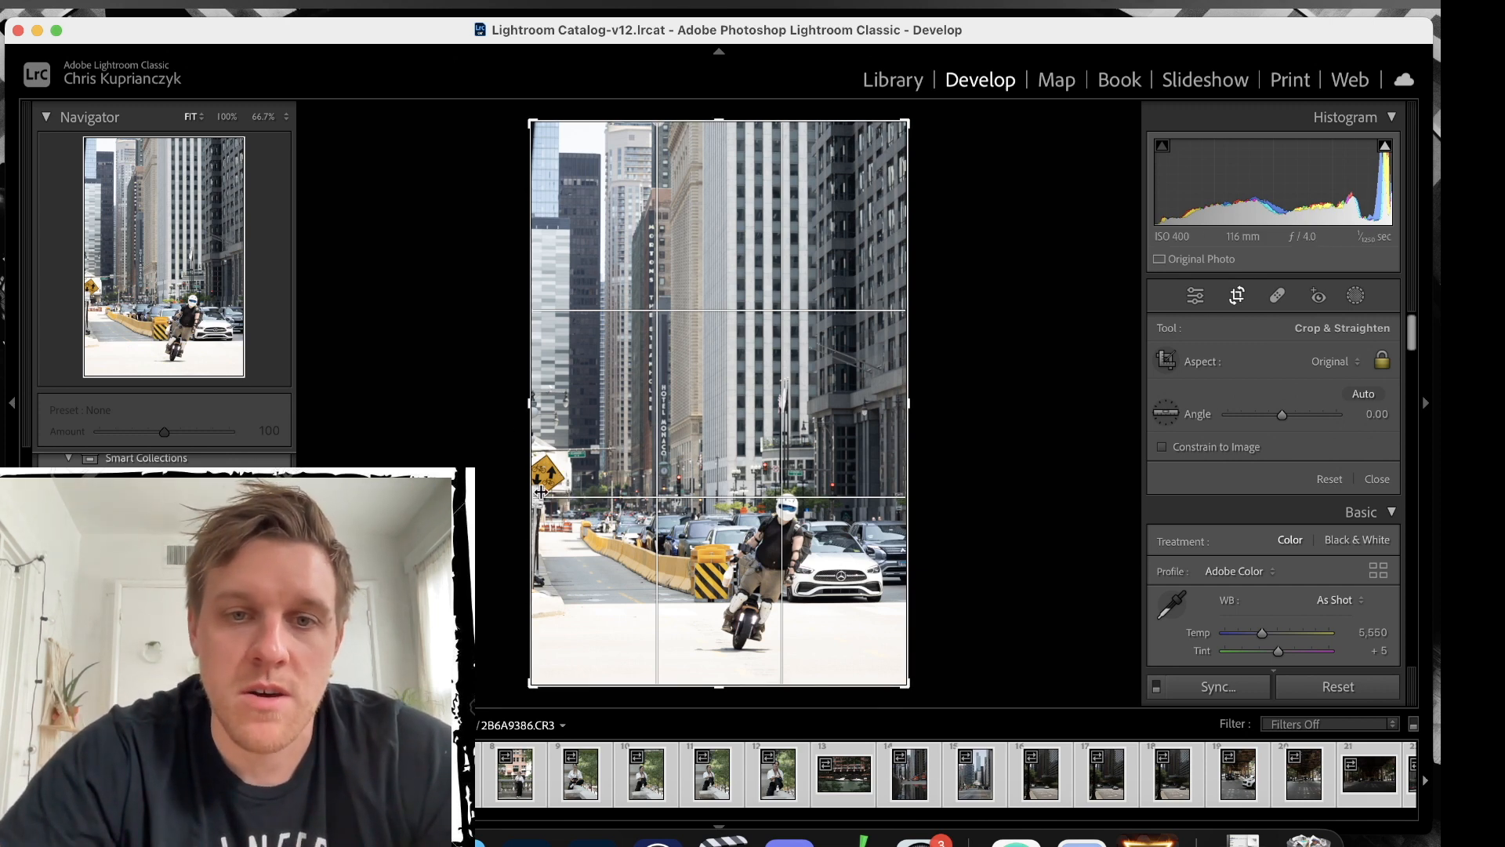
{"action": "left_click_drag", "start_coordinate": [514, 410], "coordinate": [543, 402]}
{"action": "left_click_drag", "start_coordinate": [544, 402], "coordinate": [614, 403]}
{"action": "key", "text": "Return"}
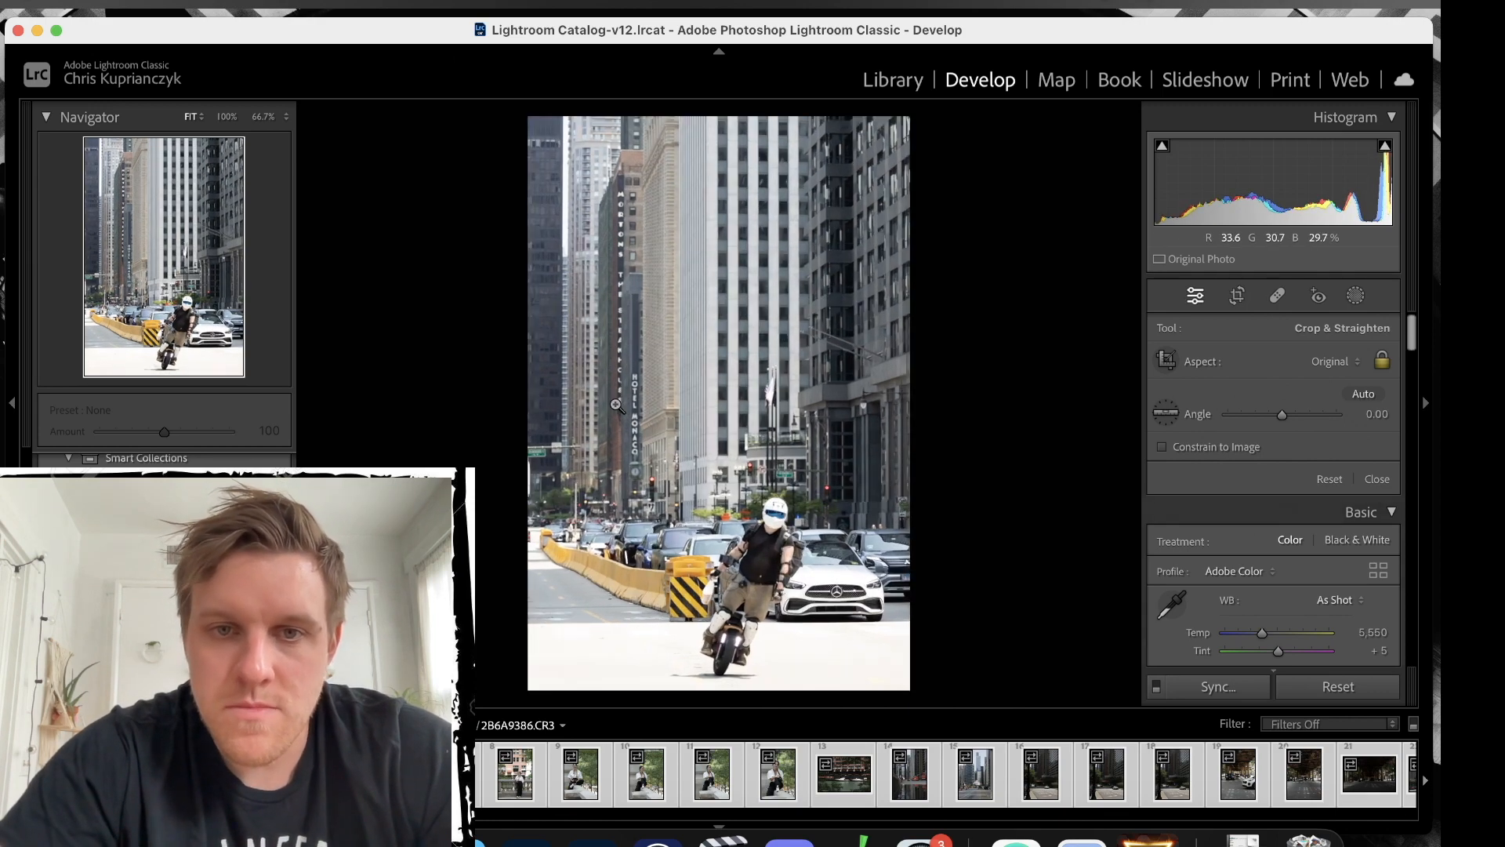
Compare the rider at 100% zoom in the cropped photo and in the next photo of the collection.
{"action": "left_click", "coordinate": [782, 532]}
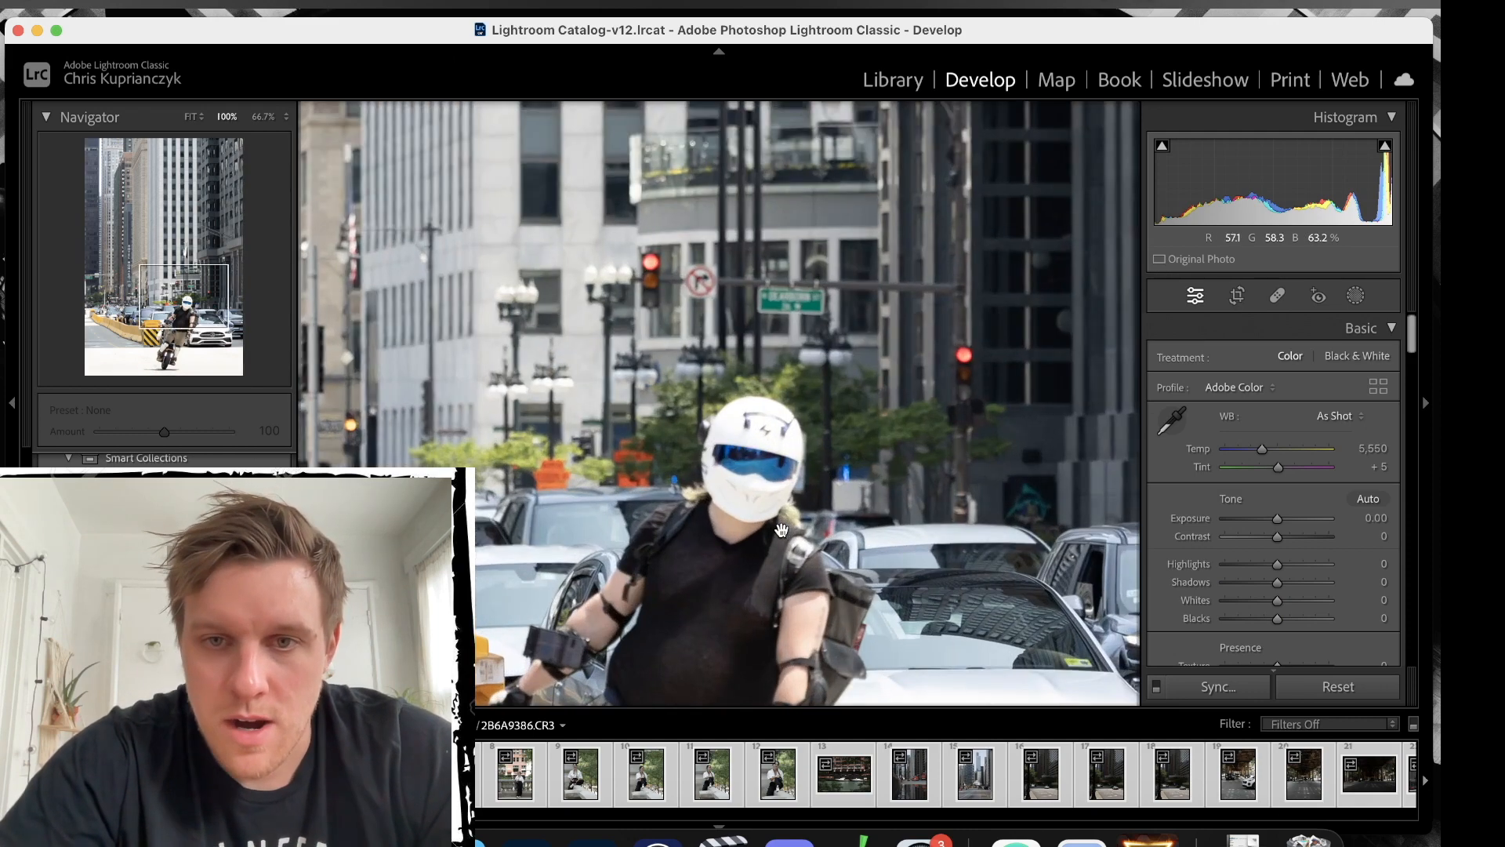
{"action": "left_click", "coordinate": [761, 470]}
{"action": "key", "text": "Right"}
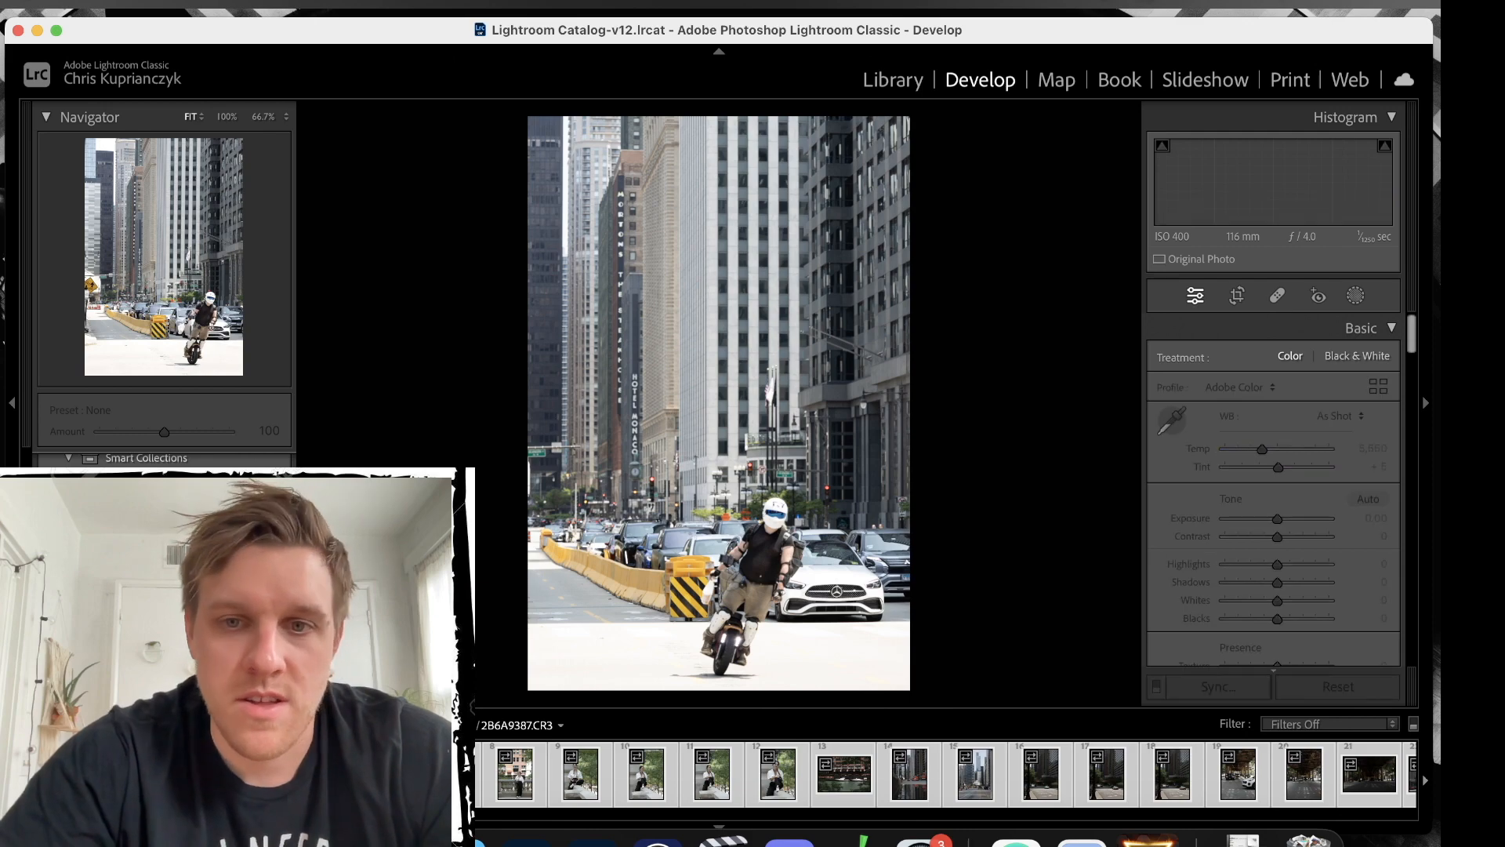
{"action": "left_click", "coordinate": [813, 513]}
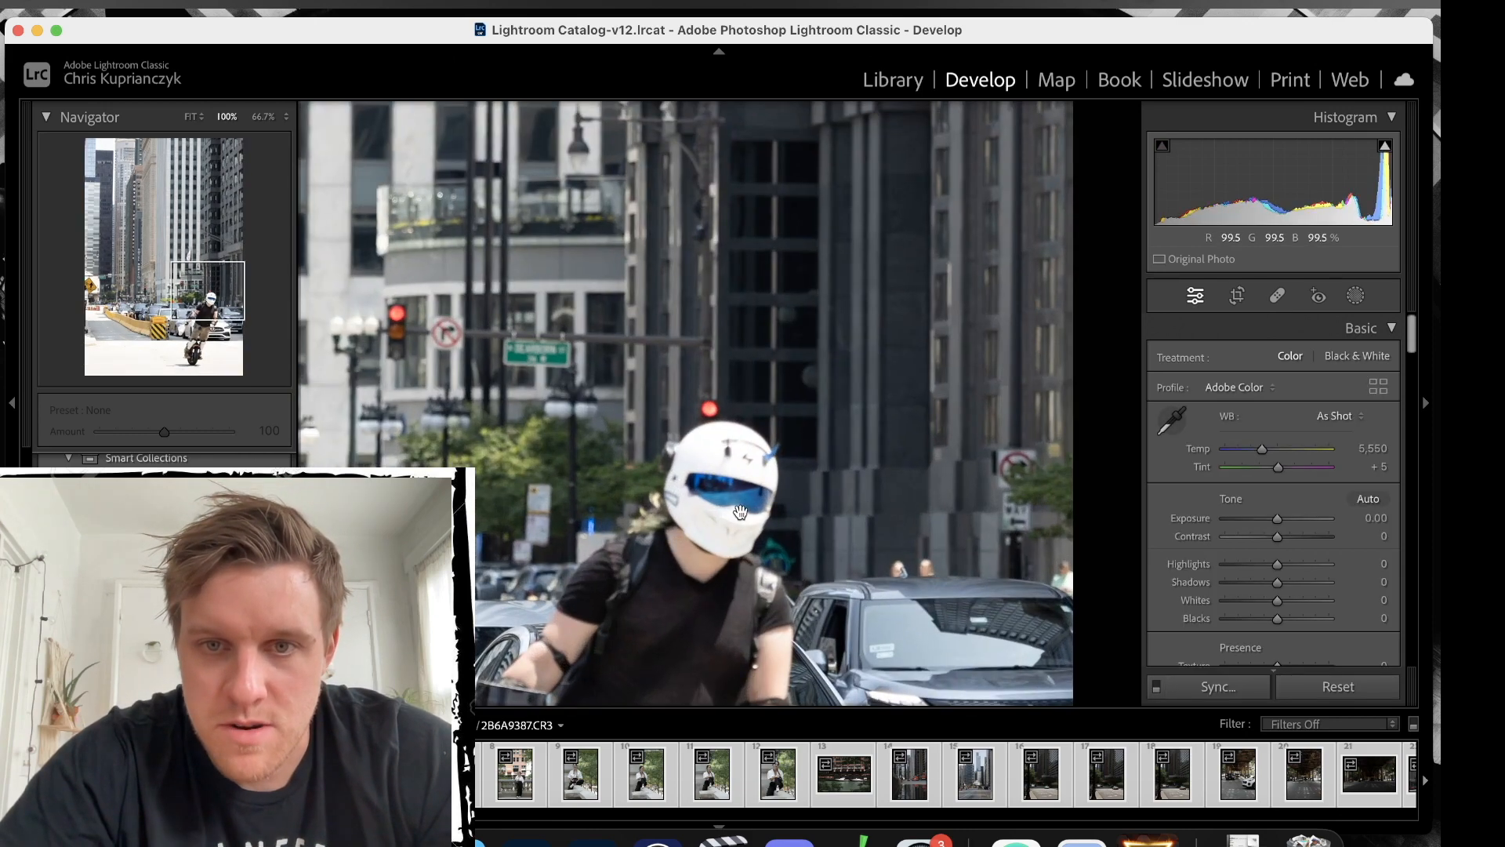
Return to the cropped rider photo at full view and straighten its crop by an angle of 0.26.
{"action": "key", "text": "Left"}
{"action": "left_click", "coordinate": [740, 511]}
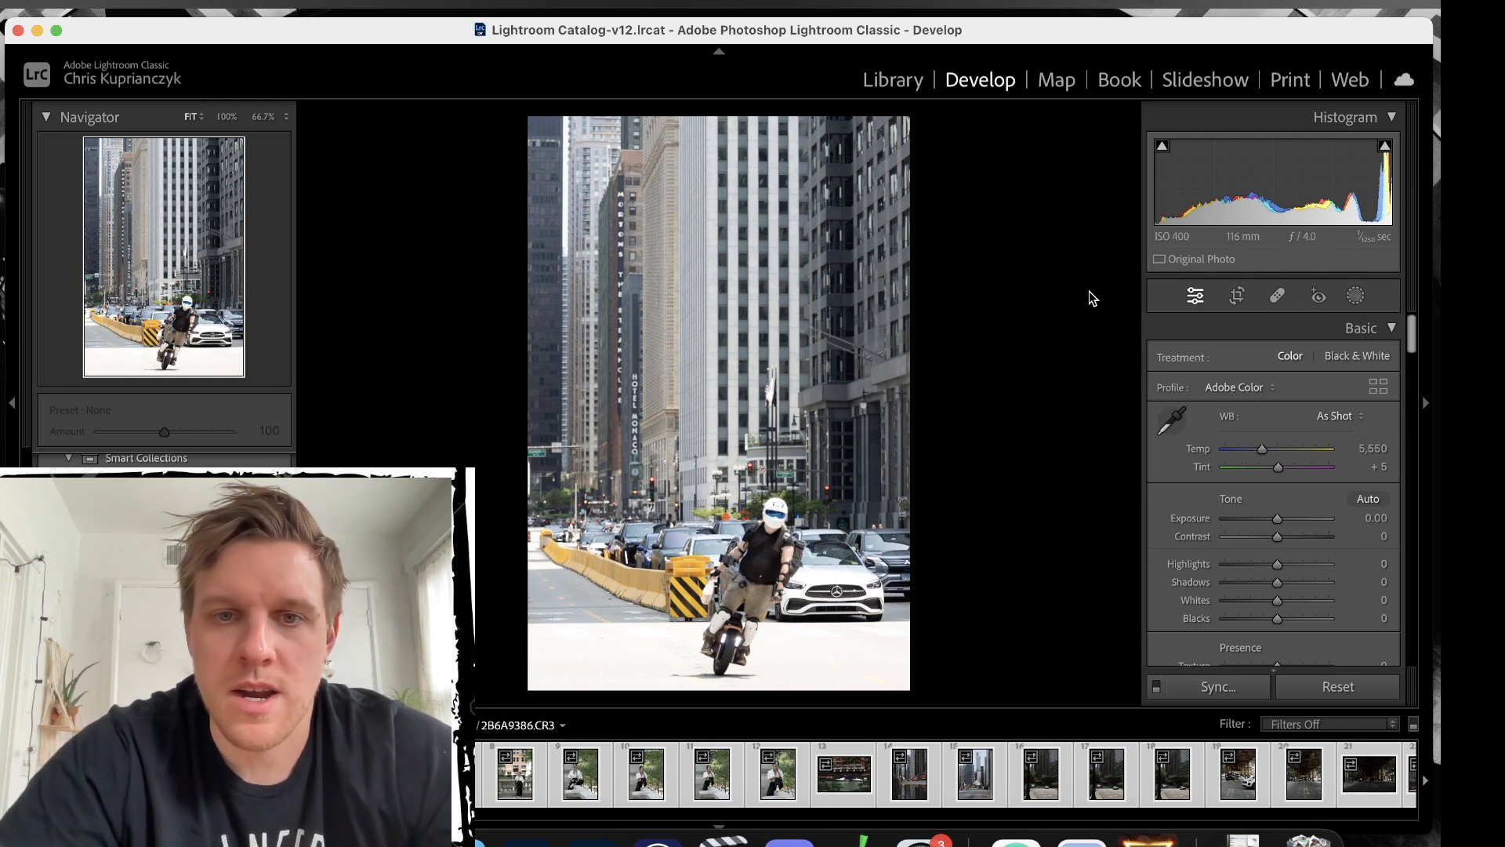
{"action": "key", "text": "r"}
{"action": "left_click_drag", "start_coordinate": [1005, 351], "coordinate": [1004, 350]}
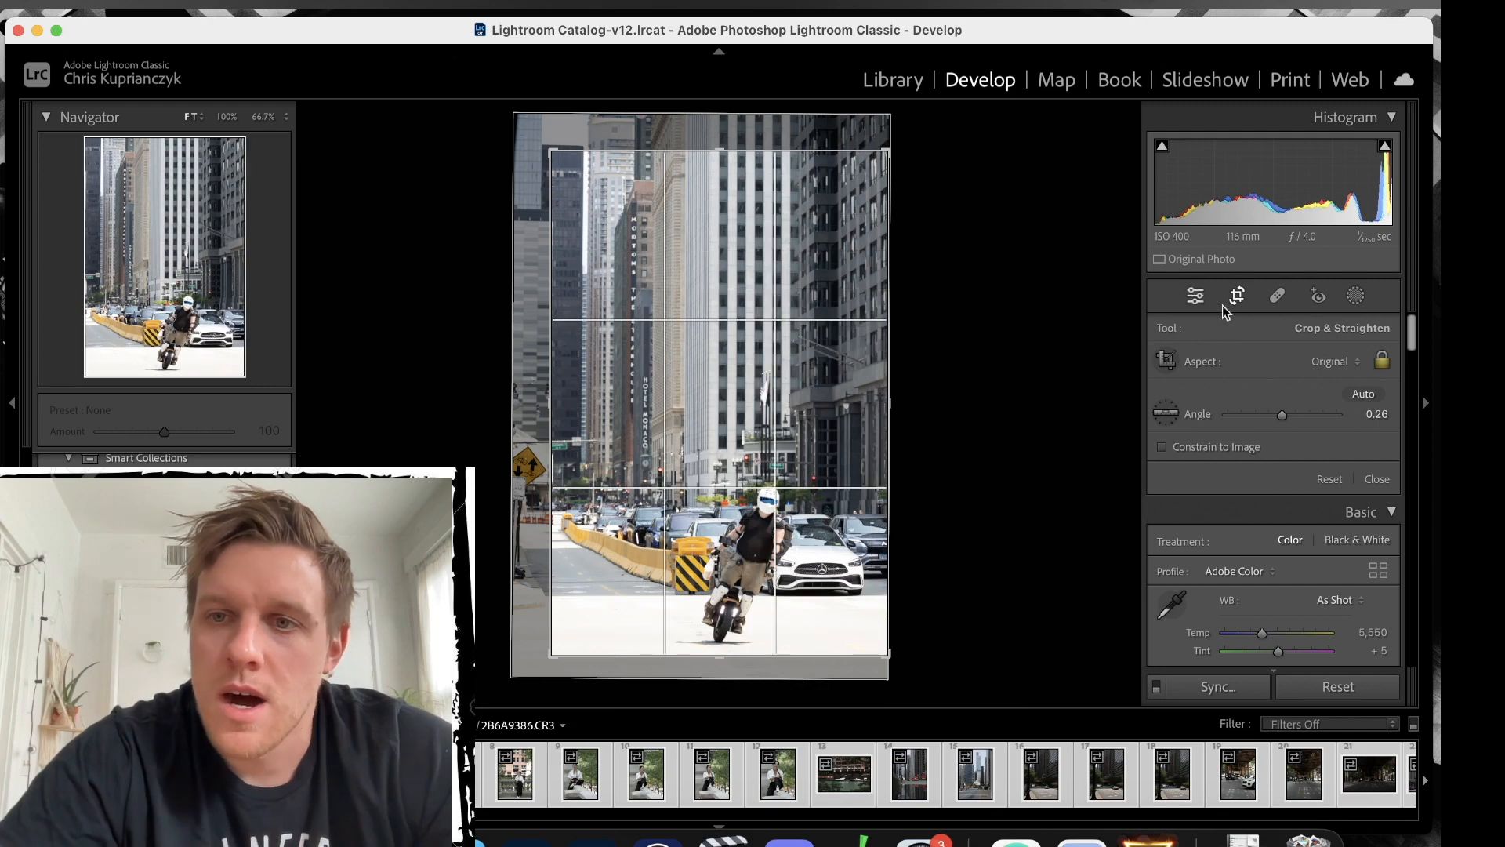
{"action": "left_click", "coordinate": [1236, 298]}
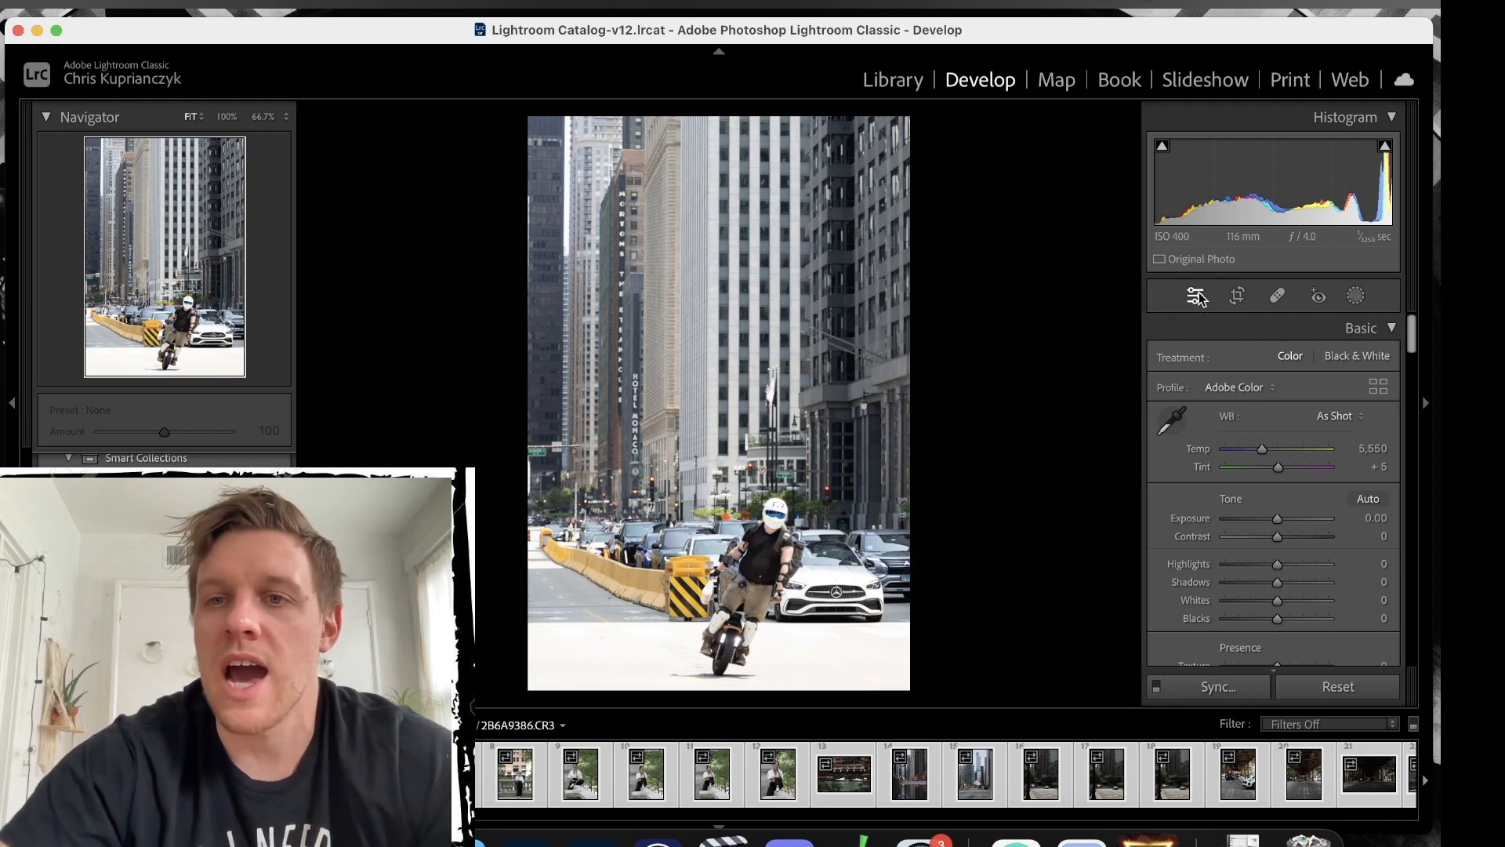
Correct the buildings' perspective with the Vertical Upright transform, comparing it with Upright off.
{"action": "scroll", "coordinate": [1210, 481], "scroll_direction": "down", "scroll_amount": 5}
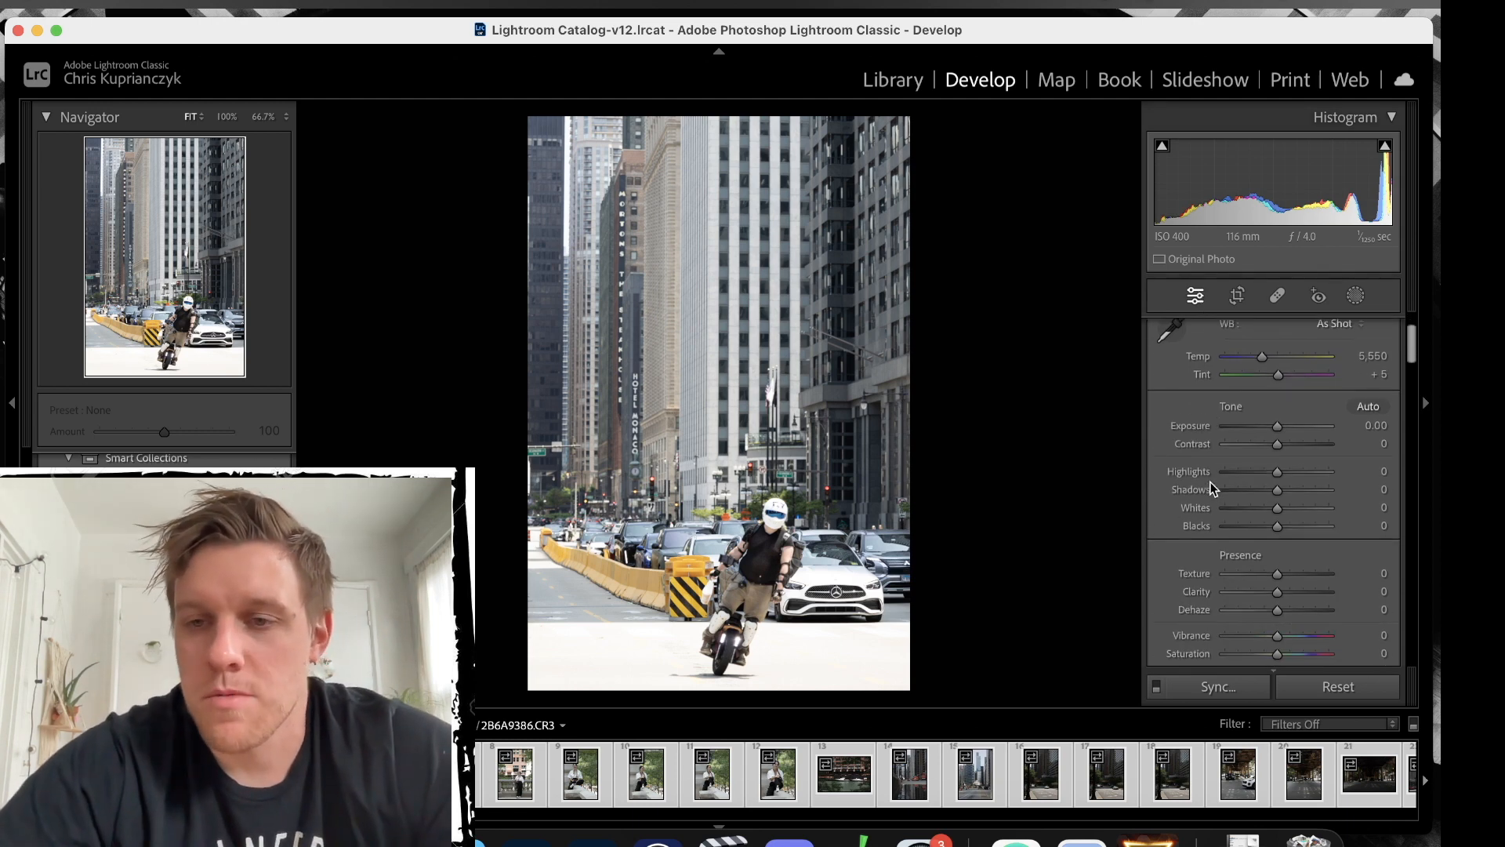
{"action": "scroll", "coordinate": [1211, 482], "scroll_direction": "down", "scroll_amount": 15}
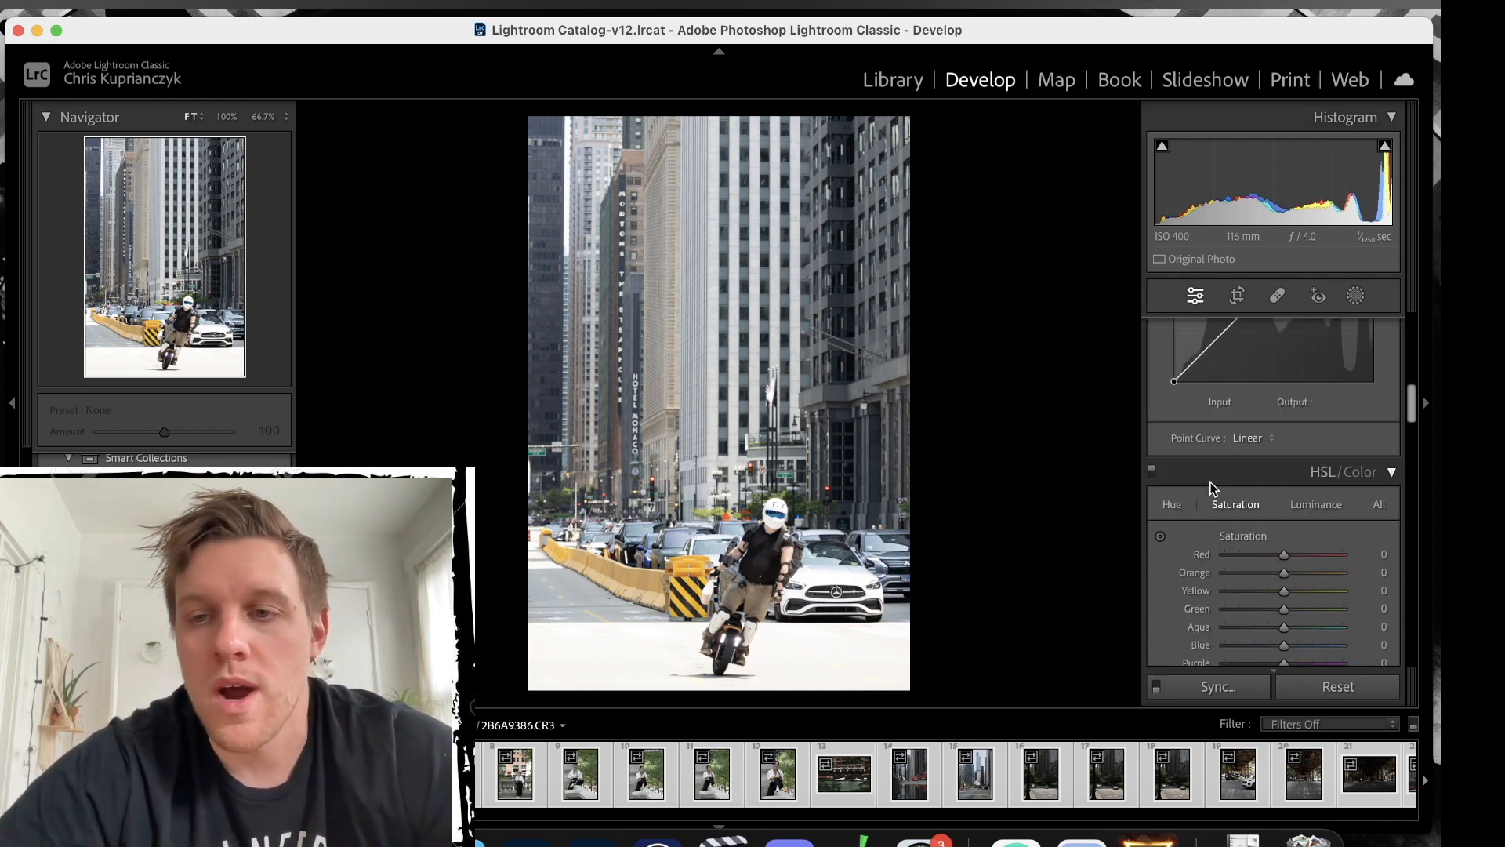
{"action": "scroll", "coordinate": [1210, 481], "scroll_direction": "down", "scroll_amount": 6}
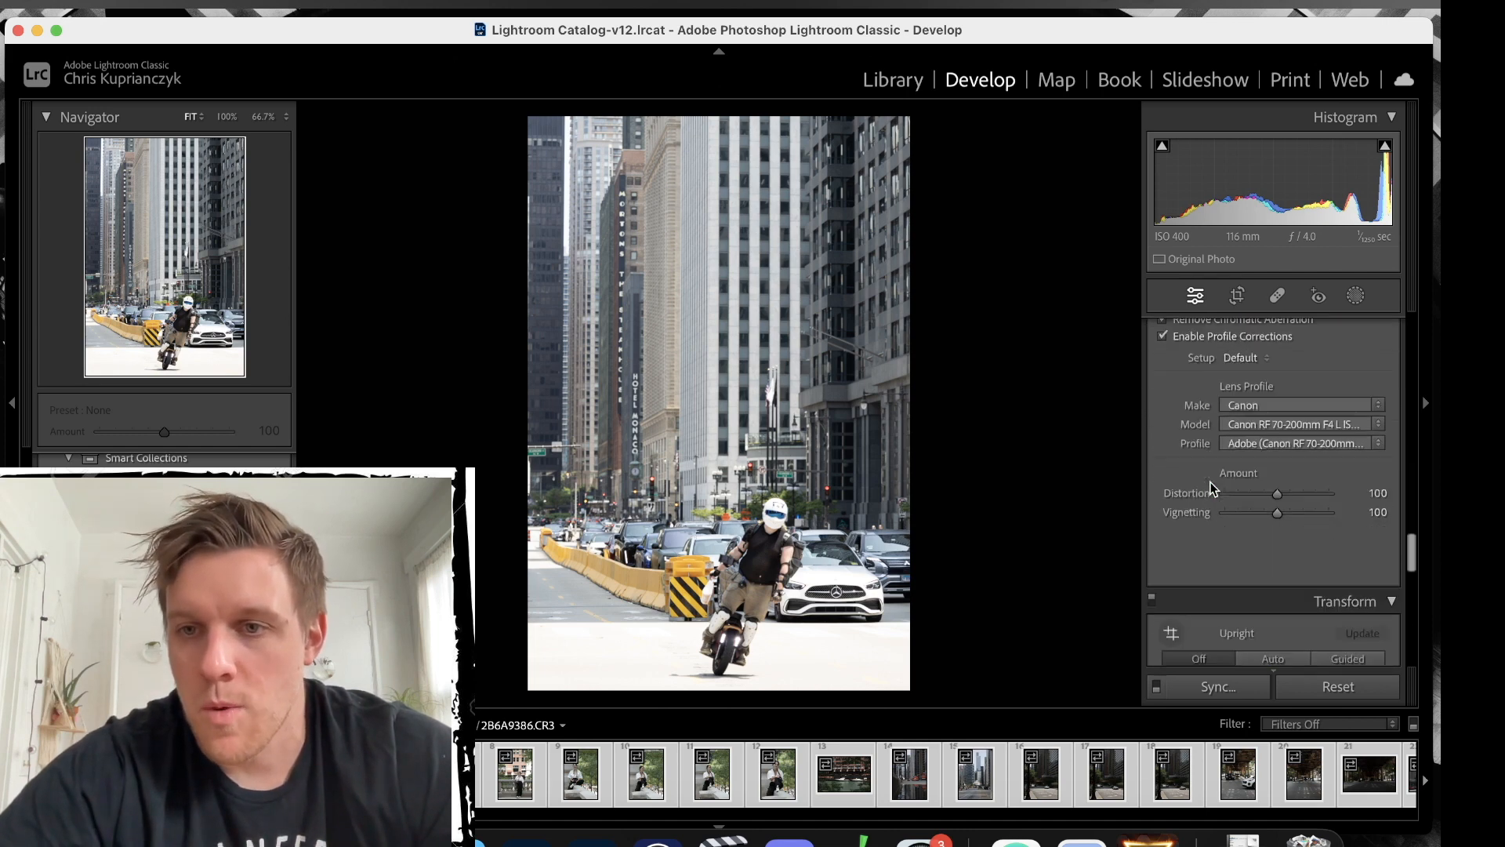
{"action": "scroll", "coordinate": [1211, 482], "scroll_direction": "up", "scroll_amount": 1}
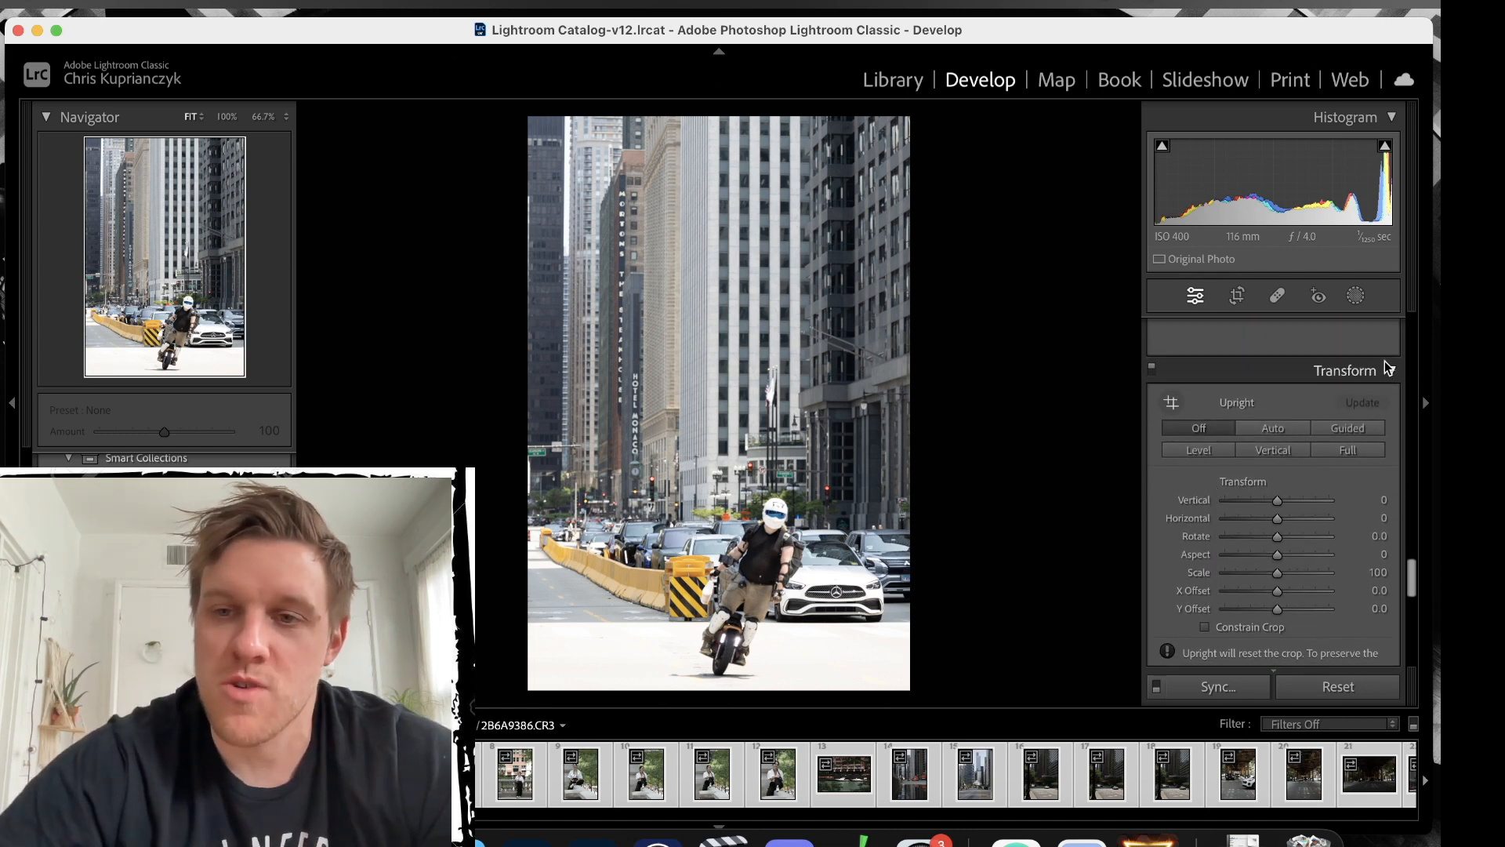
{"action": "left_click", "coordinate": [1245, 450]}
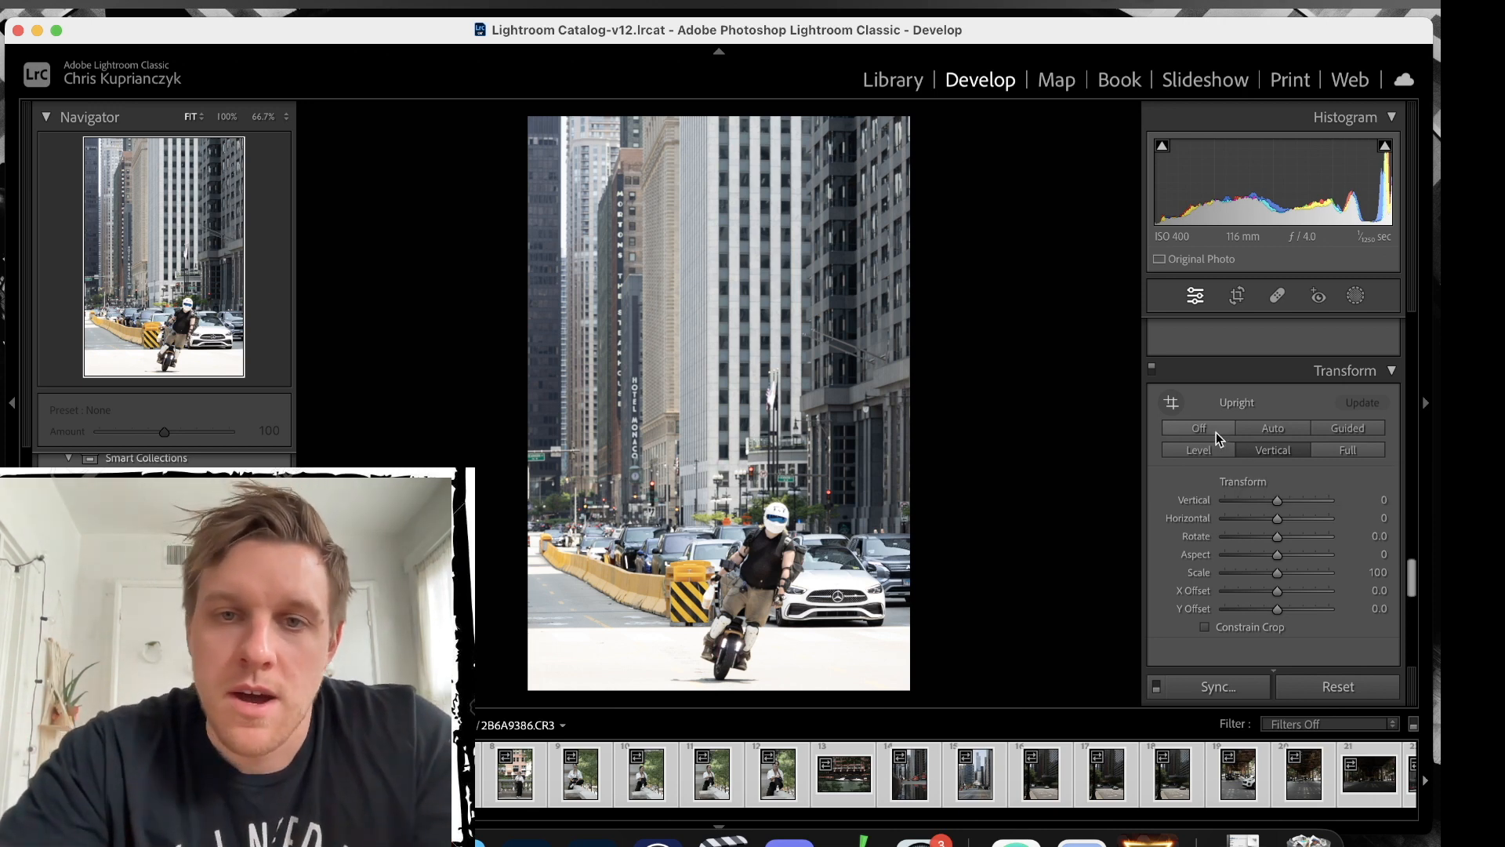
{"action": "left_click", "coordinate": [1216, 431]}
{"action": "left_click", "coordinate": [1257, 450]}
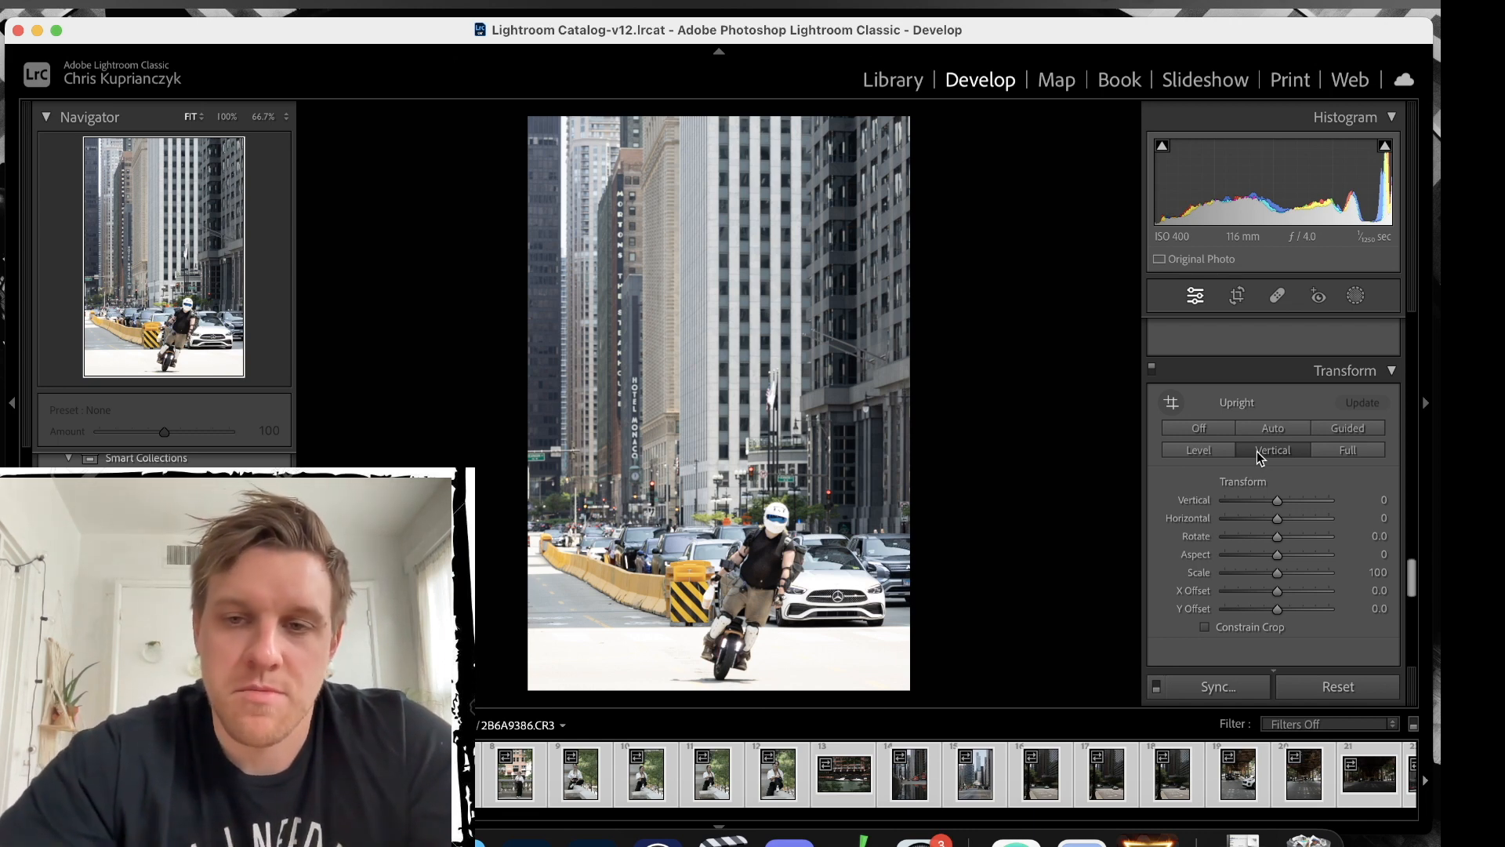
{"action": "scroll", "coordinate": [1257, 450], "scroll_direction": "up", "scroll_amount": 10}
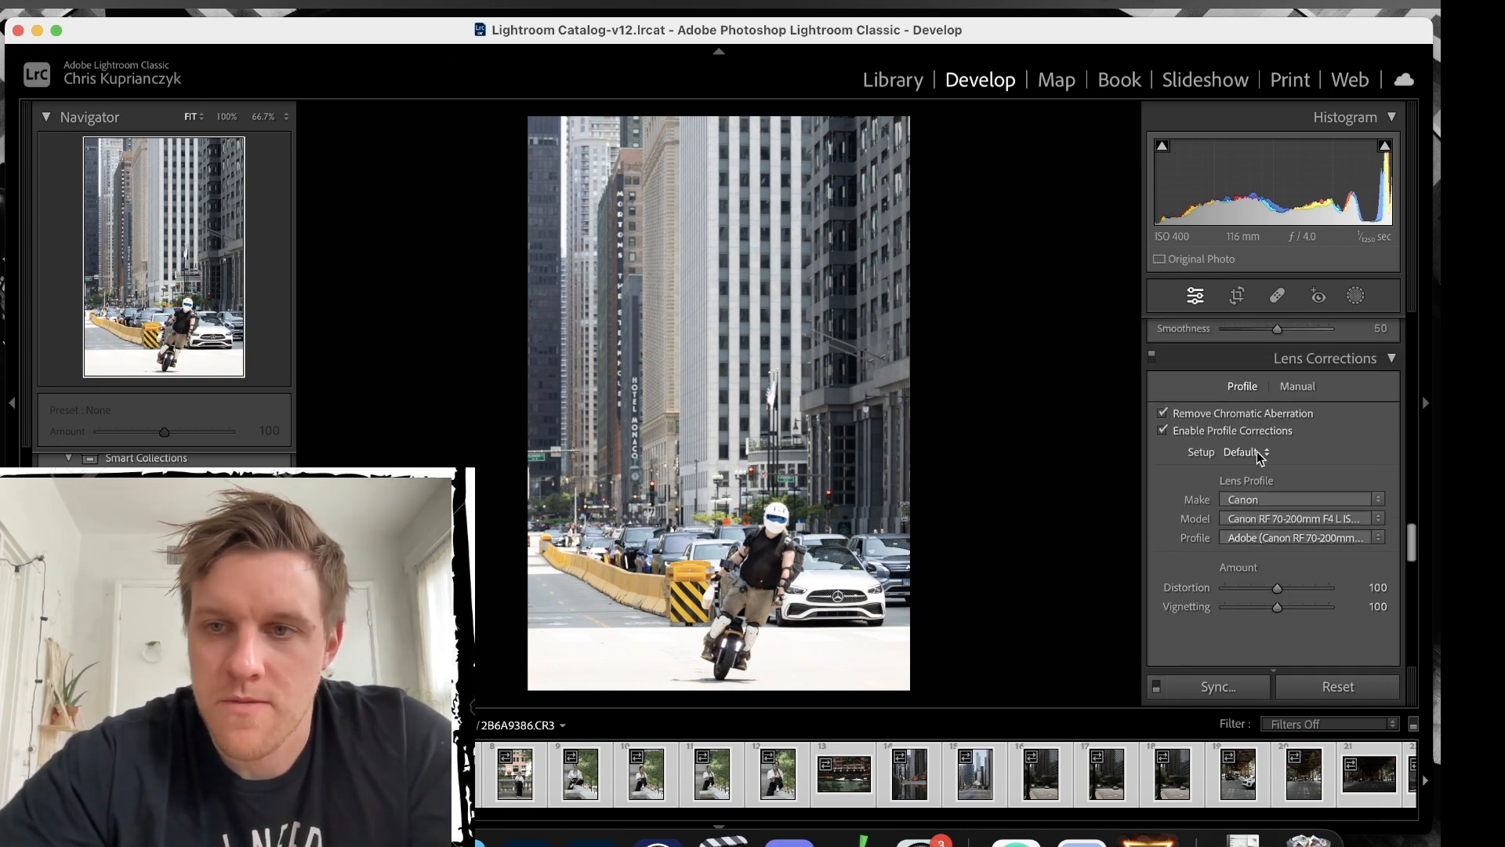
{"action": "scroll", "coordinate": [1257, 458], "scroll_direction": "up", "scroll_amount": 10}
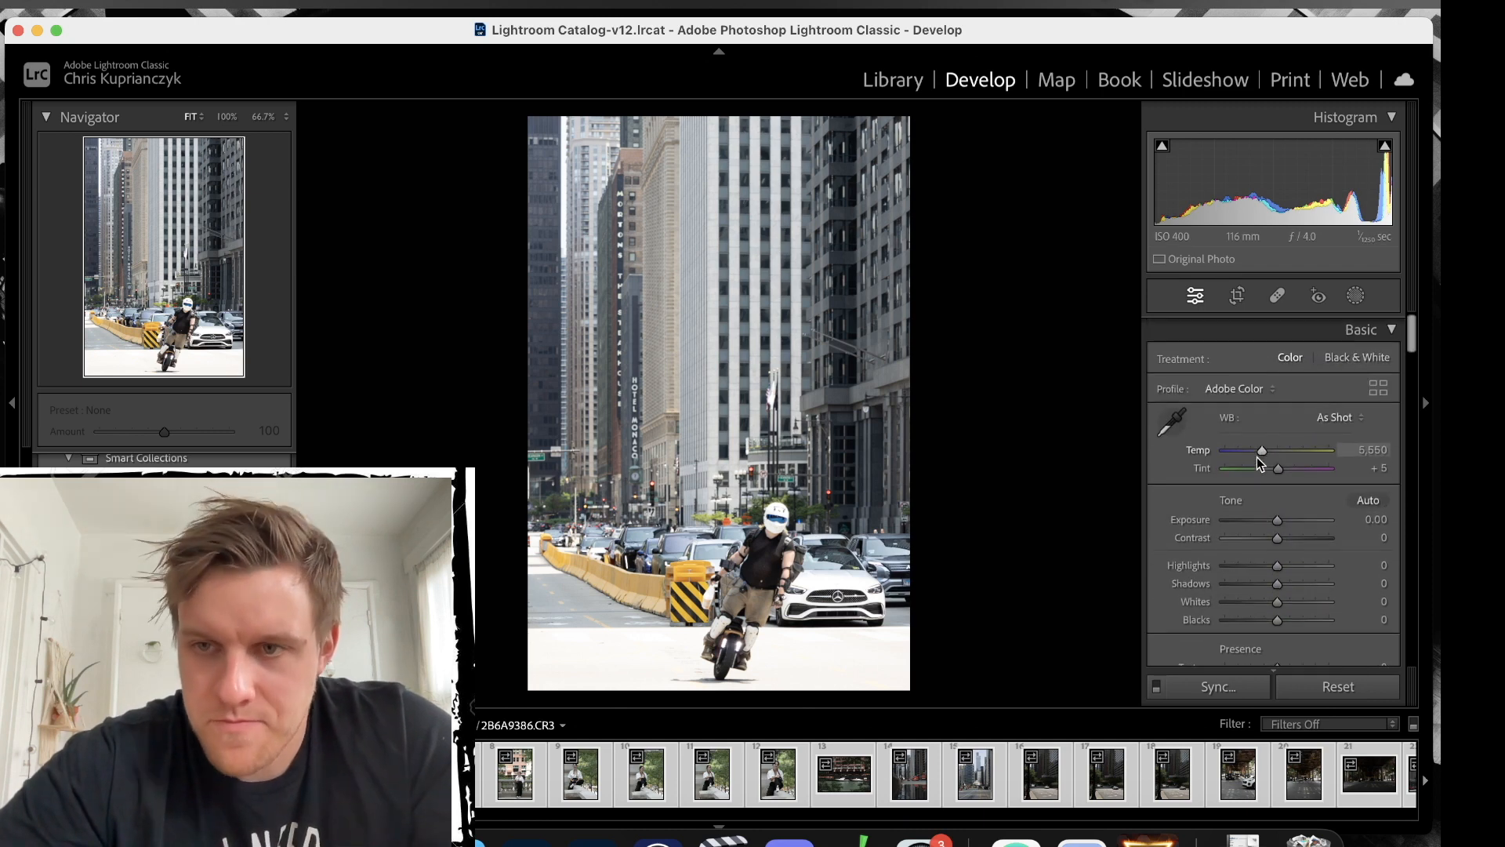
{"action": "scroll", "coordinate": [1258, 461], "scroll_direction": "down", "scroll_amount": 4}
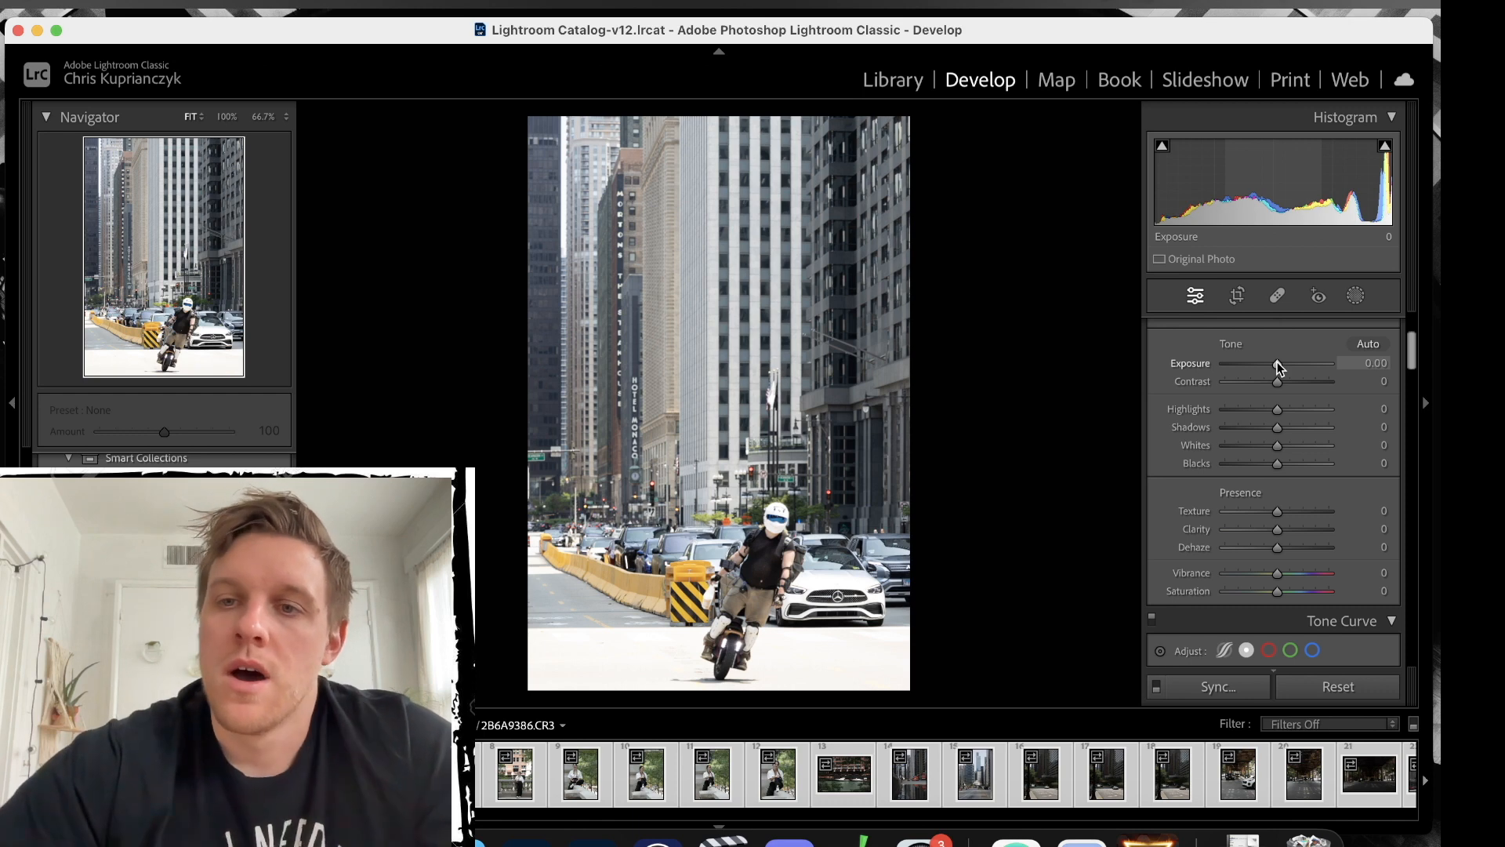
{"action": "scroll", "coordinate": [1278, 366], "scroll_direction": "up", "scroll_amount": 5}
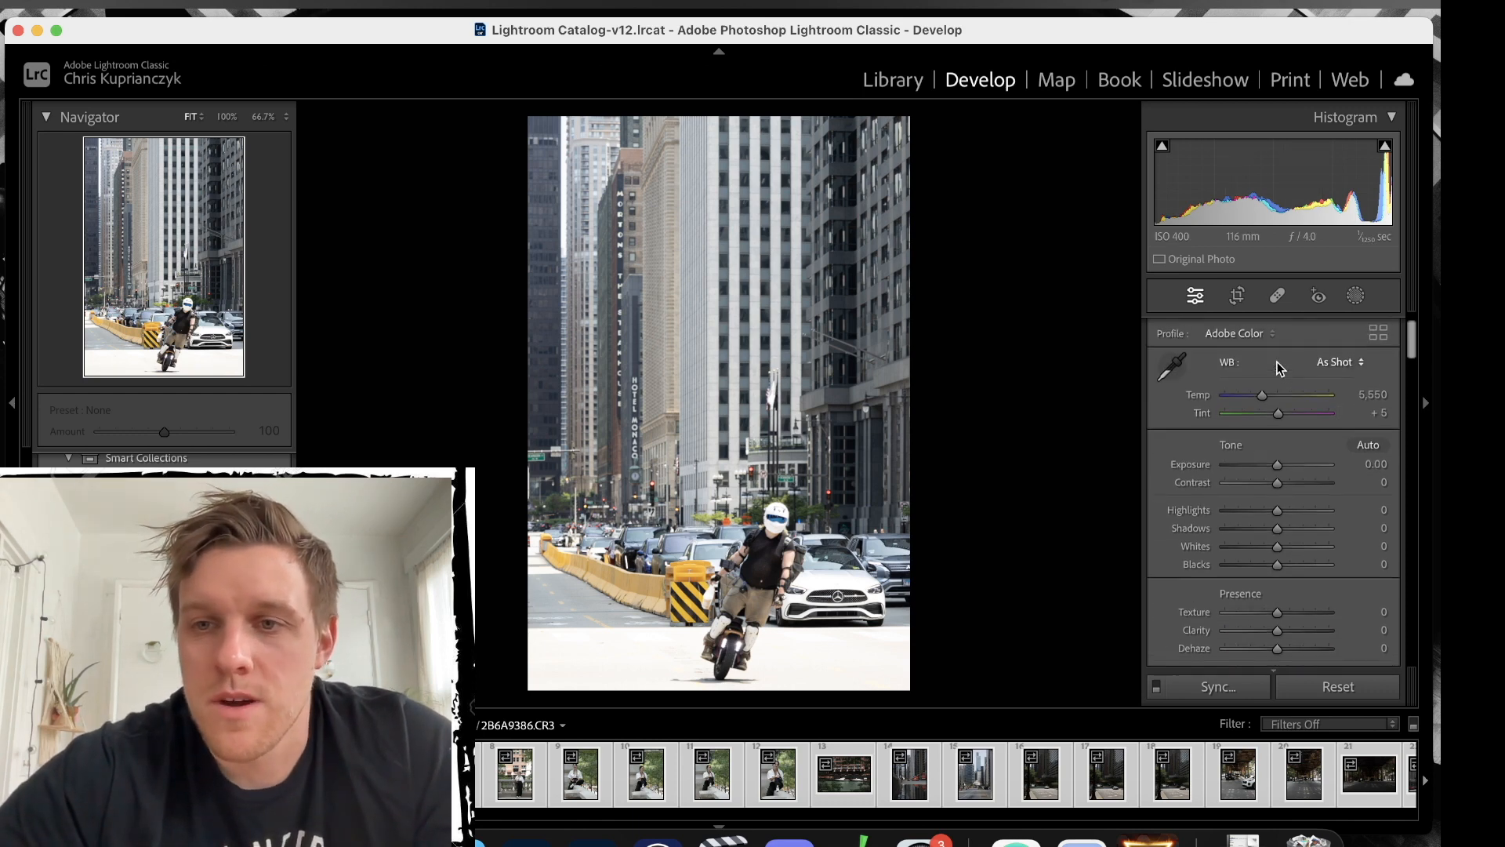
{"action": "scroll", "coordinate": [1276, 361], "scroll_direction": "down", "scroll_amount": 10}
{"action": "scroll", "coordinate": [1276, 361], "scroll_direction": "up", "scroll_amount": 10}
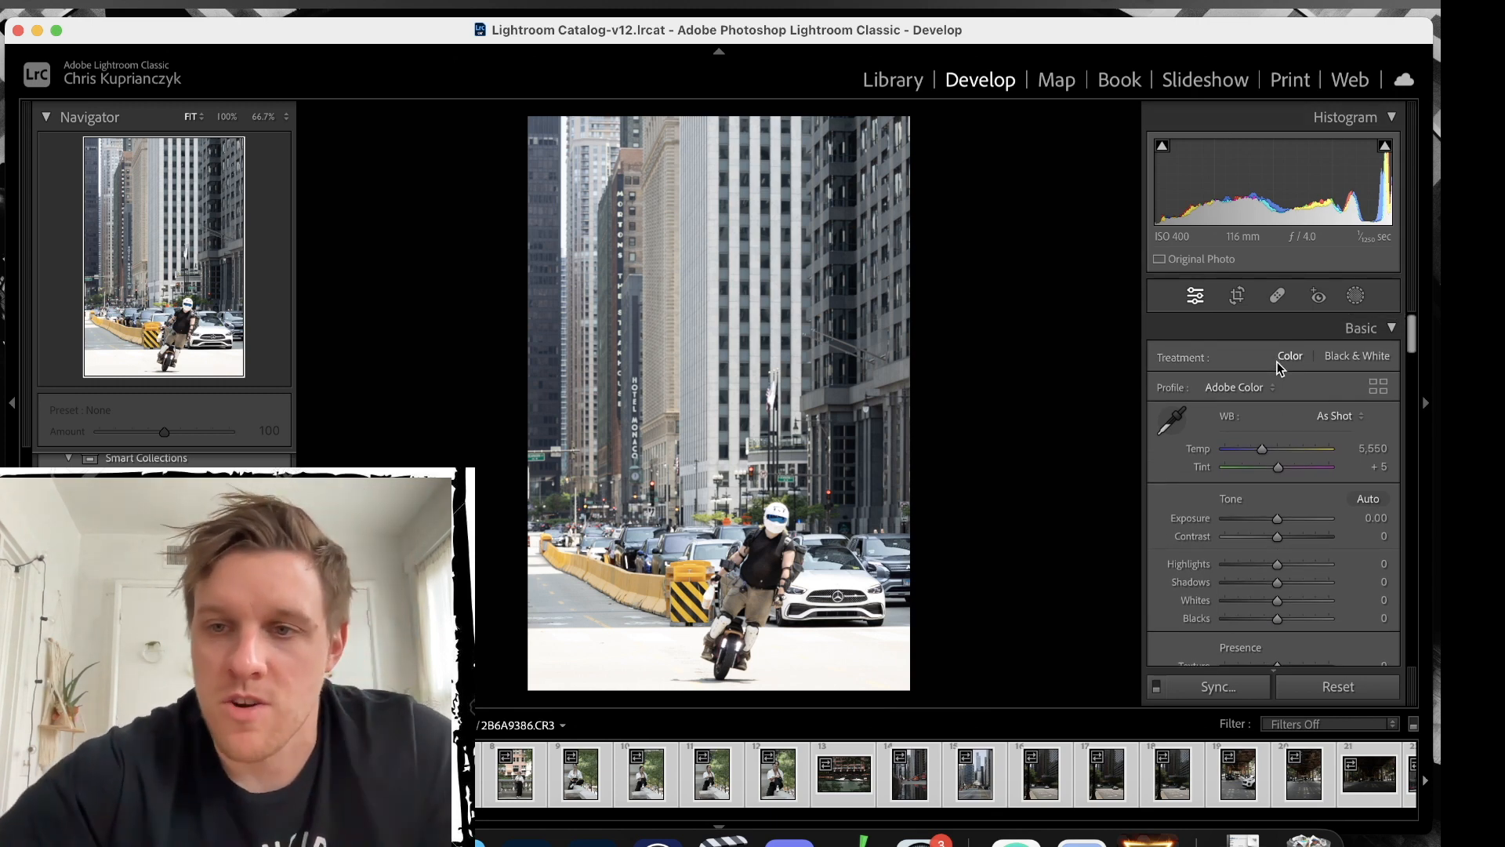
Try white balance temperatures of 3,624 and 16,742 on the rider photo, and reset the temperature.
{"action": "scroll", "coordinate": [1283, 462], "scroll_direction": "down", "scroll_amount": 3}
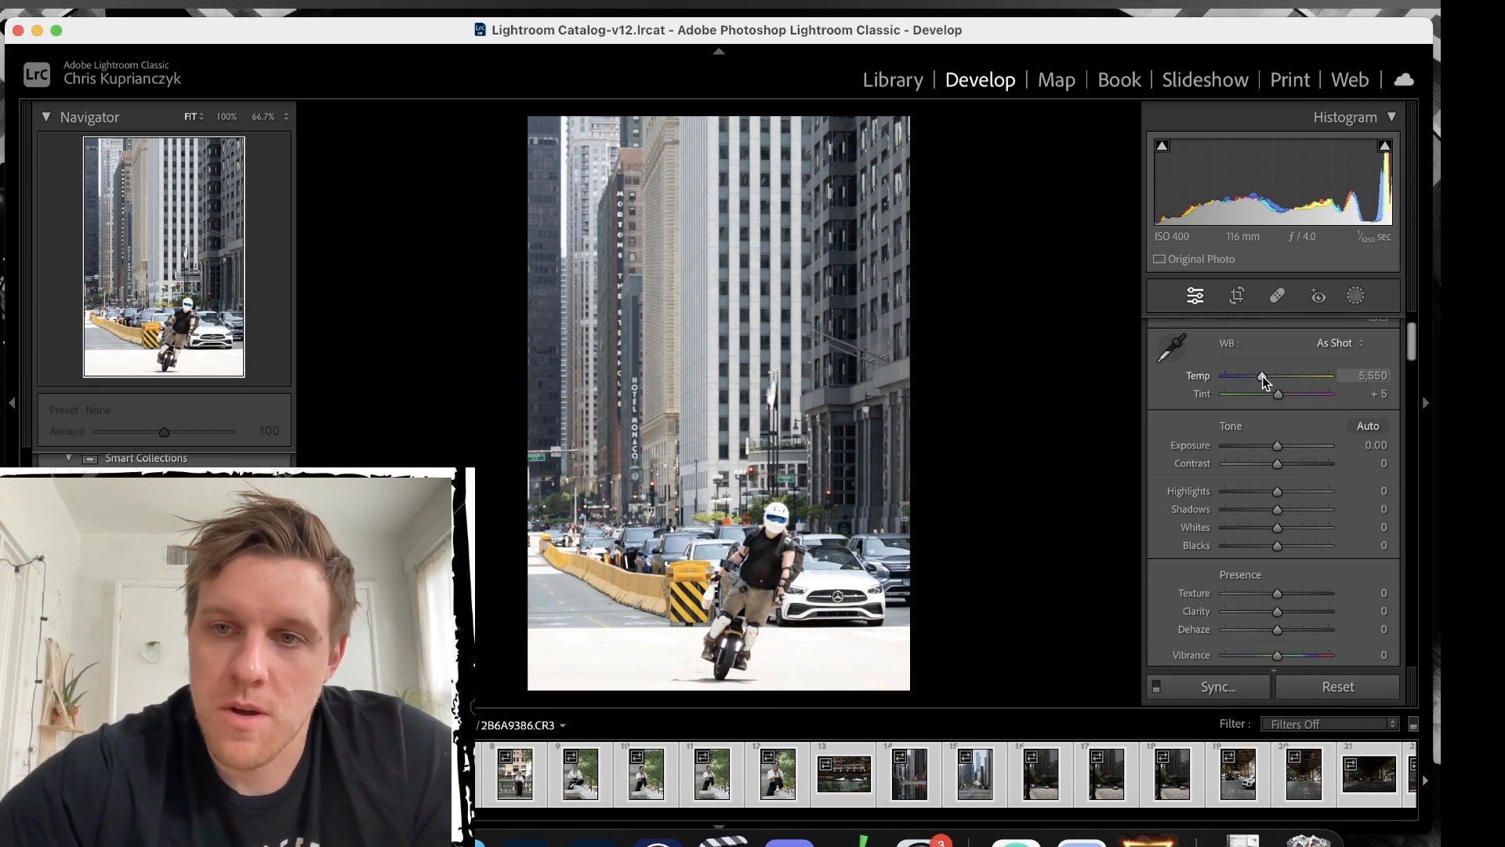
{"action": "left_click_drag", "start_coordinate": [1262, 374], "coordinate": [1241, 383]}
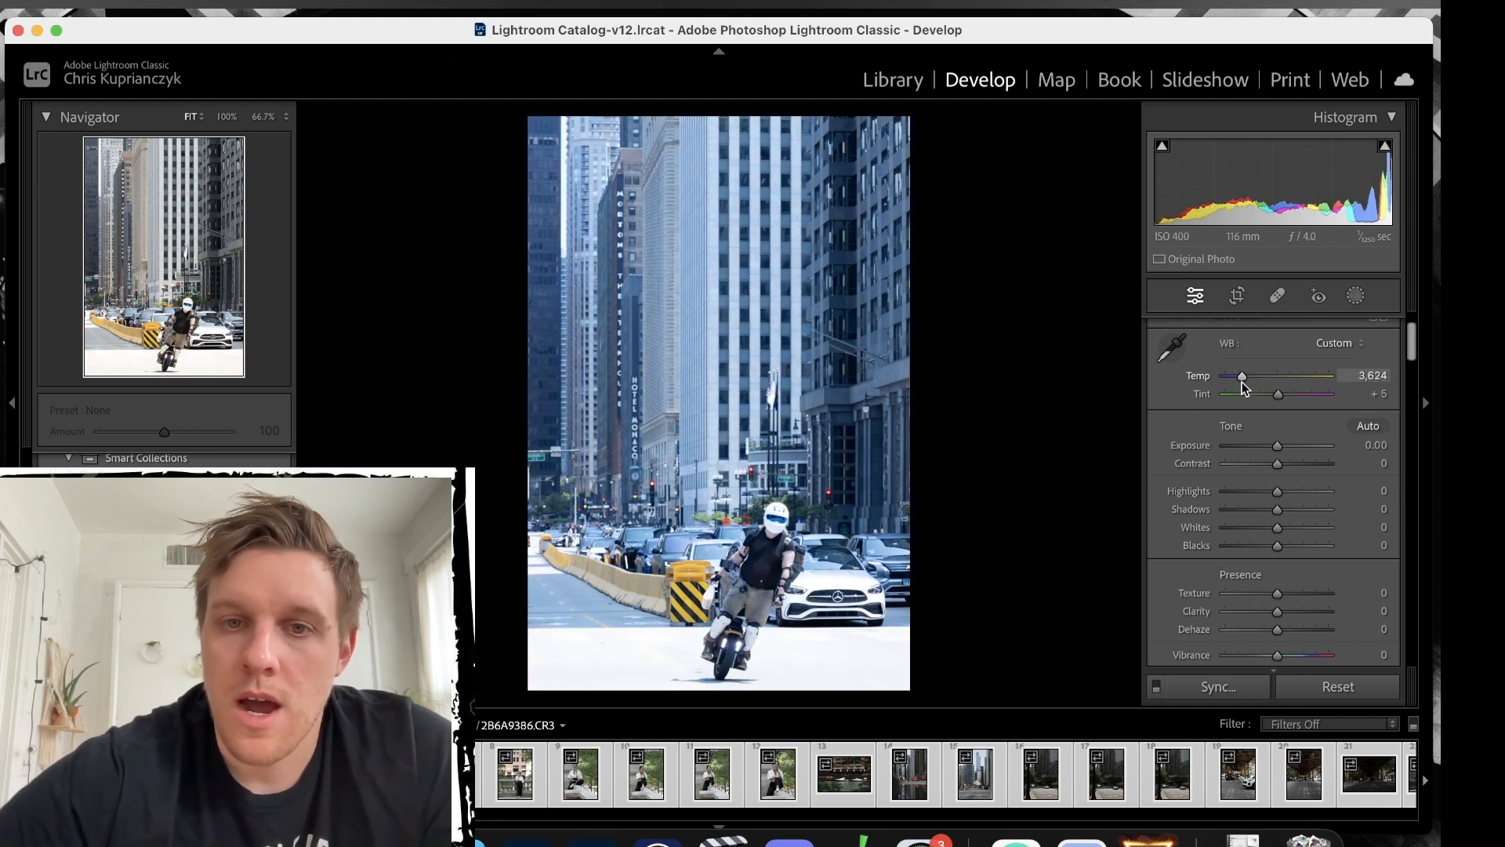
{"action": "left_click_drag", "start_coordinate": [1242, 383], "coordinate": [1312, 387]}
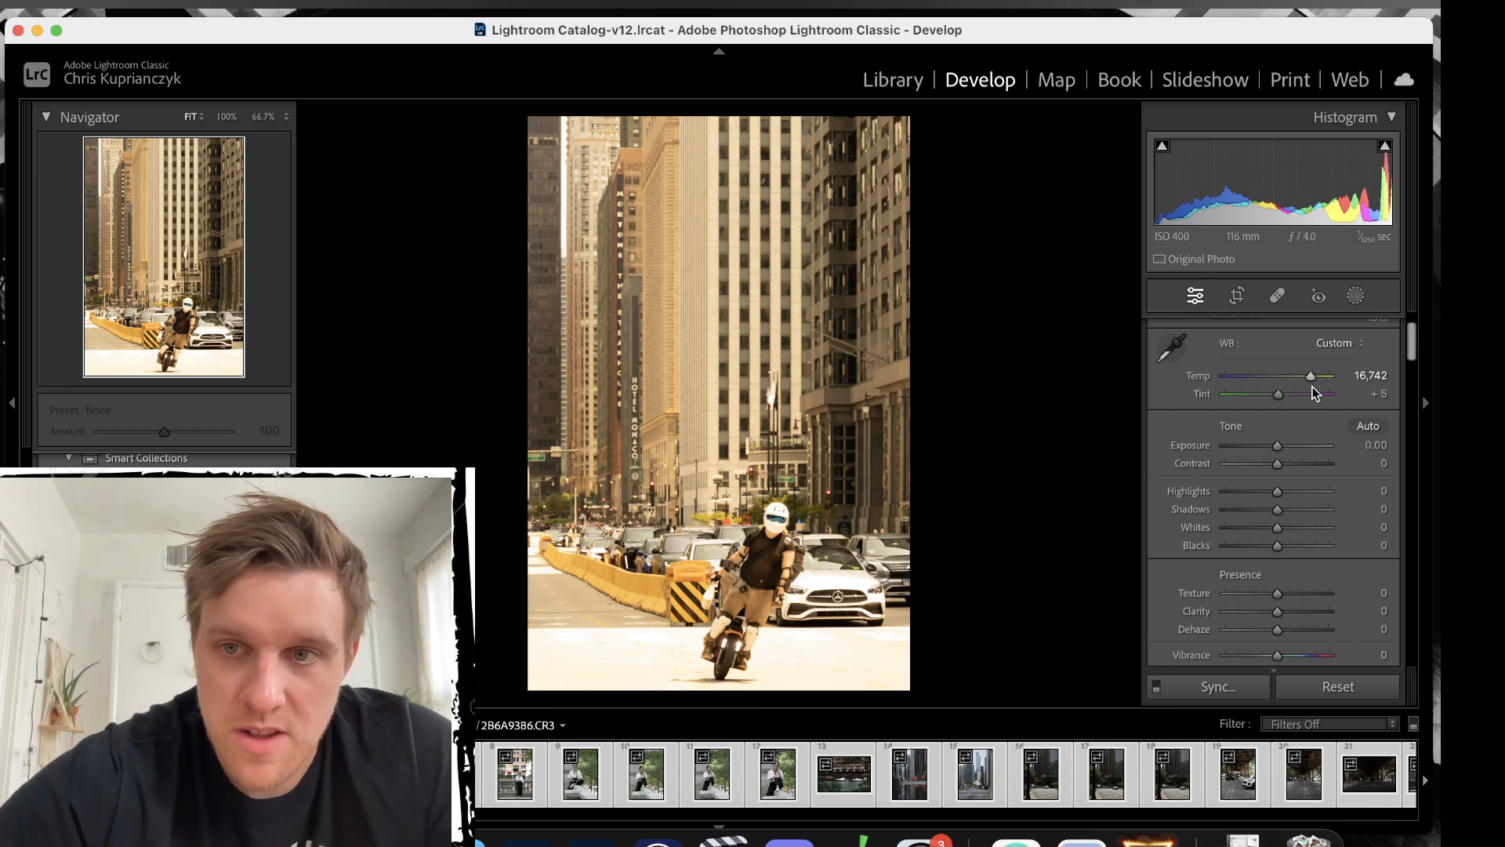
{"action": "double_click", "coordinate": [1311, 376]}
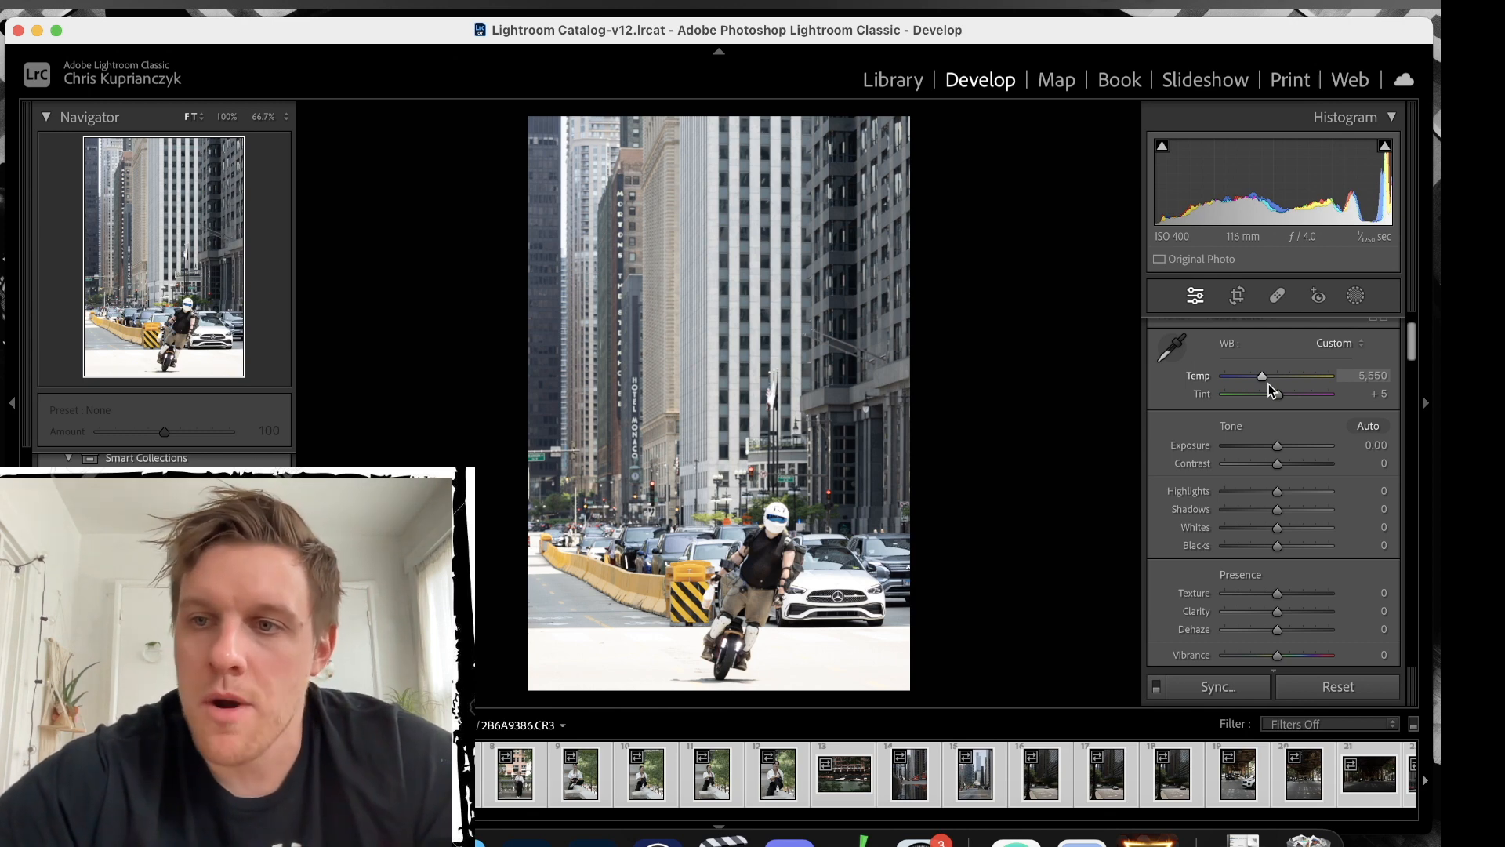
Warm the white balance temperature to 8,252, and reset the tint after trying +27.
{"action": "left_click_drag", "start_coordinate": [1258, 378], "coordinate": [1287, 379]}
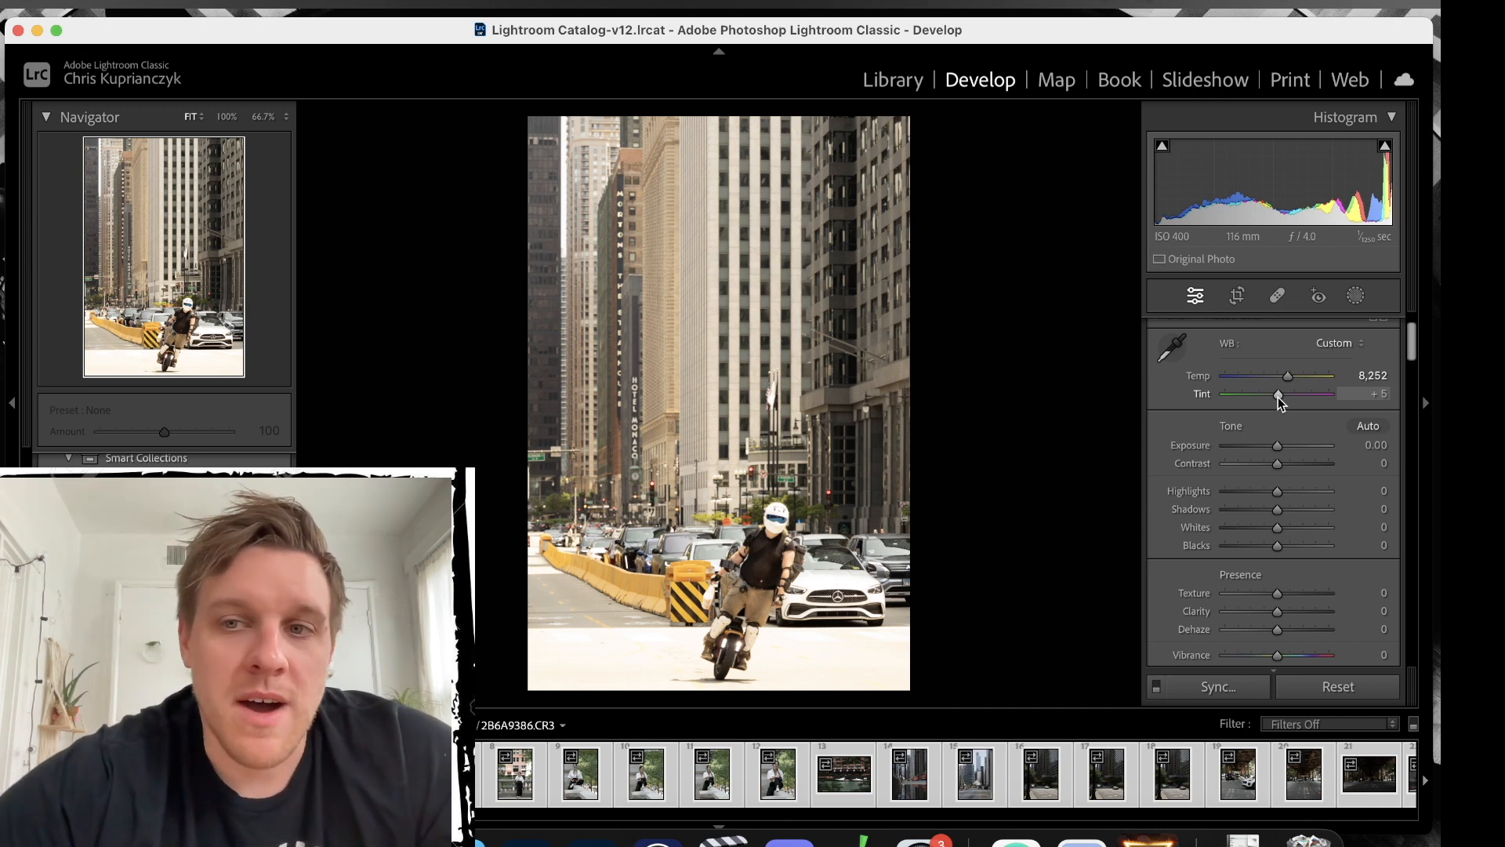
{"action": "mouse_move", "coordinate": [1278, 397]}
{"action": "left_mouse_down"}
{"action": "mouse_move", "coordinate": [1258, 403]}
{"action": "mouse_move", "coordinate": [1311, 415]}
{"action": "mouse_move", "coordinate": [1287, 411]}
{"action": "left_mouse_up"}
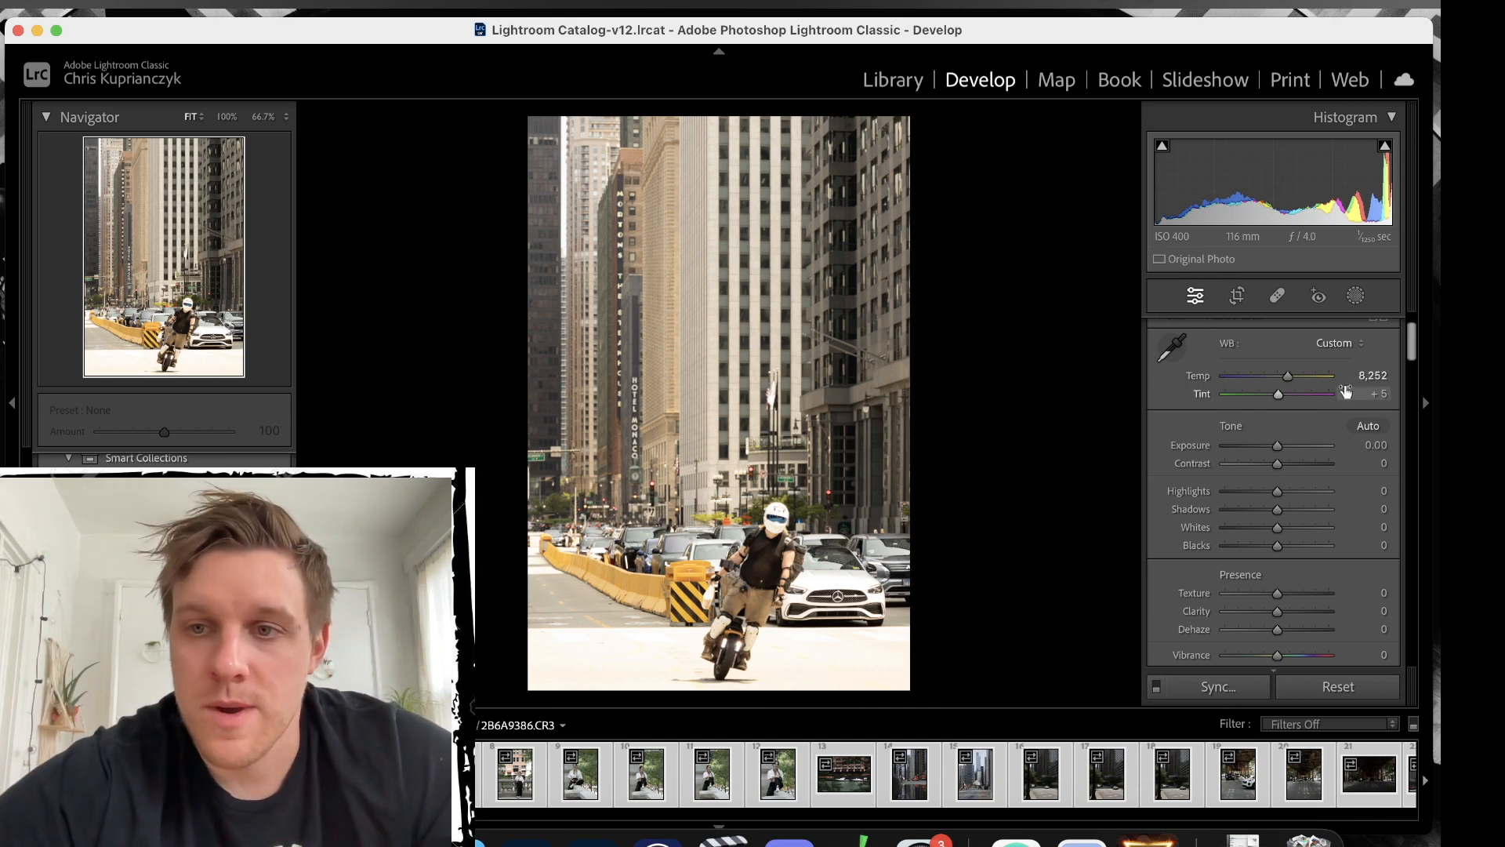
{"action": "left_click_drag", "start_coordinate": [1273, 395], "coordinate": [1281, 396]}
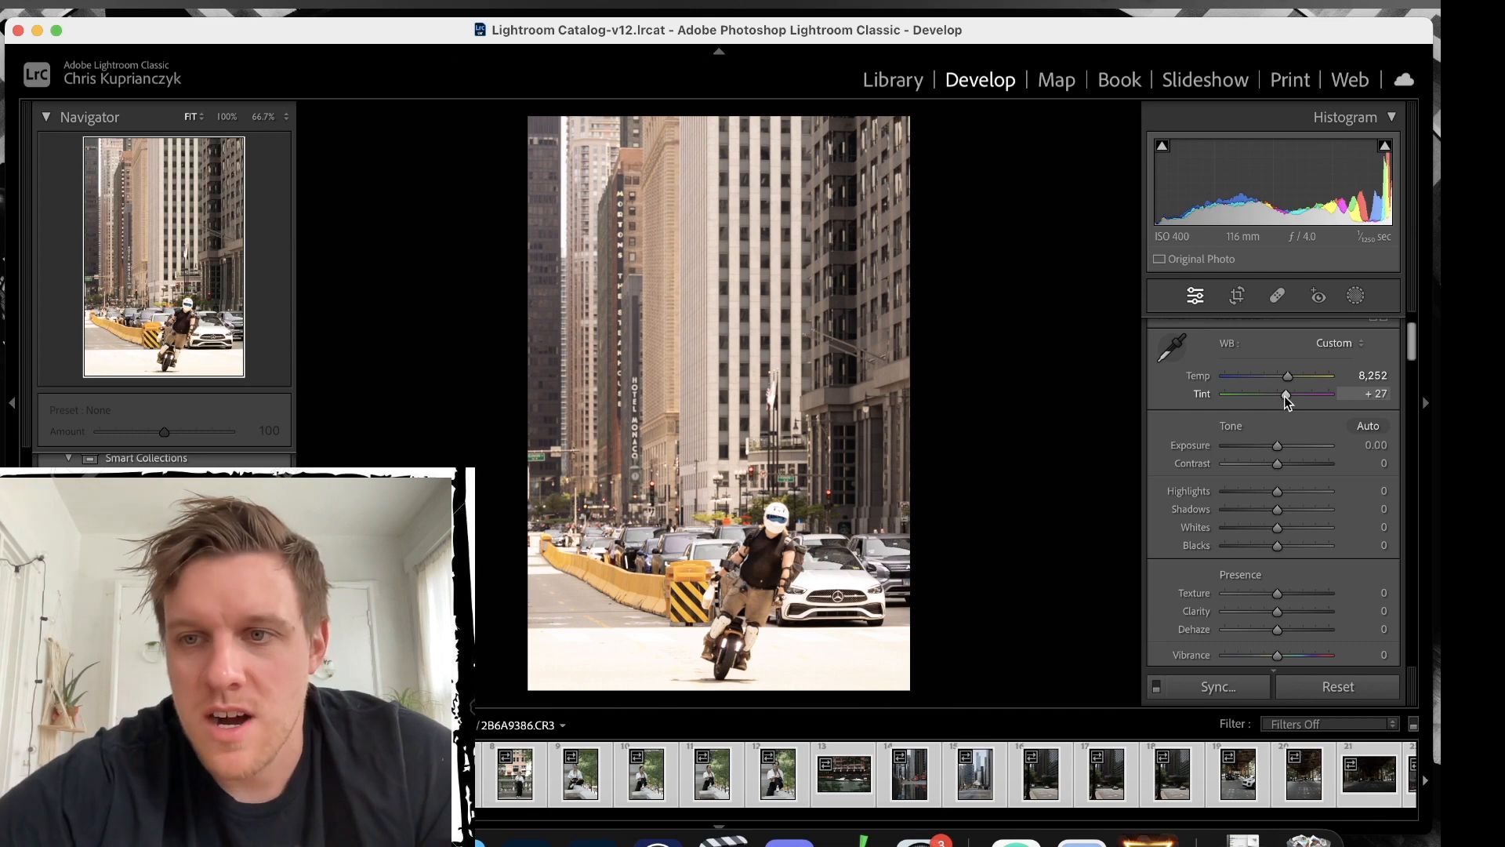
{"action": "double_click", "coordinate": [1284, 397]}
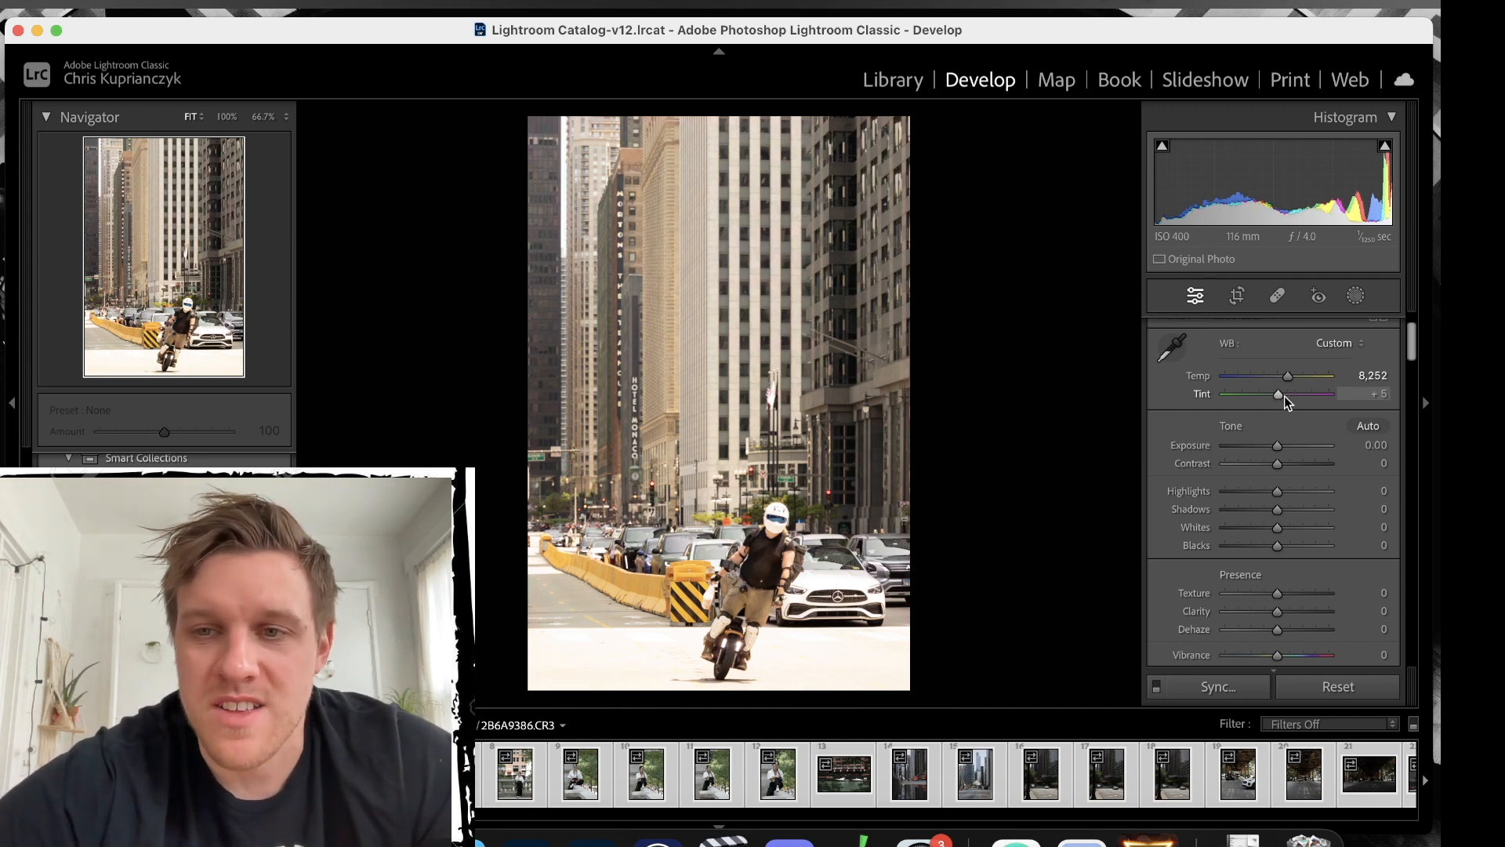
Try an Exposure of +0.25 and a Contrast of −33 on the rider photo, and reset both to 0.
{"action": "scroll", "coordinate": [1284, 397], "scroll_direction": "down", "scroll_amount": 3}
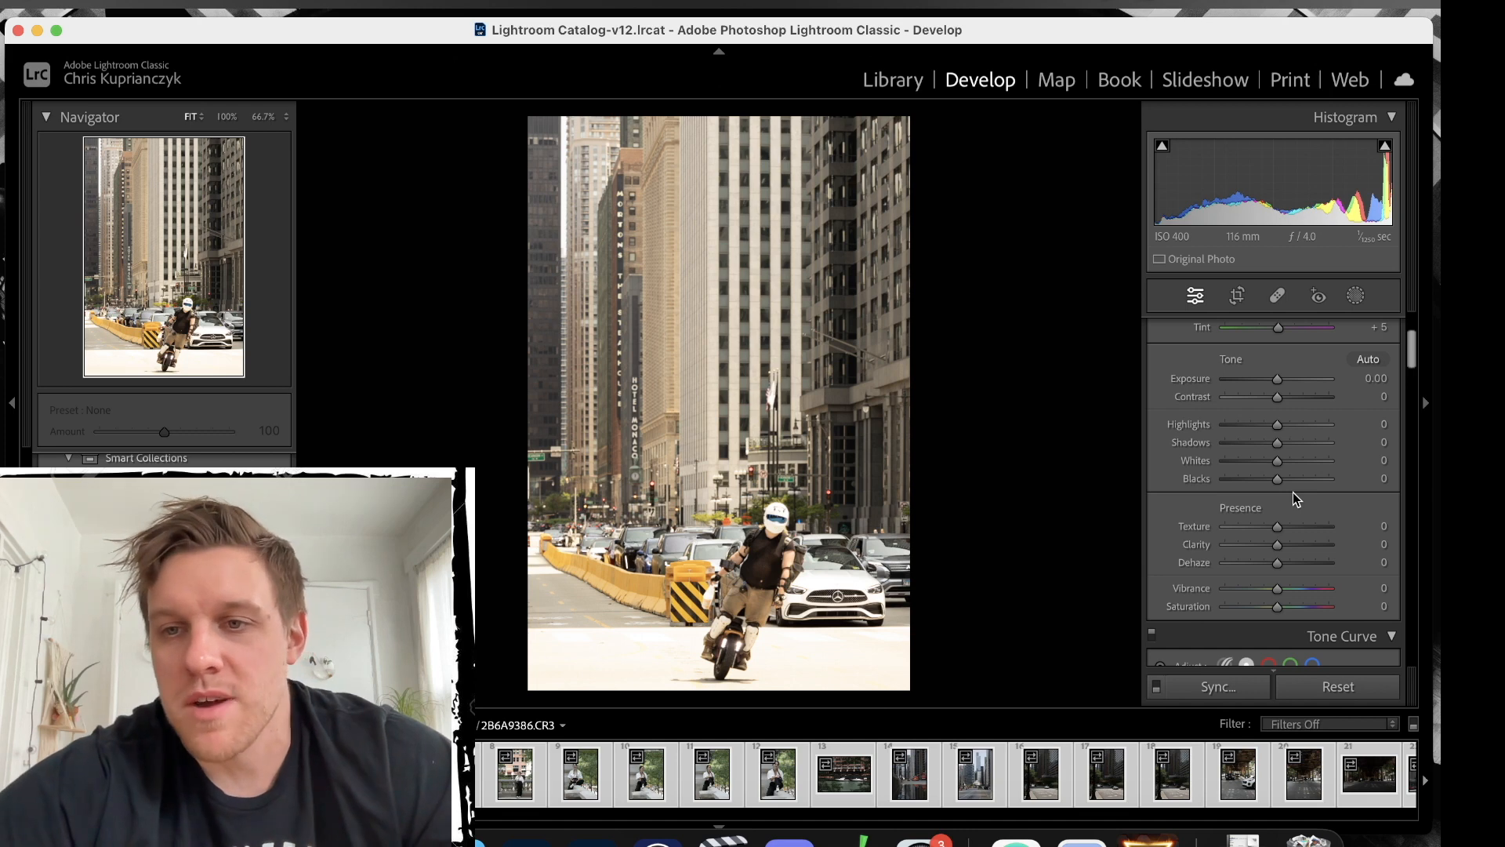
{"action": "mouse_move", "coordinate": [1279, 382]}
{"action": "left_mouse_down"}
{"action": "mouse_move", "coordinate": [1262, 382]}
{"action": "mouse_move", "coordinate": [1291, 387]}
{"action": "mouse_move", "coordinate": [1263, 389]}
{"action": "mouse_move", "coordinate": [1276, 379]}
{"action": "left_mouse_up"}
{"action": "double_click", "coordinate": [1273, 380]}
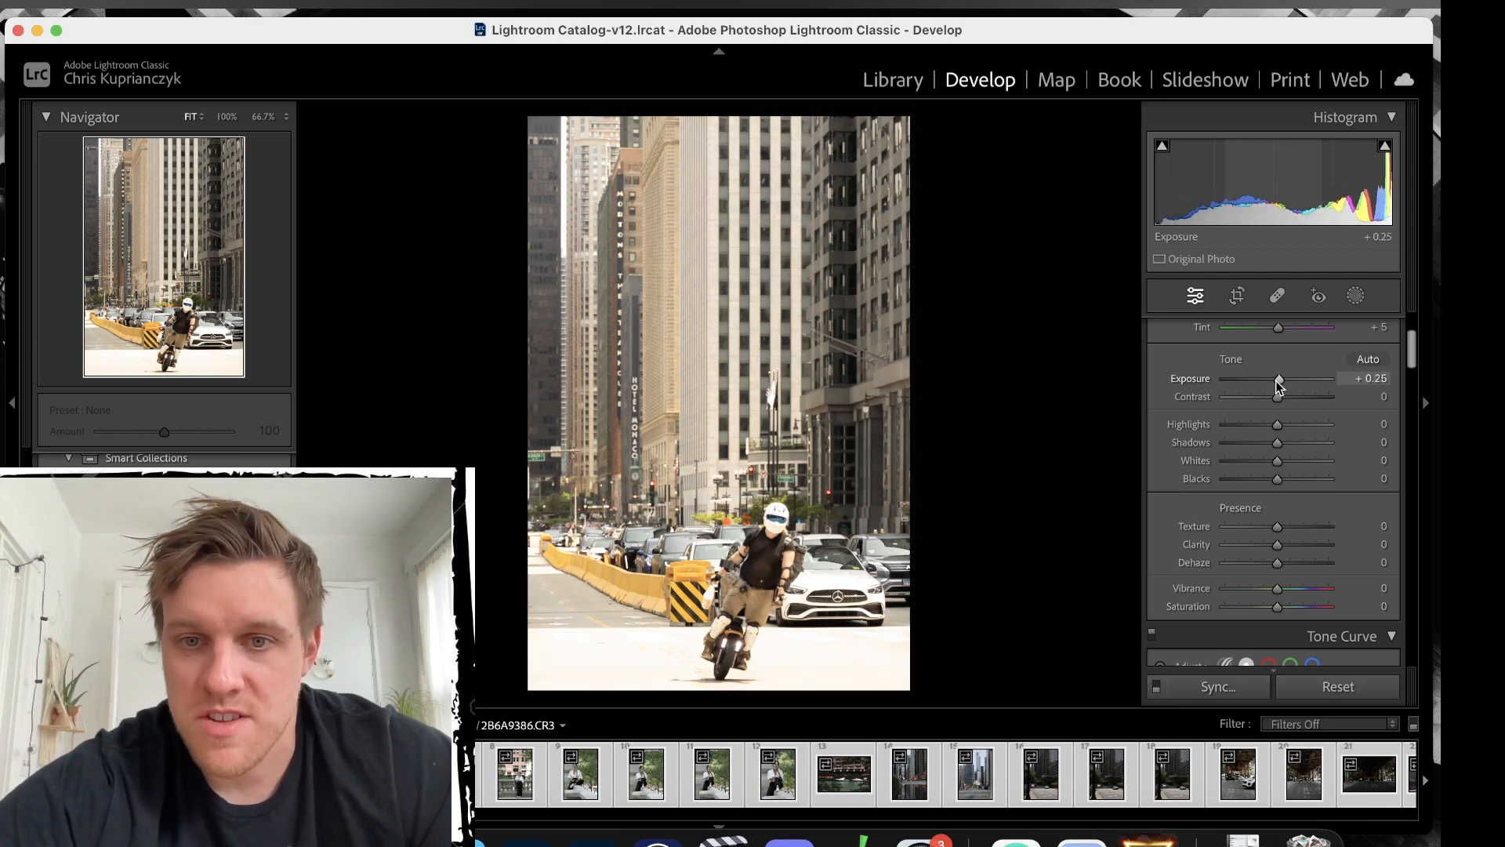
{"action": "double_click", "coordinate": [1276, 380]}
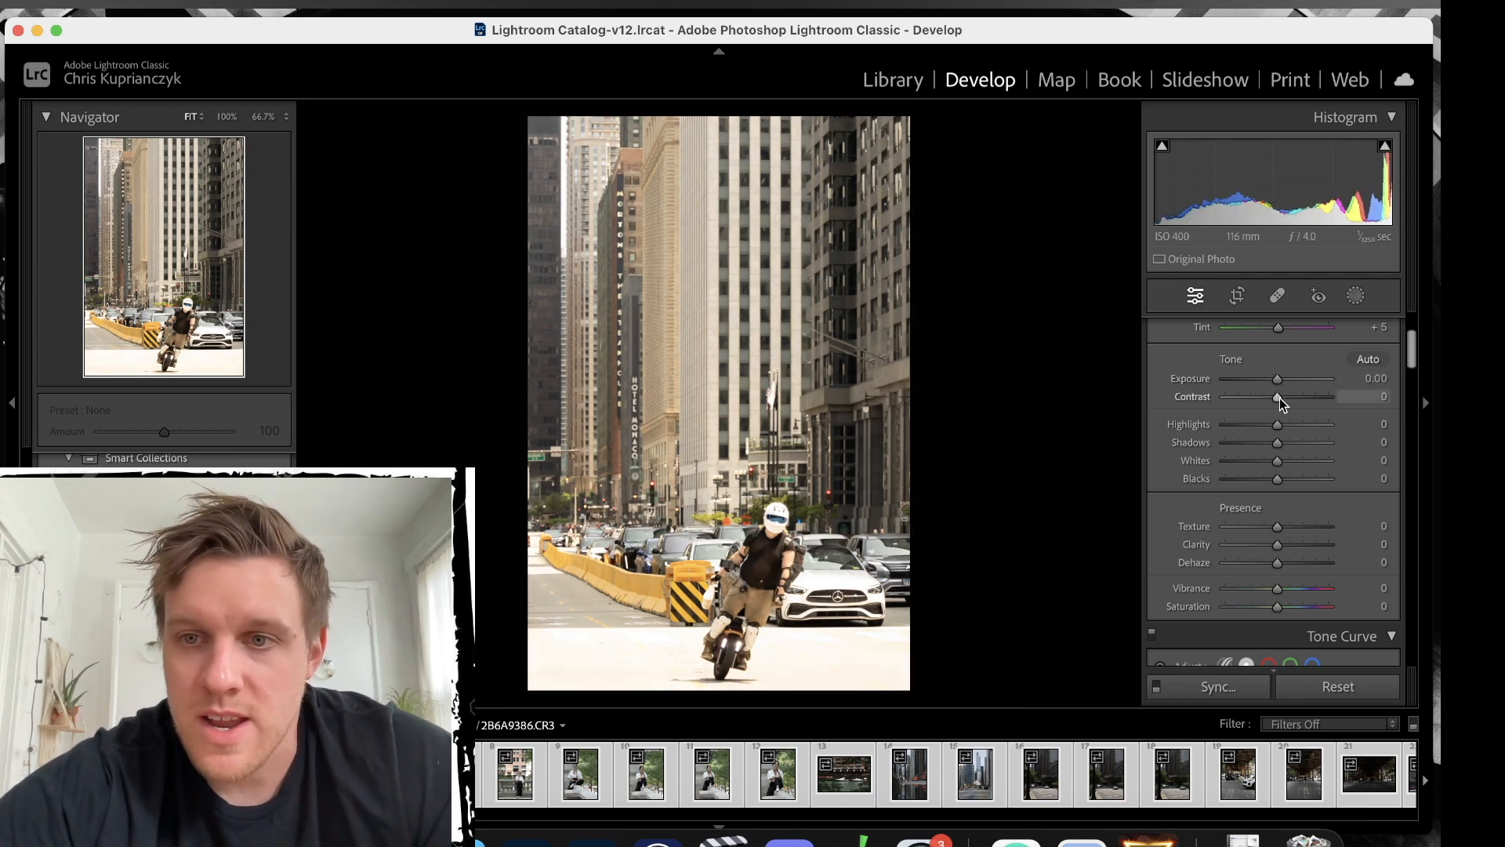
{"action": "left_click_drag", "start_coordinate": [1279, 396], "coordinate": [1262, 432]}
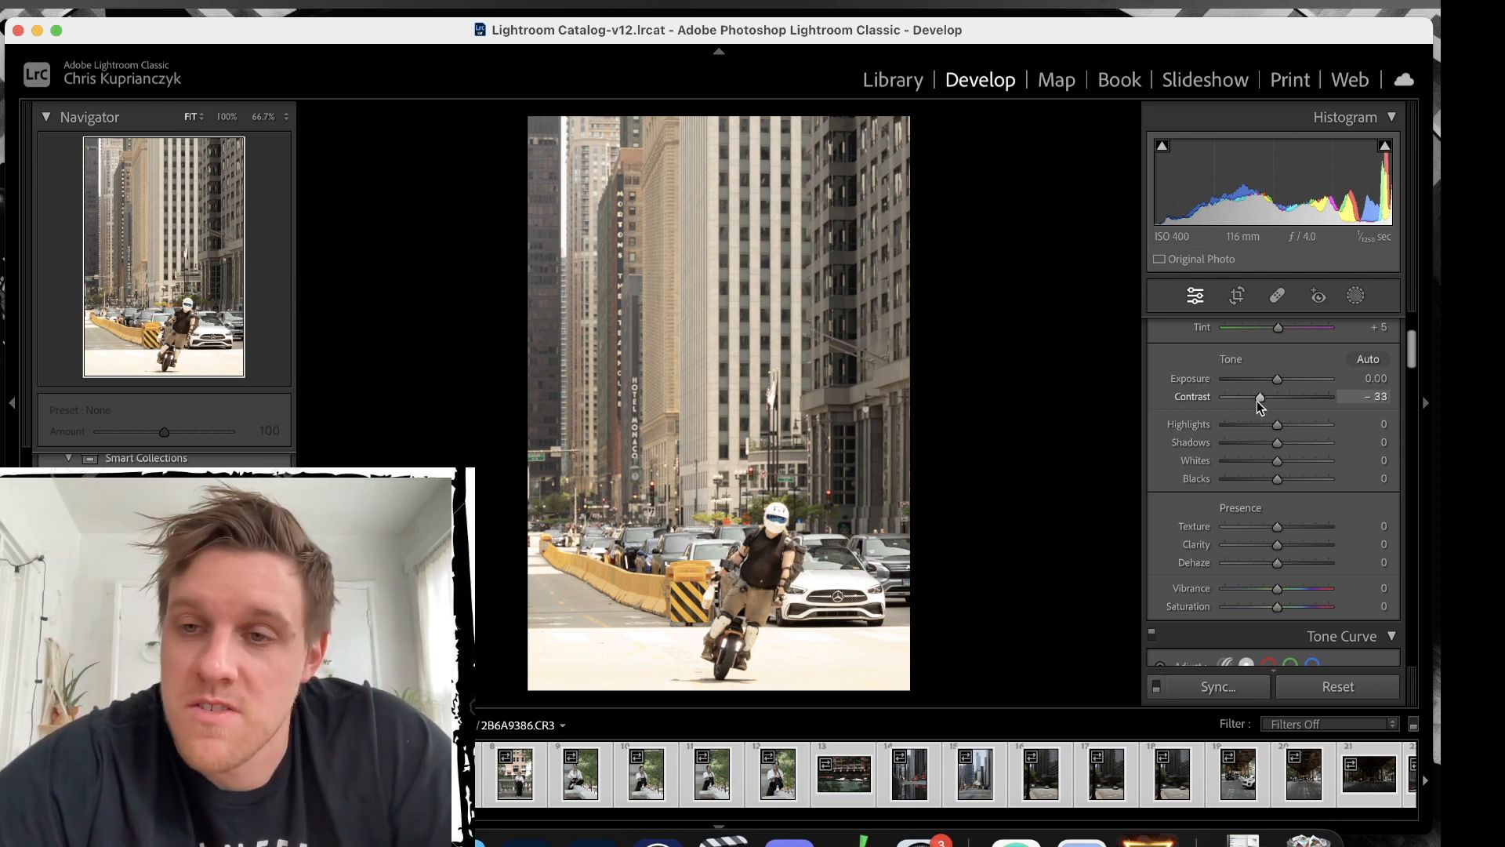
{"action": "left_click_drag", "start_coordinate": [1260, 400], "coordinate": [1277, 398]}
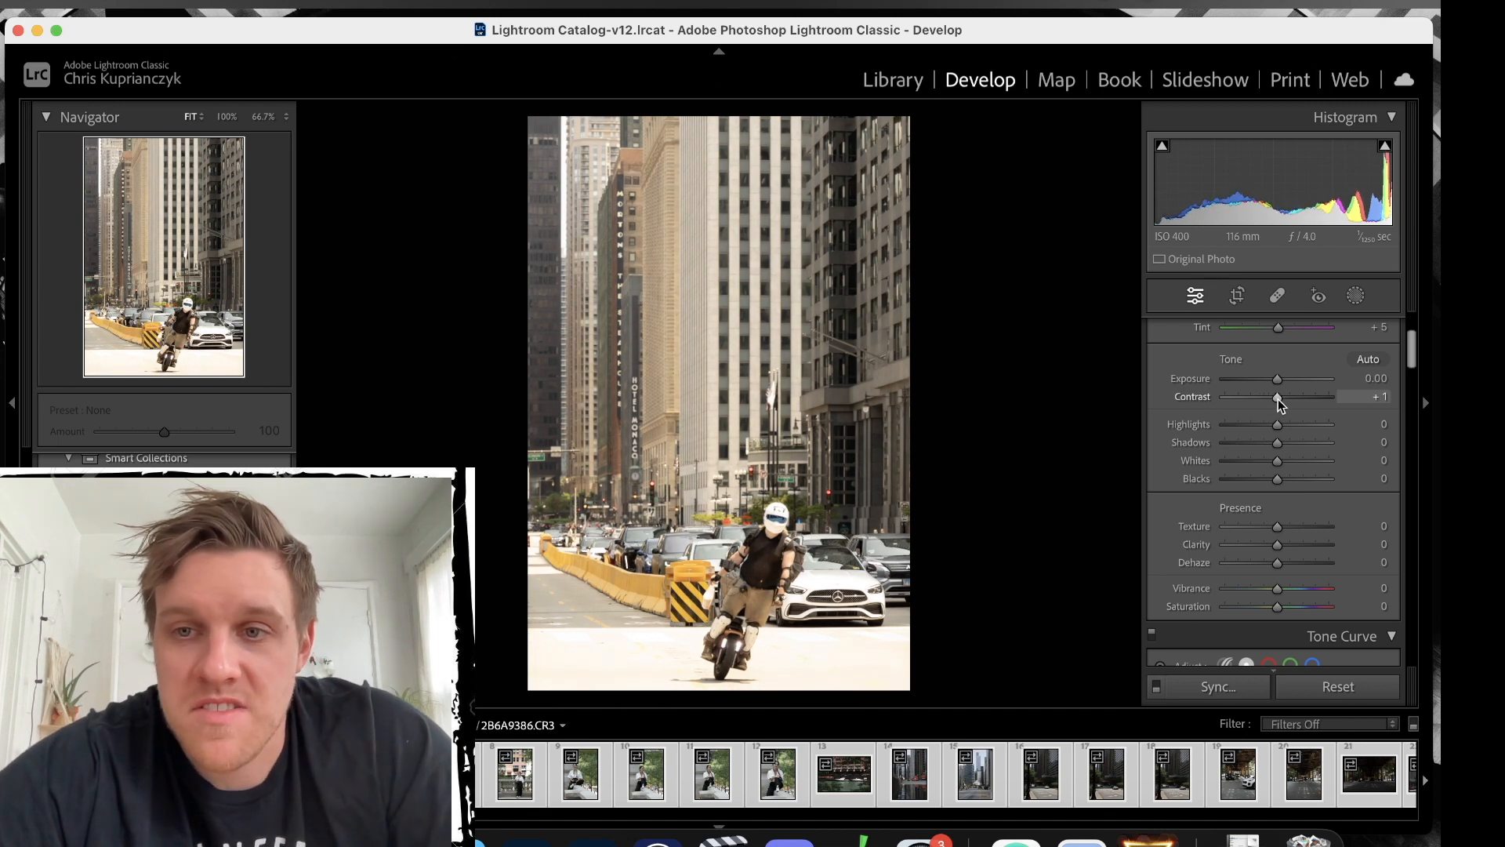
{"action": "double_click", "coordinate": [1278, 398]}
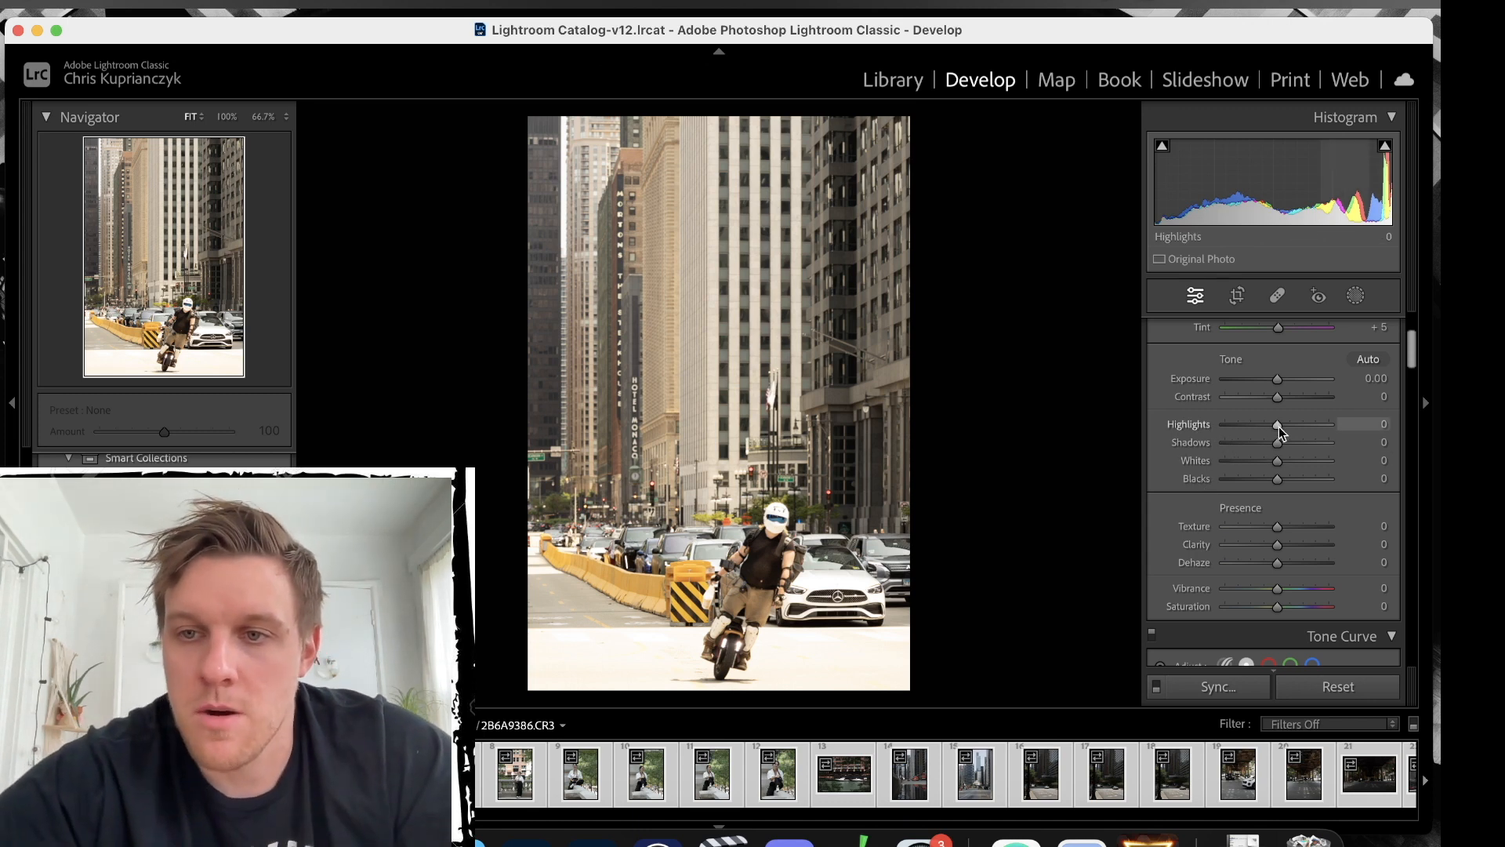
Set Highlights to −24, Shadows to +23, Whites to −22 and Blacks to +34.
{"action": "left_click_drag", "start_coordinate": [1277, 425], "coordinate": [1265, 467]}
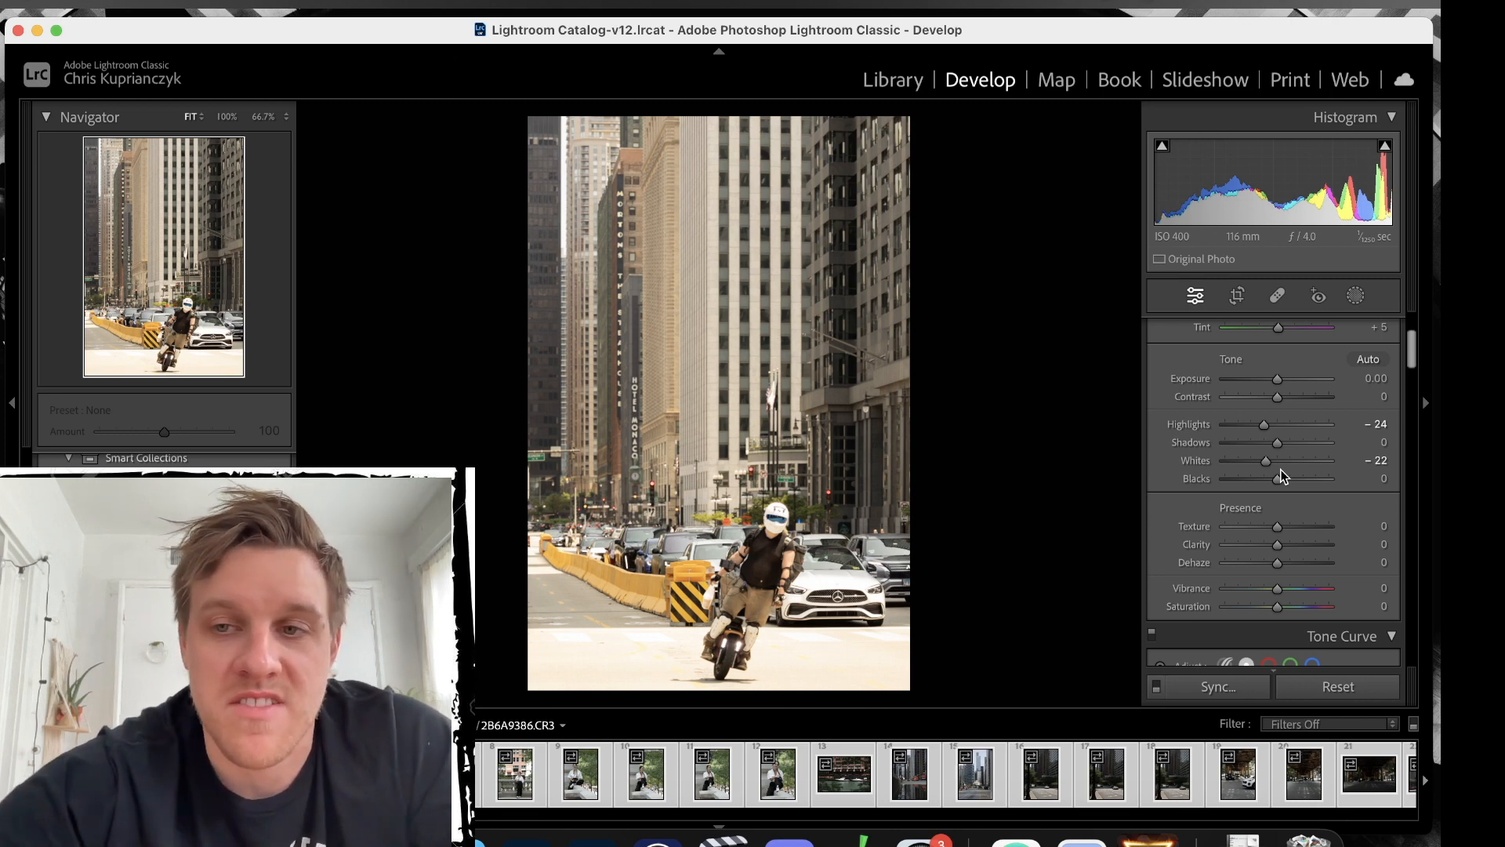
{"action": "left_click_drag", "start_coordinate": [1275, 443], "coordinate": [1290, 498]}
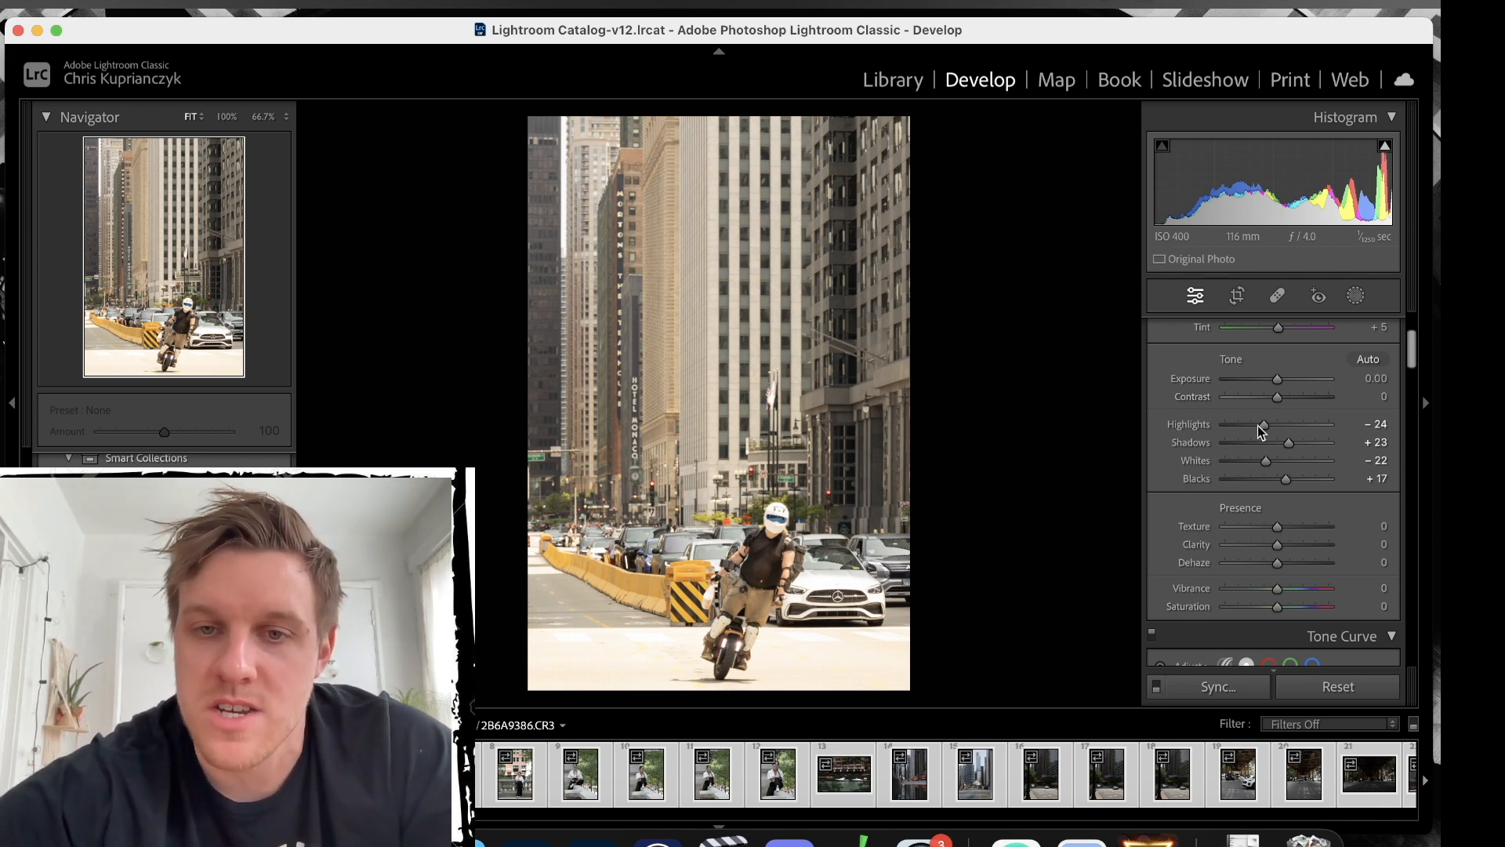
{"action": "left_click_drag", "start_coordinate": [1284, 478], "coordinate": [1291, 478]}
Try Texture at +100 and −100, and settle on Texture +1 and Clarity +44.
{"action": "scroll", "coordinate": [1291, 478], "scroll_direction": "down", "scroll_amount": 5}
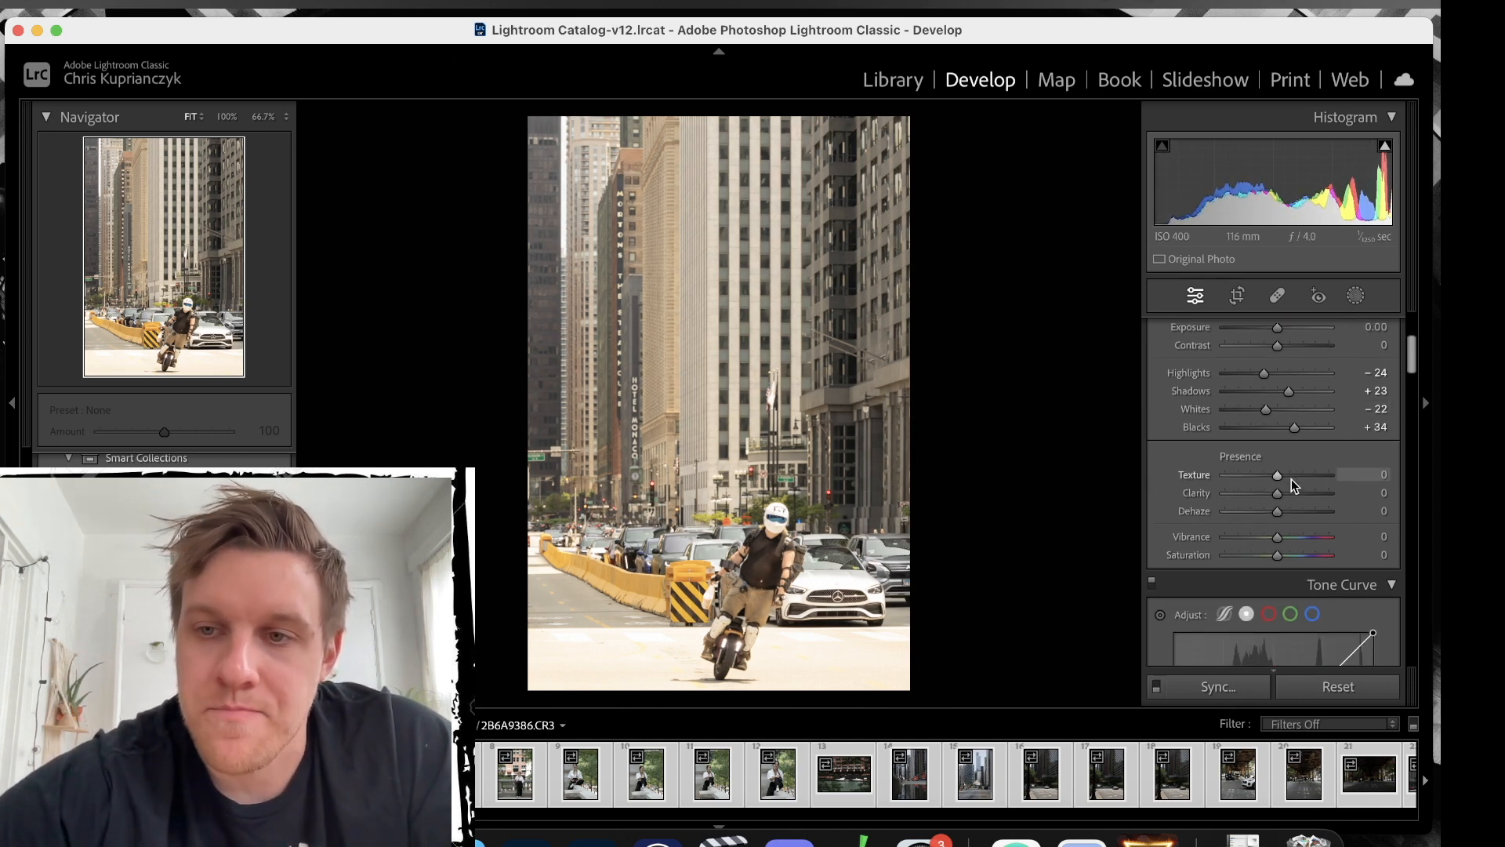
{"action": "scroll", "coordinate": [1291, 478], "scroll_direction": "down", "scroll_amount": 2}
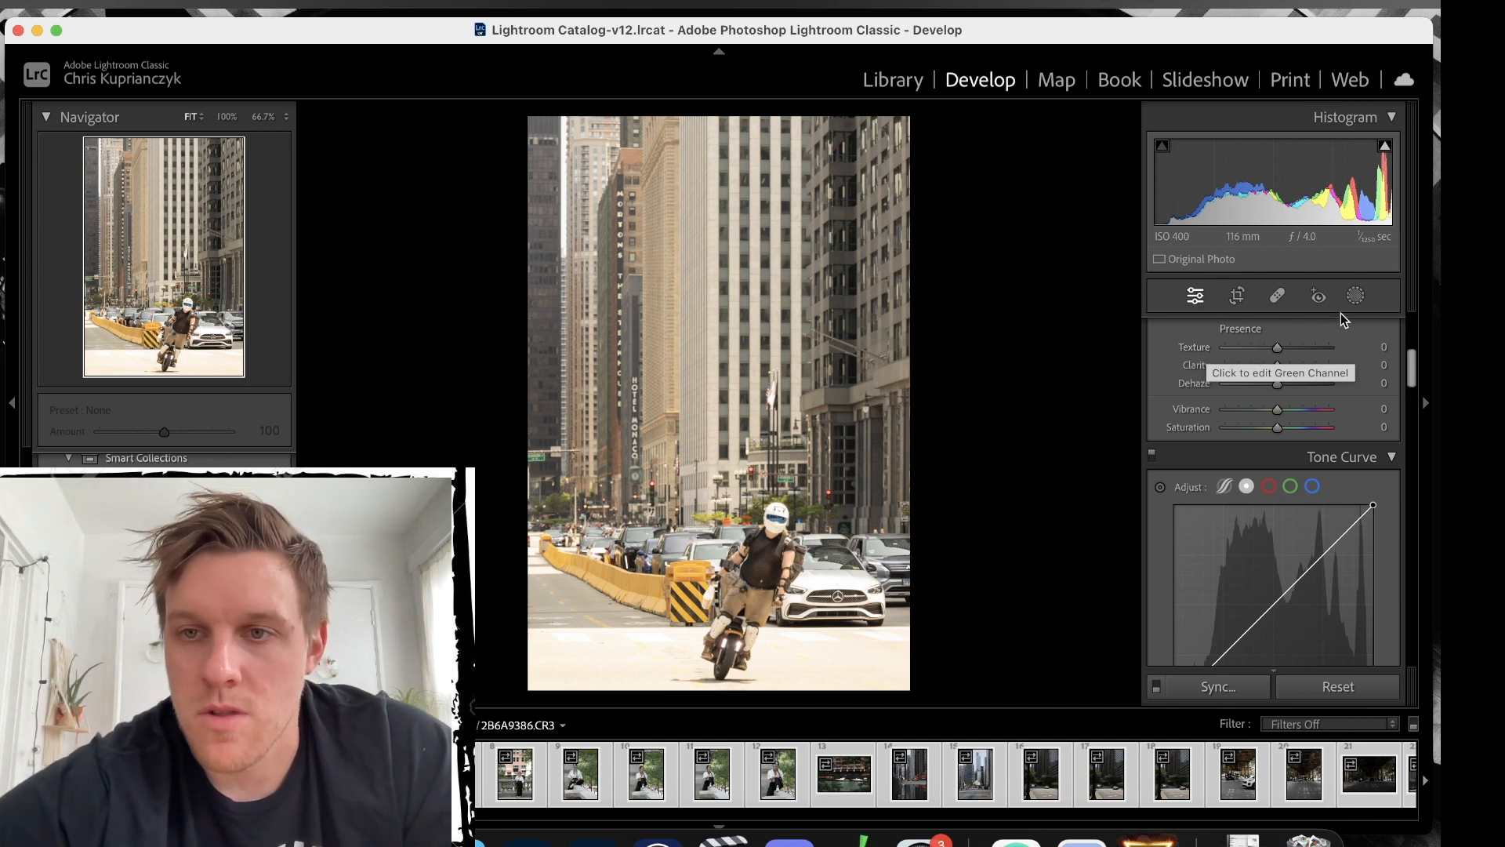
{"action": "left_click_drag", "start_coordinate": [1277, 351], "coordinate": [1328, 345]}
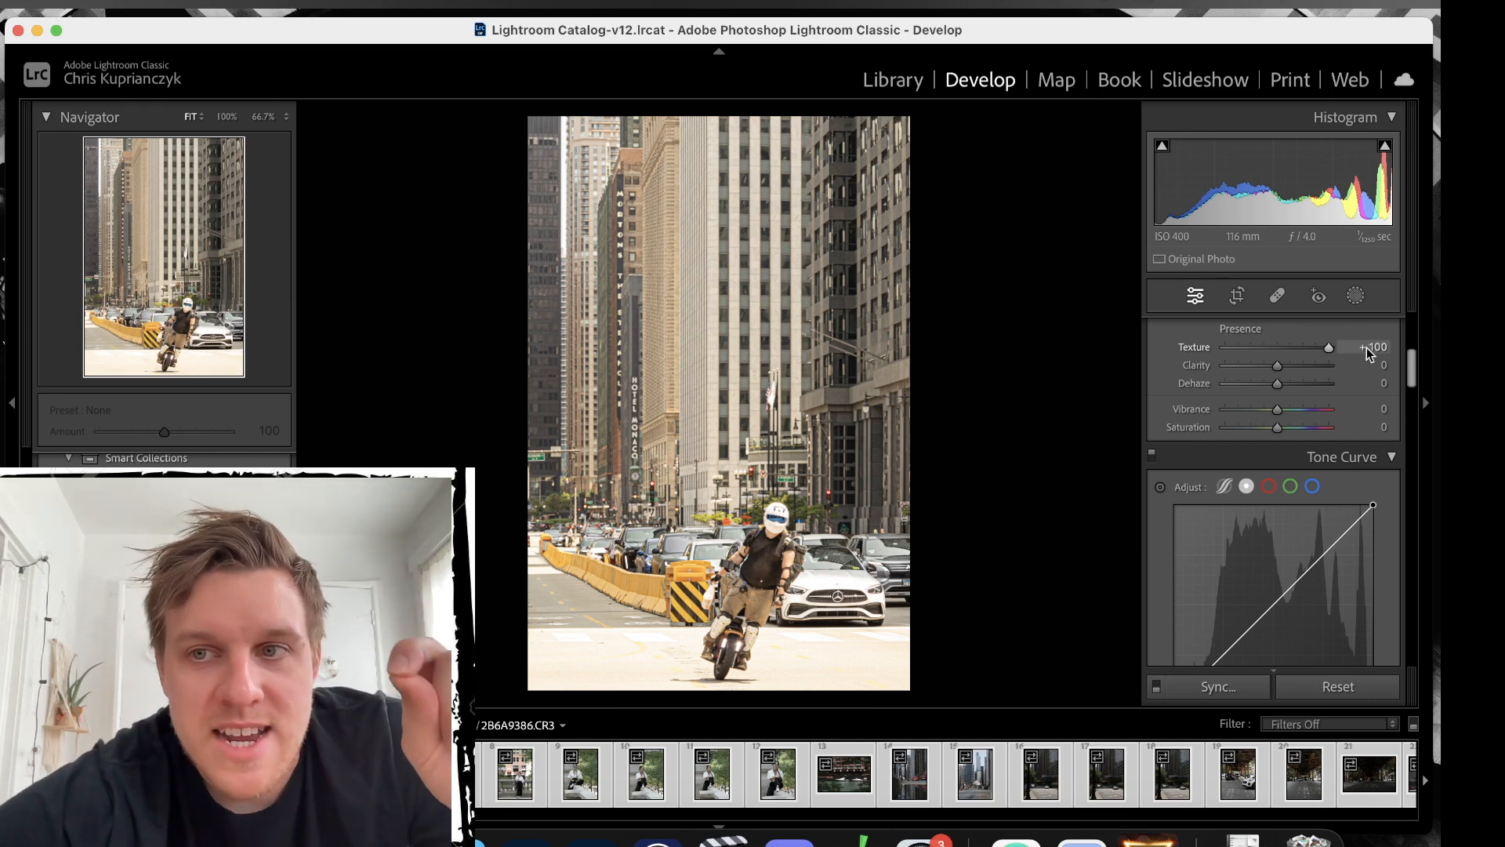
{"action": "left_click_drag", "start_coordinate": [1368, 351], "coordinate": [1168, 364]}
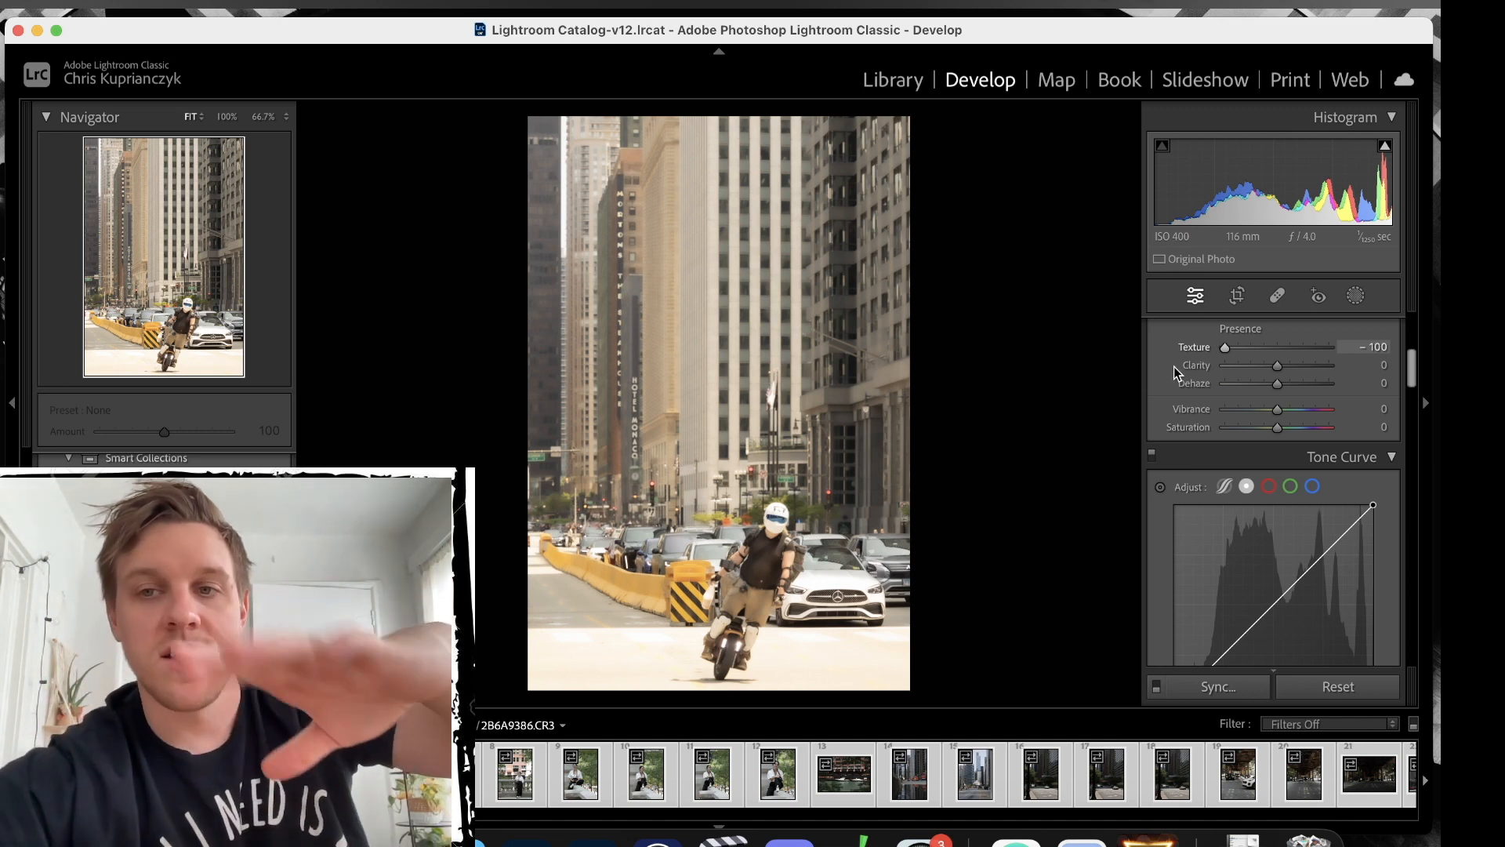
{"action": "left_click_drag", "start_coordinate": [1224, 347], "coordinate": [1300, 396]}
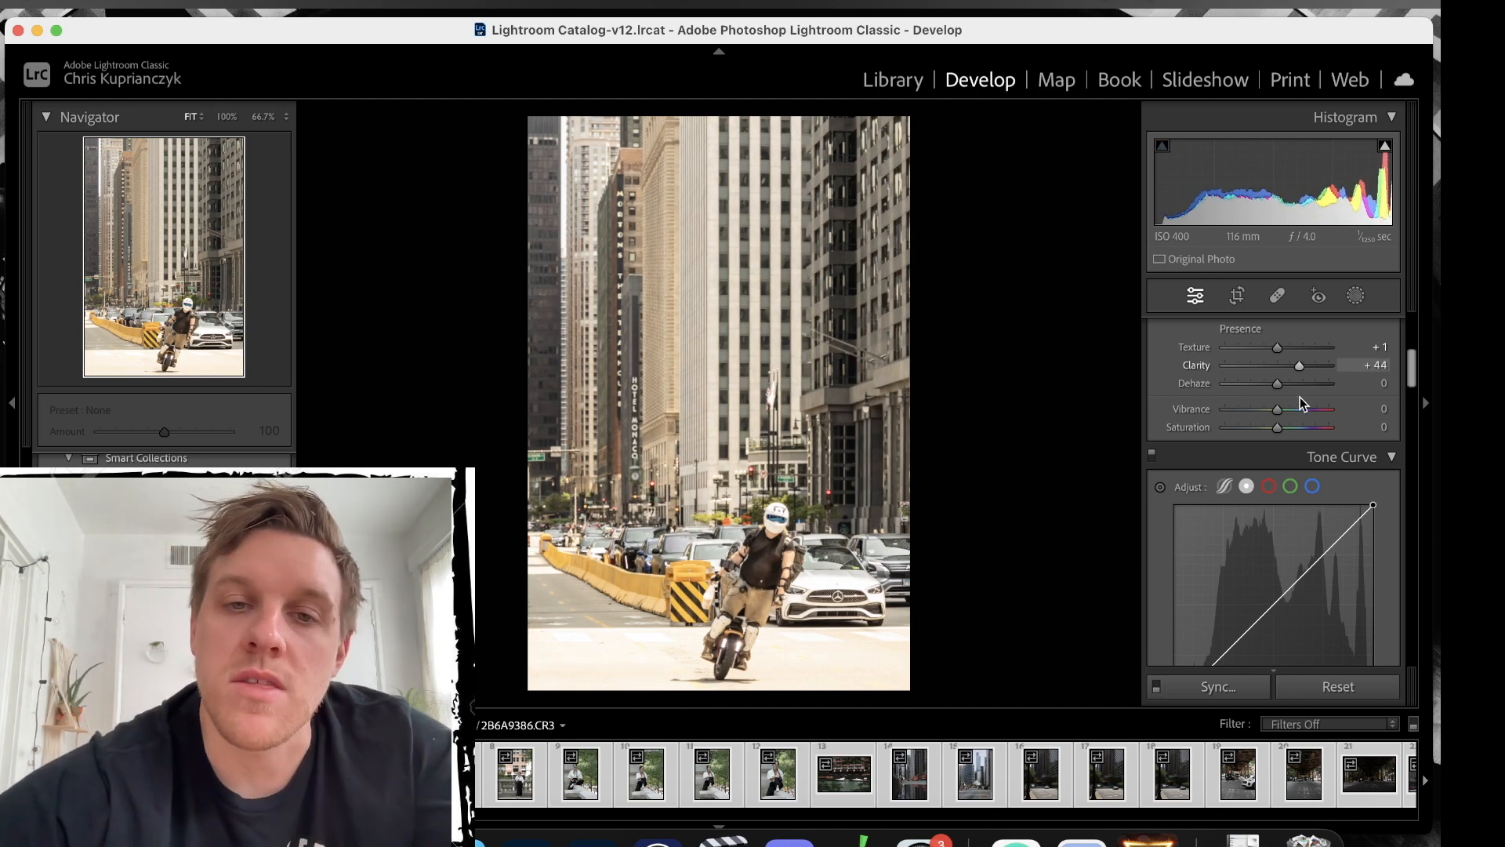
Set Dehaze to +35, Clarity to −21 and Texture to +11 on the rider photo.
{"action": "mouse_move", "coordinate": [1298, 397]}
{"action": "left_mouse_down"}
{"action": "mouse_move", "coordinate": [1318, 398]}
{"action": "mouse_move", "coordinate": [1265, 421]}
{"action": "mouse_move", "coordinate": [1302, 428]}
{"action": "mouse_move", "coordinate": [1248, 429]}
{"action": "mouse_move", "coordinate": [1277, 430]}
{"action": "mouse_move", "coordinate": [1285, 390]}
{"action": "left_mouse_up"}
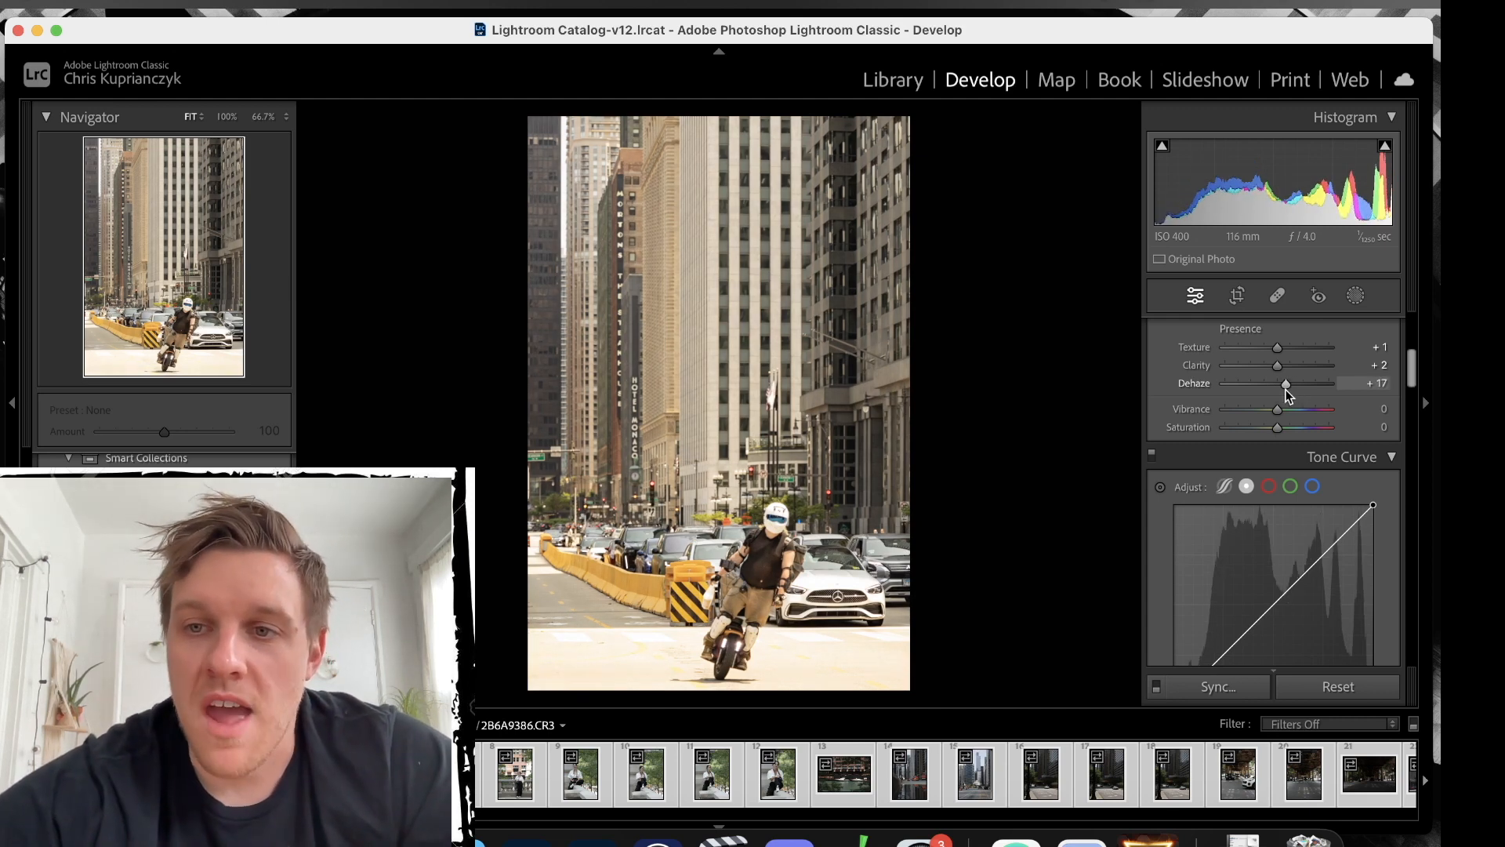
{"action": "mouse_move", "coordinate": [1287, 388]}
{"action": "left_mouse_down"}
{"action": "mouse_move", "coordinate": [1313, 387]}
{"action": "mouse_move", "coordinate": [1233, 399]}
{"action": "mouse_move", "coordinate": [1294, 393]}
{"action": "left_mouse_up"}
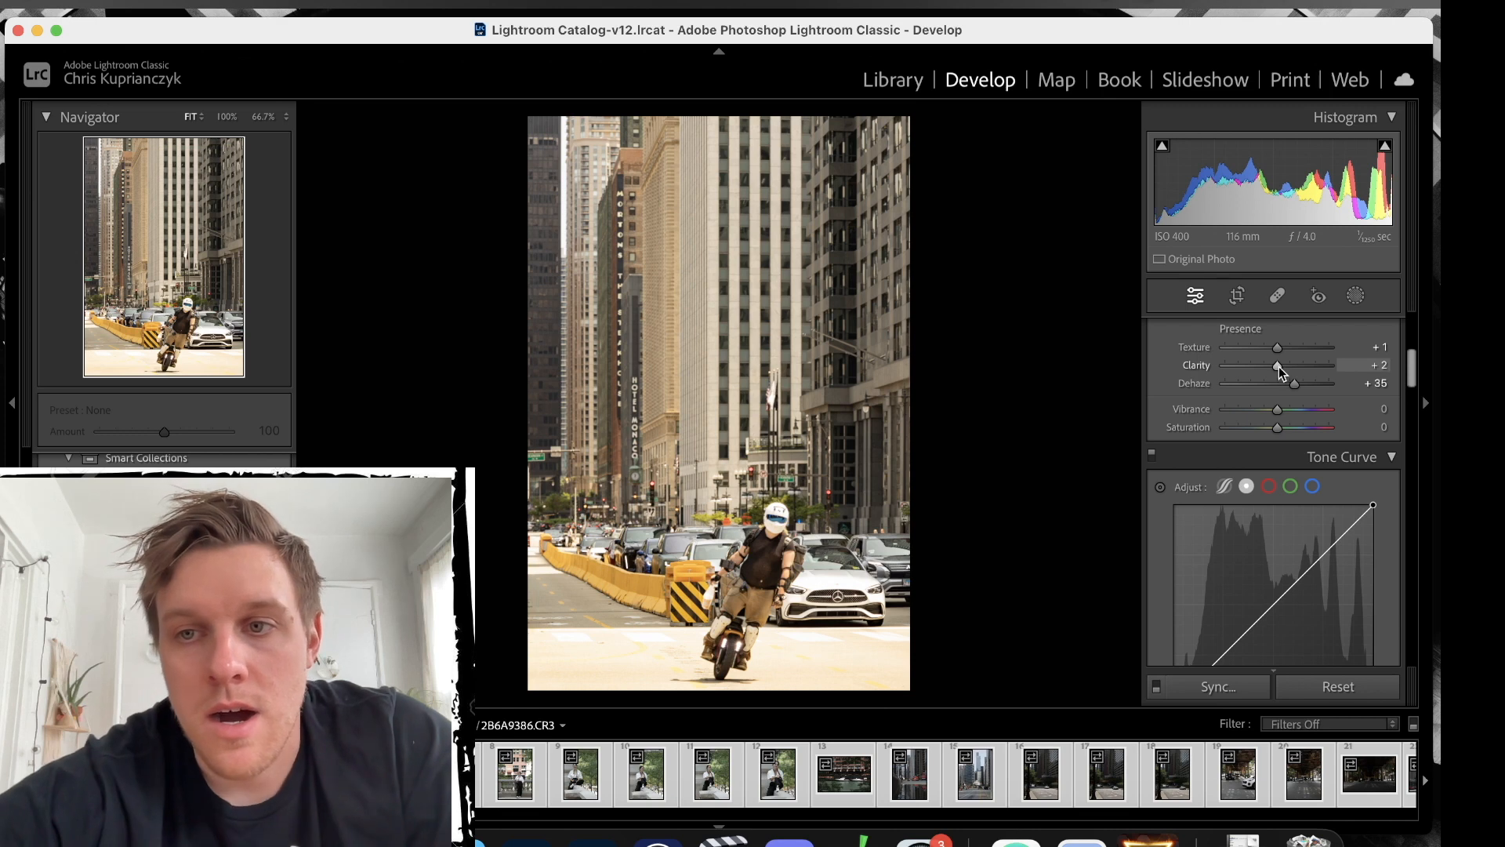
{"action": "mouse_move", "coordinate": [1277, 365]}
{"action": "left_mouse_down"}
{"action": "mouse_move", "coordinate": [1257, 375]}
{"action": "mouse_move", "coordinate": [1282, 348]}
{"action": "left_mouse_up"}
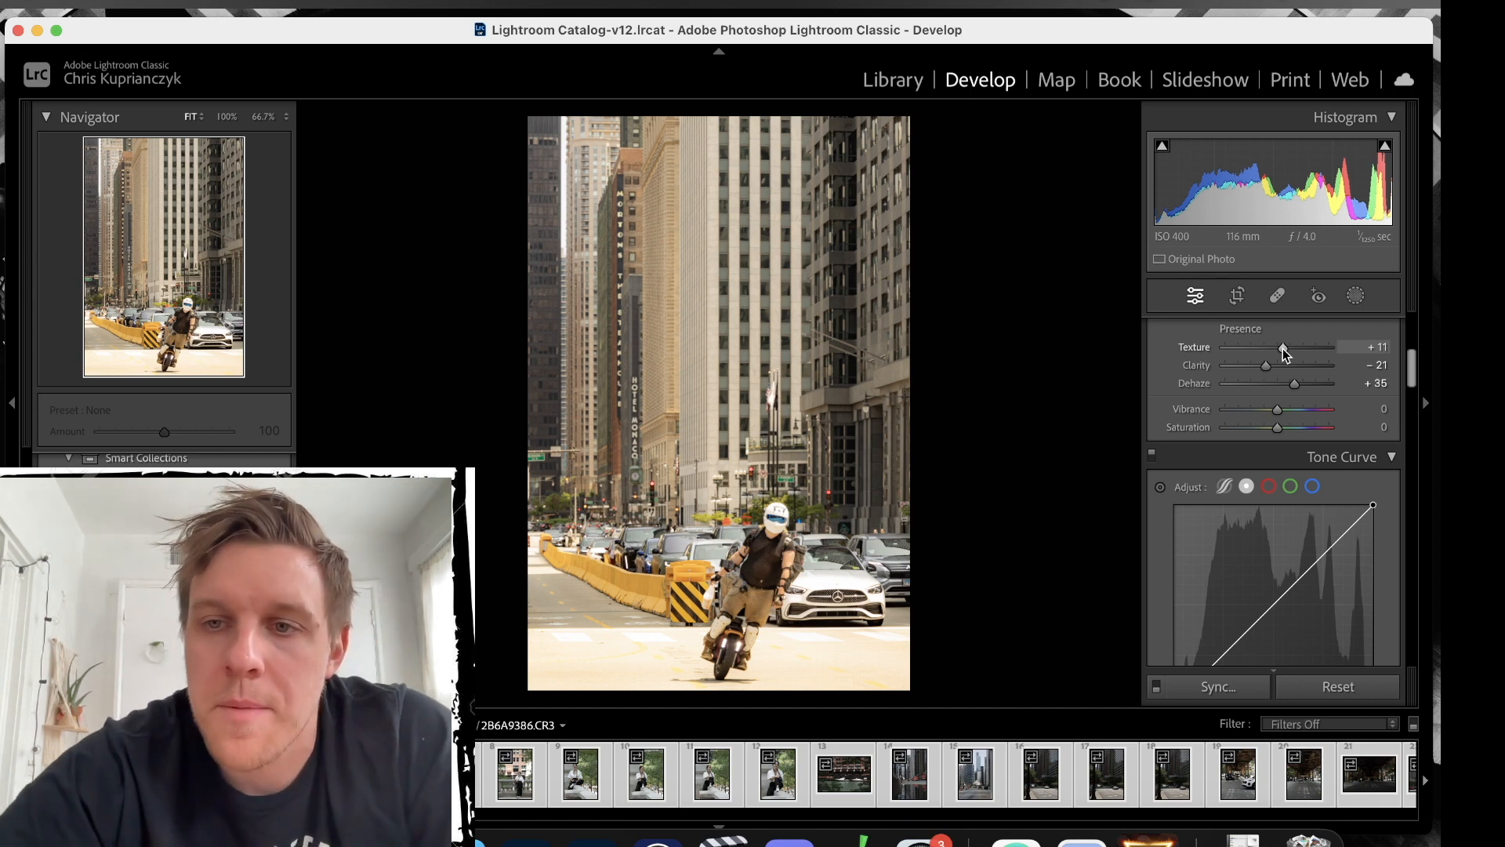
Compare the edited rider photo with its original by toggling the before view on and off several times.
{"action": "scroll", "coordinate": [1268, 443], "scroll_direction": "up", "scroll_amount": 2}
{"action": "scroll", "coordinate": [1268, 444], "scroll_direction": "up", "scroll_amount": 1}
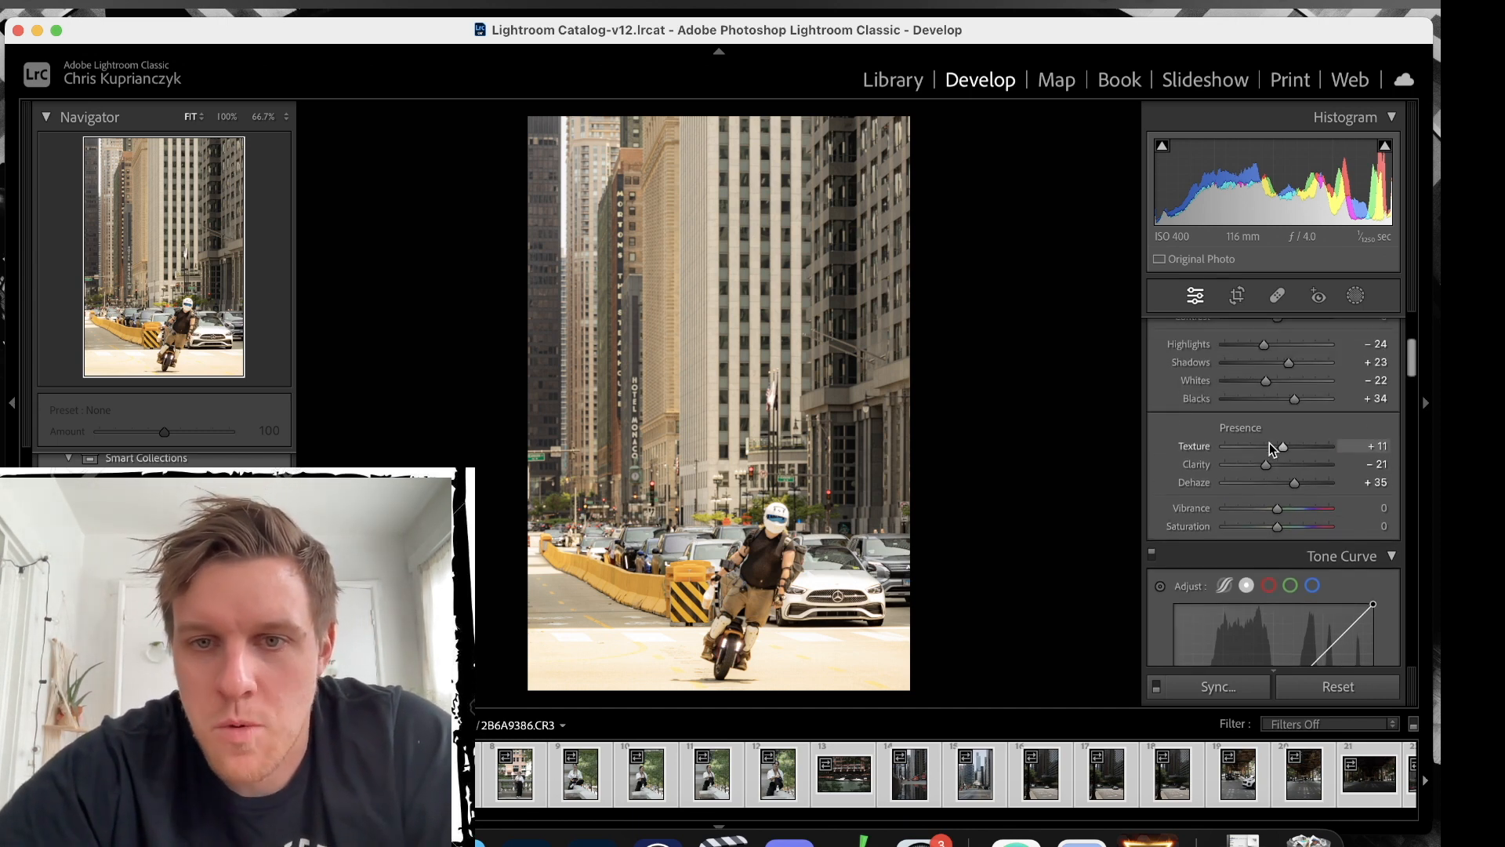
{"action": "scroll", "coordinate": [1268, 444], "scroll_direction": "down", "scroll_amount": 6}
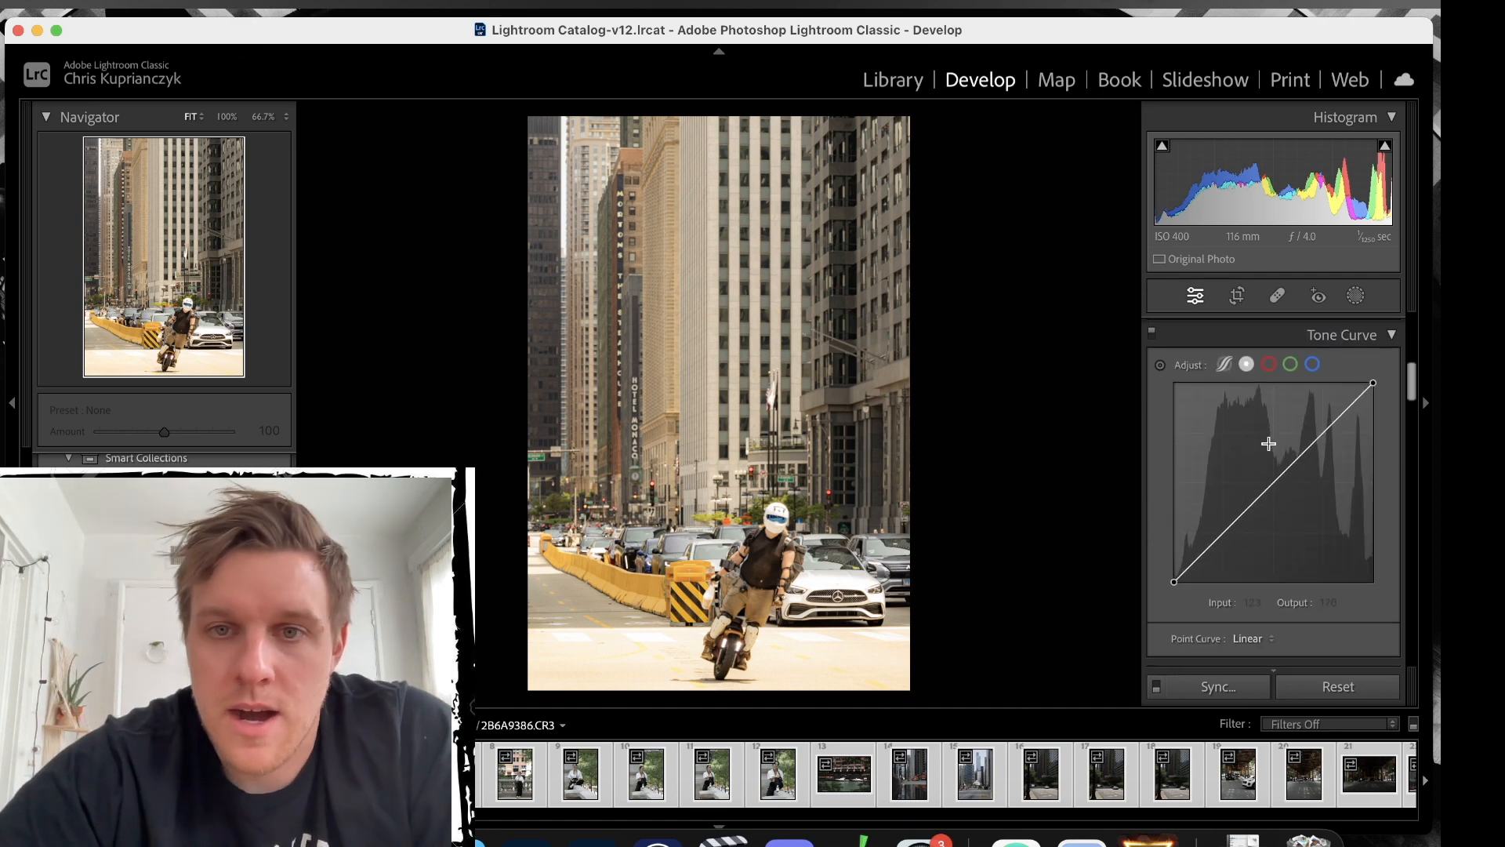
{"action": "scroll", "coordinate": [1268, 444], "scroll_direction": "up", "scroll_amount": 3}
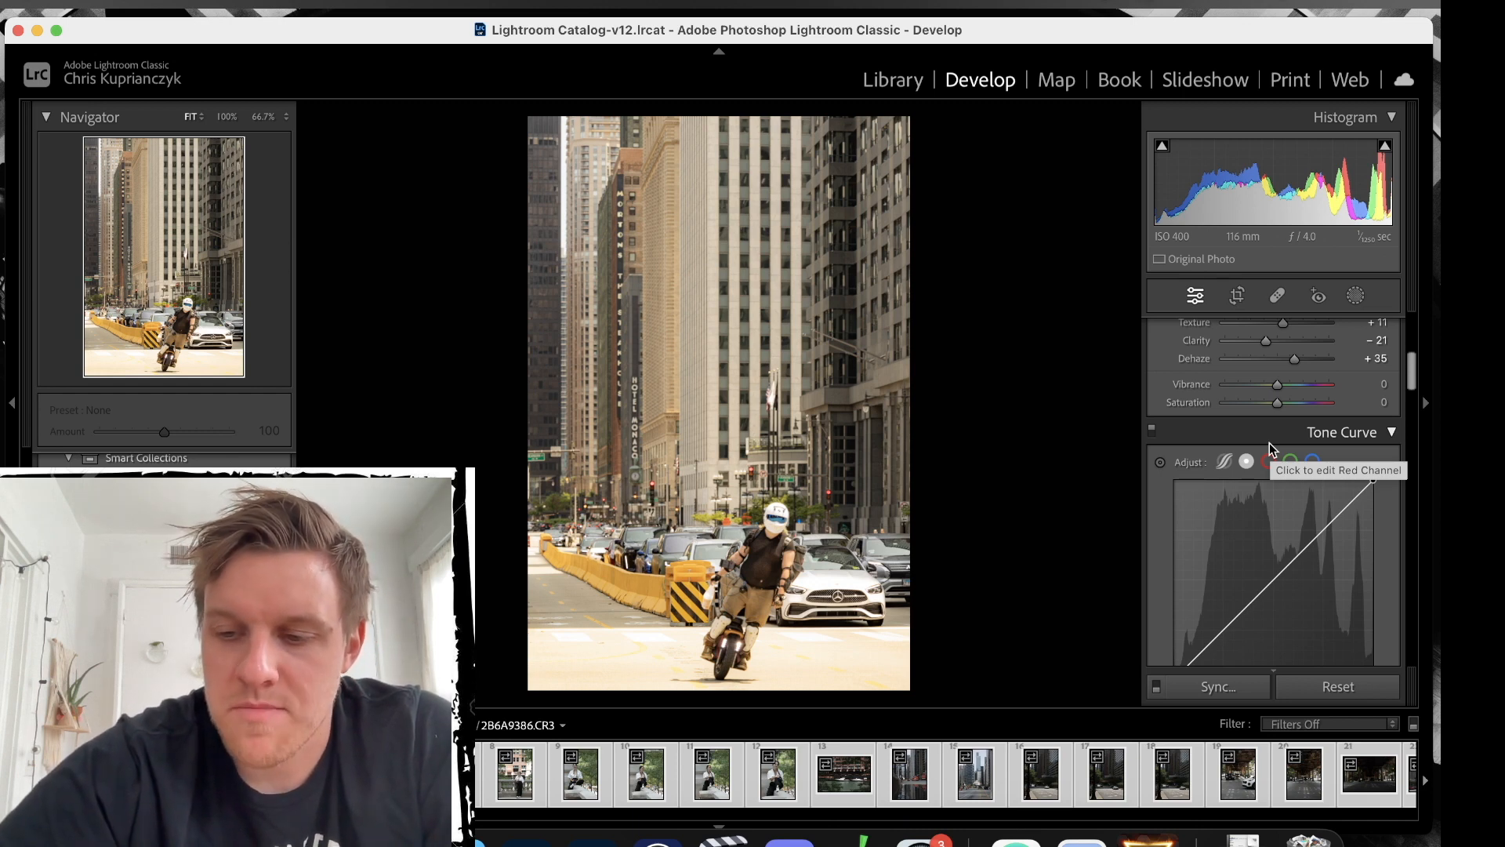
{"action": "key", "text": "backslash"}
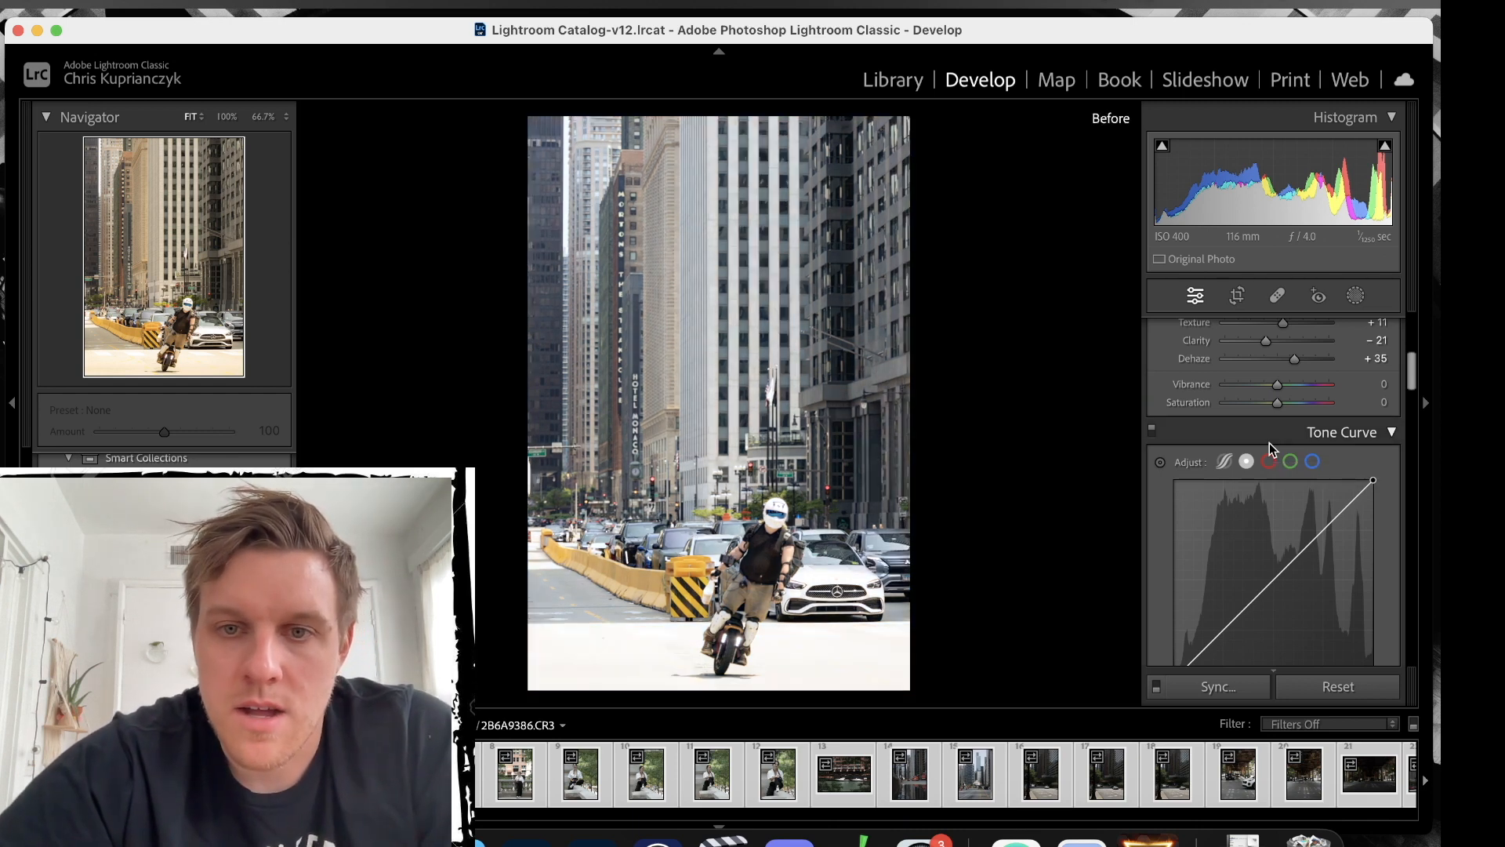
{"action": "key", "text": "backslash"}
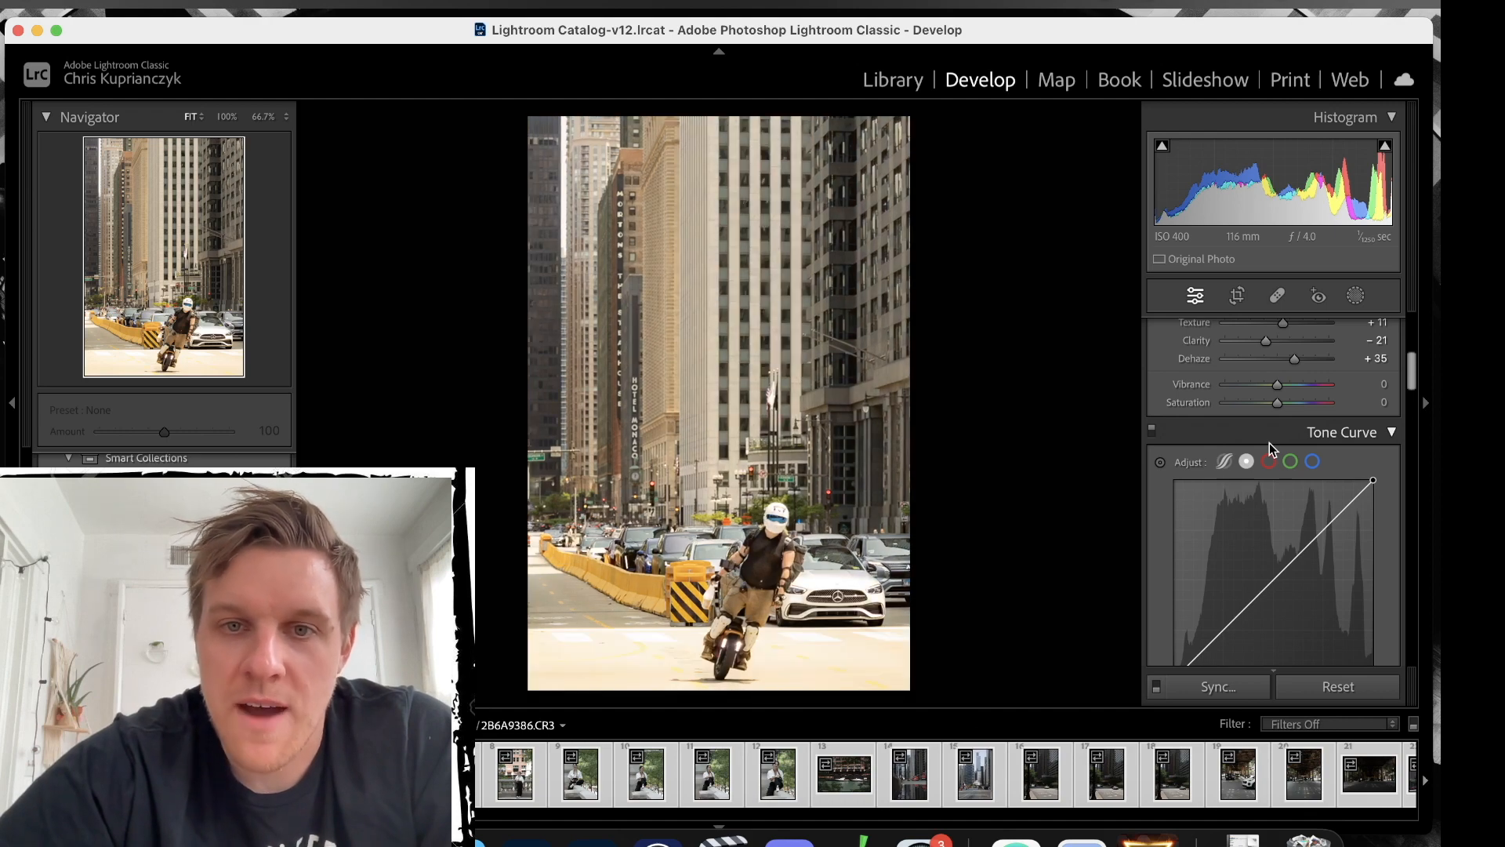
{"action": "key", "text": "backslash"}
{"action": "key", "text": "backslash"}
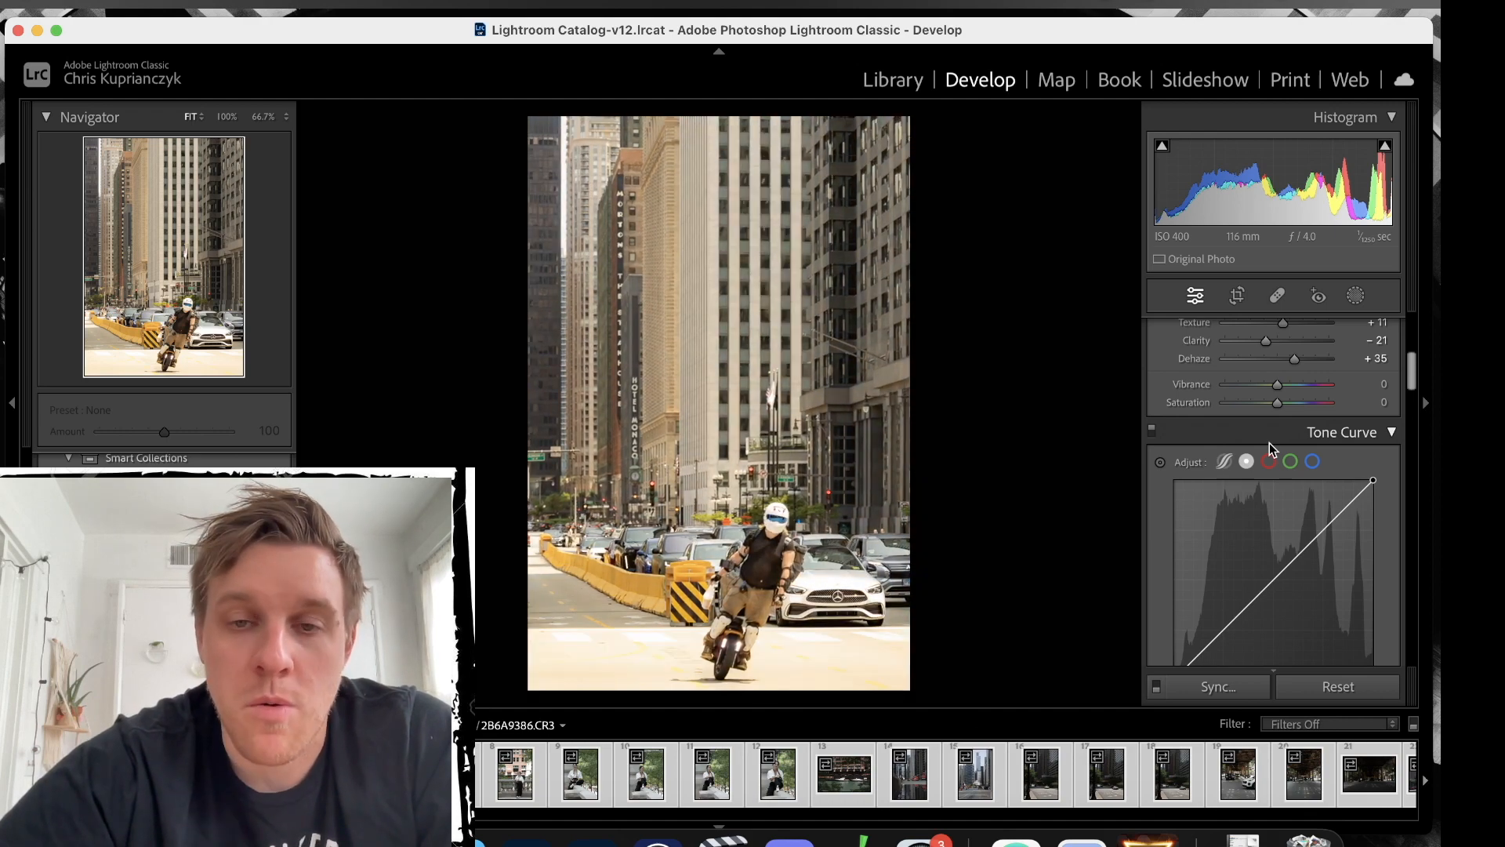
{"action": "key", "text": "backslash"}
{"action": "key", "text": "backslash"}
Try a Saturation of +100 on the rider photo, and reset it to 0 with Vibrance also at 0.
{"action": "scroll", "coordinate": [1270, 492], "scroll_direction": "down", "scroll_amount": 2}
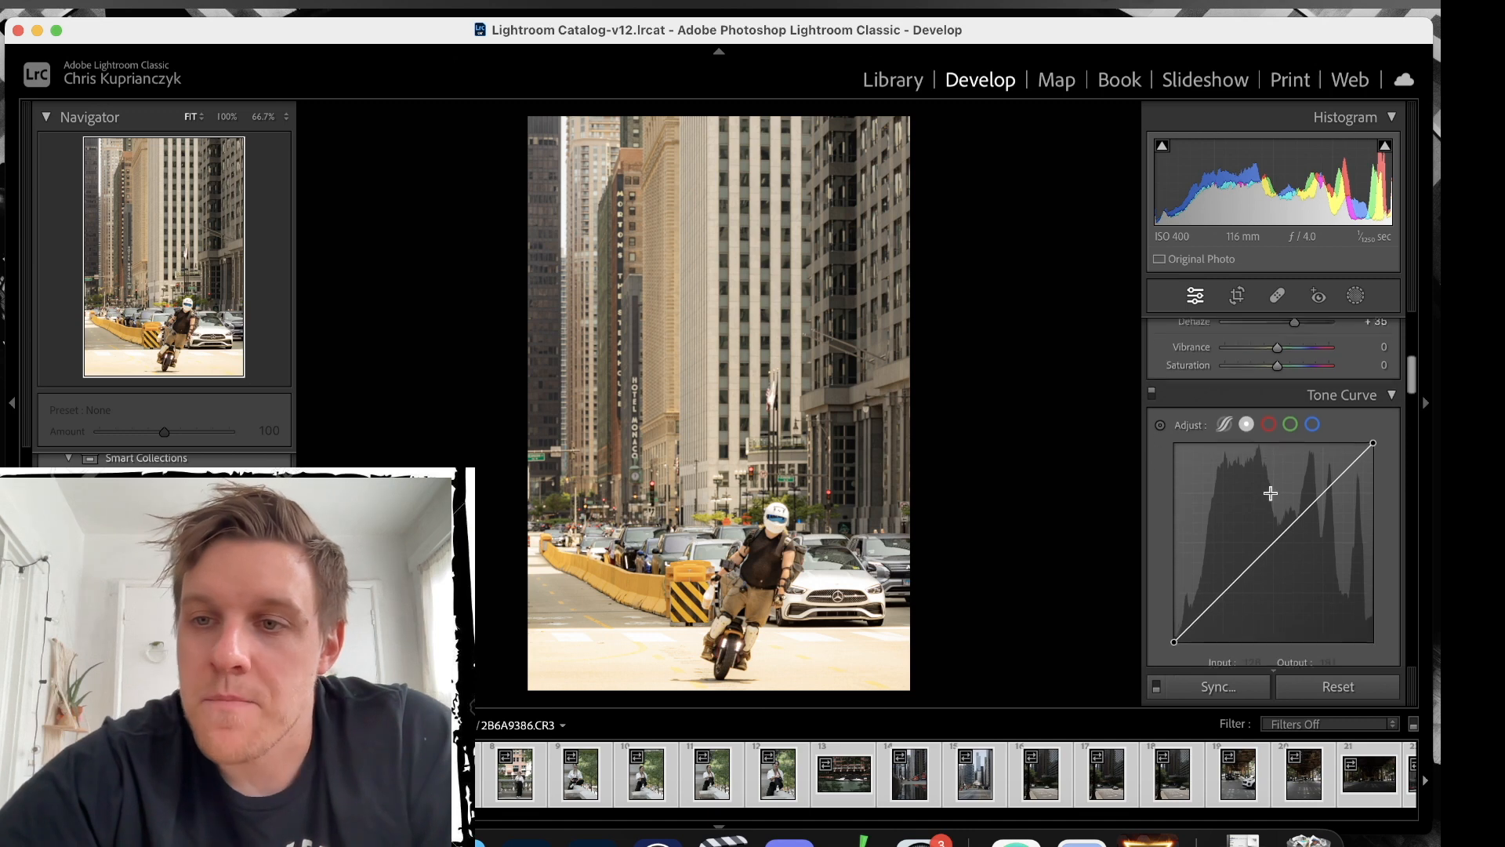
{"action": "scroll", "coordinate": [1271, 493], "scroll_direction": "up", "scroll_amount": 3}
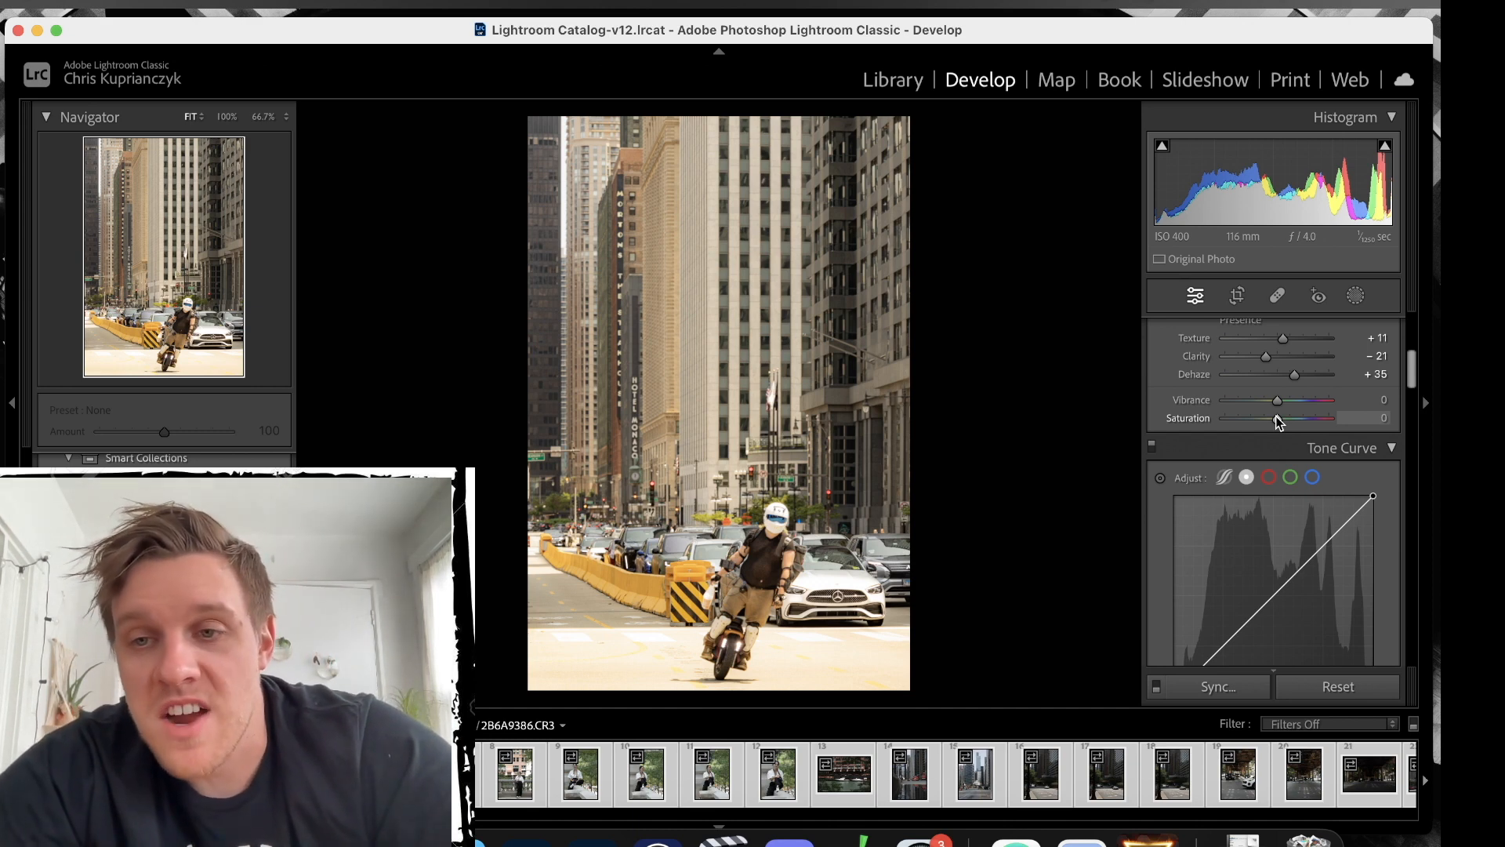
{"action": "left_click_drag", "start_coordinate": [1278, 421], "coordinate": [1339, 444]}
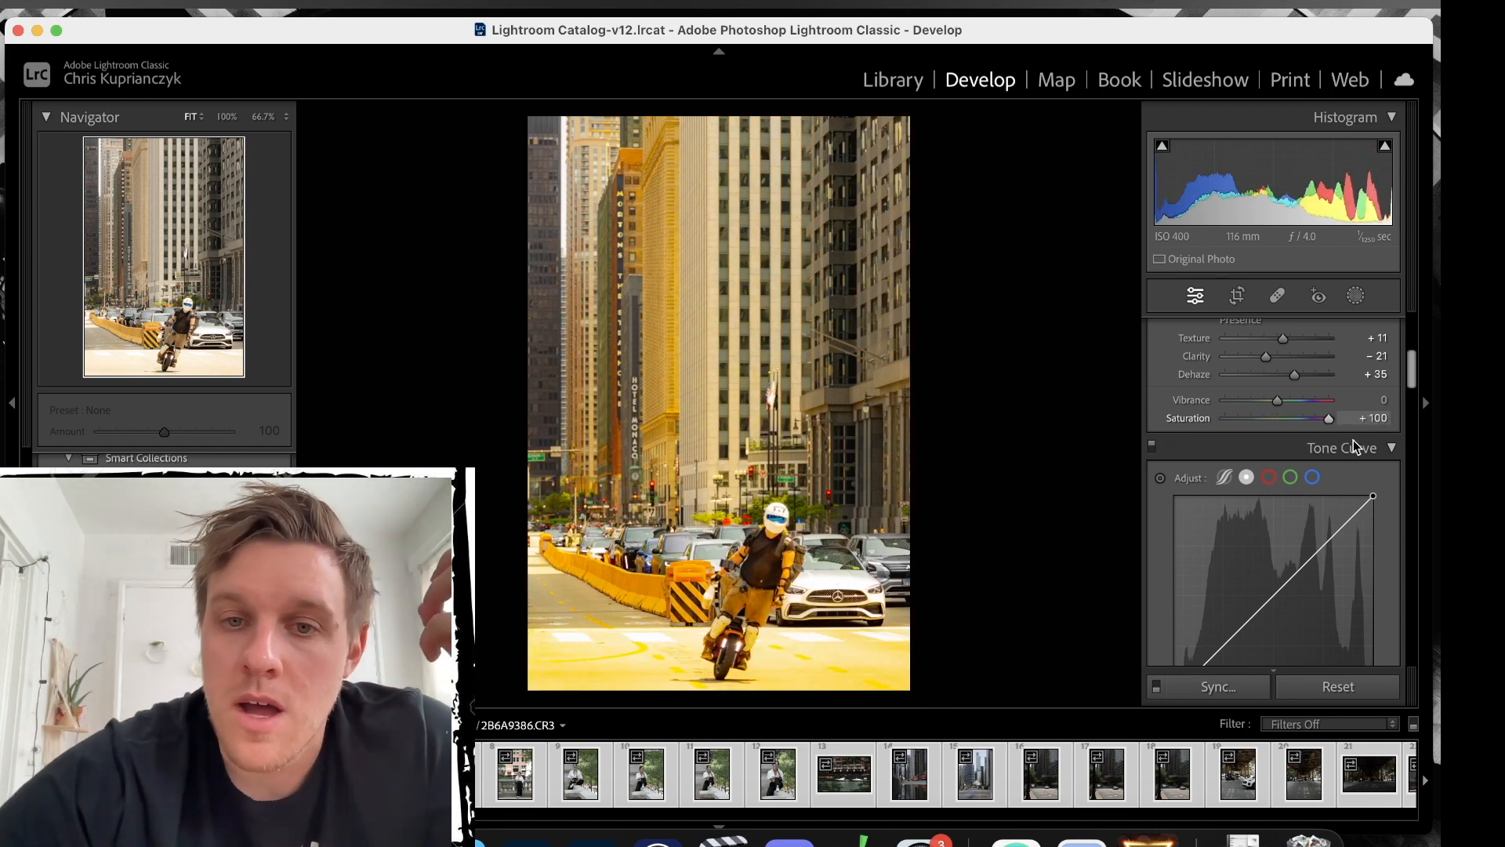
{"action": "left_click_drag", "start_coordinate": [1355, 445], "coordinate": [1277, 444]}
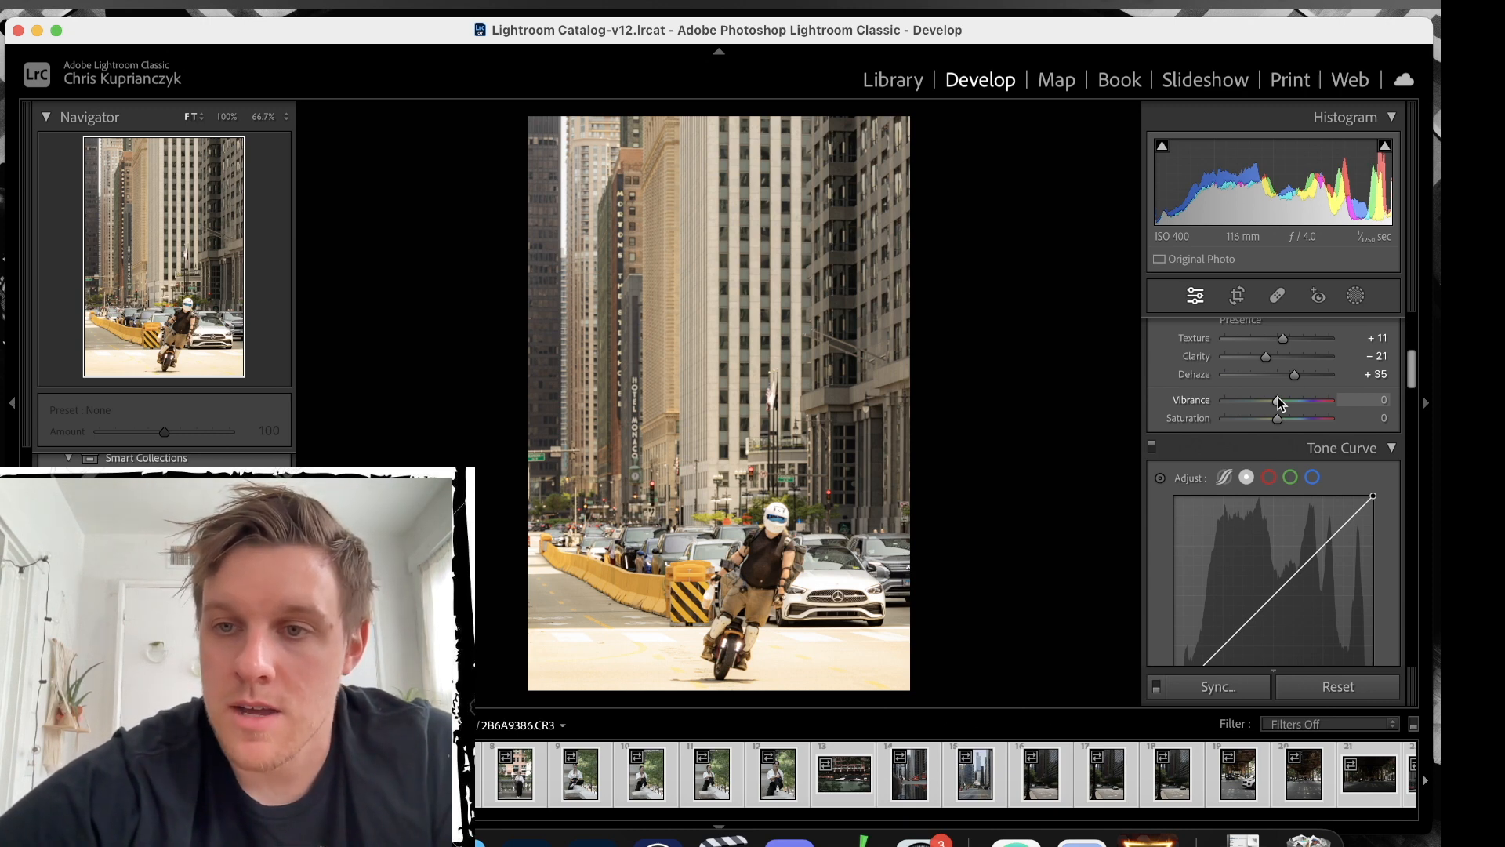
{"action": "mouse_move", "coordinate": [1279, 402]}
{"action": "left_mouse_down"}
{"action": "mouse_move", "coordinate": [1331, 401]}
{"action": "mouse_move", "coordinate": [1192, 406]}
{"action": "mouse_move", "coordinate": [1278, 409]}
{"action": "mouse_move", "coordinate": [1241, 418]}
{"action": "mouse_move", "coordinate": [1282, 403]}
{"action": "left_mouse_up"}
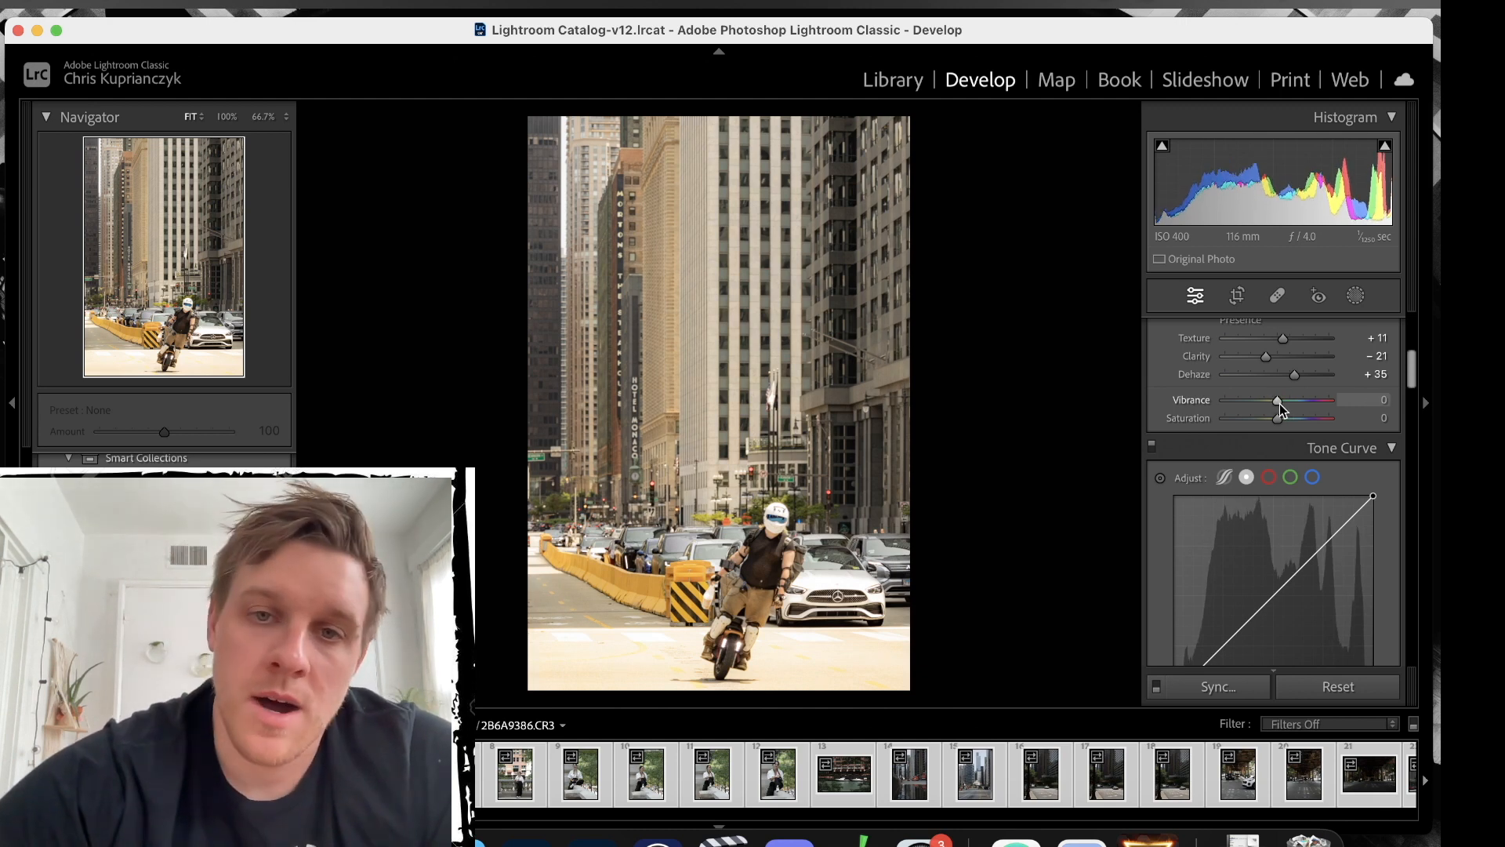
Try the Yellow and Orange saturation at −100 in the HSL adjustments, and reset both to 0.
{"action": "scroll", "coordinate": [1280, 403], "scroll_direction": "down", "scroll_amount": 3}
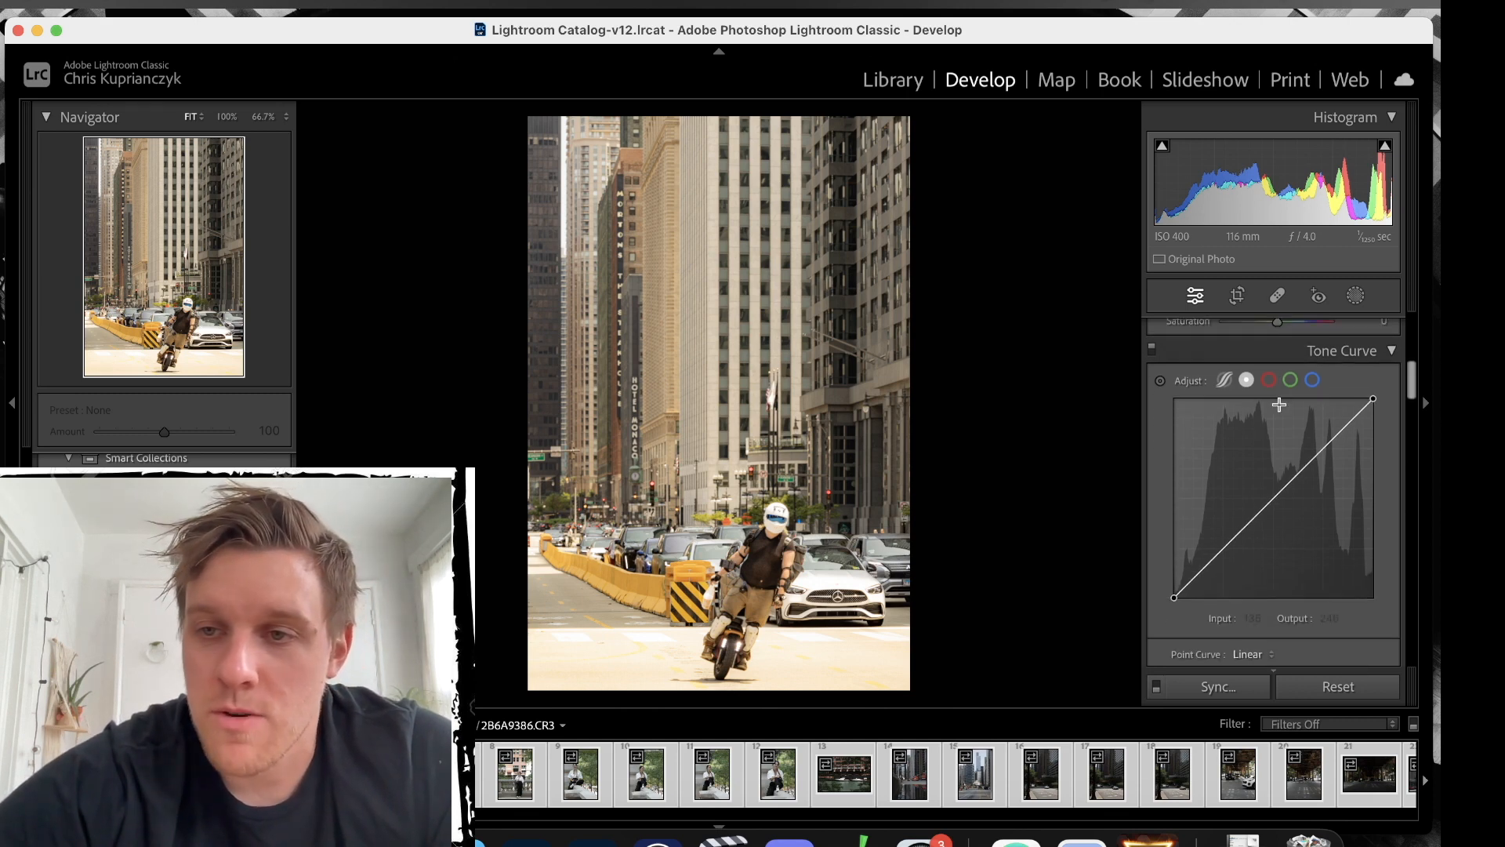
{"action": "scroll", "coordinate": [1279, 404], "scroll_direction": "down", "scroll_amount": 7}
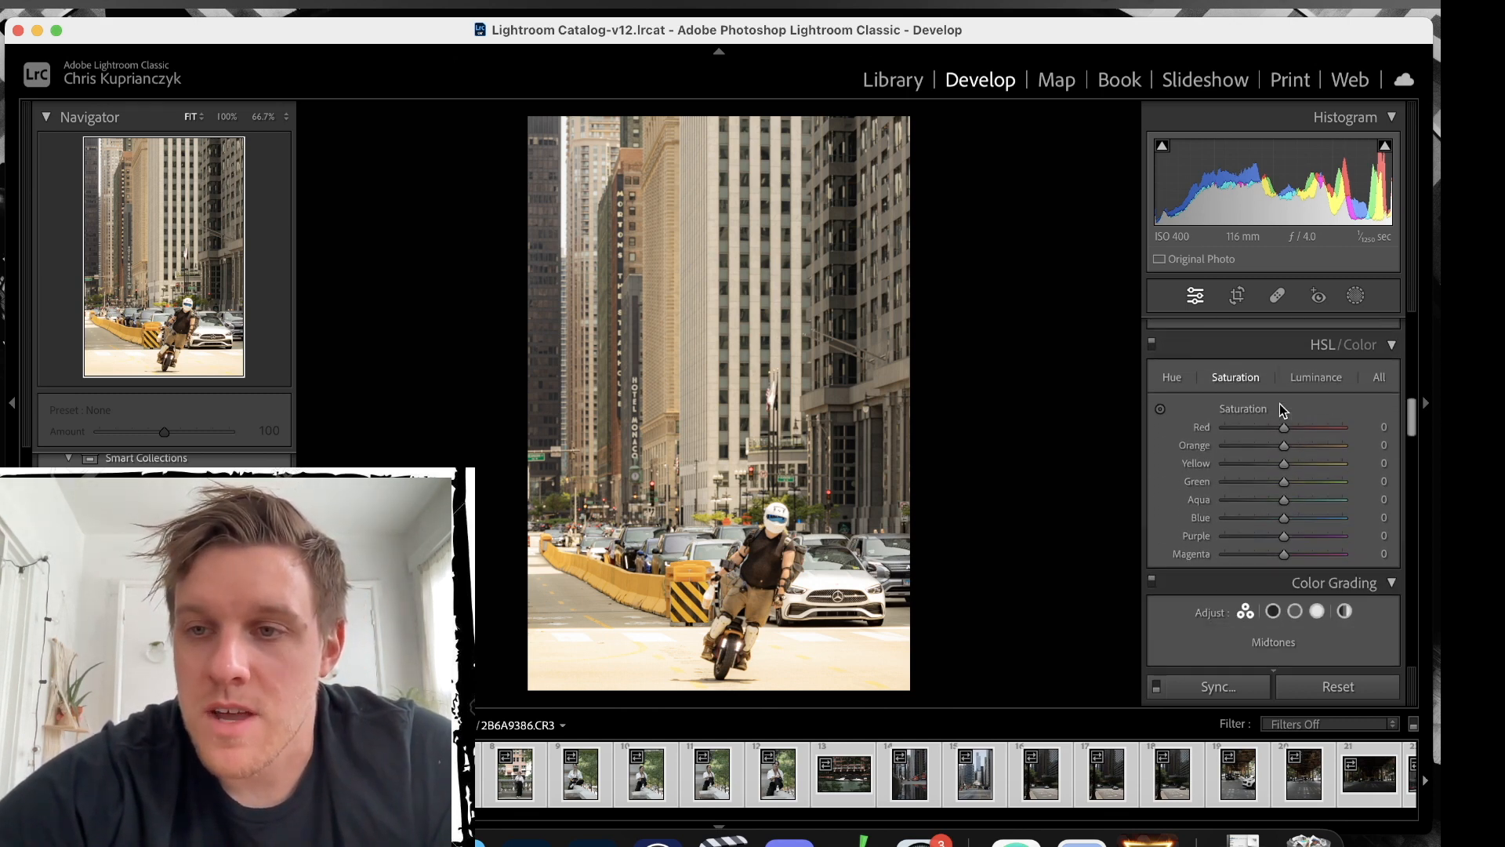
{"action": "scroll", "coordinate": [1323, 376], "scroll_direction": "up", "scroll_amount": 1}
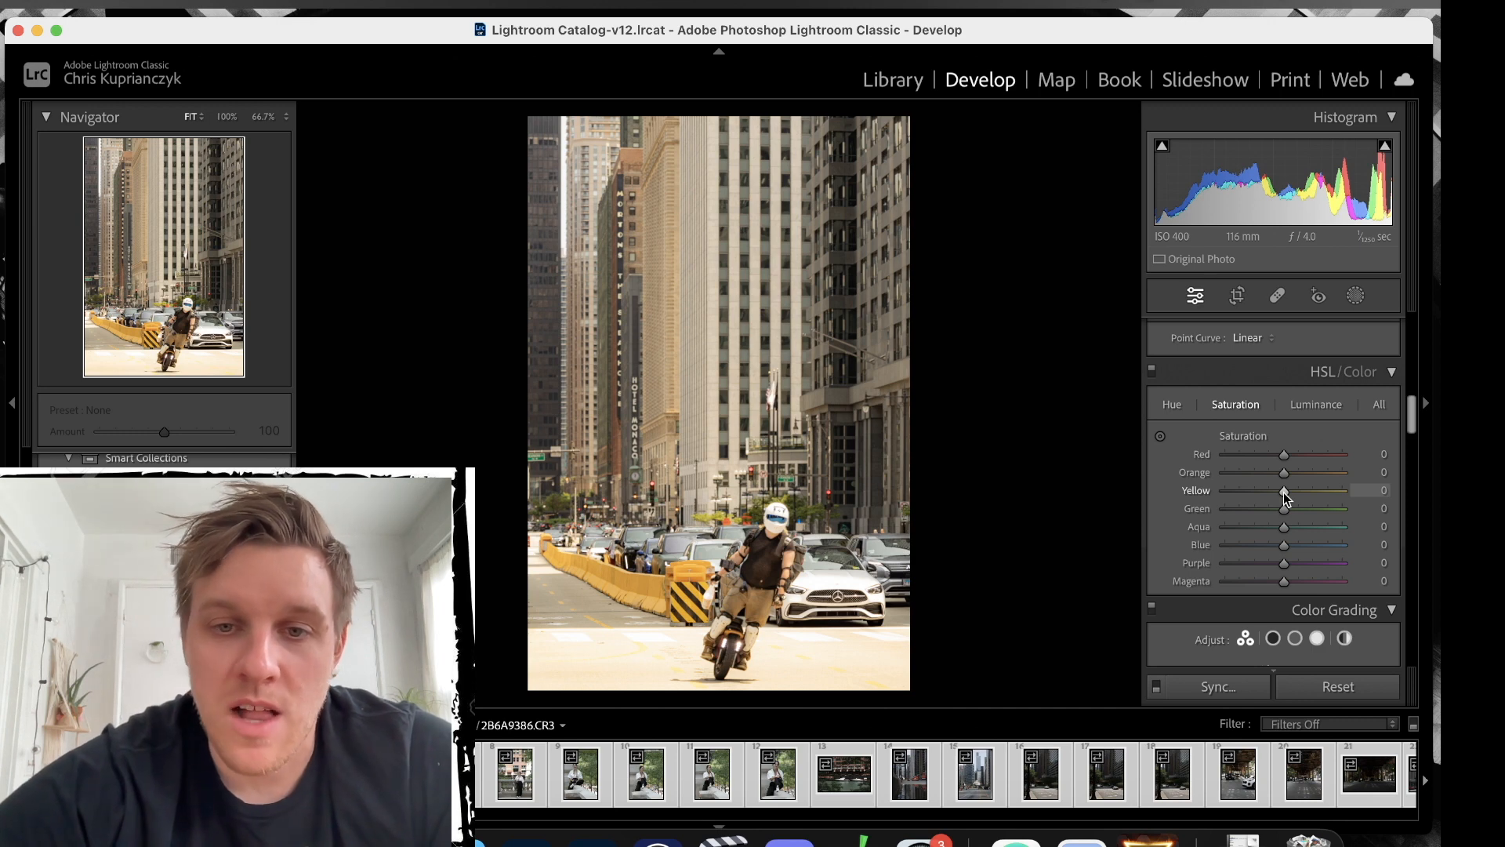
{"action": "left_click_drag", "start_coordinate": [1282, 493], "coordinate": [1099, 536]}
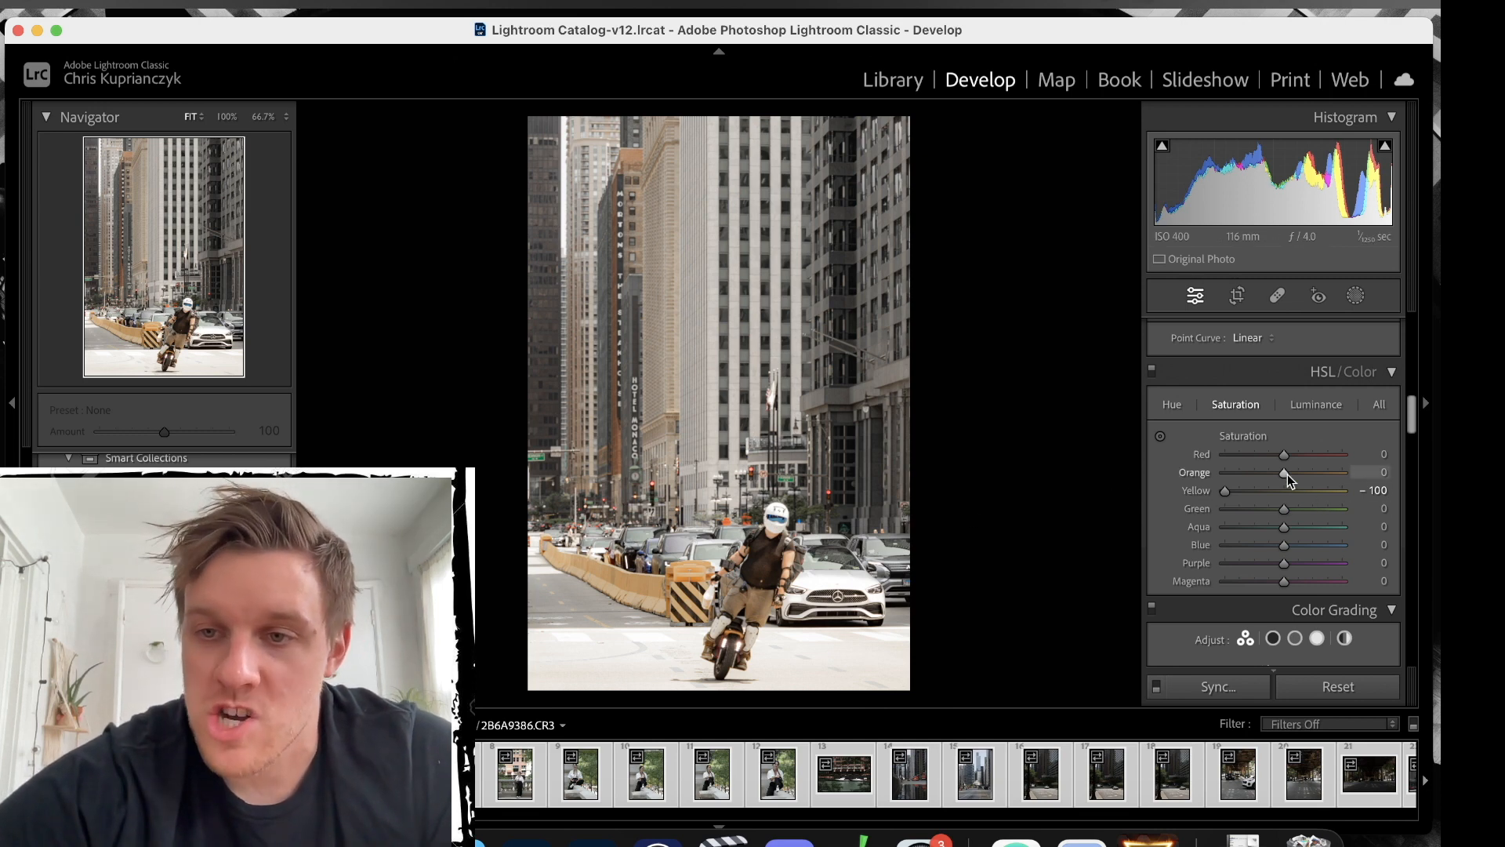
{"action": "left_click_drag", "start_coordinate": [1286, 473], "coordinate": [1145, 493]}
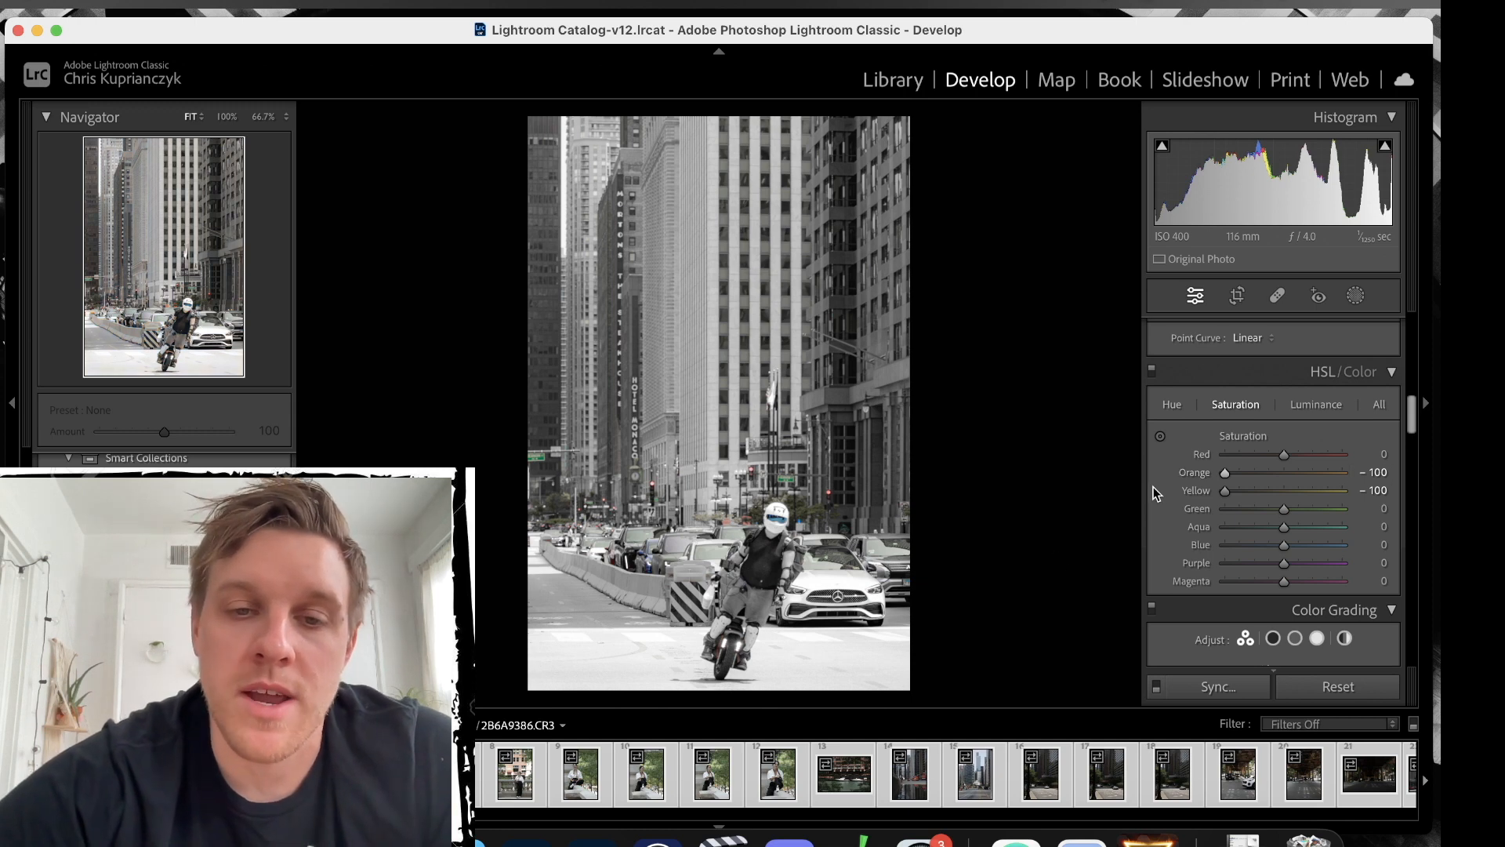
{"action": "double_click", "coordinate": [1222, 474]}
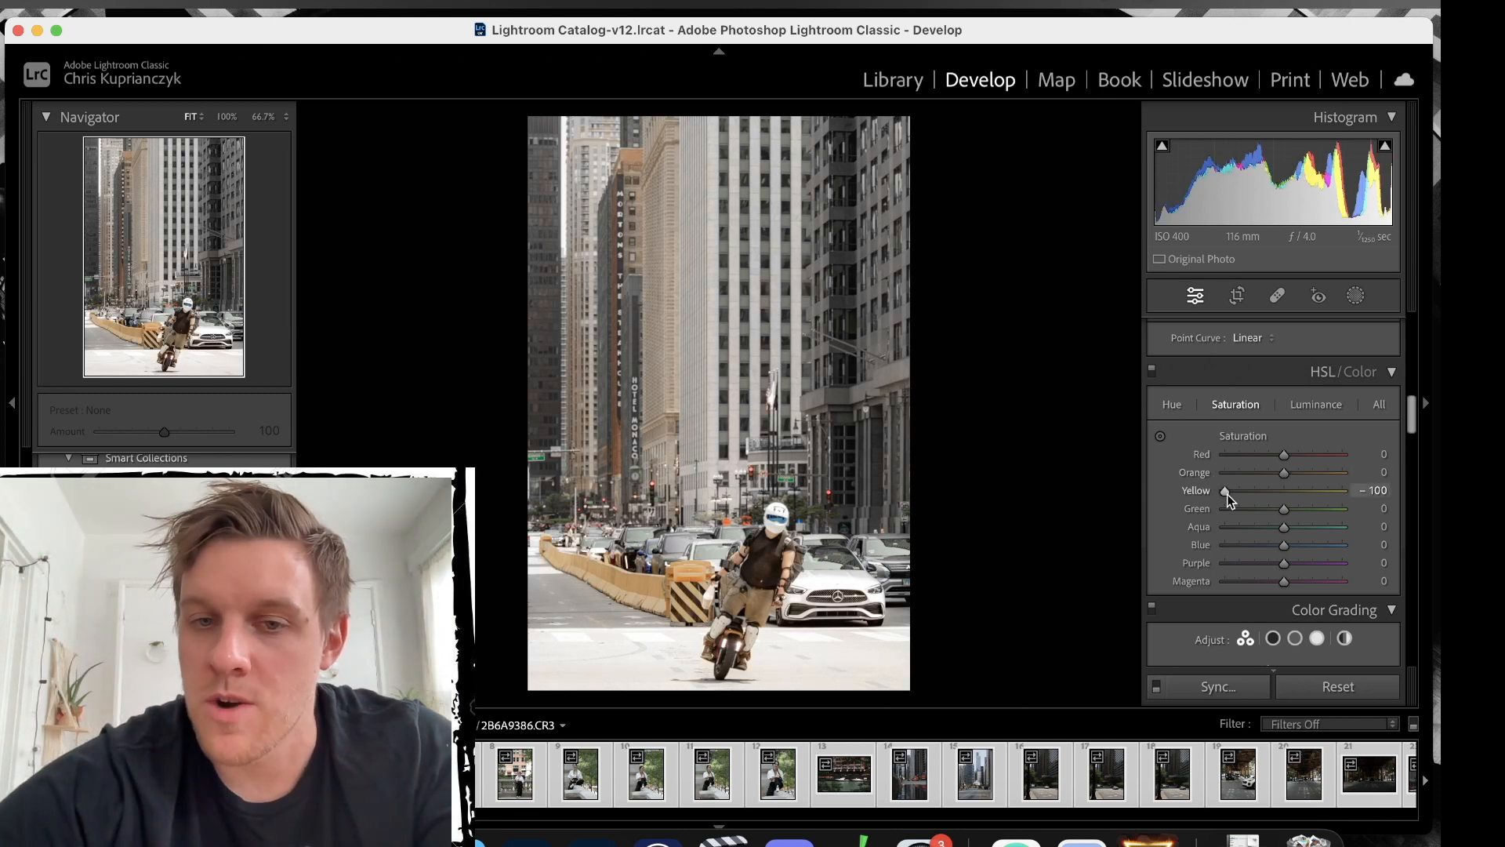
{"action": "double_click", "coordinate": [1226, 494]}
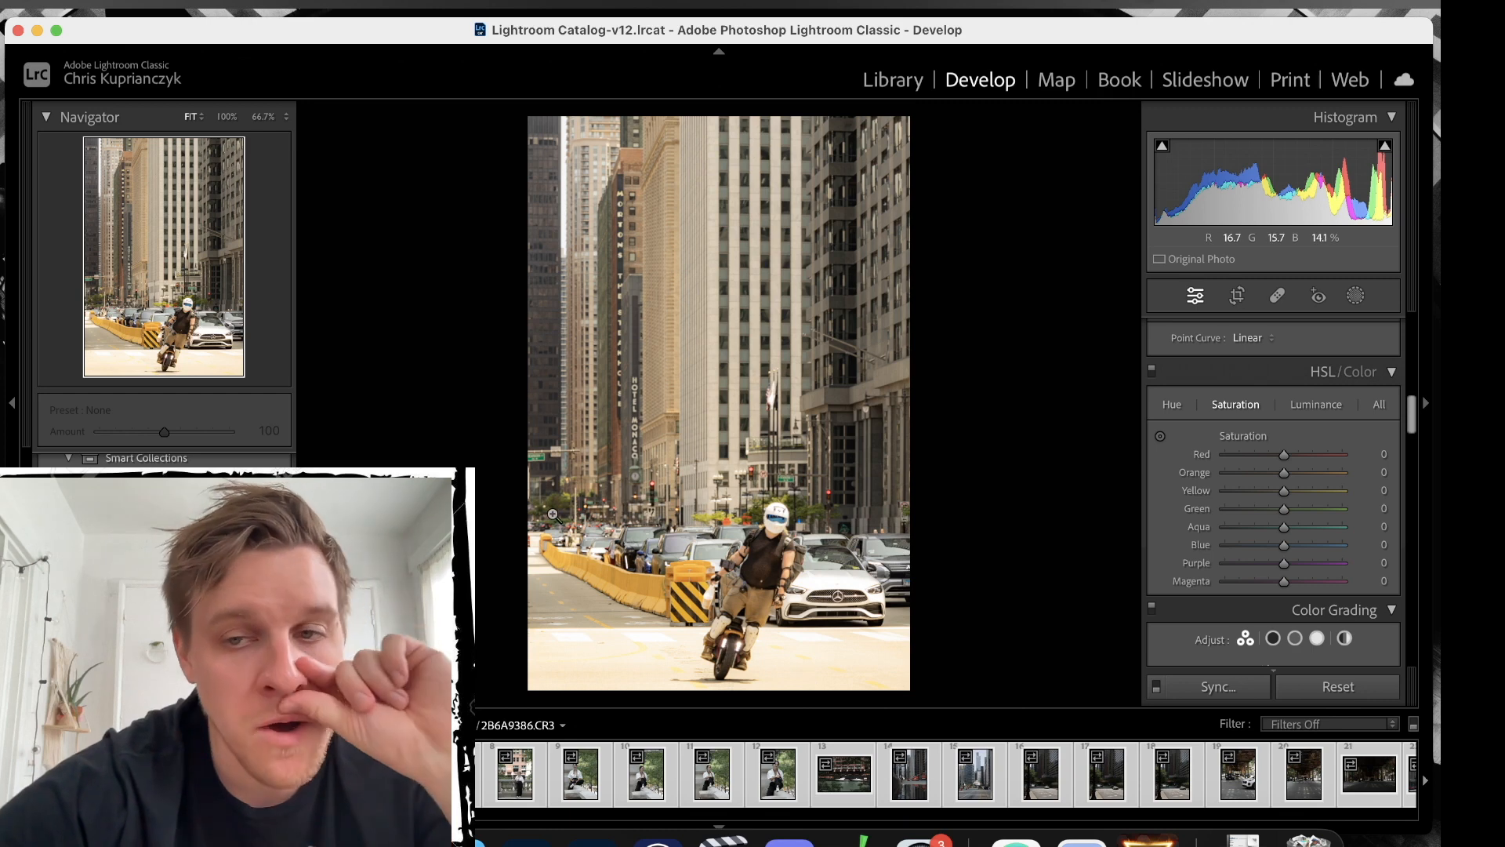
Try a slight Yellow saturation reduction to −13, and reset it to 0.
{"action": "left_click", "coordinate": [1286, 494]}
{"action": "mouse_move", "coordinate": [1286, 494]}
{"action": "left_mouse_down"}
{"action": "mouse_move", "coordinate": [1351, 477]}
{"action": "mouse_move", "coordinate": [1200, 506]}
{"action": "mouse_move", "coordinate": [1276, 498]}
{"action": "left_mouse_up"}
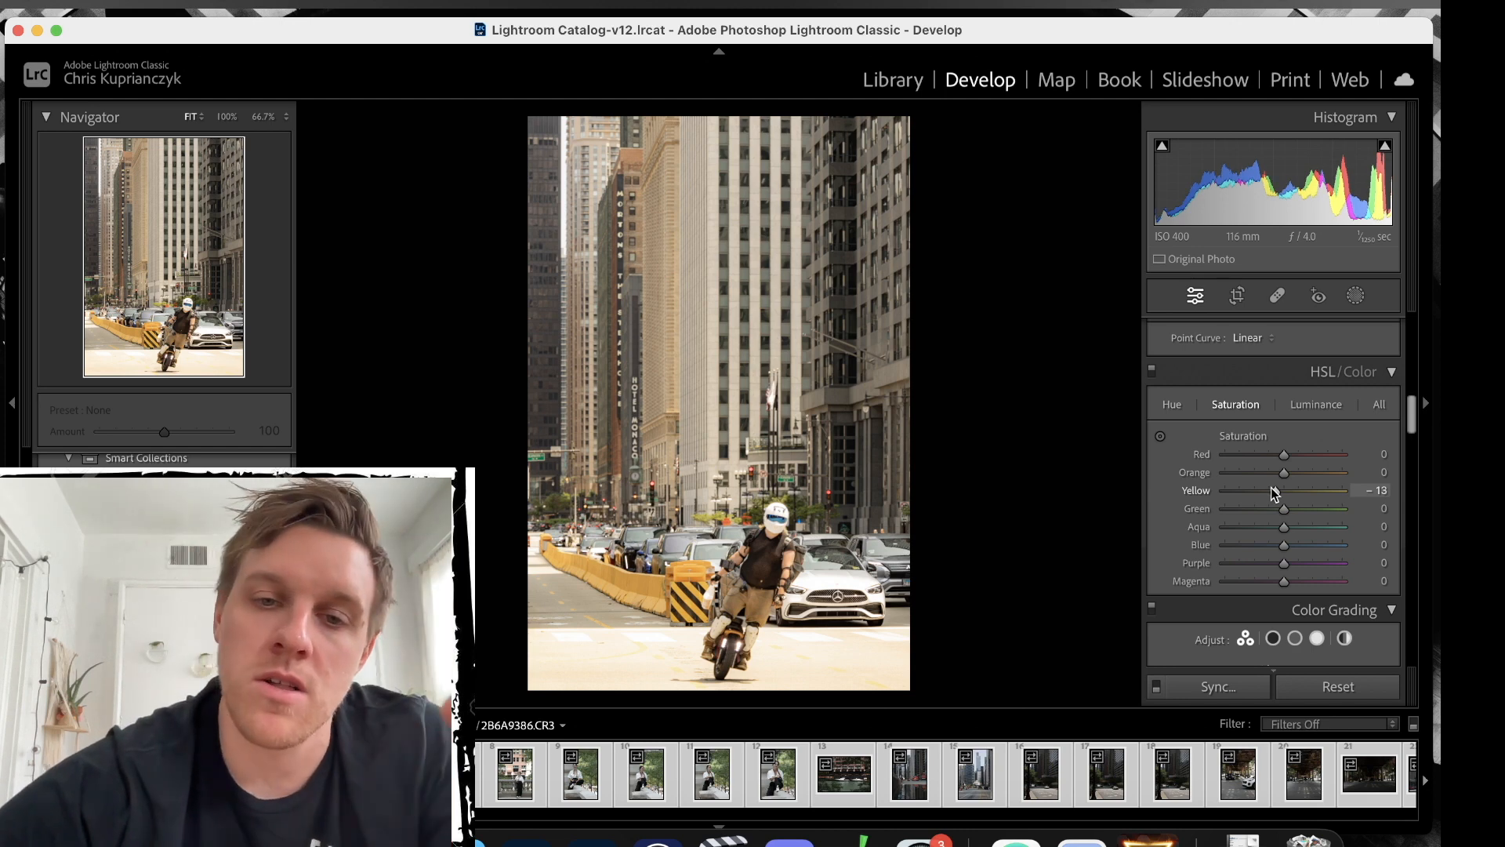
{"action": "double_click", "coordinate": [1274, 492]}
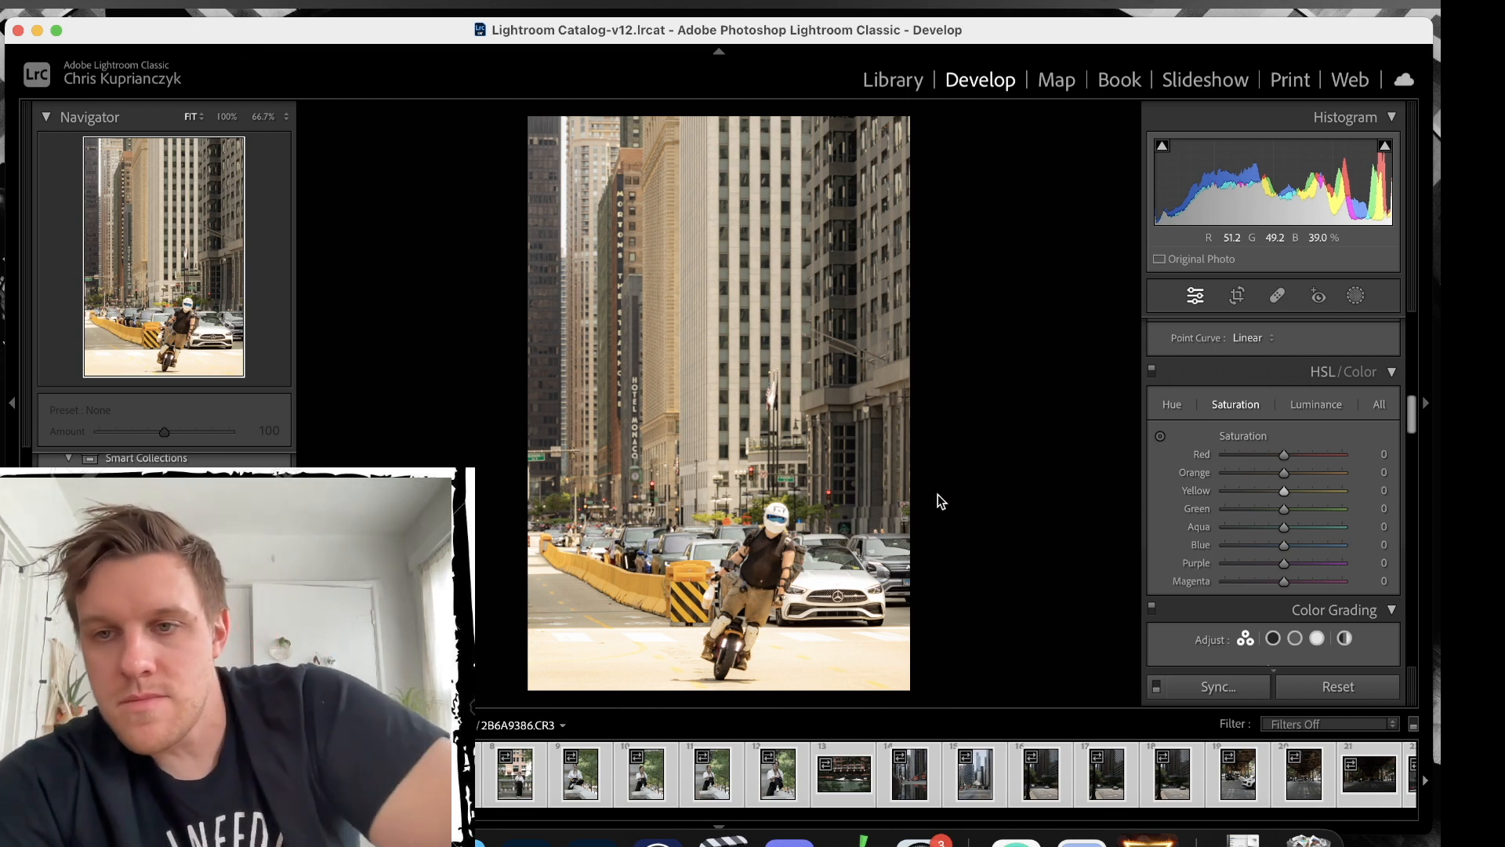
Review the rider photo's tone and presence settings together with its tone curve.
{"action": "scroll", "coordinate": [1259, 456], "scroll_direction": "up", "scroll_amount": 3}
{"action": "scroll", "coordinate": [1257, 454], "scroll_direction": "up", "scroll_amount": 4}
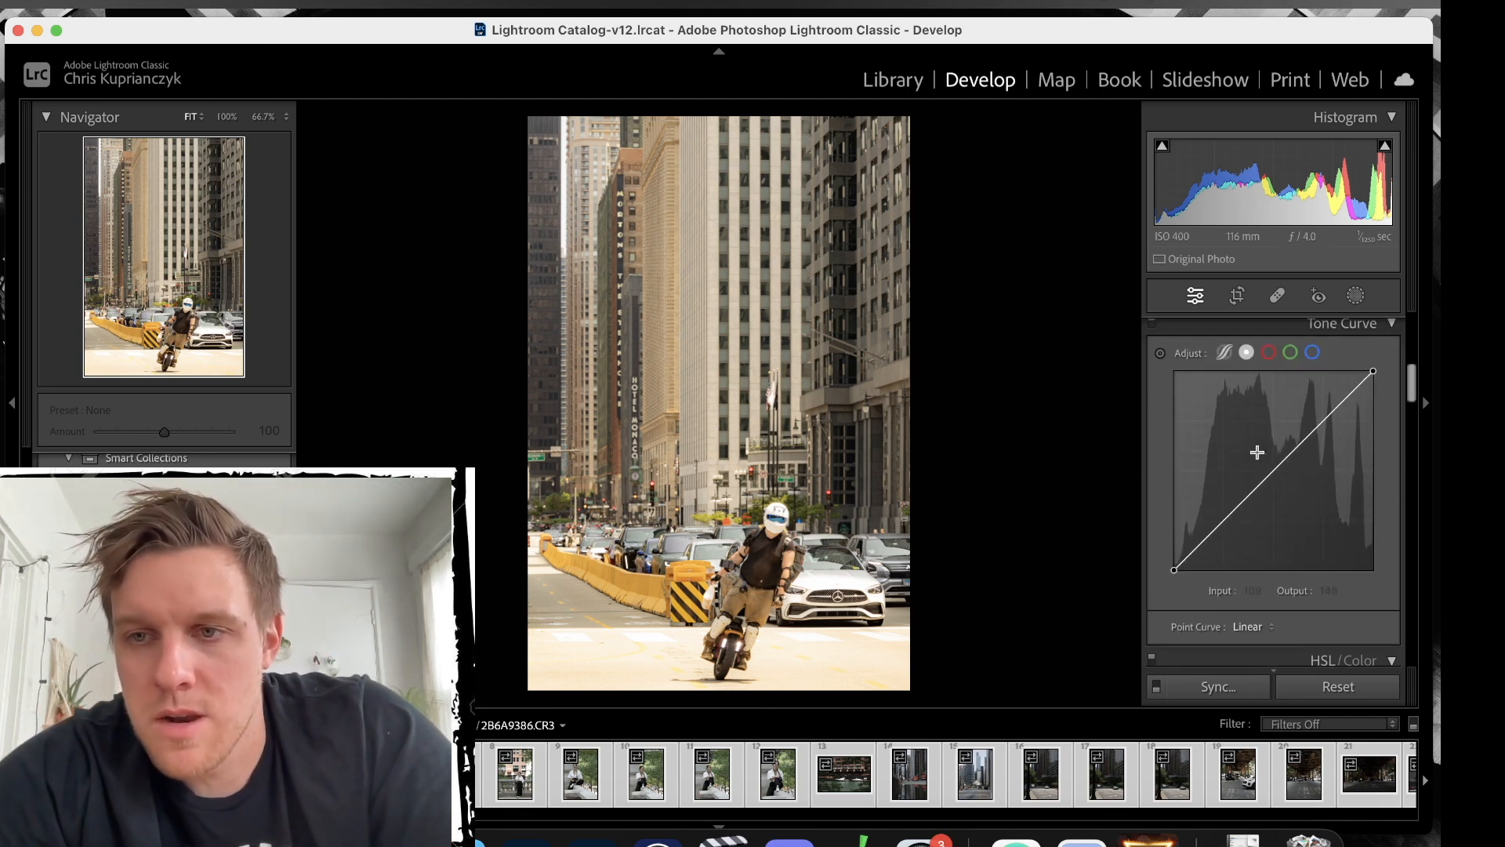
{"action": "scroll", "coordinate": [1257, 453], "scroll_direction": "down", "scroll_amount": 2}
{"action": "scroll", "coordinate": [1238, 396], "scroll_direction": "up", "scroll_amount": 2}
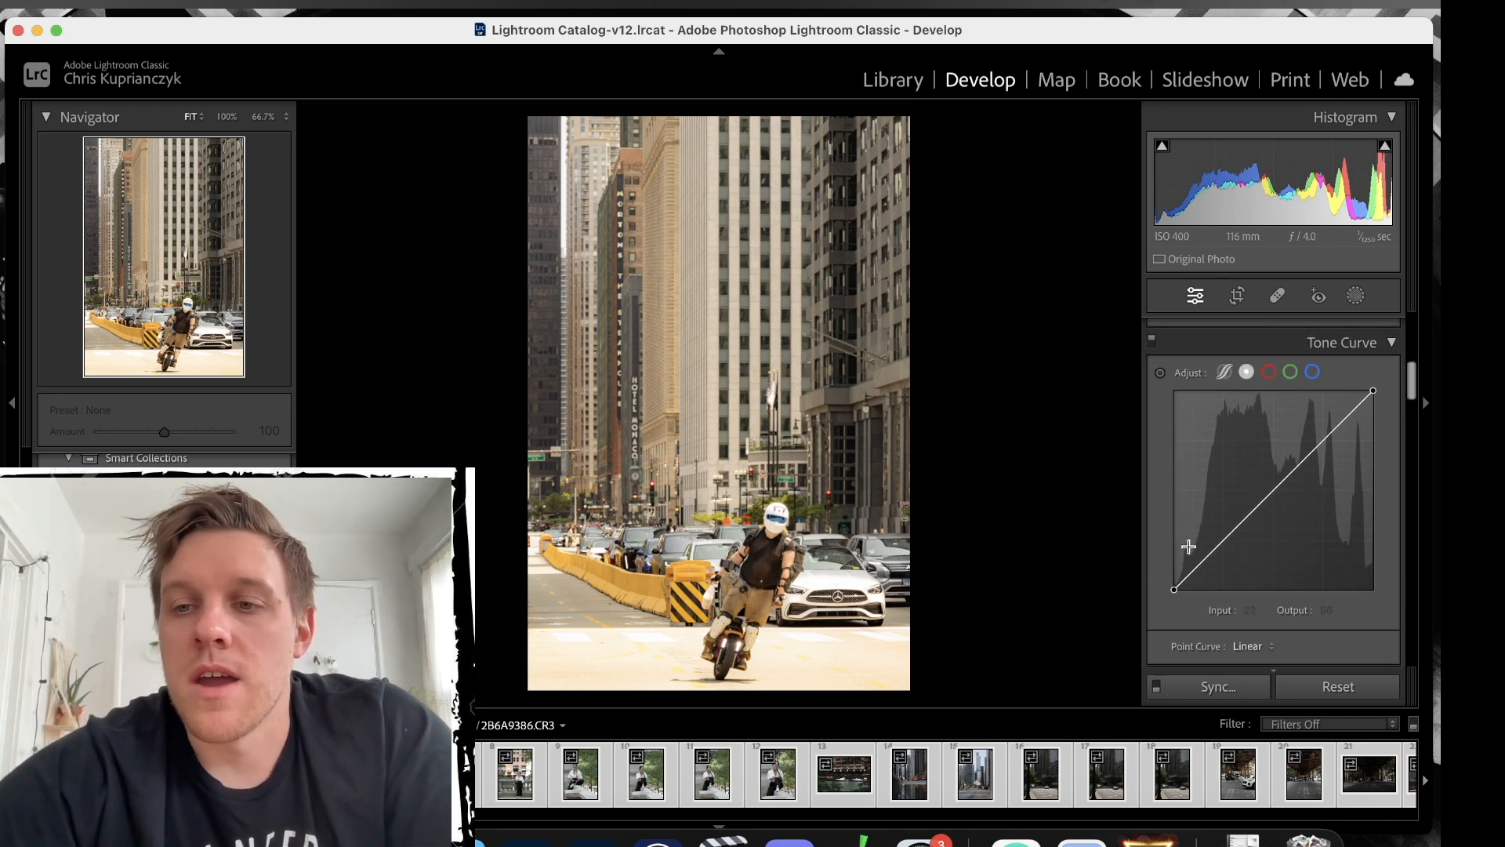
{"action": "scroll", "coordinate": [1188, 547], "scroll_direction": "up", "scroll_amount": 5}
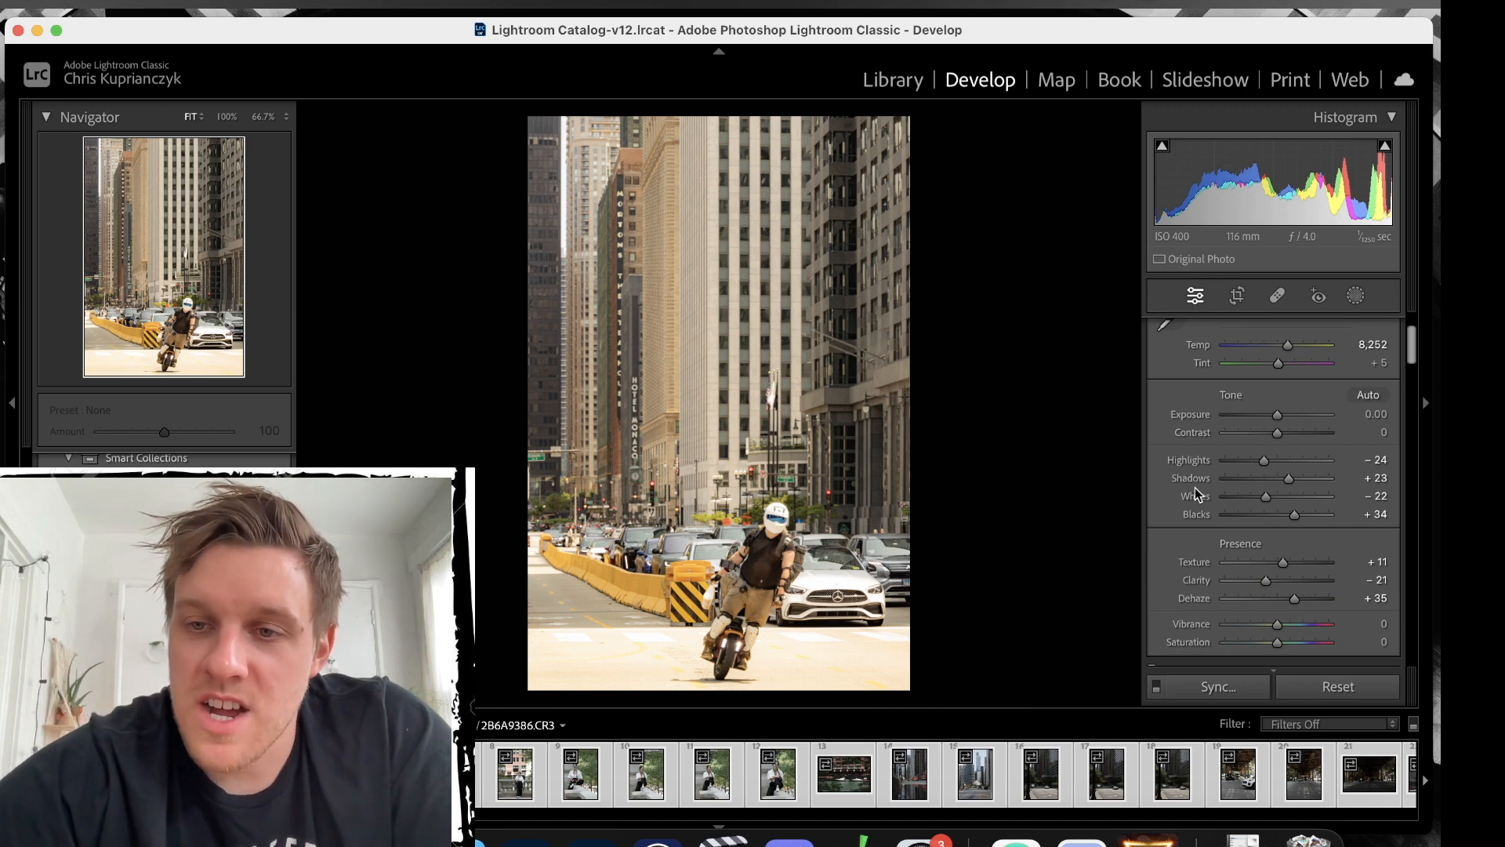
{"action": "scroll", "coordinate": [1230, 455], "scroll_direction": "down", "scroll_amount": 3}
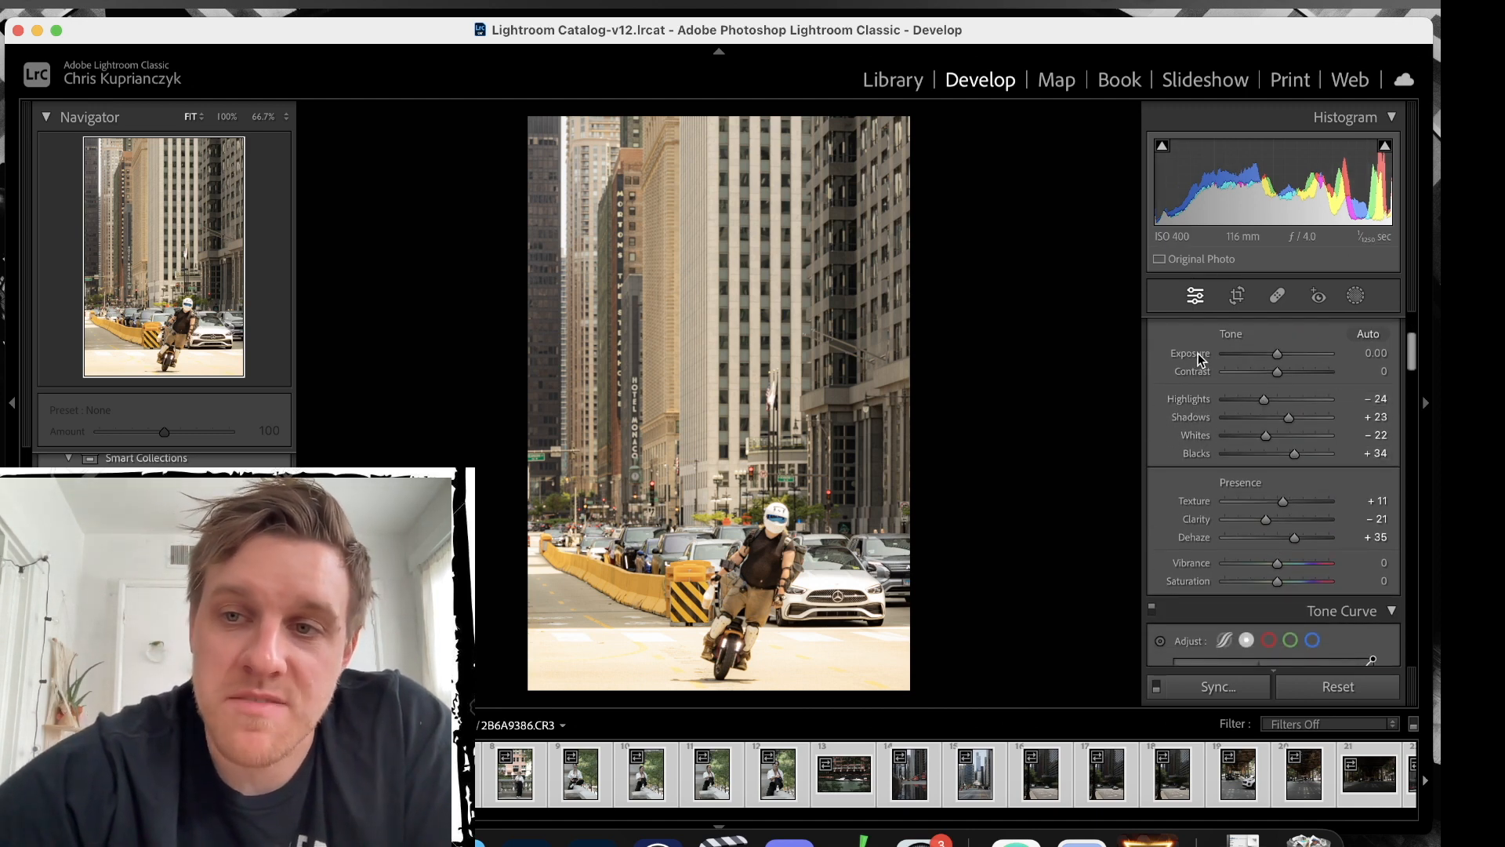
{"action": "scroll", "coordinate": [1213, 356], "scroll_direction": "down", "scroll_amount": 10}
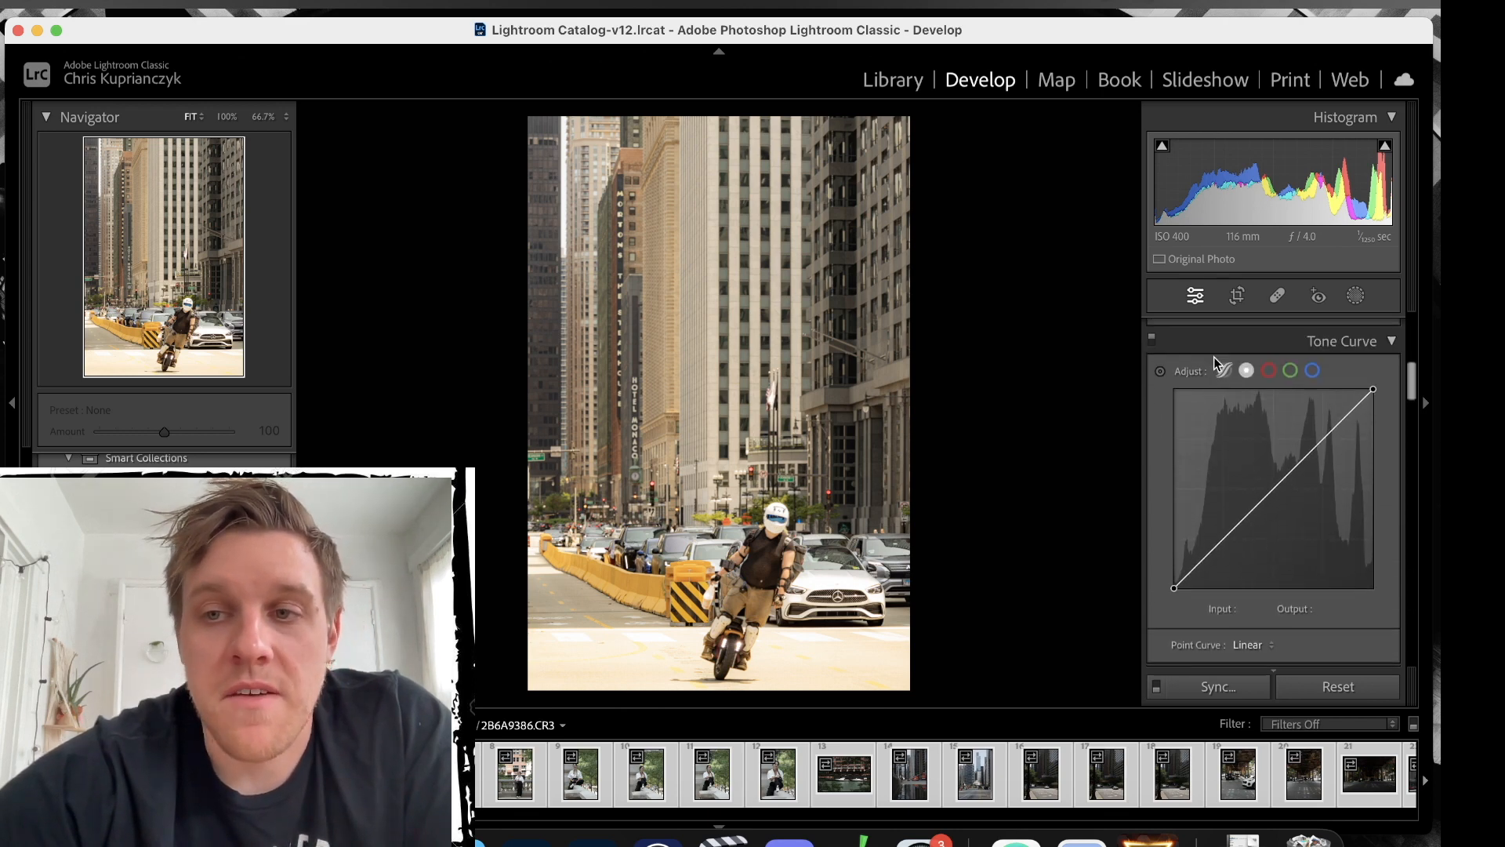
{"action": "scroll", "coordinate": [1213, 356], "scroll_direction": "up", "scroll_amount": 10}
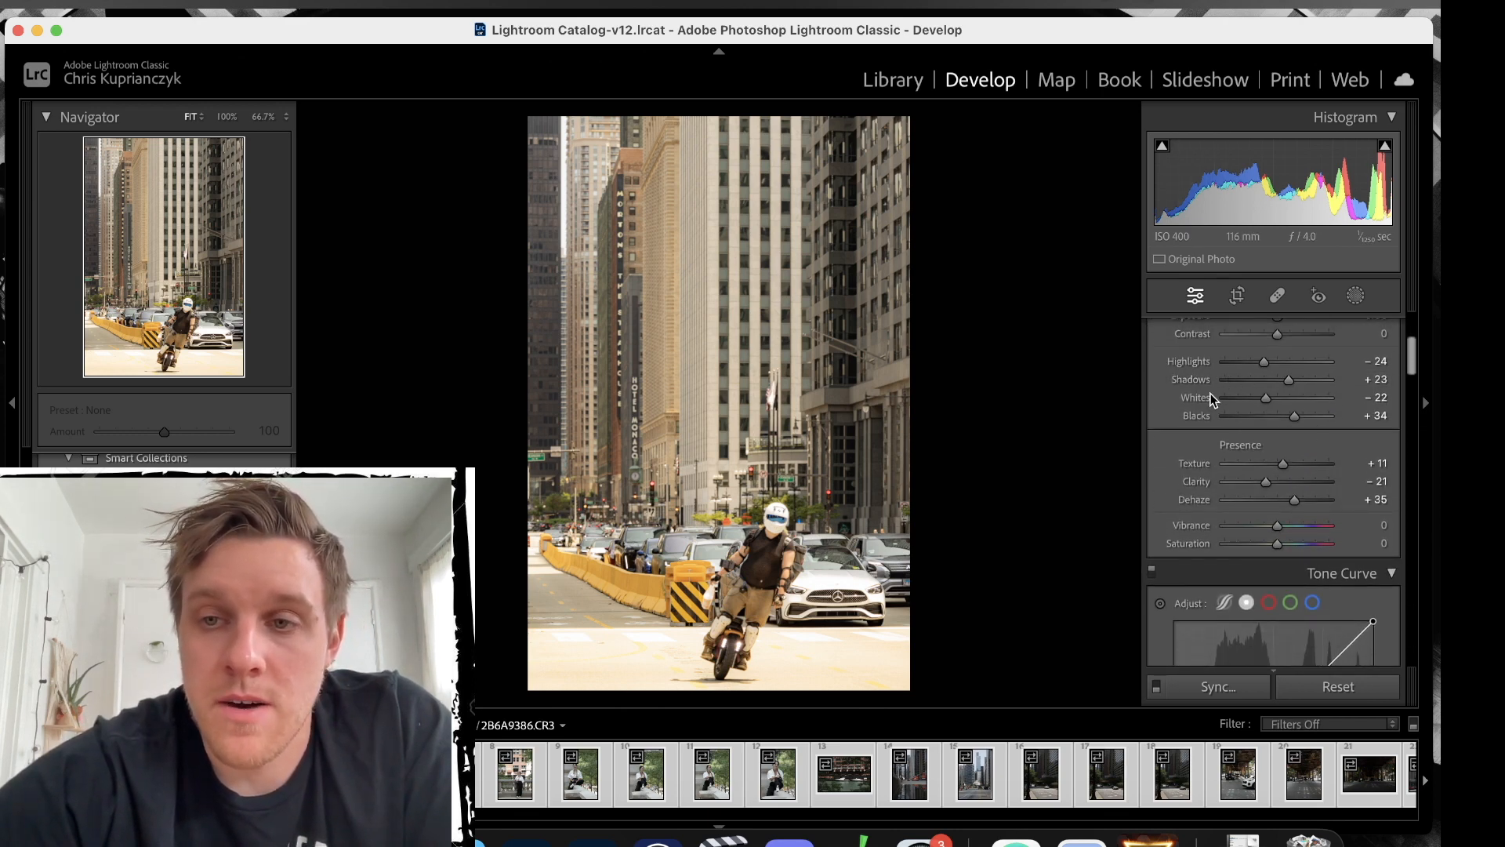
Add six points along the diagonal of the RGB tone curve, spaced from the shadows to the highlights.
{"action": "scroll", "coordinate": [1209, 401], "scroll_direction": "down", "scroll_amount": 8}
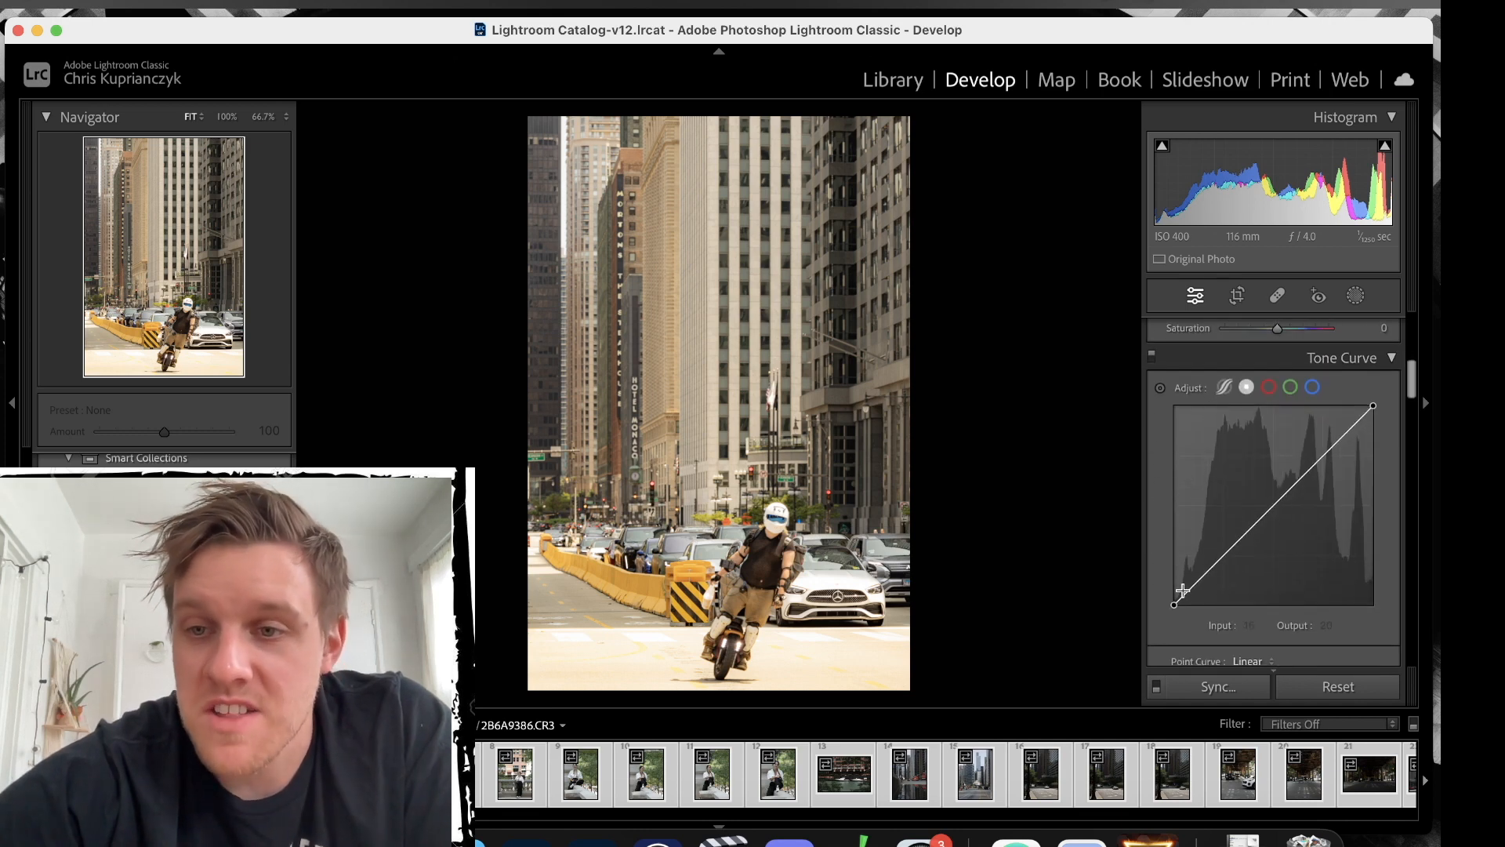
{"action": "left_click", "coordinate": [1189, 589]}
{"action": "left_click", "coordinate": [1215, 563]}
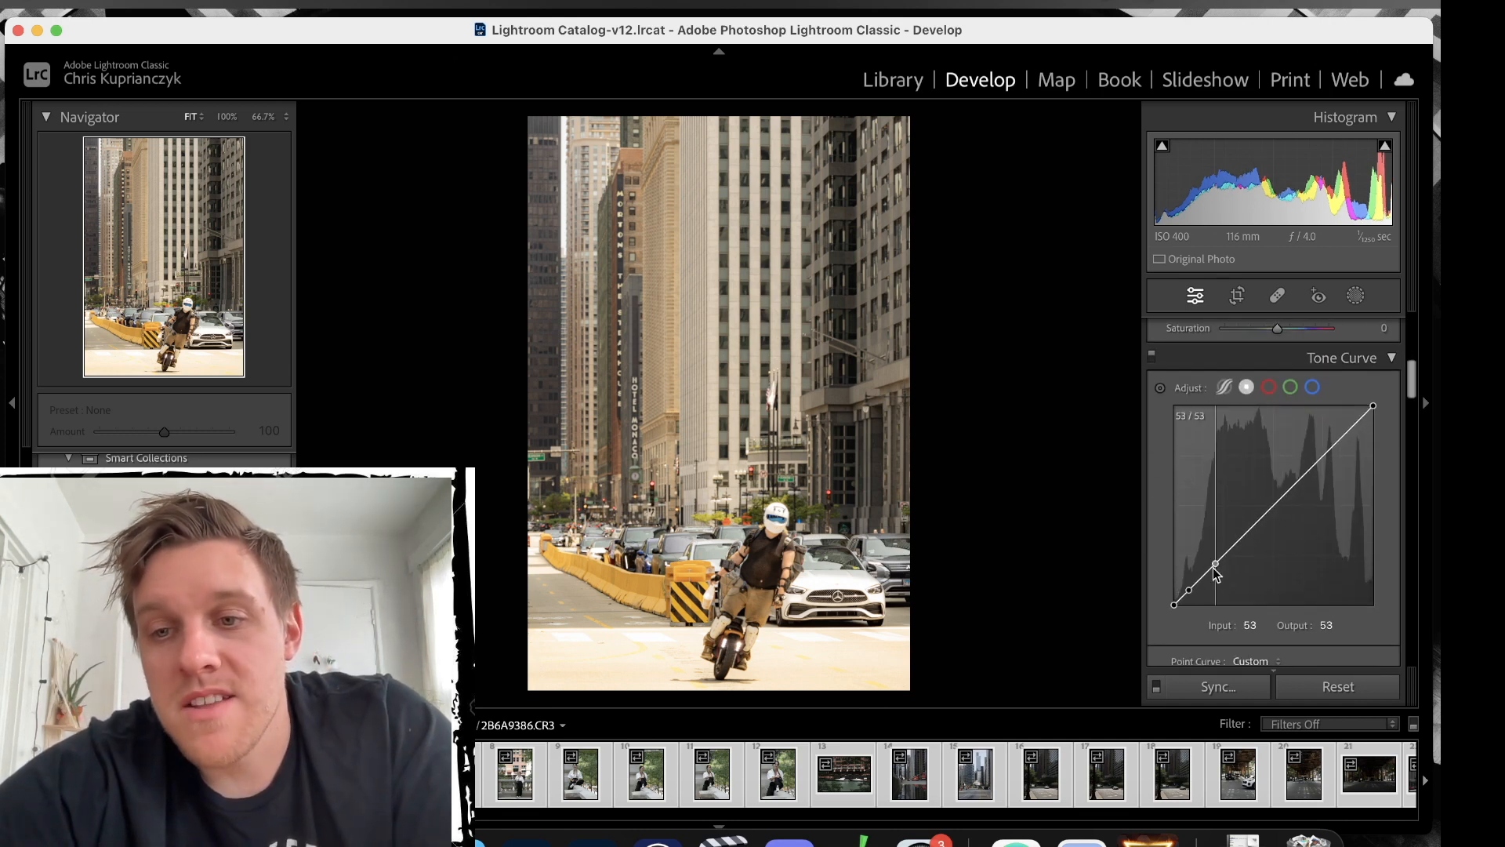
{"action": "left_click", "coordinate": [1247, 532]}
{"action": "left_click", "coordinate": [1287, 492]}
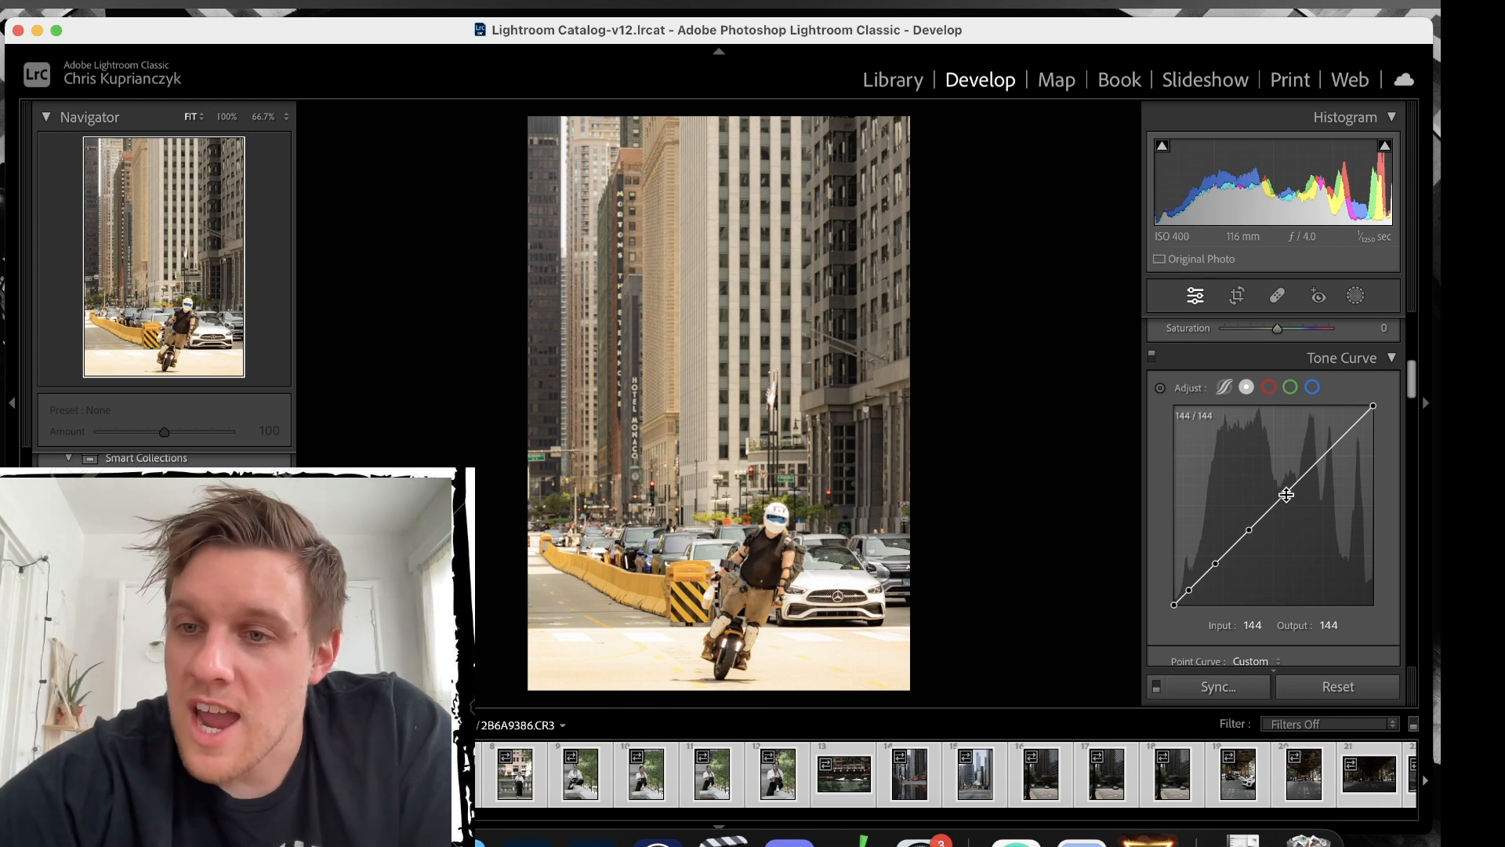
{"action": "left_click", "coordinate": [1316, 462]}
{"action": "left_click", "coordinate": [1350, 427]}
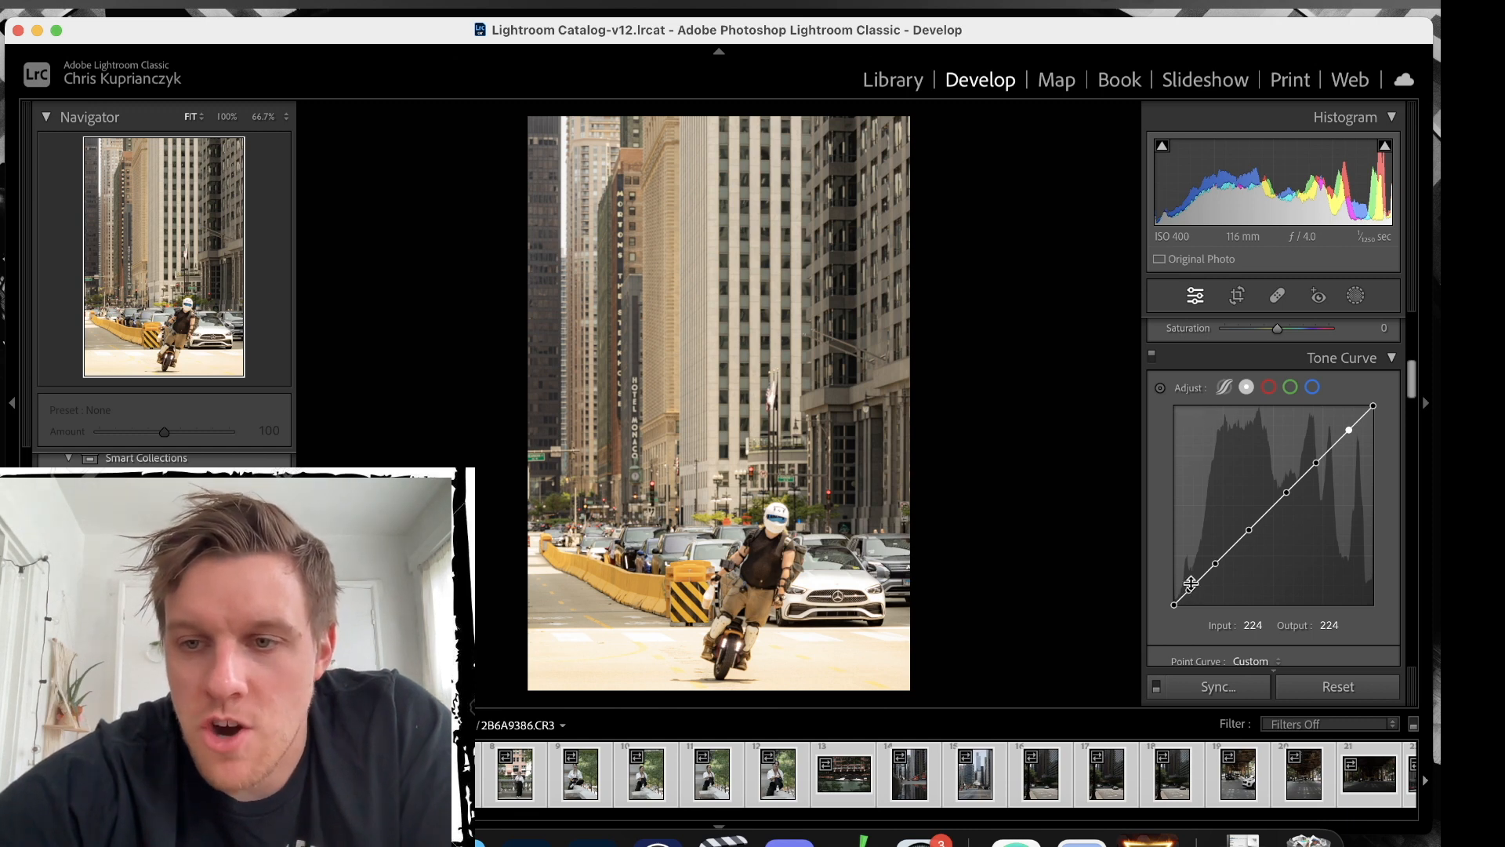
Shape the RGB tone curve into an S-curve, lowering the shadow points to 33/19 and 106/90 and raising the upper highlight point to 218/233.
{"action": "mouse_move", "coordinate": [1189, 590]}
{"action": "left_mouse_down"}
{"action": "mouse_move", "coordinate": [1202, 622]}
{"action": "mouse_move", "coordinate": [1189, 549]}
{"action": "mouse_move", "coordinate": [1213, 612]}
{"action": "mouse_move", "coordinate": [1199, 587]}
{"action": "left_mouse_up"}
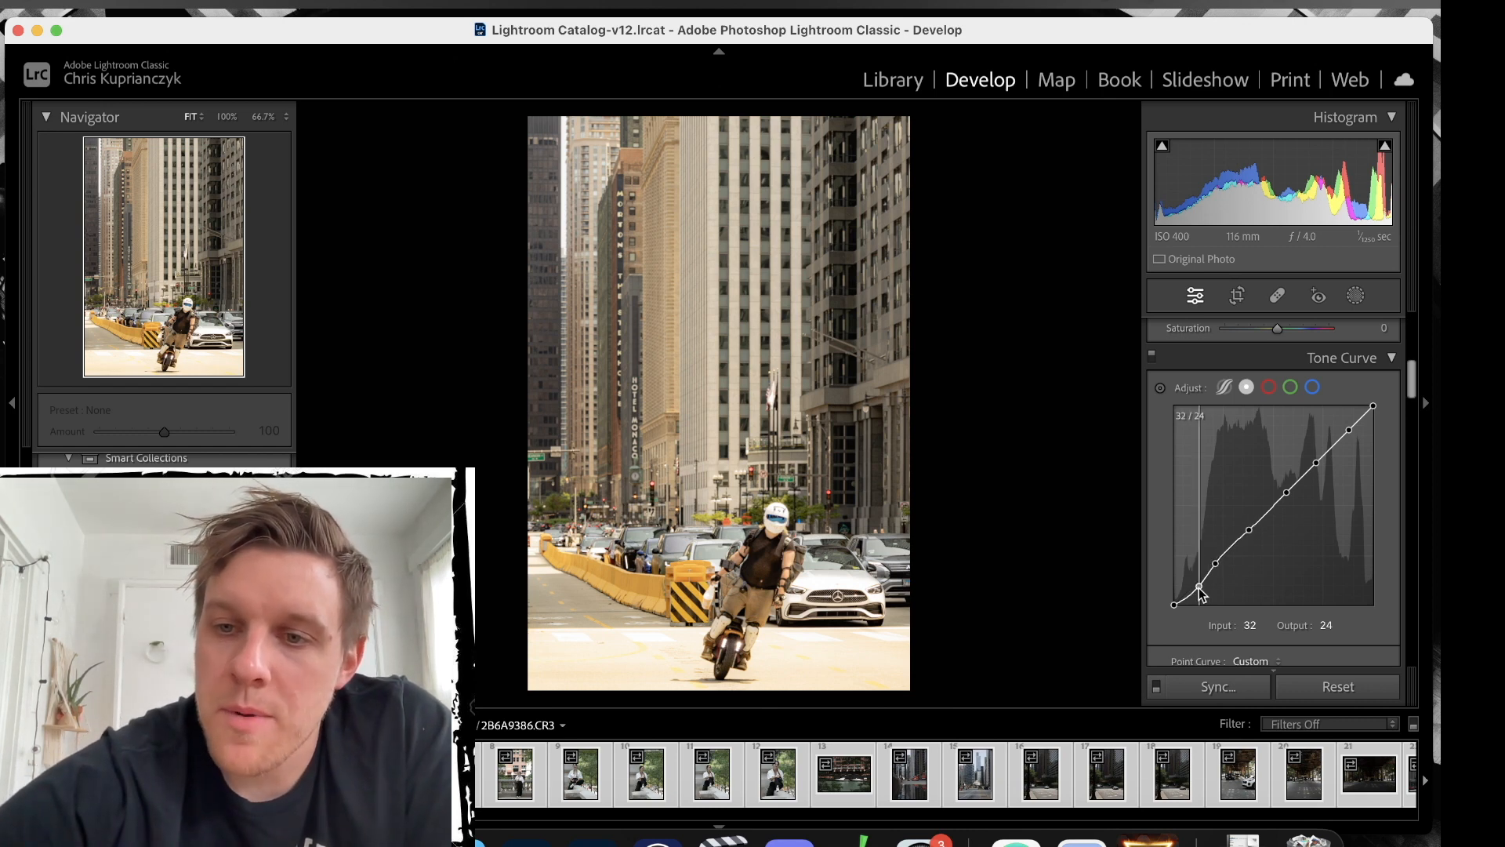
{"action": "mouse_move", "coordinate": [1200, 588]}
{"action": "left_mouse_down"}
{"action": "mouse_move", "coordinate": [1222, 571]}
{"action": "mouse_move", "coordinate": [1196, 591]}
{"action": "left_mouse_up"}
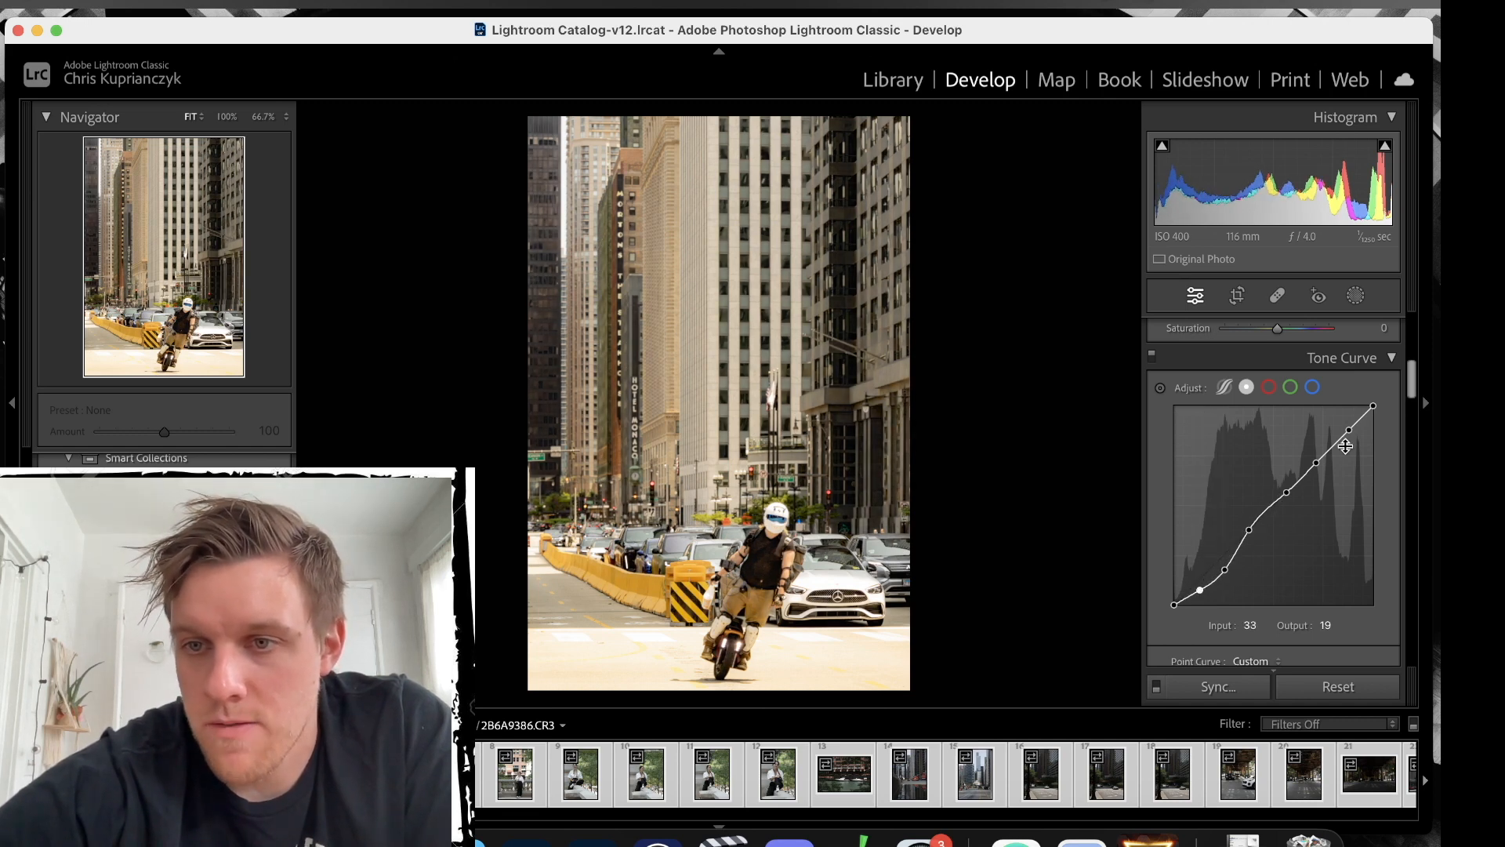
{"action": "left_click_drag", "start_coordinate": [1248, 530], "coordinate": [1257, 535]}
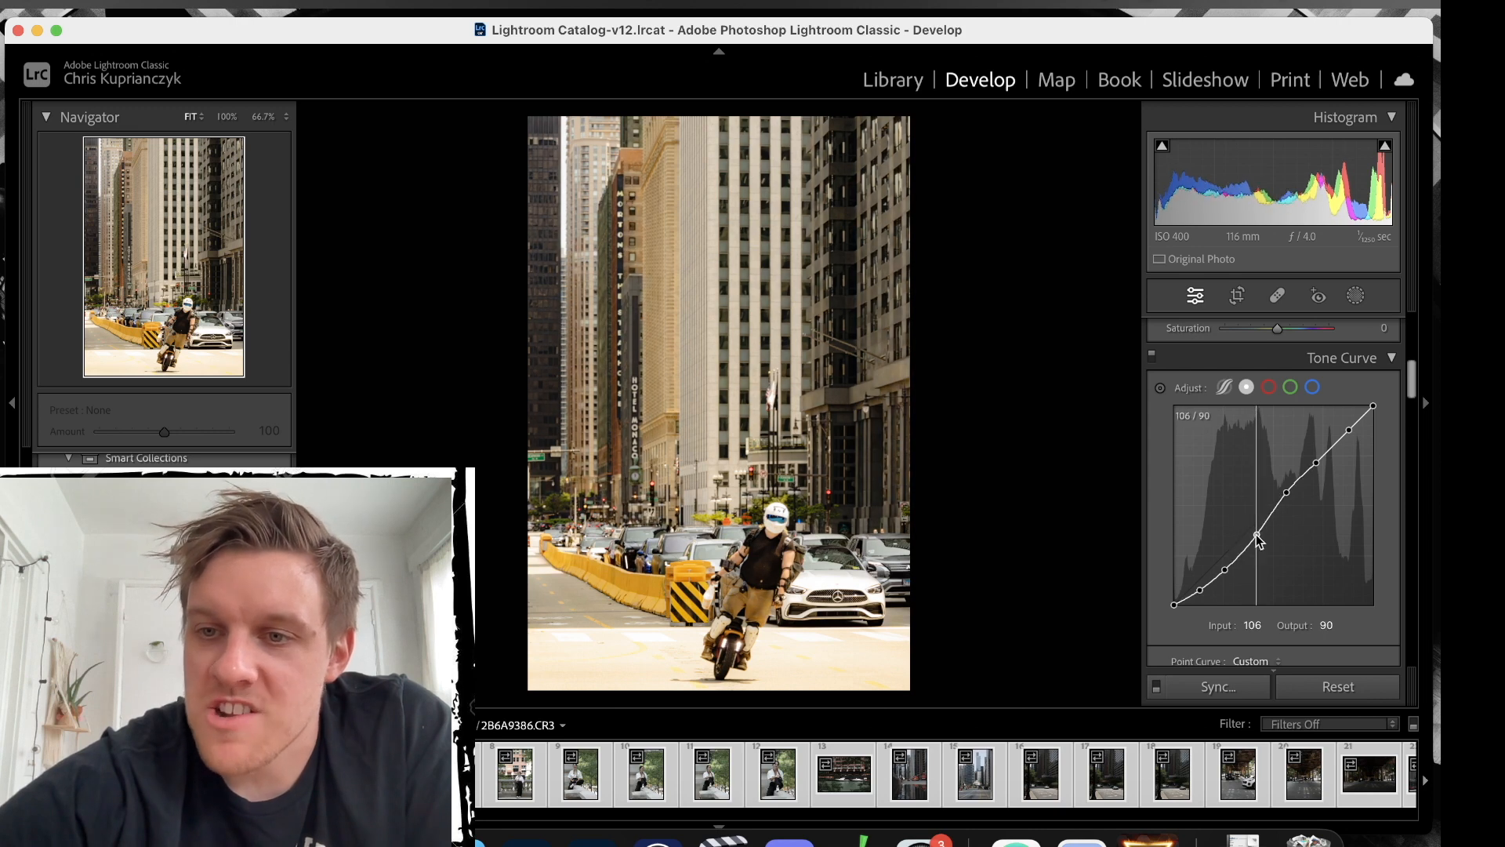
{"action": "left_click_drag", "start_coordinate": [1316, 464], "coordinate": [1344, 423]}
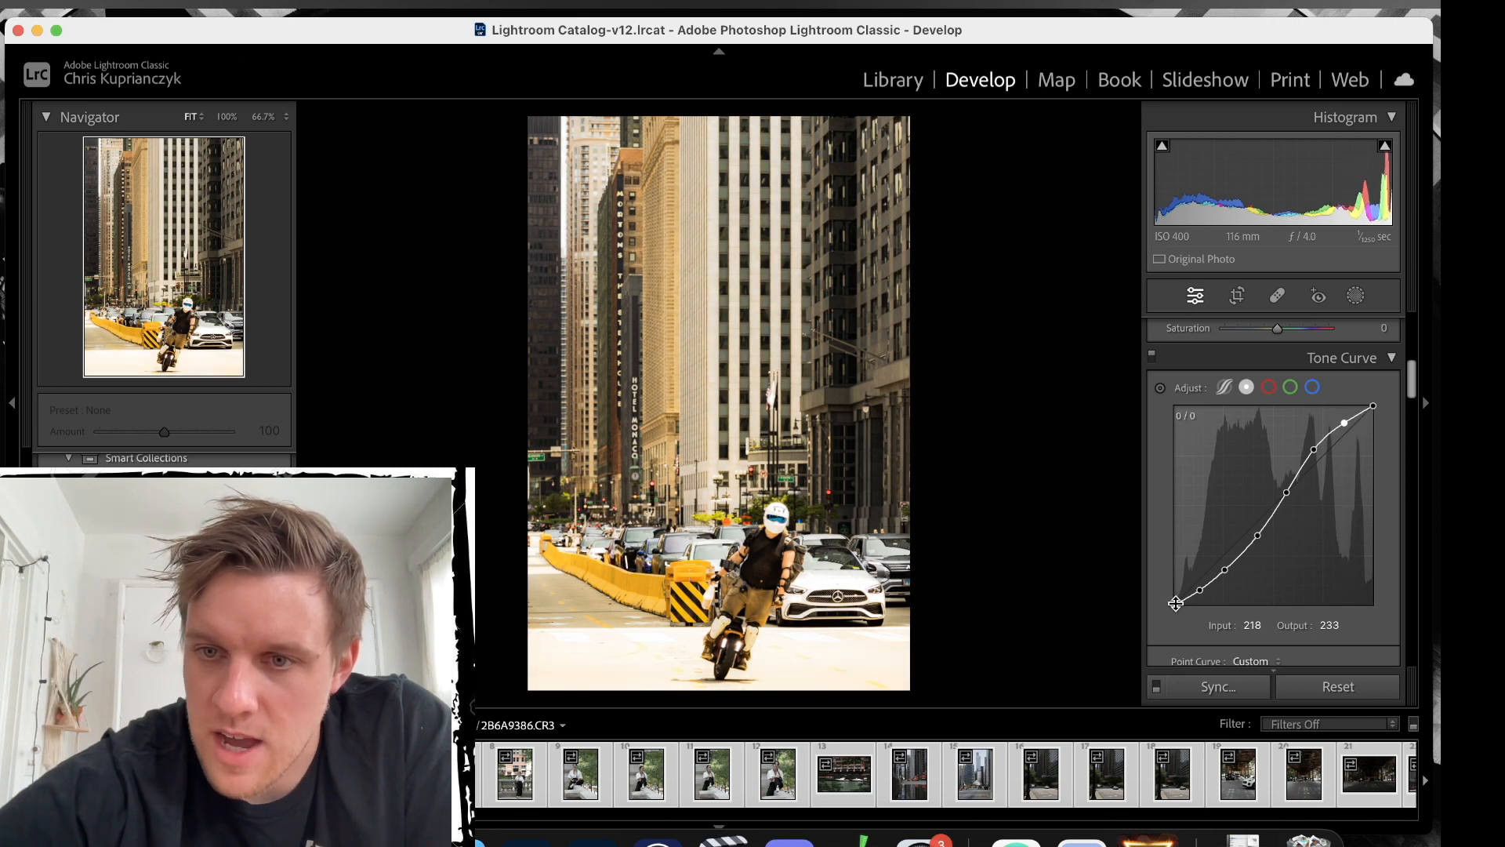
Lift the tone curve's black point to output 14, and compare the photo with the tone curve disabled and re-enabled.
{"action": "left_click_drag", "start_coordinate": [1175, 602], "coordinate": [1168, 596]}
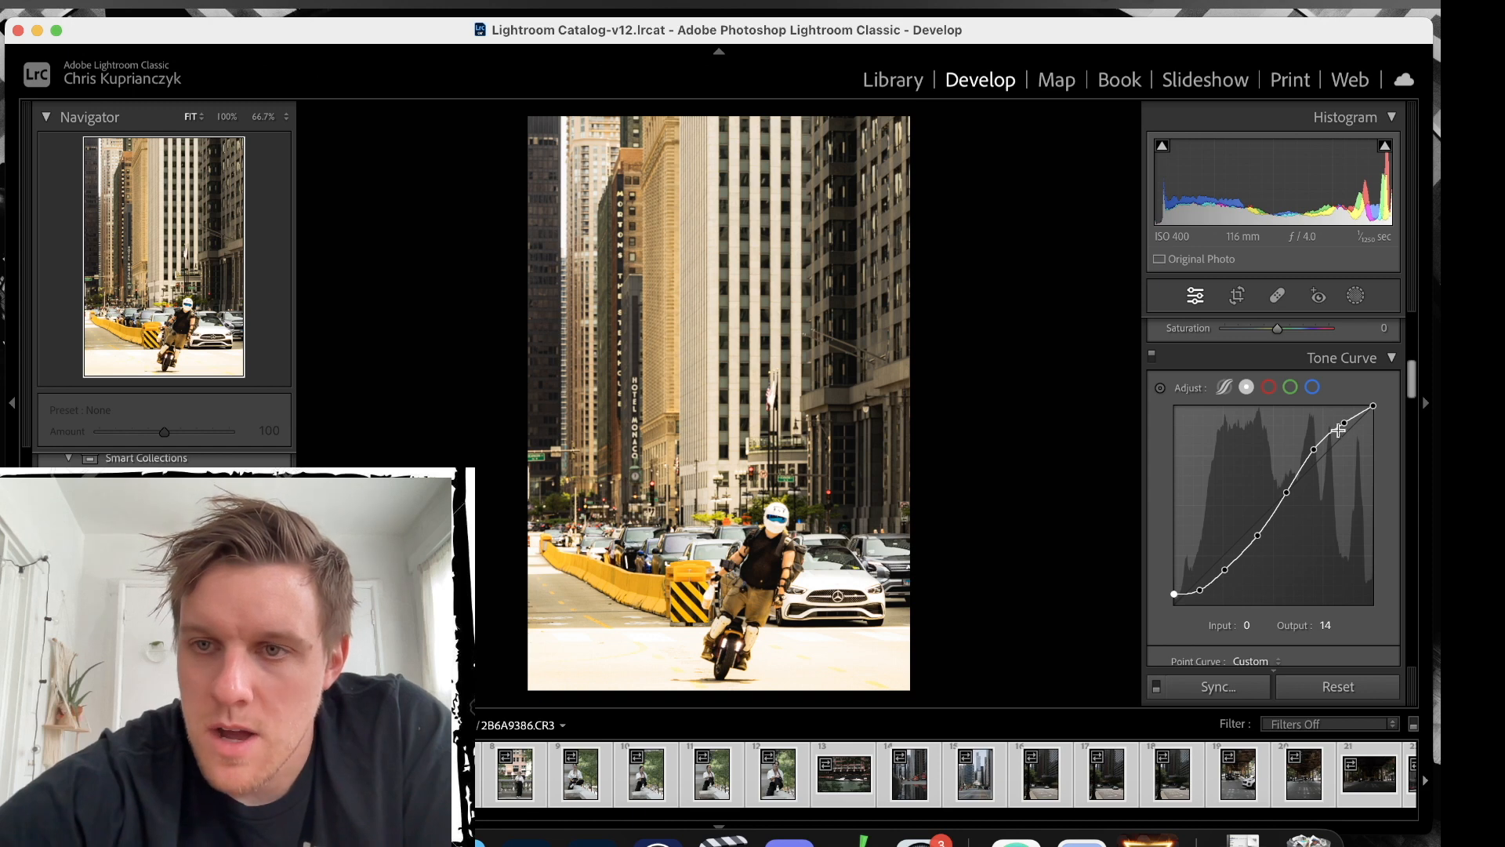
{"action": "left_click", "coordinate": [1153, 358]}
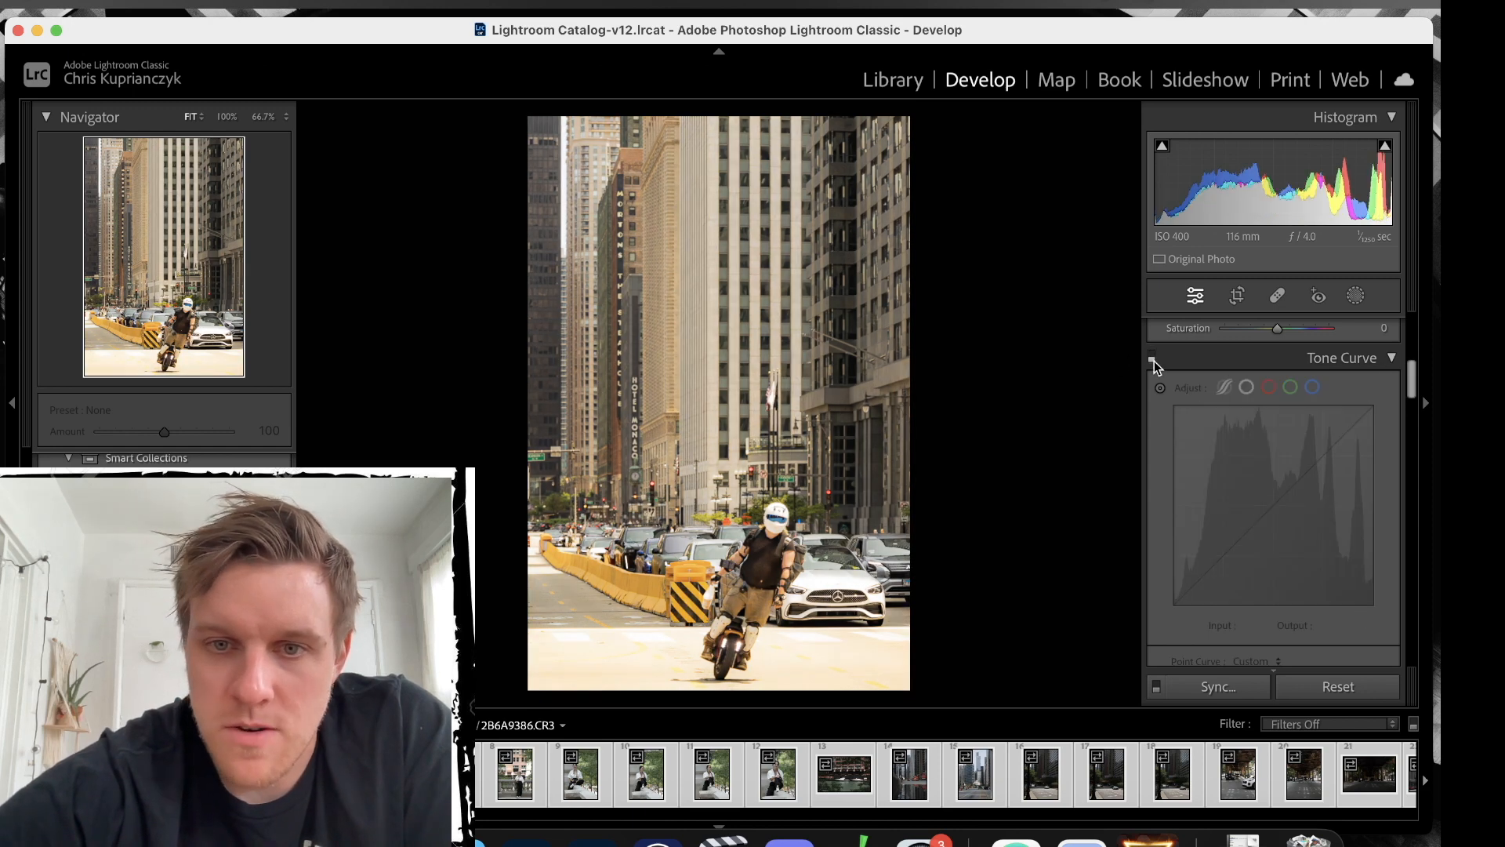
{"action": "left_click", "coordinate": [1153, 359]}
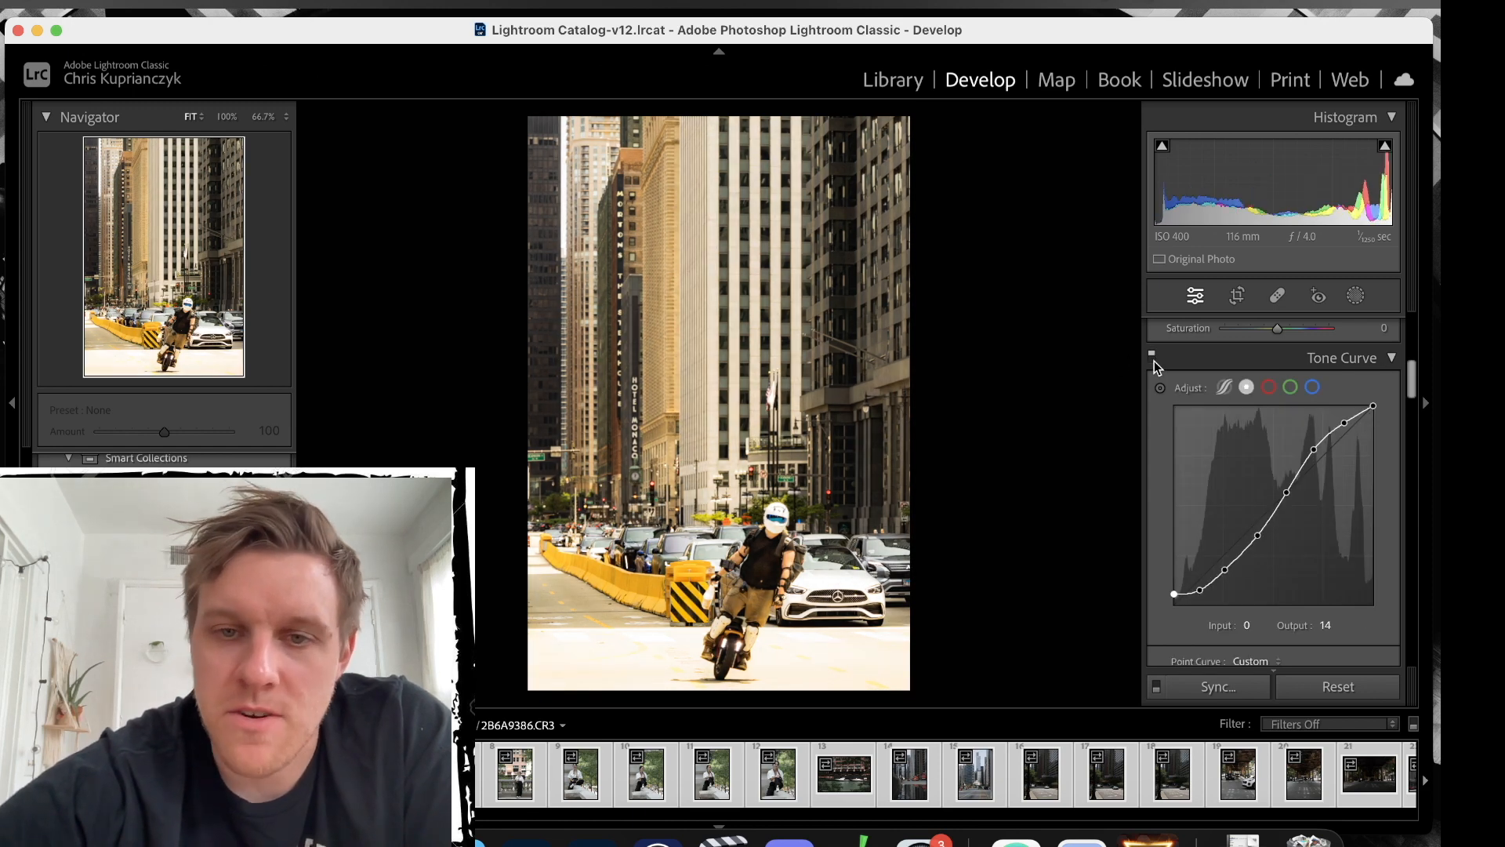
Soften the S-curve by easing the shadow points up slightly and lowering the highlight points, placing one at 186/192.
{"action": "left_click_drag", "start_coordinate": [1199, 591], "coordinate": [1257, 532]}
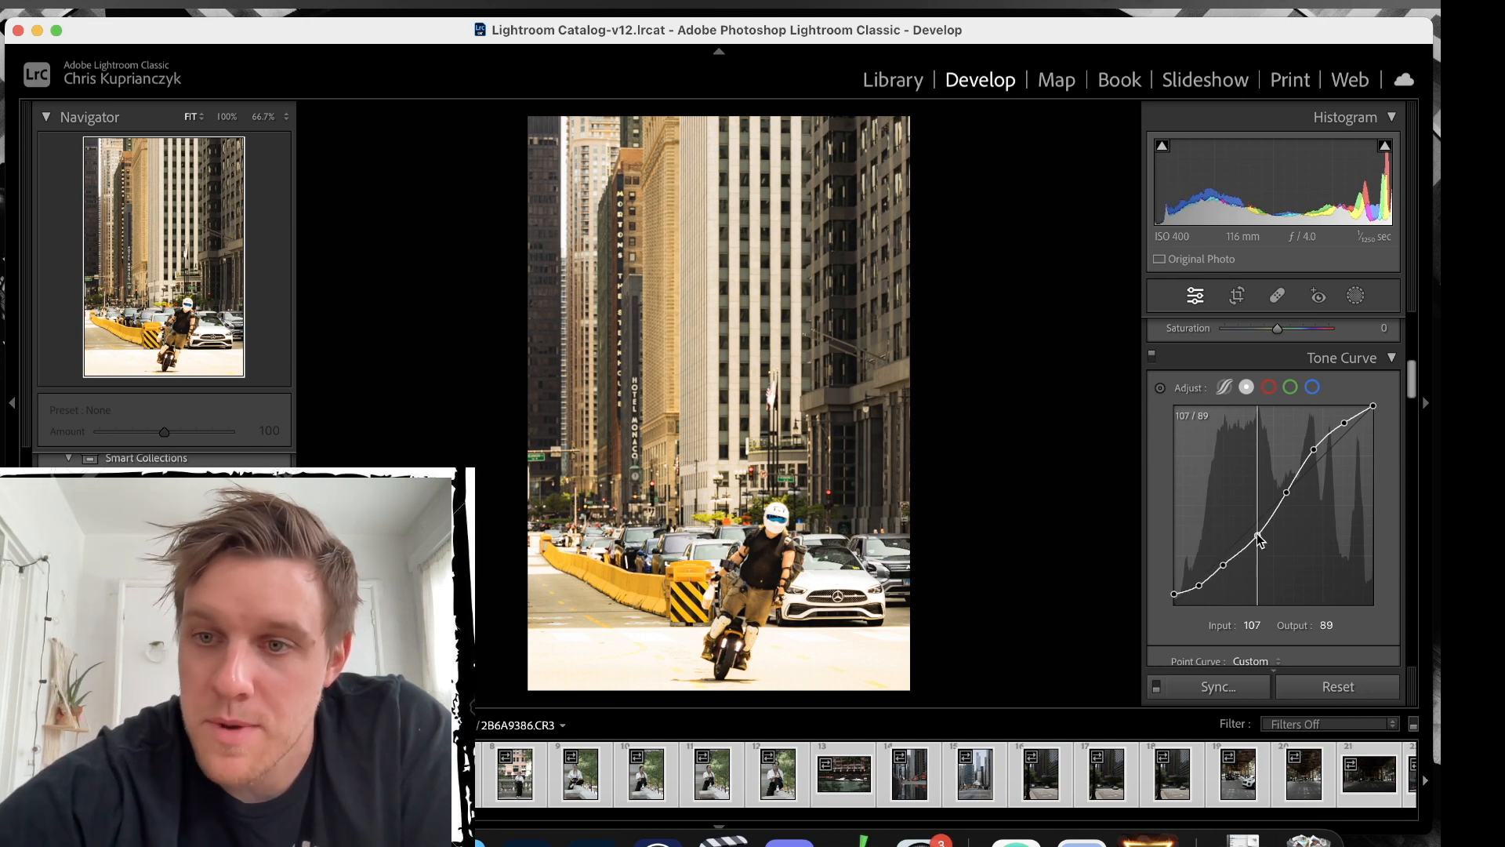
{"action": "left_click", "coordinate": [1319, 454]}
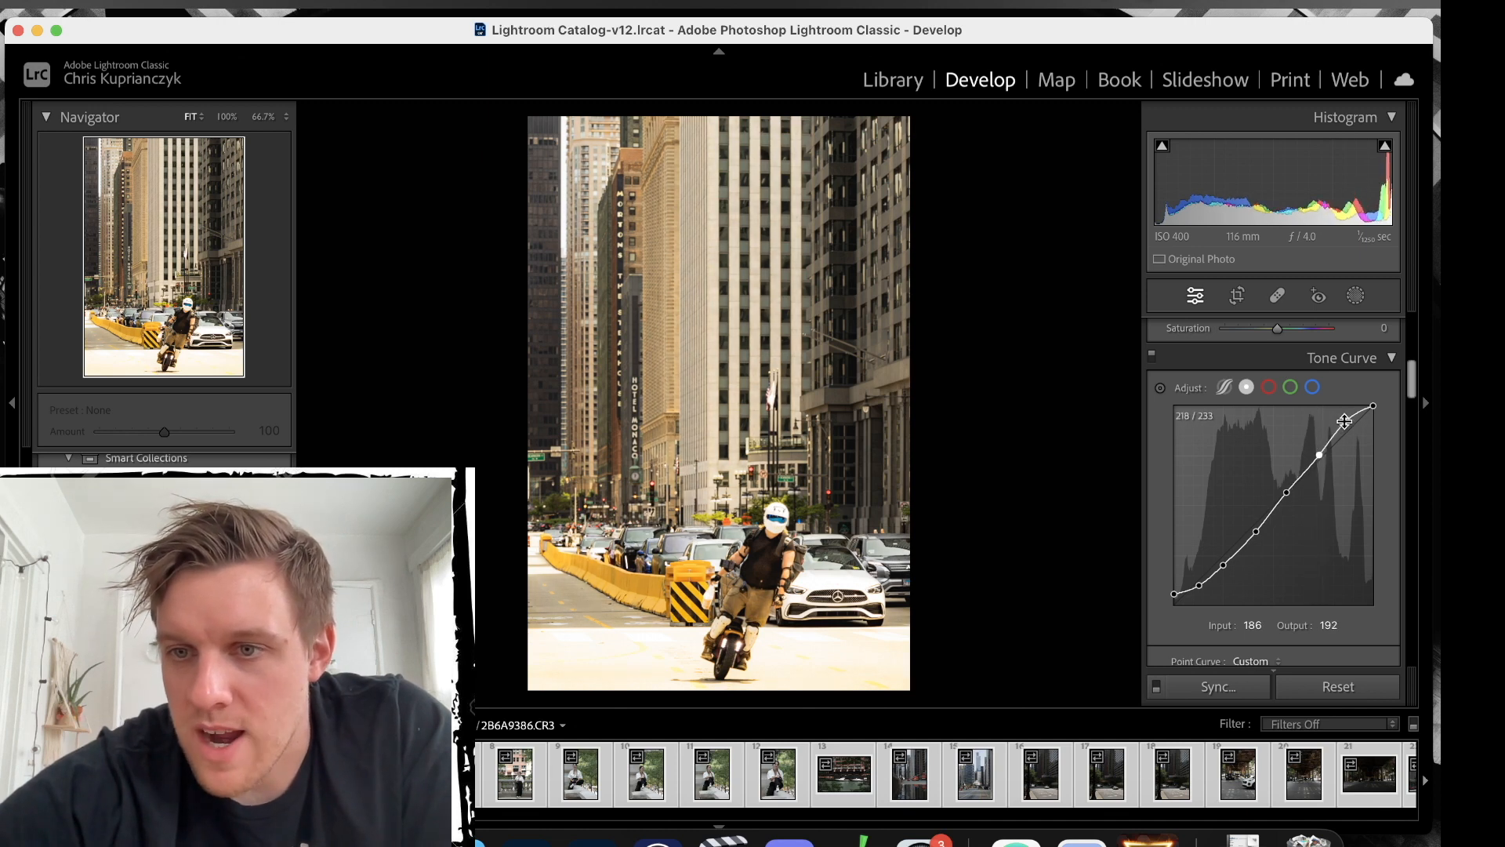
{"action": "left_click", "coordinate": [1345, 428]}
{"action": "left_click", "coordinate": [1373, 406]}
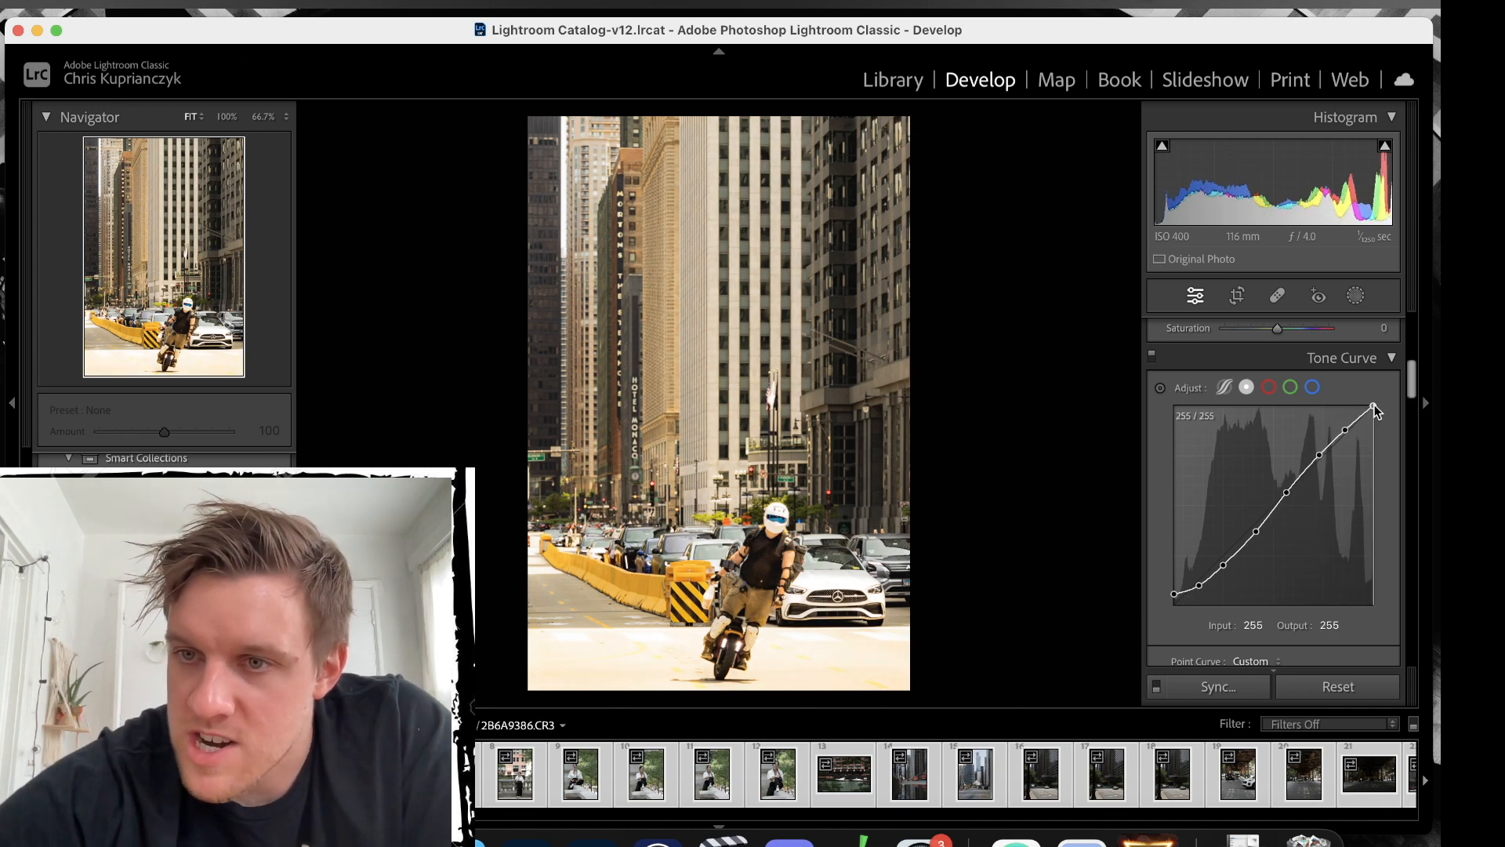
Flatten the tone curve by lowering the white point to output 237 and the highlight points, and raising the shadow points to 28/36 and 48/56.
{"action": "left_click_drag", "start_coordinate": [1373, 406], "coordinate": [1341, 447]}
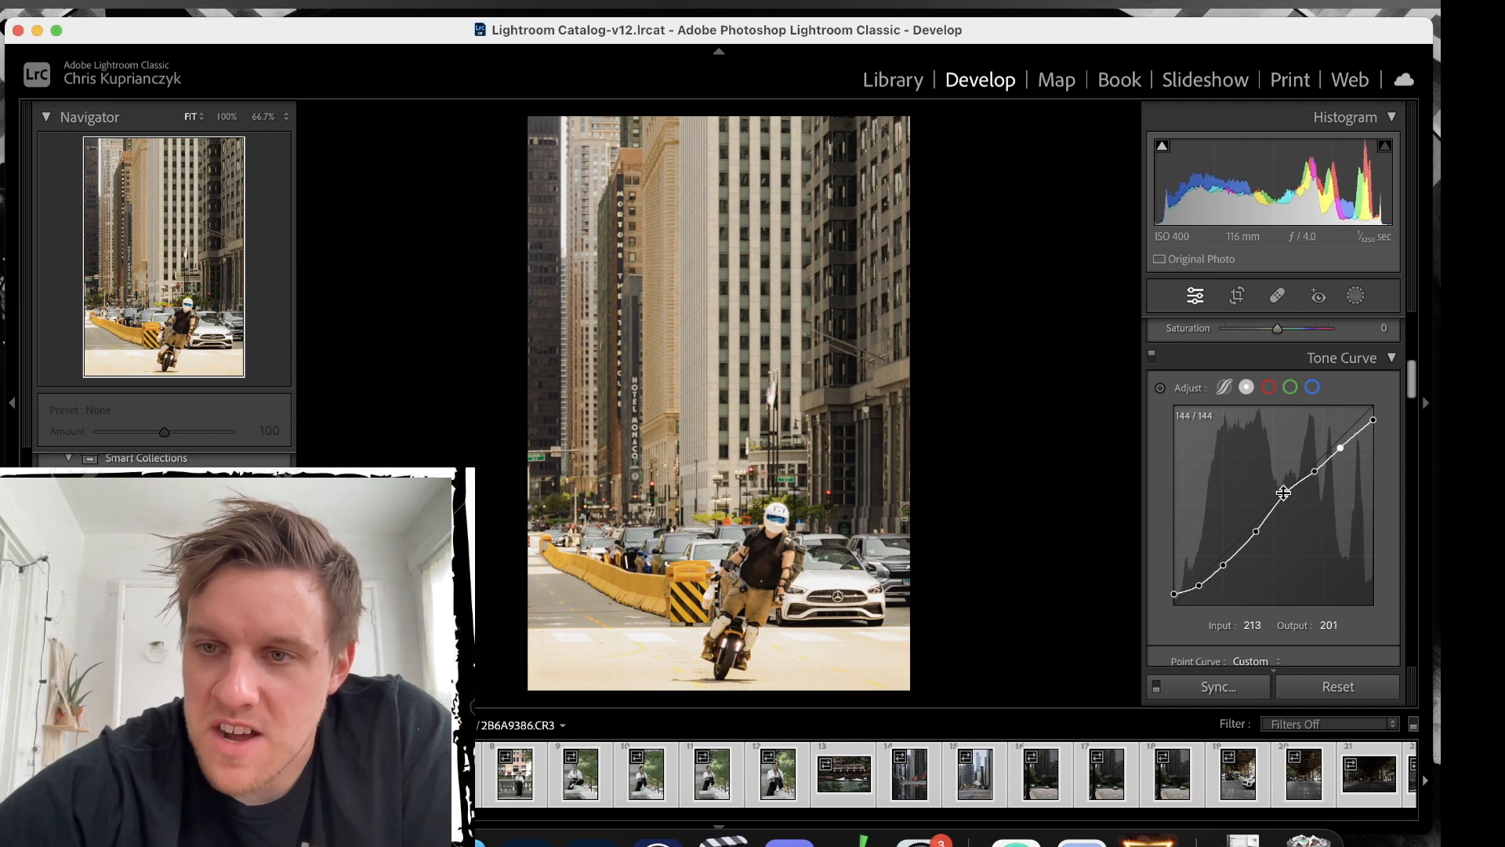
{"action": "left_click_drag", "start_coordinate": [1283, 492], "coordinate": [1284, 498]}
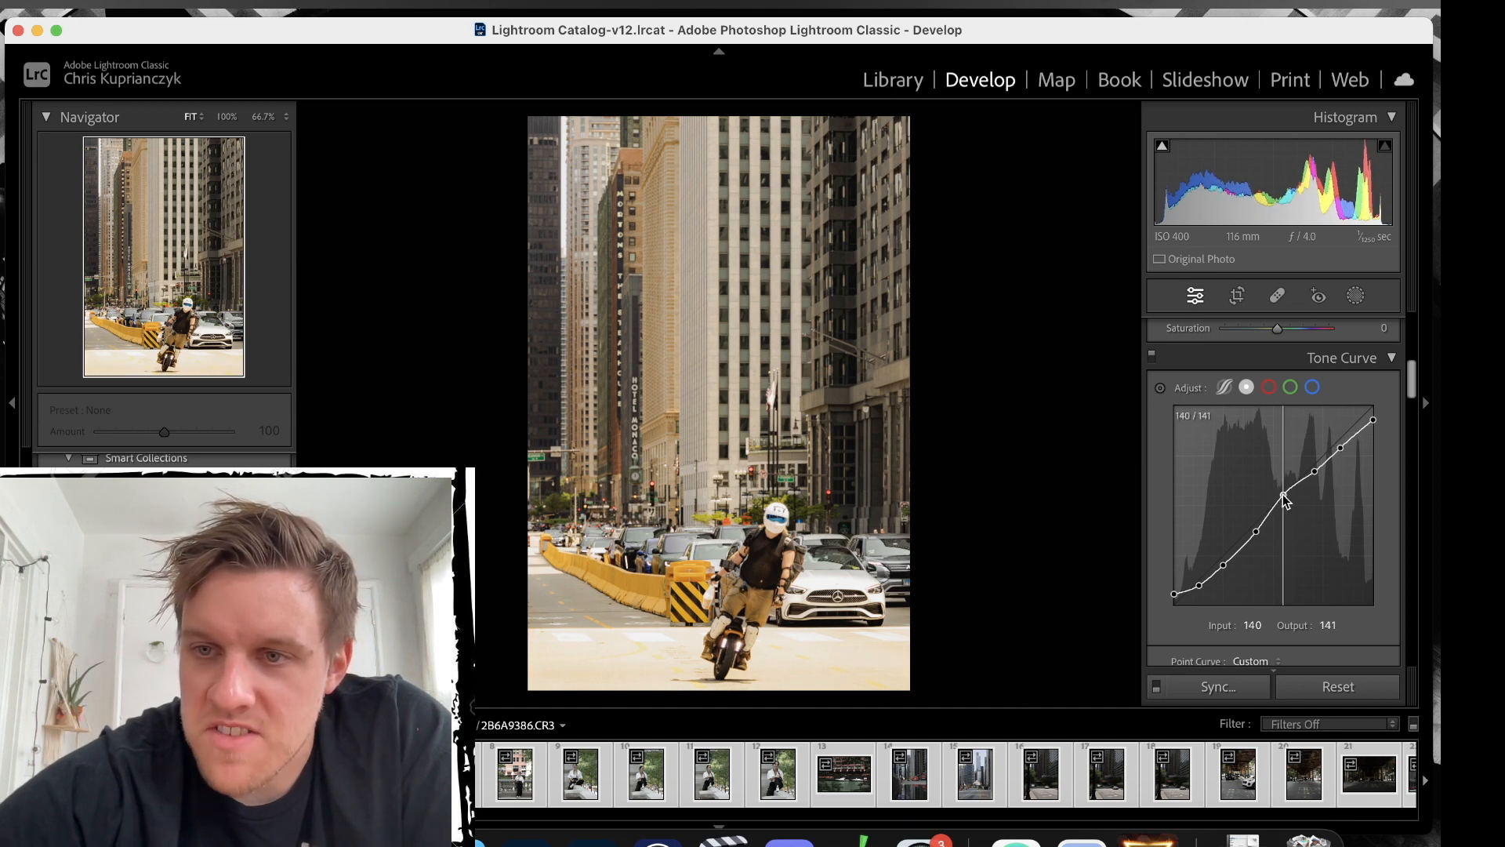
{"action": "left_click", "coordinate": [1249, 532]}
{"action": "left_click_drag", "start_coordinate": [1223, 565], "coordinate": [1193, 576]}
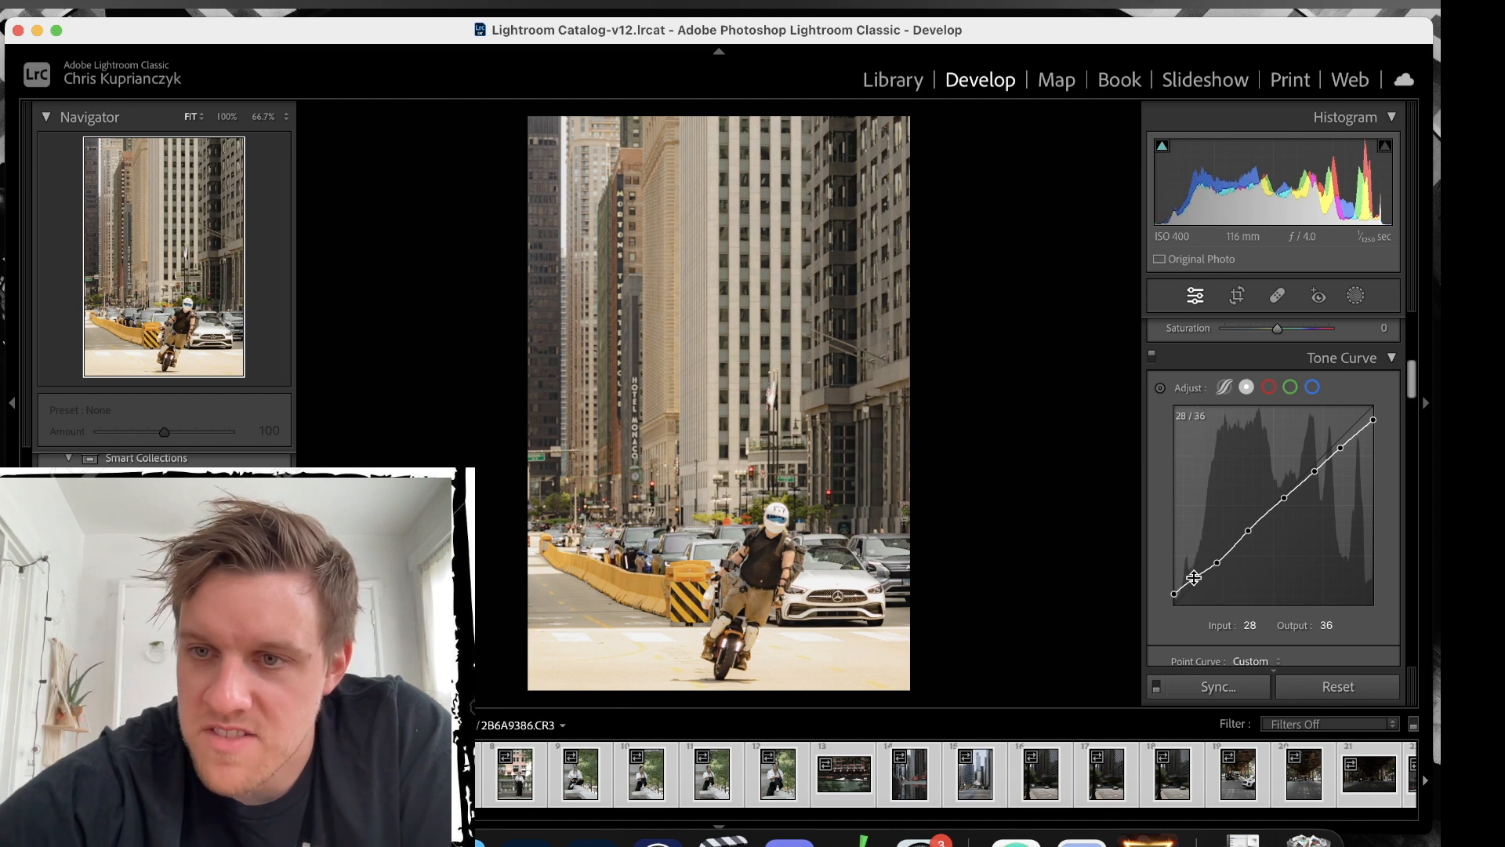
{"action": "left_click_drag", "start_coordinate": [1314, 471], "coordinate": [1343, 455]}
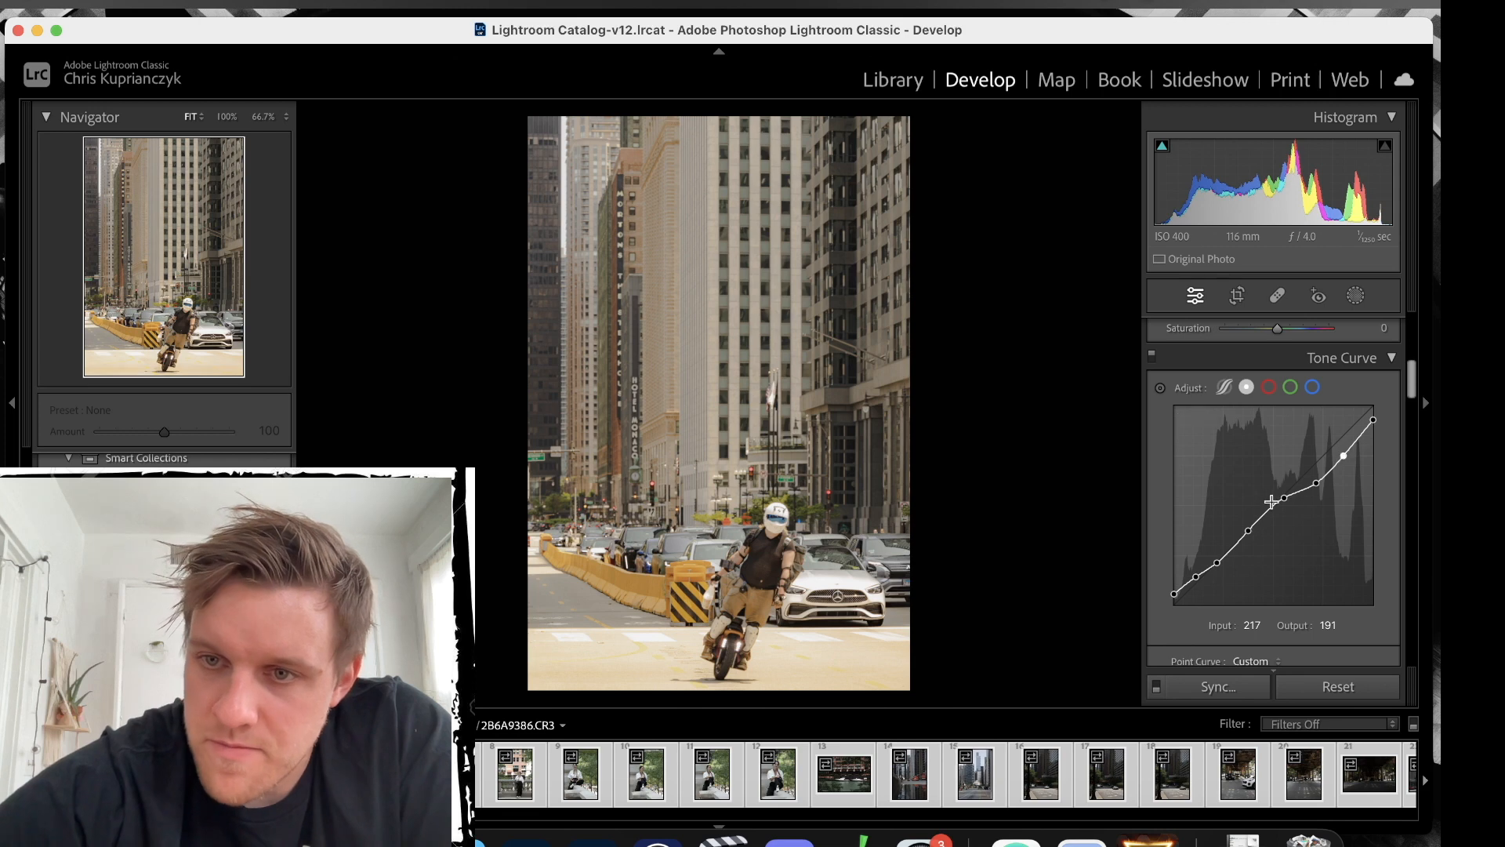
{"action": "left_click_drag", "start_coordinate": [1248, 530], "coordinate": [1210, 561]}
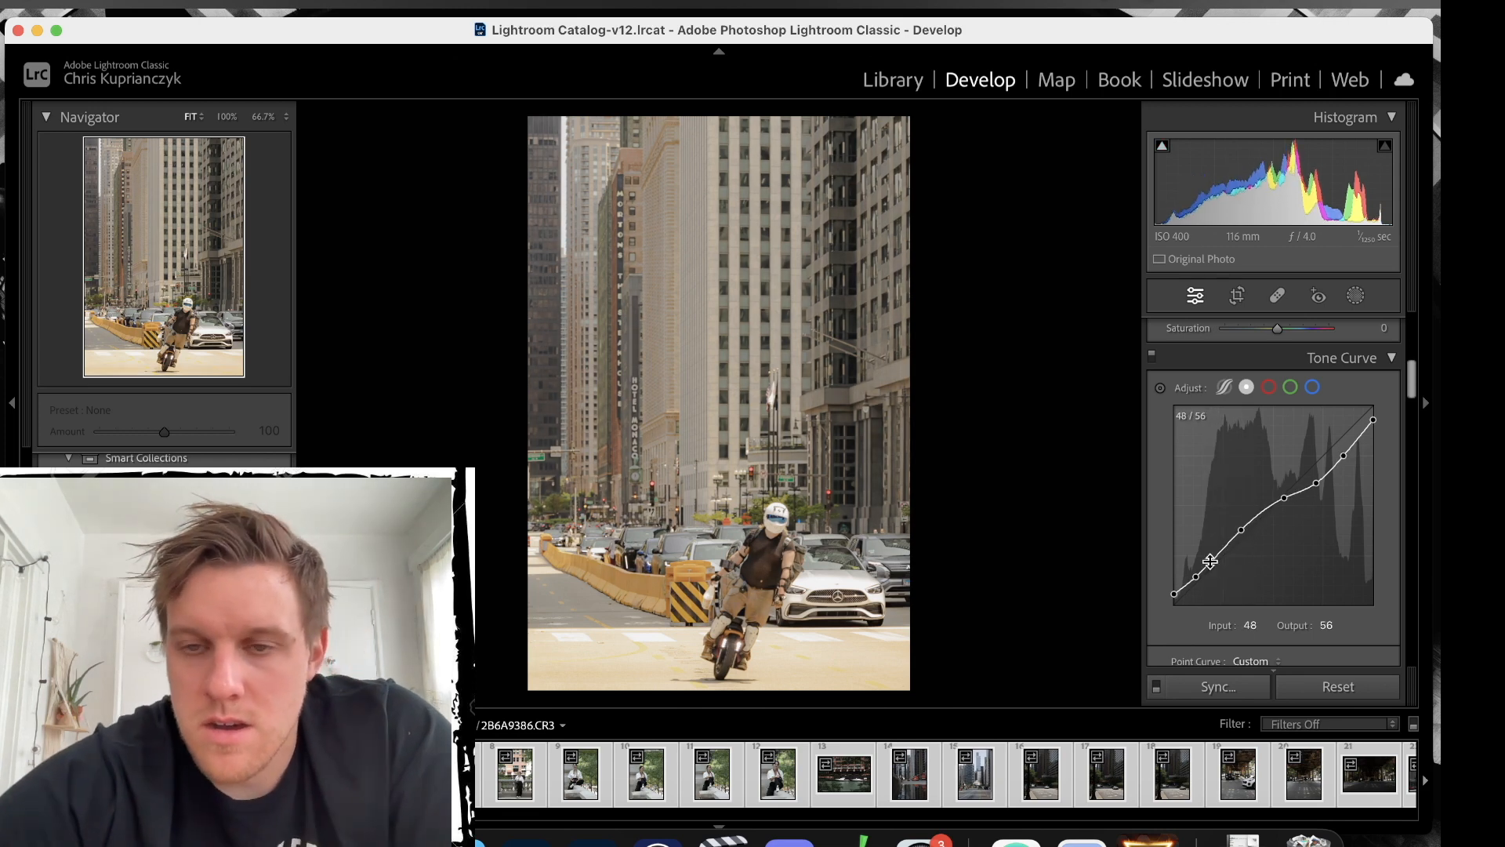
Compare the photo with the tone curve off and on, and rework its upper half with a 137/135 midpoint and white point output 220.
{"action": "left_click", "coordinate": [1153, 357]}
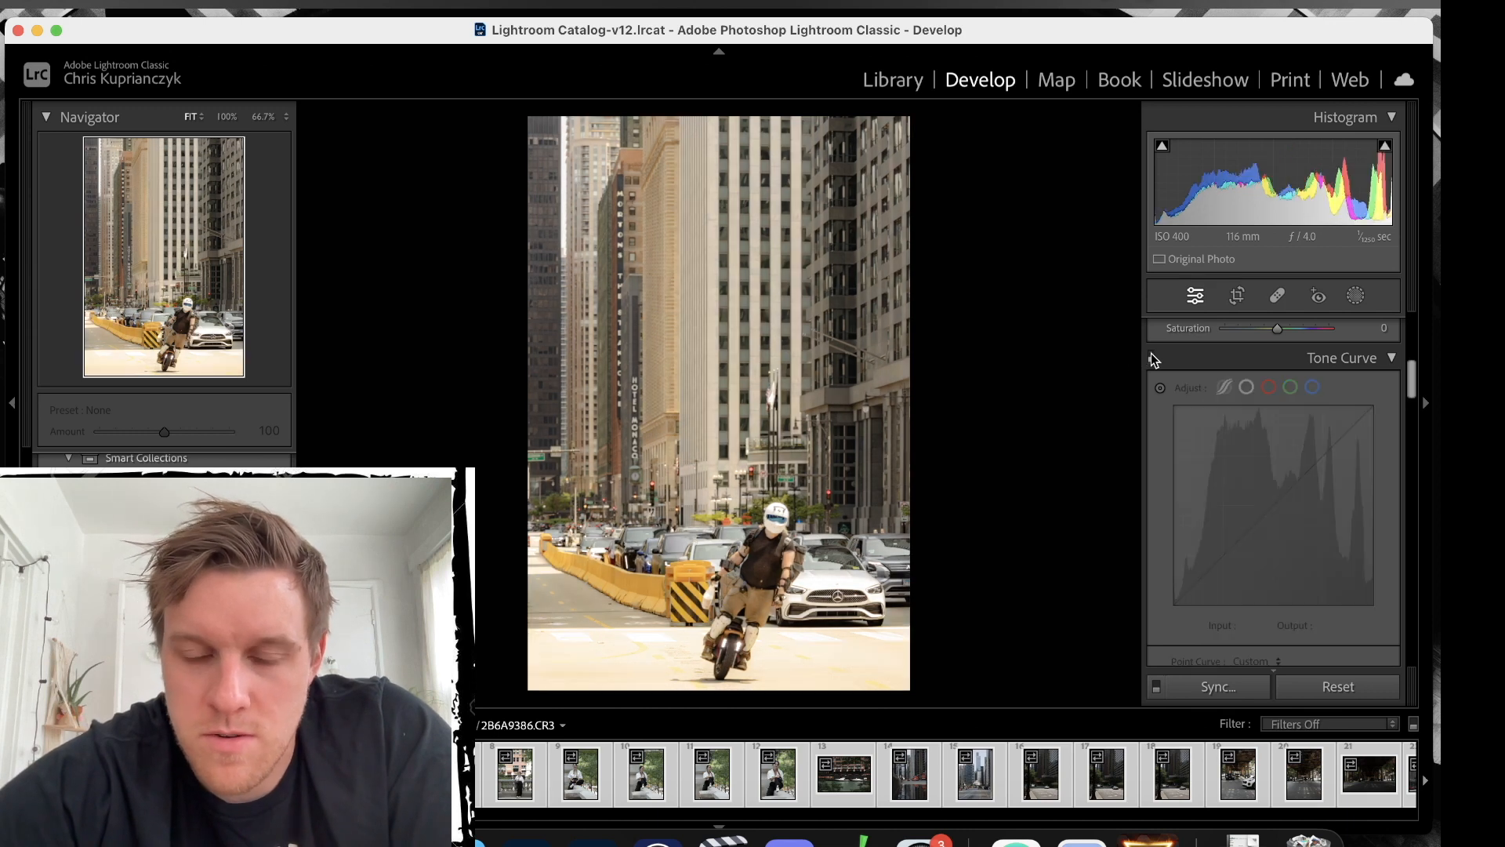
{"action": "left_click", "coordinate": [1152, 357]}
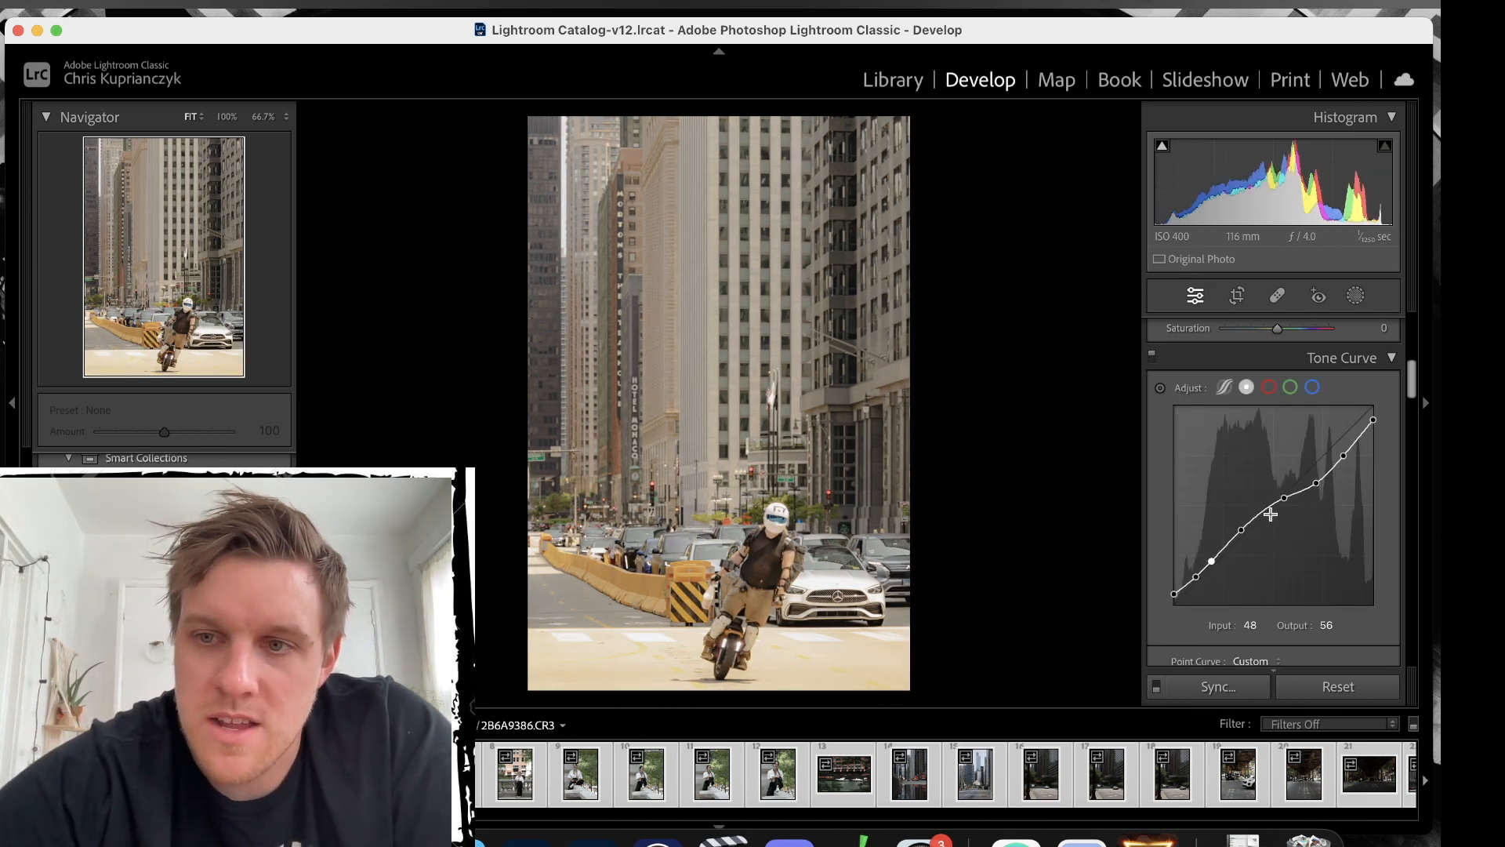
{"action": "left_click_drag", "start_coordinate": [1311, 483], "coordinate": [1282, 503]}
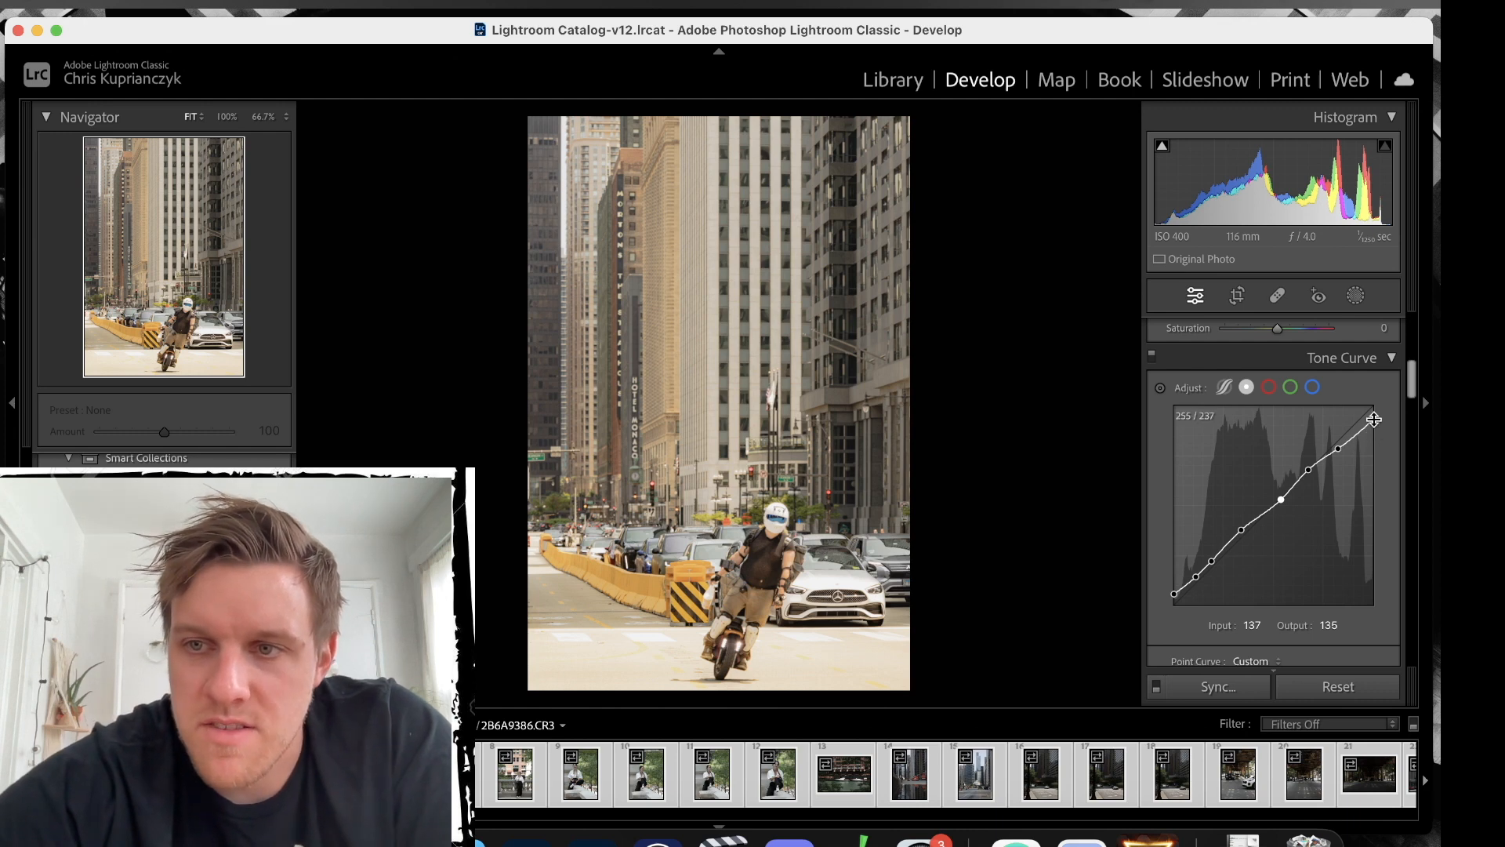
{"action": "left_click_drag", "start_coordinate": [1374, 421], "coordinate": [1373, 433]}
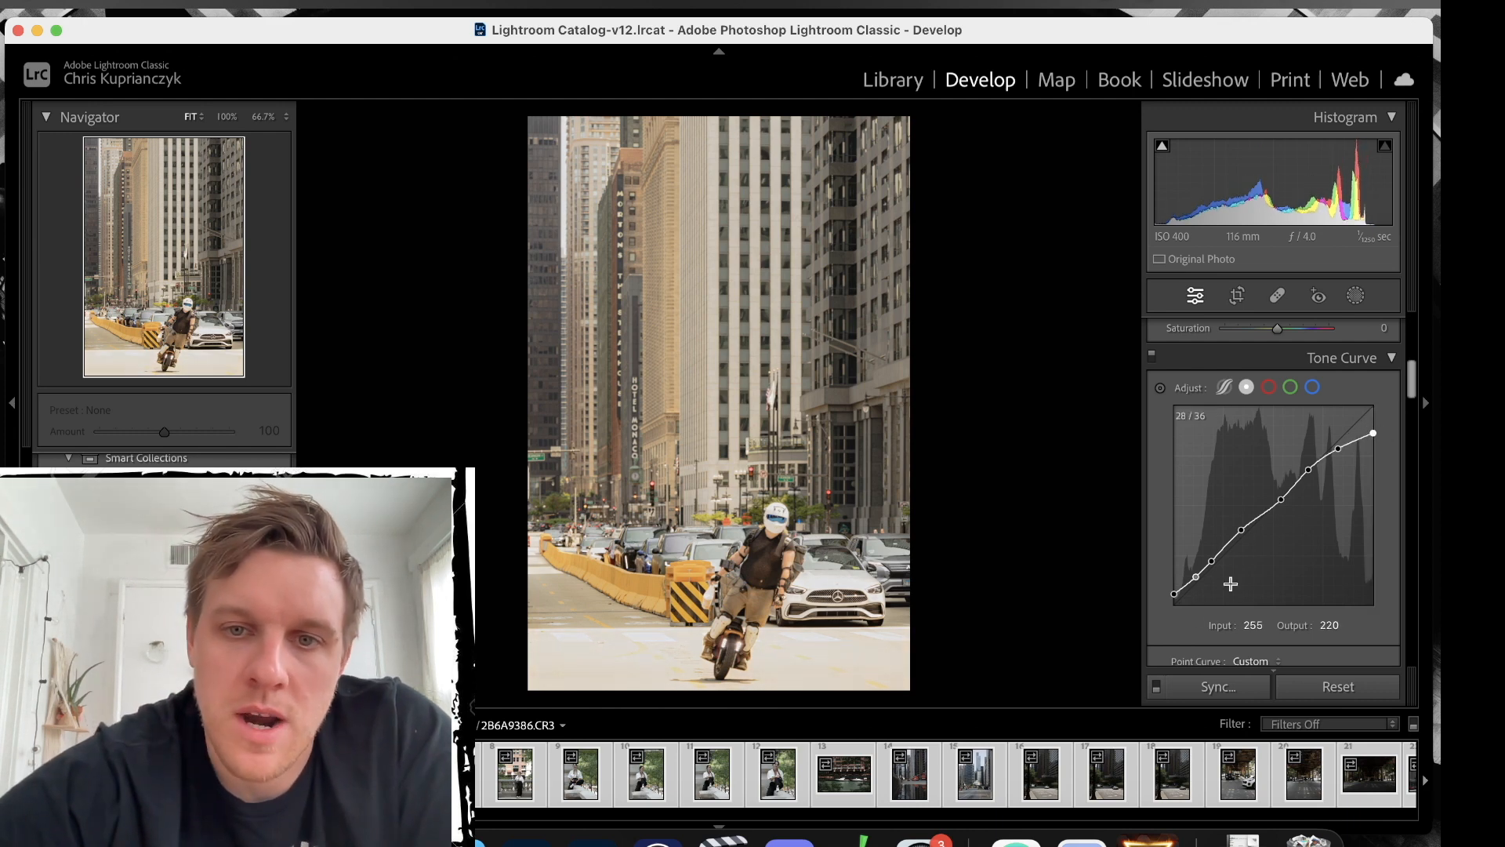
Look through the Saturation and Luminance sliders of the HSL color adjustments.
{"action": "scroll", "coordinate": [1249, 572], "scroll_direction": "down", "scroll_amount": 10}
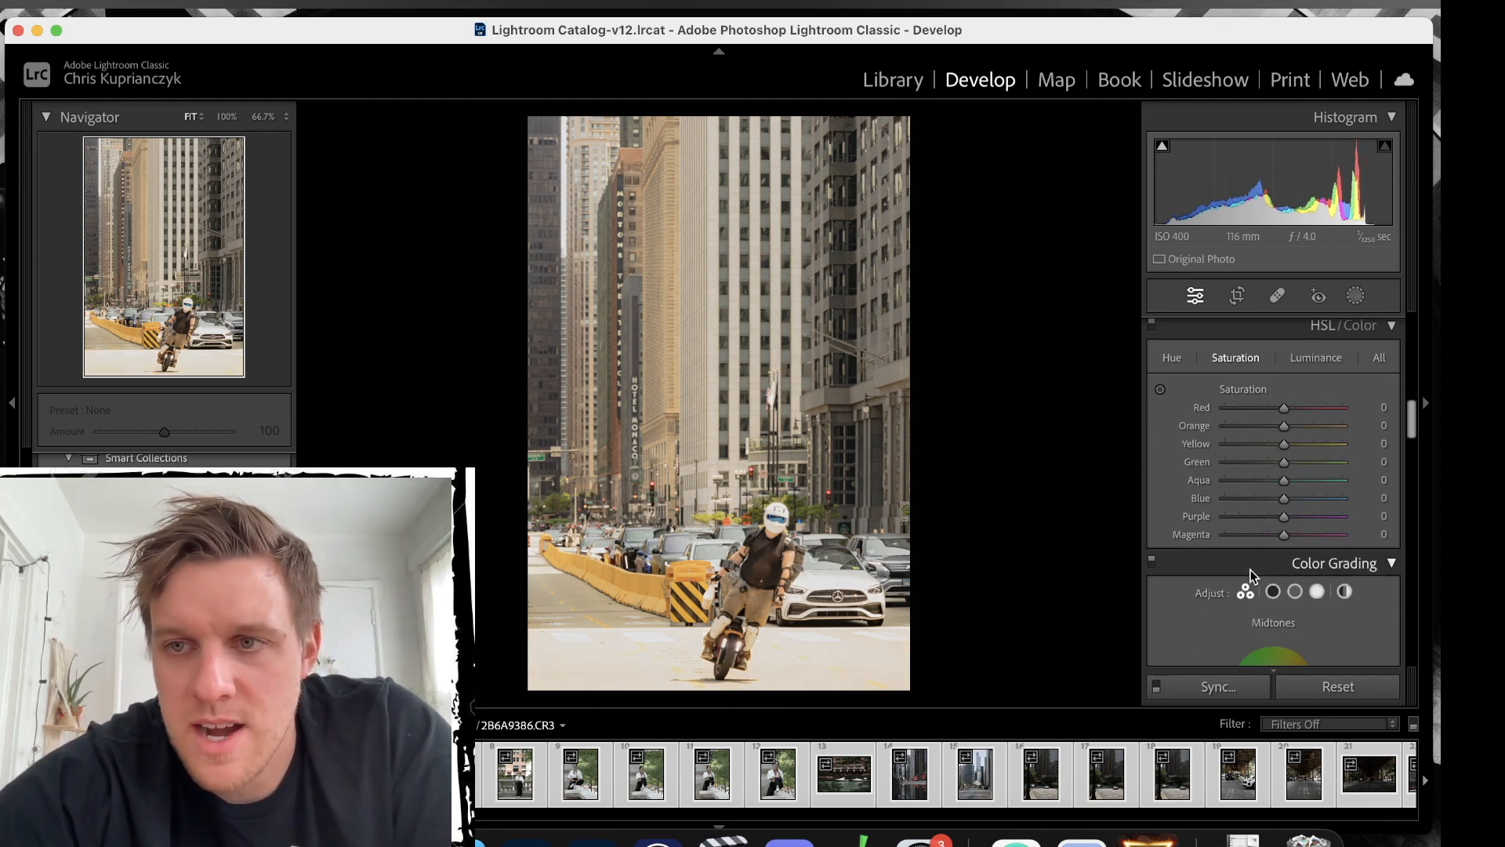
{"action": "scroll", "coordinate": [1253, 575], "scroll_direction": "up", "scroll_amount": 2}
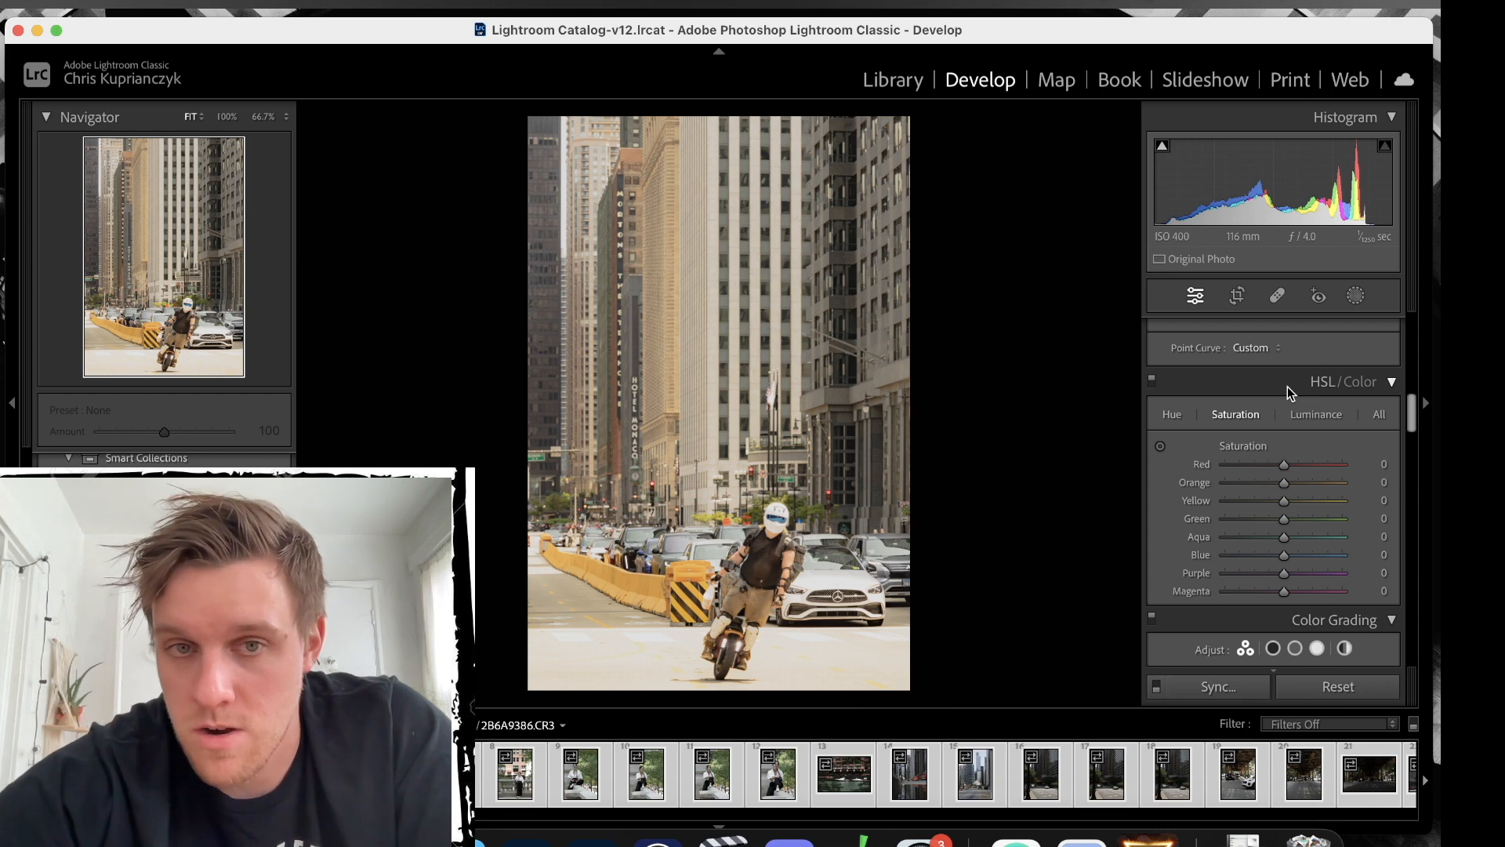
{"action": "left_click", "coordinate": [1171, 414]}
{"action": "left_click", "coordinate": [1253, 415]}
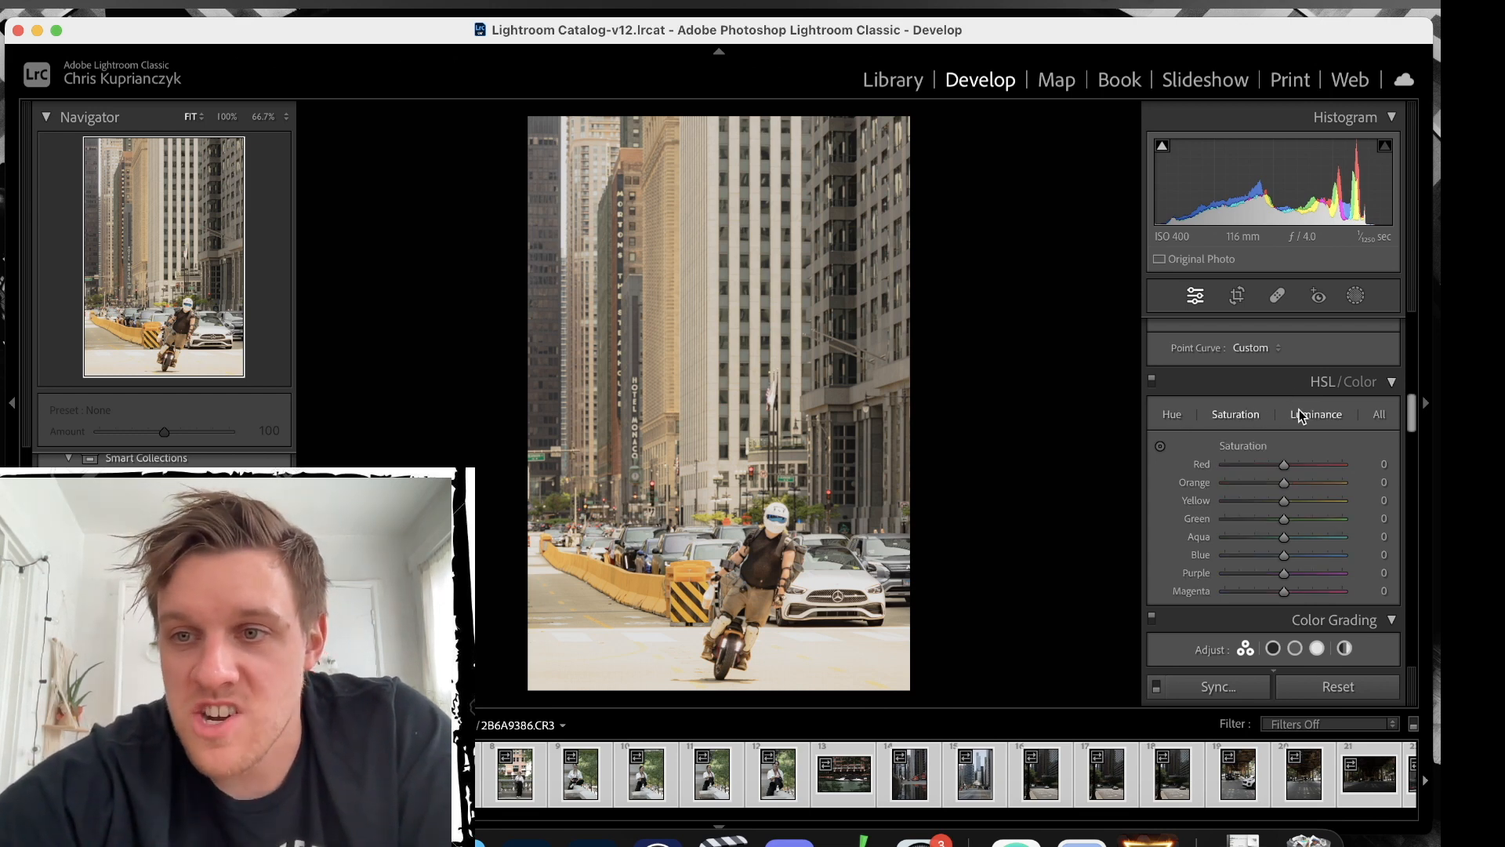
{"action": "left_click", "coordinate": [1314, 415]}
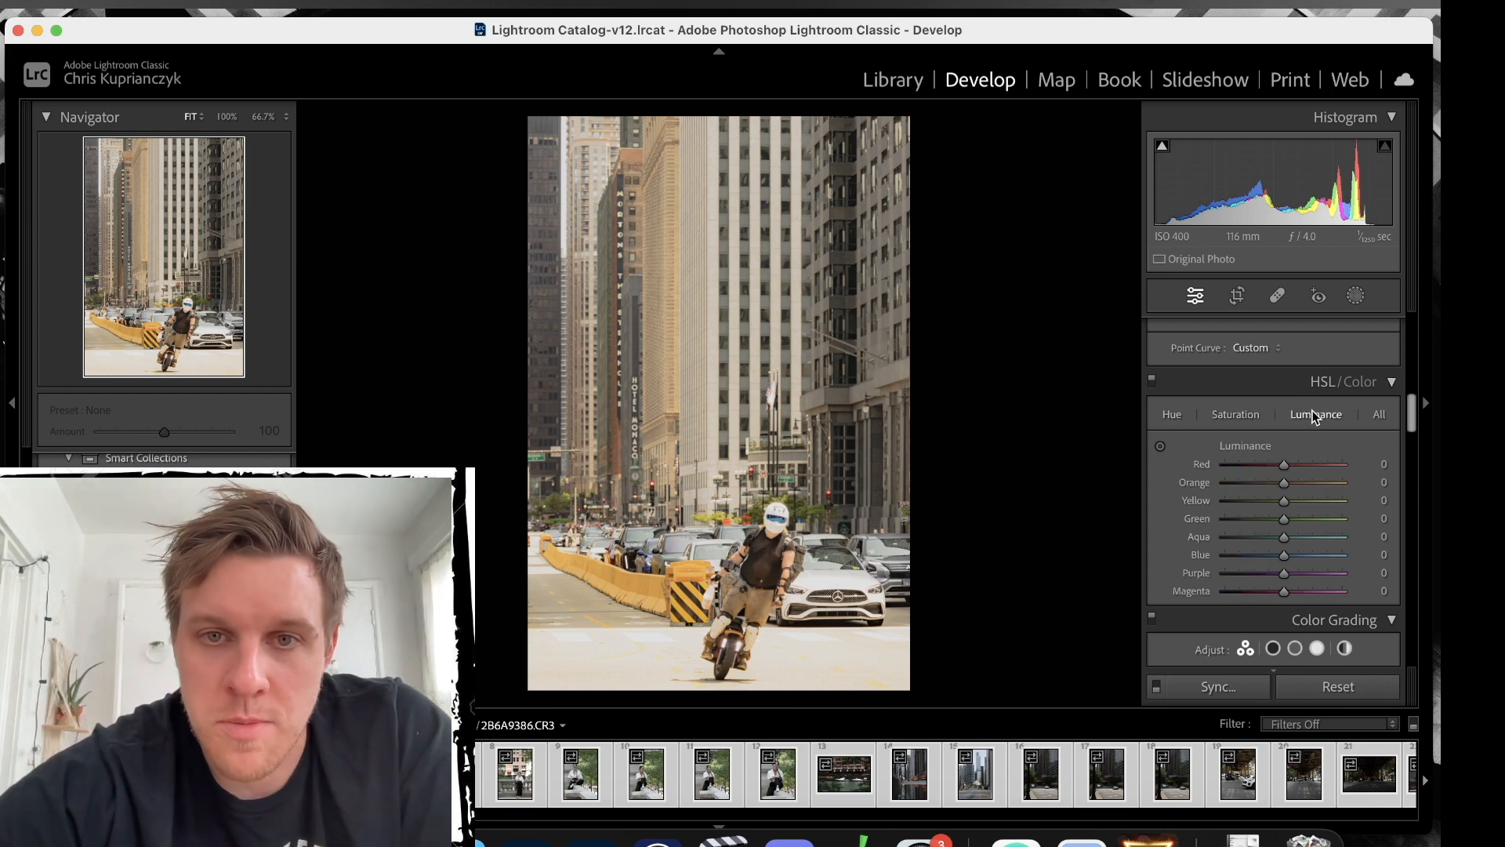
Try shifting the Red and Orange hues in the HSL adjustments, and return both to 0.
{"action": "left_click", "coordinate": [1172, 413]}
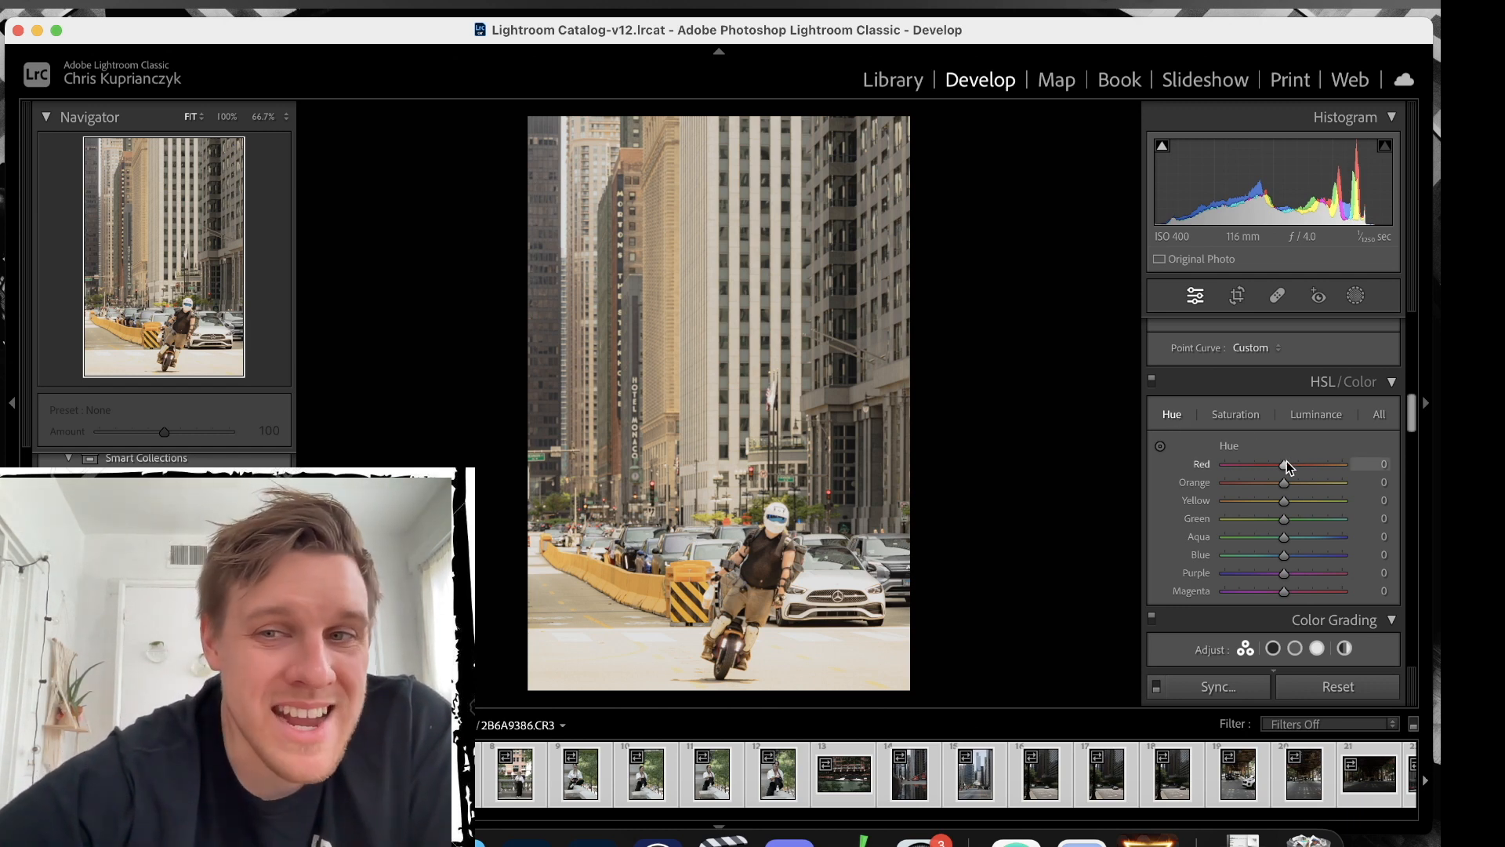
{"action": "left_click_drag", "start_coordinate": [1286, 461], "coordinate": [1253, 466]}
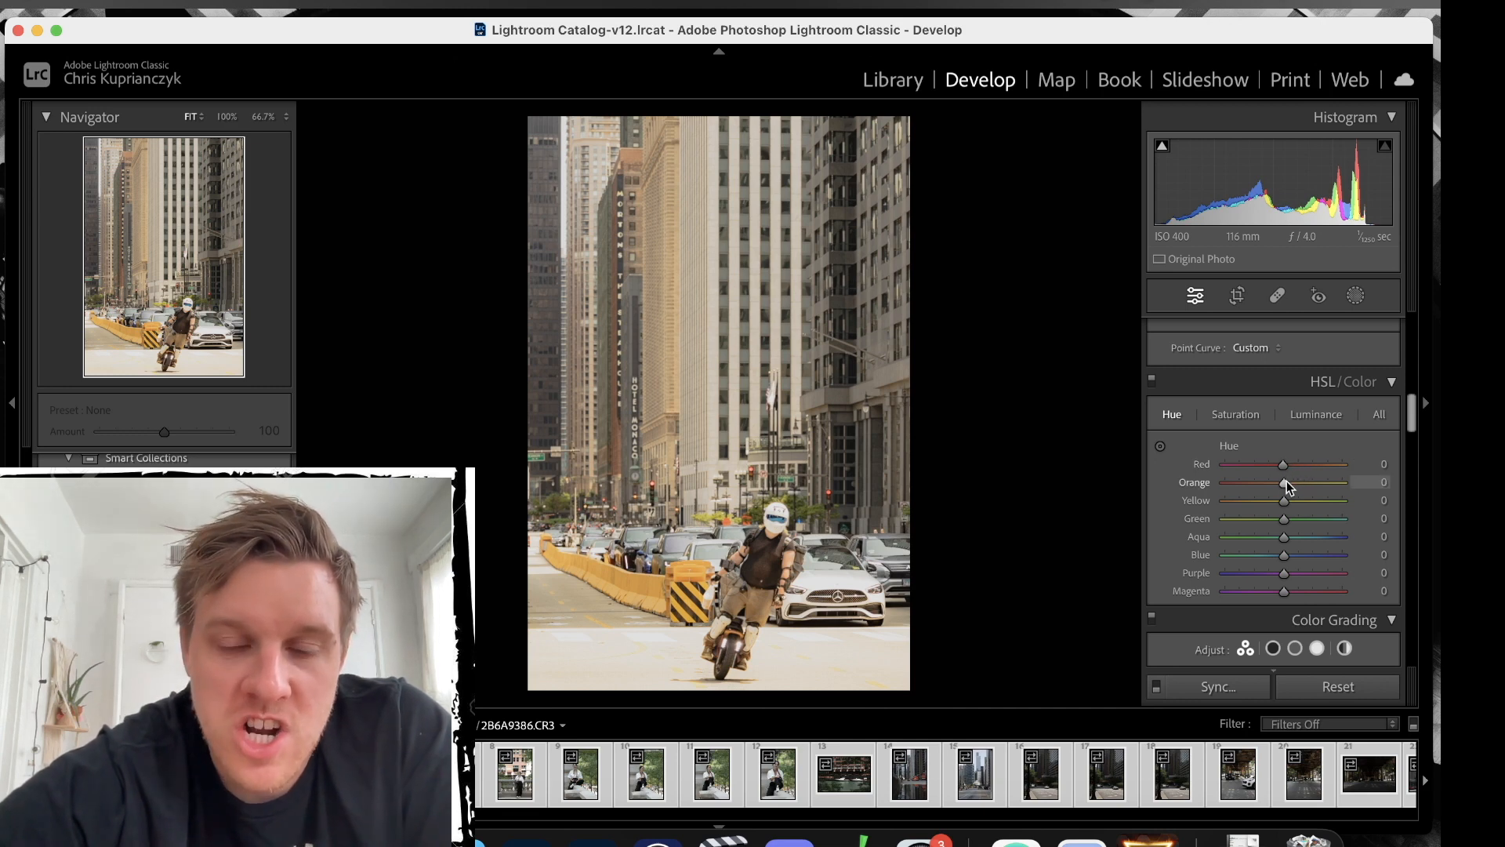
{"action": "left_click_drag", "start_coordinate": [1281, 481], "coordinate": [1286, 529]}
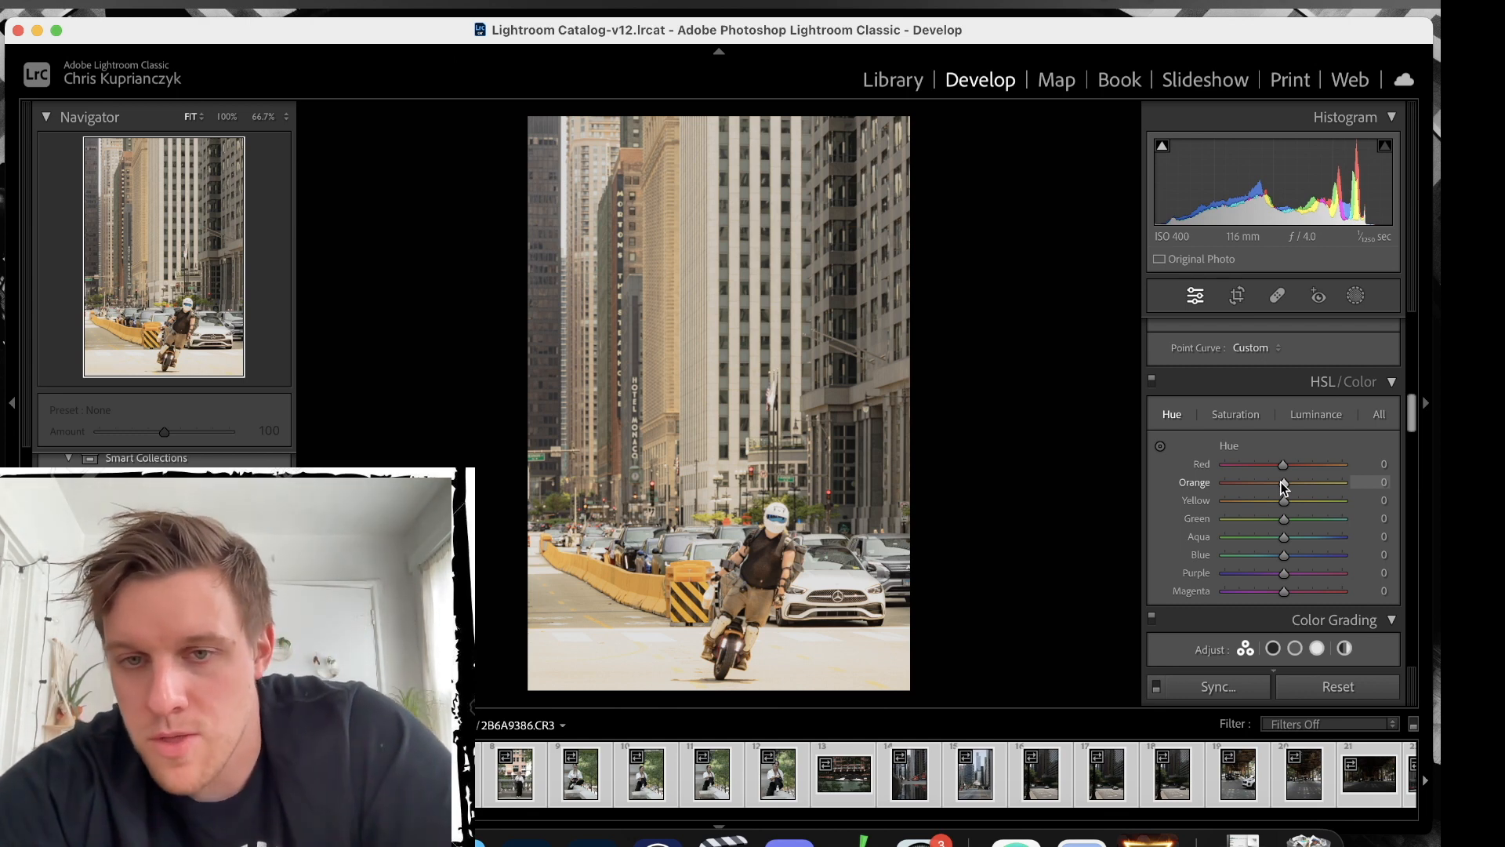
Try removing Orange and Yellow by setting their saturation to −100, and reset both to 0.
{"action": "left_click", "coordinate": [1246, 415]}
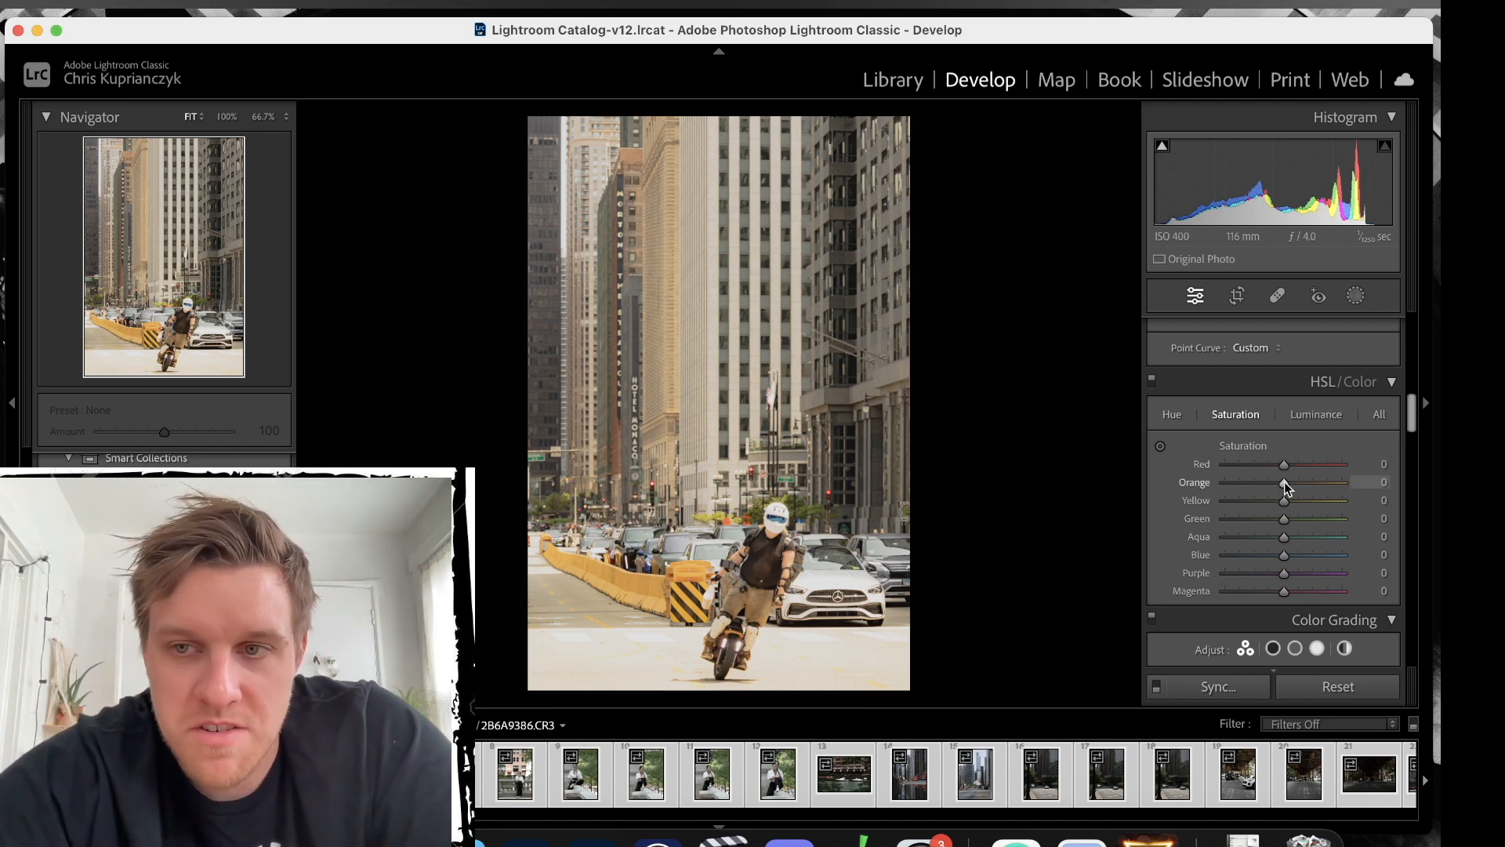
{"action": "left_click_drag", "start_coordinate": [1284, 481], "coordinate": [1180, 494]}
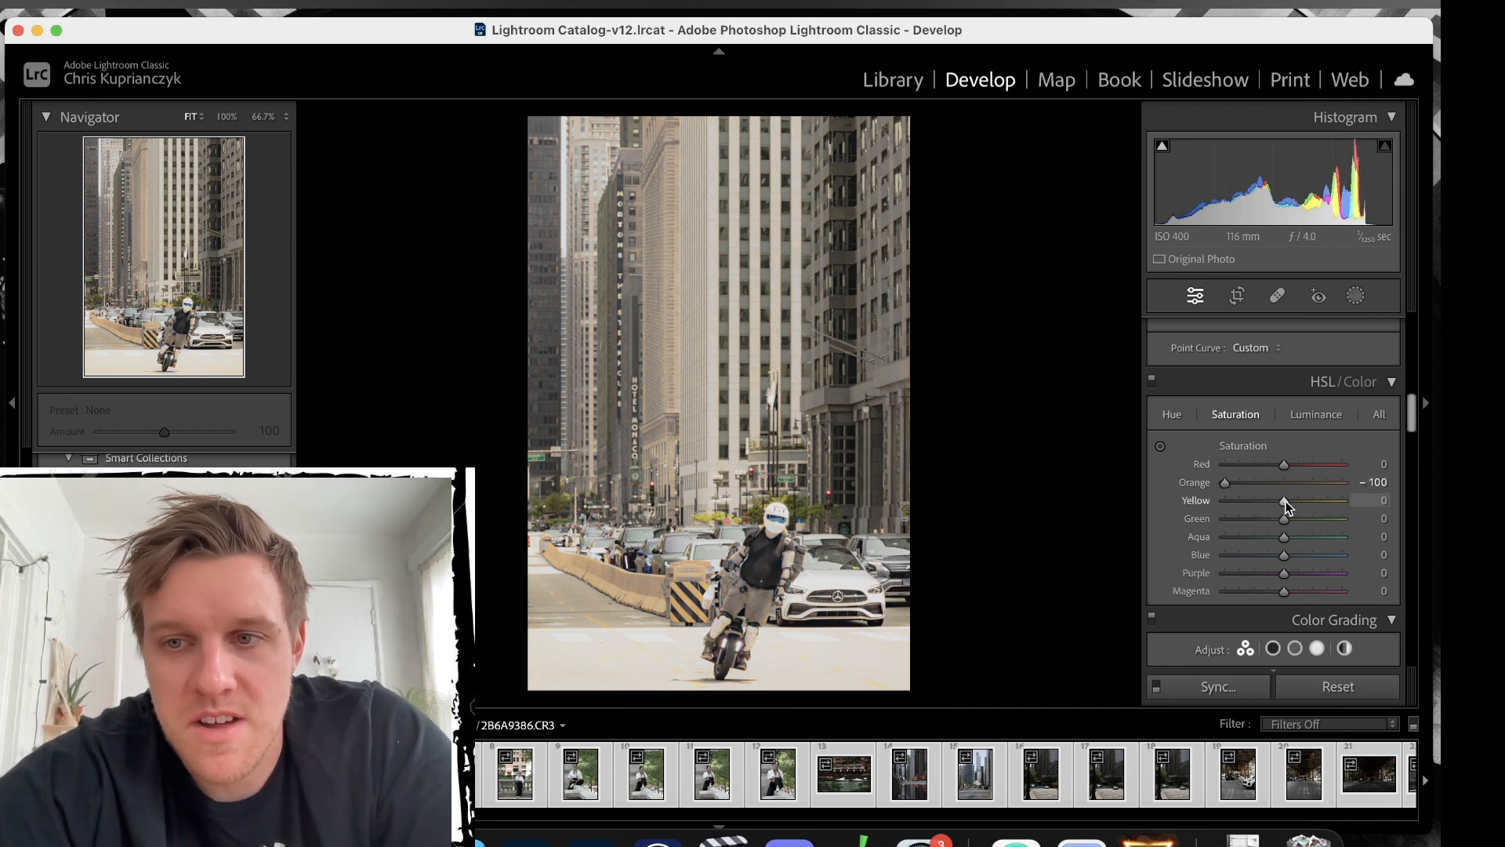
{"action": "left_click_drag", "start_coordinate": [1285, 502], "coordinate": [1201, 515]}
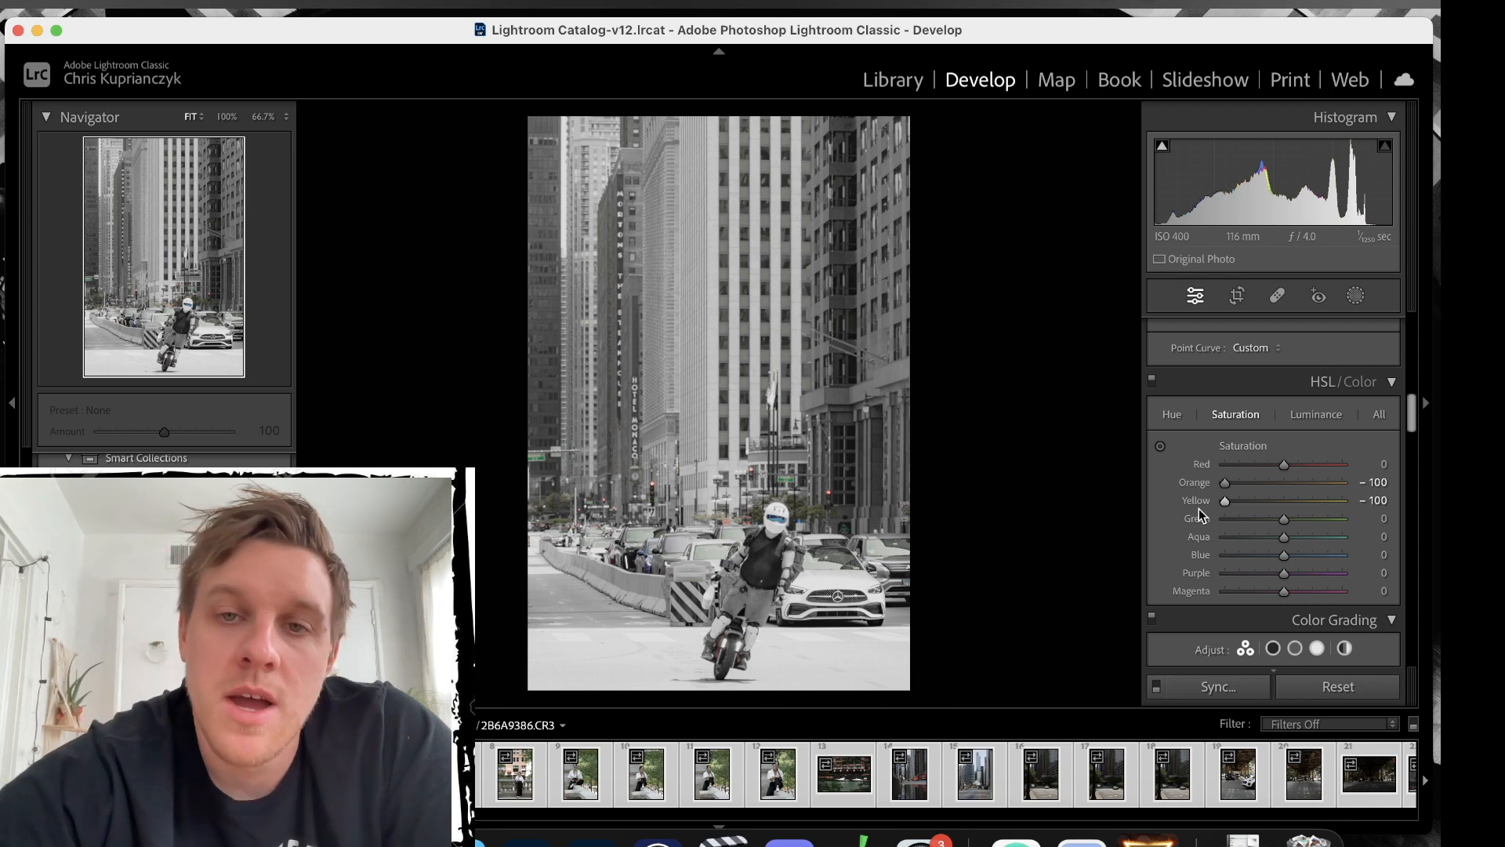
{"action": "double_click", "coordinate": [1224, 484]}
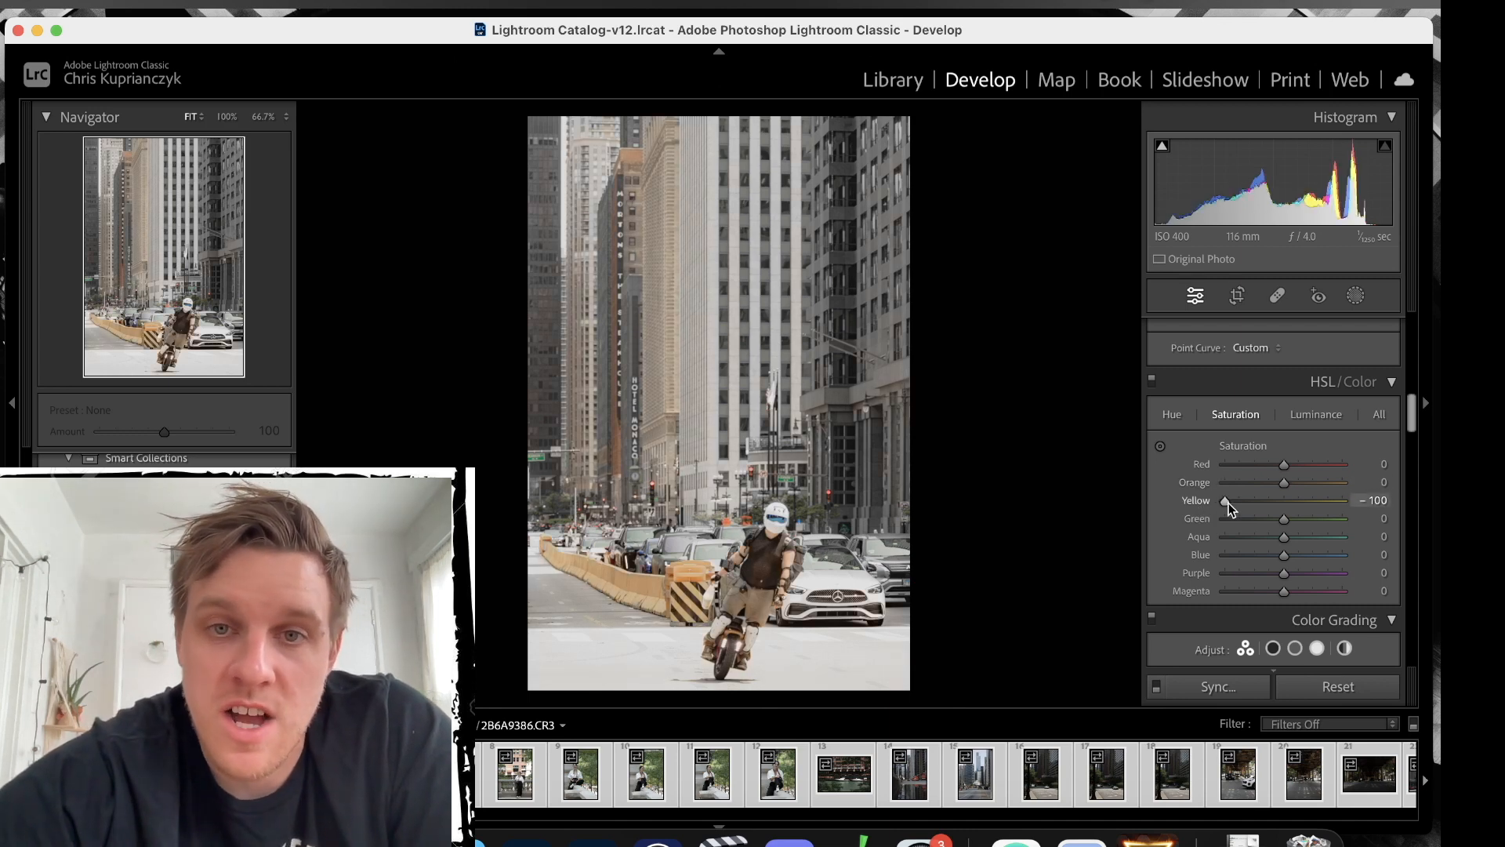
{"action": "double_click", "coordinate": [1227, 501]}
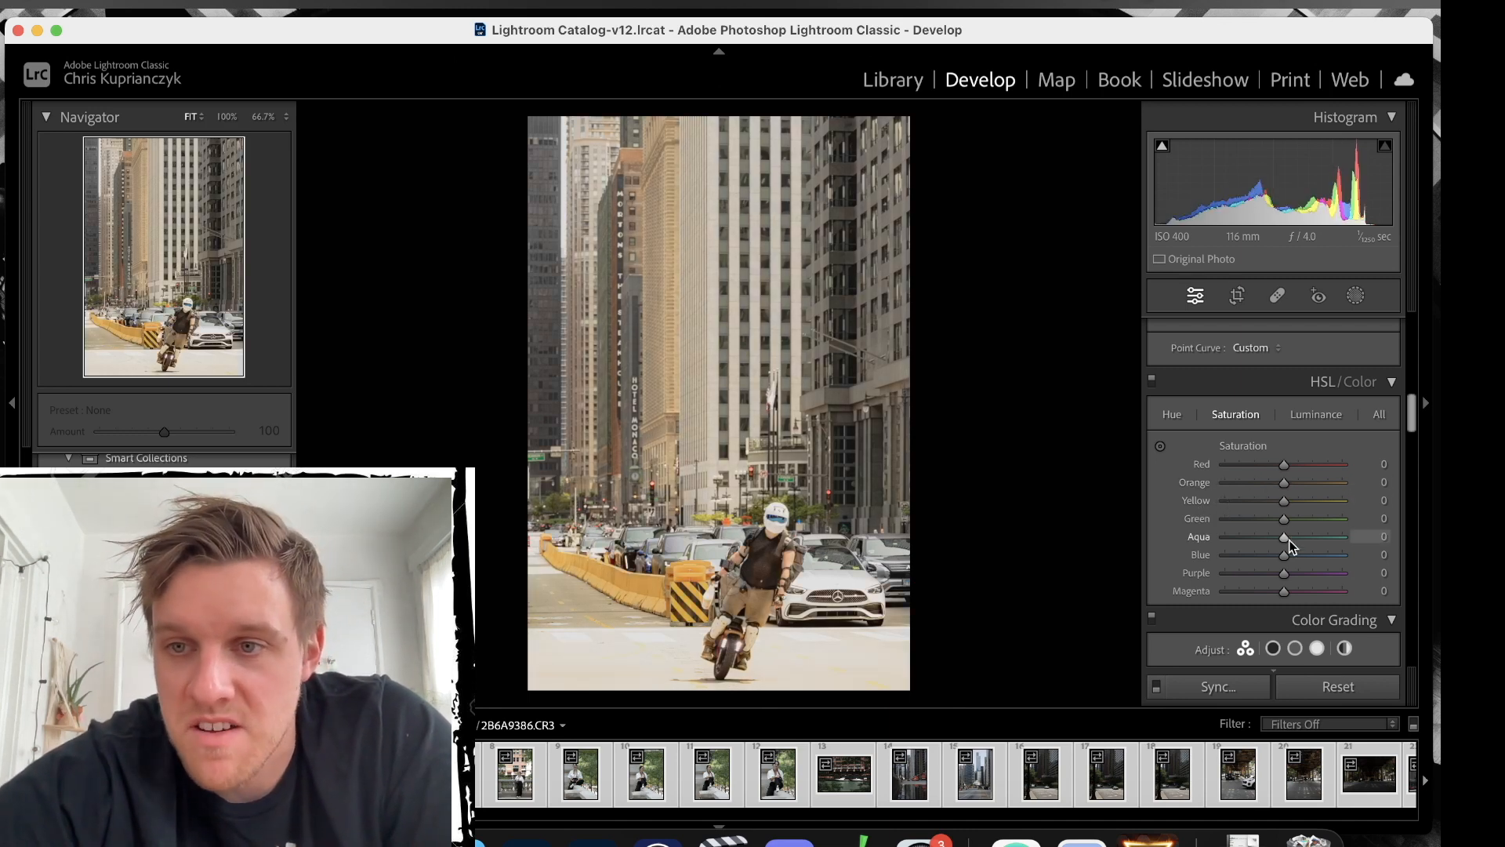
Set the HSL saturation of Green to −94 and of Aqua, Purple and Magenta to −100.
{"action": "left_click_drag", "start_coordinate": [1285, 520], "coordinate": [1233, 531]}
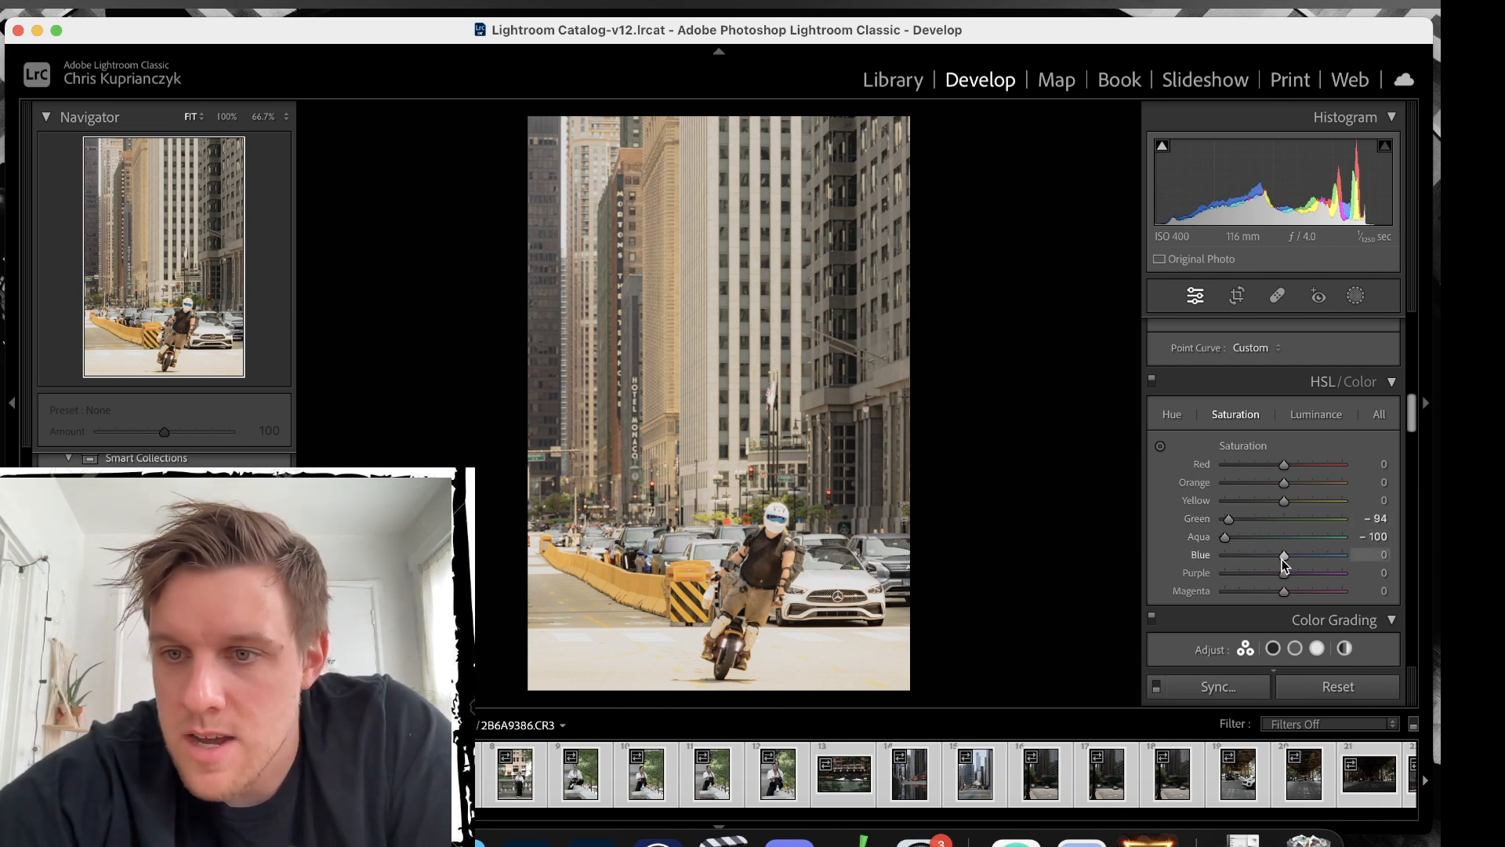
{"action": "left_click_drag", "start_coordinate": [1284, 573], "coordinate": [1202, 596]}
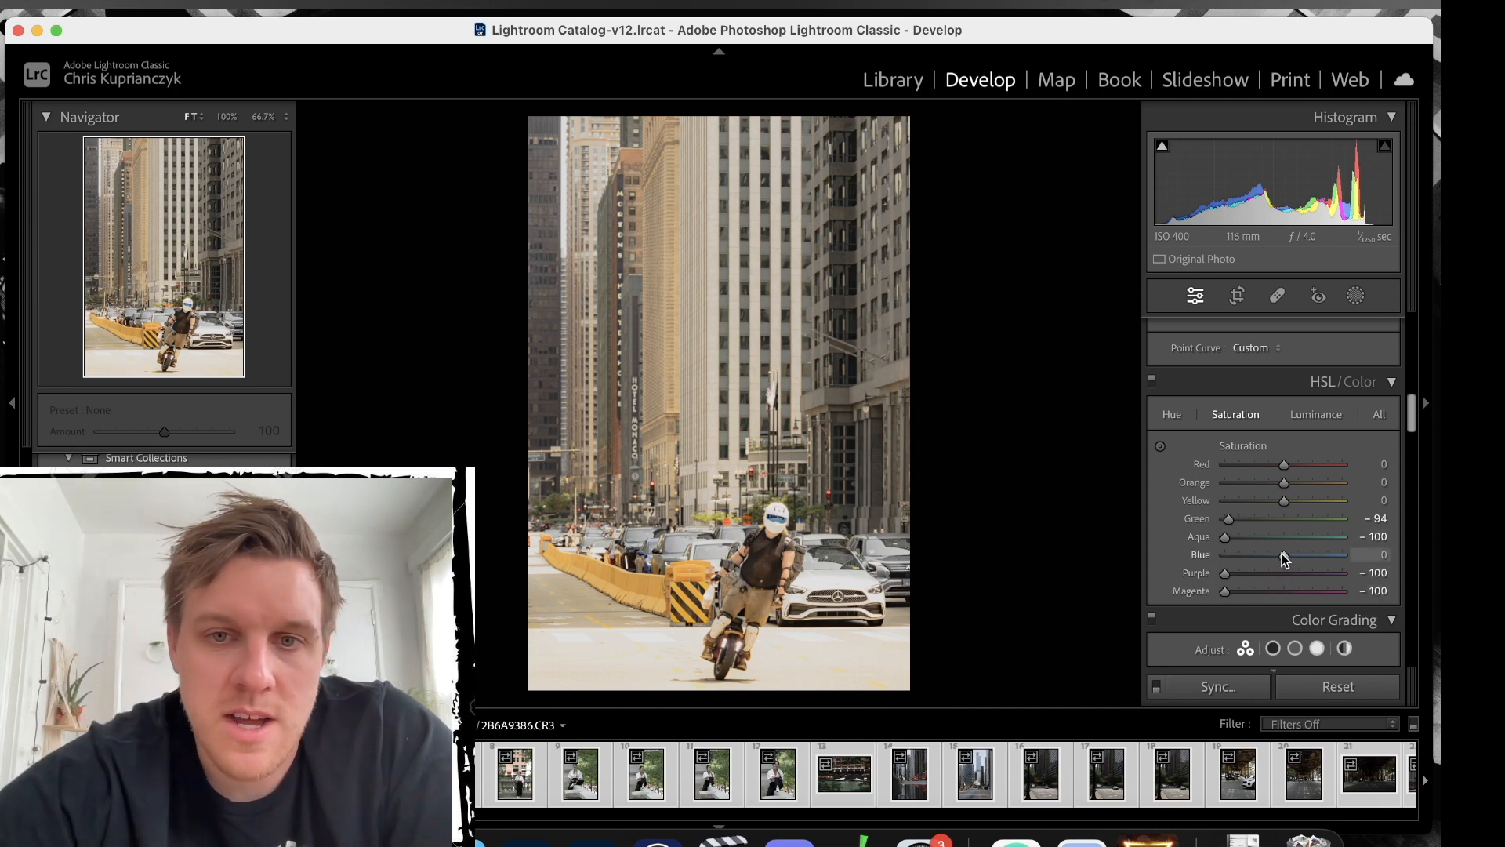
Try Blue saturation at +62, view the rider's helmet visor at 100% zoom, and return Blue to 0.
{"action": "left_click_drag", "start_coordinate": [1282, 553], "coordinate": [1337, 553]}
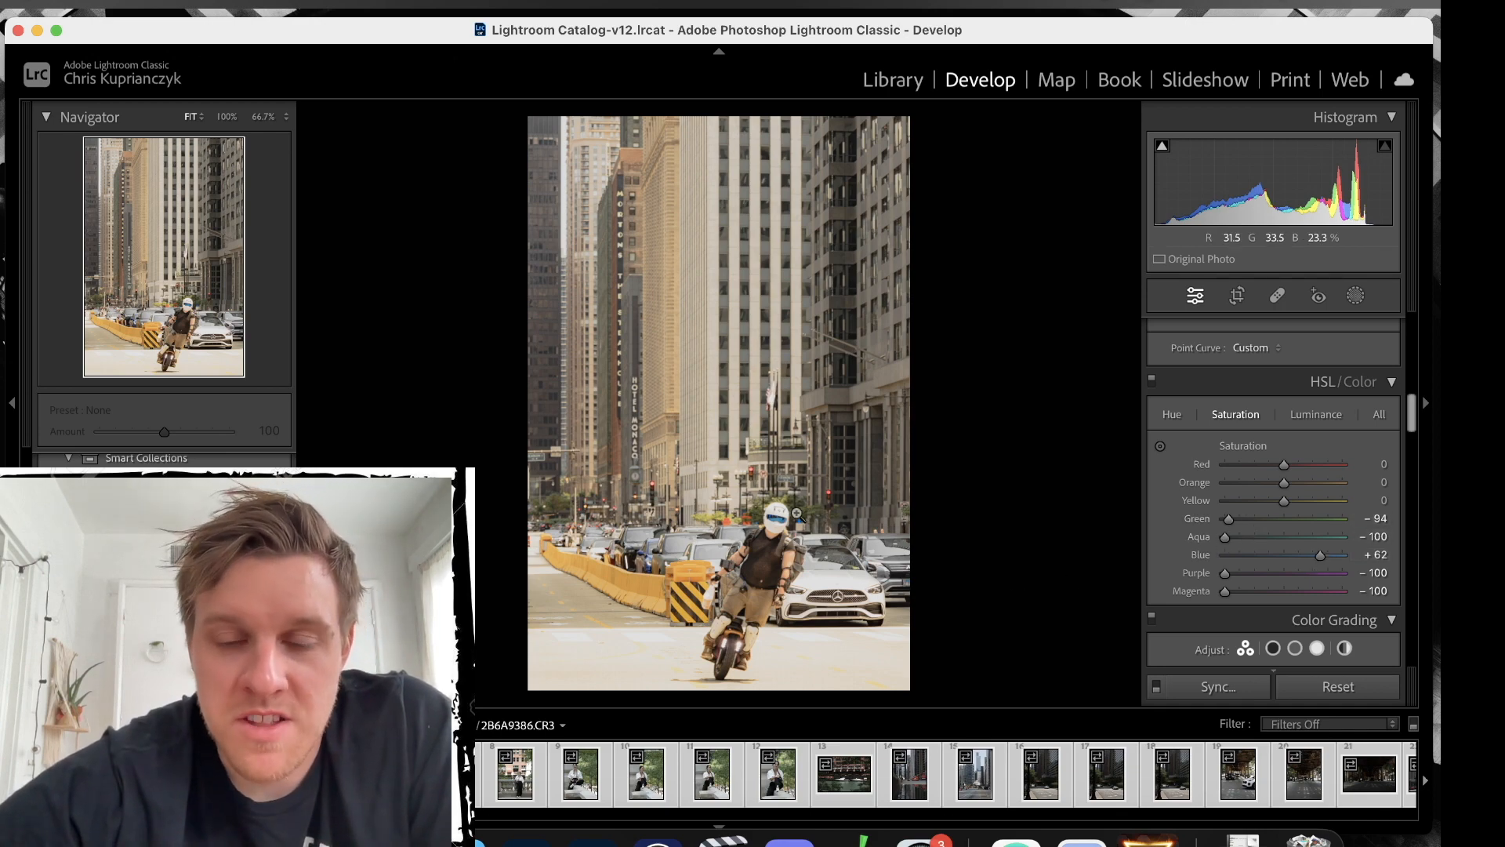
{"action": "left_click", "coordinate": [777, 525]}
{"action": "left_click_drag", "start_coordinate": [777, 502], "coordinate": [776, 403]}
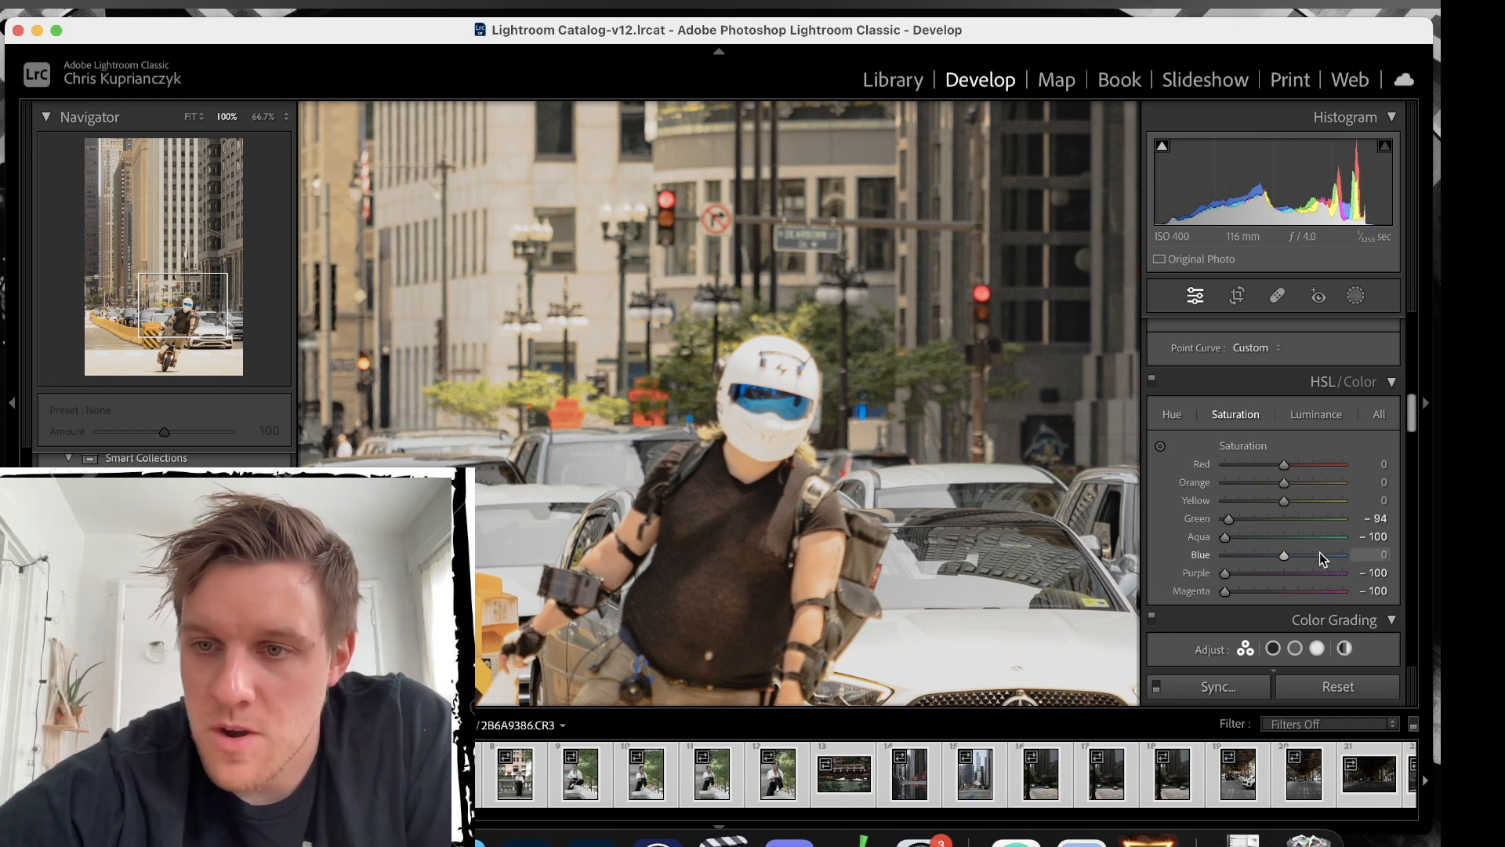
Set the HSL Blue saturation to +57 and make a slight adjustment to the Red saturation.
{"action": "left_click_drag", "start_coordinate": [1283, 554], "coordinate": [1317, 555]}
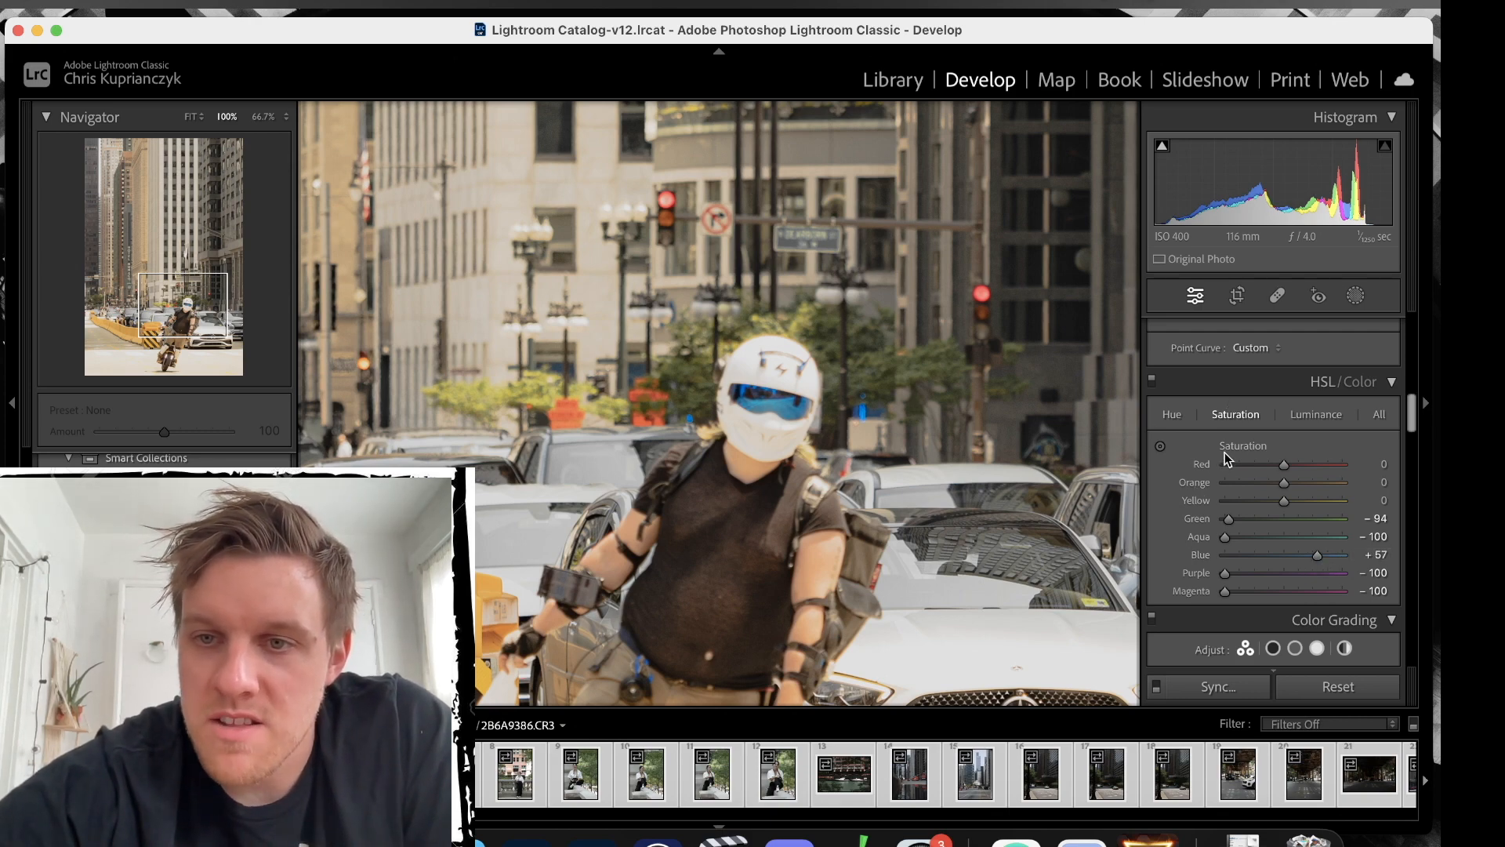
{"action": "left_click", "coordinate": [986, 462]}
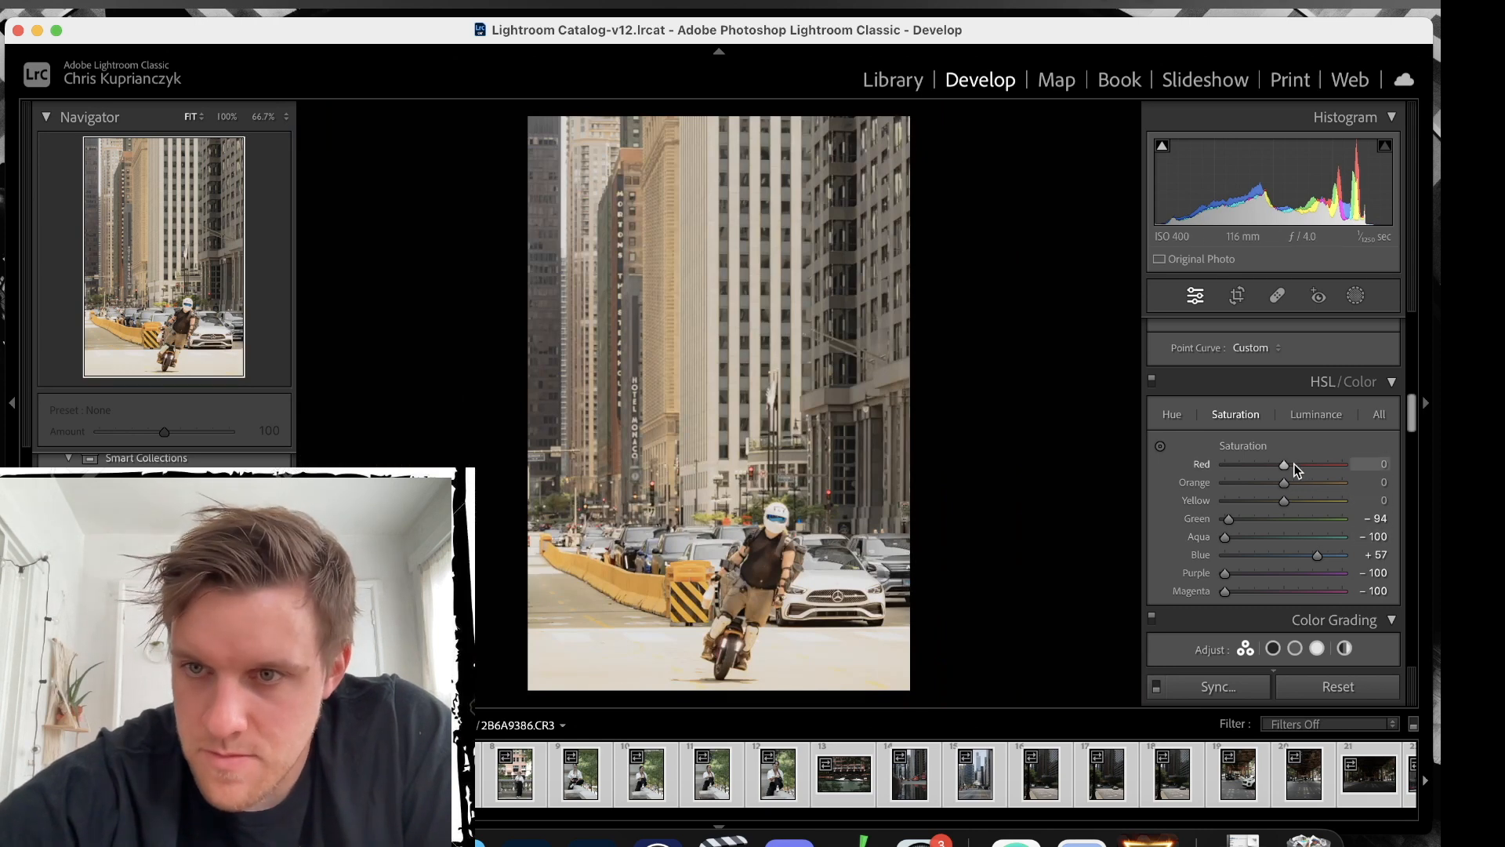
{"action": "mouse_move", "coordinate": [1282, 465]}
{"action": "left_mouse_down"}
{"action": "mouse_move", "coordinate": [1225, 463]}
{"action": "mouse_move", "coordinate": [1273, 467]}
{"action": "left_mouse_up"}
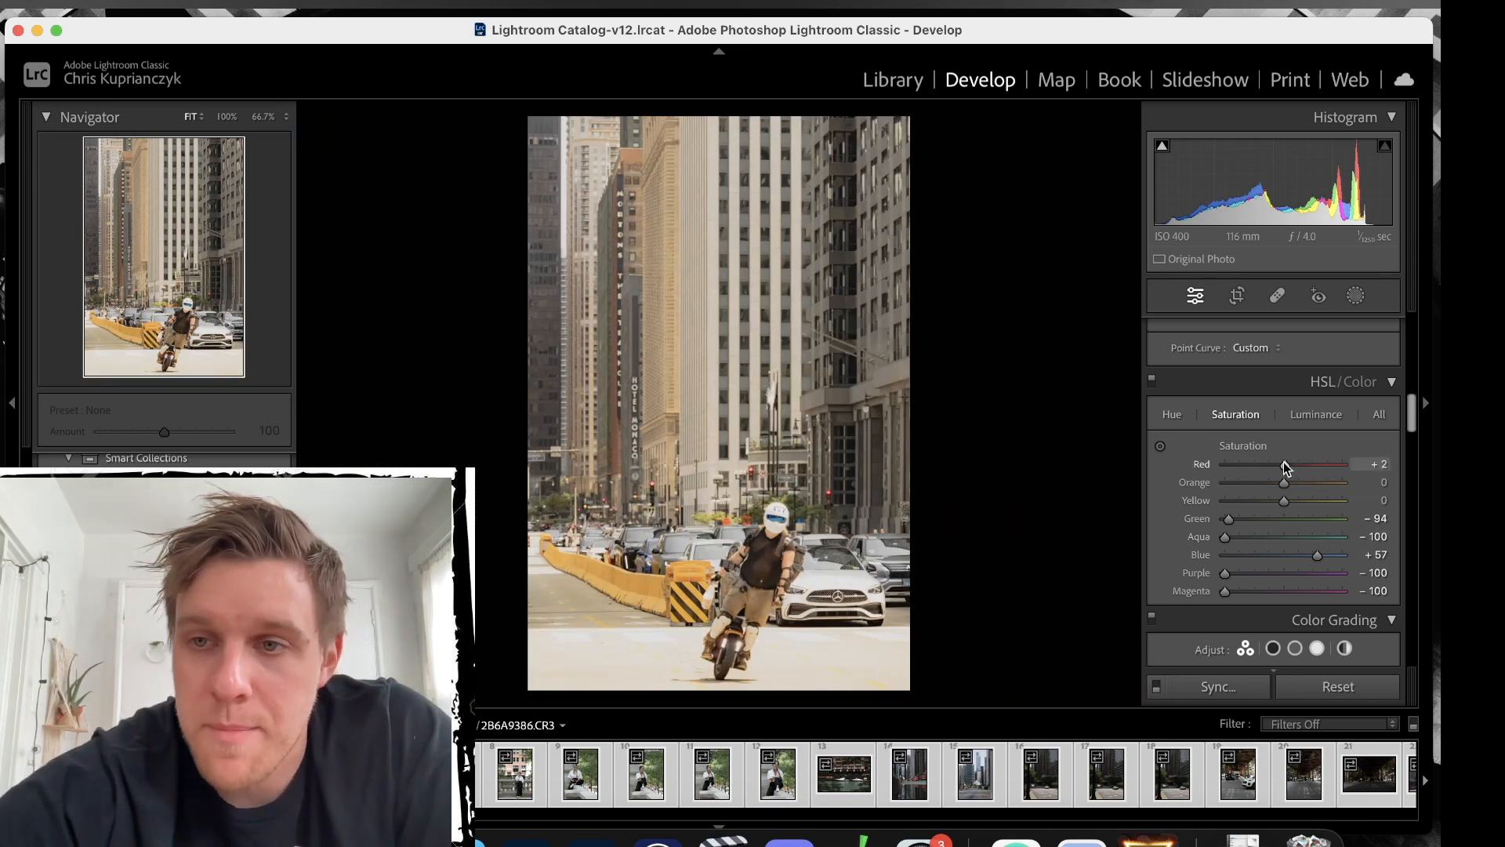
Set the HSL luminance of Blue to +31, Yellow to −29 and Orange to +16, checking the rider's visor at 100% zoom.
{"action": "left_click", "coordinate": [1318, 415]}
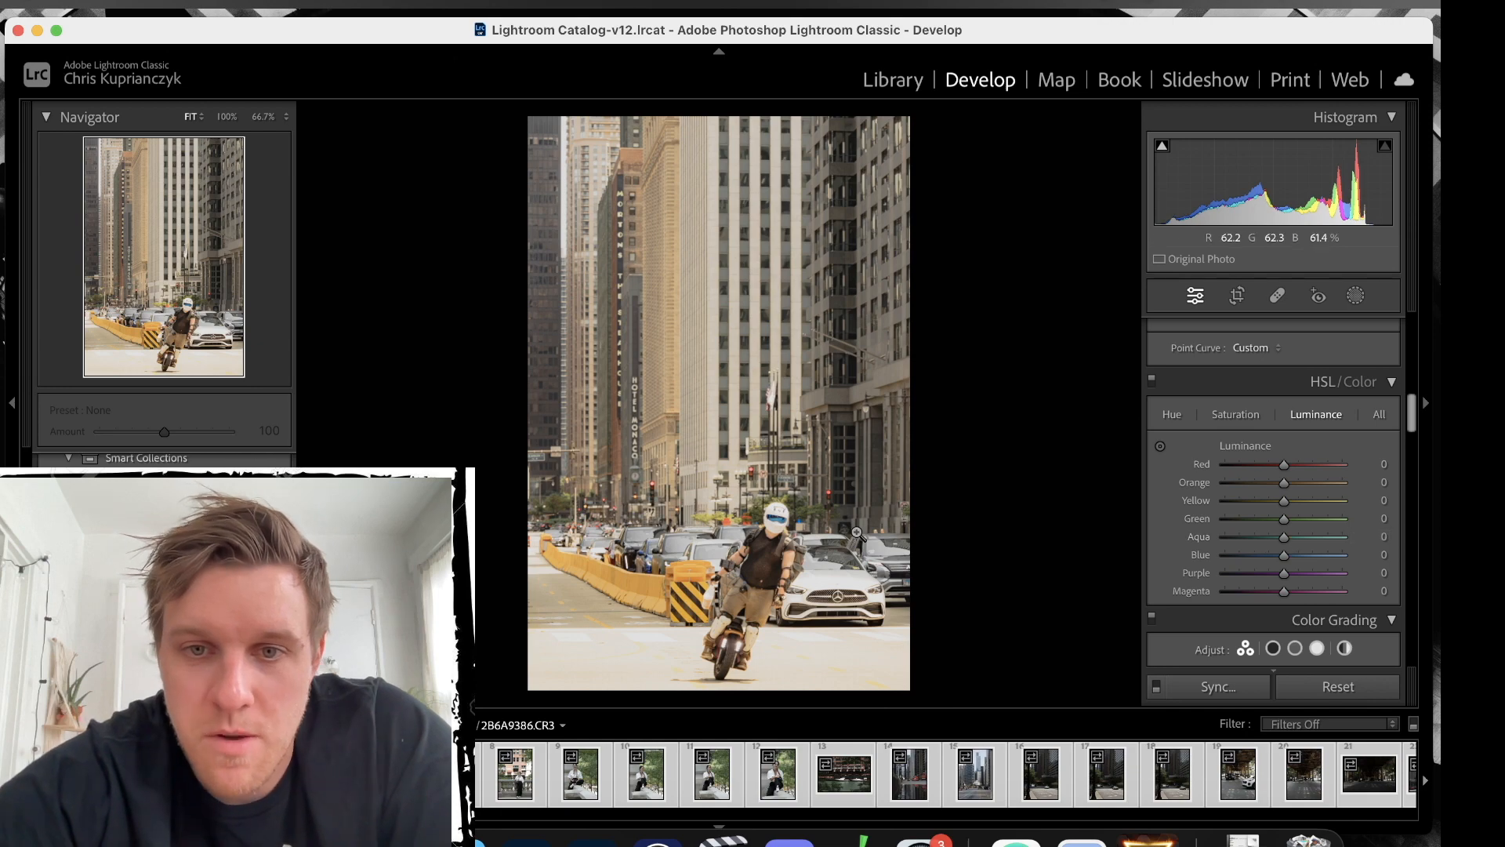
{"action": "left_click", "coordinate": [765, 508]}
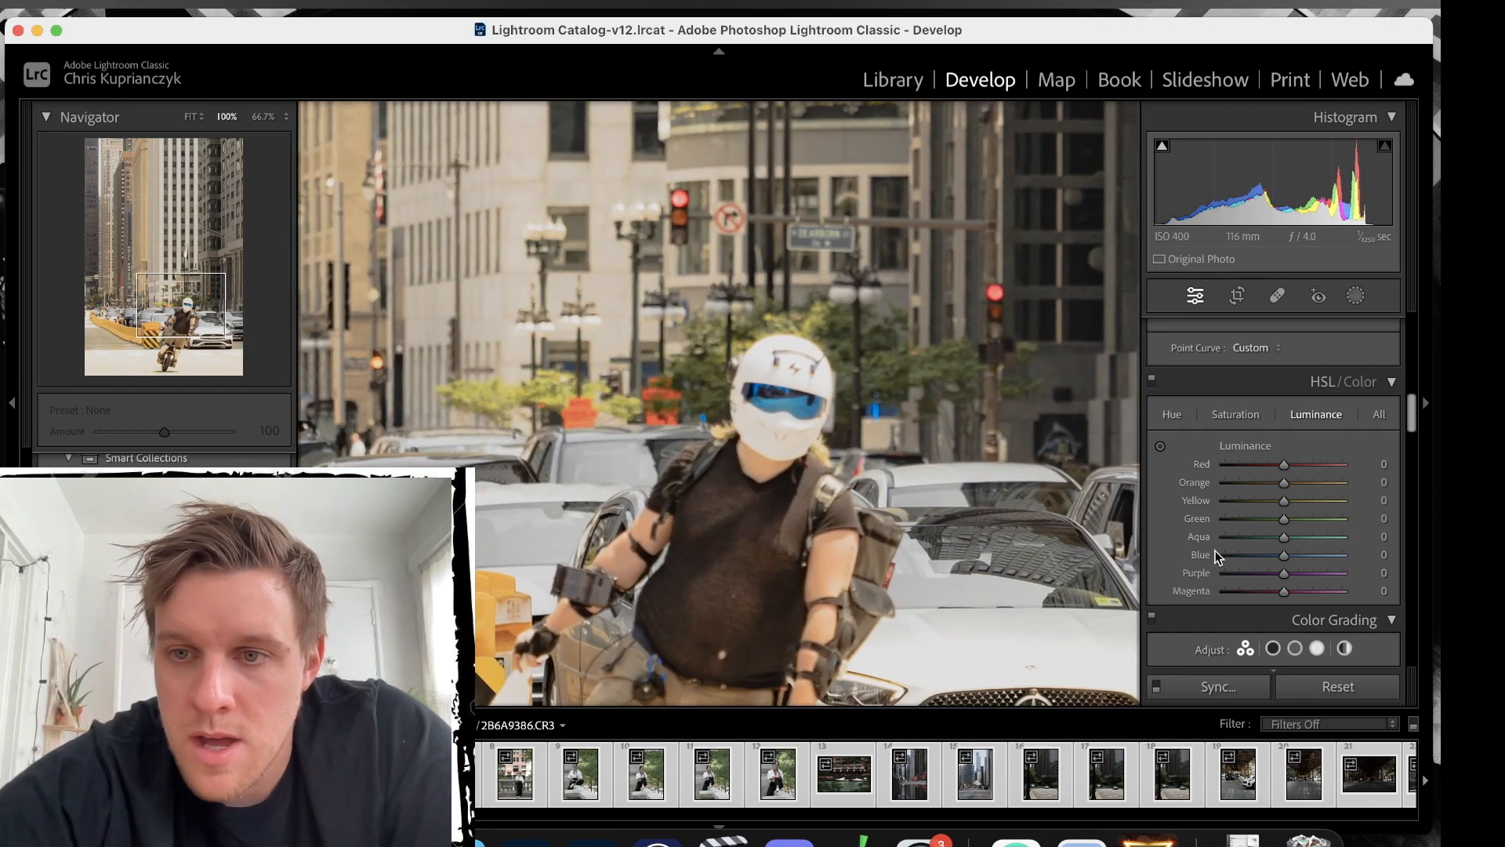
{"action": "mouse_move", "coordinate": [1282, 553]}
{"action": "left_mouse_down"}
{"action": "mouse_move", "coordinate": [1172, 568]}
{"action": "mouse_move", "coordinate": [1333, 558]}
{"action": "mouse_move", "coordinate": [1300, 561]}
{"action": "left_mouse_up"}
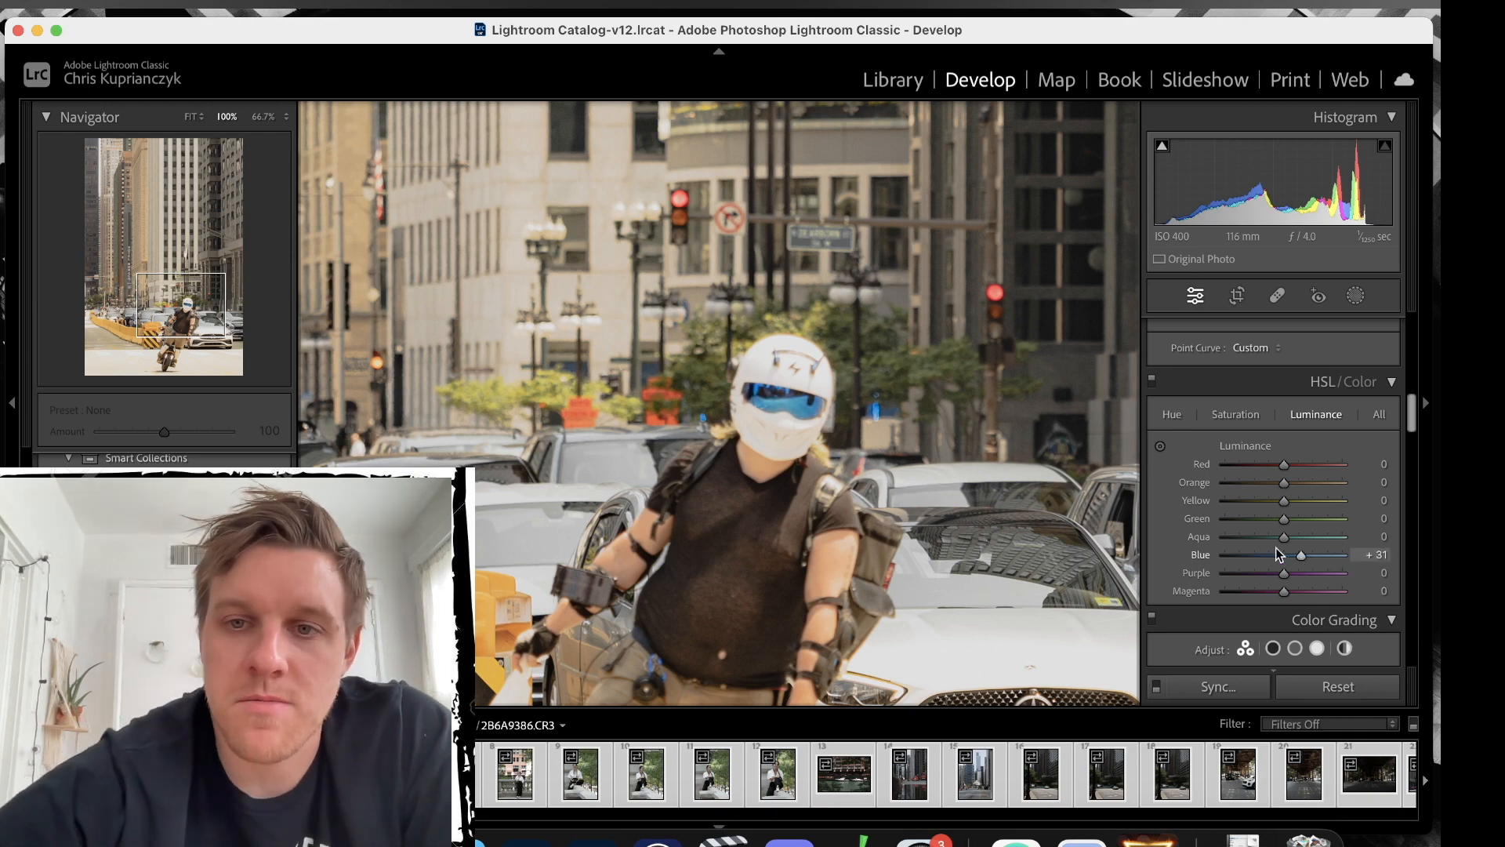
{"action": "left_click", "coordinate": [1014, 415]}
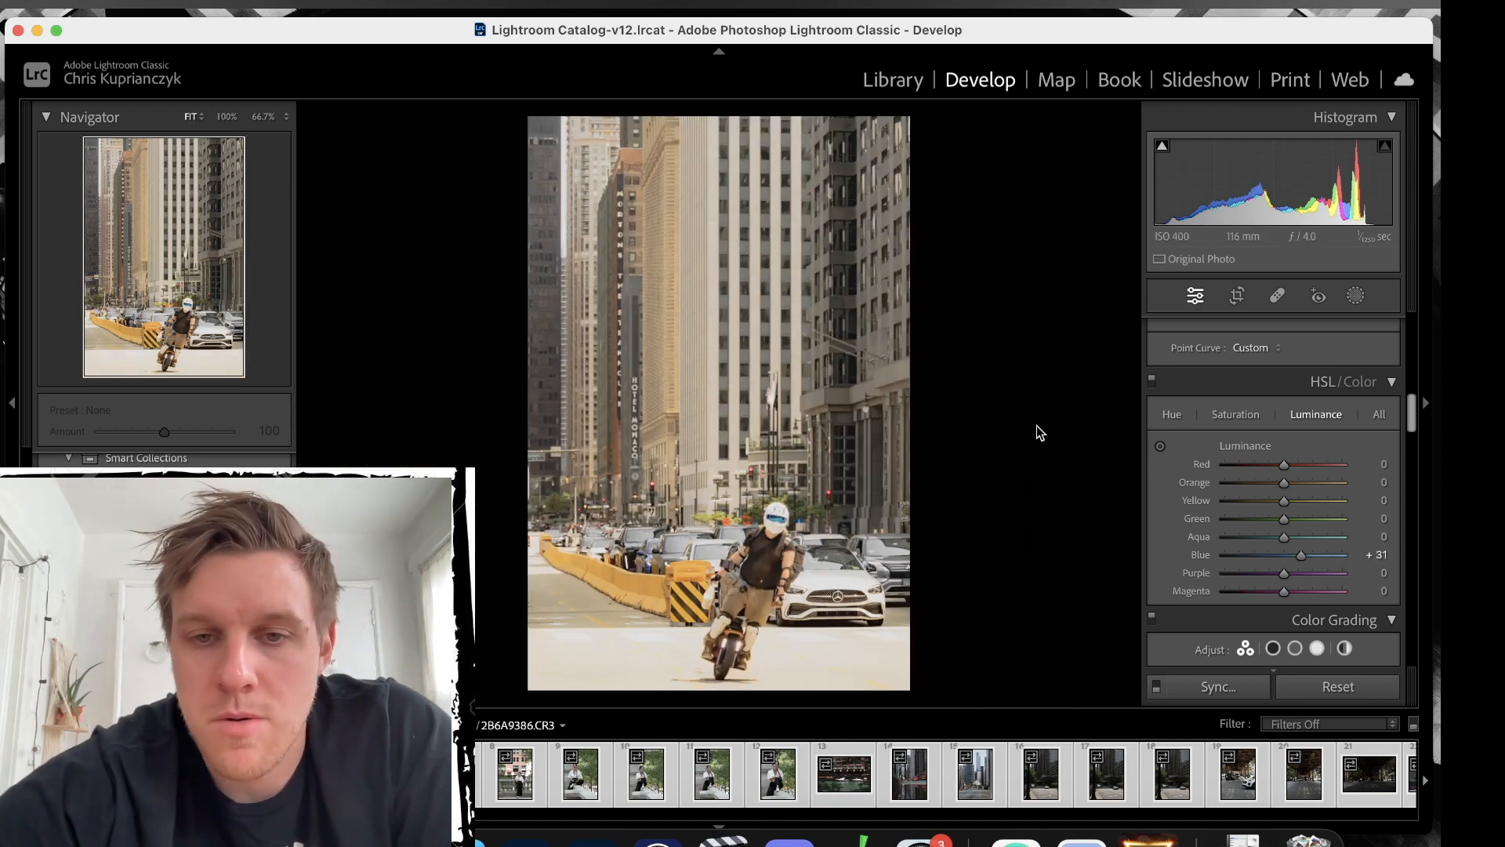
{"action": "mouse_move", "coordinate": [1283, 501]}
{"action": "left_mouse_down"}
{"action": "mouse_move", "coordinate": [1323, 502]}
{"action": "mouse_move", "coordinate": [1211, 519]}
{"action": "mouse_move", "coordinate": [1266, 519]}
{"action": "left_mouse_up"}
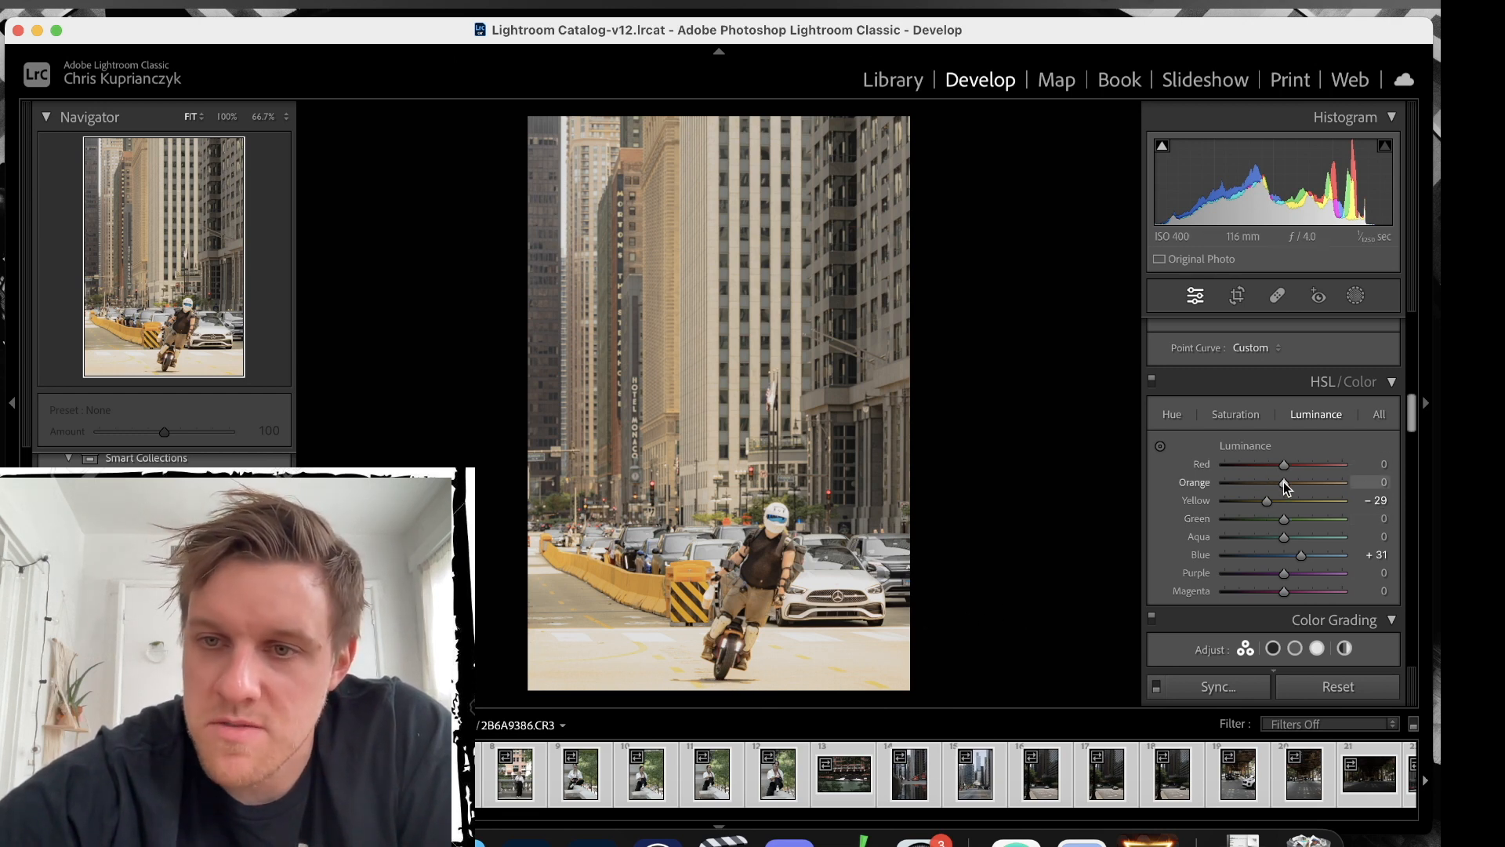
{"action": "mouse_move", "coordinate": [1283, 482]}
{"action": "left_mouse_down"}
{"action": "mouse_move", "coordinate": [1251, 482]}
{"action": "mouse_move", "coordinate": [1323, 485]}
{"action": "mouse_move", "coordinate": [1234, 470]}
{"action": "mouse_move", "coordinate": [1282, 468]}
{"action": "left_mouse_up"}
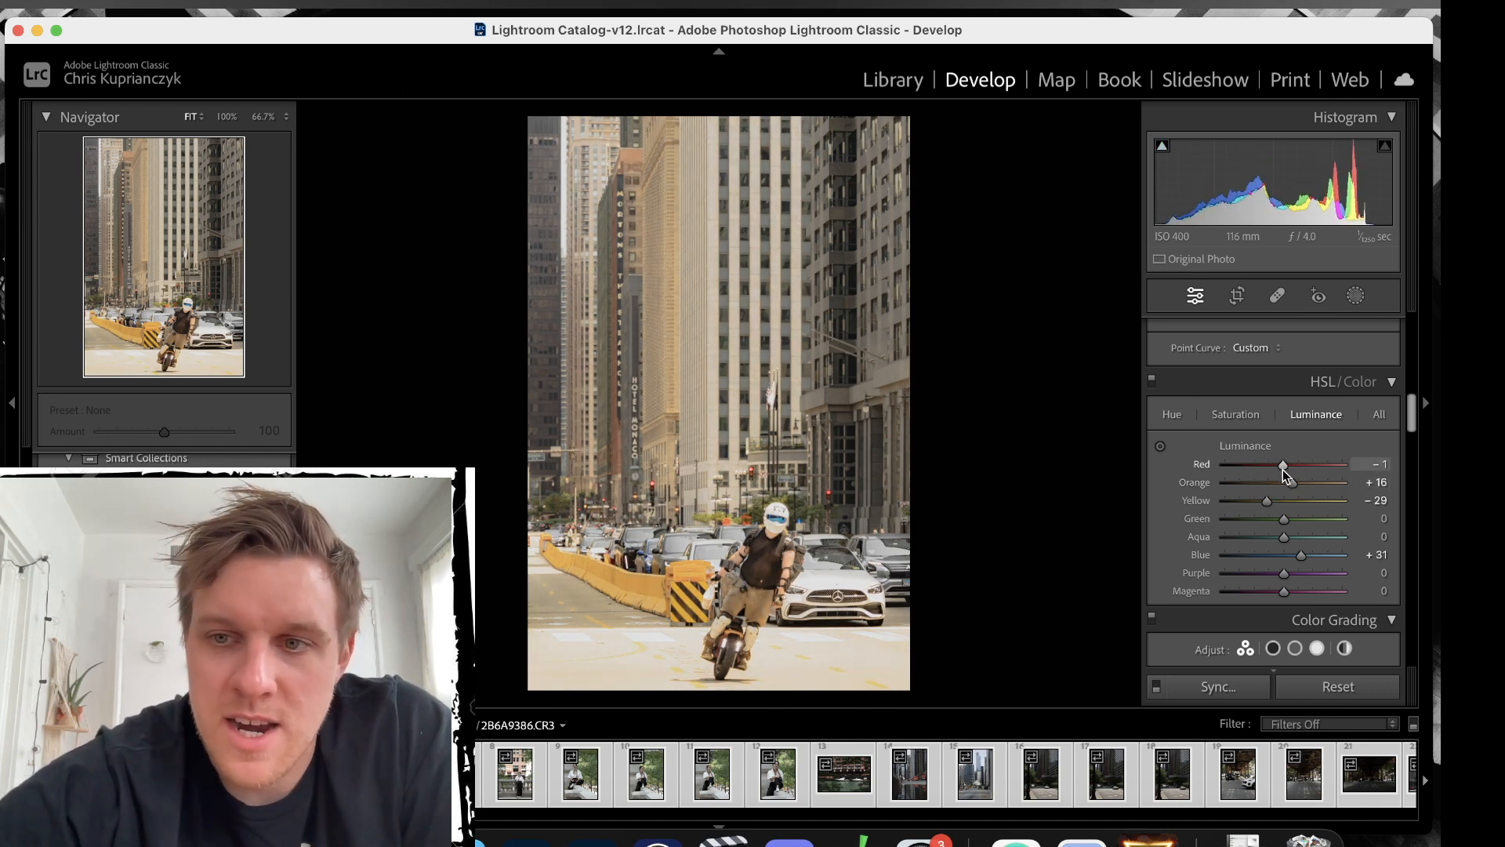
Color grade the shadows toward blue at hue 220, saturation 24, and tint the highlights slightly yellow.
{"action": "scroll", "coordinate": [1278, 464], "scroll_direction": "down", "scroll_amount": 2}
{"action": "scroll", "coordinate": [1277, 466], "scroll_direction": "down", "scroll_amount": 8}
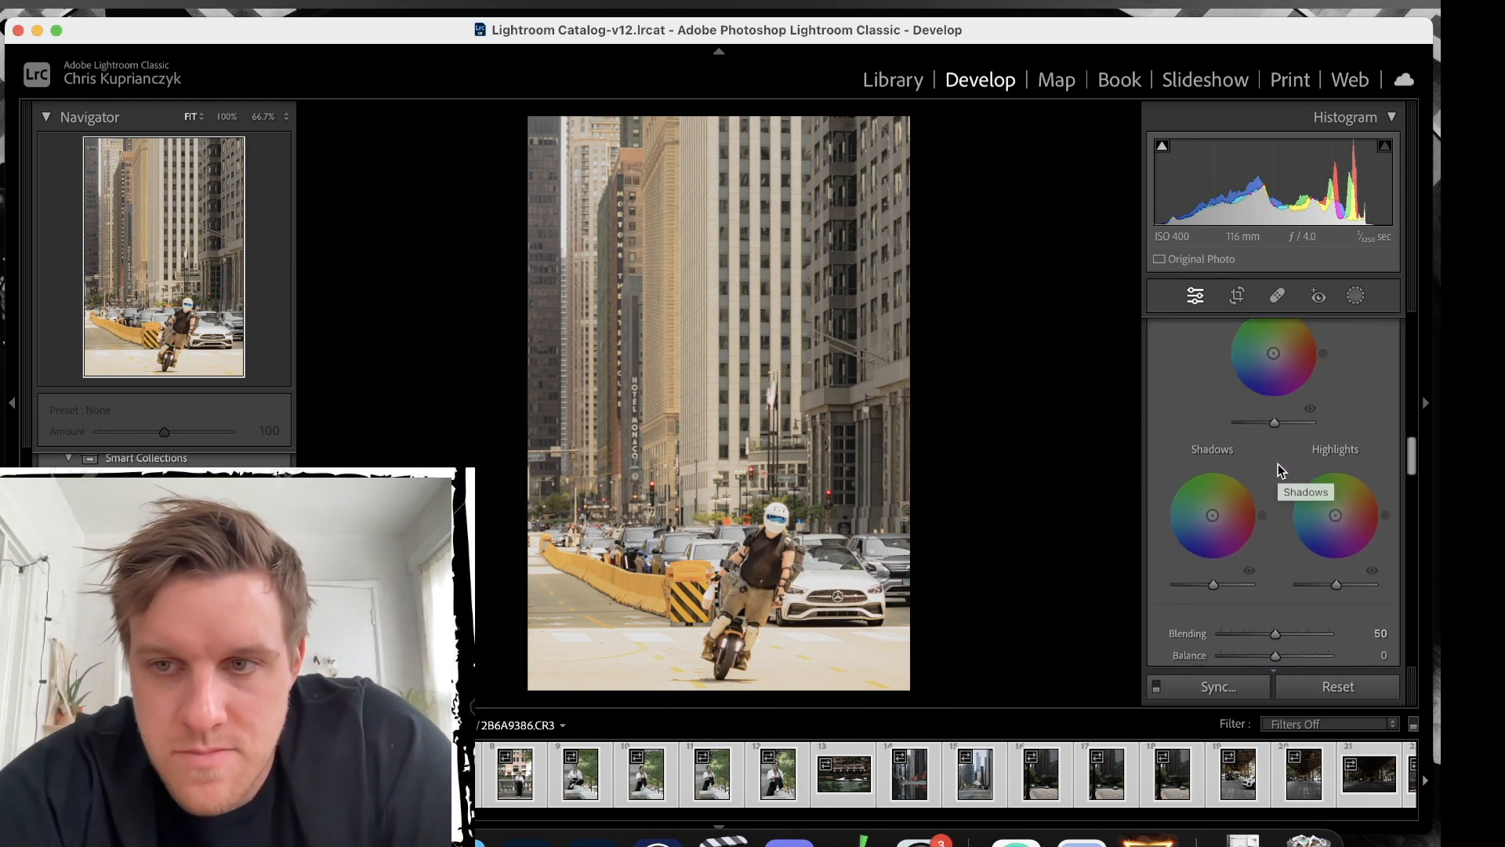
{"action": "scroll", "coordinate": [1280, 469], "scroll_direction": "up", "scroll_amount": 3}
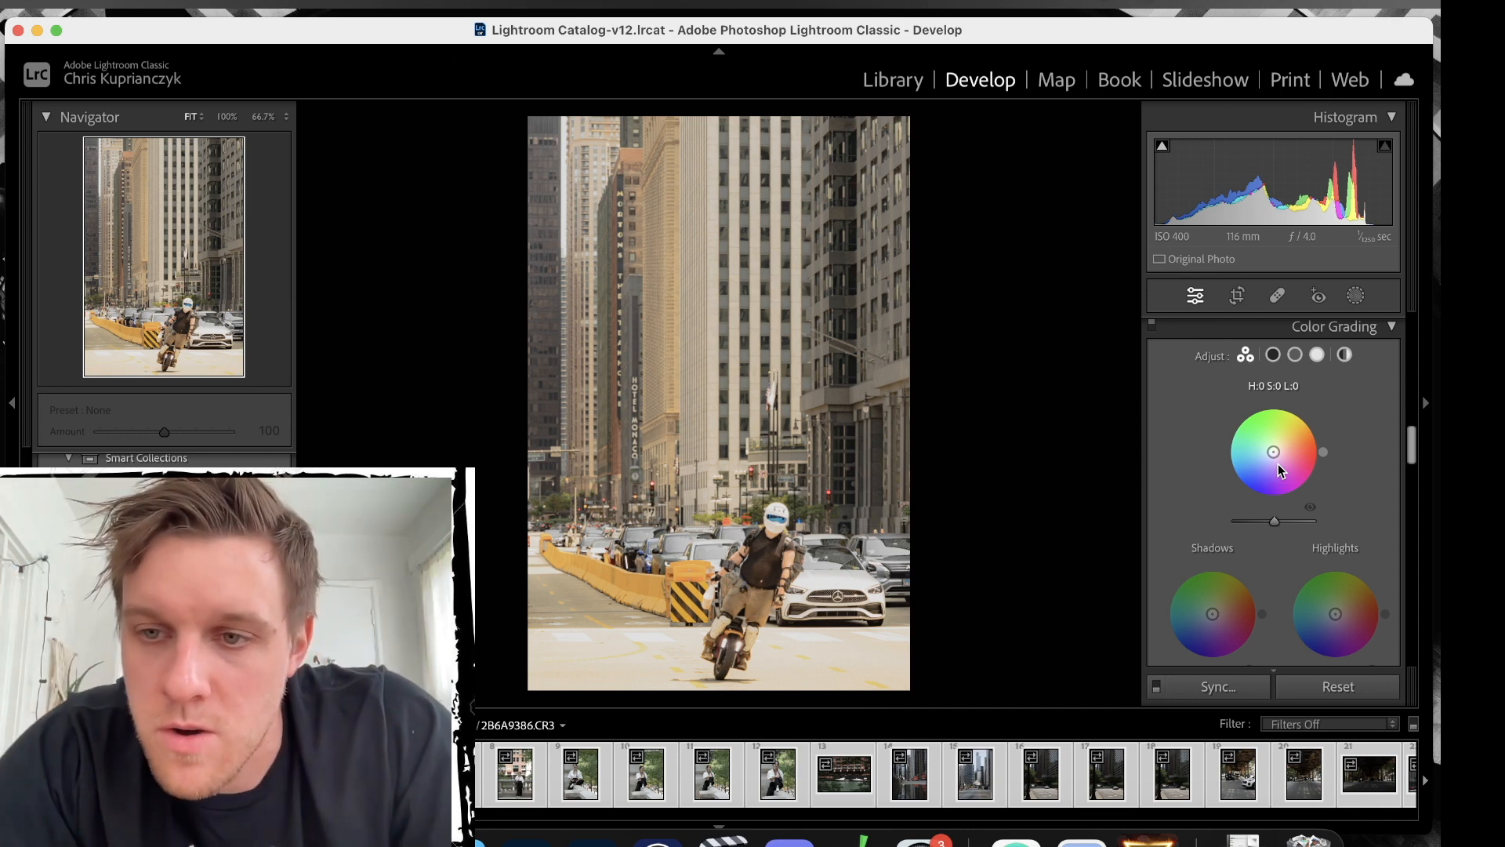
{"action": "scroll", "coordinate": [1278, 466], "scroll_direction": "down", "scroll_amount": 2}
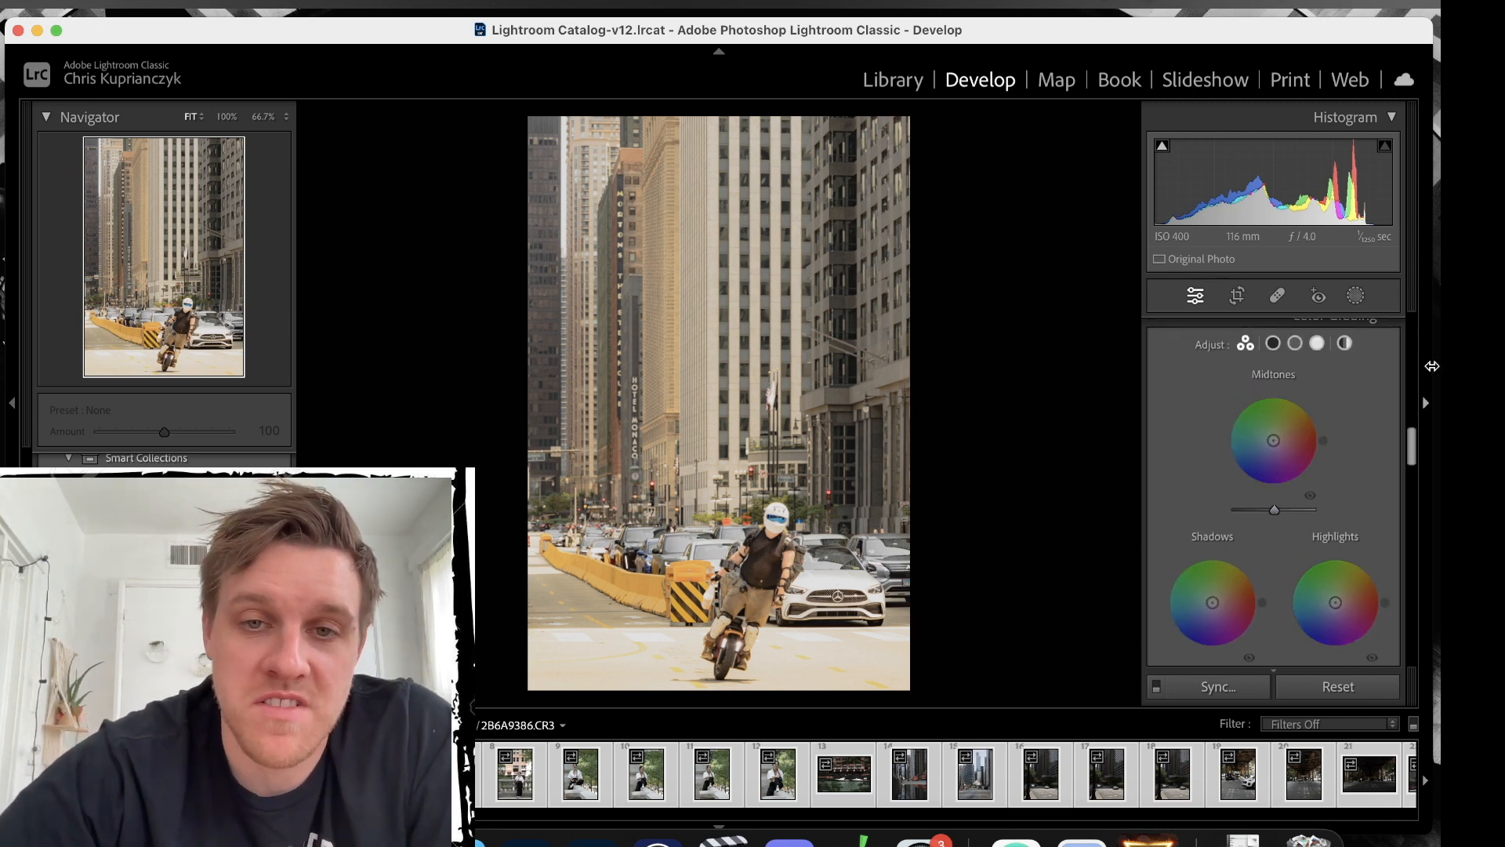
{"action": "scroll", "coordinate": [1219, 549], "scroll_direction": "down", "scroll_amount": 1}
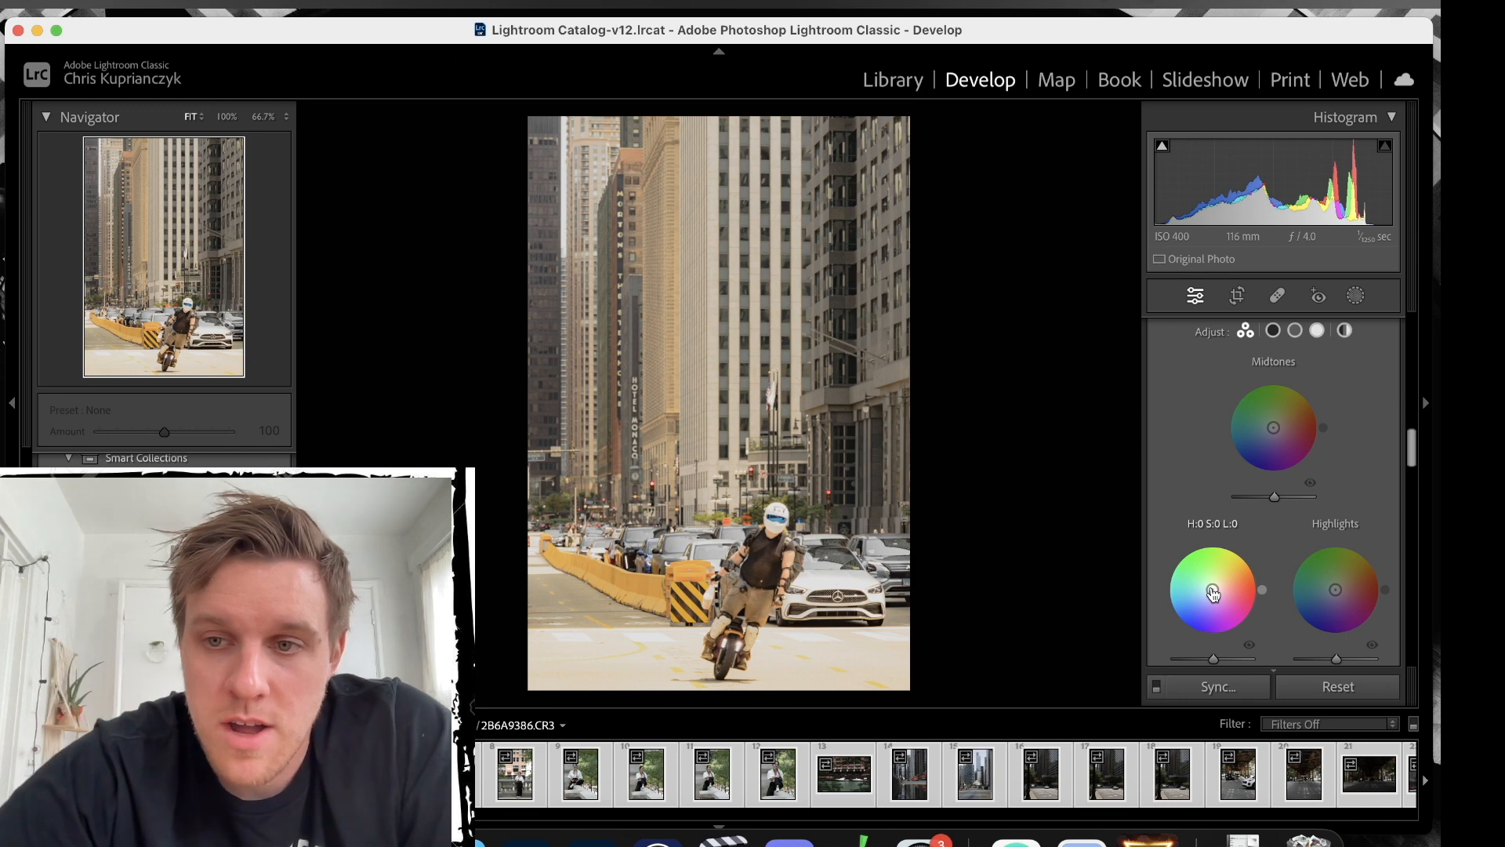
{"action": "mouse_move", "coordinate": [1212, 593]}
{"action": "left_mouse_down"}
{"action": "mouse_move", "coordinate": [1189, 609]}
{"action": "mouse_move", "coordinate": [1207, 602]}
{"action": "left_mouse_up"}
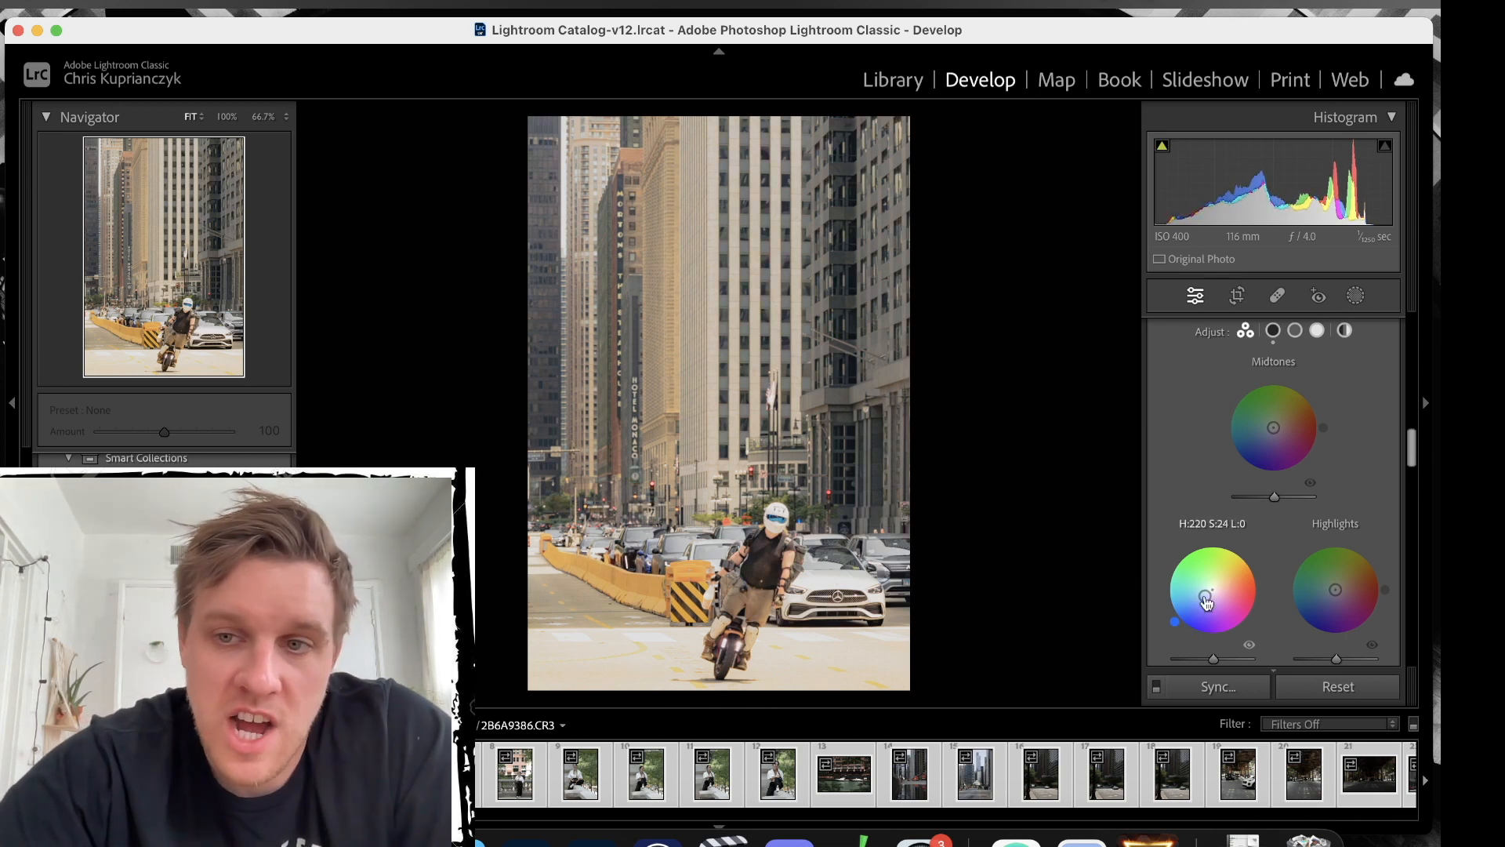
{"action": "left_click_drag", "start_coordinate": [1335, 589], "coordinate": [1340, 584]}
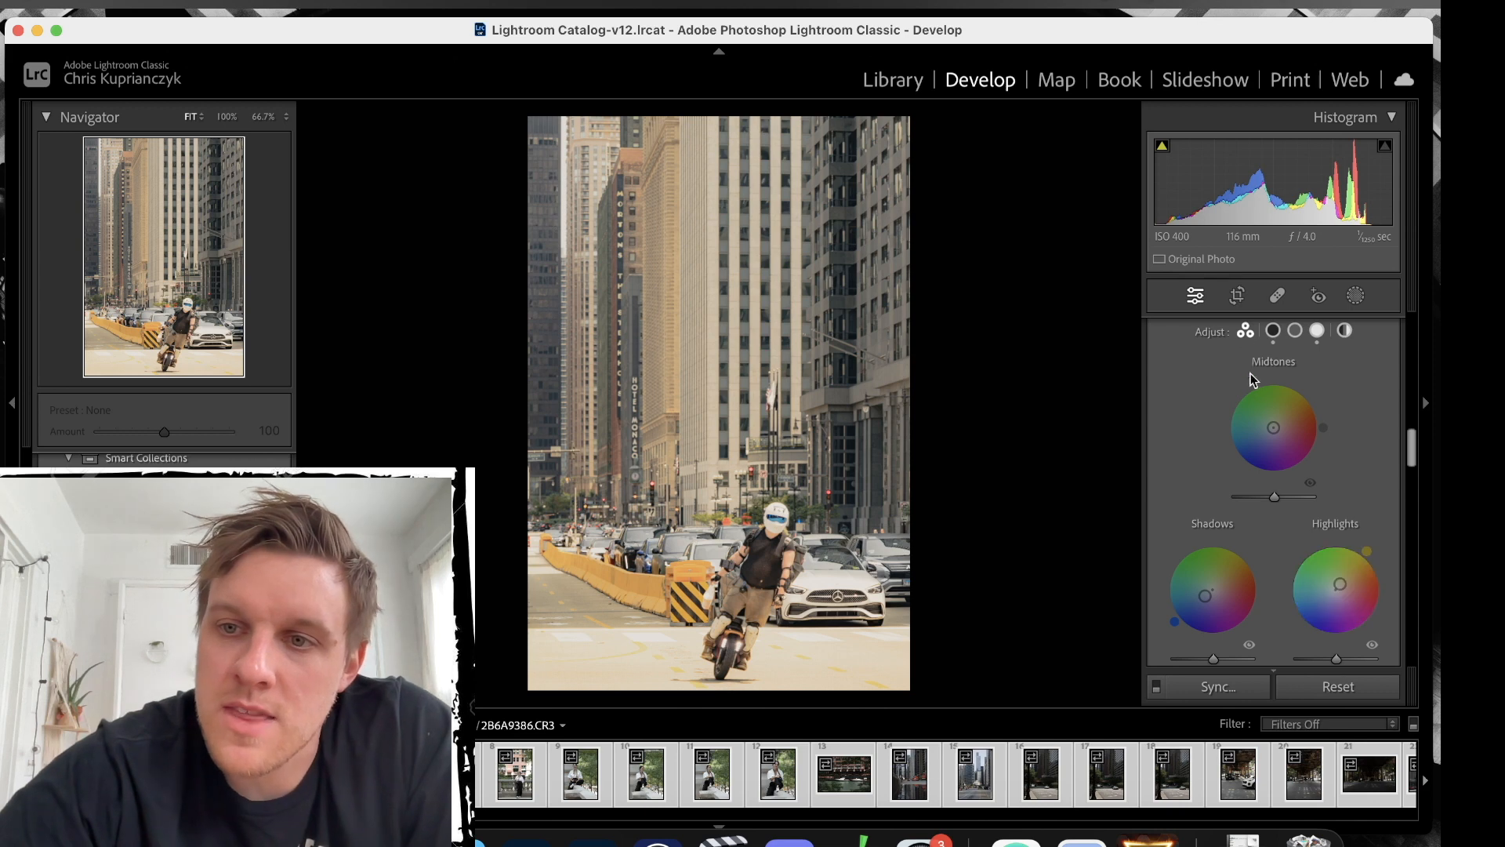
Try a full-saturation magenta midtone tint, reset it, and color grade the midtones to hue 44, saturation 8.
{"action": "left_click_drag", "start_coordinate": [1273, 428], "coordinate": [1288, 461]}
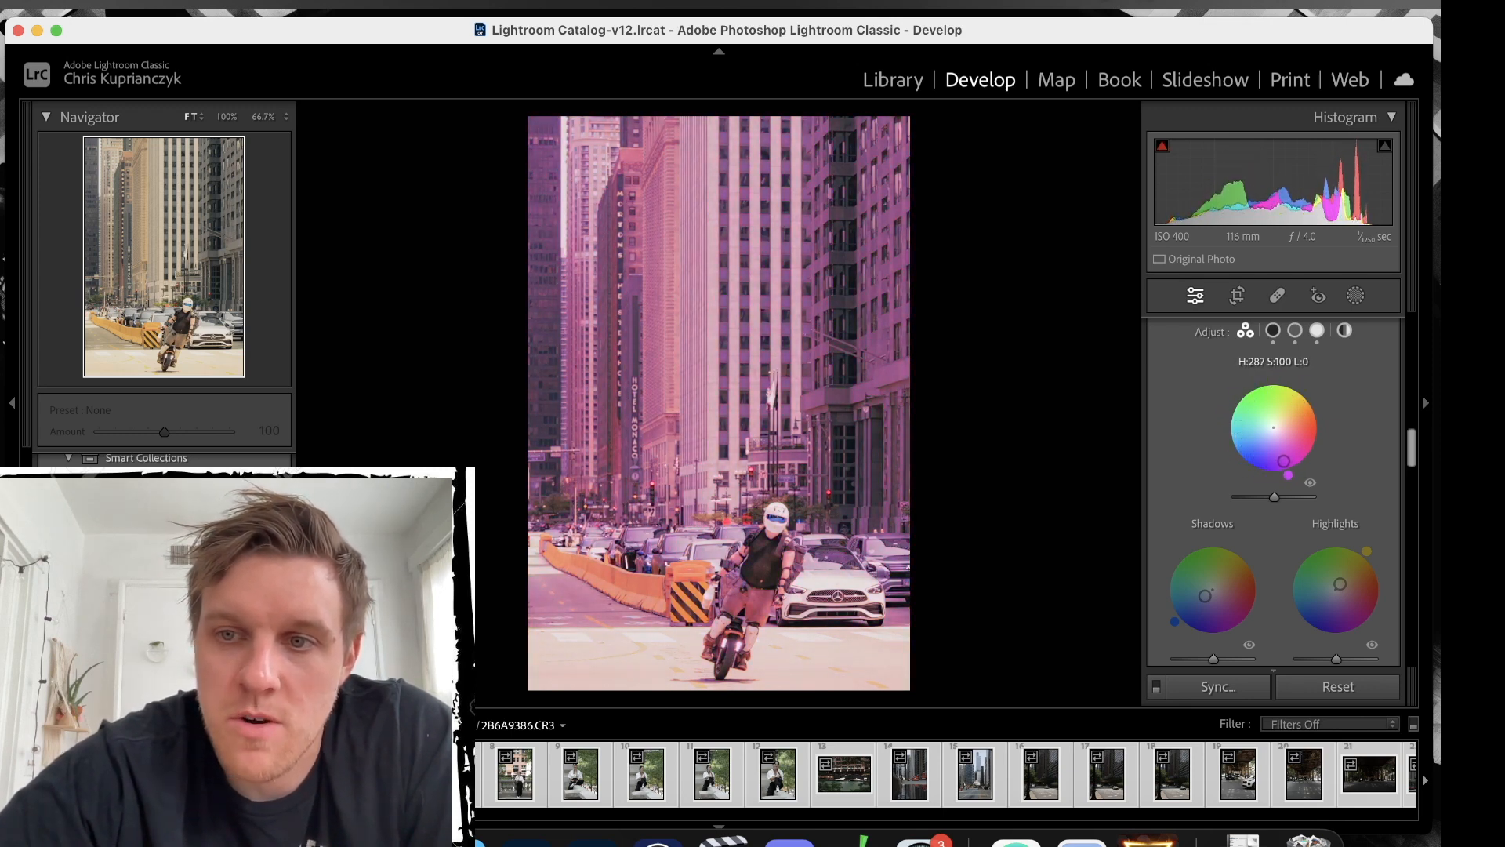
{"action": "double_click", "coordinate": [1283, 461]}
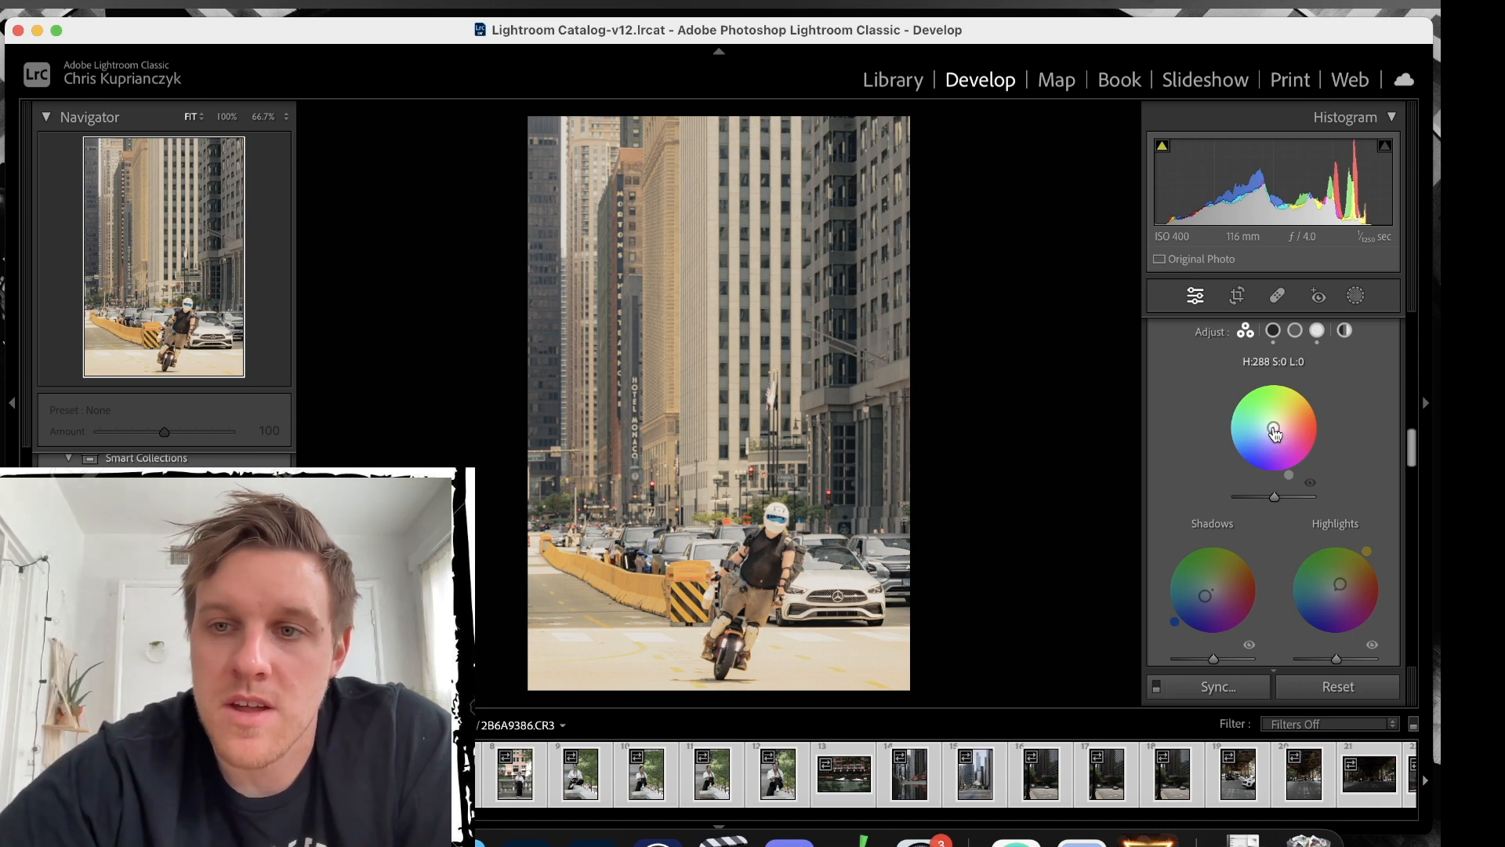
{"action": "mouse_move", "coordinate": [1275, 433]}
{"action": "left_mouse_down"}
{"action": "mouse_move", "coordinate": [1296, 400]}
{"action": "mouse_move", "coordinate": [1275, 425]}
{"action": "left_mouse_up"}
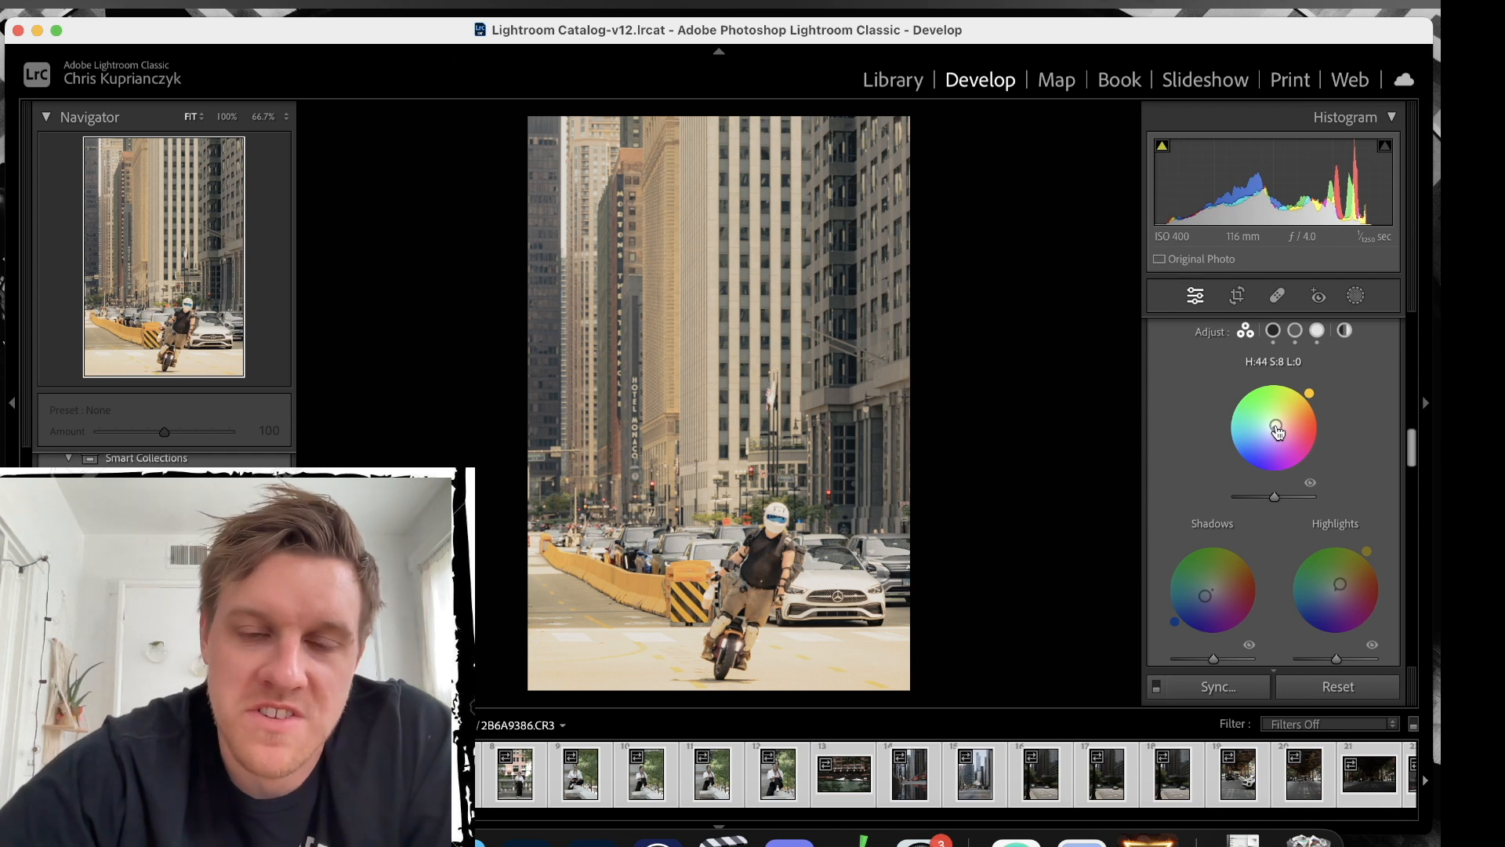
Try adjusting the luminance of the color grading shadows, and return it to 0.
{"action": "scroll", "coordinate": [1277, 431], "scroll_direction": "down", "scroll_amount": 5}
{"action": "scroll", "coordinate": [1276, 425], "scroll_direction": "down", "scroll_amount": 8}
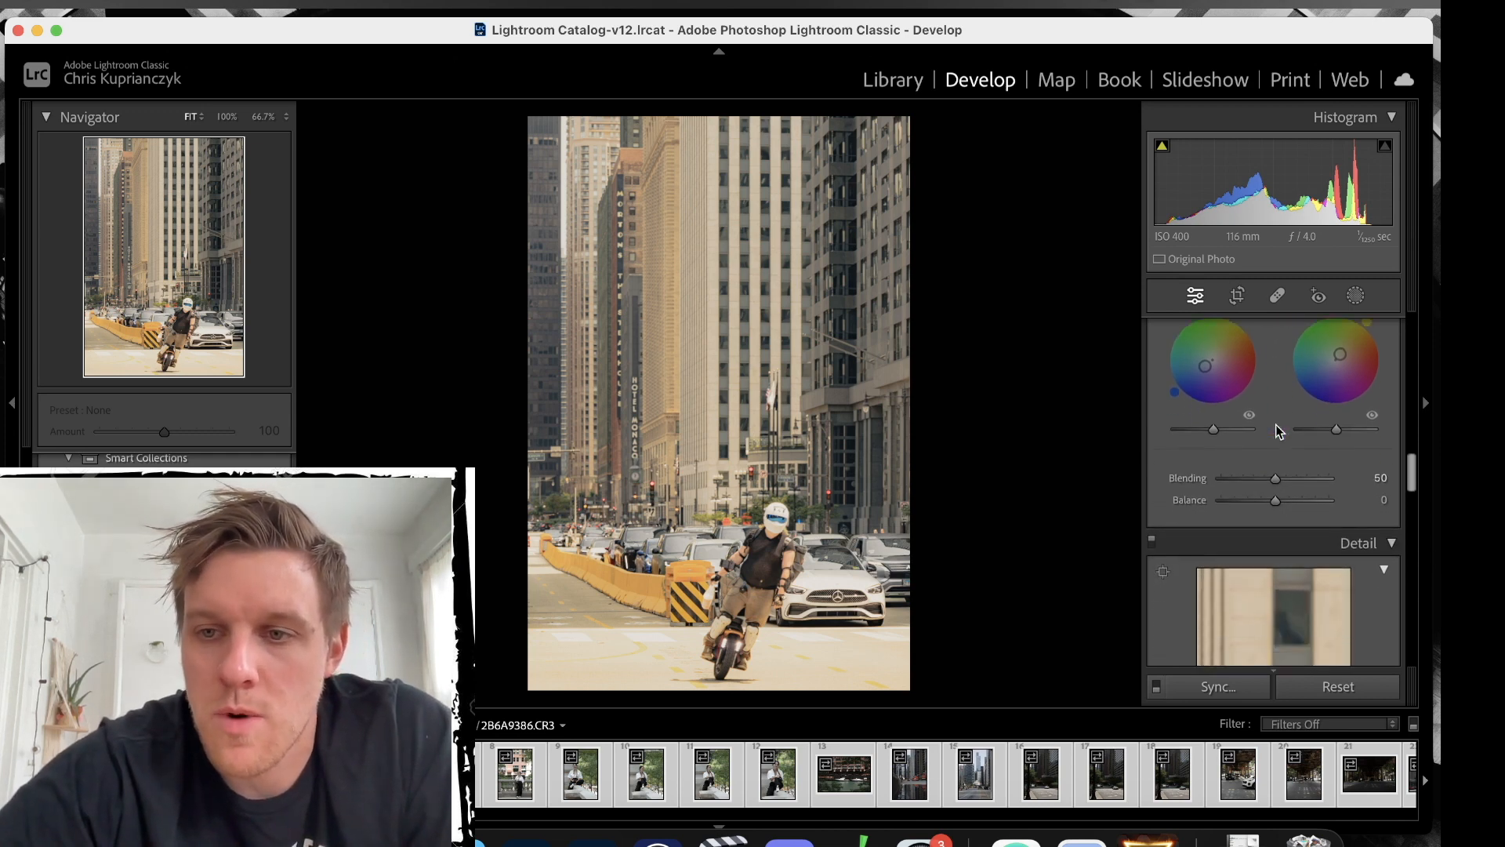
{"action": "scroll", "coordinate": [1276, 425], "scroll_direction": "up", "scroll_amount": 5}
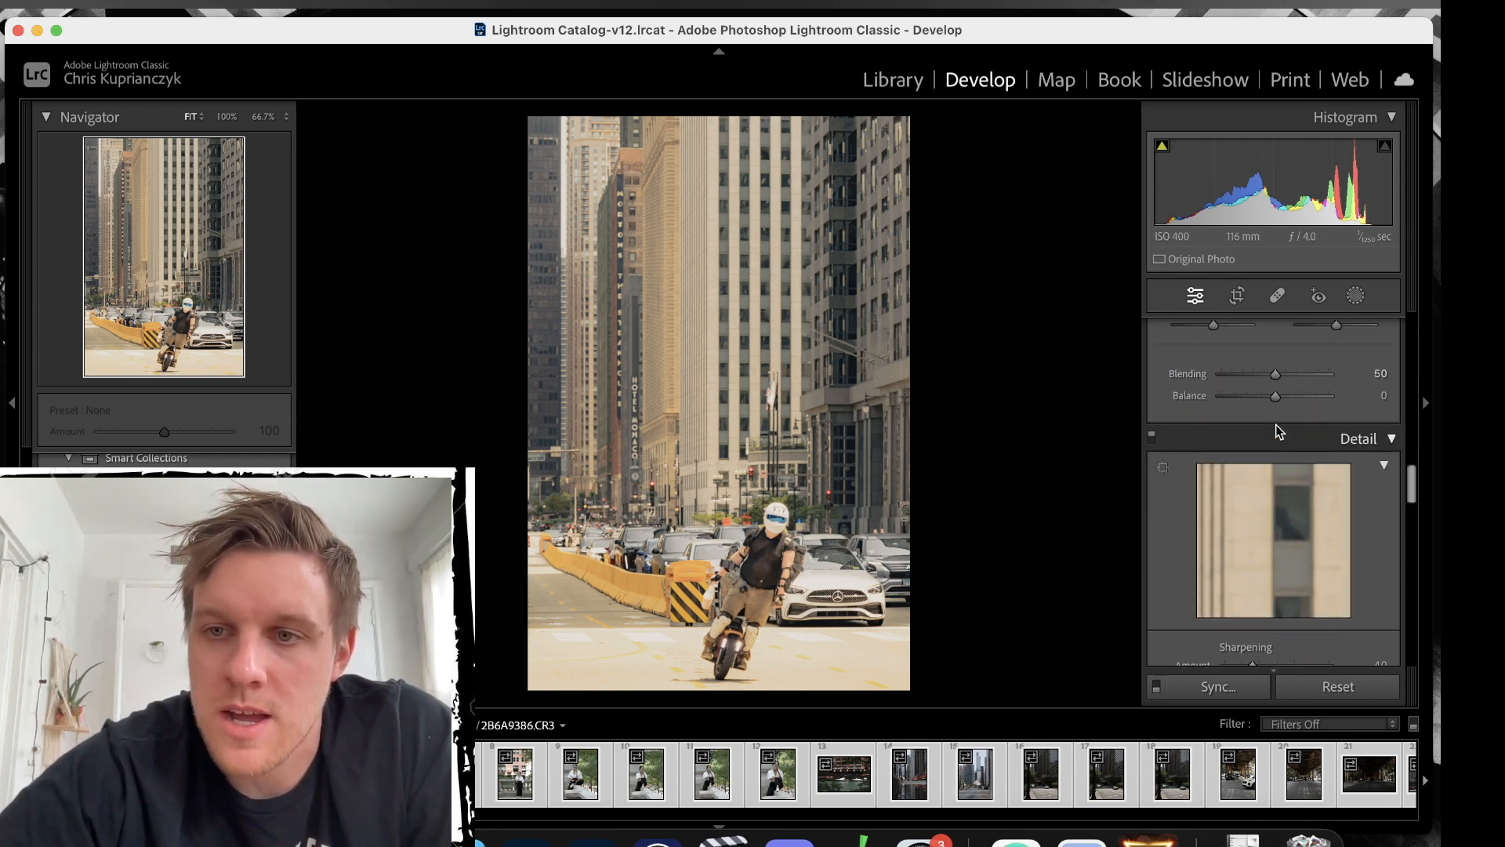
{"action": "left_click_drag", "start_coordinate": [1276, 423], "coordinate": [1214, 467]}
{"action": "double_click", "coordinate": [1263, 444]}
{"action": "scroll", "coordinate": [1263, 444], "scroll_direction": "up", "scroll_amount": 3}
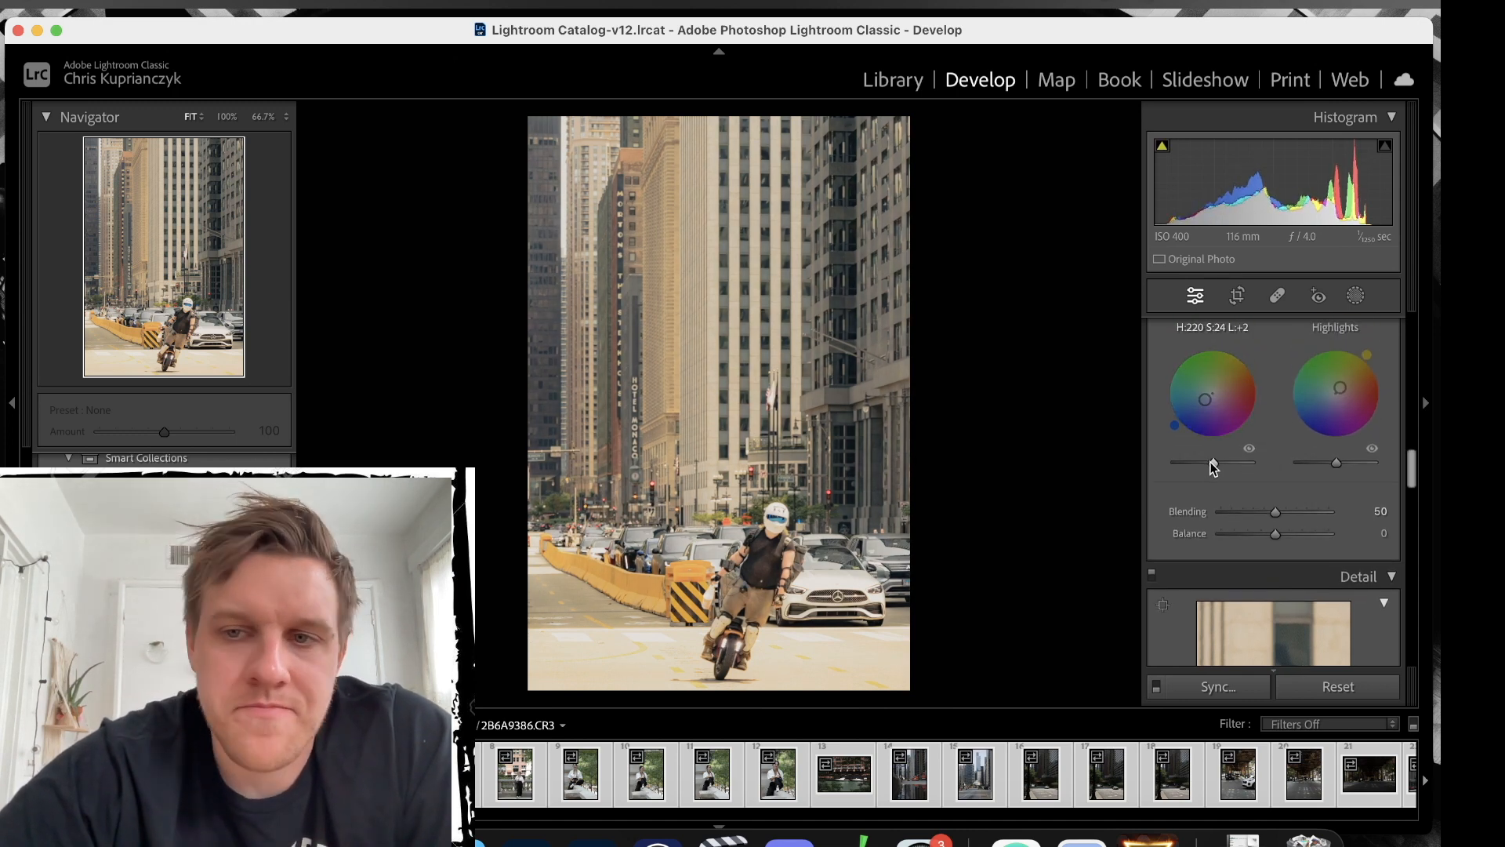
{"action": "double_click", "coordinate": [1213, 464]}
{"action": "scroll", "coordinate": [1216, 464], "scroll_direction": "up", "scroll_amount": 3}
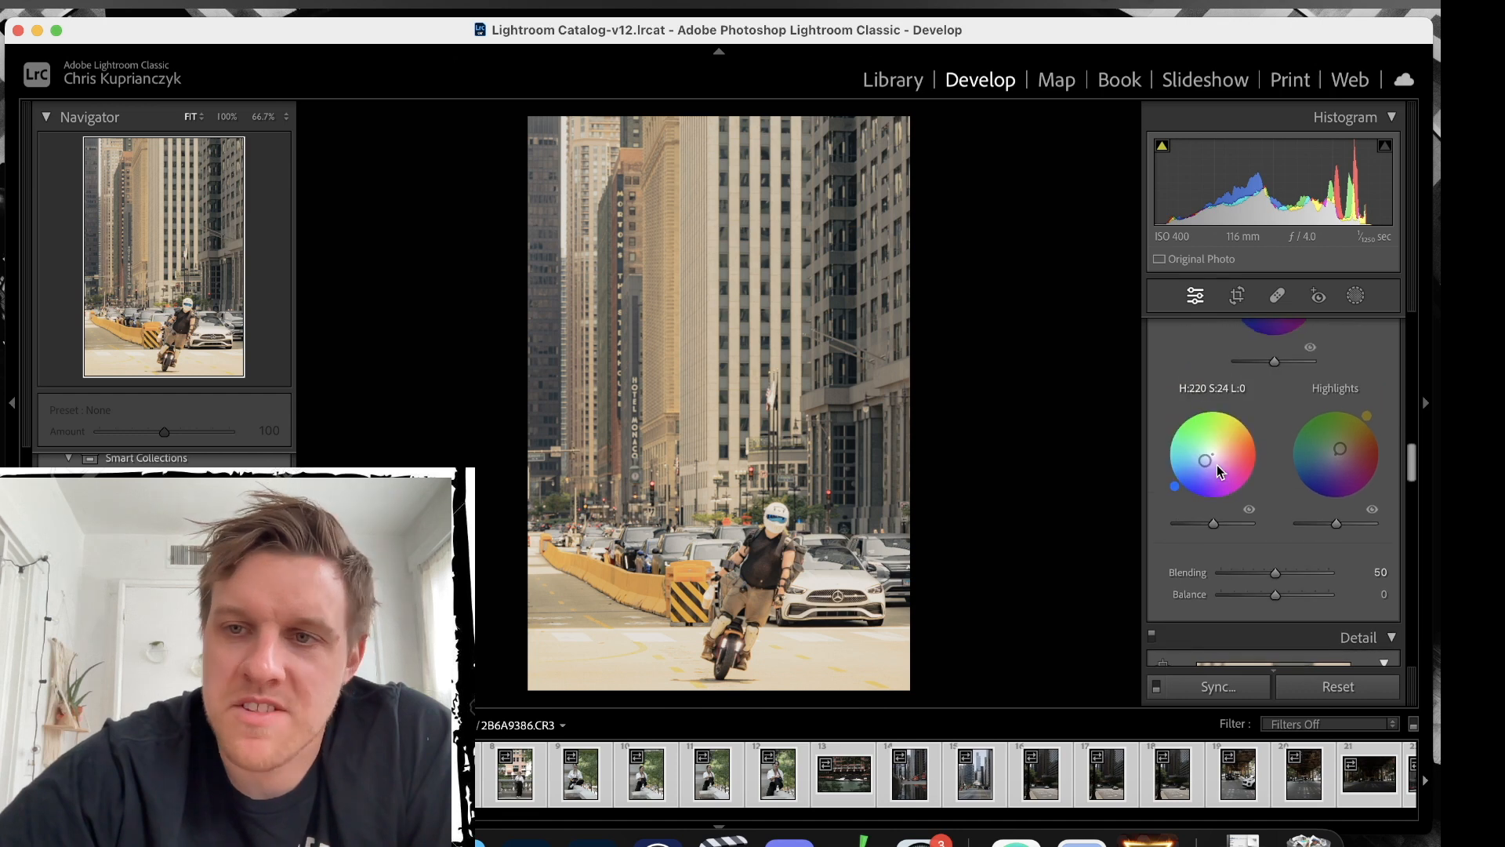
Try a sharpening amount of 92 on the rider photo, and settle on 58.
{"action": "scroll", "coordinate": [1216, 464], "scroll_direction": "down", "scroll_amount": 3}
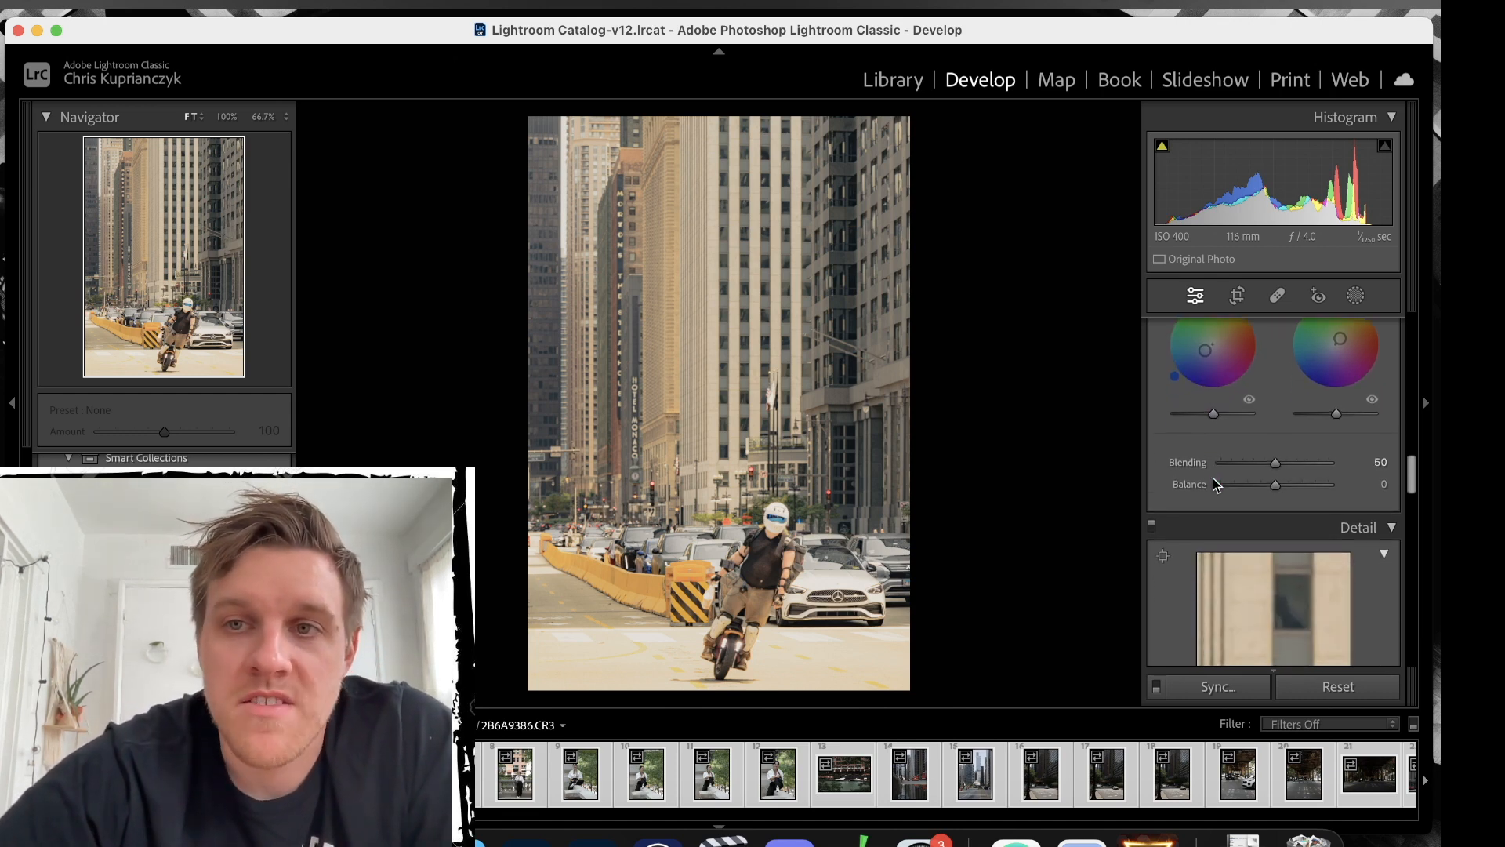
{"action": "scroll", "coordinate": [1212, 479], "scroll_direction": "down", "scroll_amount": 5}
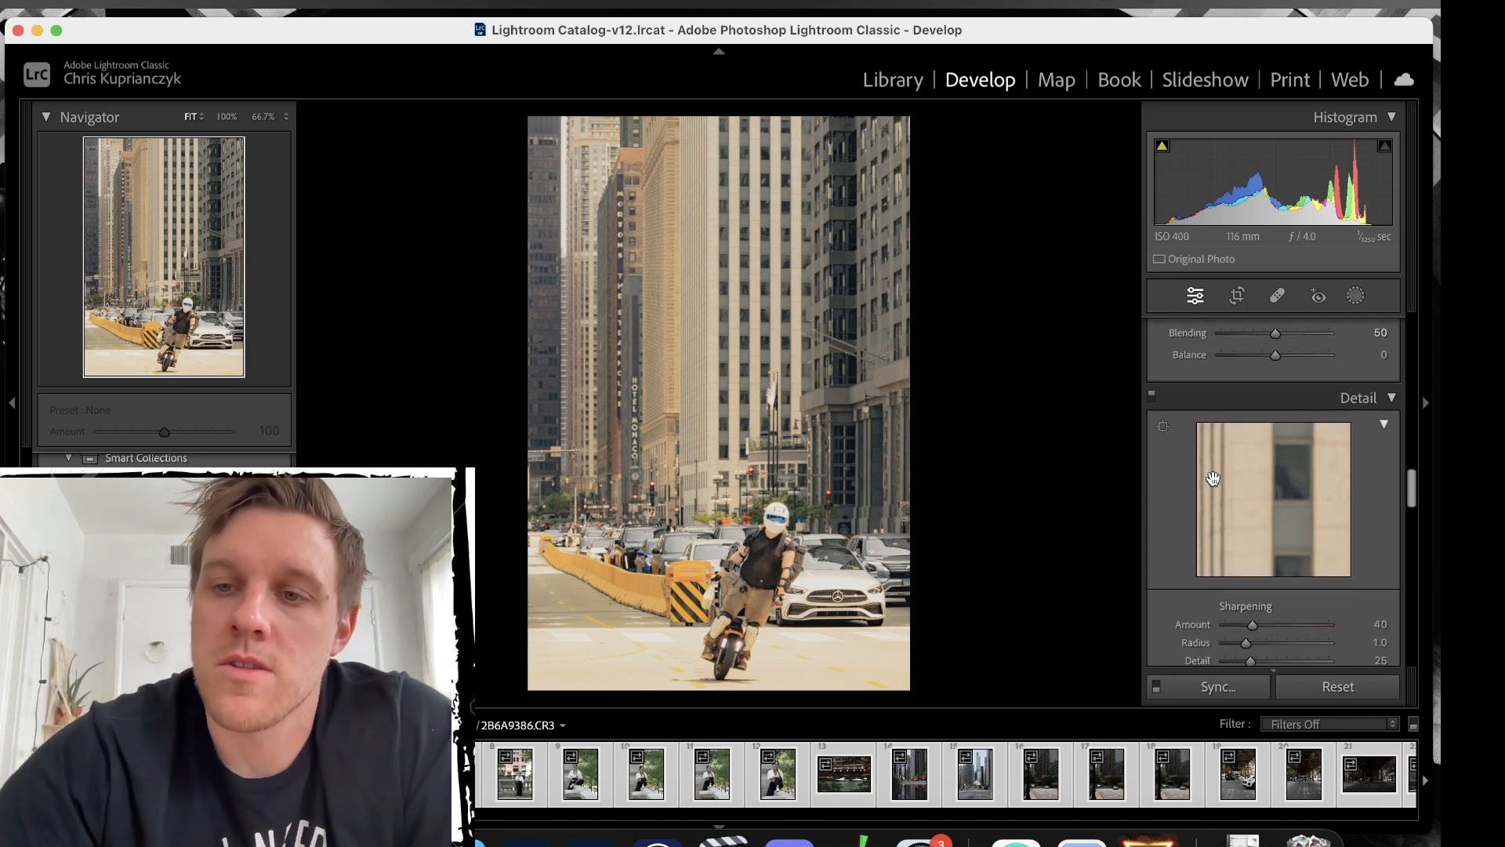
{"action": "scroll", "coordinate": [1212, 477], "scroll_direction": "down", "scroll_amount": 4}
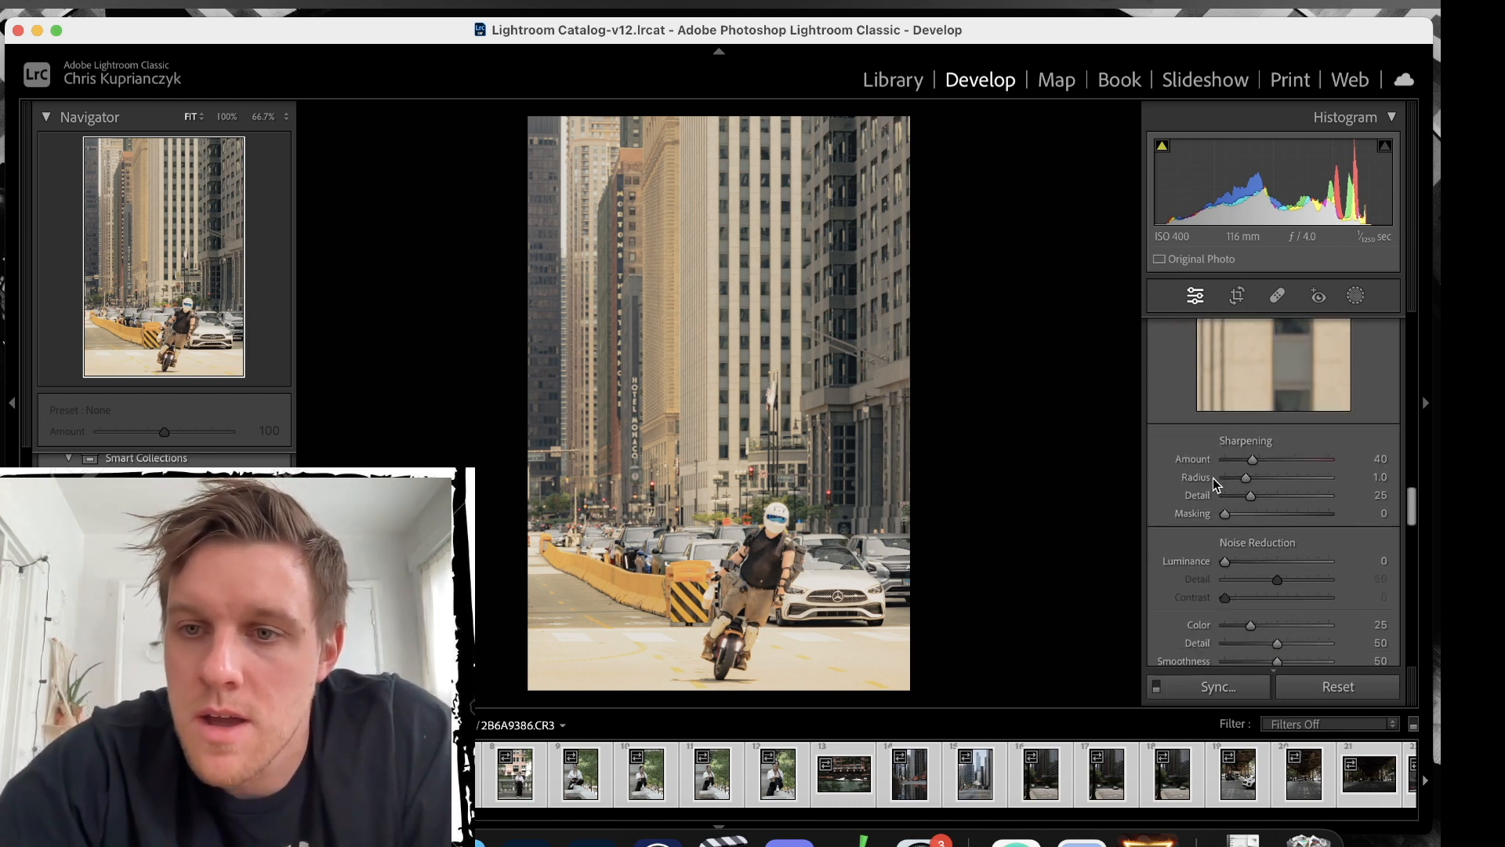
{"action": "scroll", "coordinate": [1212, 477], "scroll_direction": "up", "scroll_amount": 2}
{"action": "left_click_drag", "start_coordinate": [1253, 447], "coordinate": [1287, 447]}
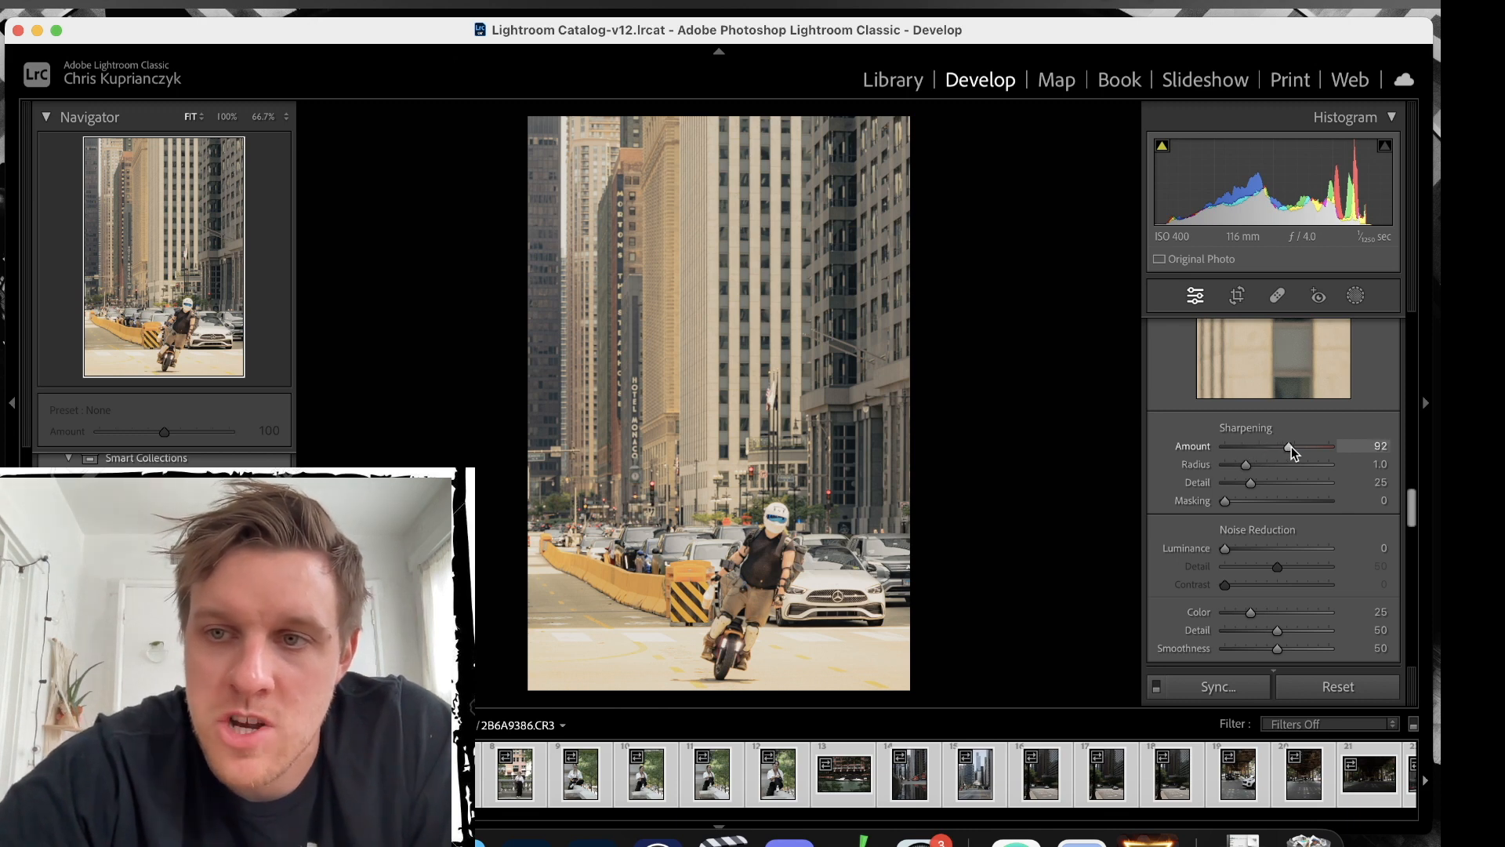
Review the noise reduction, lens profile correction and Transform settings of the rider photo.
{"action": "scroll", "coordinate": [1266, 450], "scroll_direction": "down", "scroll_amount": 3}
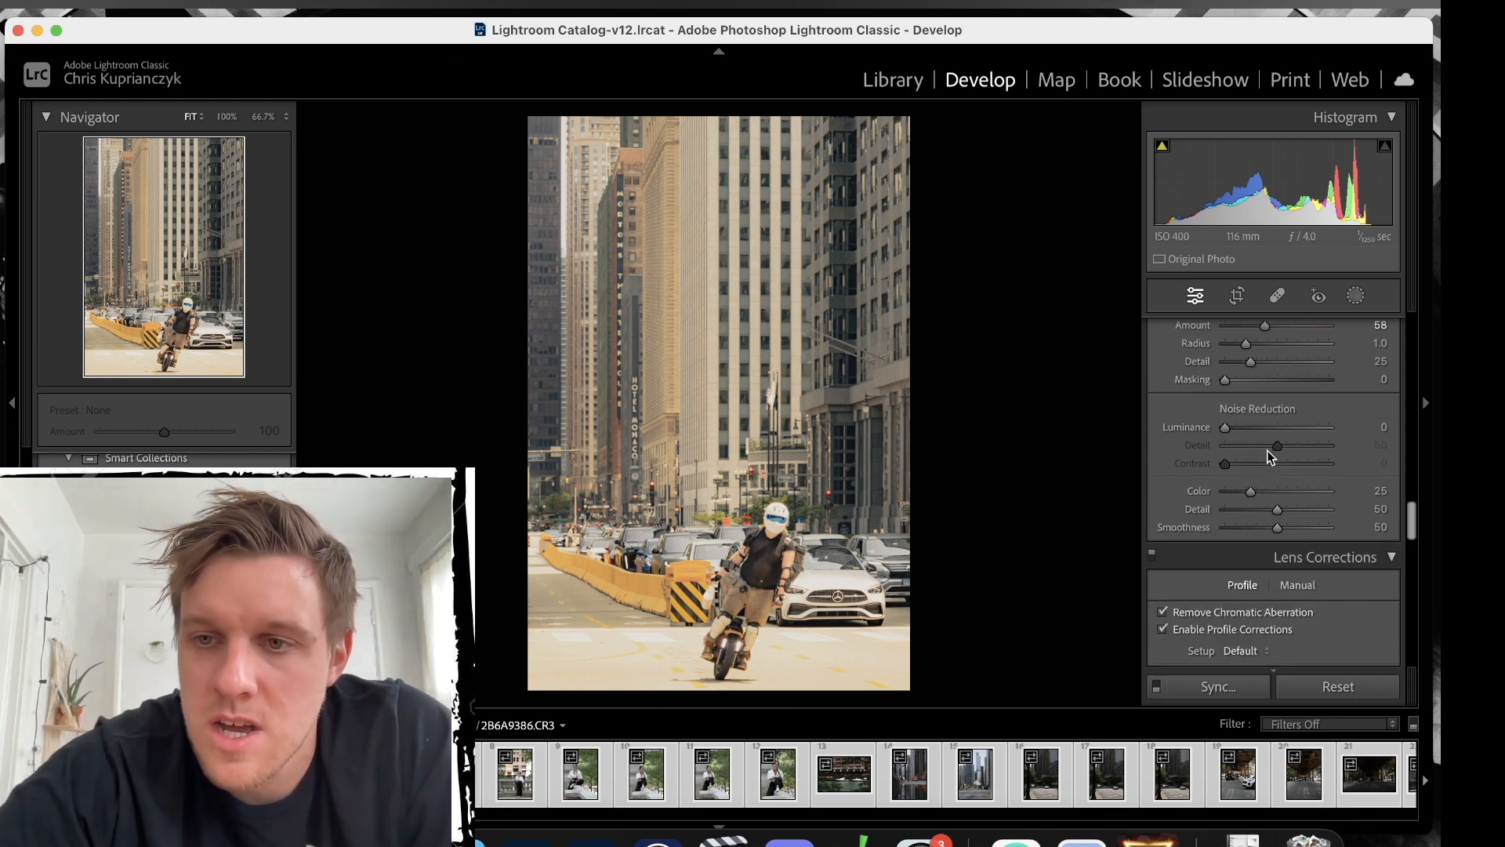
{"action": "scroll", "coordinate": [1262, 483], "scroll_direction": "down", "scroll_amount": 5}
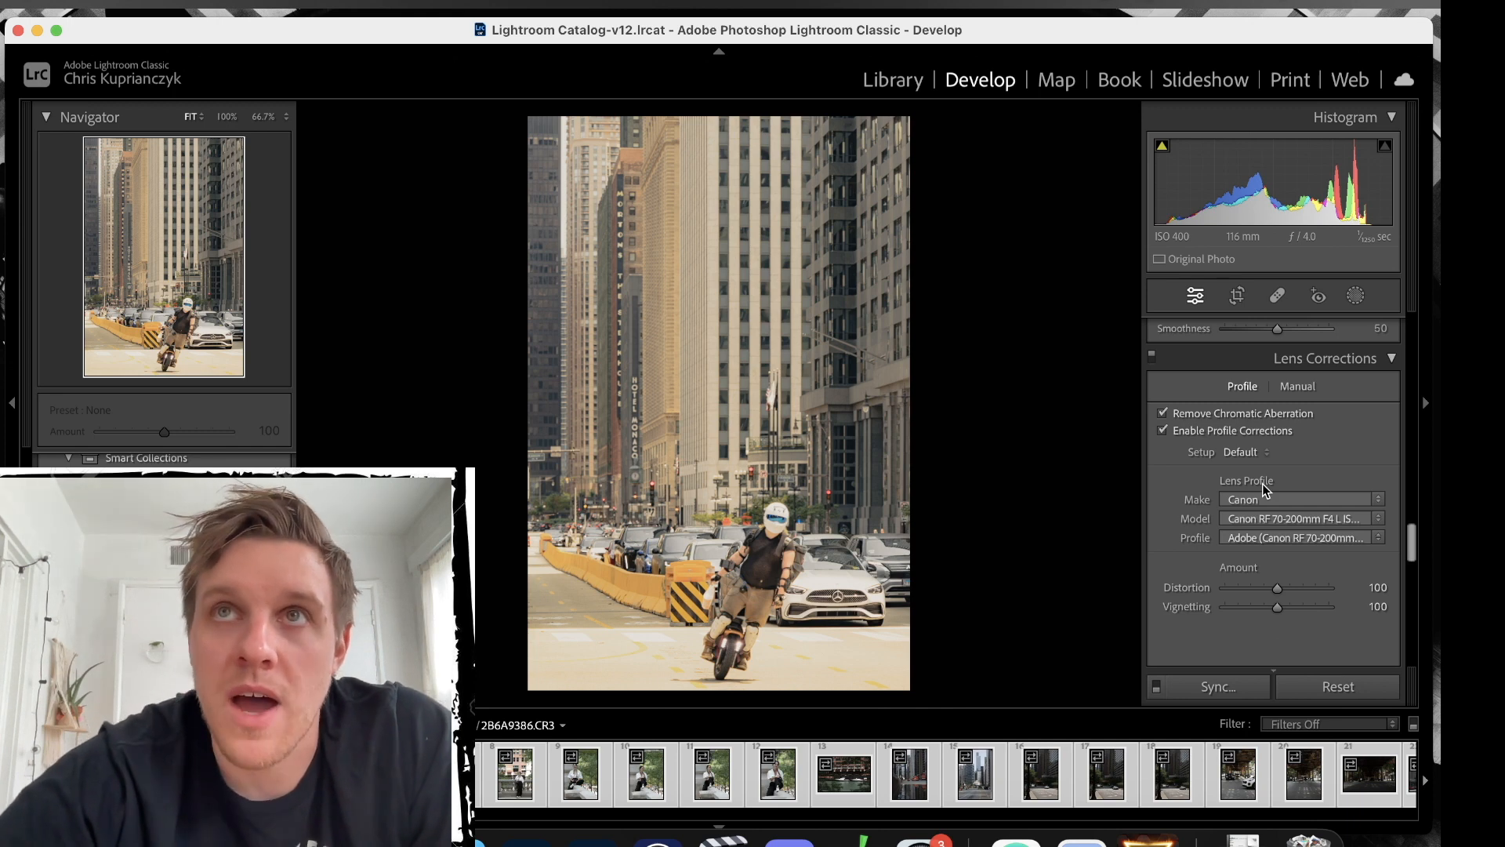
{"action": "scroll", "coordinate": [1262, 483], "scroll_direction": "down", "scroll_amount": 2}
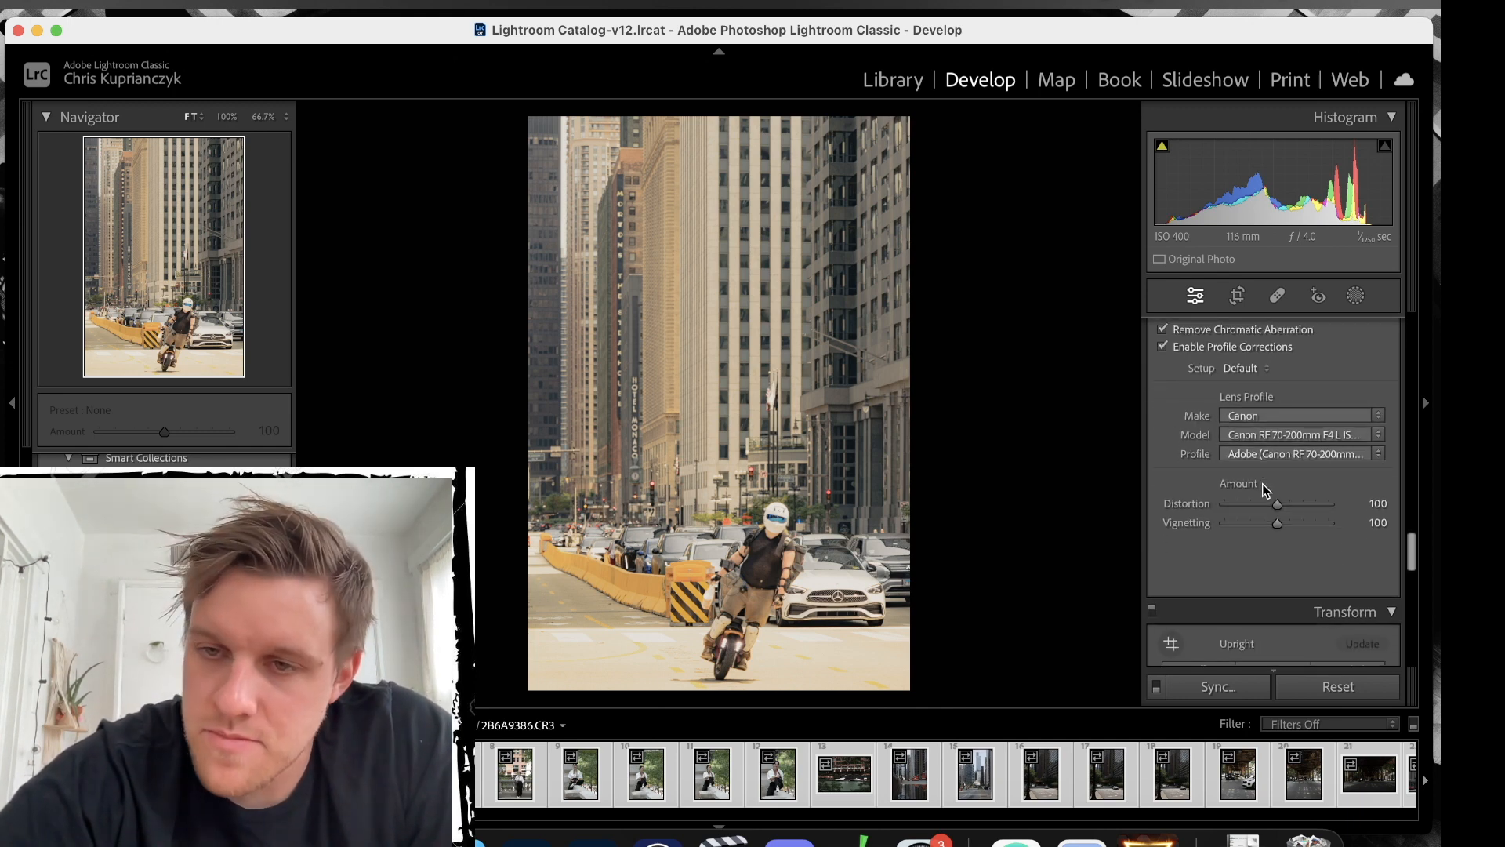
{"action": "scroll", "coordinate": [1262, 483], "scroll_direction": "up", "scroll_amount": 6}
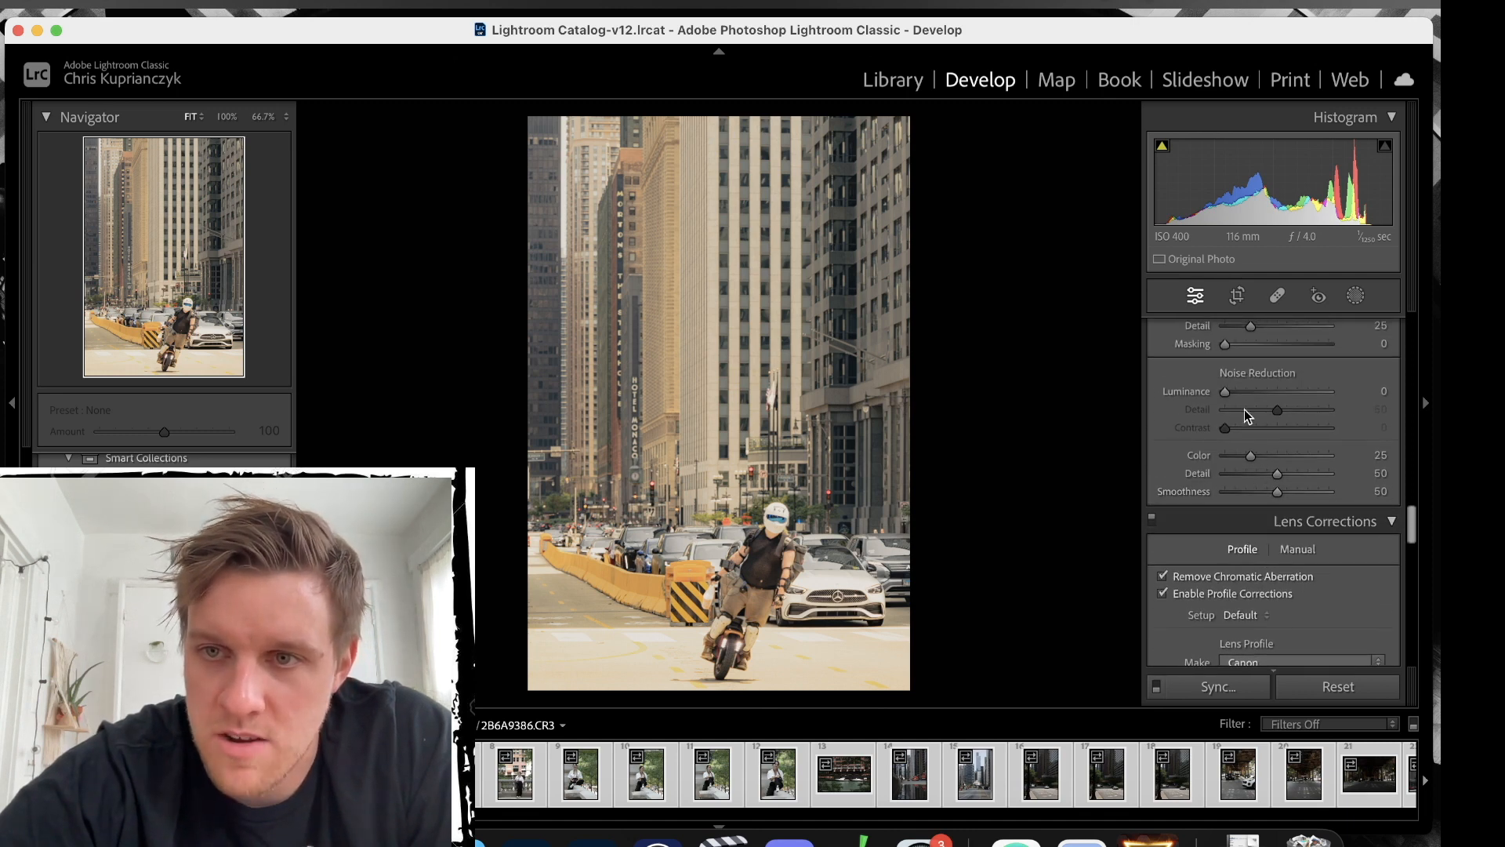
{"action": "scroll", "coordinate": [1248, 397], "scroll_direction": "down", "scroll_amount": 2}
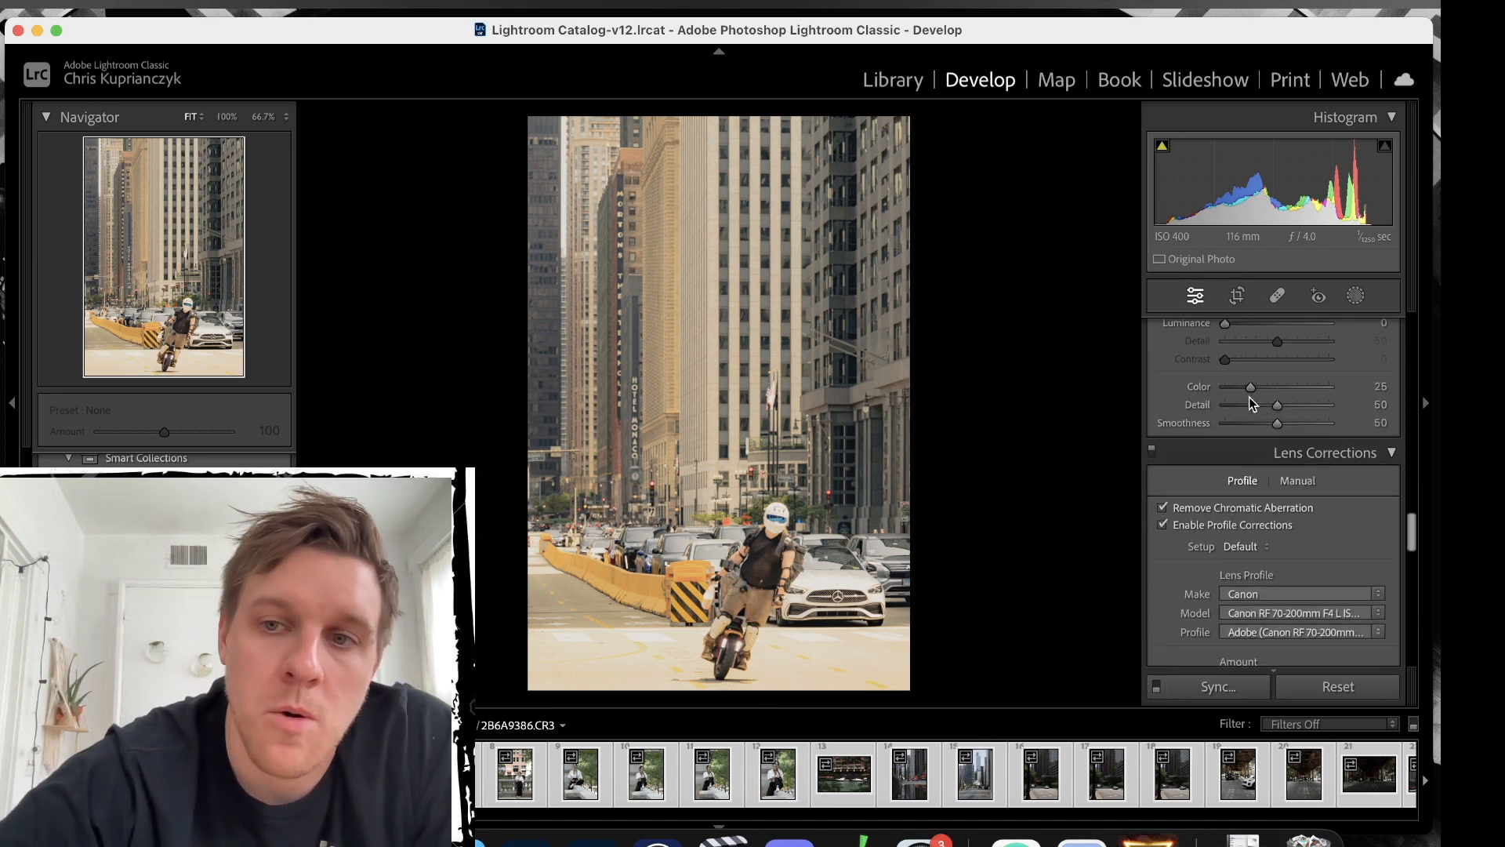
{"action": "scroll", "coordinate": [1246, 384], "scroll_direction": "up", "scroll_amount": 1}
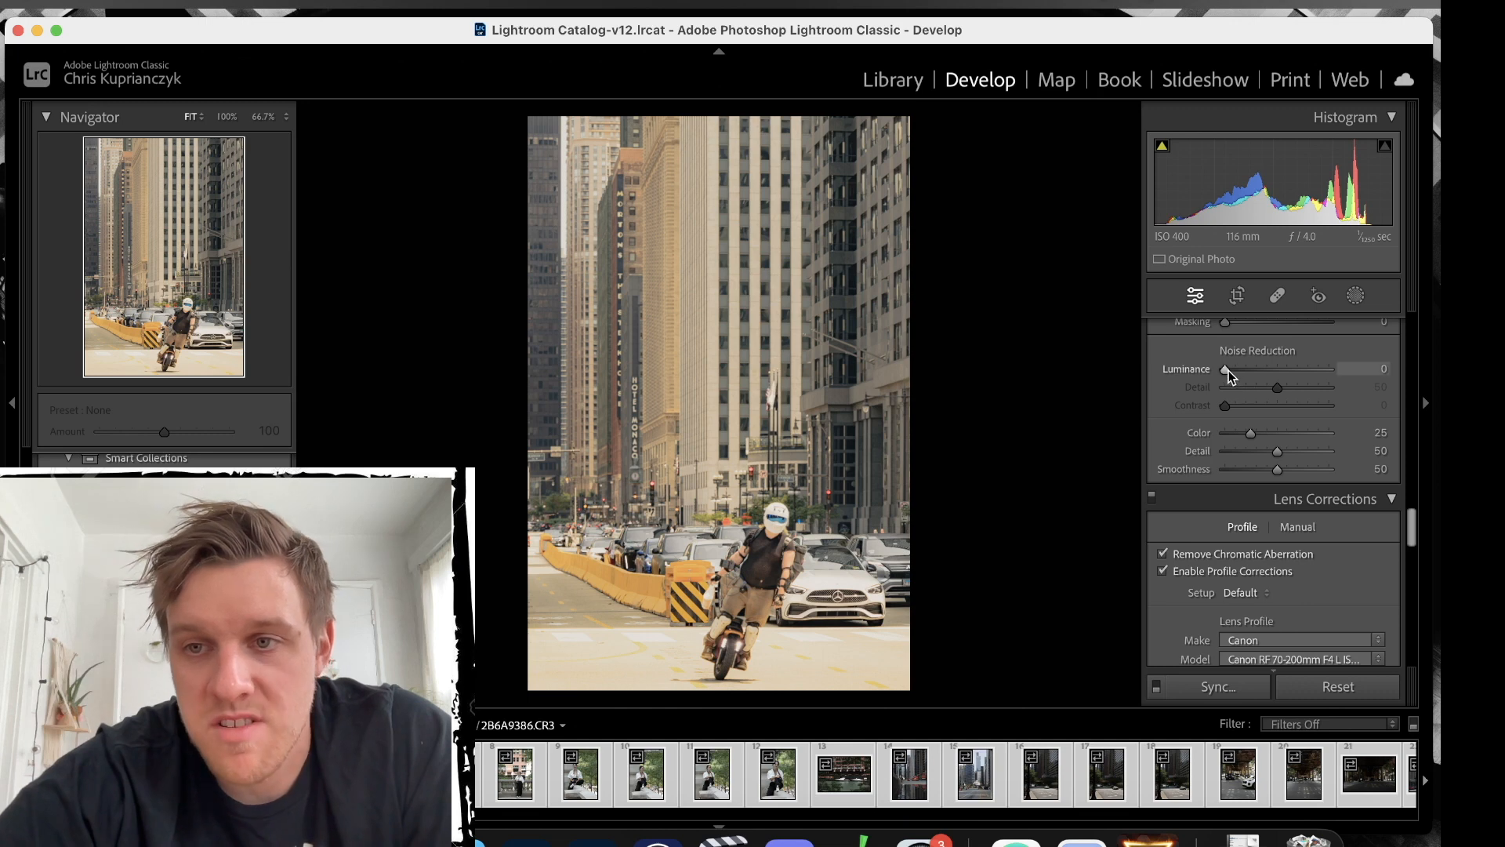
{"action": "scroll", "coordinate": [1234, 374], "scroll_direction": "up", "scroll_amount": 2}
{"action": "scroll", "coordinate": [1234, 374], "scroll_direction": "down", "scroll_amount": 3}
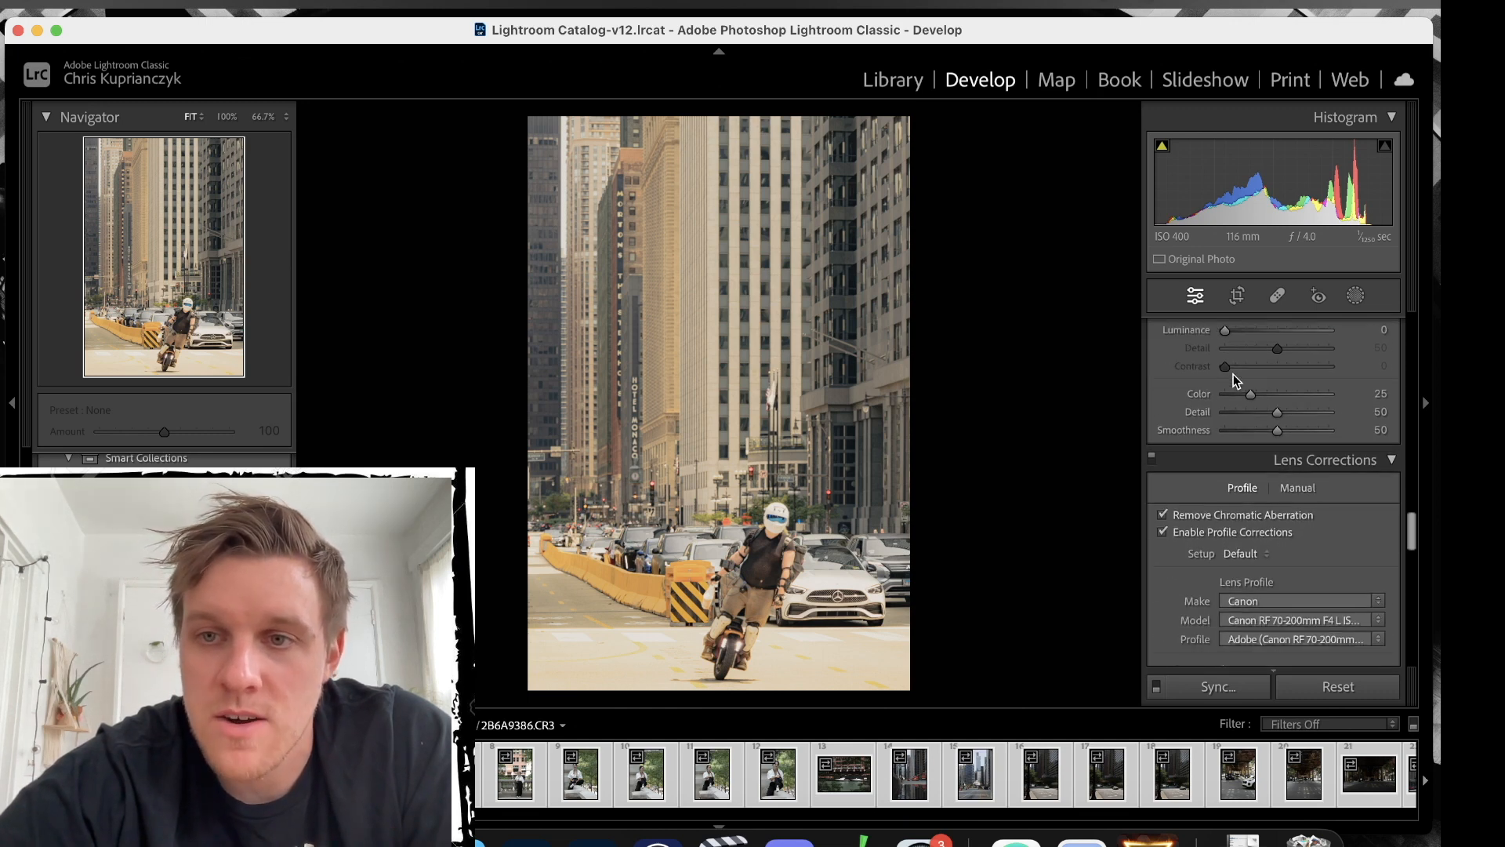
{"action": "scroll", "coordinate": [1270, 492], "scroll_direction": "down", "scroll_amount": 3}
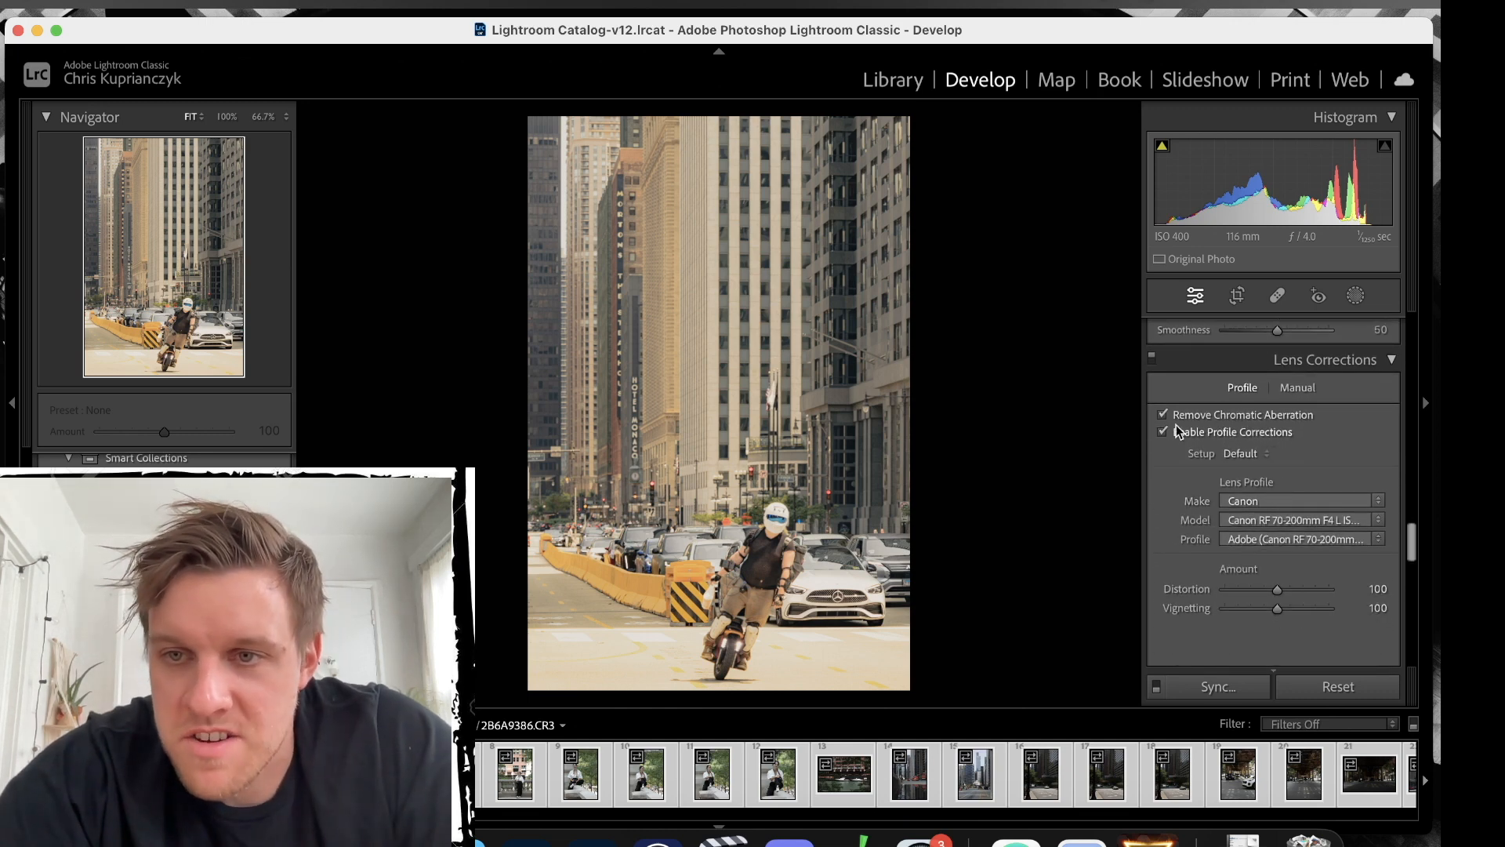
{"action": "scroll", "coordinate": [1168, 453], "scroll_direction": "down", "scroll_amount": 15}
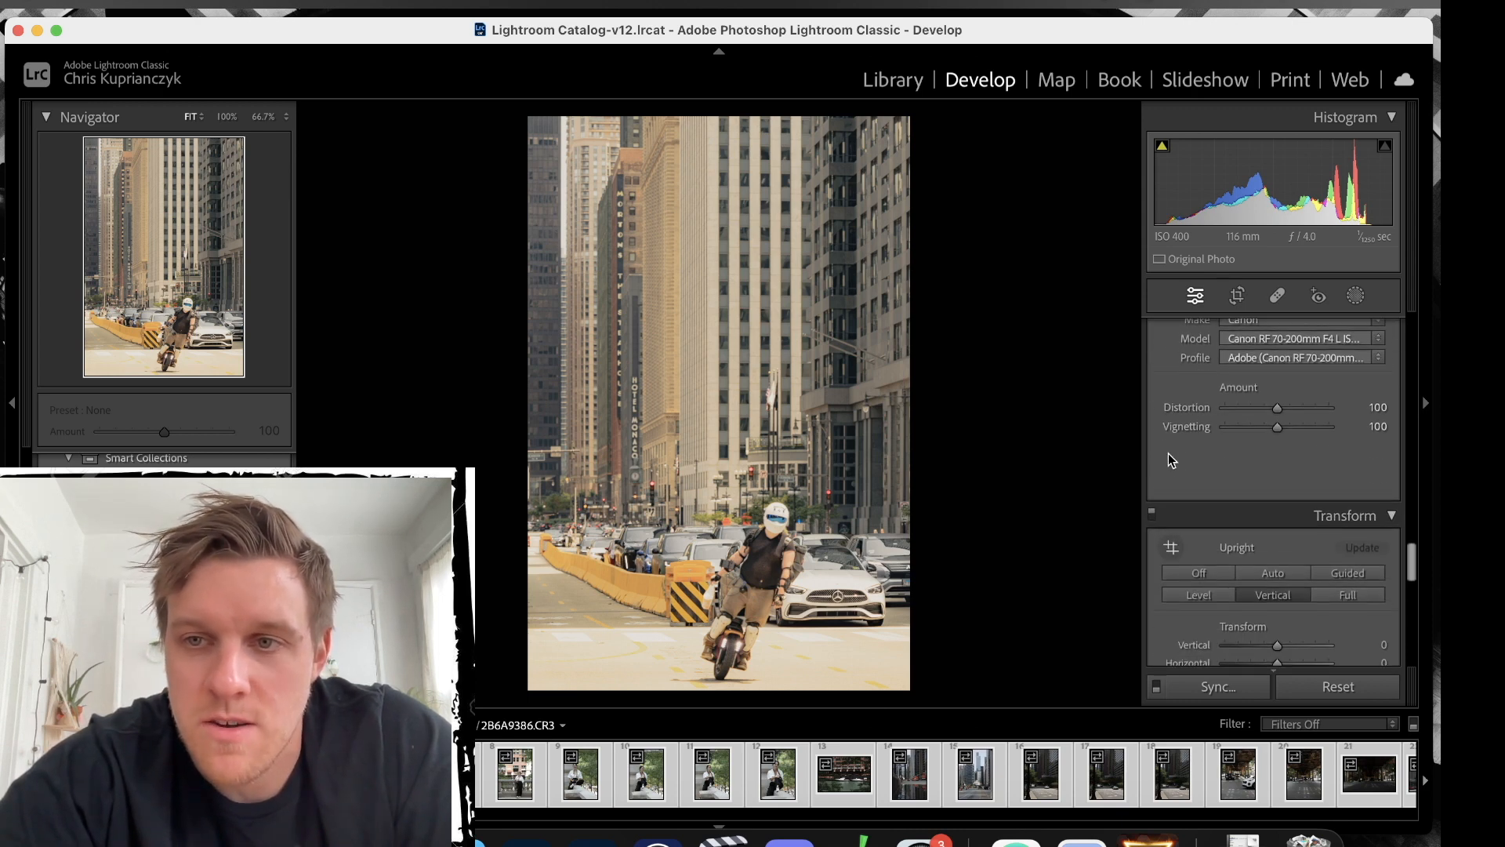
Add a post-crop vignette to the rider photo with an amount of -24 and a midpoint of 48.
{"action": "scroll", "coordinate": [1168, 453], "scroll_direction": "down", "scroll_amount": 4}
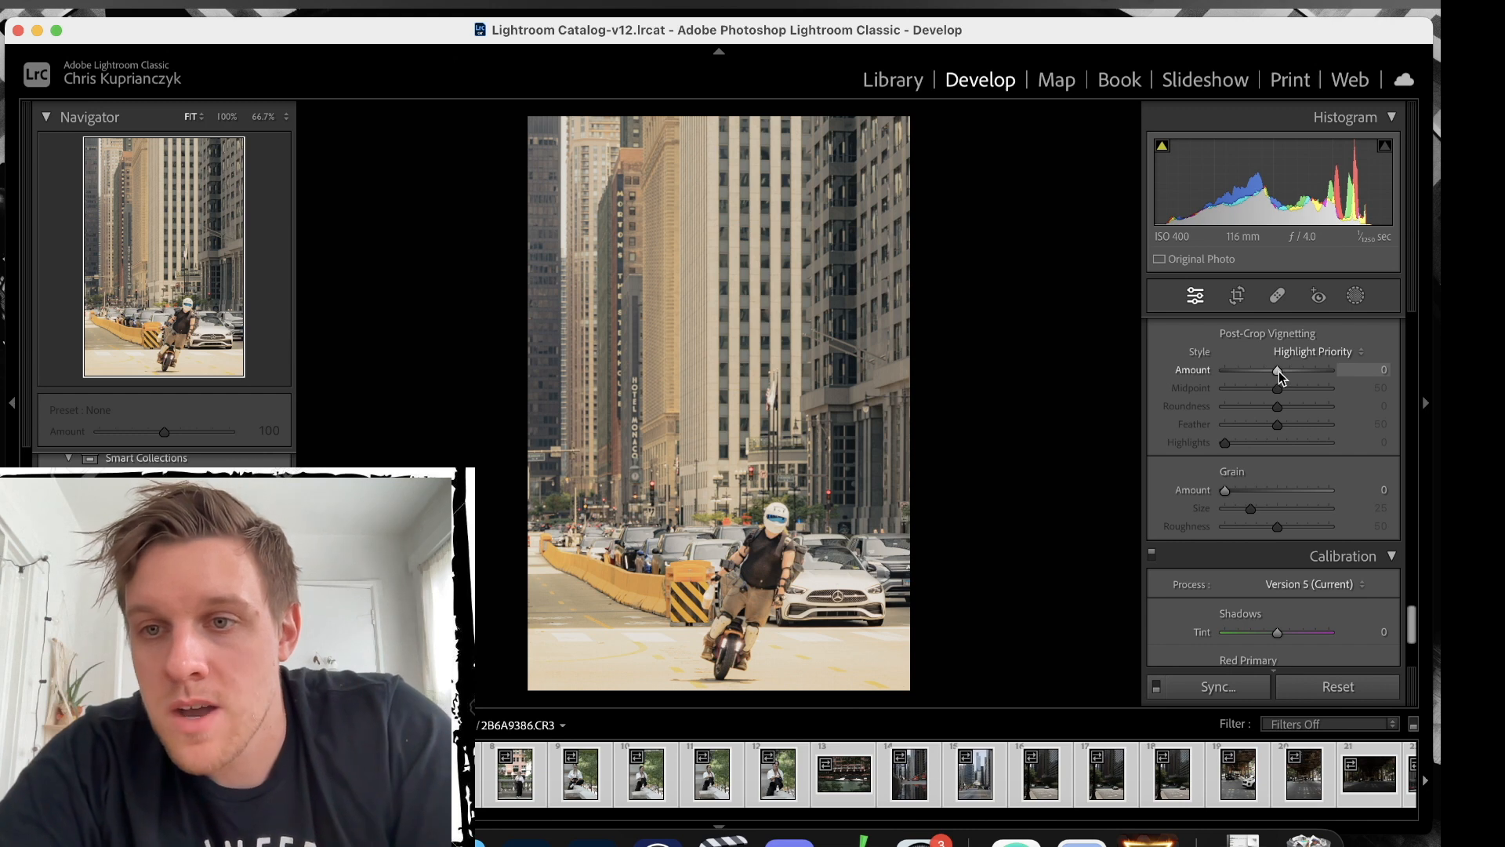
{"action": "mouse_move", "coordinate": [1278, 370]}
{"action": "left_mouse_down"}
{"action": "mouse_move", "coordinate": [1190, 386]}
{"action": "mouse_move", "coordinate": [1269, 400]}
{"action": "mouse_move", "coordinate": [1249, 371]}
{"action": "mouse_move", "coordinate": [1272, 372]}
{"action": "mouse_move", "coordinate": [1275, 388]}
{"action": "left_mouse_up"}
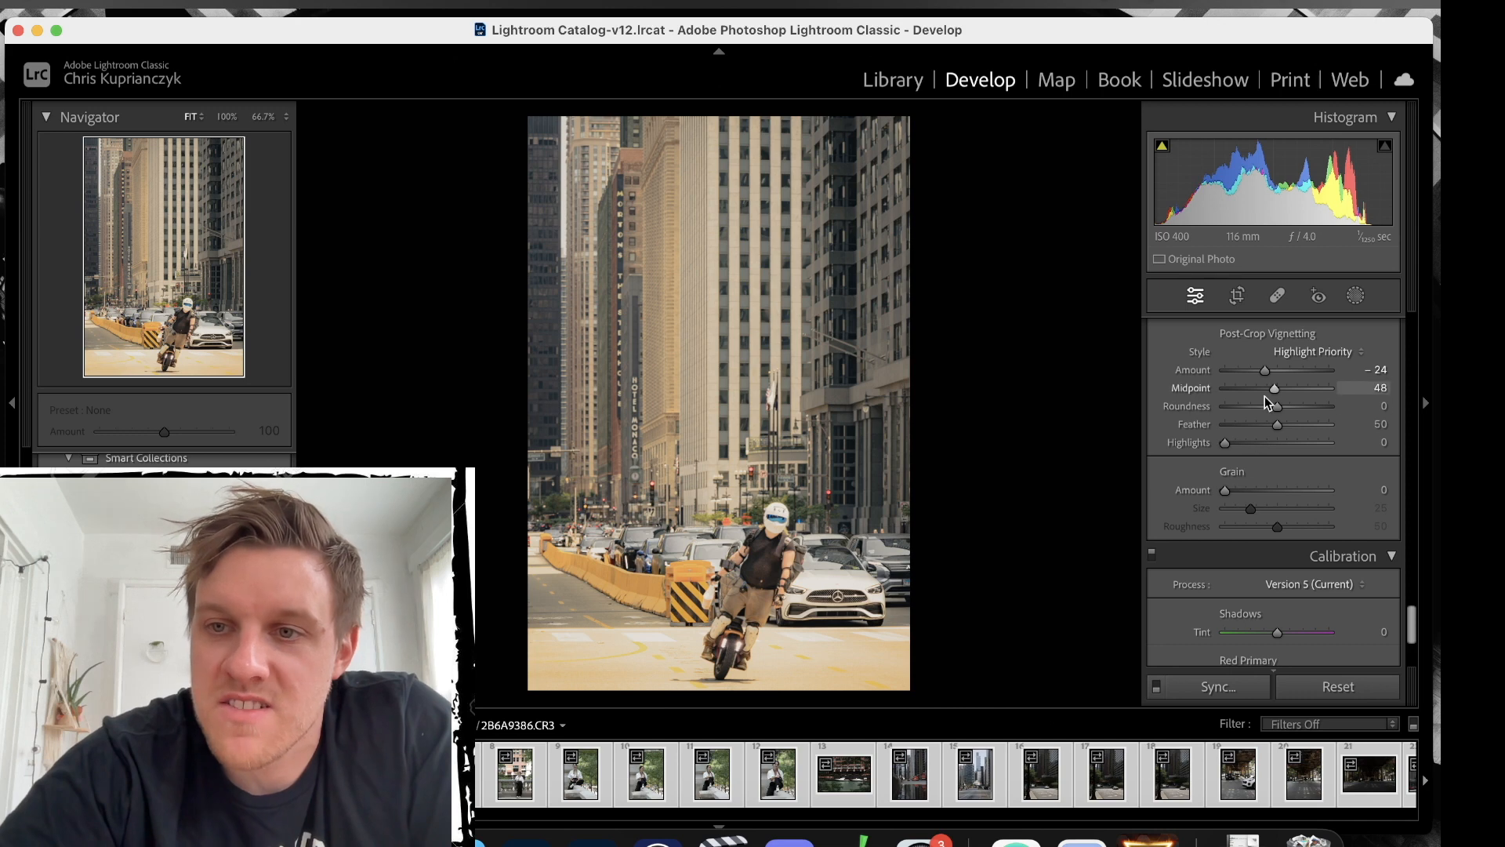
{"action": "scroll", "coordinate": [1274, 380], "scroll_direction": "down", "scroll_amount": 5}
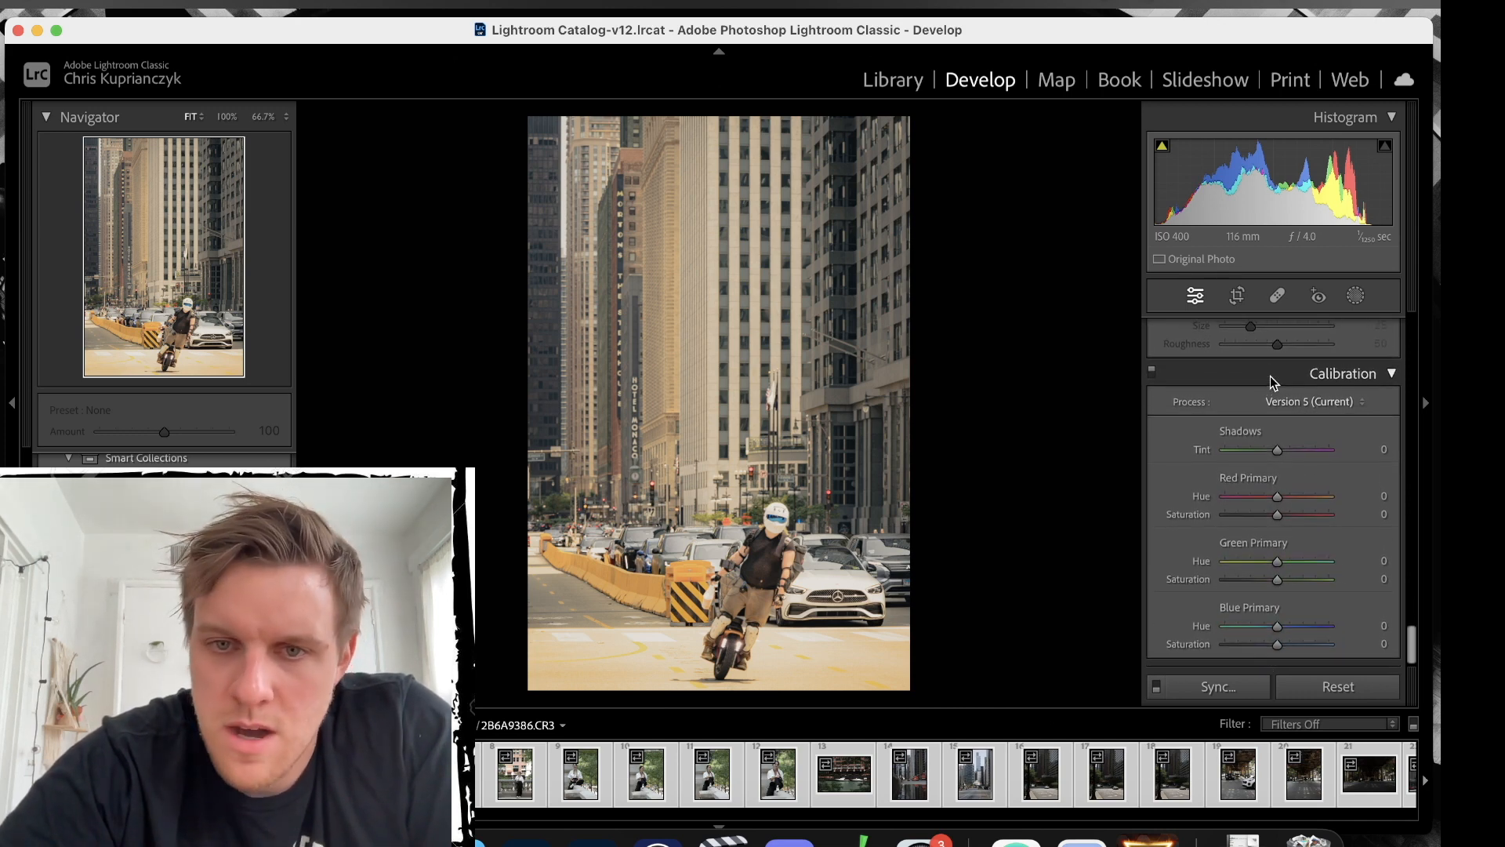
Compare the rider photo with the vignette effect switched off and on, and look over the calibration settings.
{"action": "scroll", "coordinate": [1270, 375], "scroll_direction": "up", "scroll_amount": 5}
{"action": "scroll", "coordinate": [1270, 375], "scroll_direction": "up", "scroll_amount": 2}
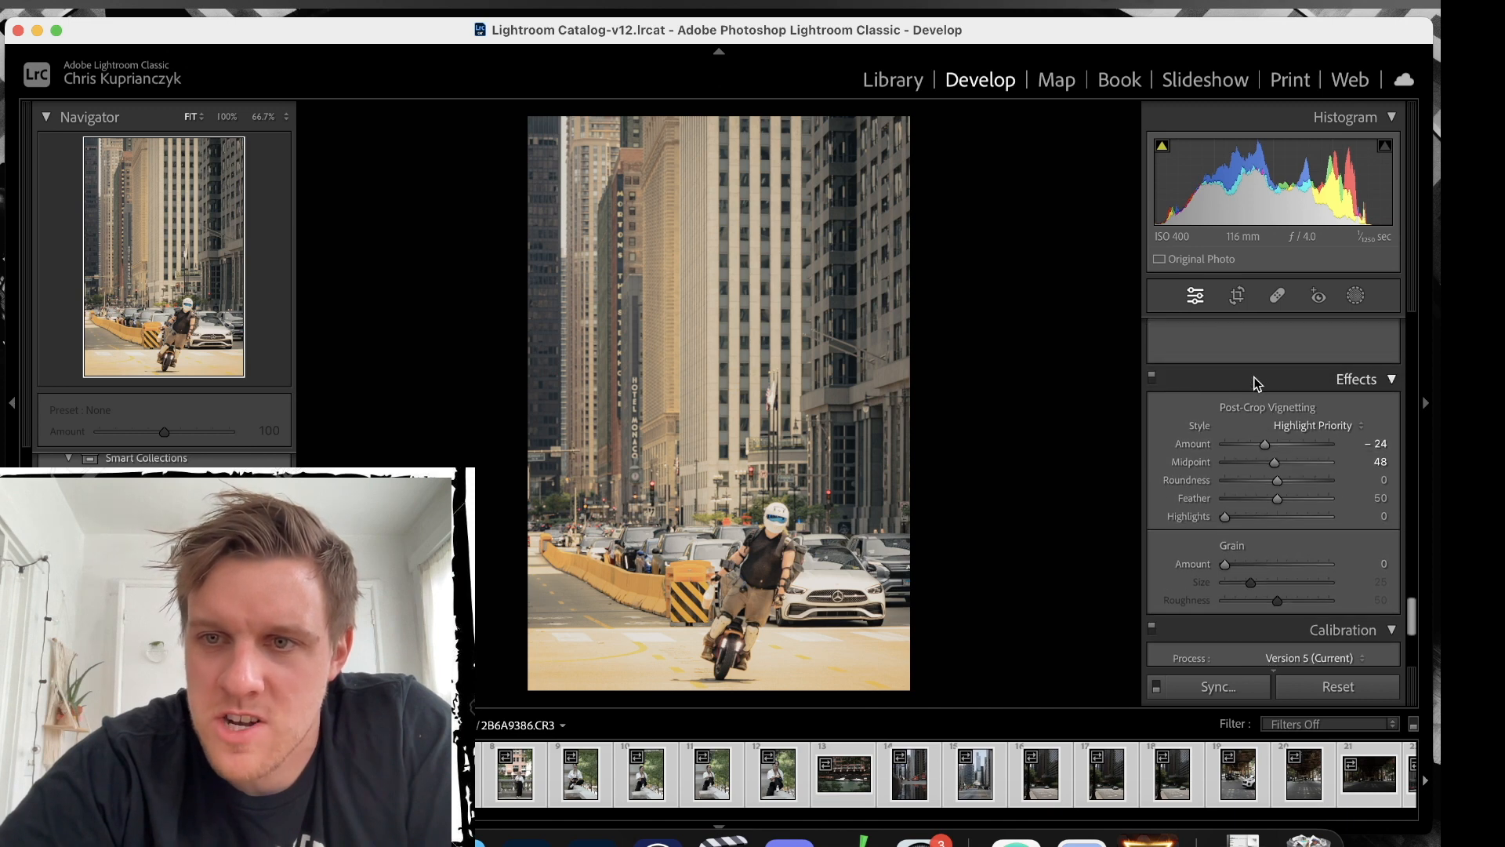
{"action": "left_click", "coordinate": [1153, 379]}
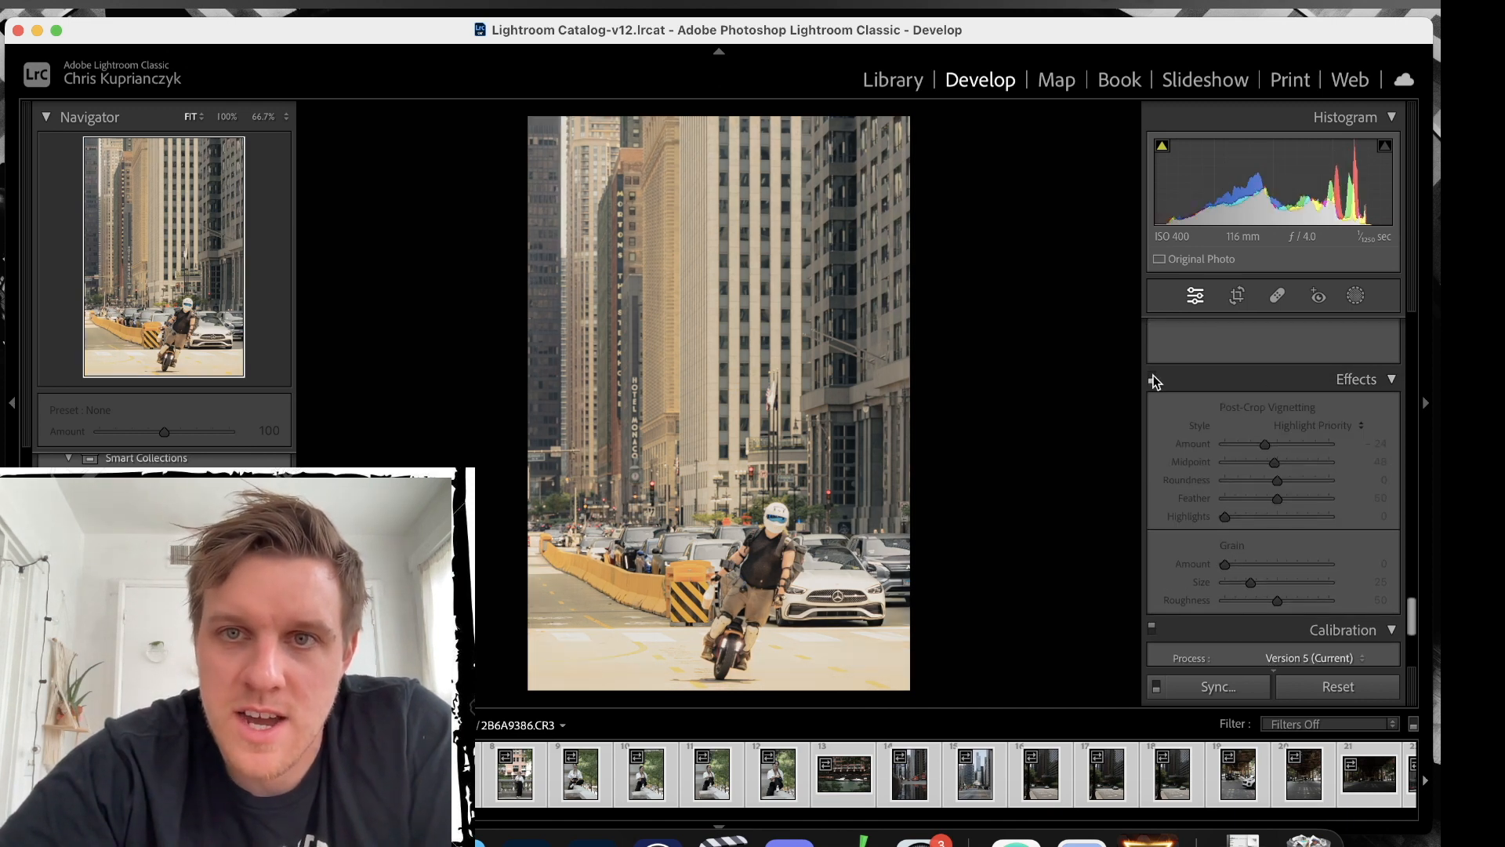
{"action": "left_click", "coordinate": [1153, 379]}
{"action": "scroll", "coordinate": [1159, 386], "scroll_direction": "down", "scroll_amount": 6}
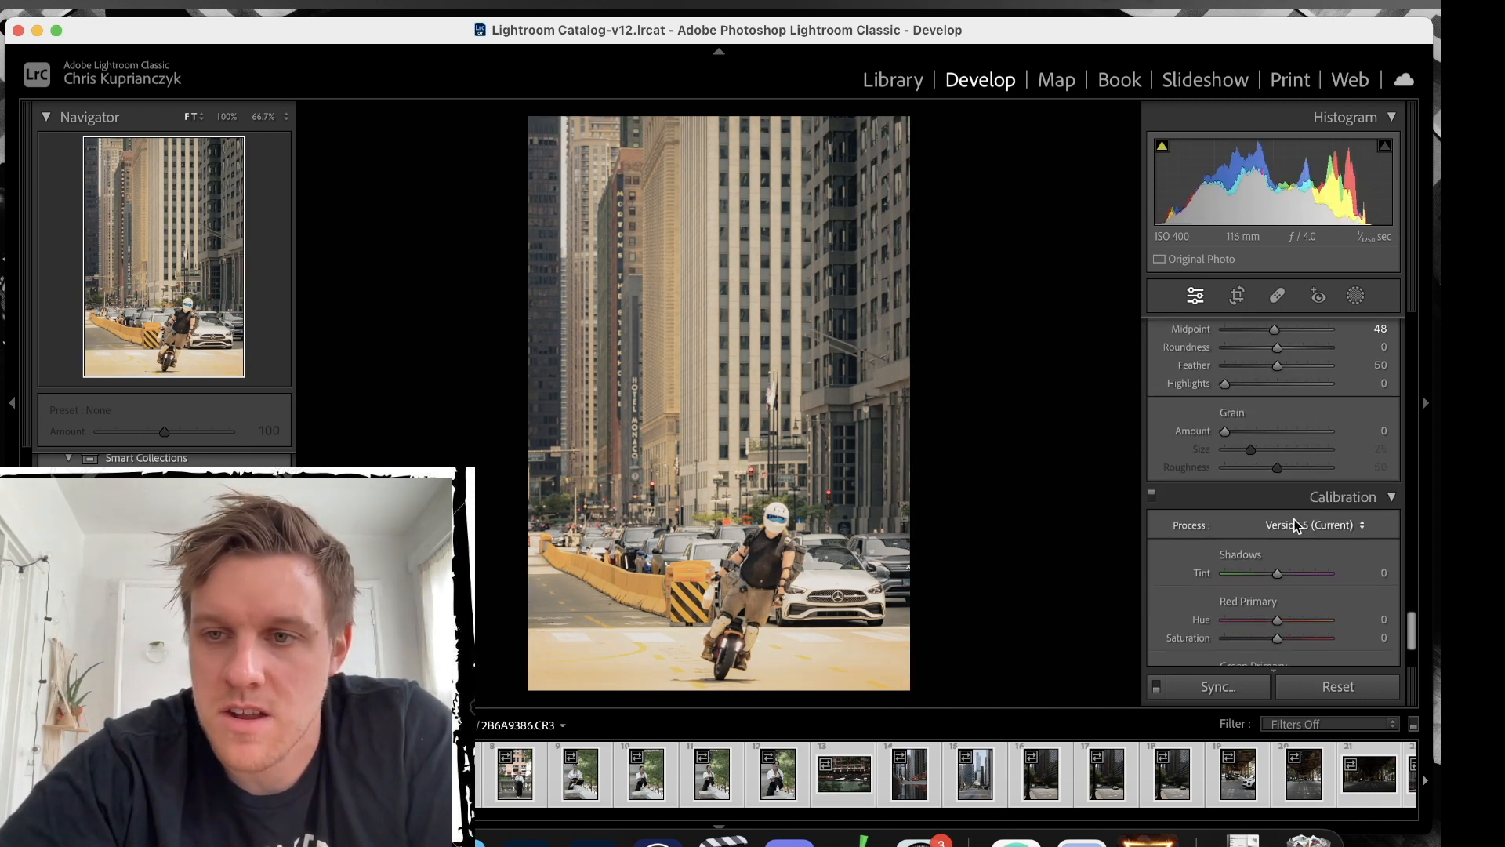
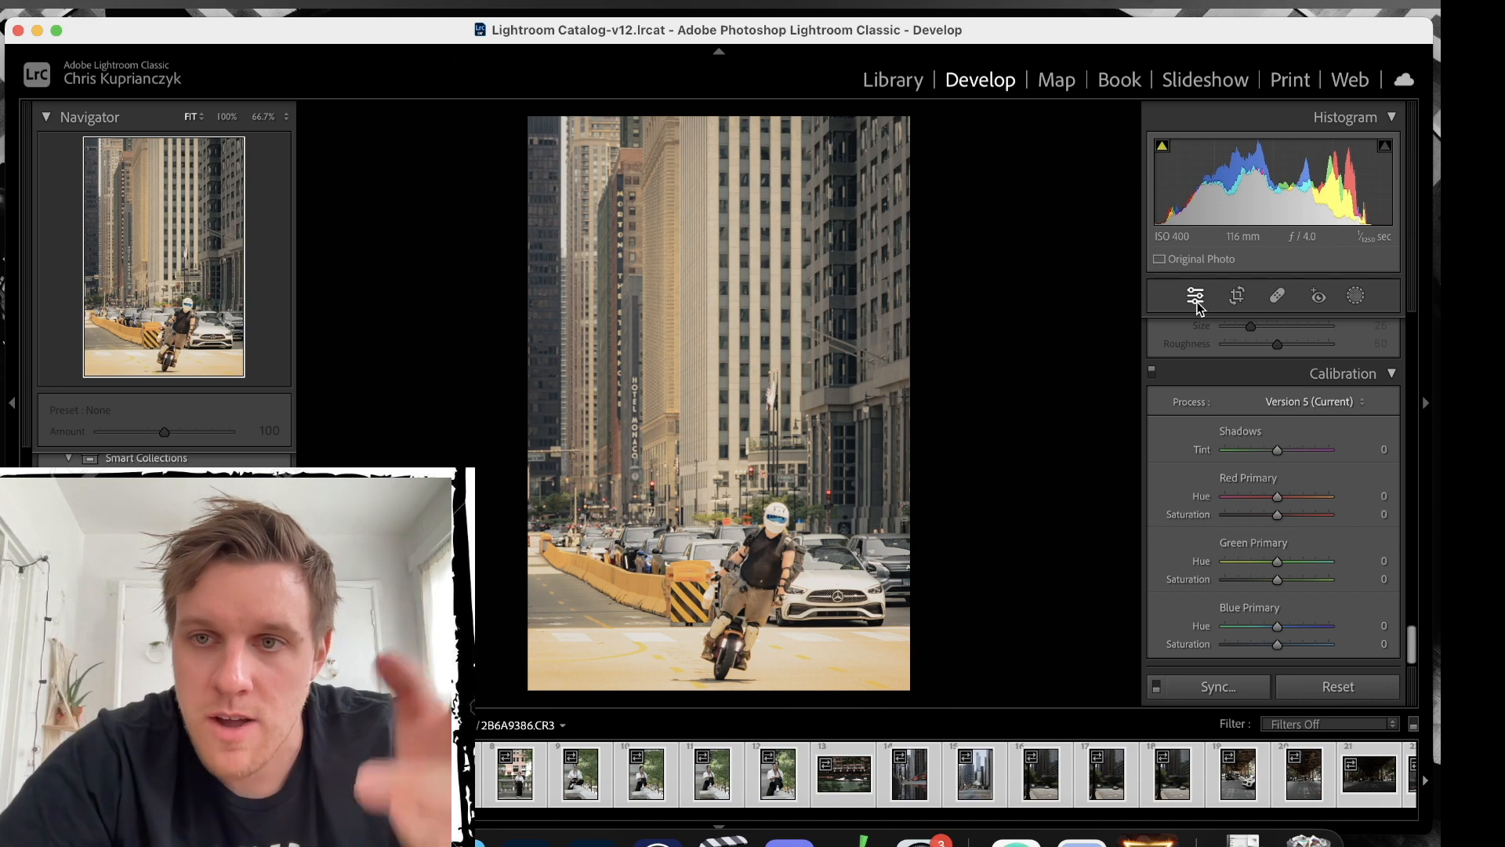
Try to erase a yellow road mark in front of the white Mercedes with the content-aware Remove tool.
{"action": "left_click", "coordinate": [1232, 303]}
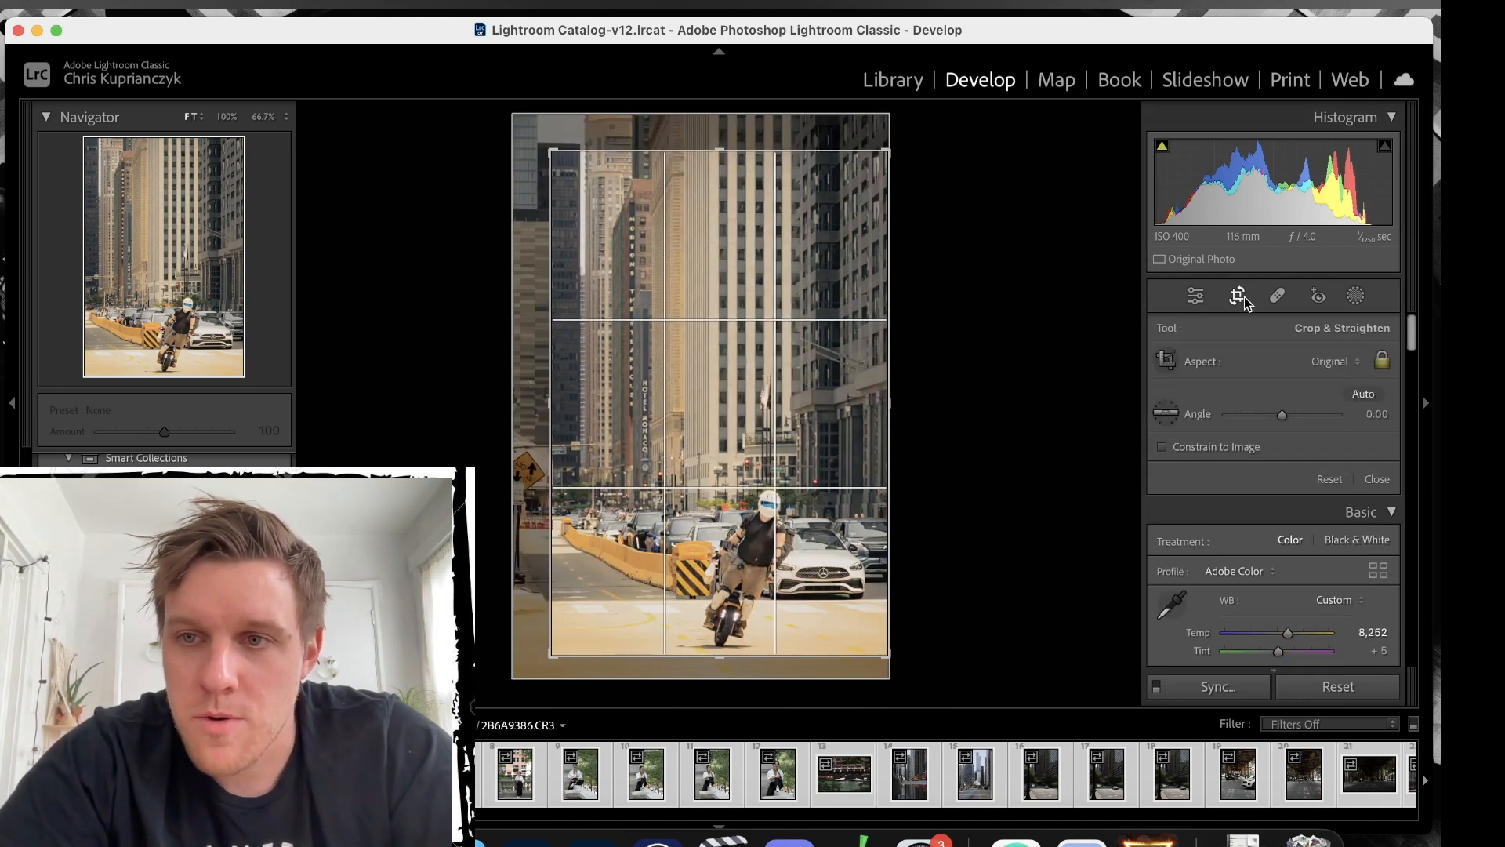
{"action": "left_click", "coordinate": [1276, 300]}
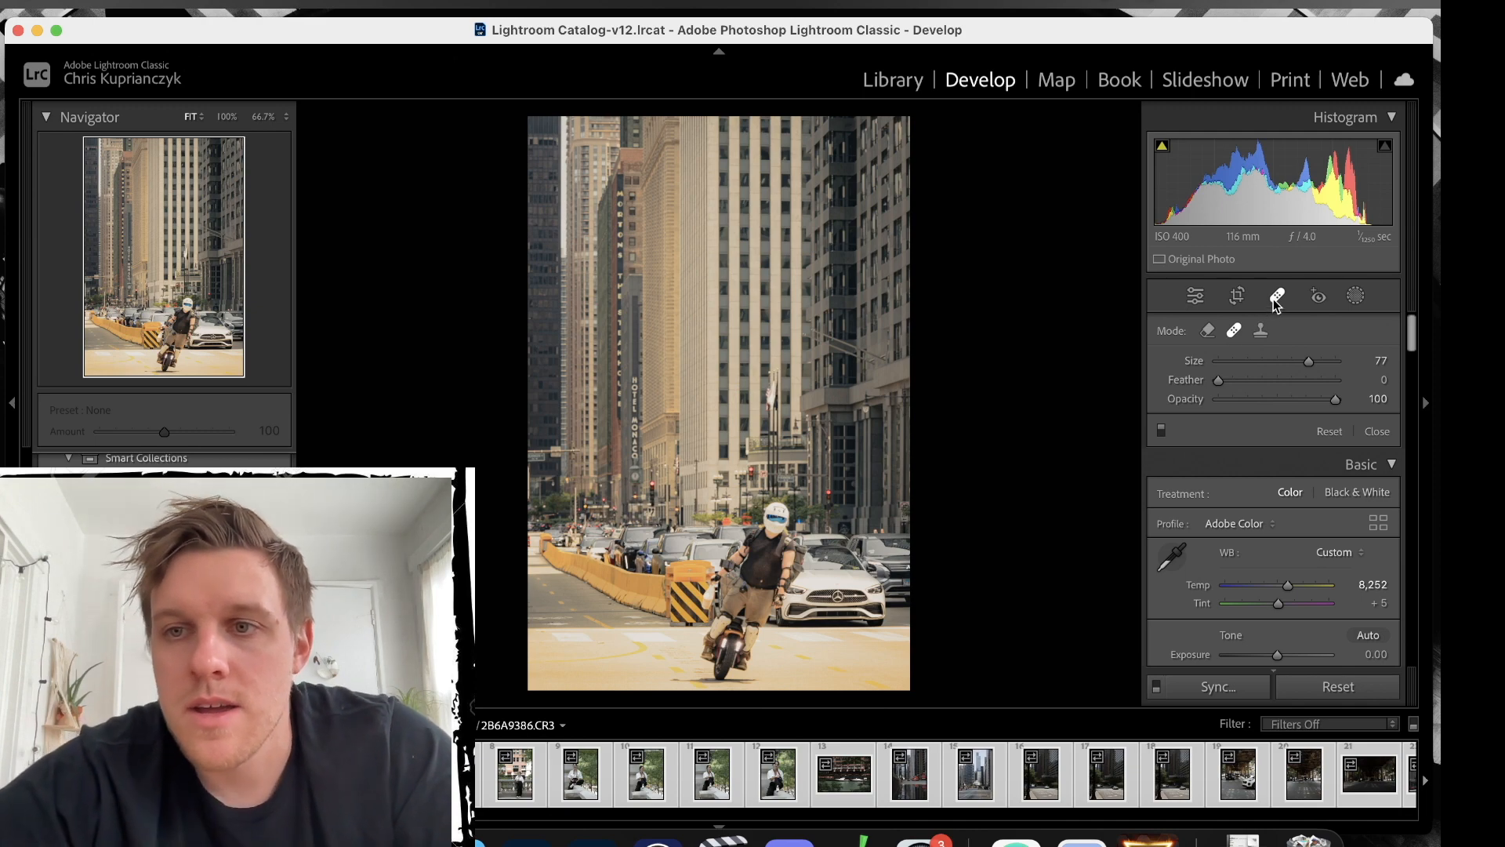
{"action": "left_click", "coordinate": [1207, 333]}
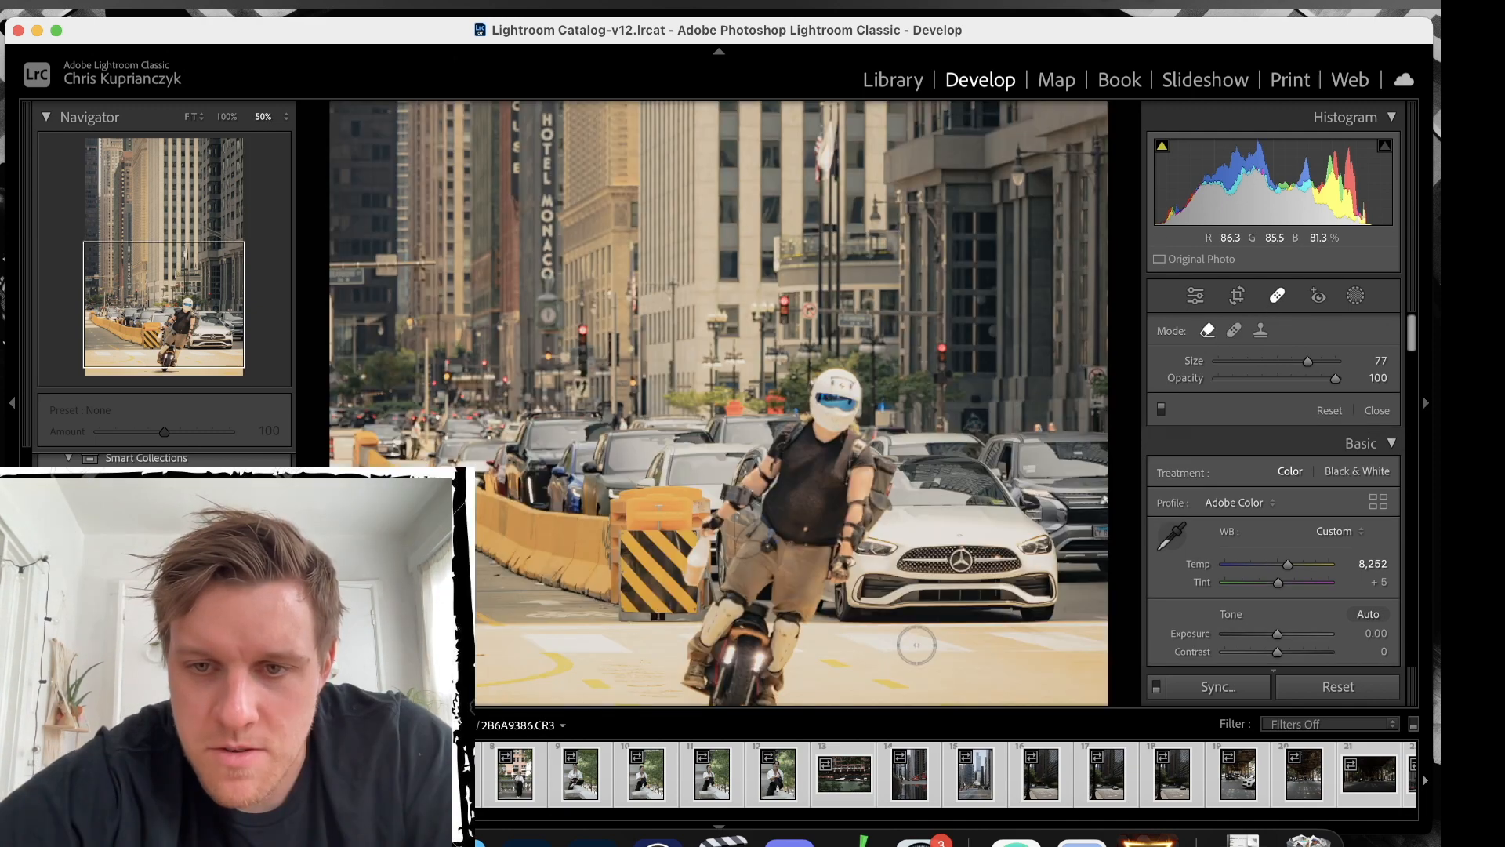
{"action": "left_click_drag", "start_coordinate": [916, 645], "coordinate": [901, 411]}
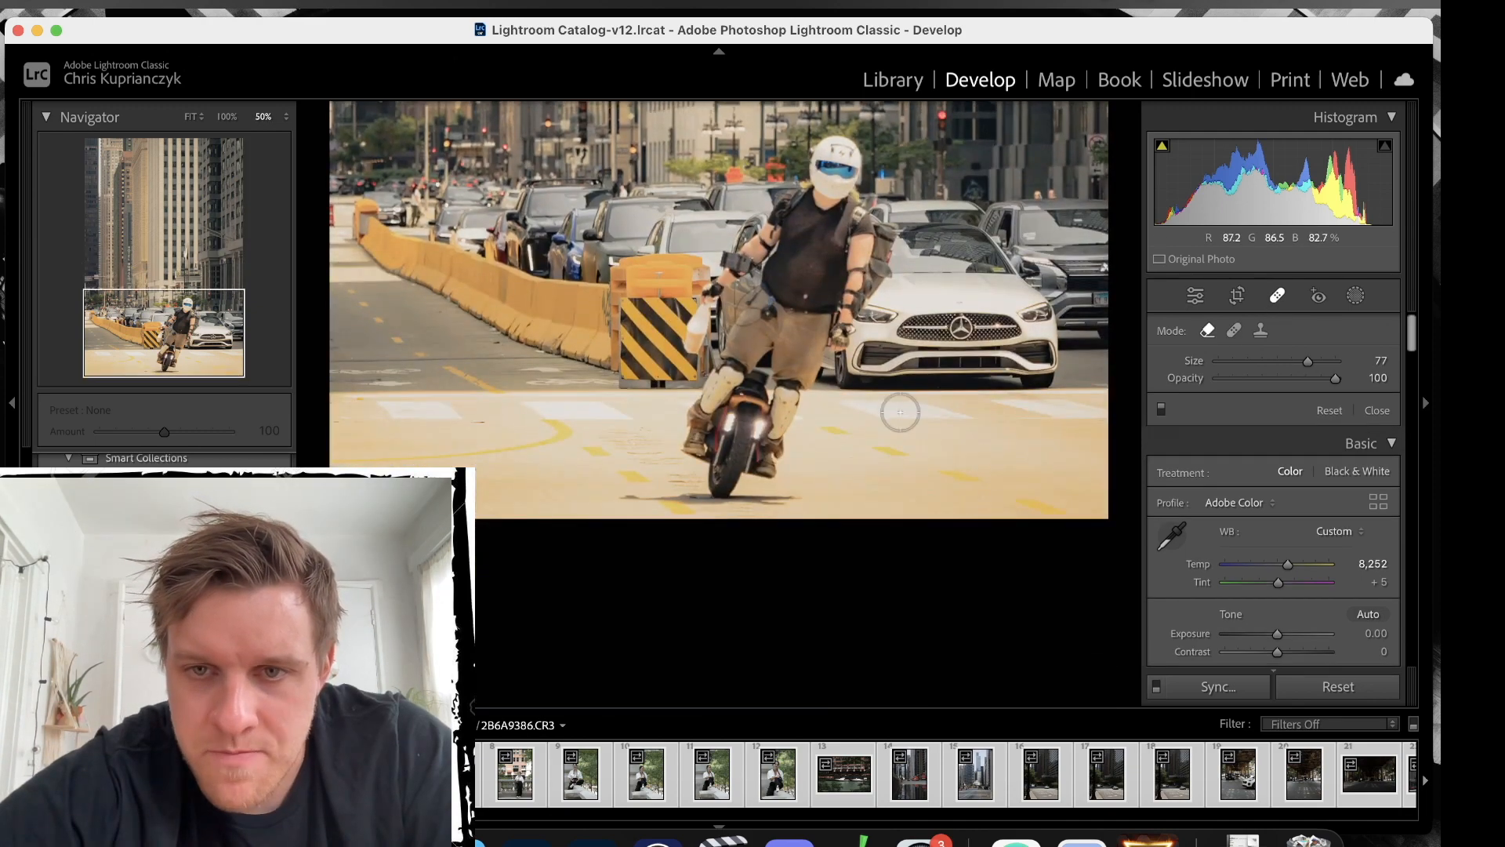
{"action": "key", "text": "super+="}
{"action": "key", "text": "super+="}
{"action": "key", "text": "super+="}
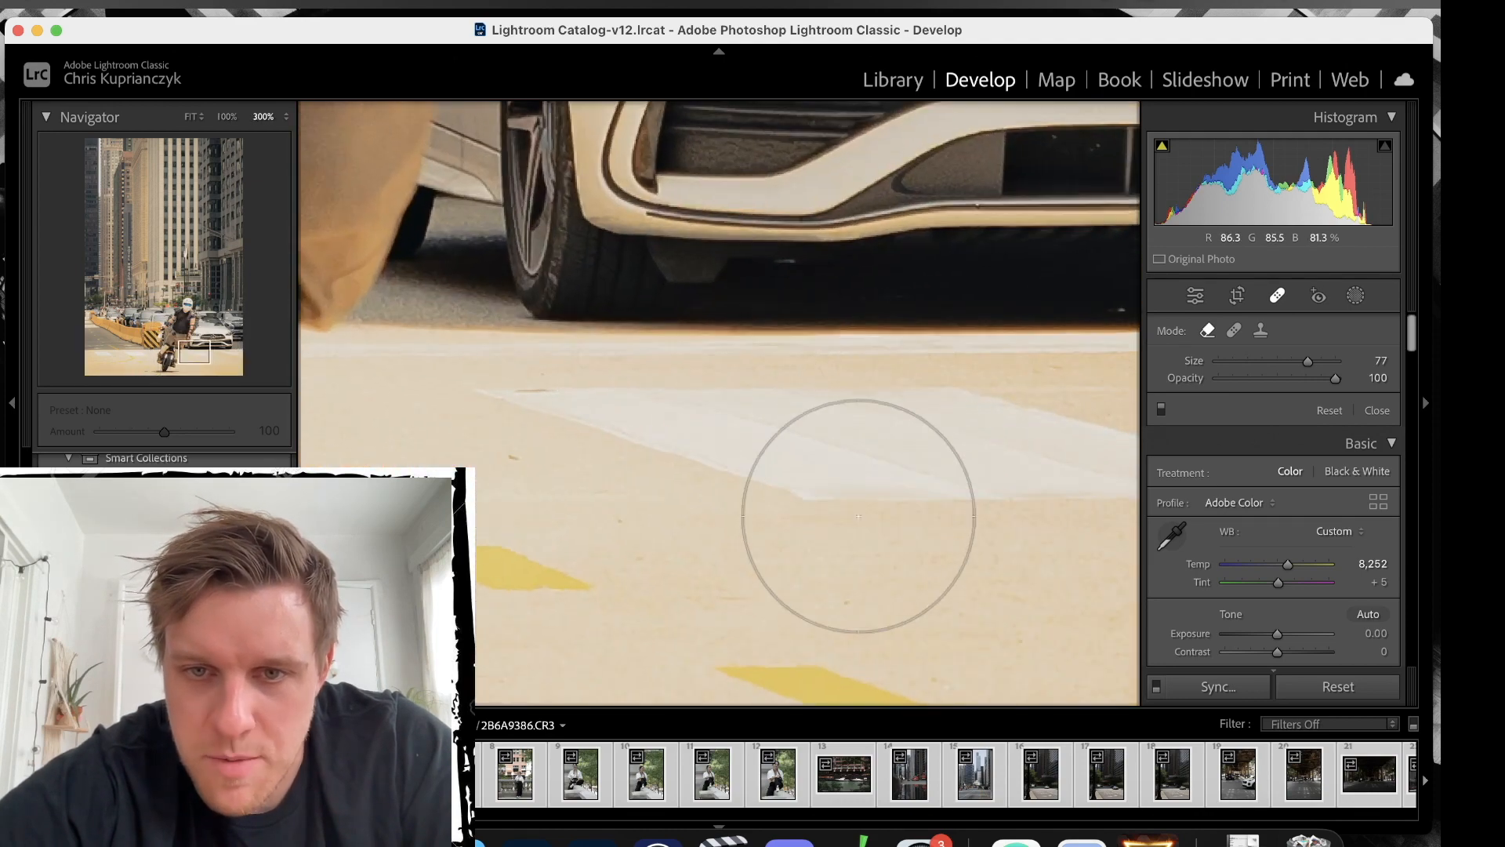
{"action": "left_click_drag", "start_coordinate": [851, 538], "coordinate": [745, 241]}
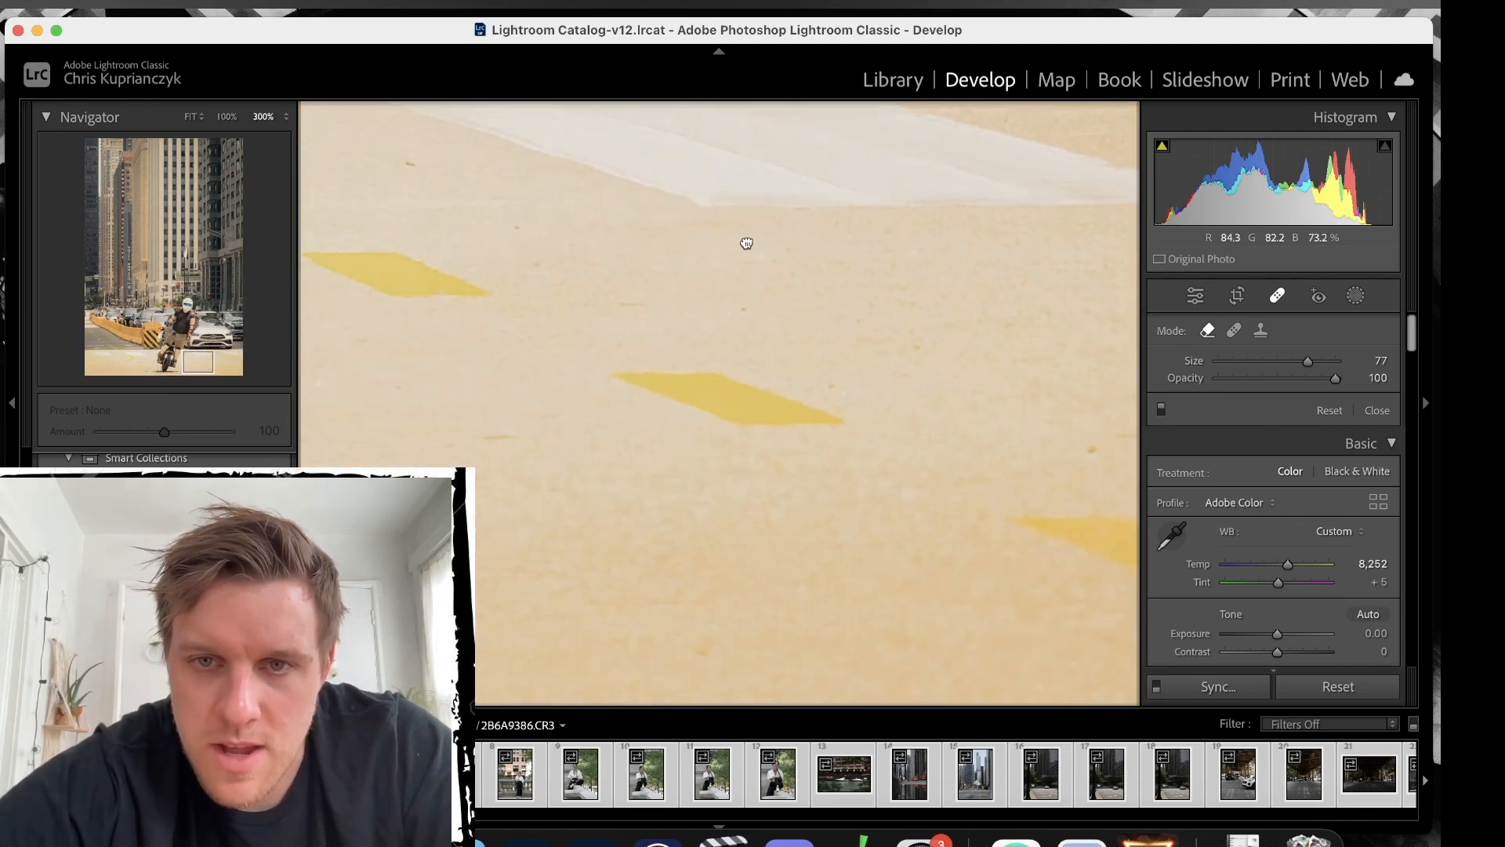
{"action": "left_click", "coordinate": [725, 399]}
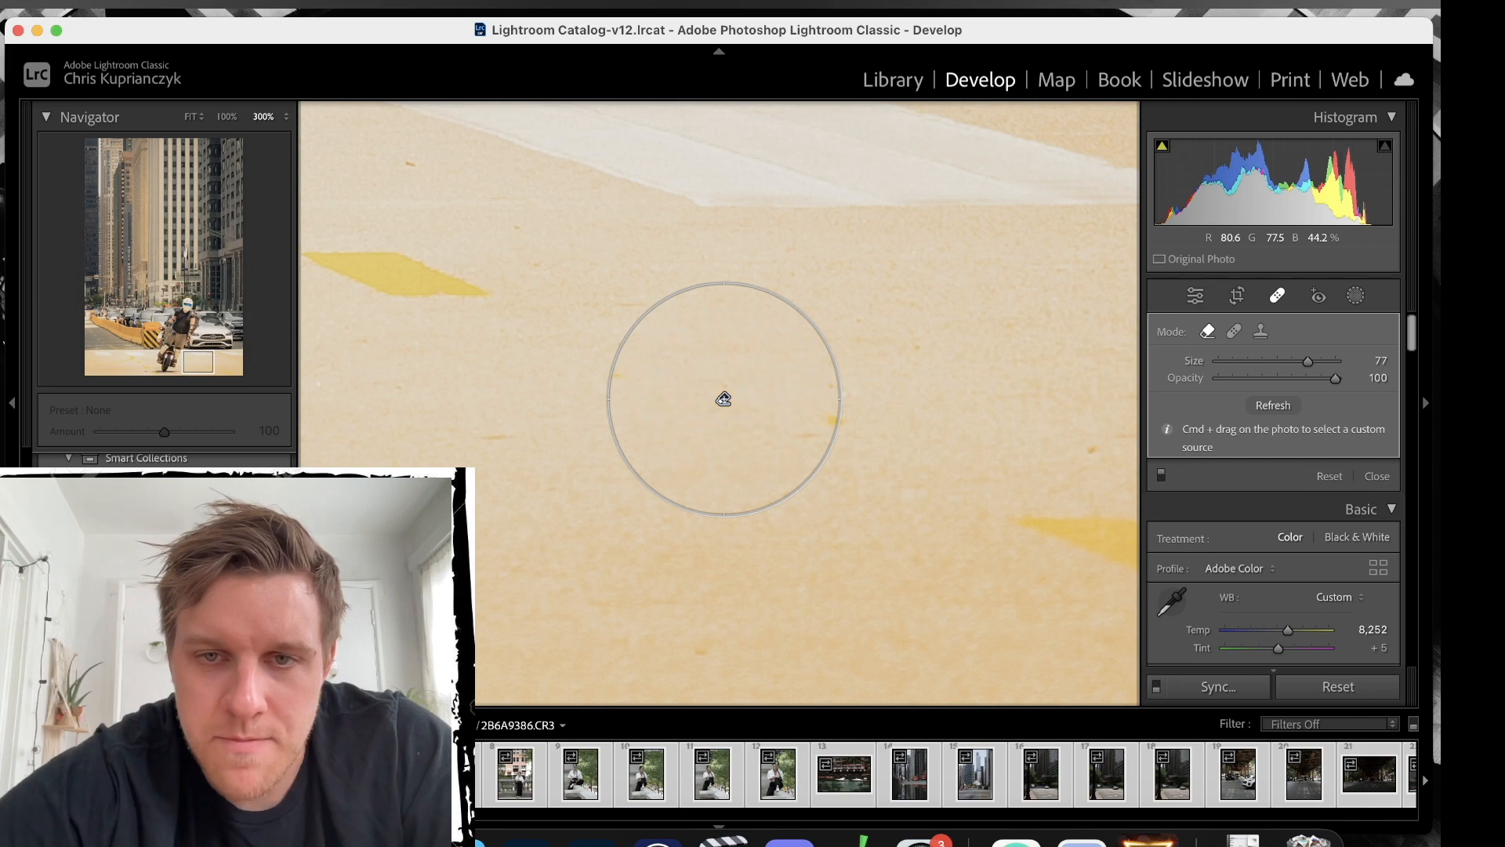
Inspect the retouched pavement at several magnifications and undo the removal of the yellow road mark.
{"action": "key", "text": "super+minus"}
{"action": "key", "text": "super+minus"}
{"action": "key", "text": "super+minus"}
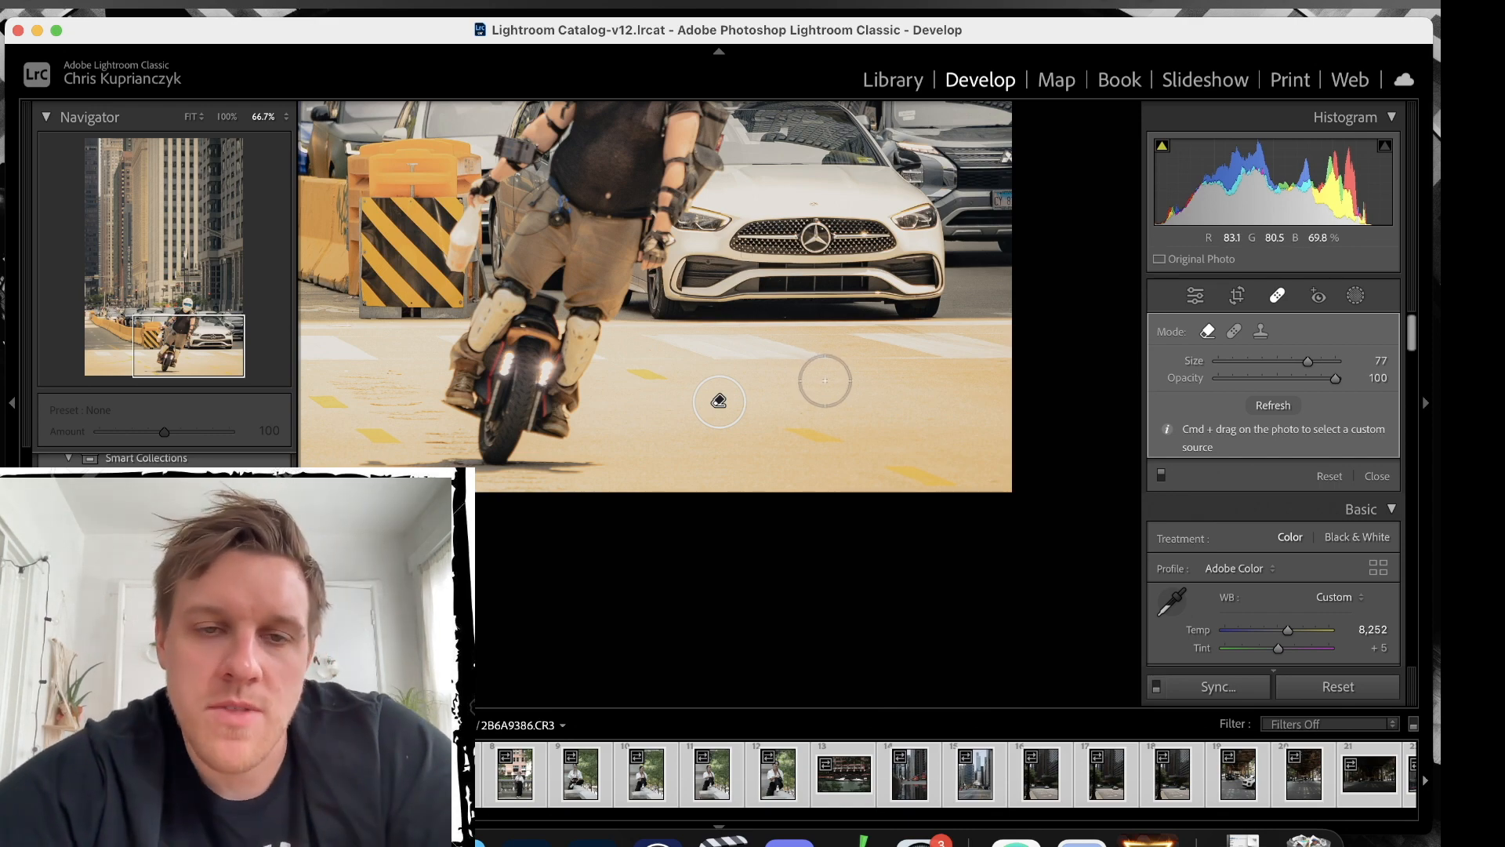
{"action": "key", "text": "super+equal"}
{"action": "key", "text": "super+equal"}
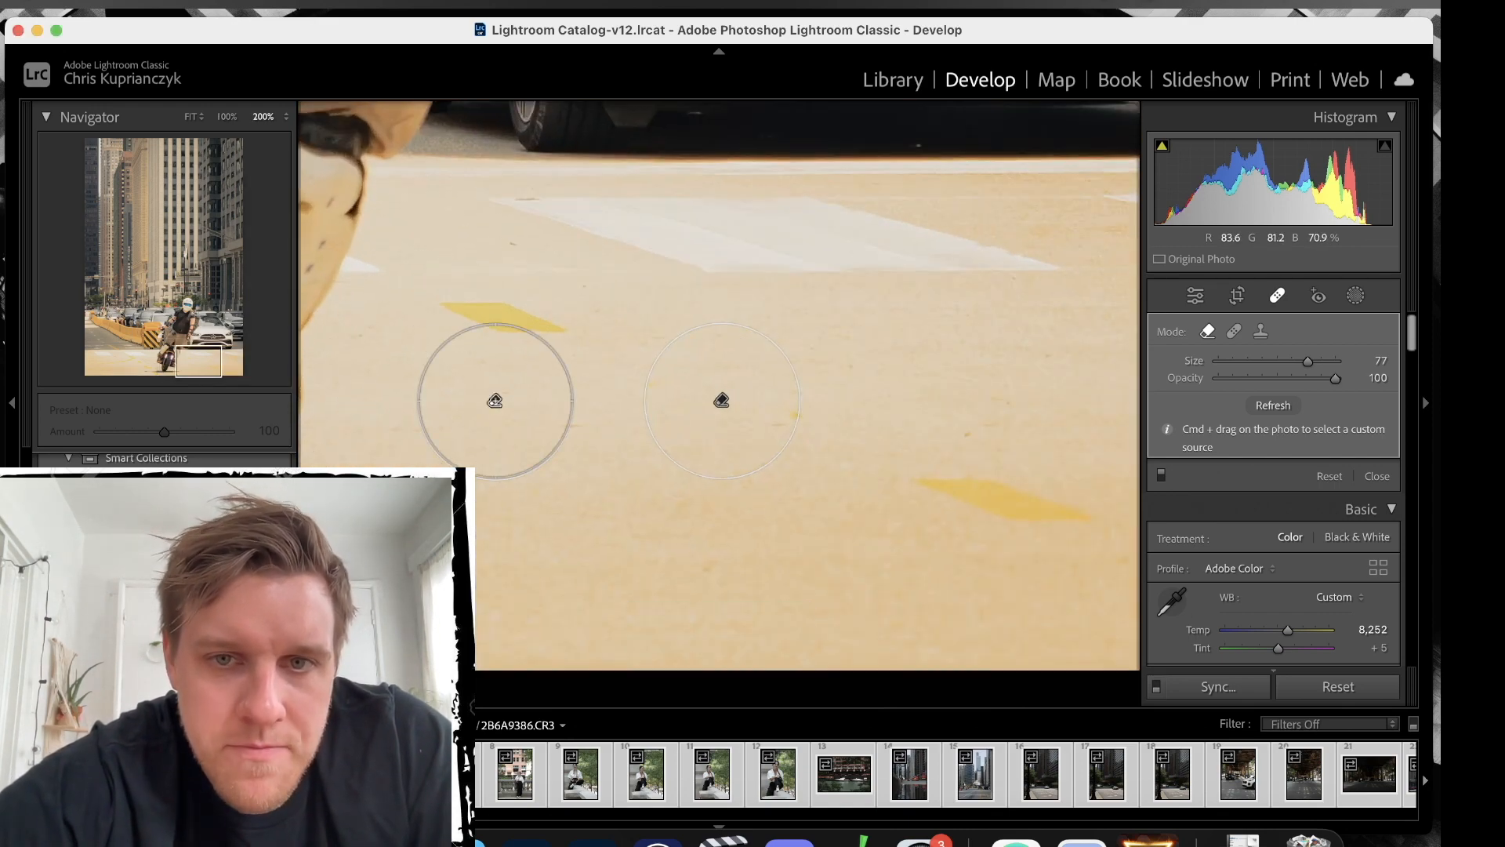
{"action": "key", "text": "super+z"}
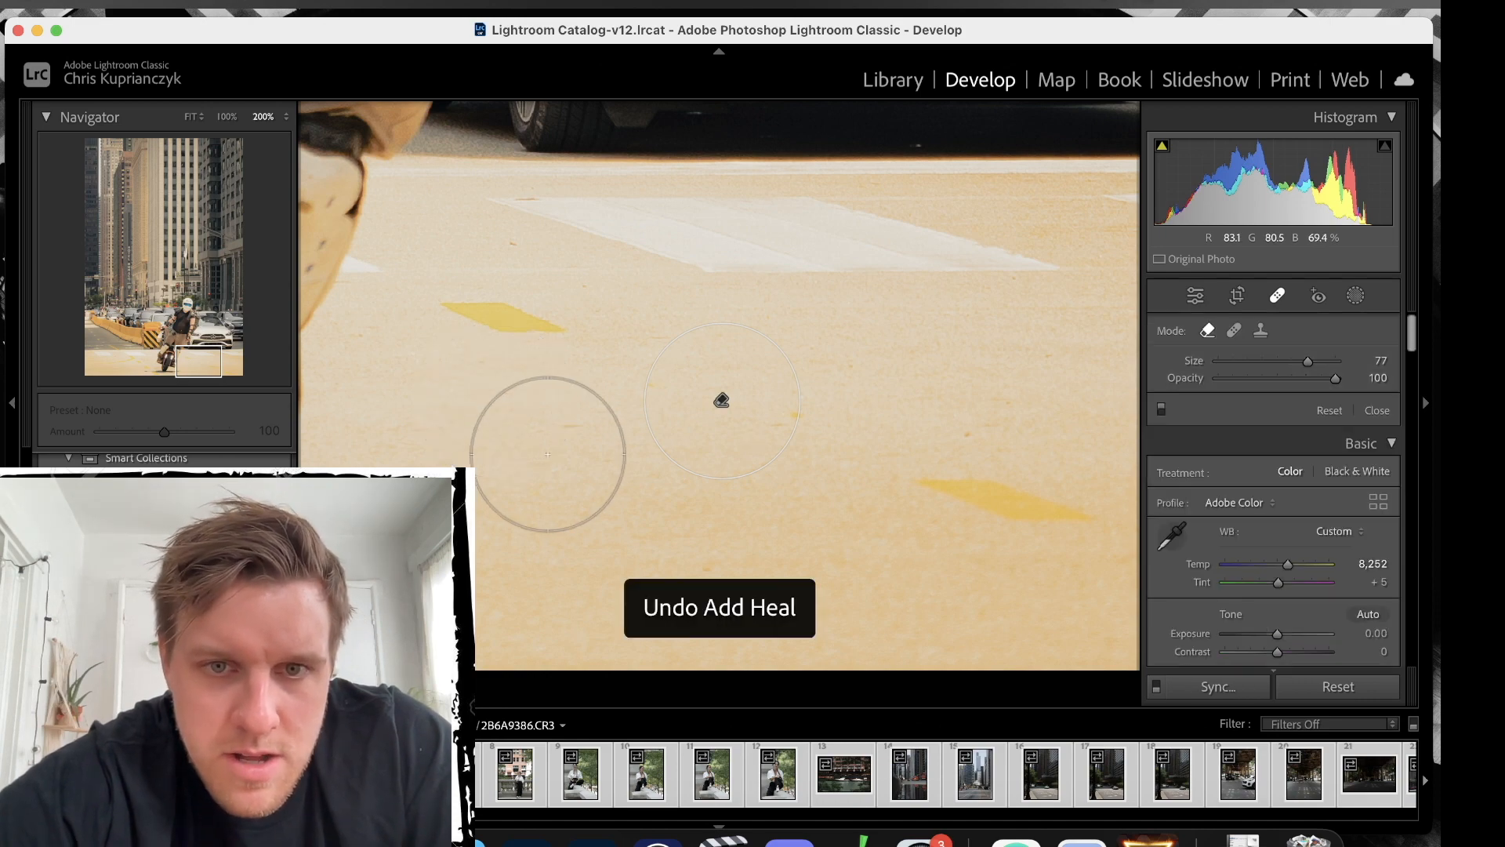
Try to erase the pavement cracks beside the rider's front wheel with Remove spots in four places.
{"action": "left_click_drag", "start_coordinate": [545, 447], "coordinate": [1362, 468]}
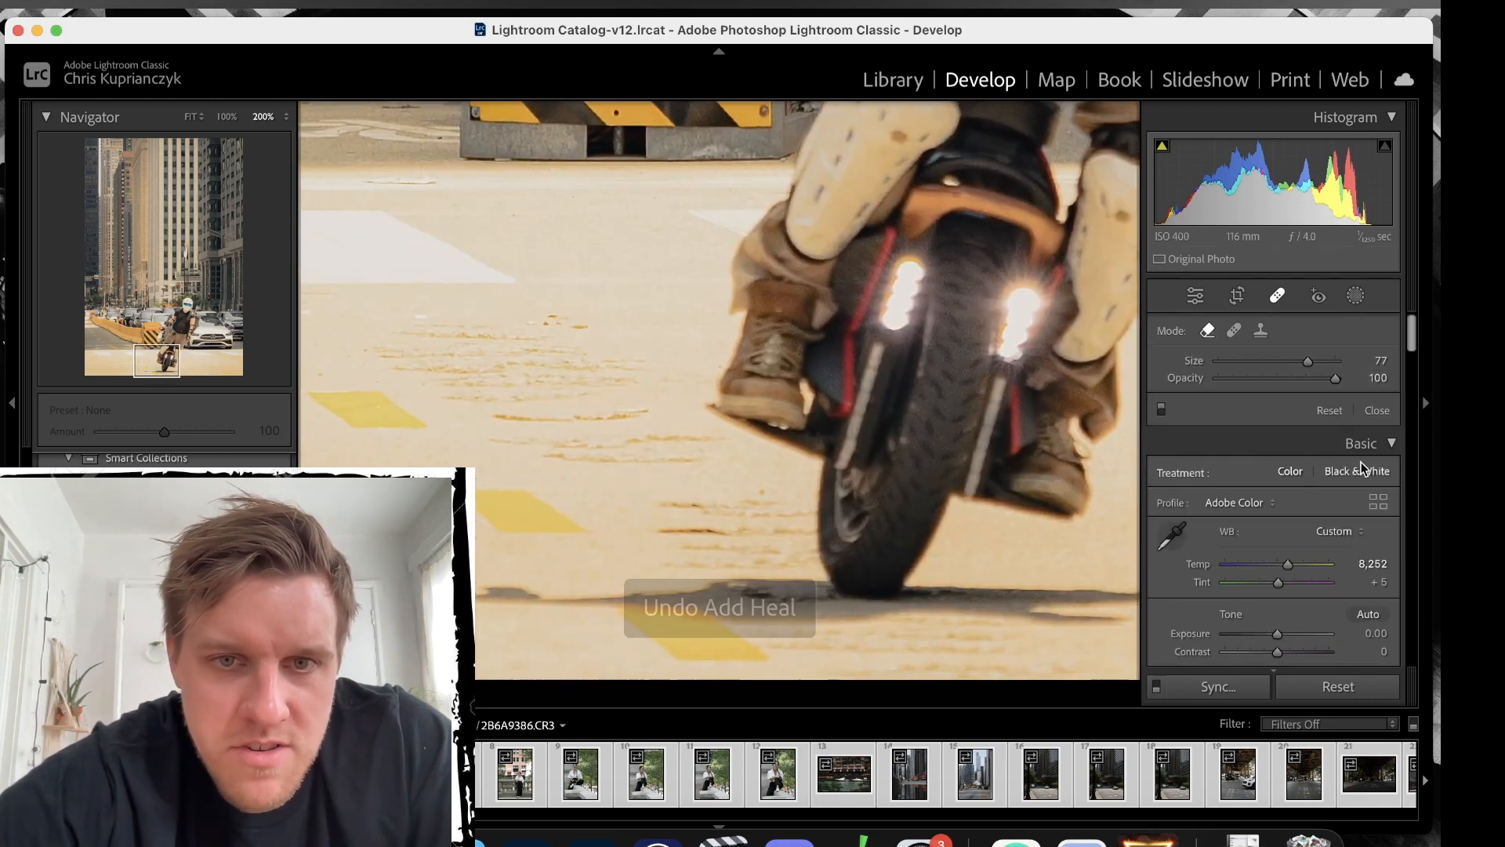
{"action": "left_click", "coordinate": [551, 365]}
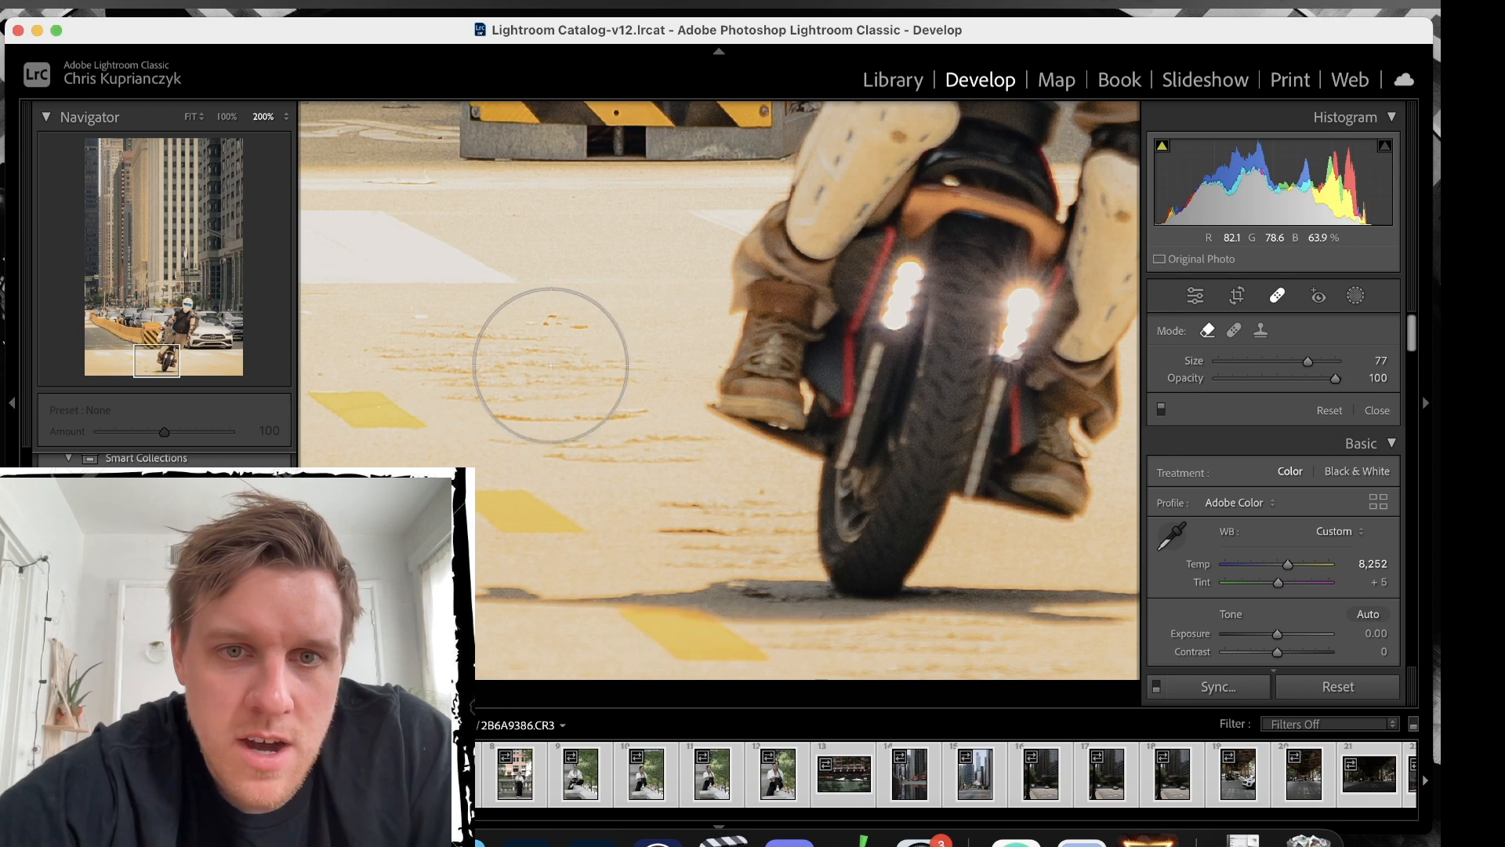
{"action": "left_click", "coordinate": [624, 444]}
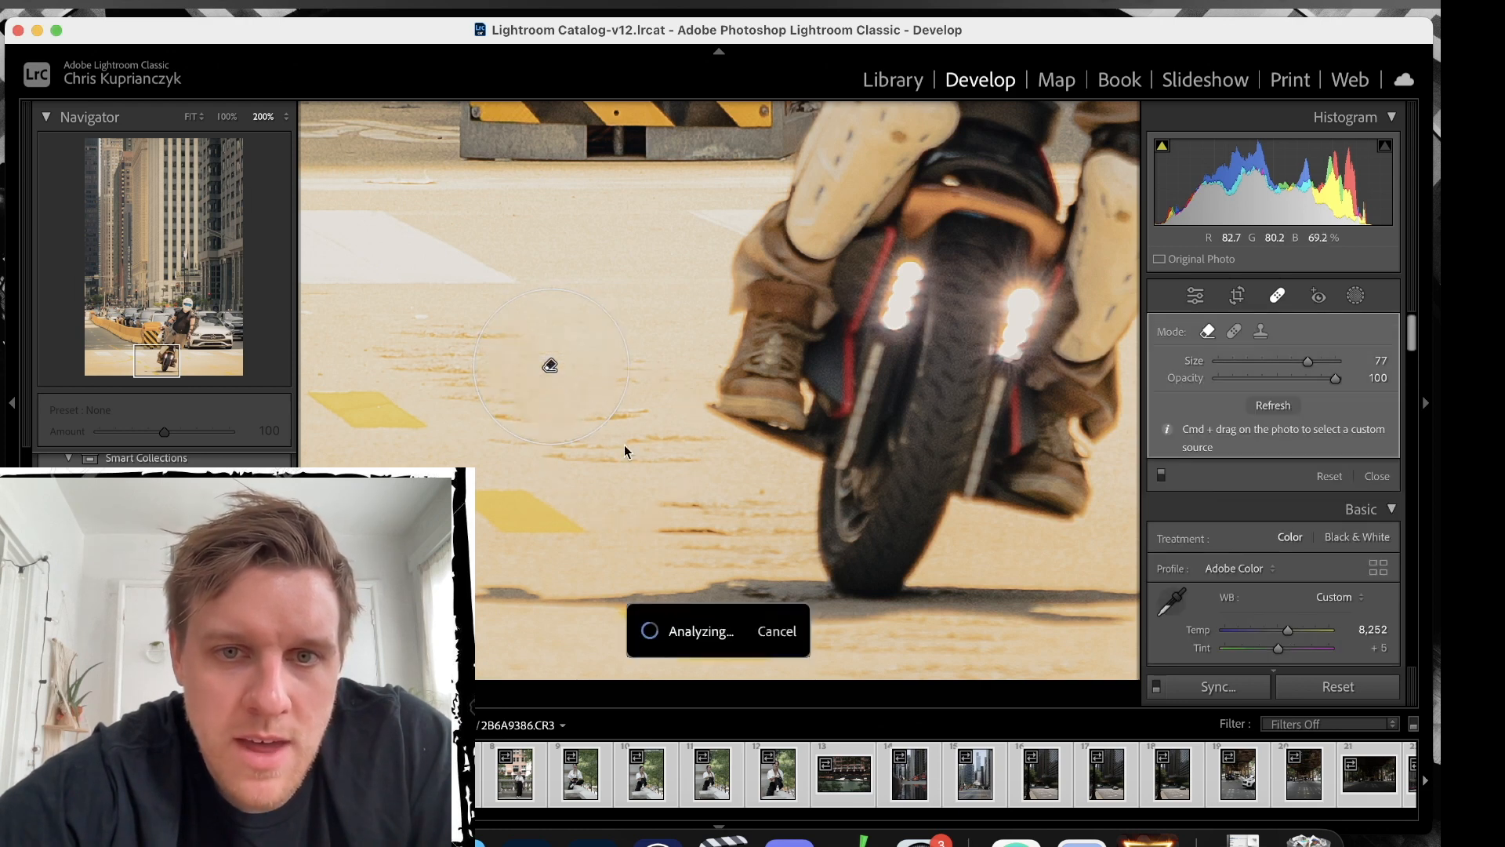
{"action": "left_click", "coordinate": [693, 501]}
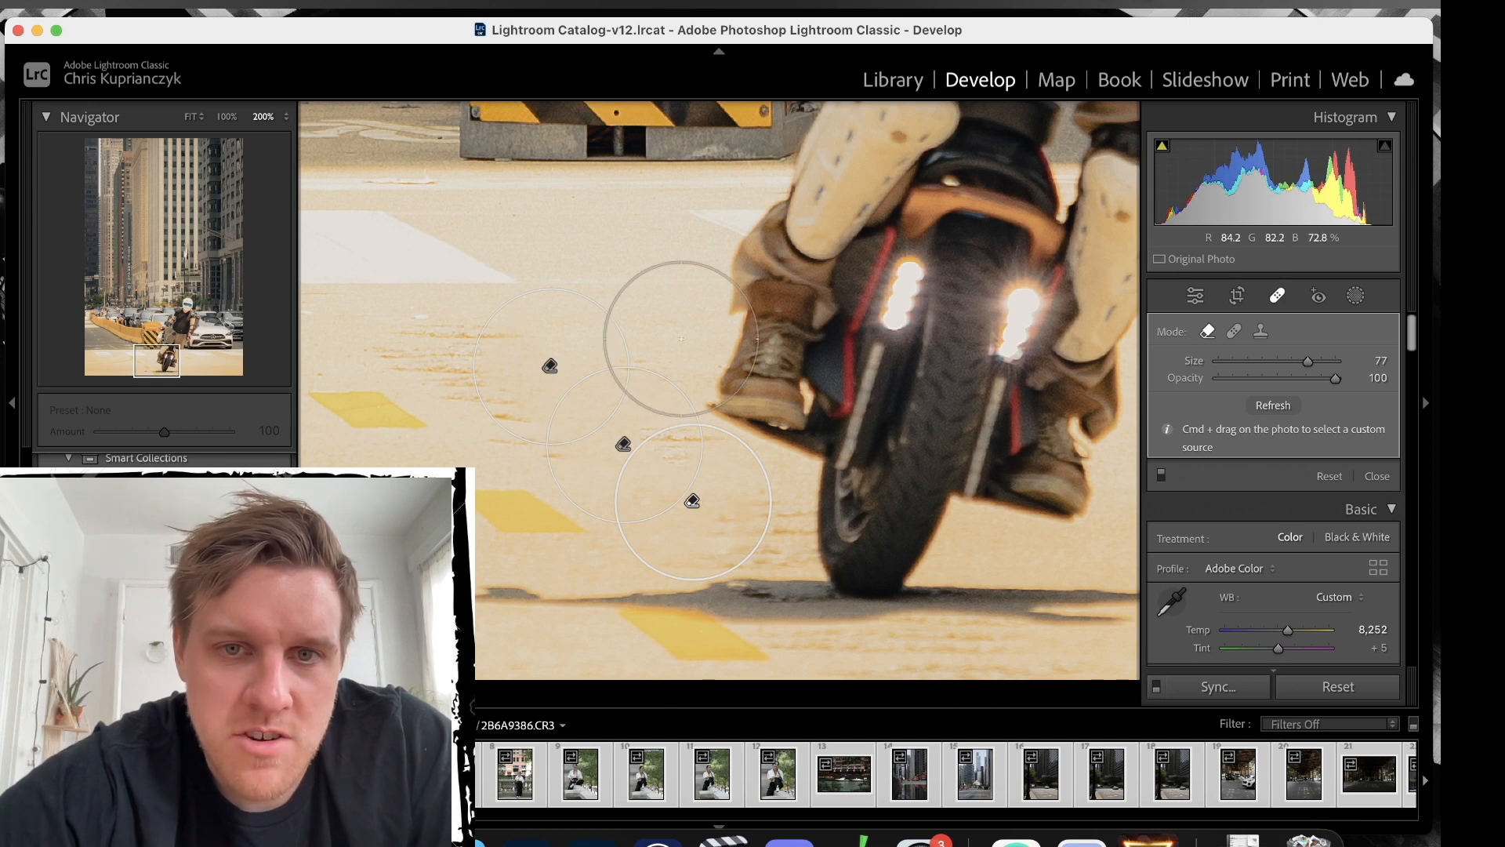
{"action": "left_click", "coordinate": [459, 359]}
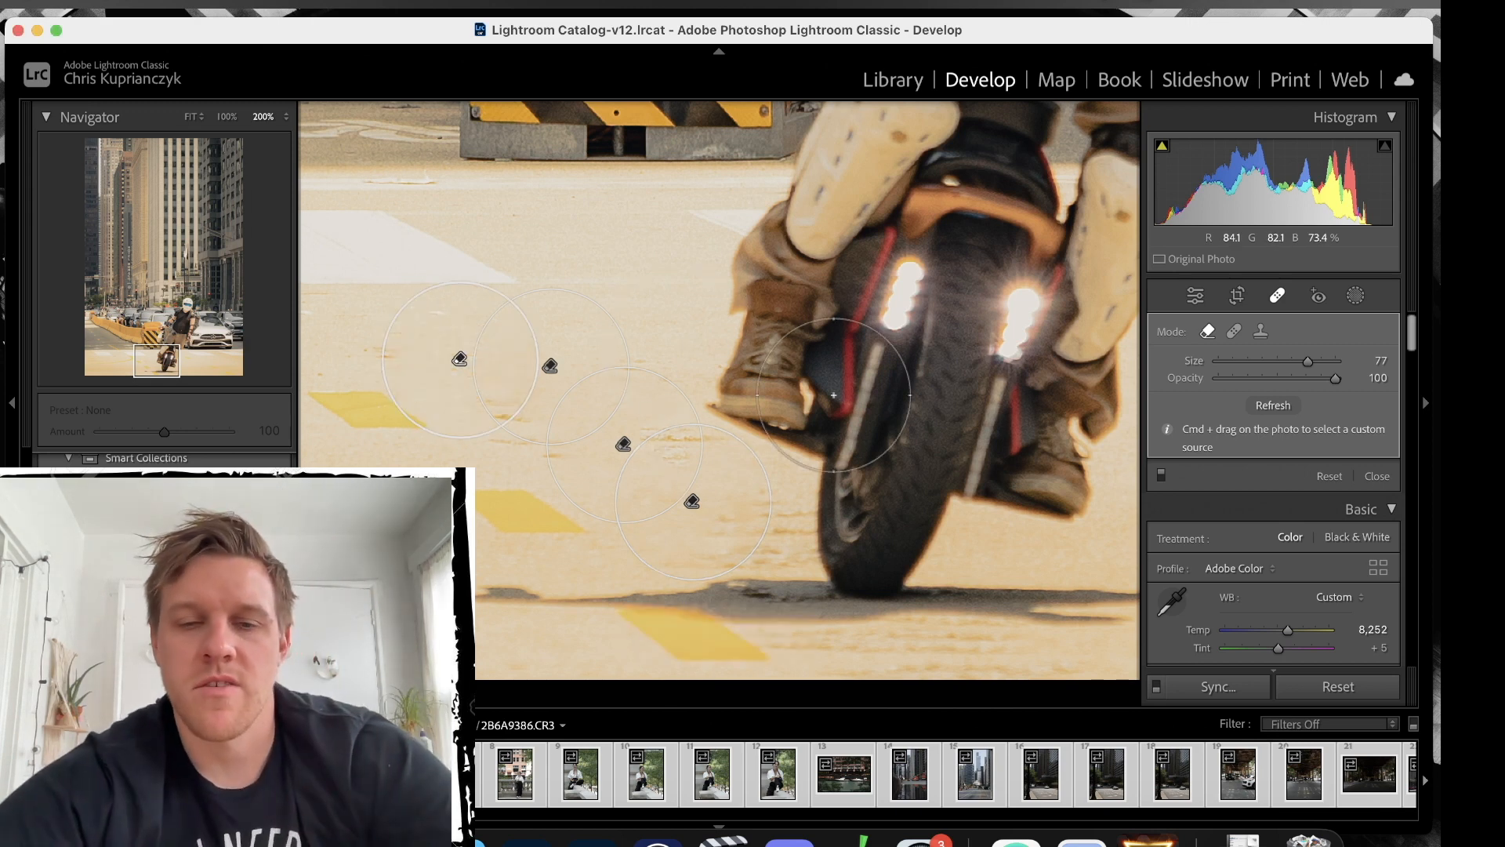
Undo all four Remove spots on the pavement and show the whole photo again.
{"action": "key", "text": "super+z"}
{"action": "key", "text": "super+z"}
{"action": "key", "text": "super+z"}
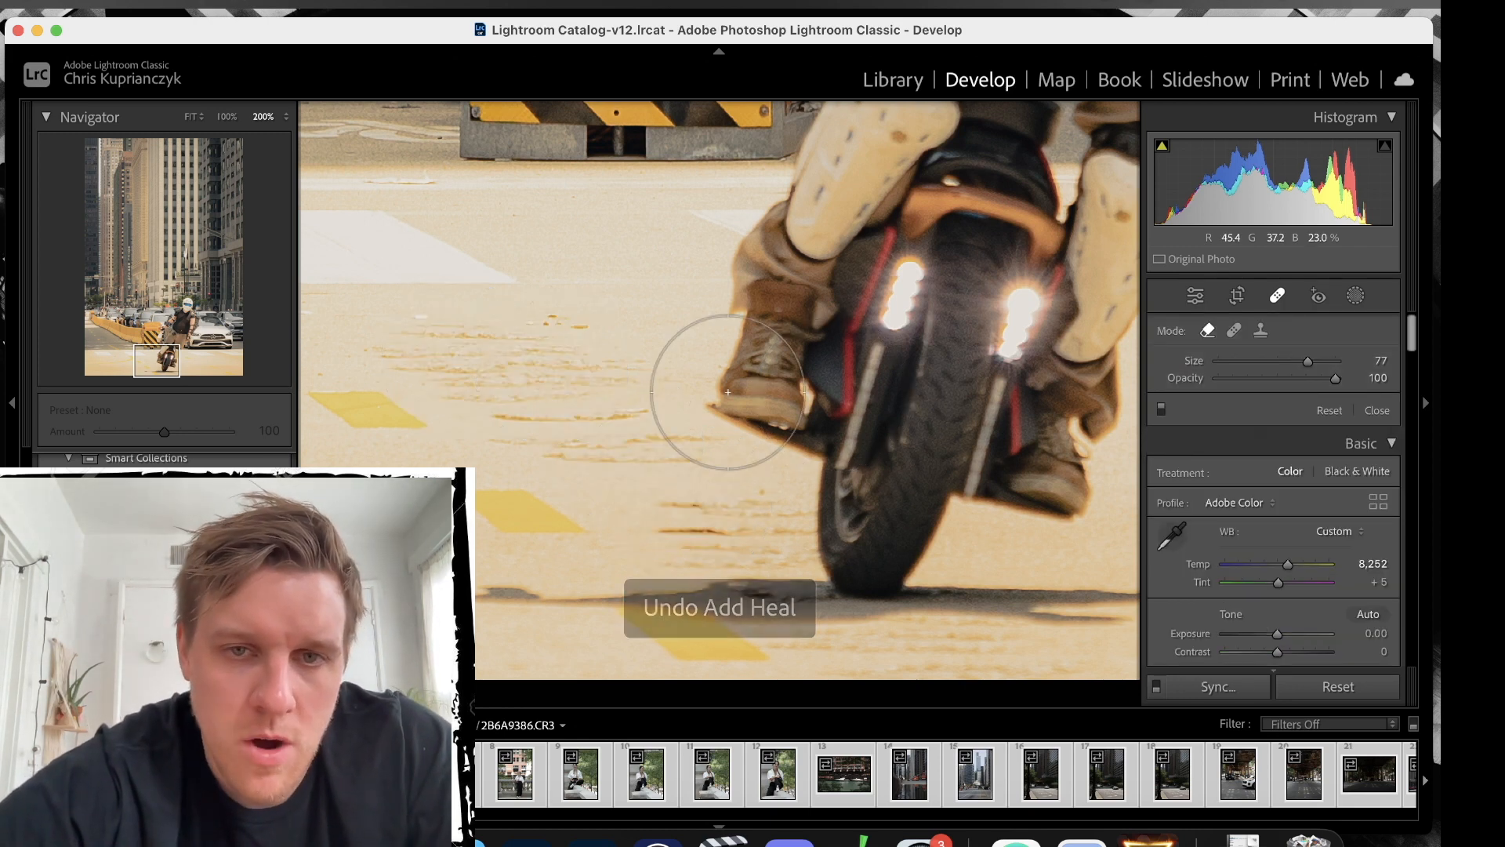
{"action": "key", "text": "super+z"}
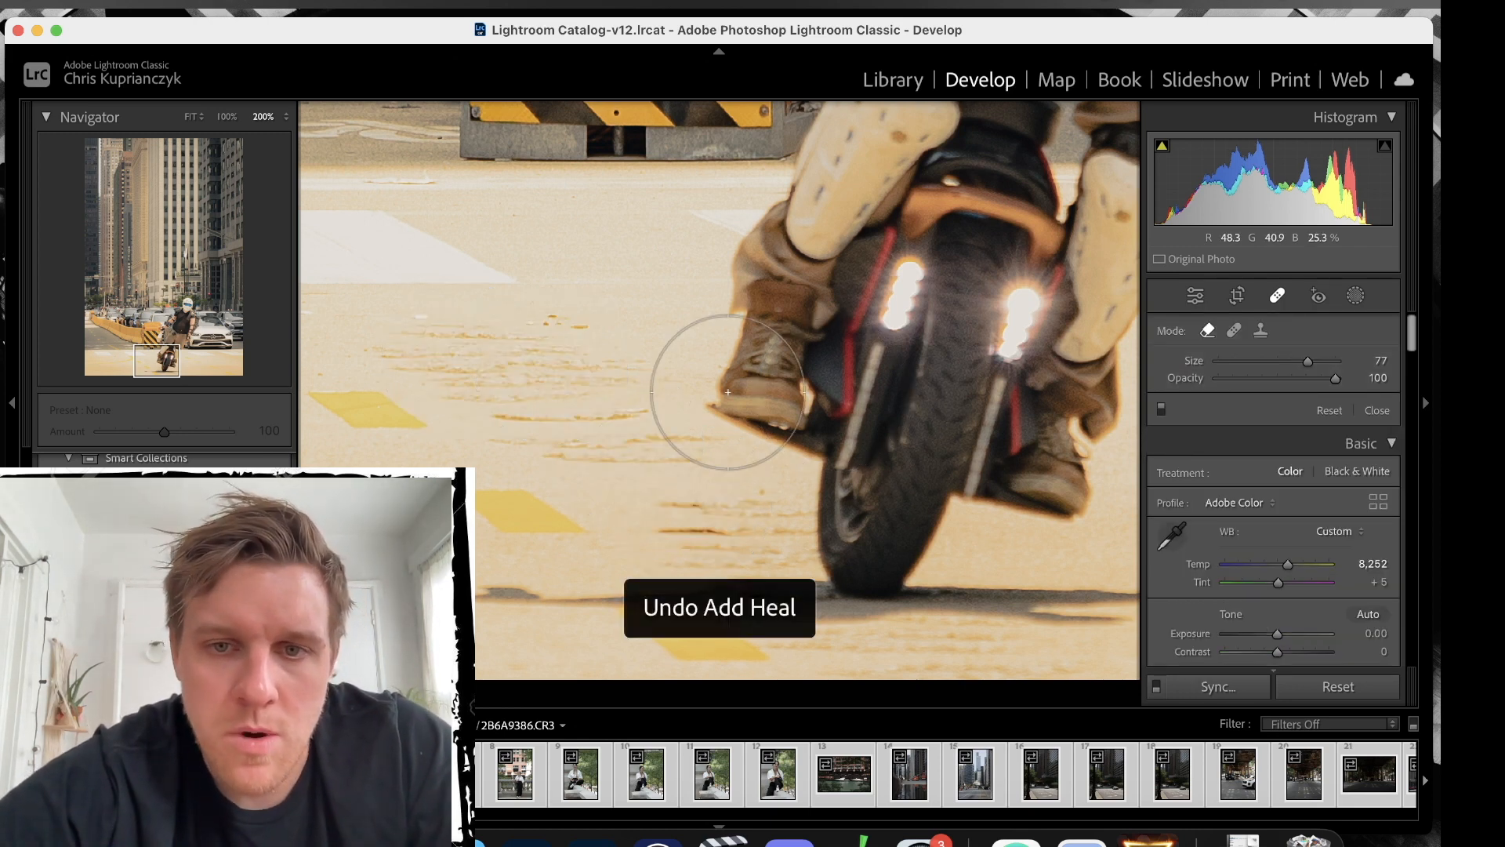
{"action": "left_click", "coordinate": [190, 116]}
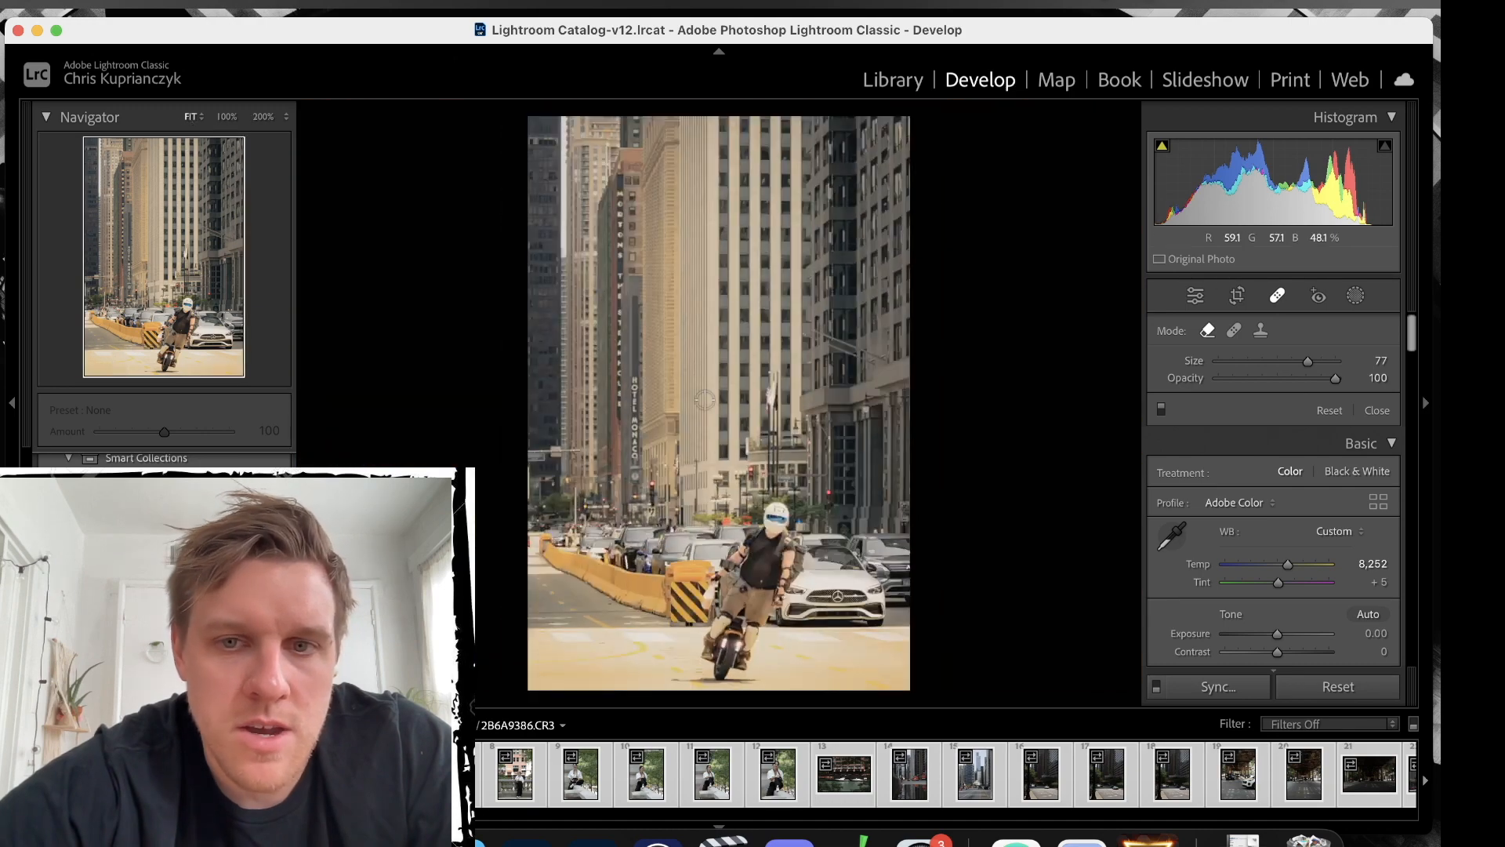
Create a Select Subject mask on the rider photo and show its components.
{"action": "left_click", "coordinate": [1354, 299]}
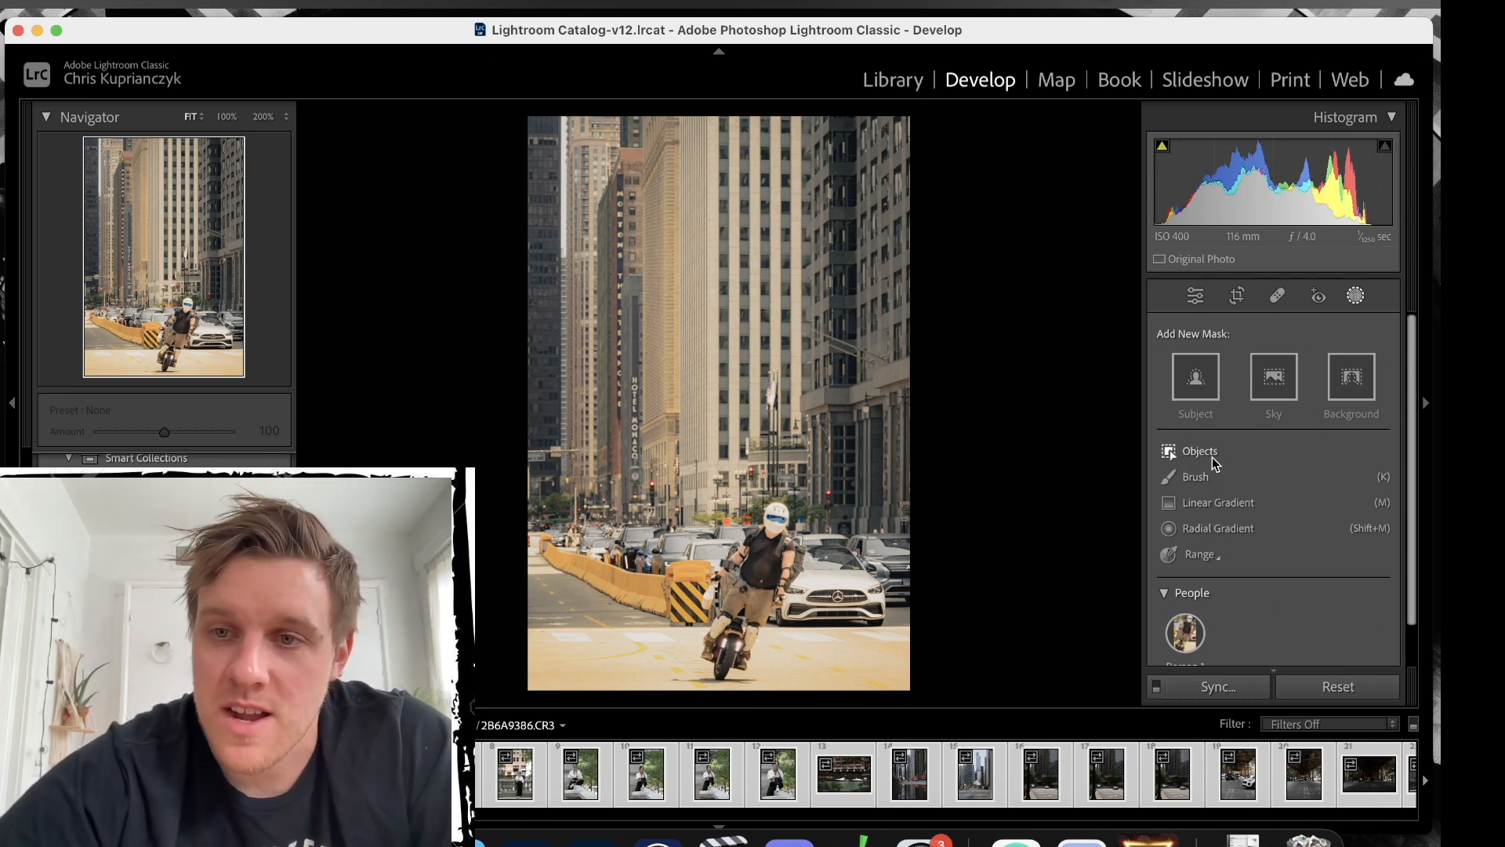
{"action": "left_click", "coordinate": [1195, 390]}
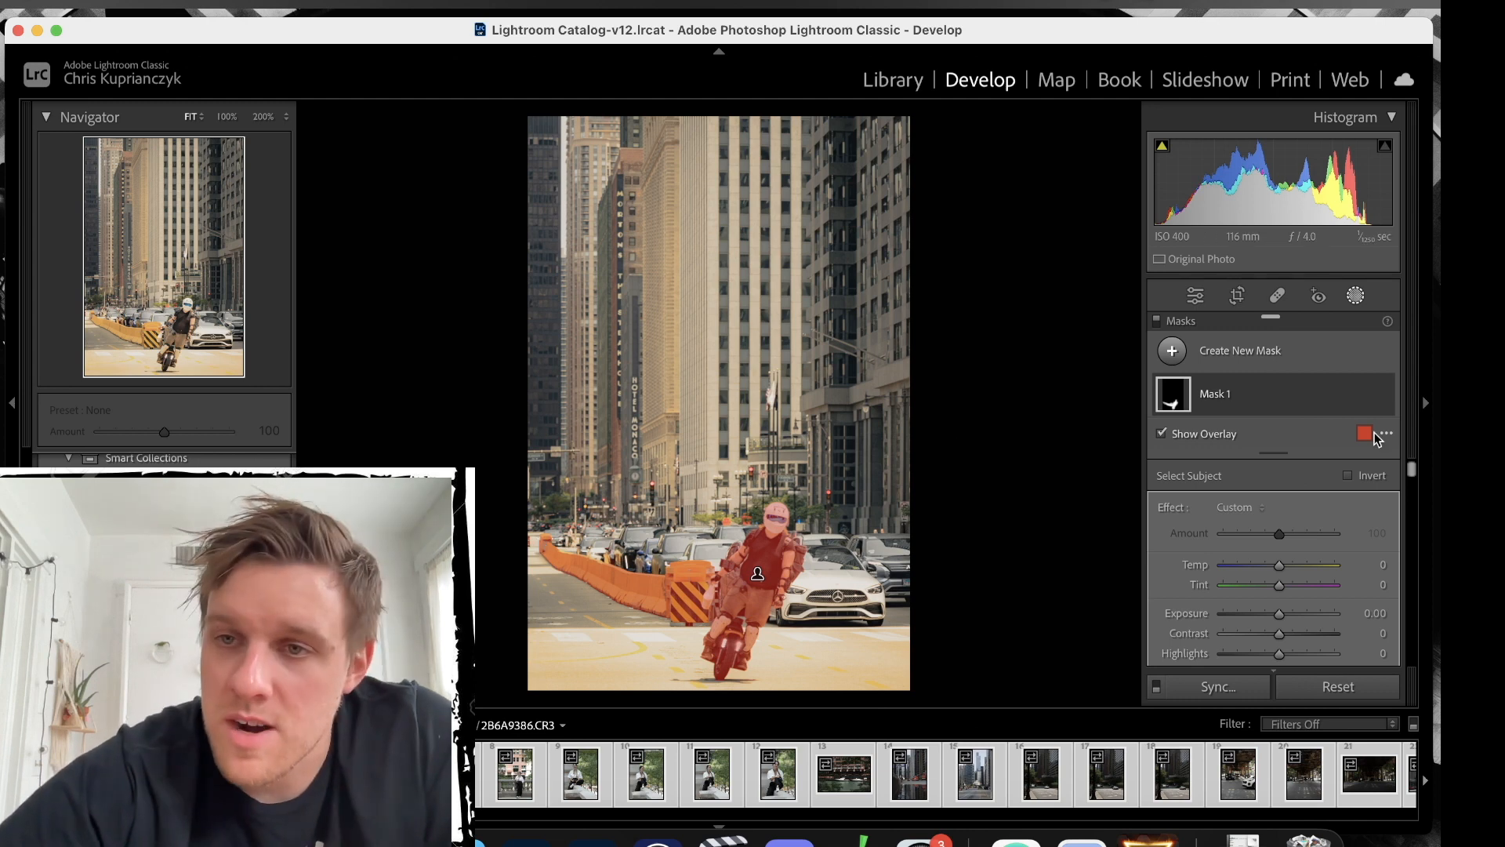
{"action": "left_click", "coordinate": [1223, 397]}
{"action": "scroll", "coordinate": [1223, 400], "scroll_direction": "up", "scroll_amount": 2}
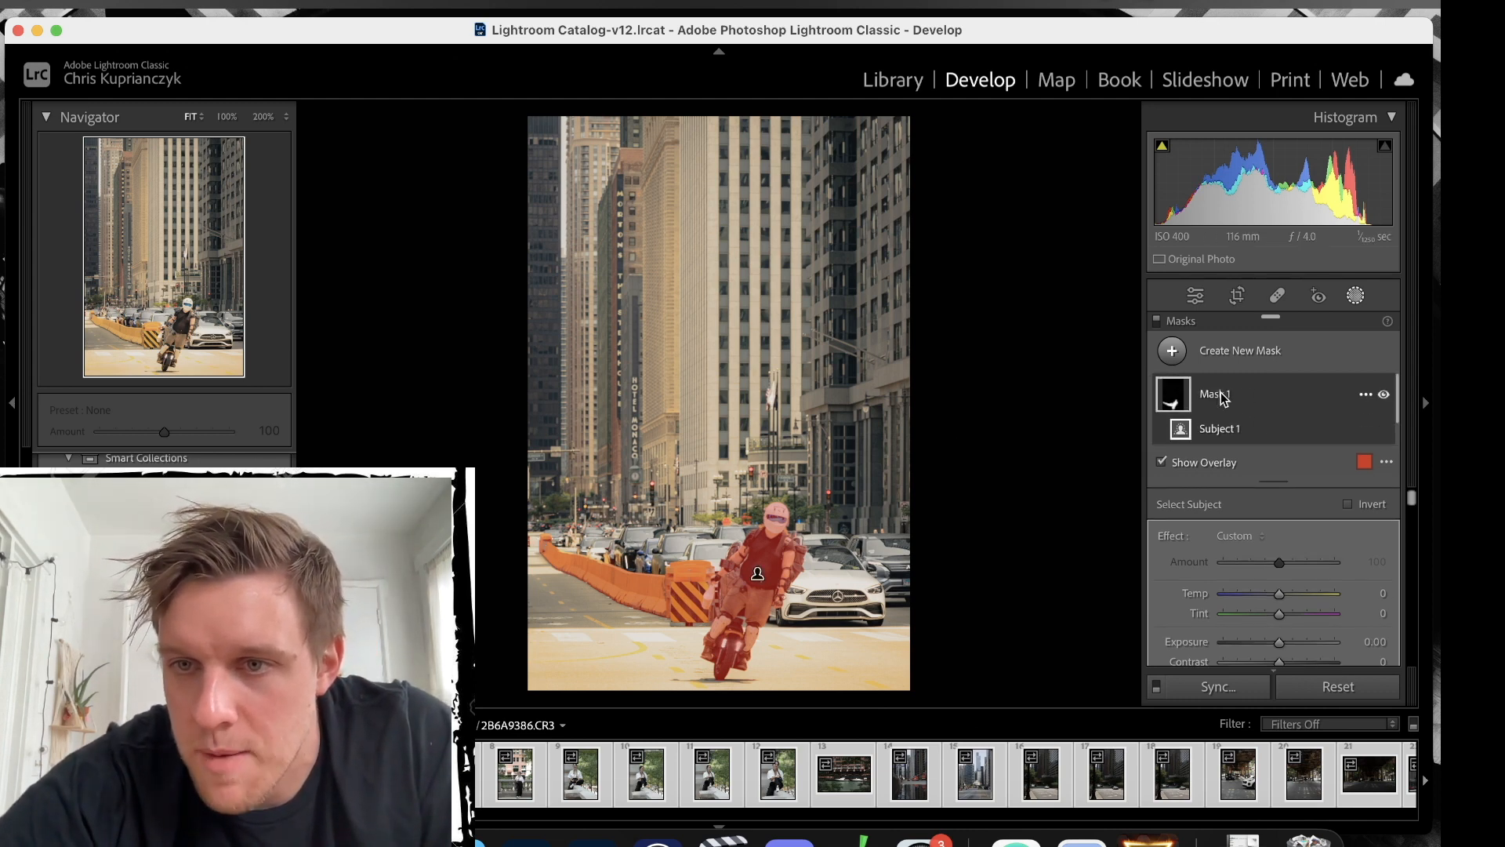
Subtract the yellow road barrier from the subject mask with a brush, leaving the rider masked.
{"action": "scroll", "coordinate": [1222, 397], "scroll_direction": "down", "scroll_amount": 1}
{"action": "left_click", "coordinate": [1355, 427]}
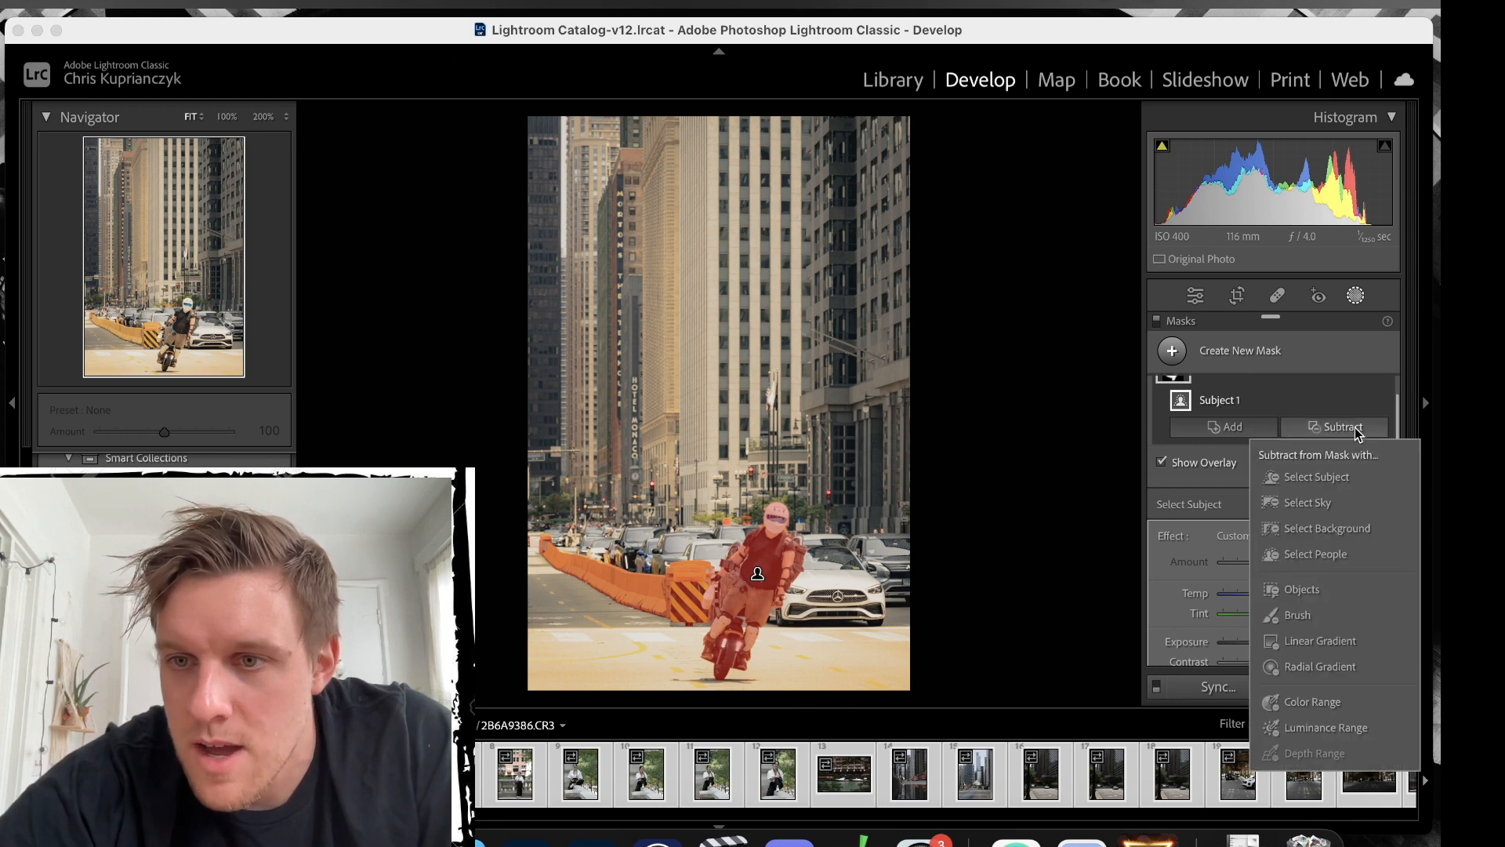
{"action": "left_click", "coordinate": [1312, 616]}
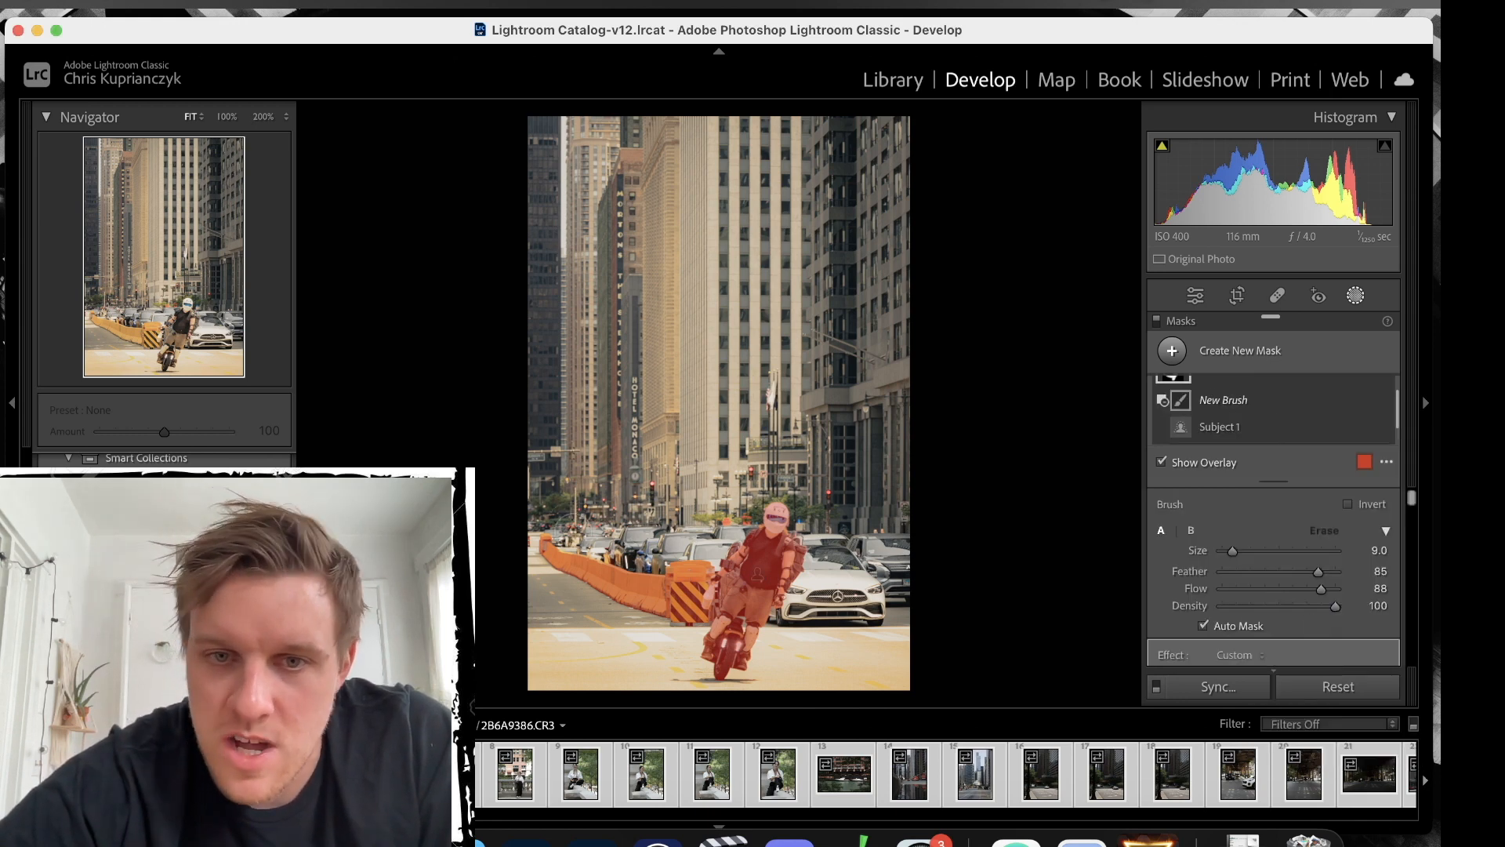
{"action": "mouse_move", "coordinate": [541, 541]}
{"action": "left_mouse_down"}
{"action": "mouse_move", "coordinate": [586, 582]}
{"action": "mouse_move", "coordinate": [531, 538]}
{"action": "mouse_move", "coordinate": [576, 577]}
{"action": "mouse_move", "coordinate": [540, 538]}
{"action": "mouse_move", "coordinate": [577, 577]}
{"action": "mouse_move", "coordinate": [612, 568]}
{"action": "mouse_move", "coordinate": [668, 625]}
{"action": "left_mouse_up"}
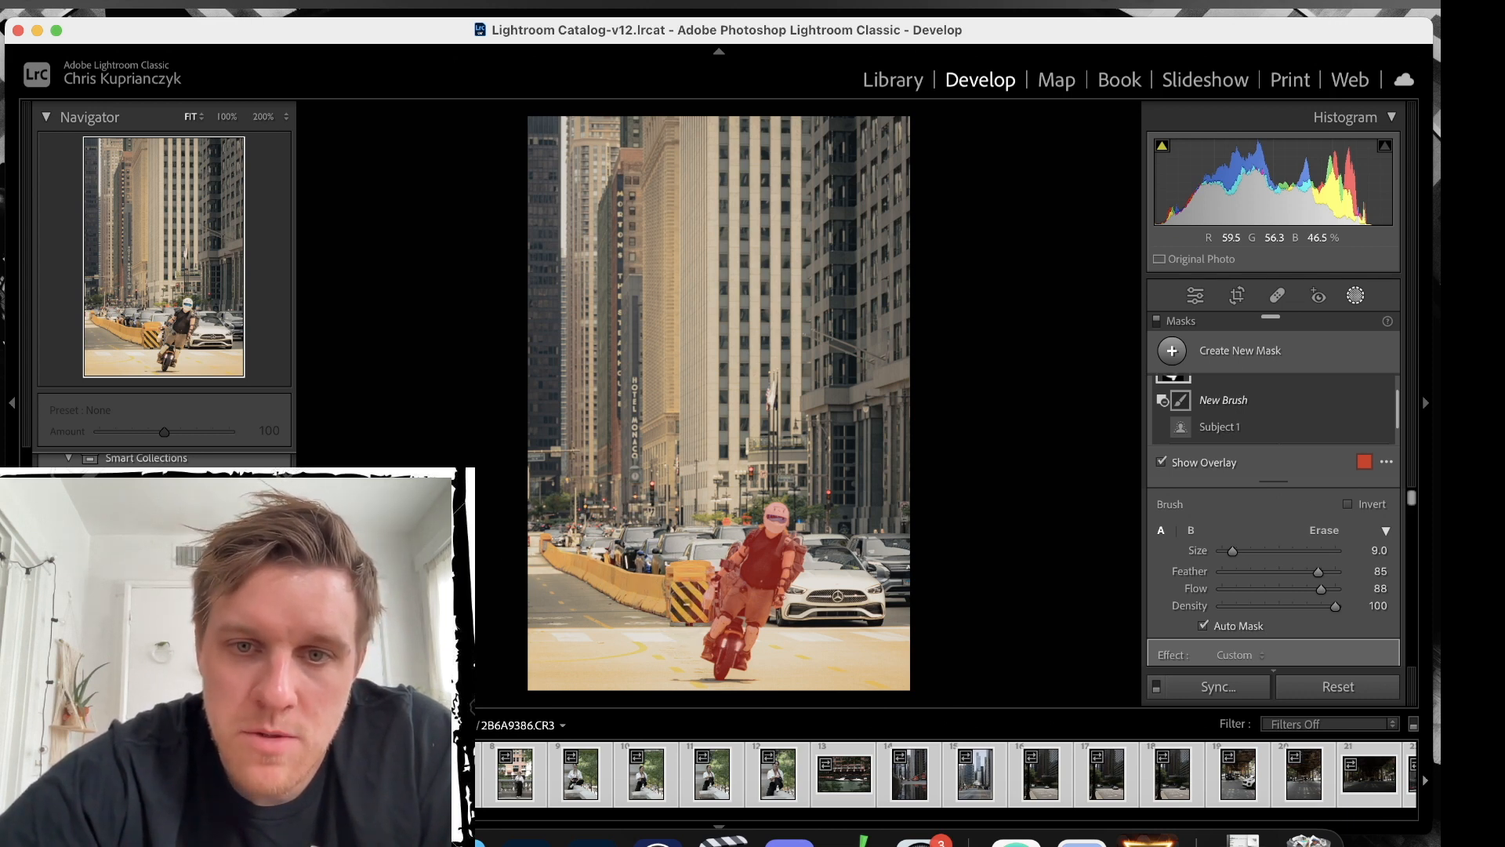
{"action": "left_click_drag", "start_coordinate": [689, 609], "coordinate": [685, 609]}
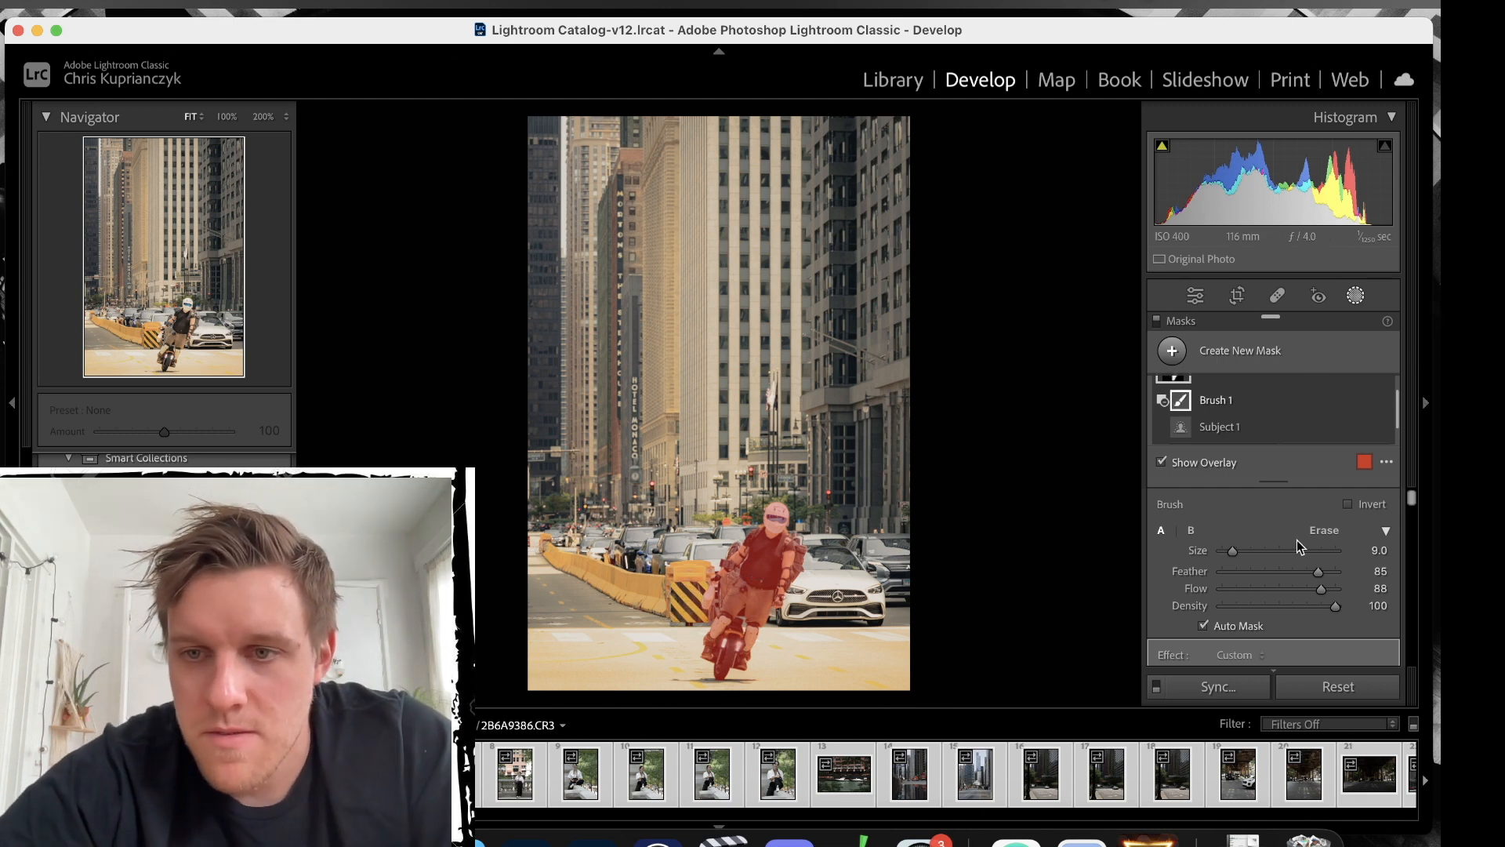
Hide the mask overlay and set the rider mask's Shadows to -16, Blacks to -27 and Whites to 15.
{"action": "scroll", "coordinate": [1297, 540], "scroll_direction": "down", "scroll_amount": 5}
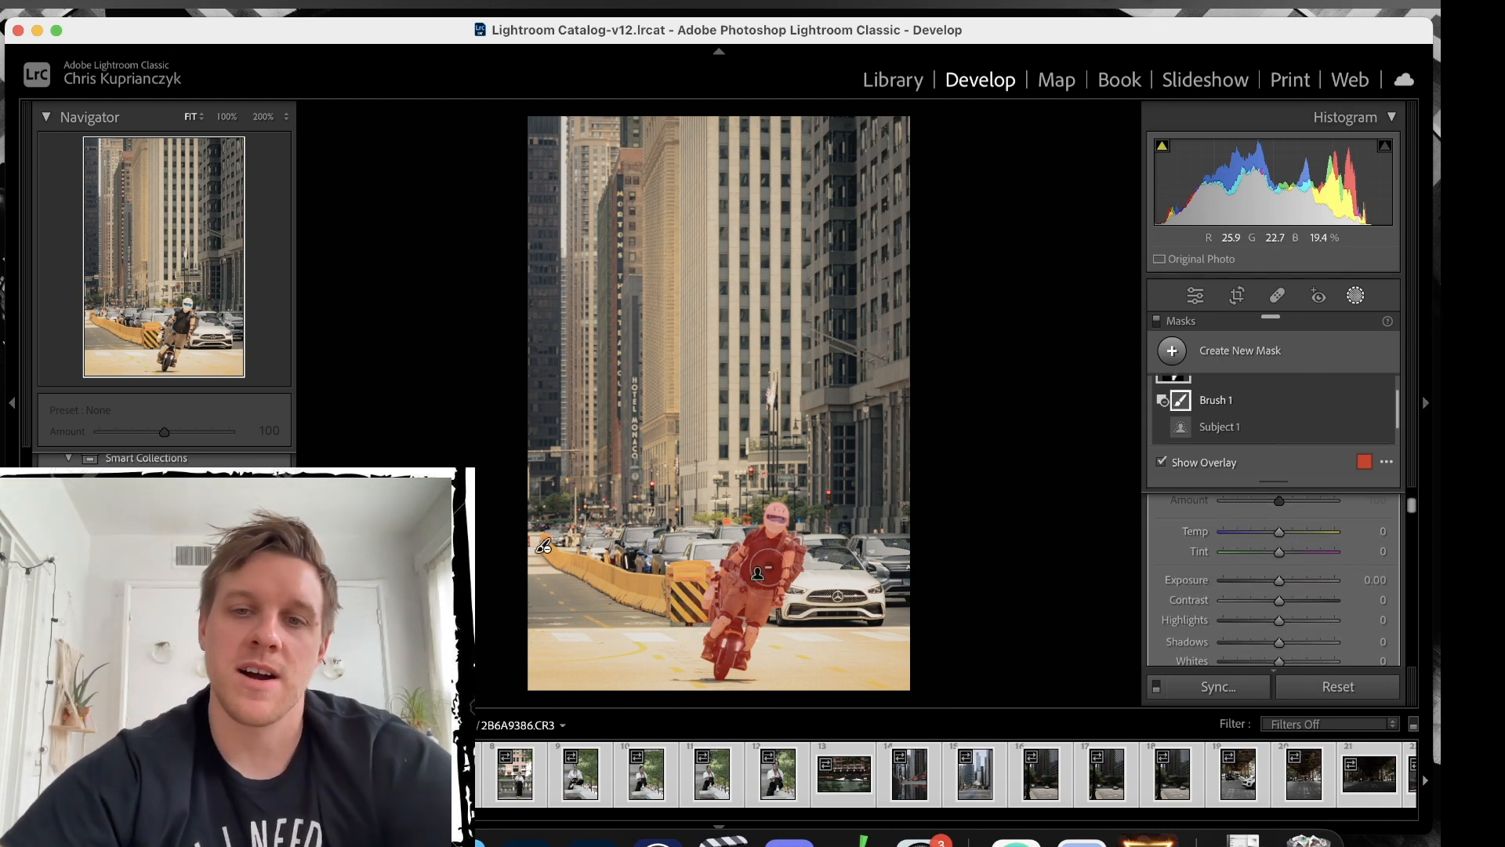
{"action": "scroll", "coordinate": [1279, 566], "scroll_direction": "down", "scroll_amount": 2}
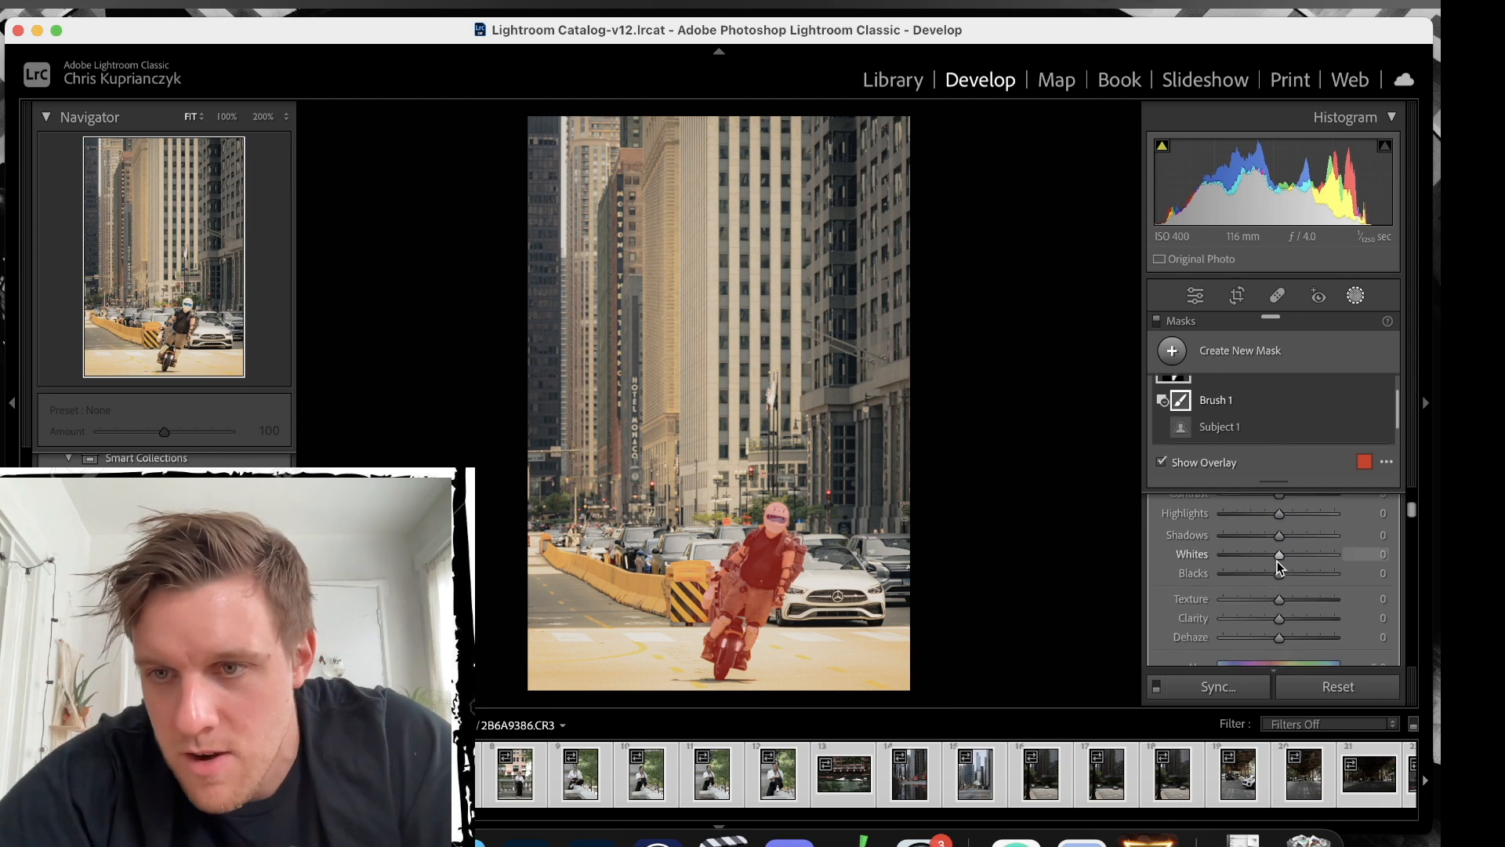
{"action": "scroll", "coordinate": [1279, 566], "scroll_direction": "down", "scroll_amount": 1}
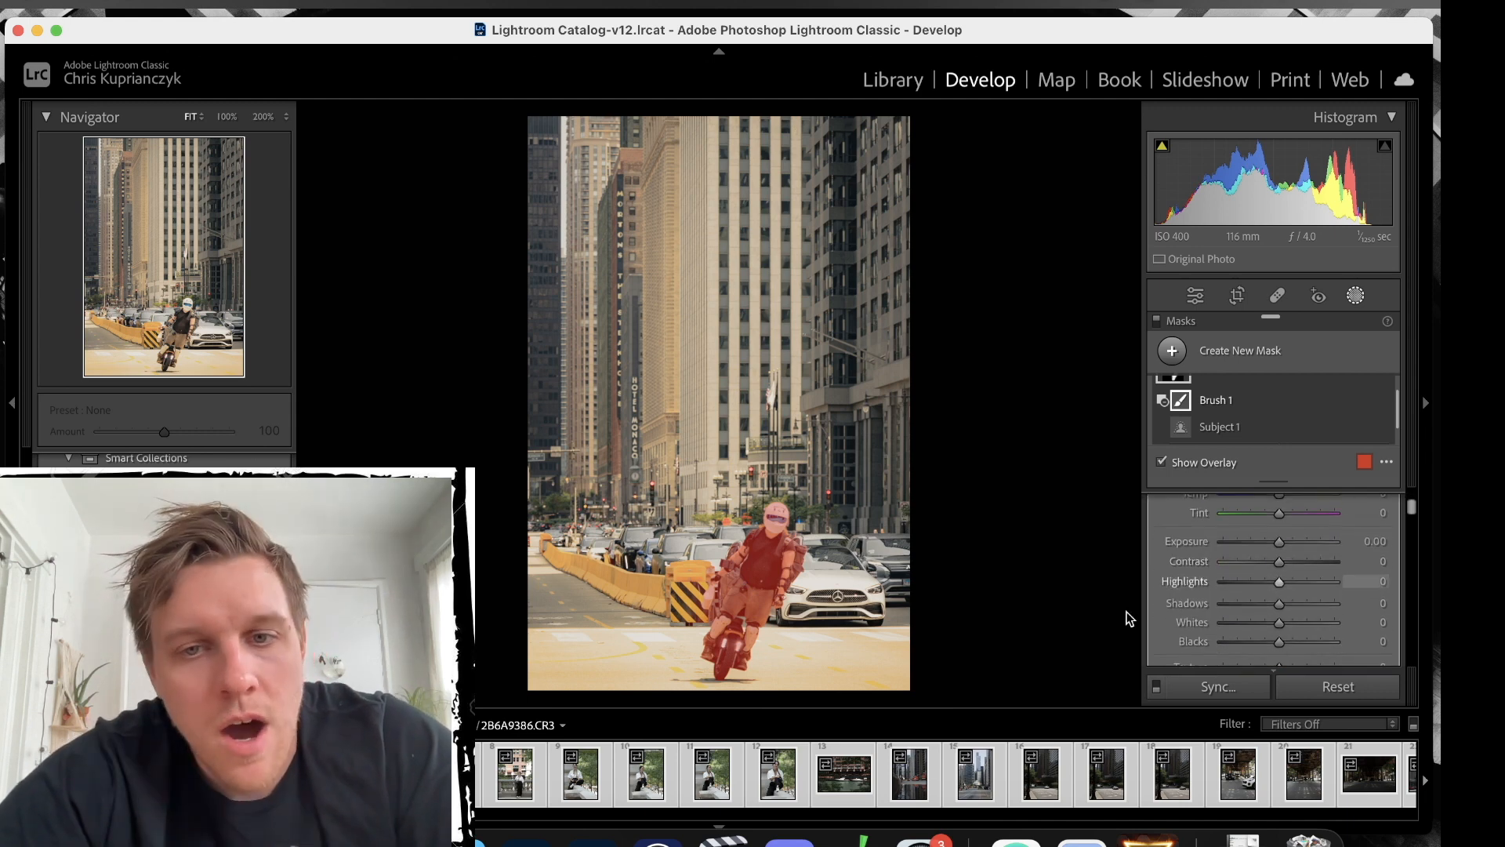
{"action": "key", "text": "o"}
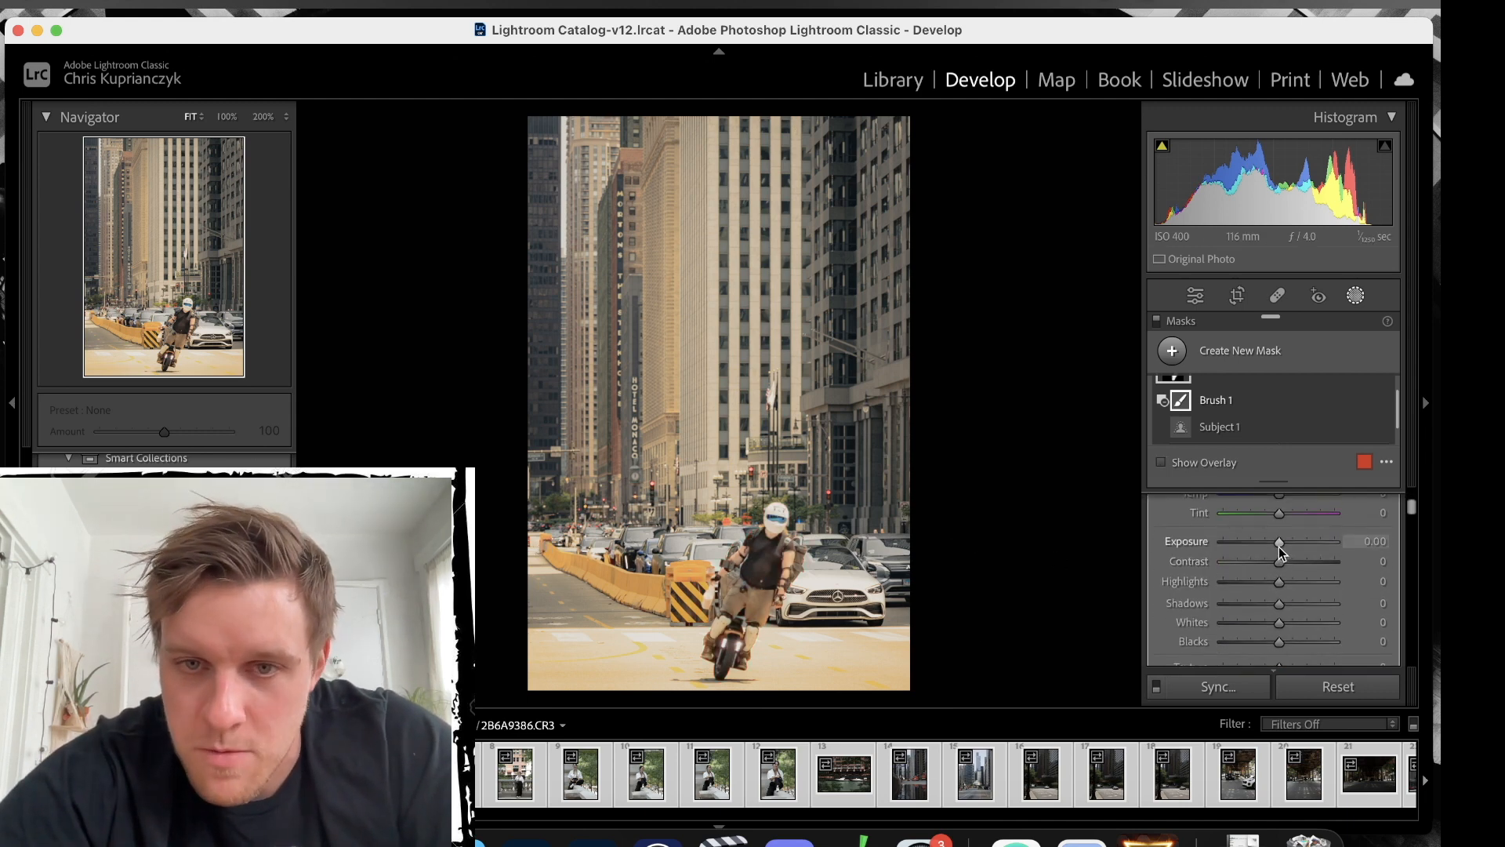
{"action": "mouse_move", "coordinate": [1279, 547]}
{"action": "left_mouse_down"}
{"action": "mouse_move", "coordinate": [1363, 547]}
{"action": "mouse_move", "coordinate": [1206, 572]}
{"action": "mouse_move", "coordinate": [1278, 568]}
{"action": "left_mouse_up"}
{"action": "double_click", "coordinate": [1277, 547]}
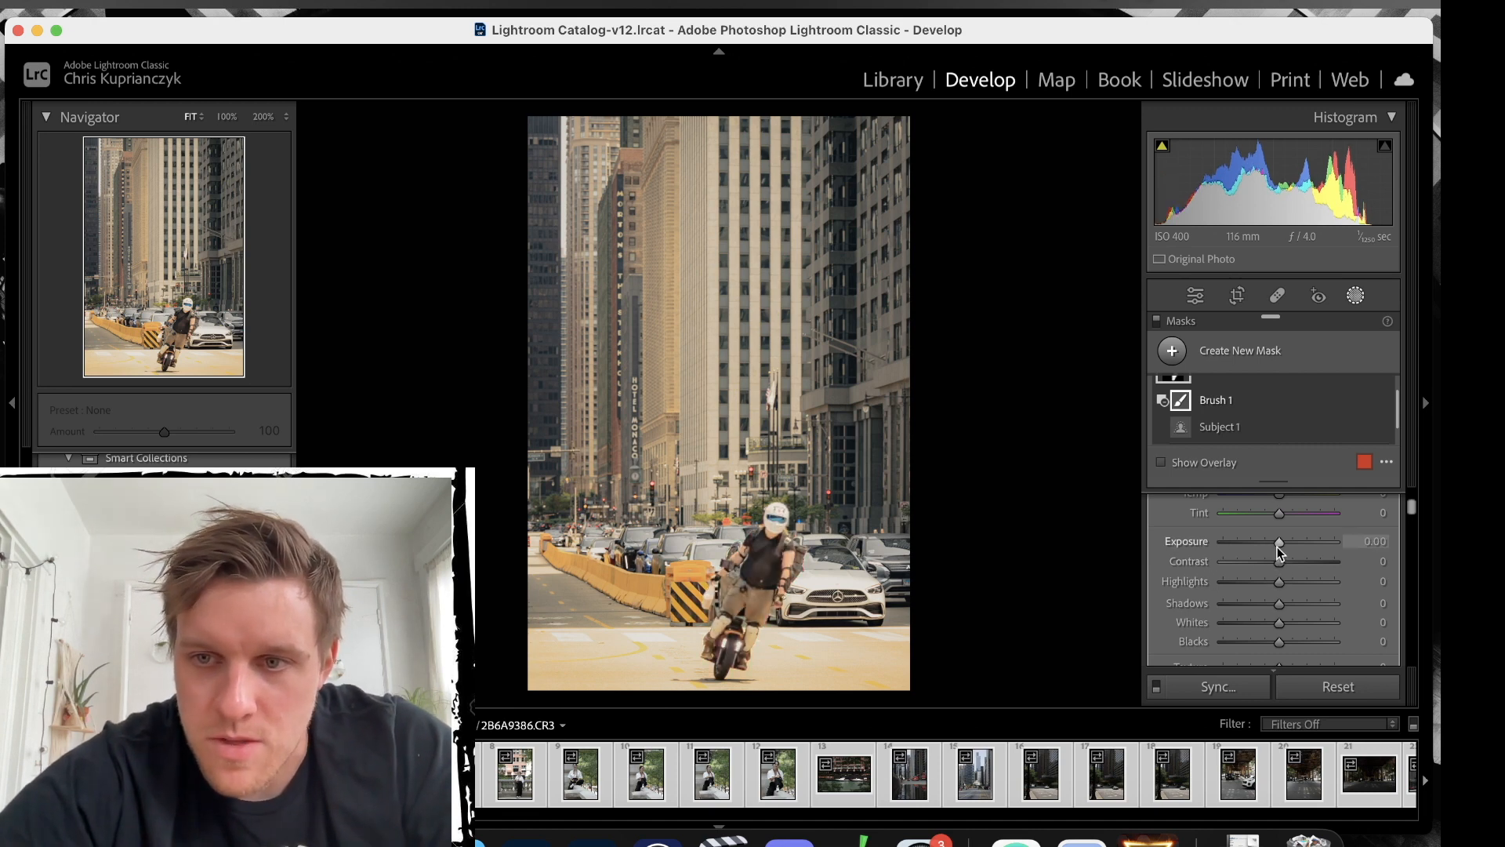
{"action": "scroll", "coordinate": [1276, 613], "scroll_direction": "down", "scroll_amount": 3}
{"action": "left_click_drag", "start_coordinate": [1282, 587], "coordinate": [1268, 595]}
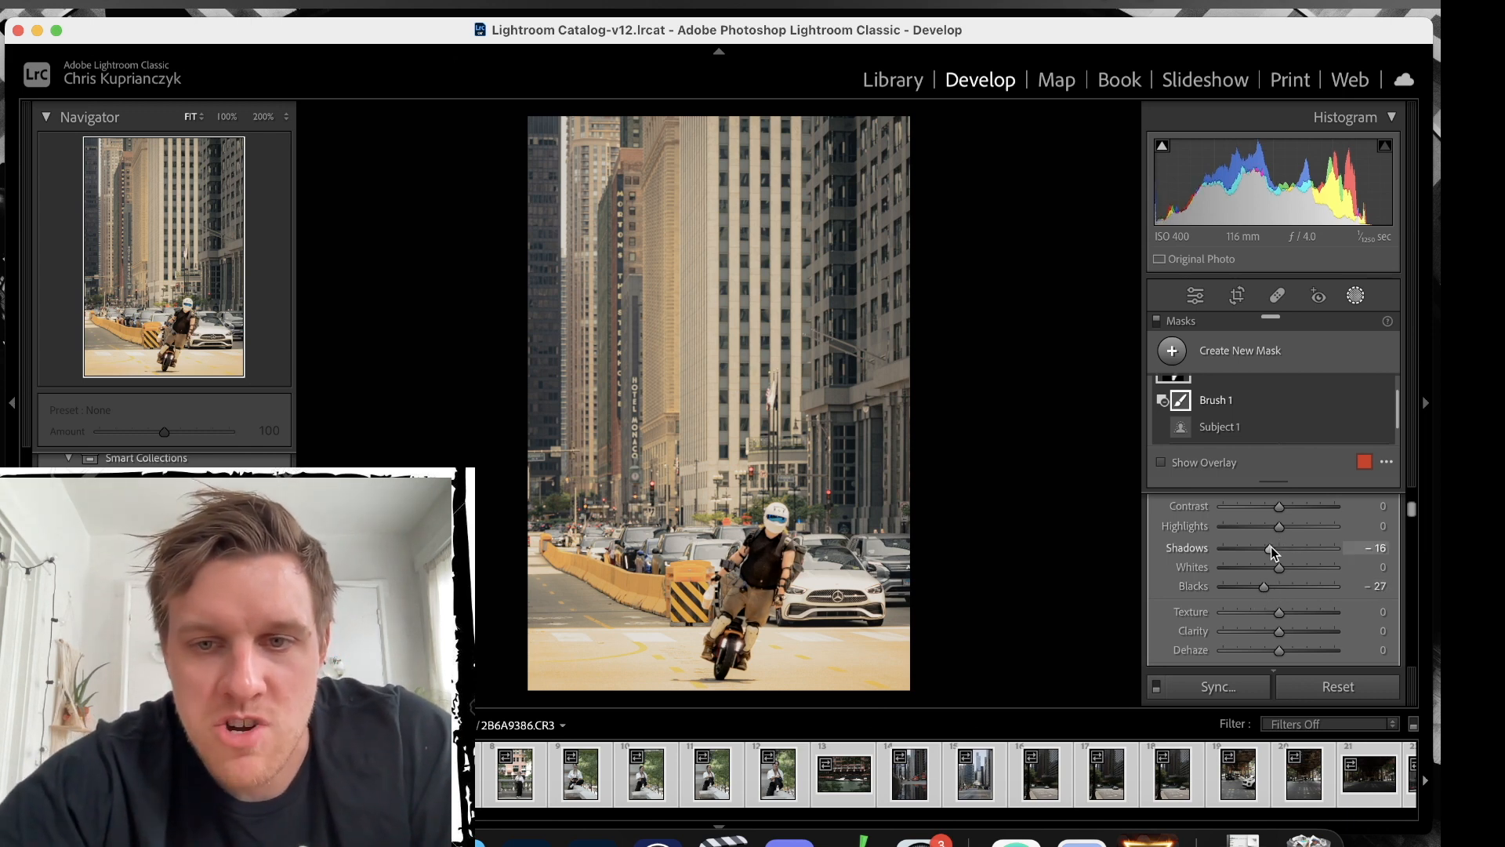
{"action": "mouse_move", "coordinate": [1279, 566]}
{"action": "left_mouse_down"}
{"action": "mouse_move", "coordinate": [1314, 568]}
{"action": "mouse_move", "coordinate": [1287, 573]}
{"action": "left_mouse_up"}
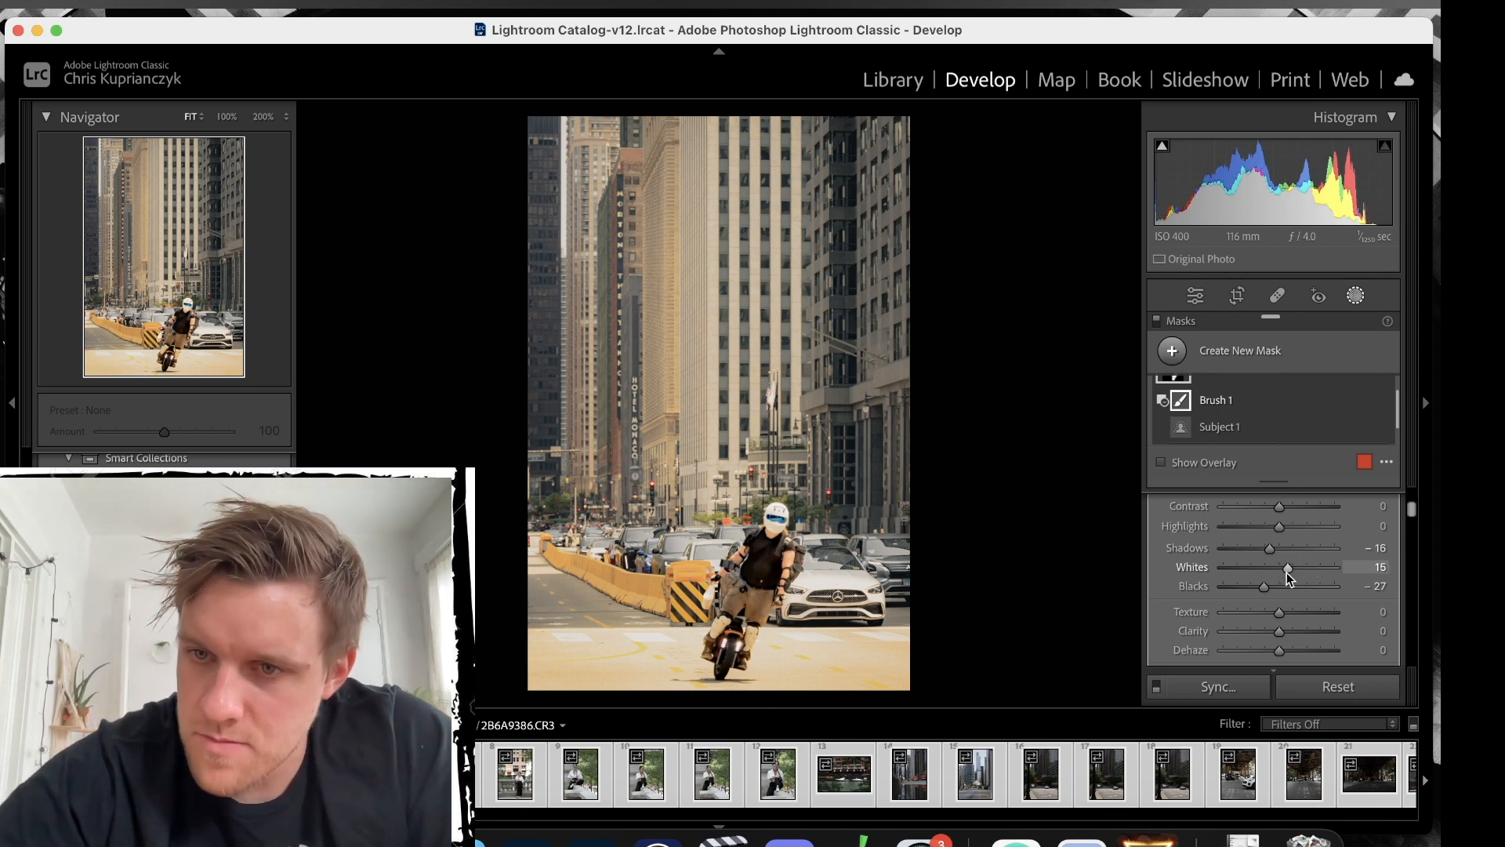
Add a linear gradient mask rising over the foreground pavement, hide its overlay and set its Exposure to -0.84.
{"action": "left_click", "coordinate": [1228, 350]}
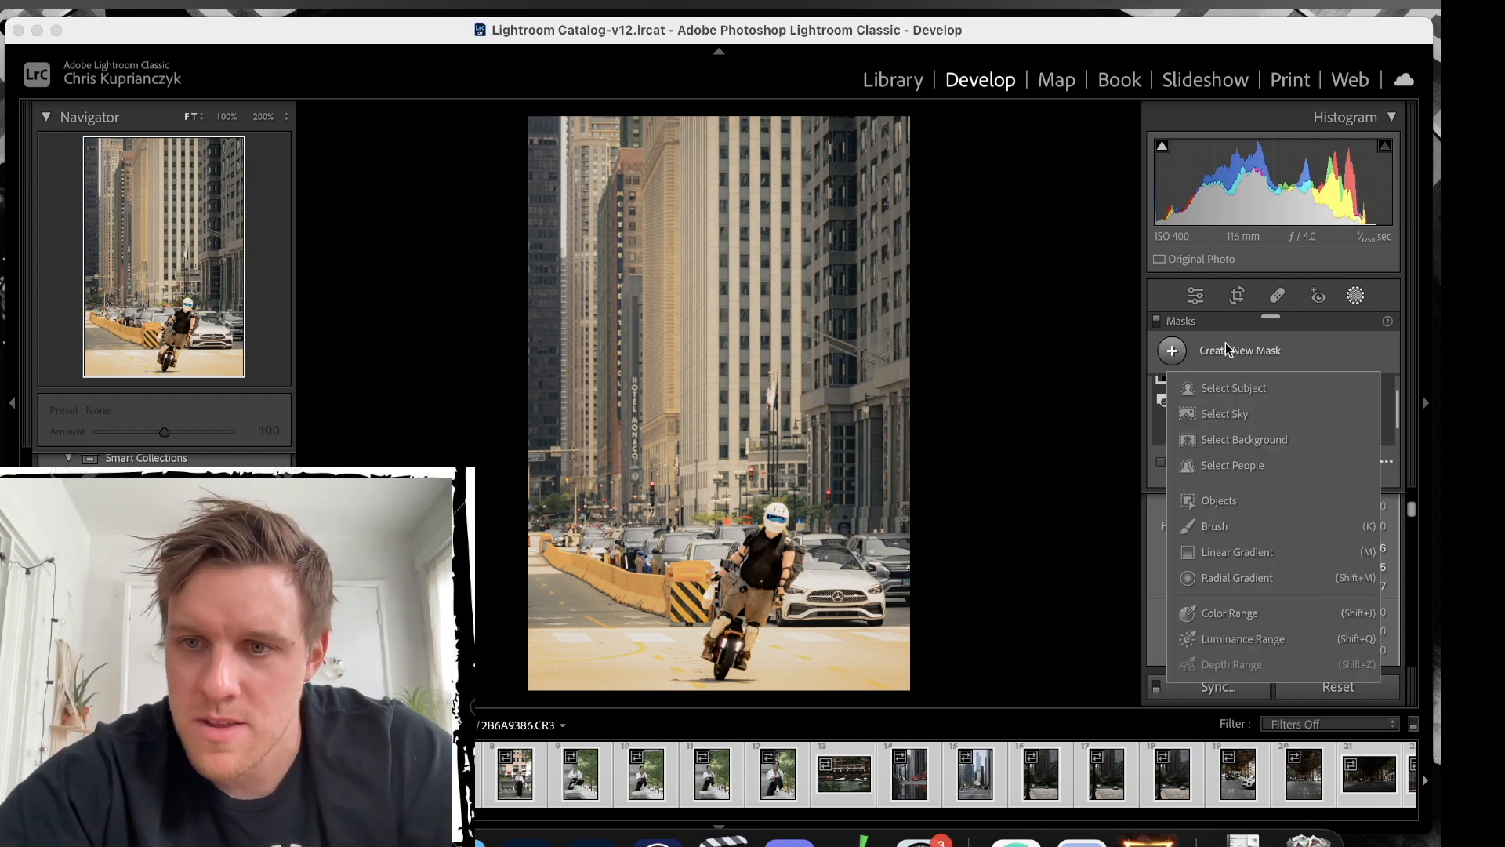
{"action": "left_click", "coordinate": [1223, 552]}
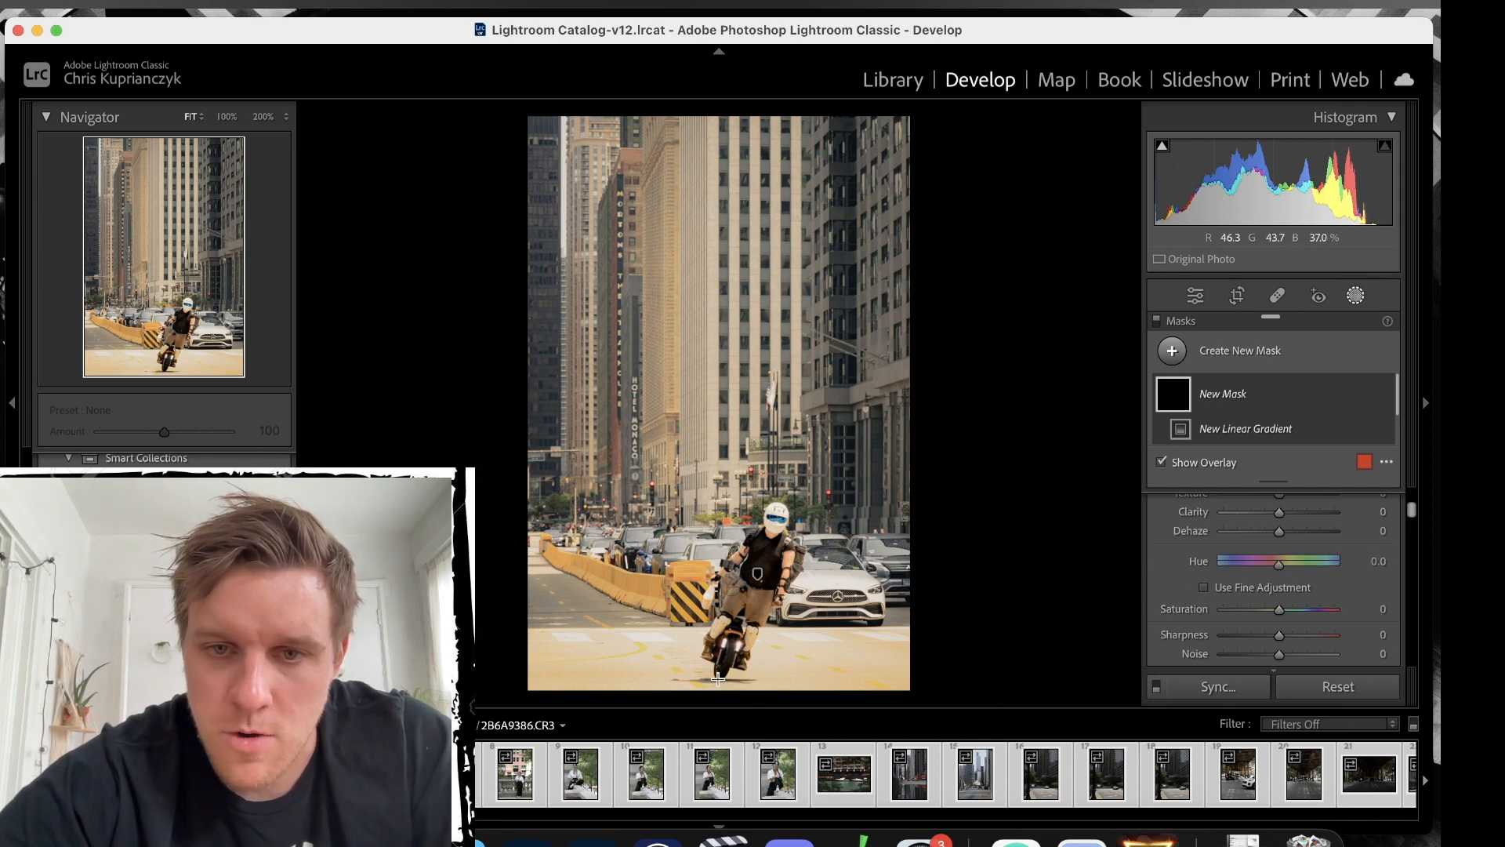
{"action": "left_click_drag", "start_coordinate": [719, 674], "coordinate": [744, 631]}
{"action": "scroll", "coordinate": [1314, 607], "scroll_direction": "up", "scroll_amount": 5}
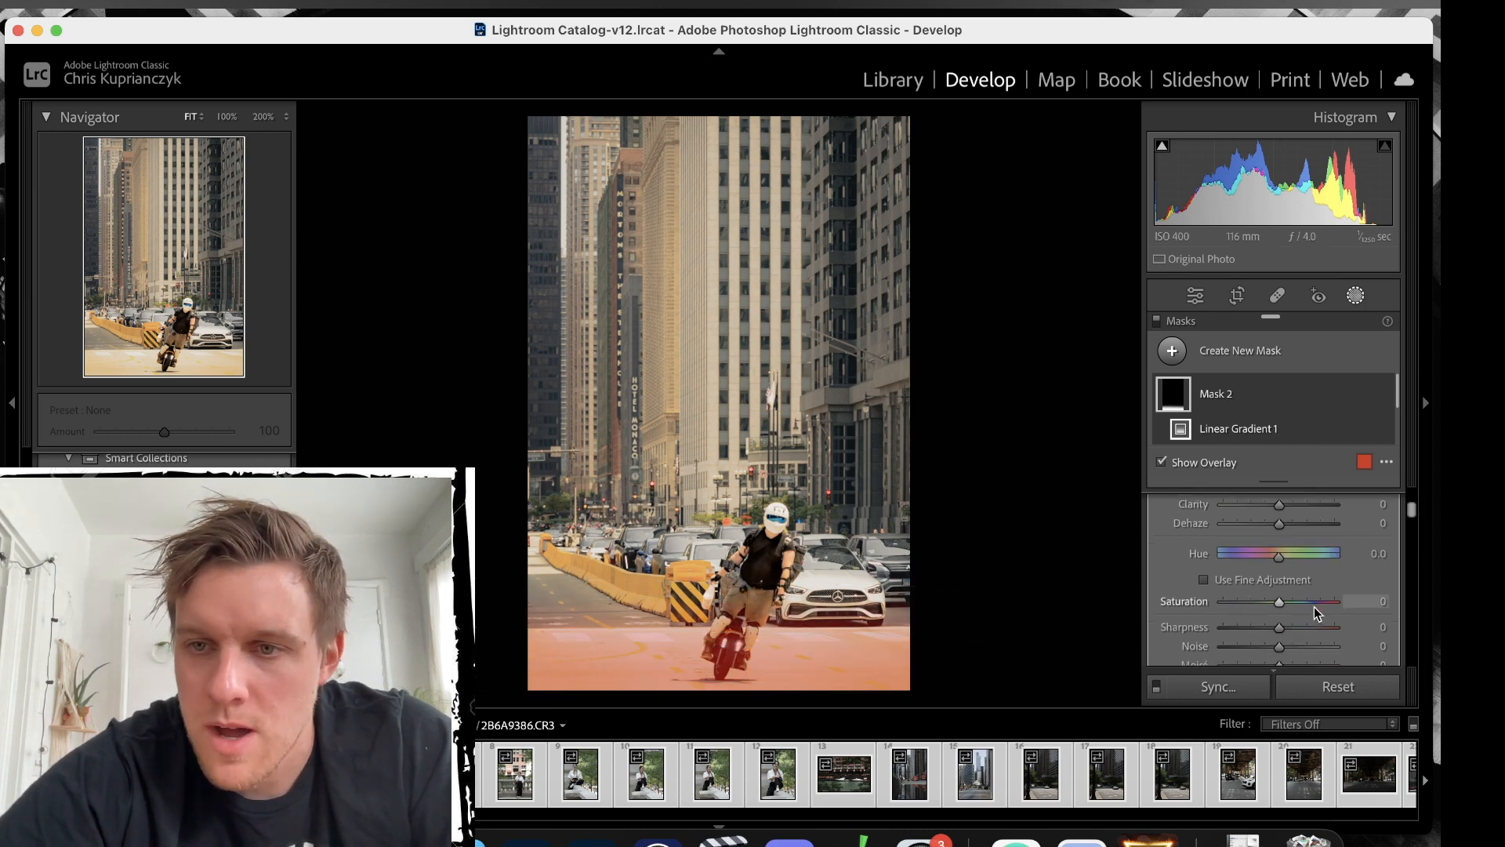
{"action": "key", "text": "o"}
{"action": "left_click_drag", "start_coordinate": [1278, 552], "coordinate": [1267, 552]}
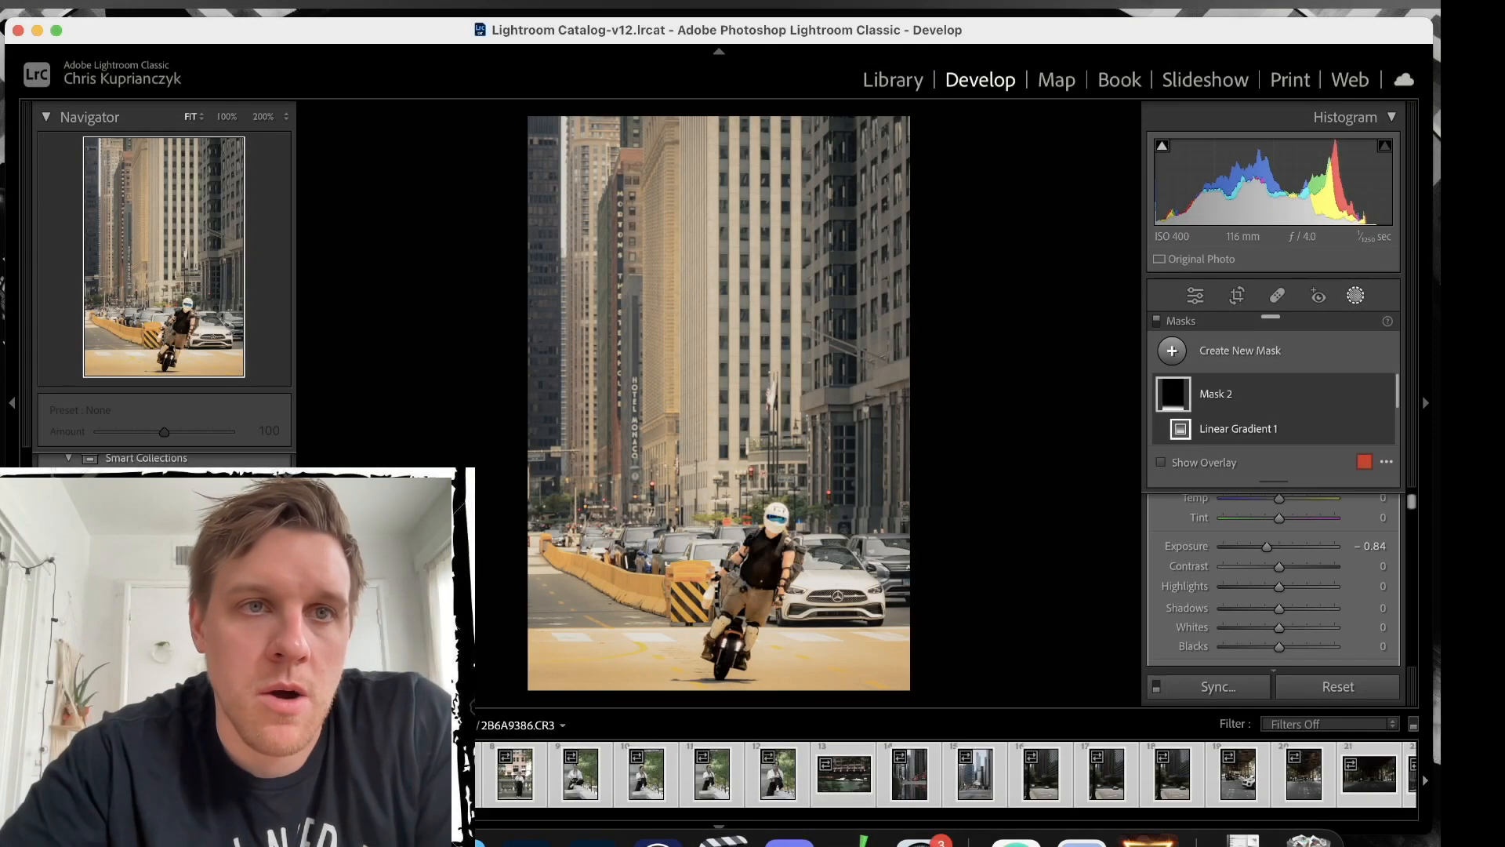
Open the export settings for the selected photos and check the Edited folder on the Desktop in Finder.
{"action": "left_click", "coordinate": [185, 2]}
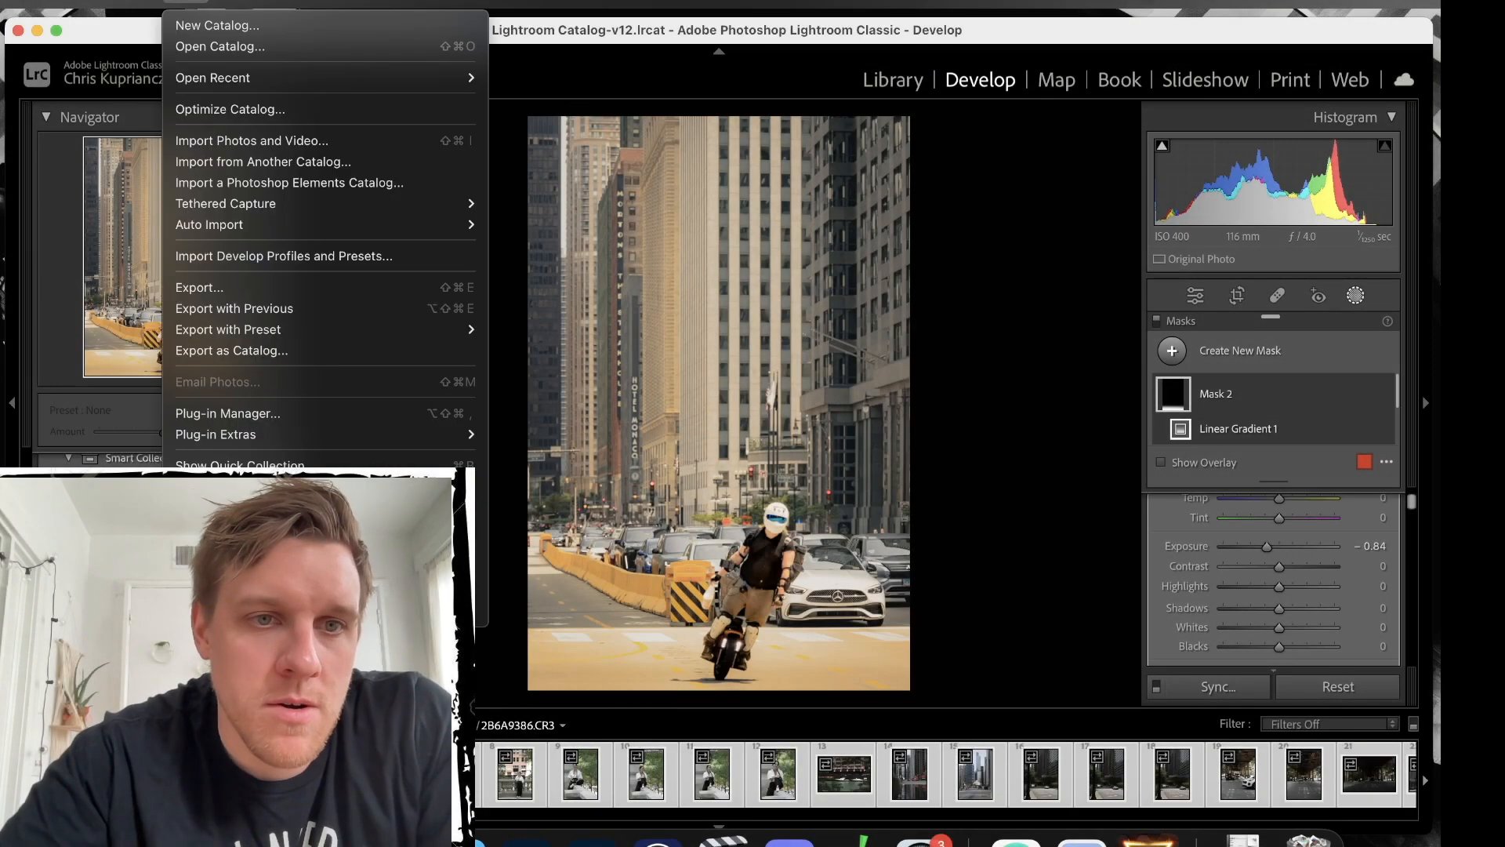
{"action": "left_click", "coordinate": [263, 290]}
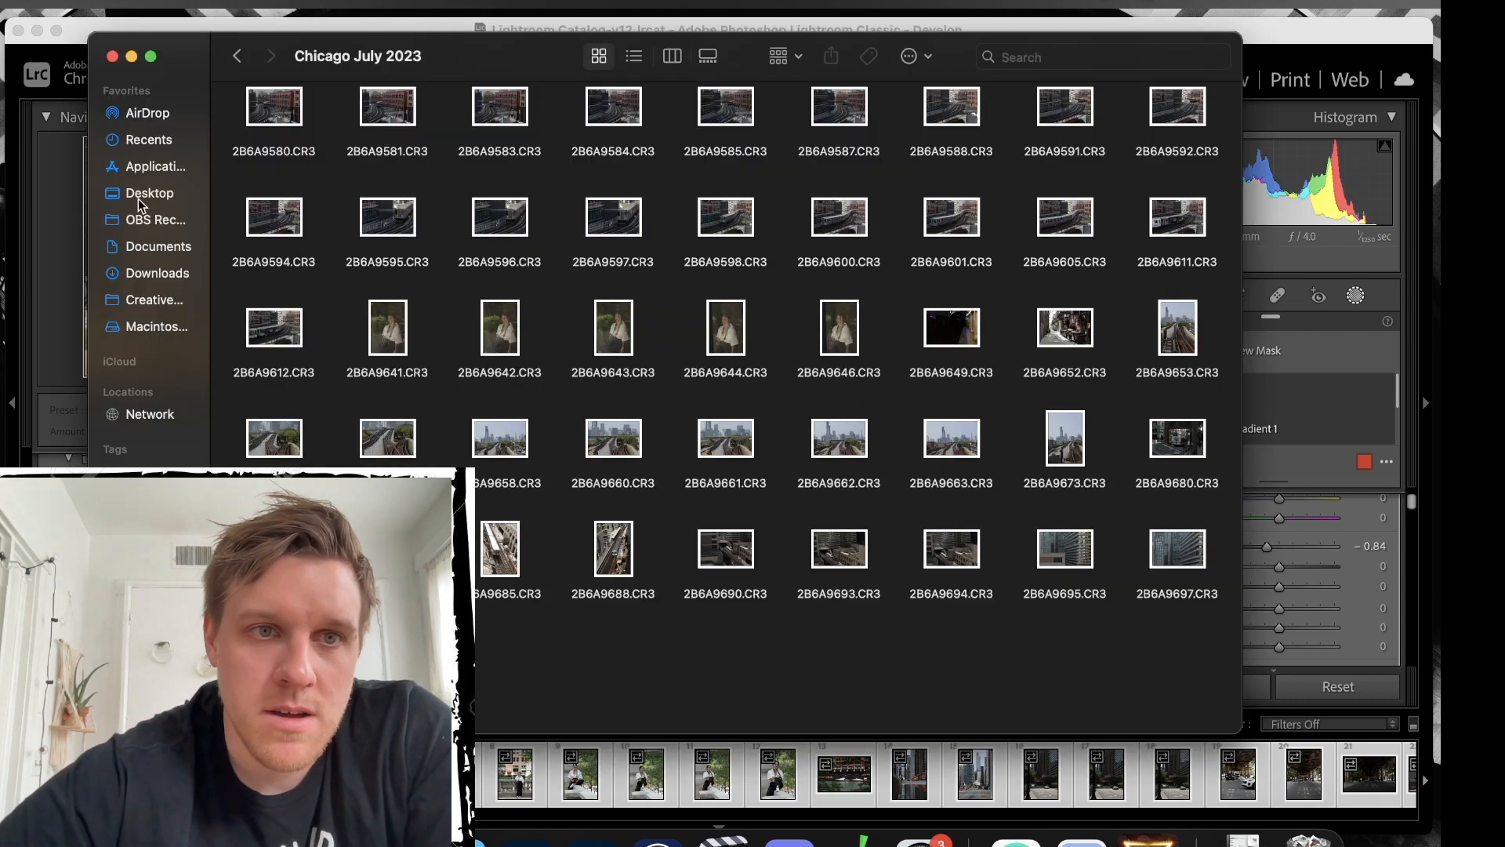
{"action": "left_click", "coordinate": [141, 193]}
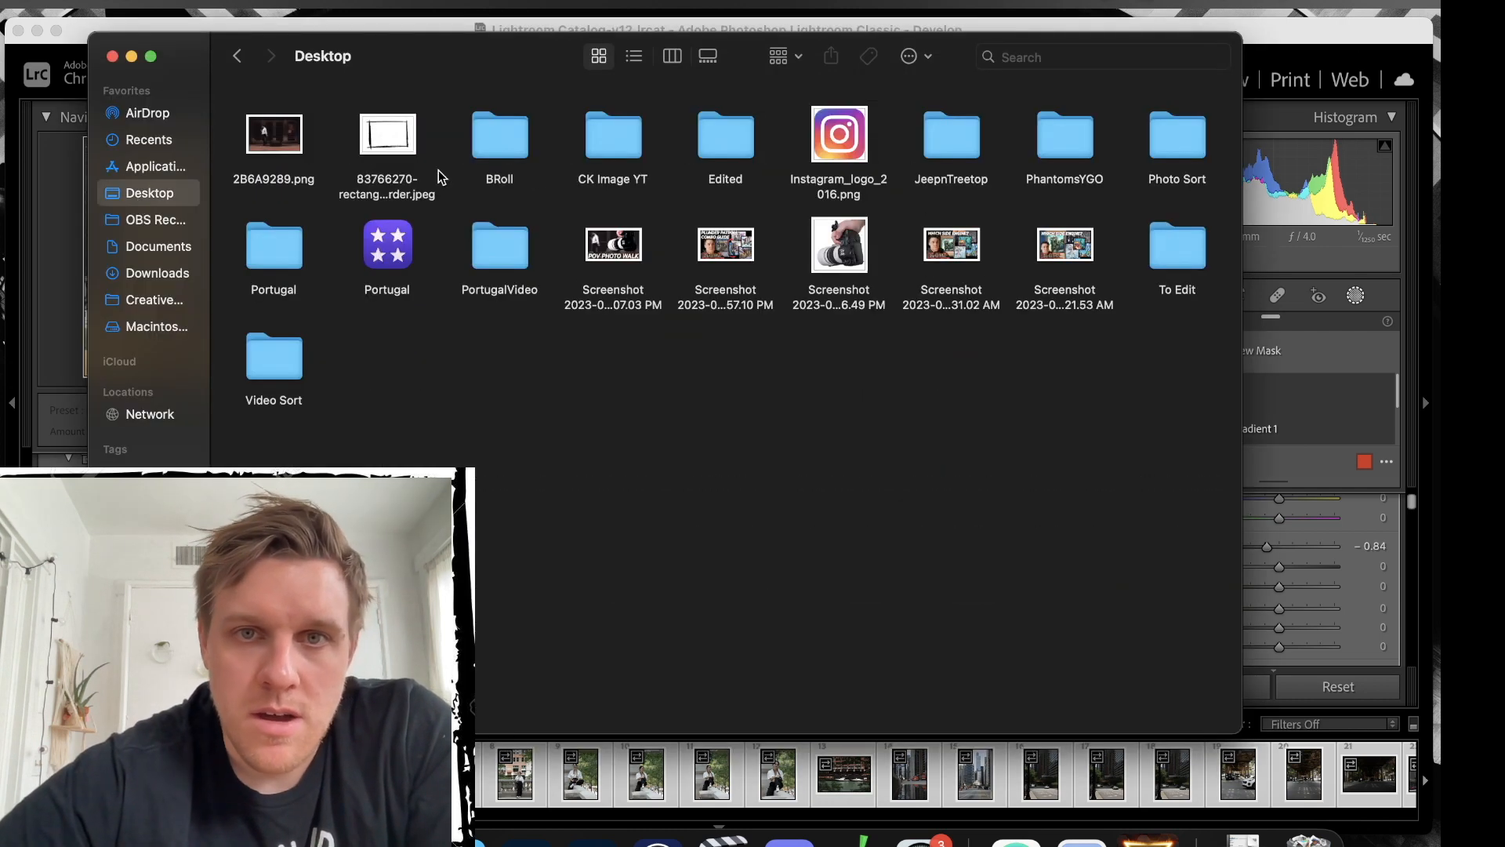
{"action": "double_click", "coordinate": [723, 149]}
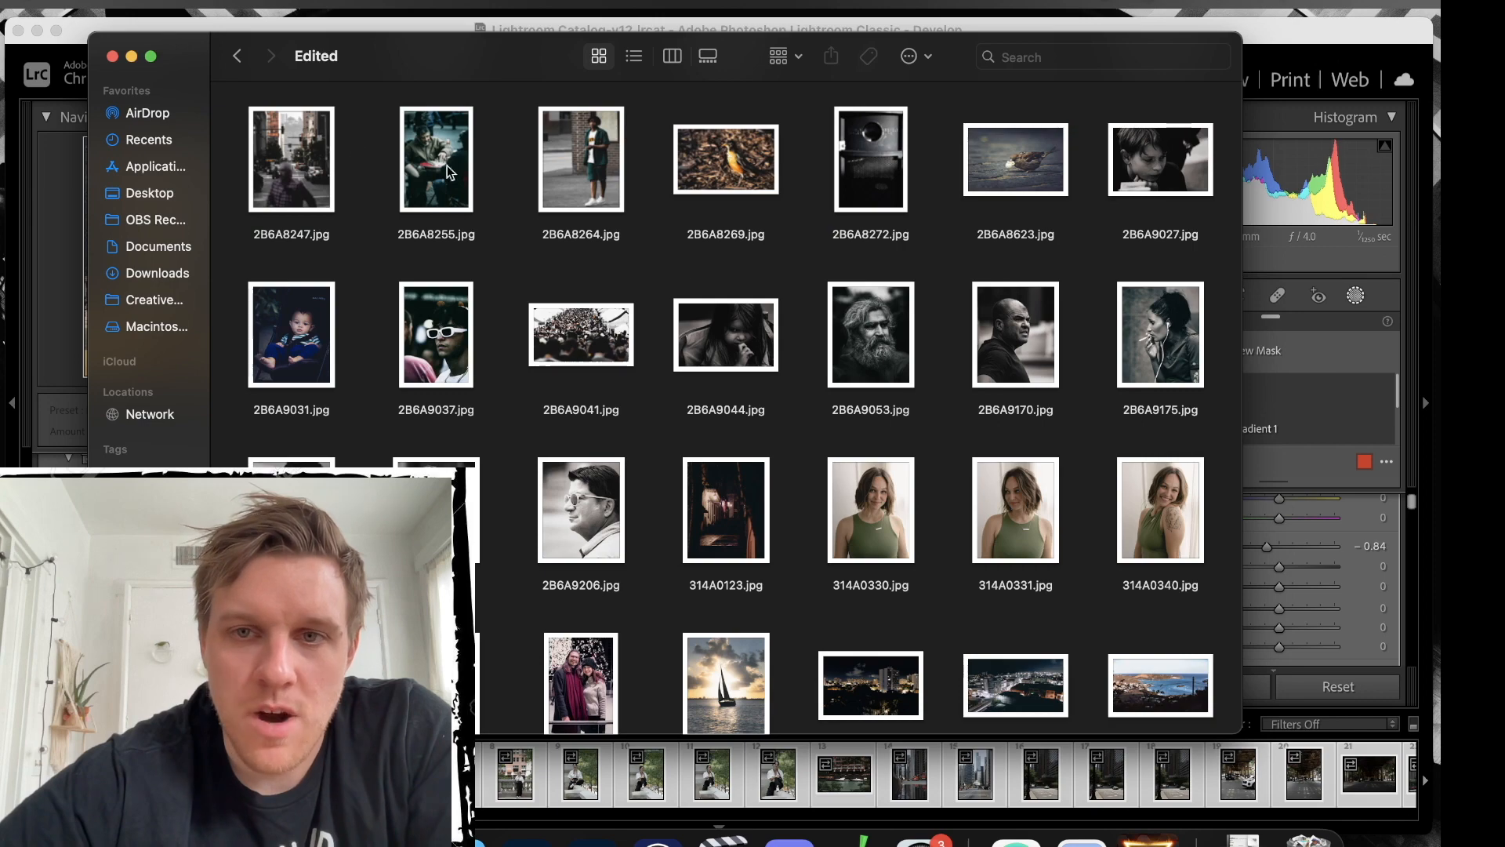
{"action": "left_click", "coordinate": [112, 57]}
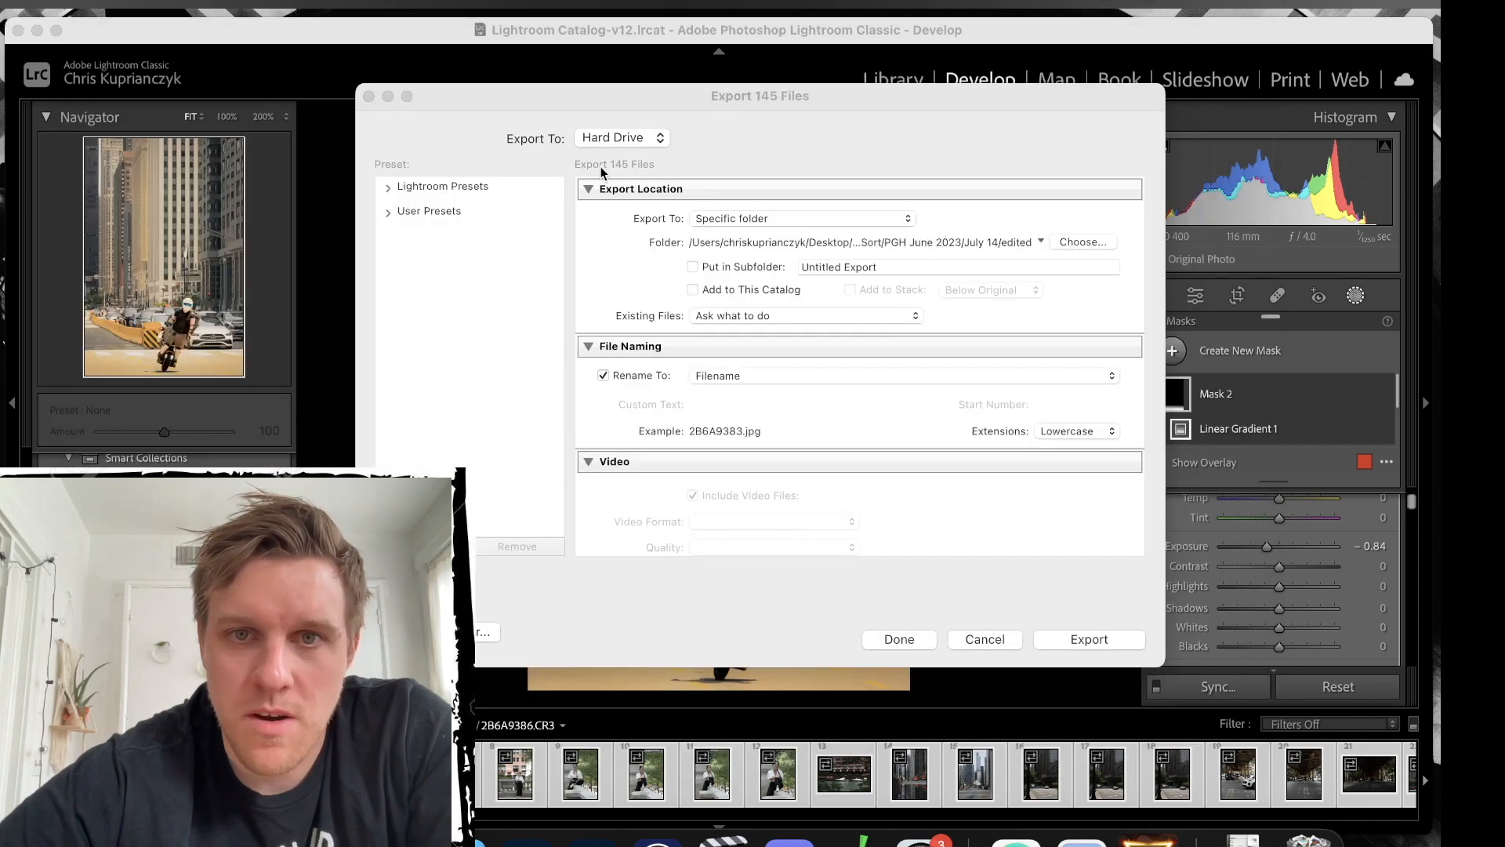
Set the export destination to a specific folder, the Edited folder on the Desktop.
{"action": "left_click", "coordinate": [739, 221]}
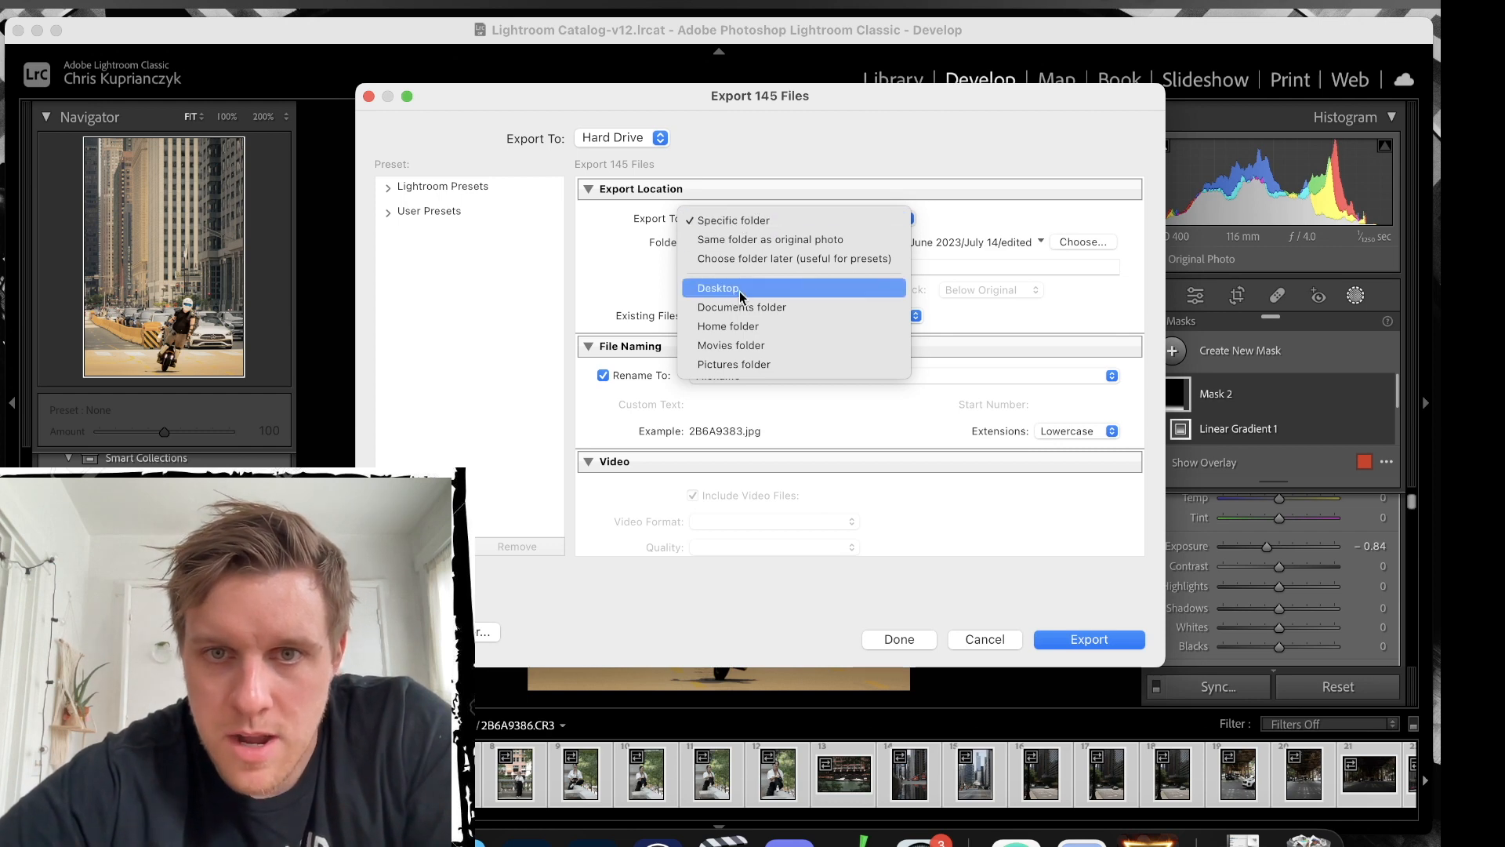
{"action": "left_click", "coordinate": [1026, 201]}
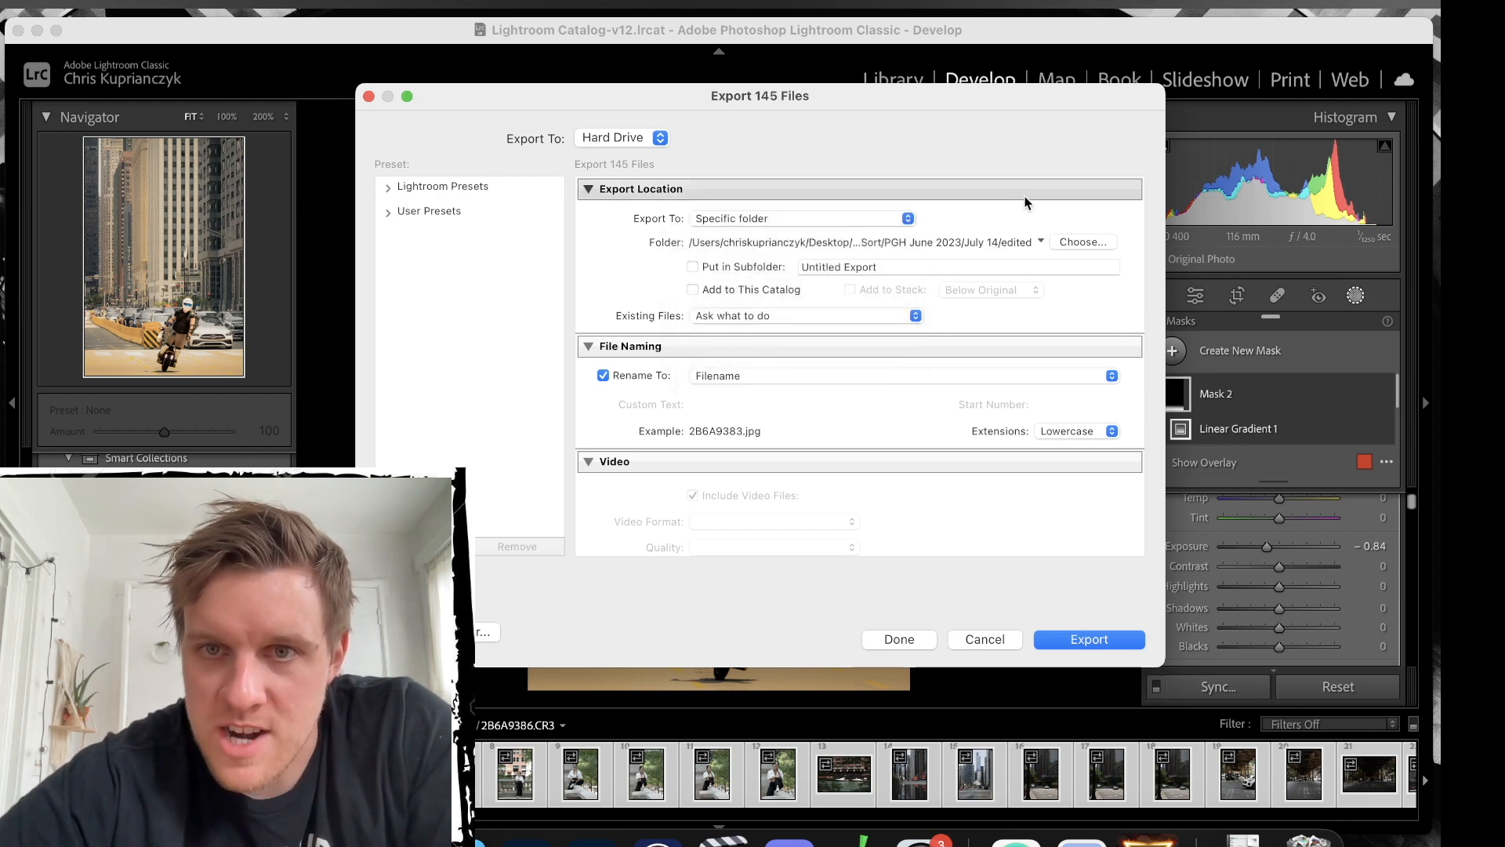
{"action": "left_click", "coordinate": [1105, 240]}
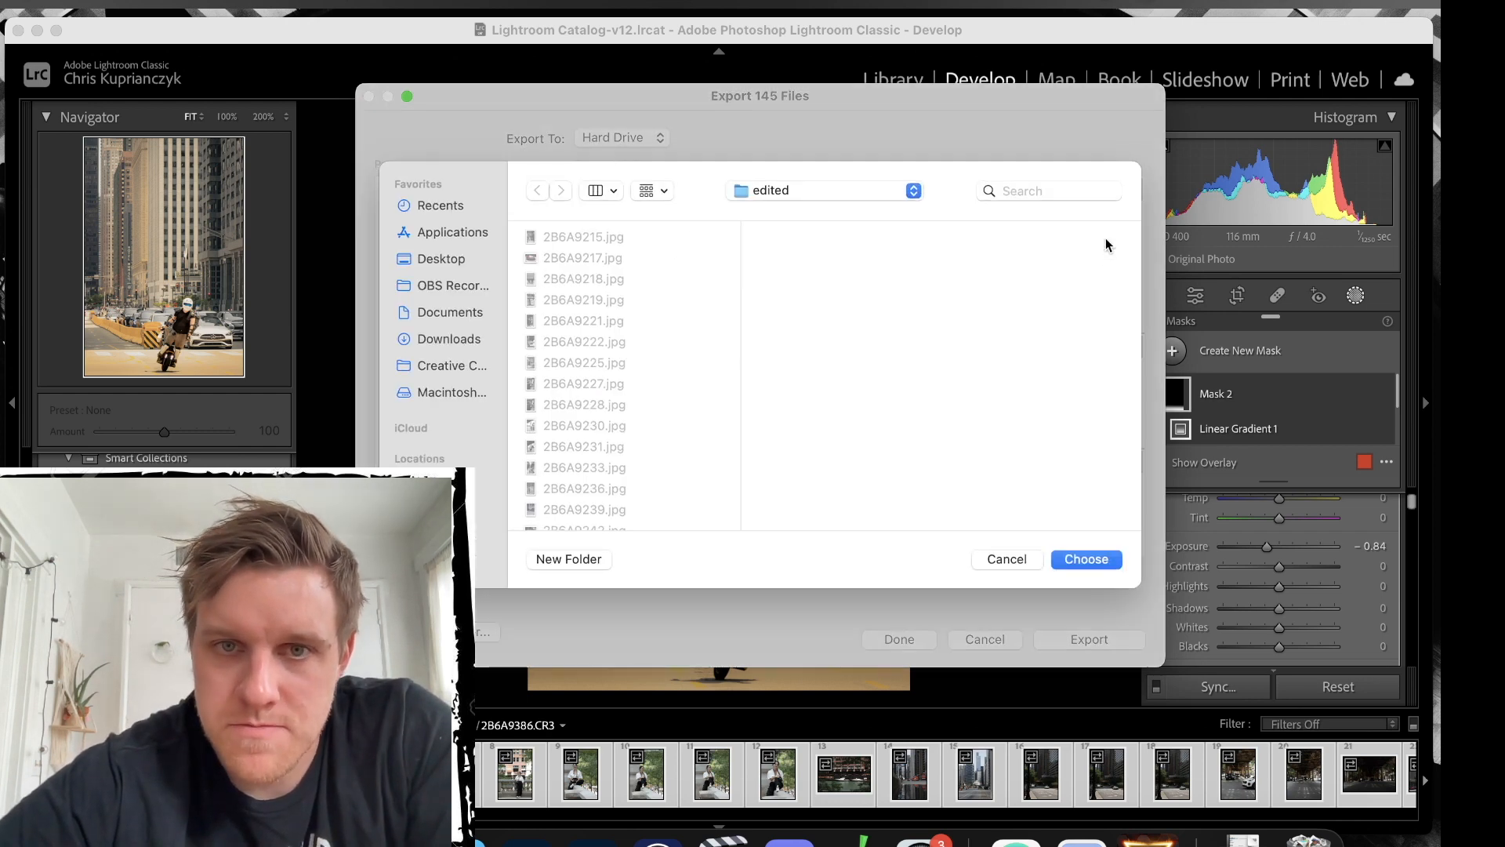
{"action": "left_click", "coordinate": [456, 265]}
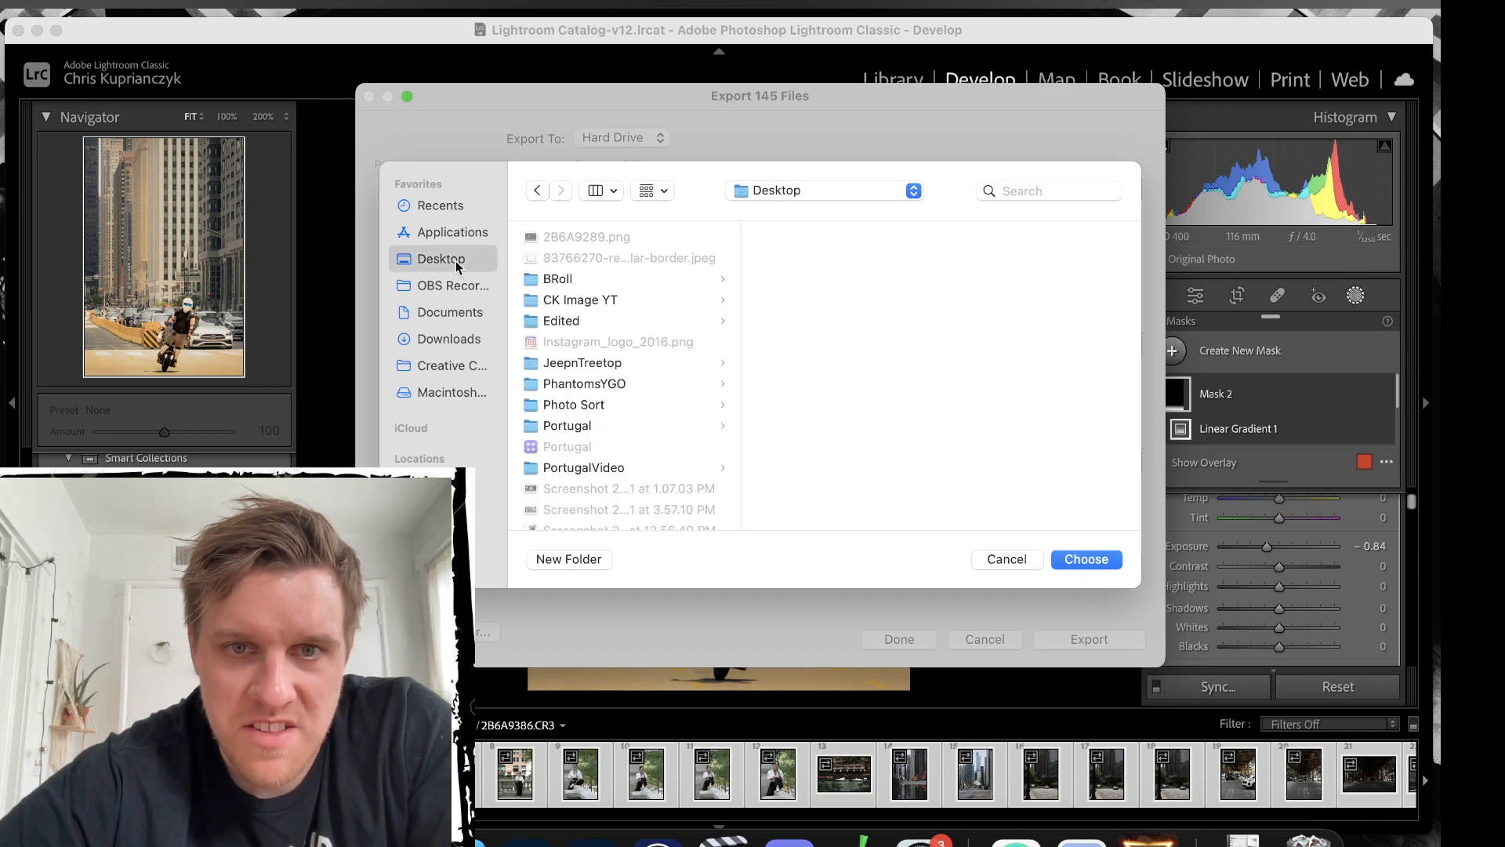
{"action": "left_click", "coordinate": [566, 319]}
{"action": "key", "text": "Return"}
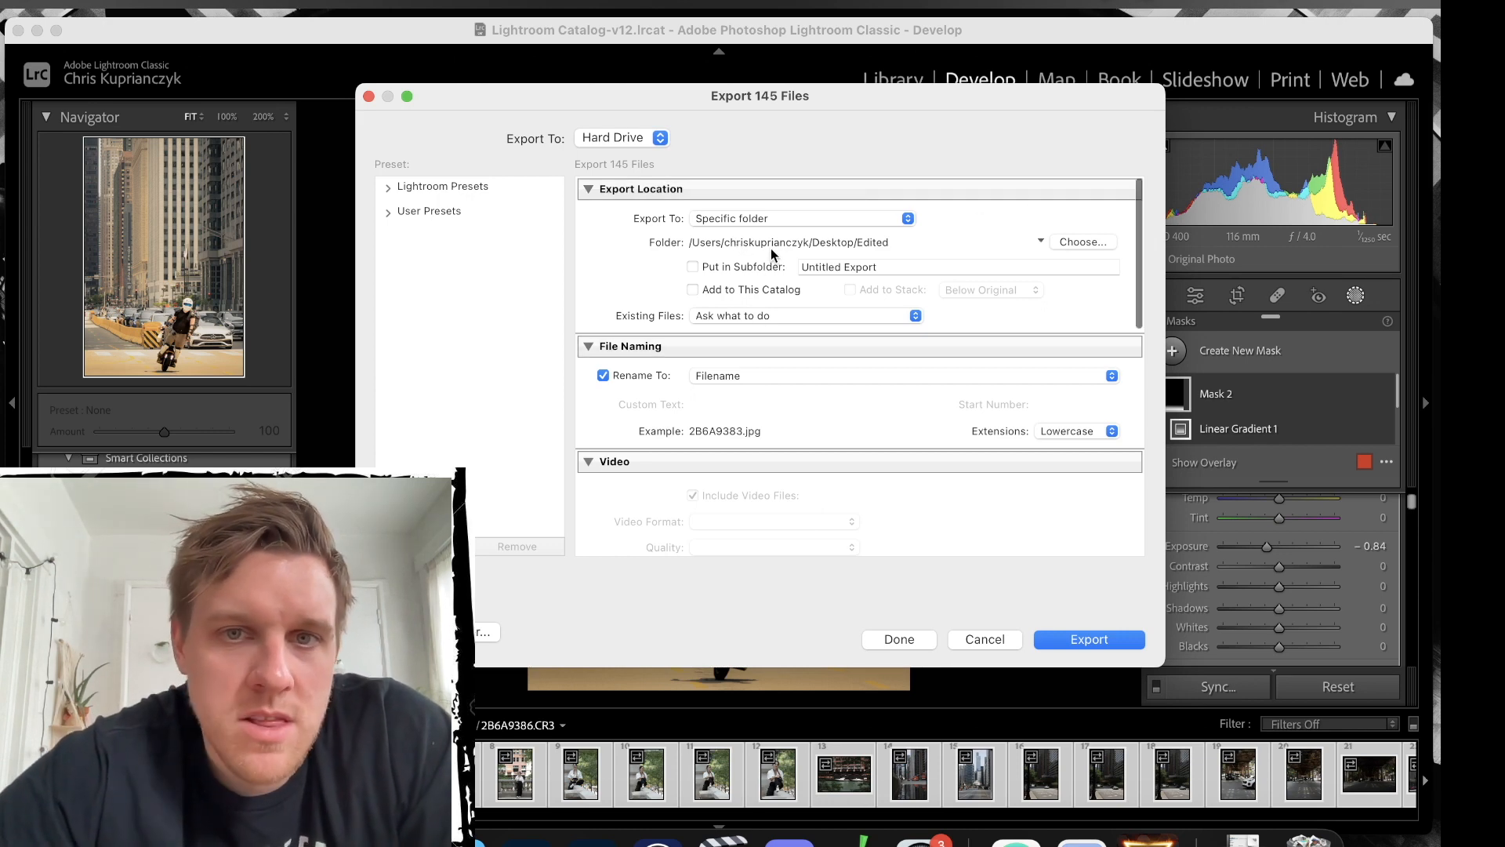
Review the export's file naming choices, image formats, quality, sizing, sharpening and metadata settings.
{"action": "scroll", "coordinate": [770, 249], "scroll_direction": "down", "scroll_amount": 3}
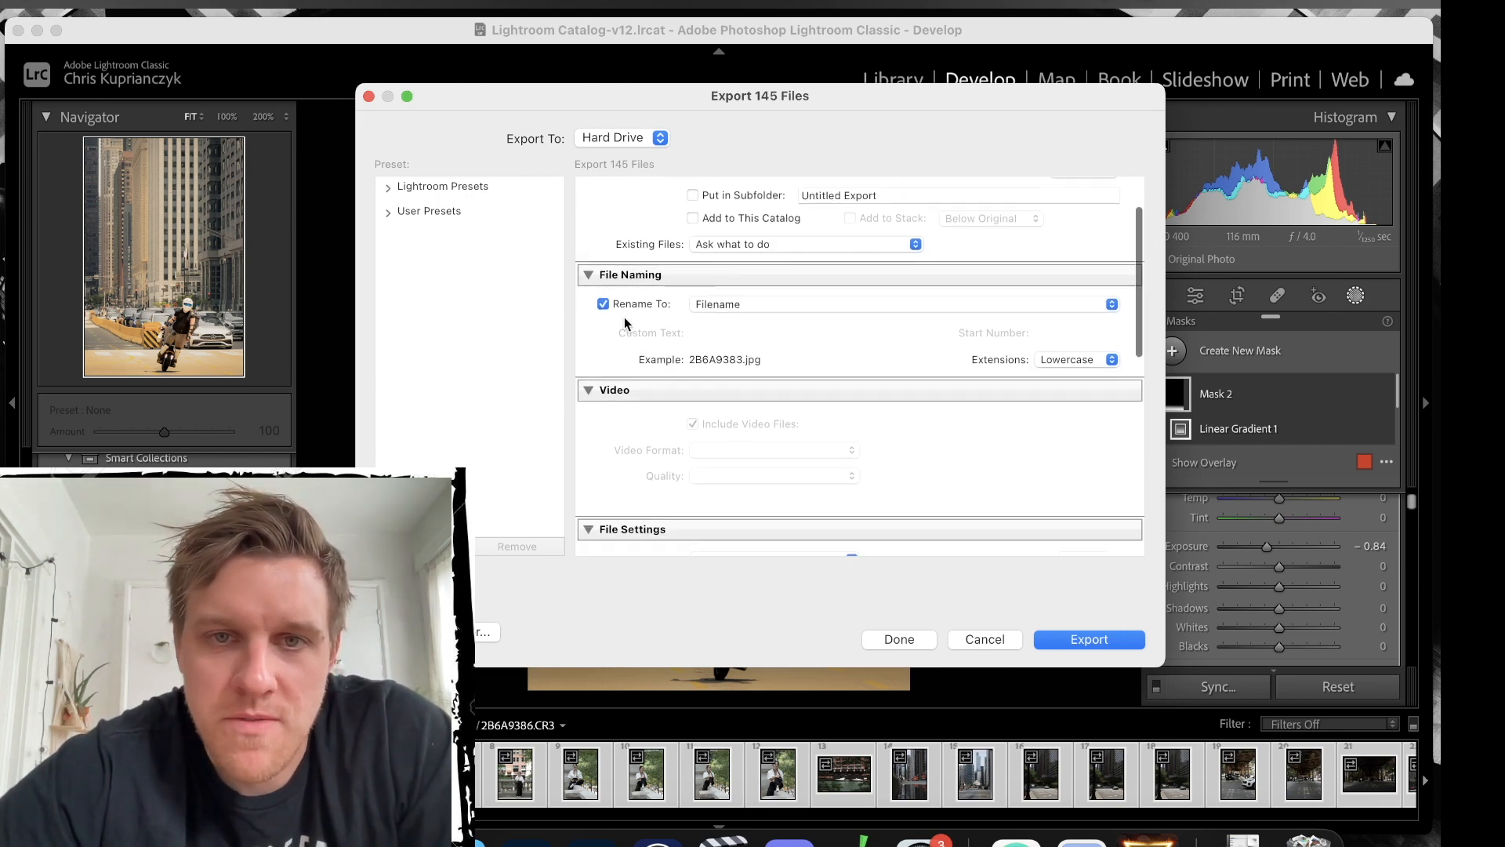
{"action": "scroll", "coordinate": [611, 317], "scroll_direction": "down", "scroll_amount": 1}
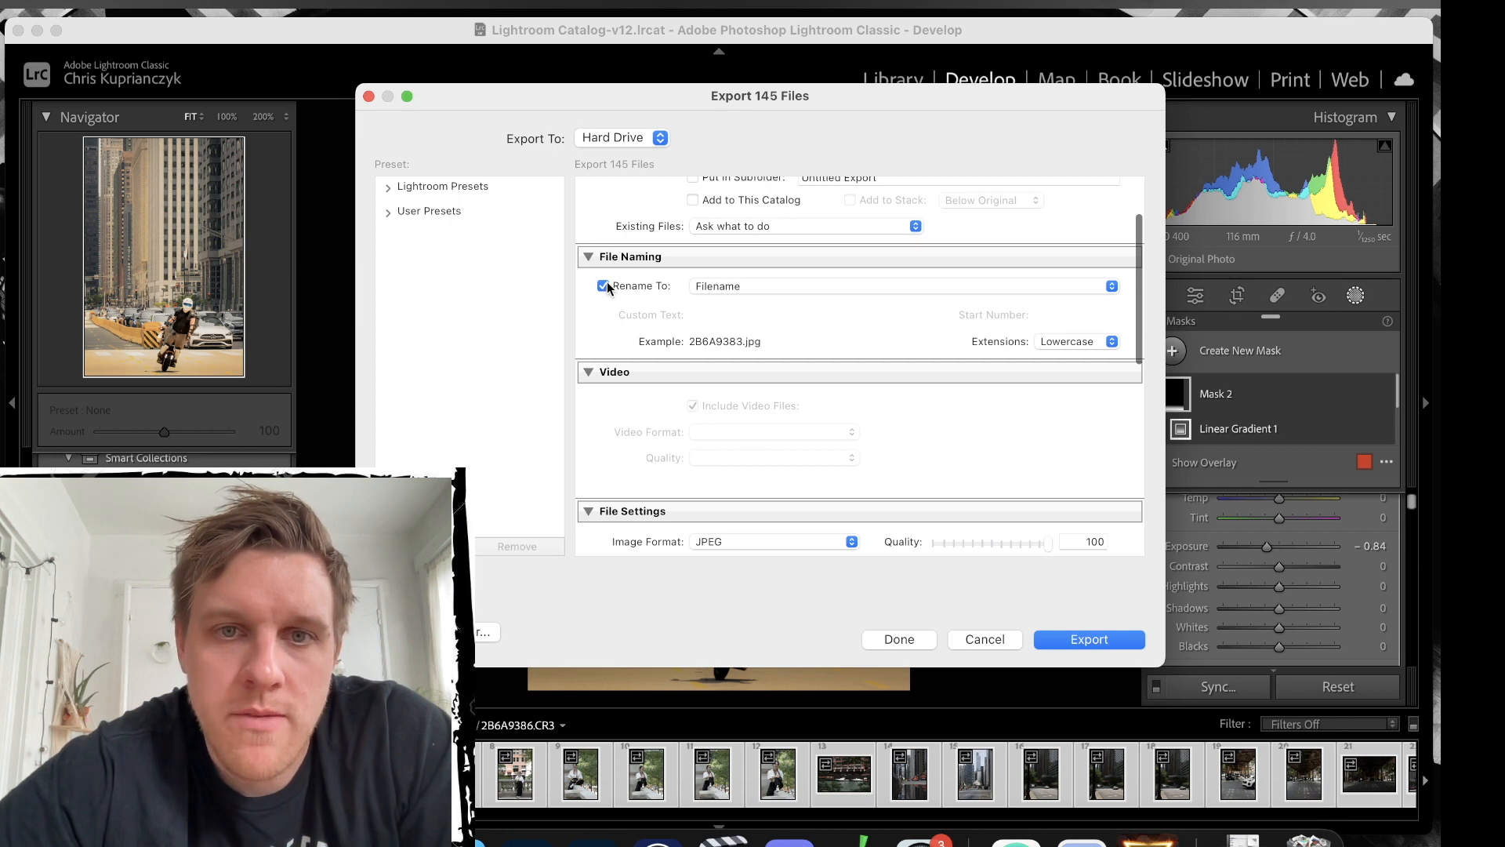
{"action": "left_click", "coordinate": [756, 288]}
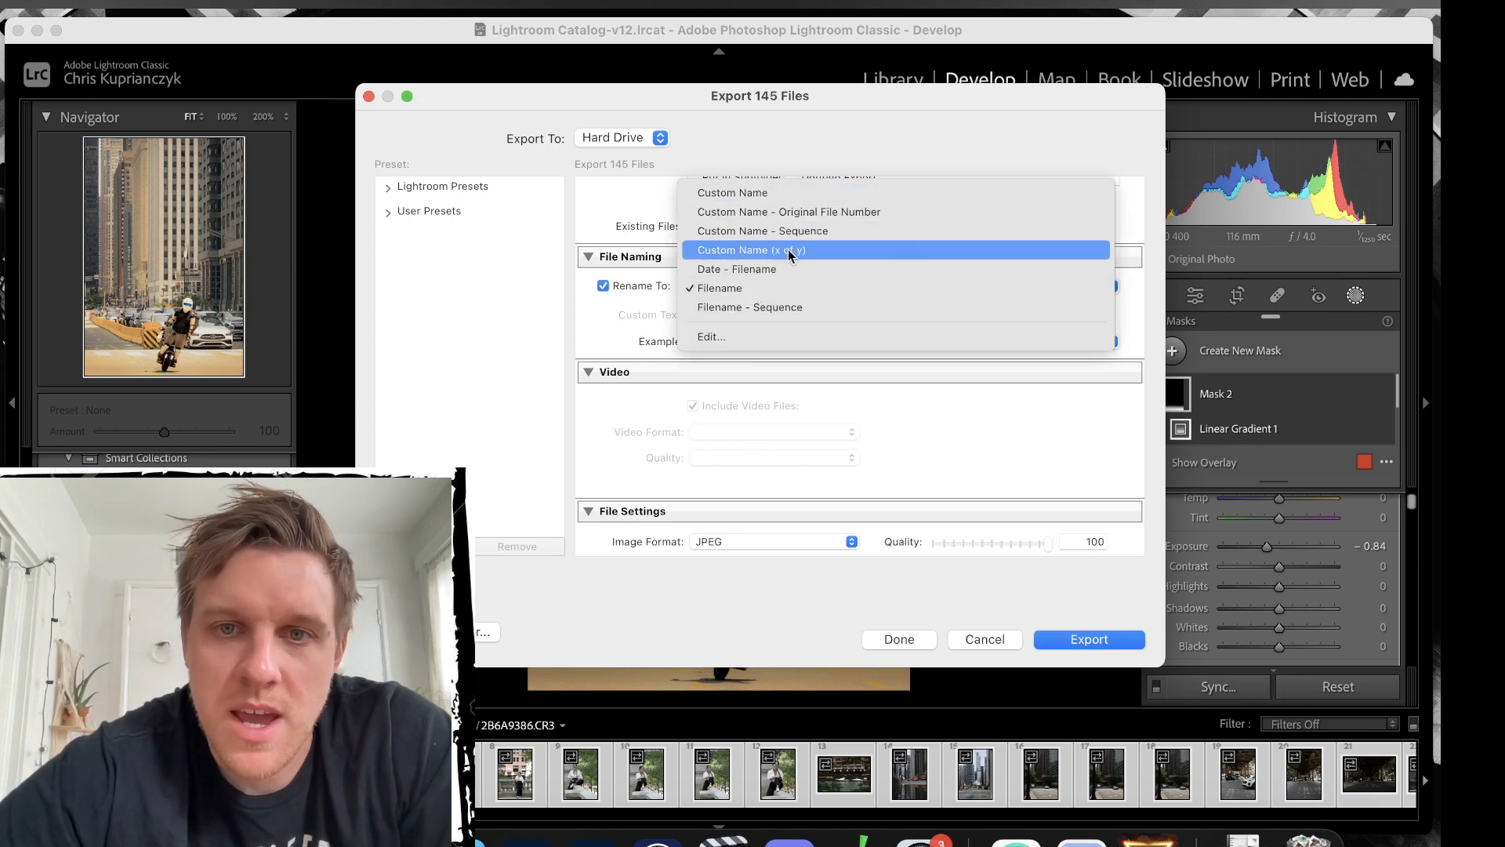
{"action": "left_click", "coordinate": [585, 326]}
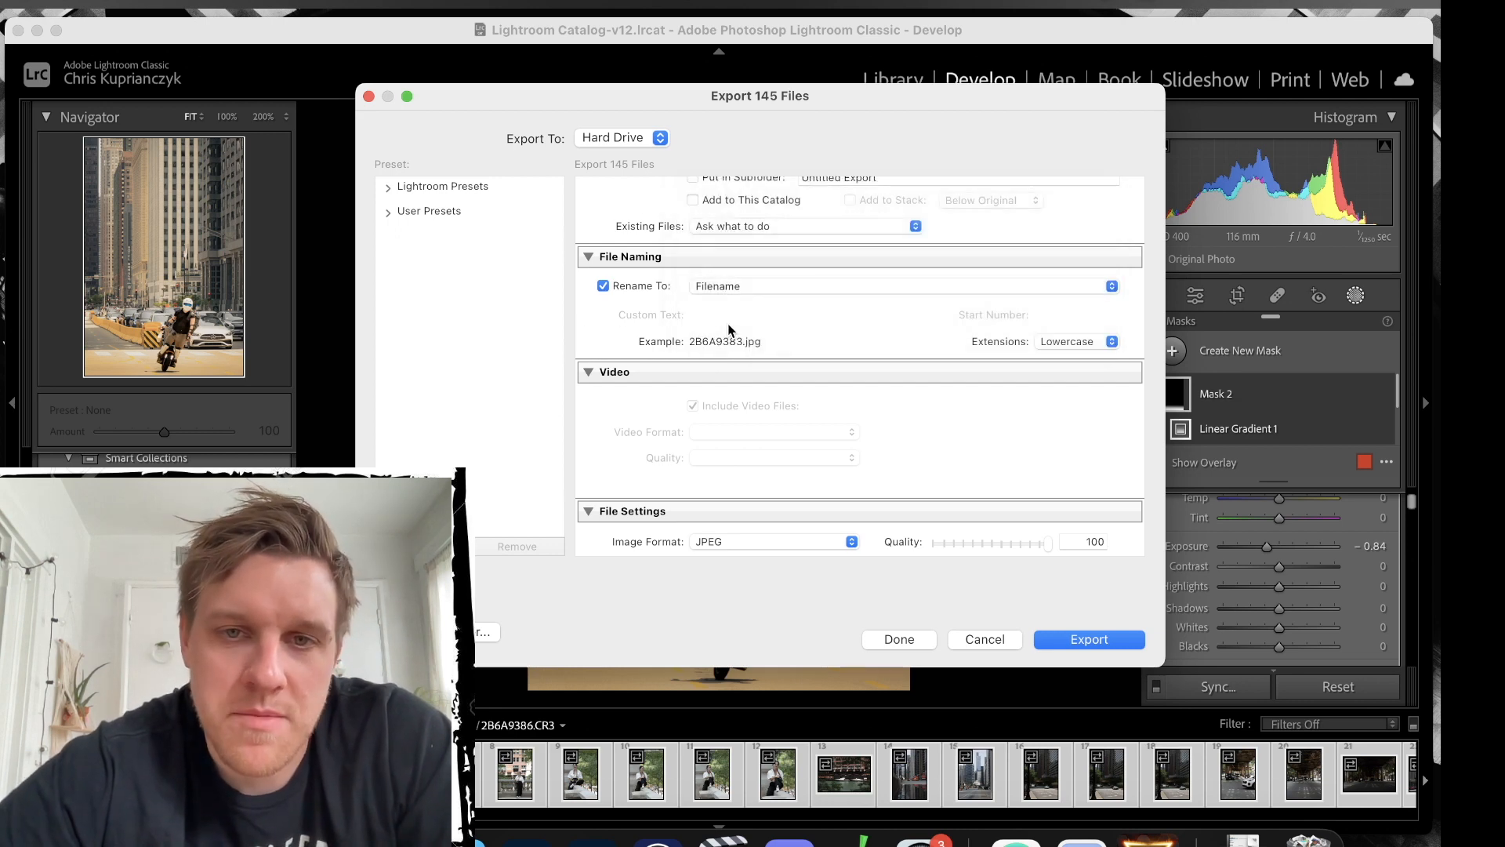
{"action": "scroll", "coordinate": [728, 324], "scroll_direction": "down", "scroll_amount": 5}
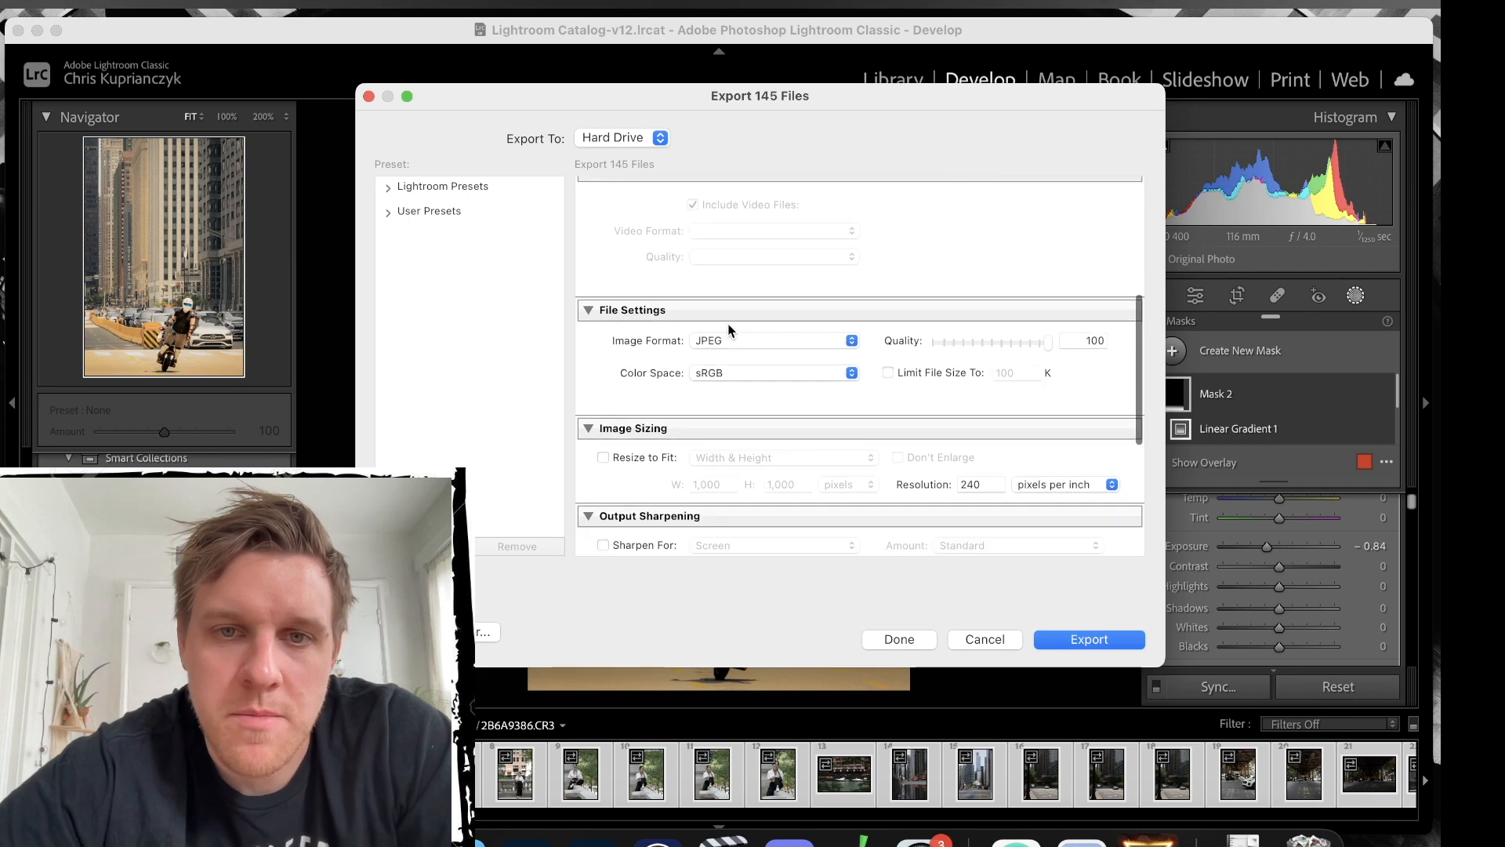
{"action": "scroll", "coordinate": [728, 330], "scroll_direction": "down", "scroll_amount": 2}
{"action": "left_click", "coordinate": [796, 281]}
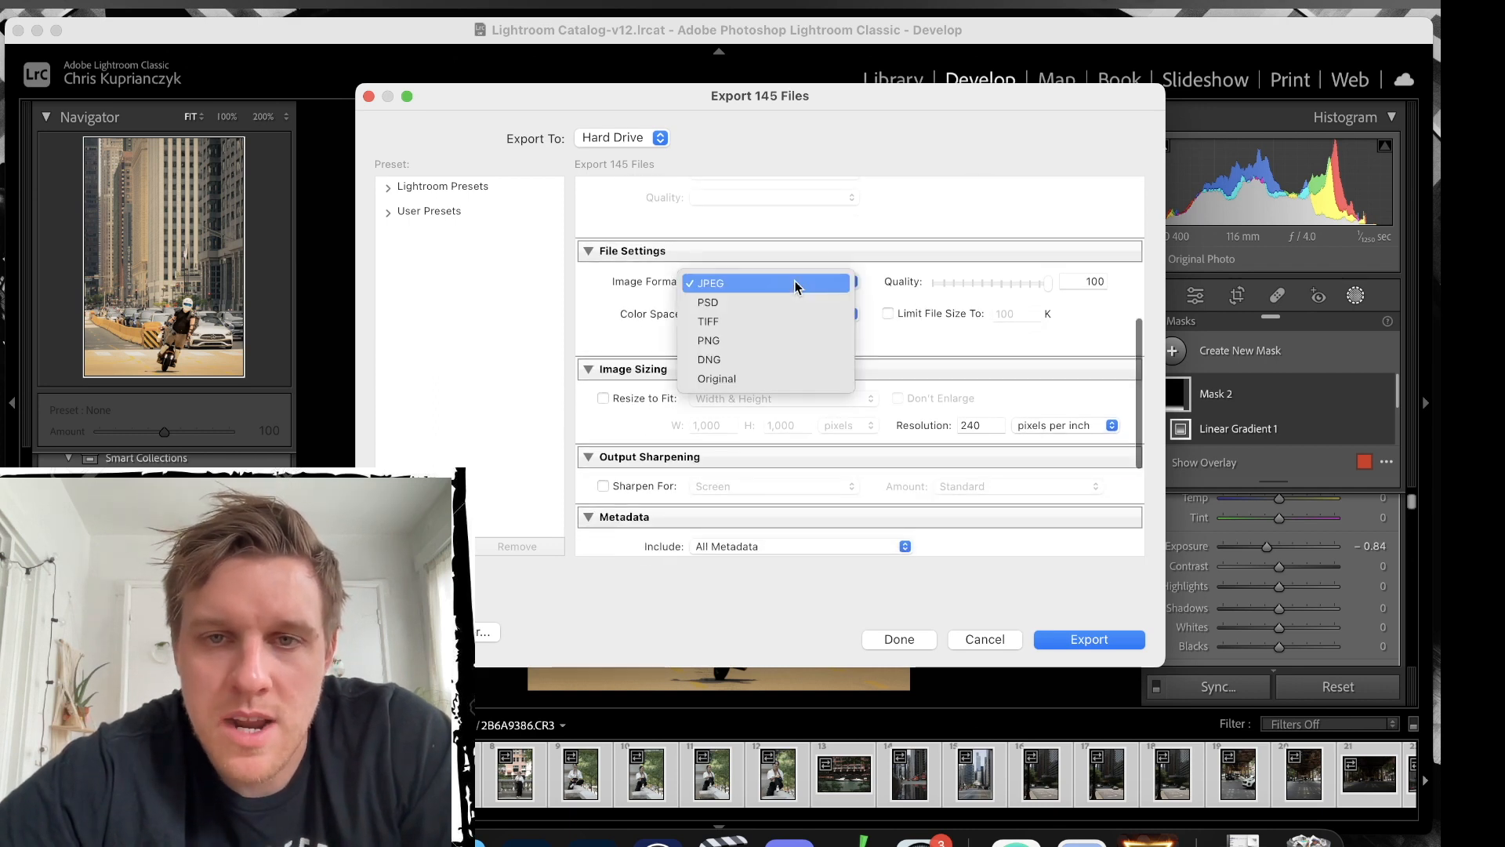
{"action": "left_click", "coordinate": [866, 192]}
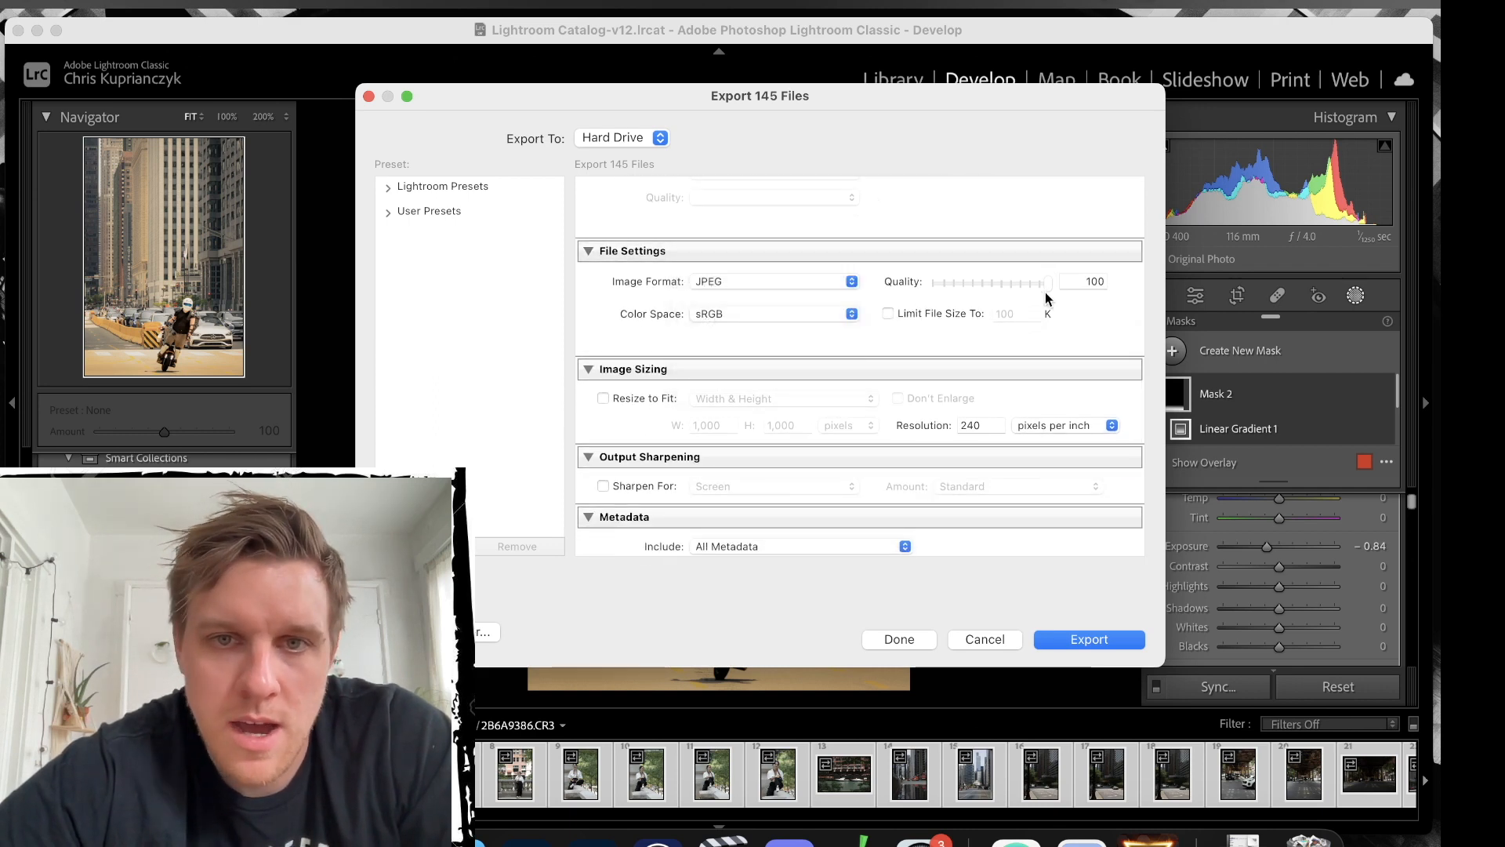
{"action": "scroll", "coordinate": [1036, 312], "scroll_direction": "down", "scroll_amount": 7}
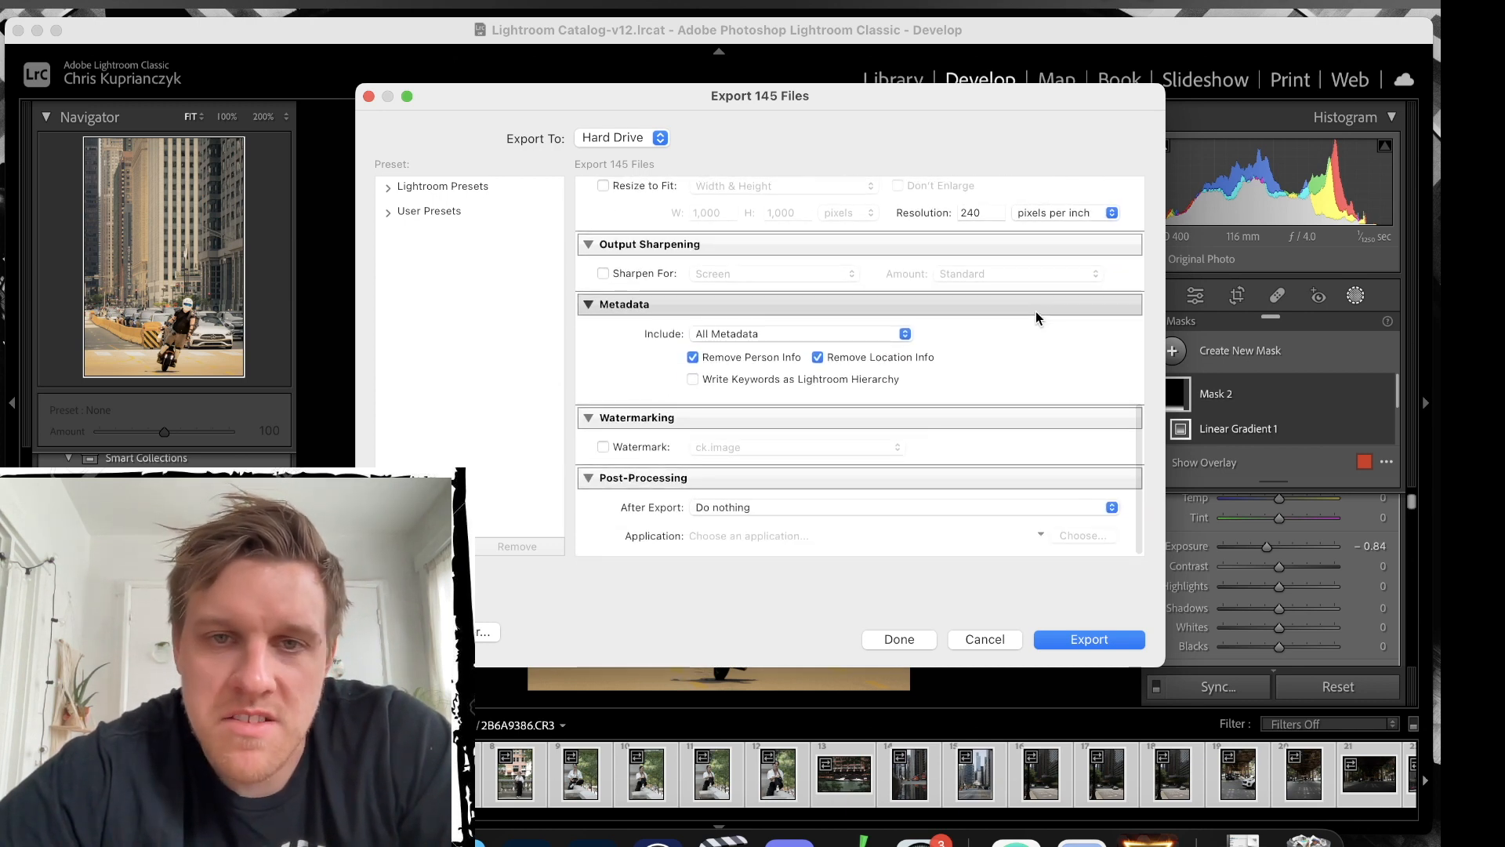
{"action": "scroll", "coordinate": [1037, 312], "scroll_direction": "up", "scroll_amount": 1}
{"action": "scroll", "coordinate": [1036, 312], "scroll_direction": "down", "scroll_amount": 1}
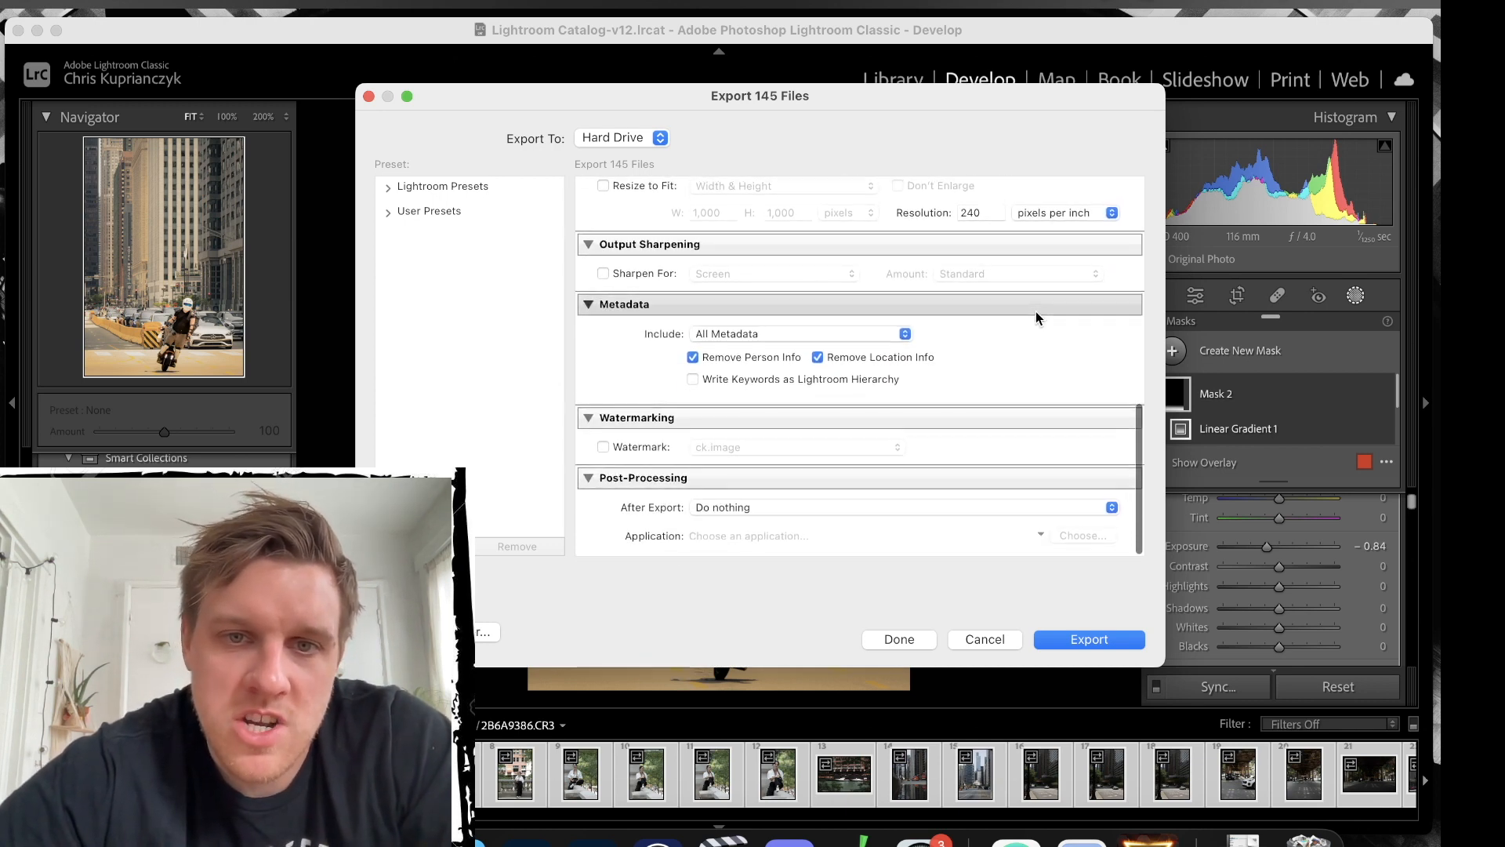
Turn on the ck.image watermark for the export to view the available watermarks, and turn watermarking off again.
{"action": "left_click", "coordinate": [603, 447]}
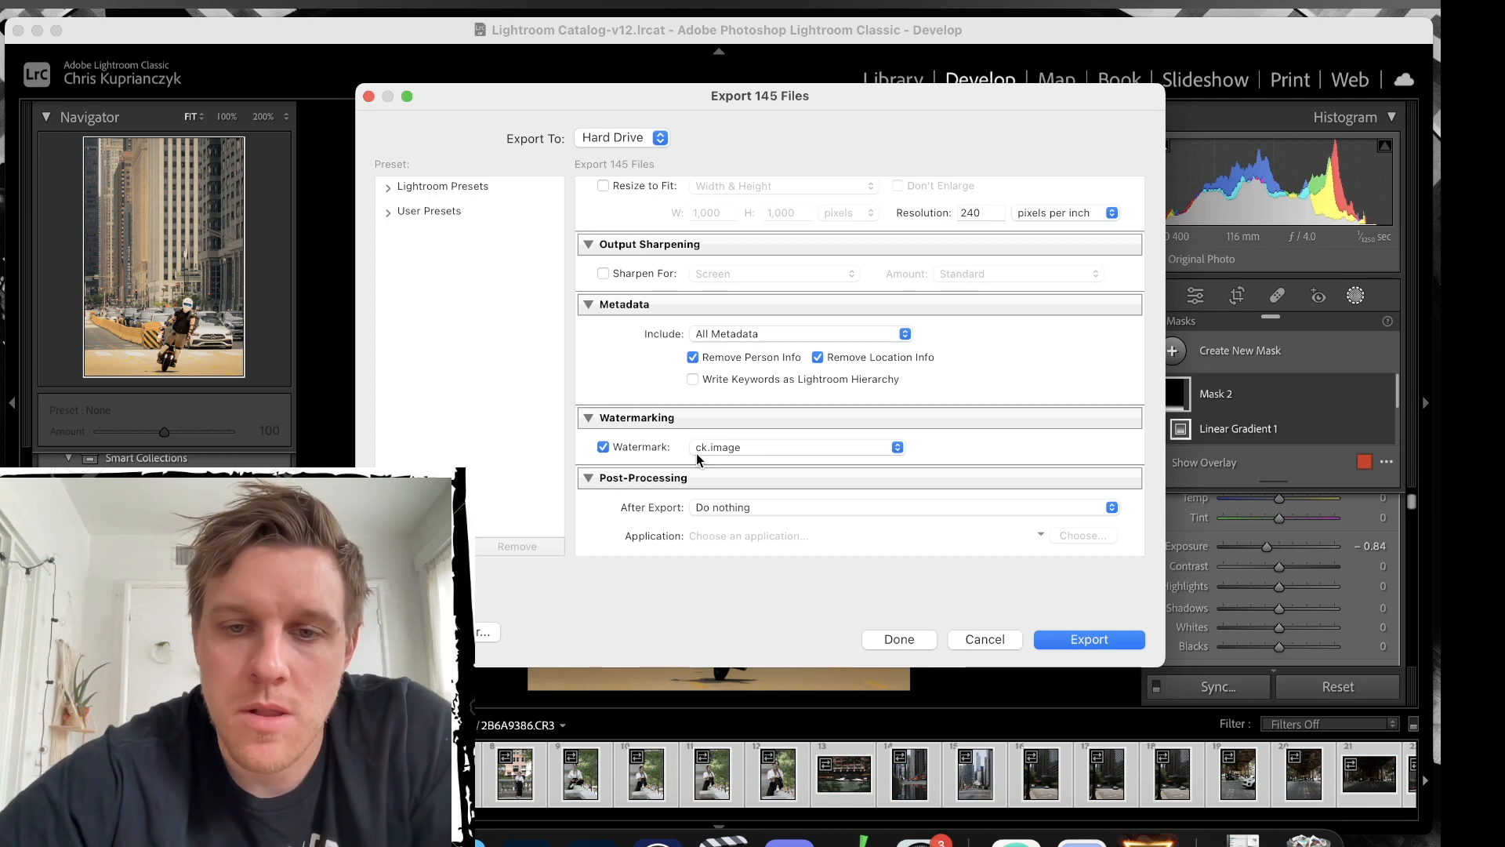
{"action": "left_click", "coordinate": [607, 448]}
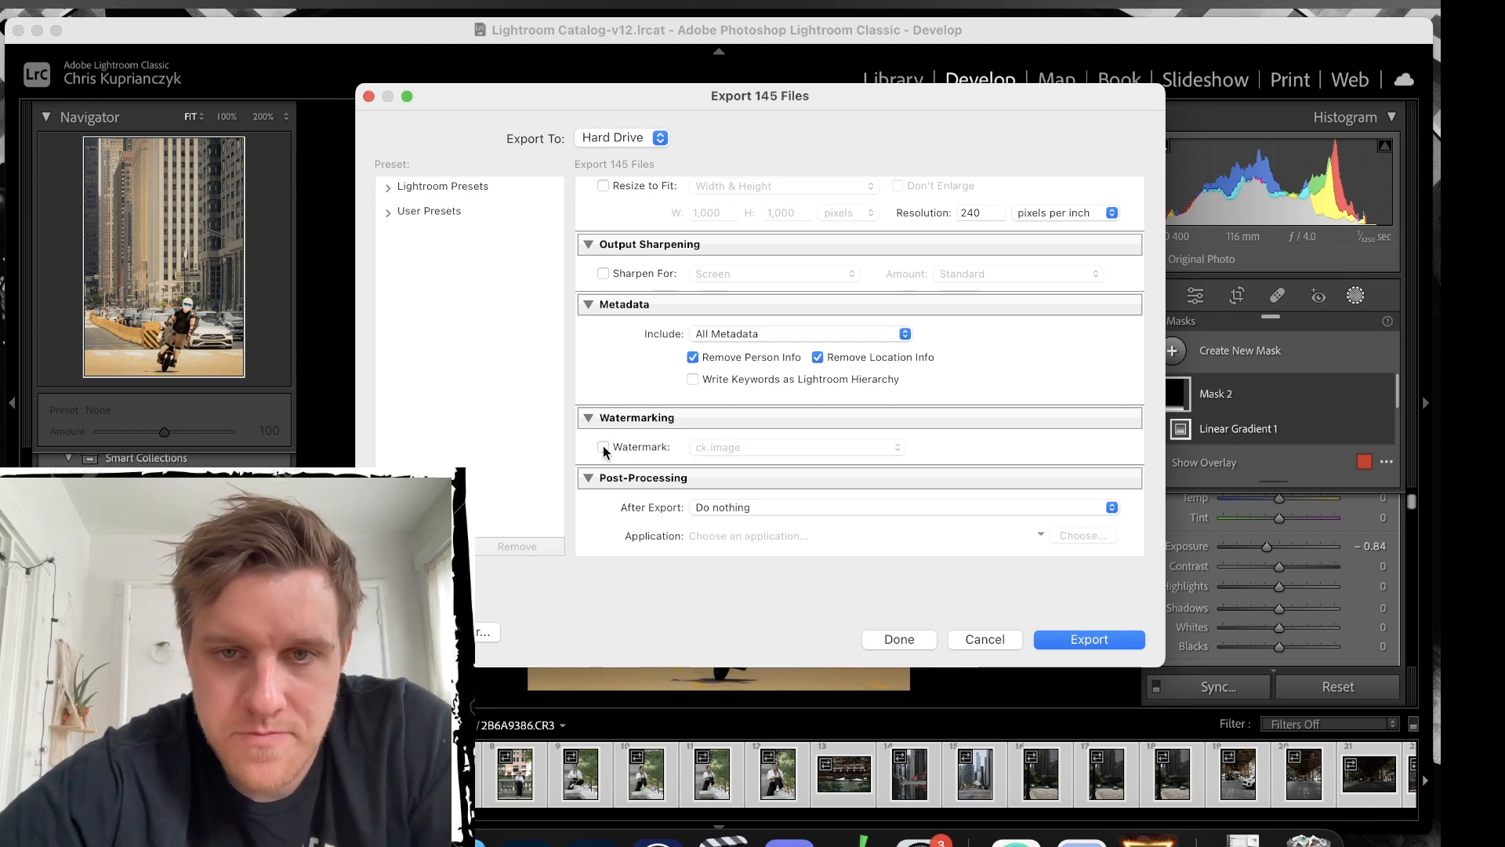
{"action": "left_click", "coordinate": [607, 447]}
{"action": "left_click", "coordinate": [751, 448]}
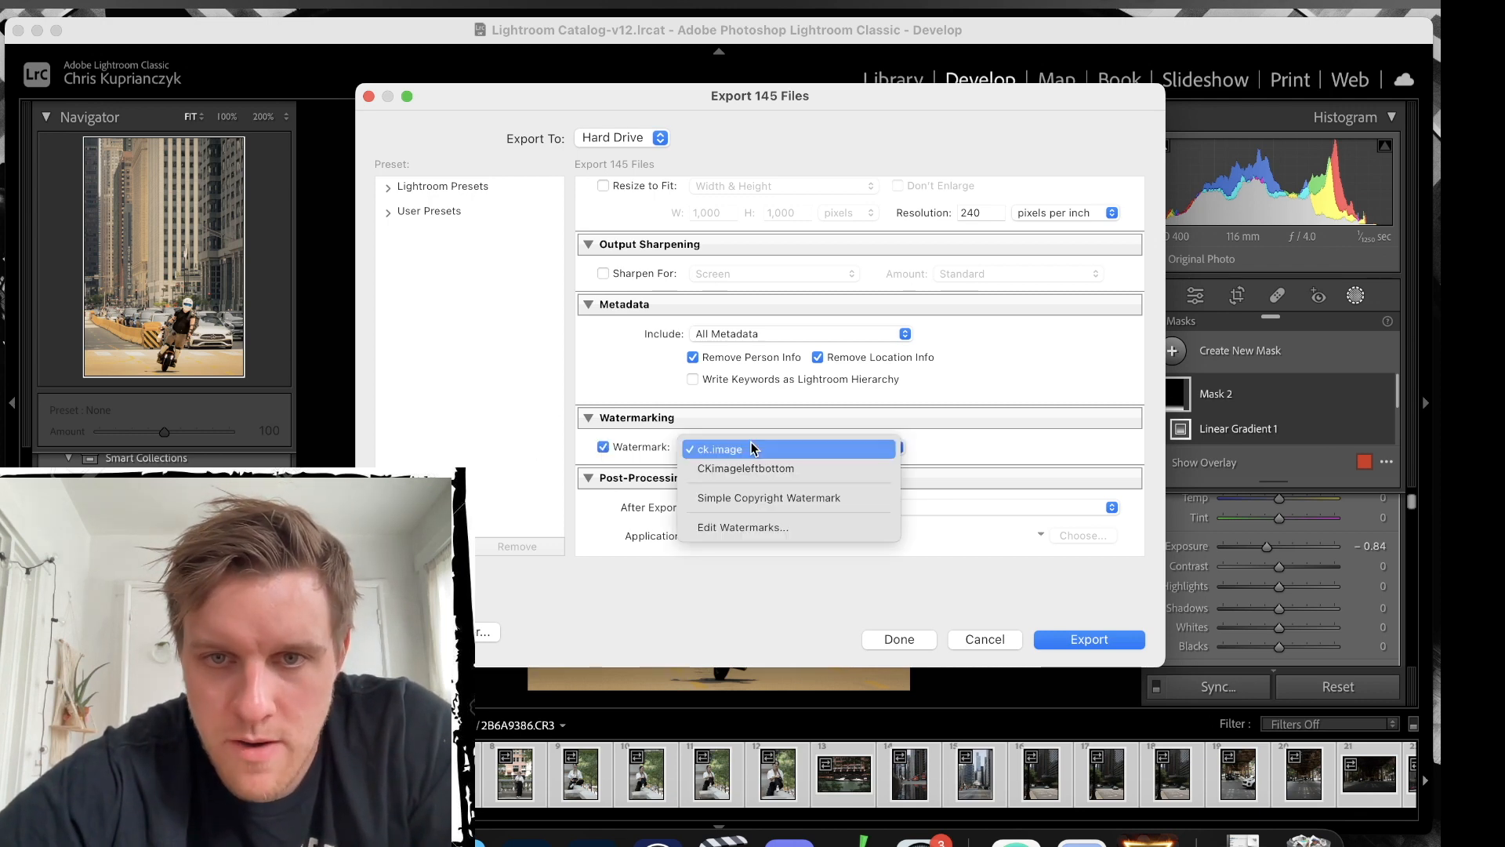
{"action": "left_click", "coordinate": [1037, 408]}
{"action": "left_click", "coordinate": [602, 446]}
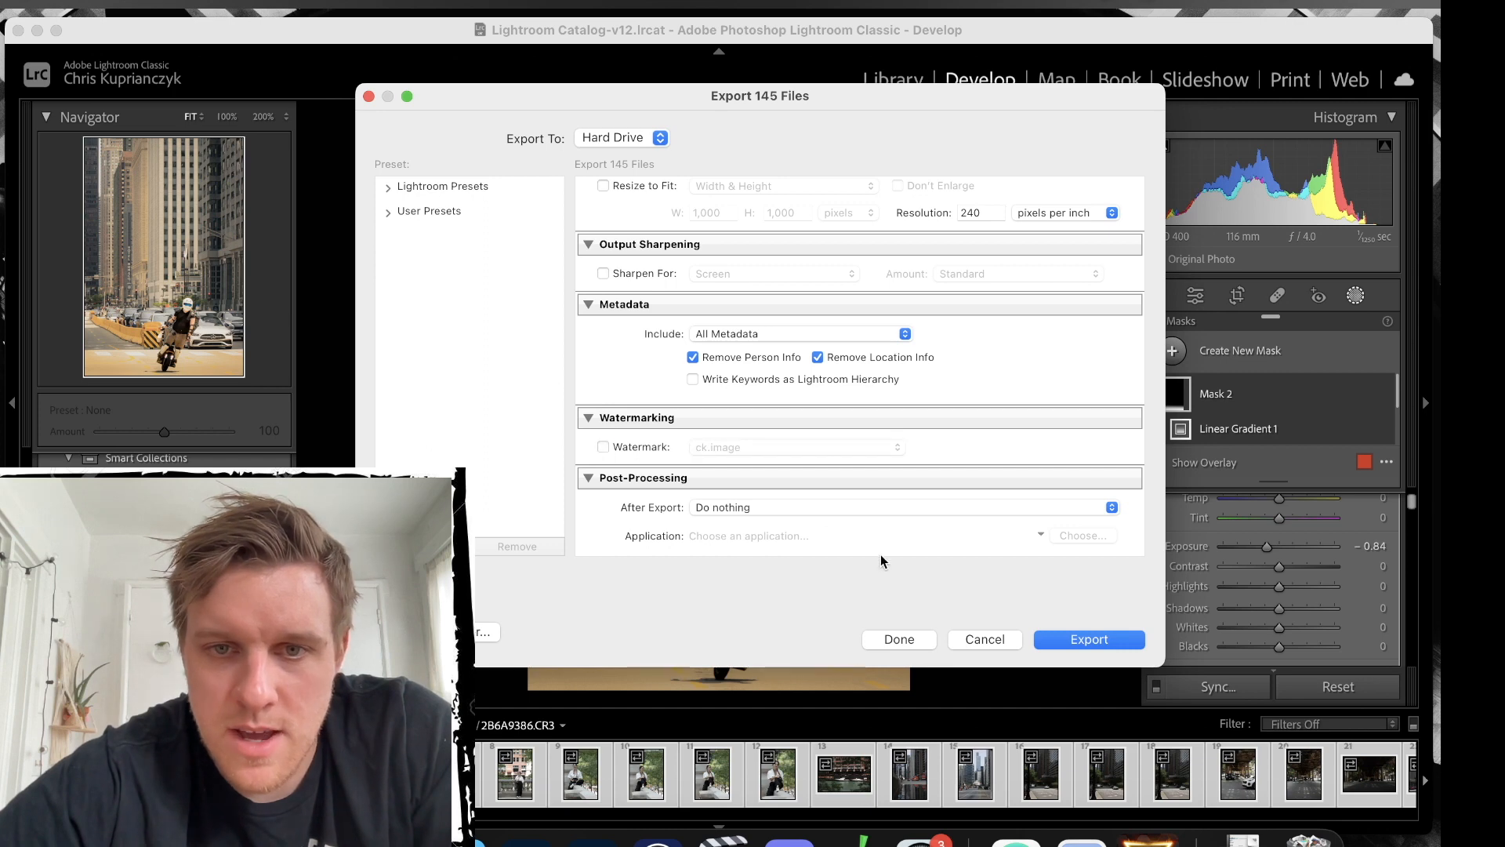
{"action": "scroll", "coordinate": [890, 534], "scroll_direction": "down", "scroll_amount": 1}
{"action": "scroll", "coordinate": [889, 534], "scroll_direction": "up", "scroll_amount": 6}
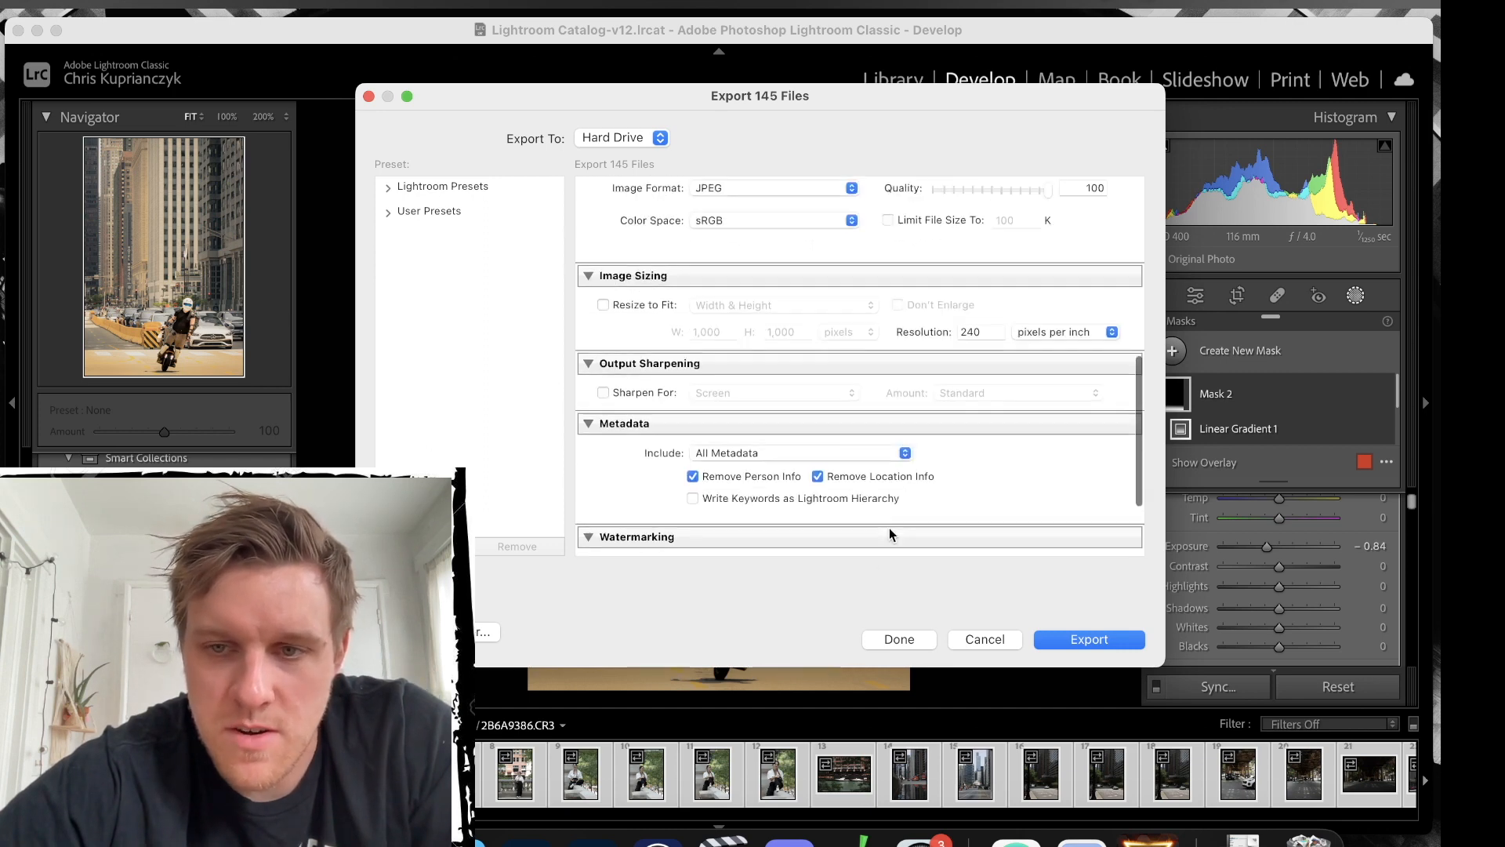
Export the selected photos as full-quality sRGB JPEGs and open the Edited folder on the Desktop in Finder.
{"action": "left_click", "coordinate": [1105, 639]}
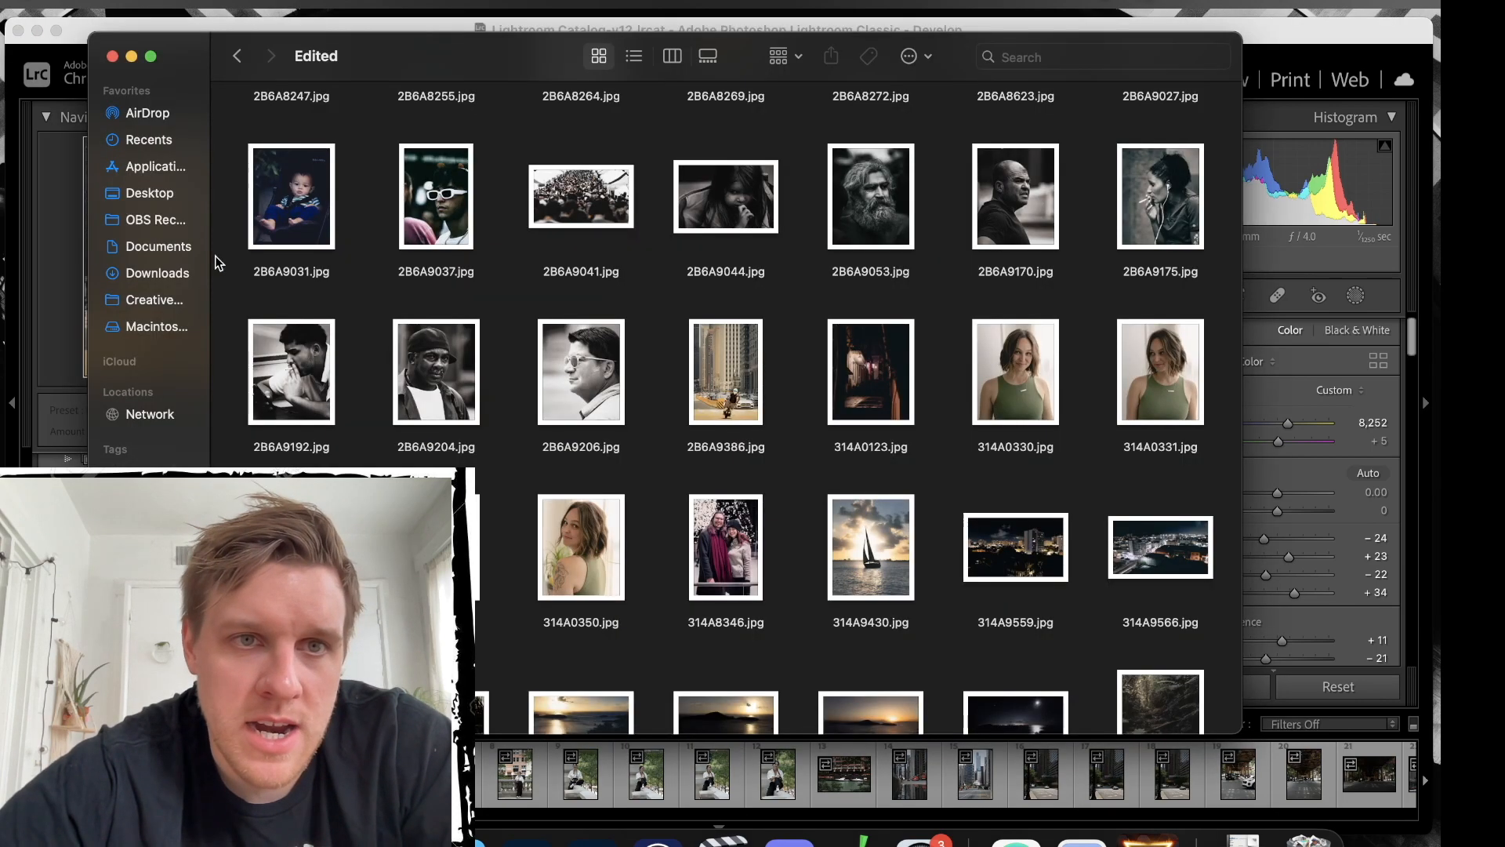
{"action": "left_click", "coordinate": [171, 166]}
{"action": "left_click", "coordinate": [148, 198]}
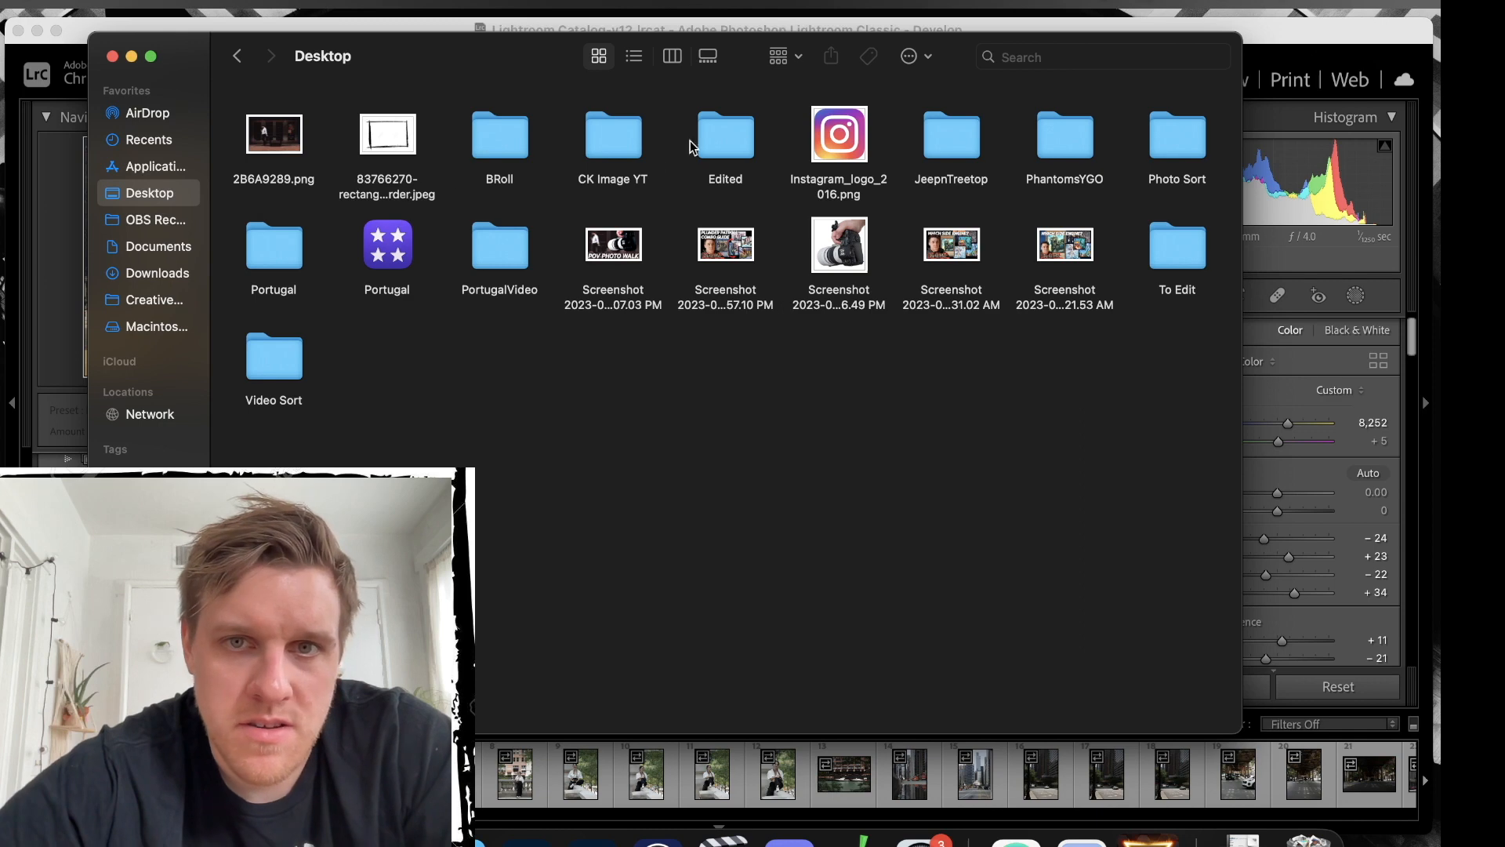
{"action": "double_click", "coordinate": [722, 130]}
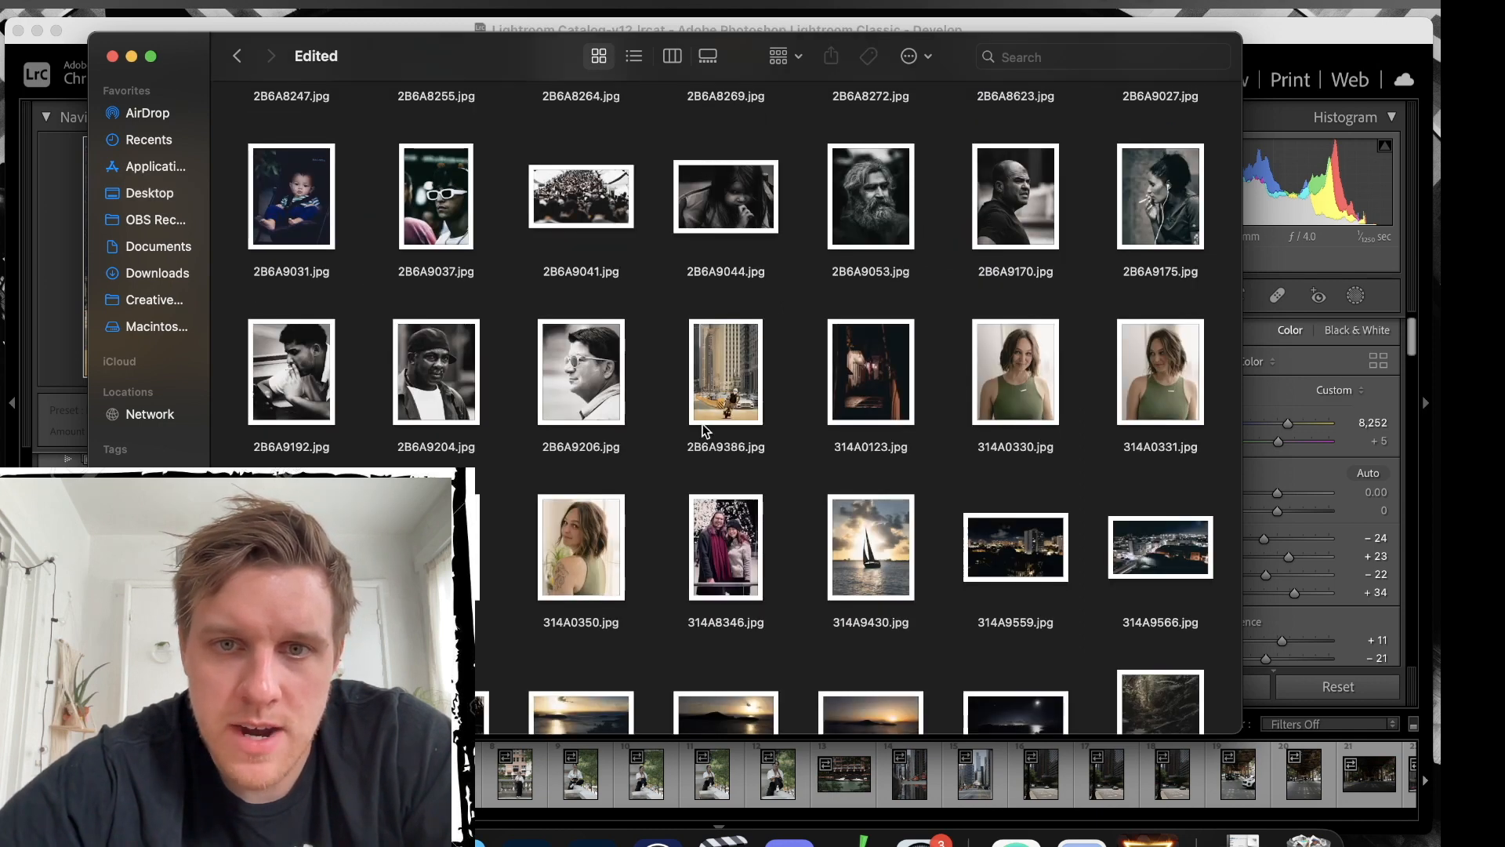
Open the exported 2B6A9386.jpg in Preview to check it, close it and the Finder window, and return to Lightroom Classic.
{"action": "left_click", "coordinate": [716, 369]}
{"action": "double_click", "coordinate": [716, 369]}
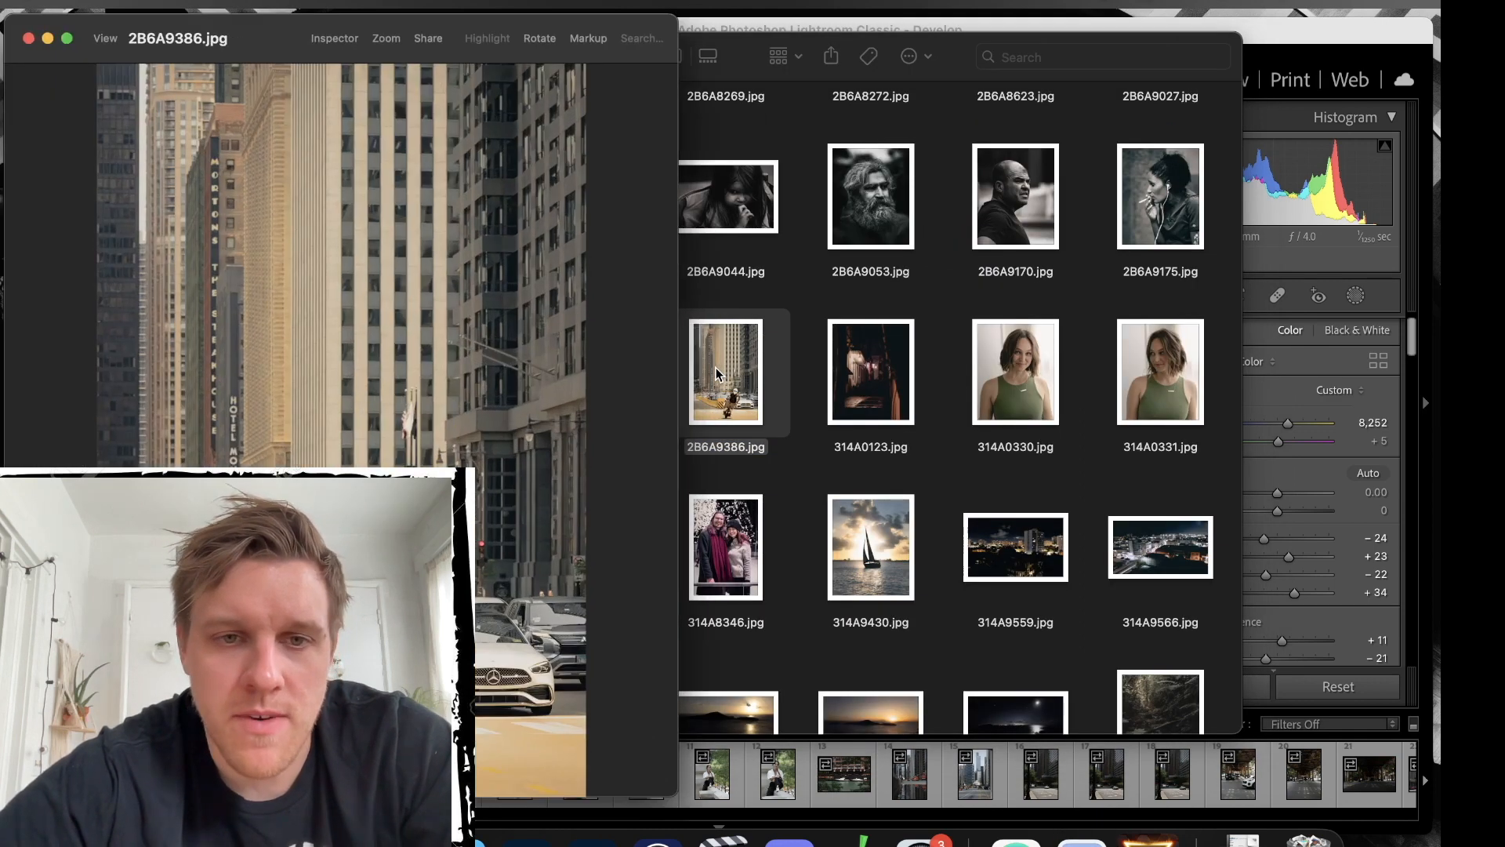
{"action": "left_click_drag", "start_coordinate": [312, 47], "coordinate": [404, 41]}
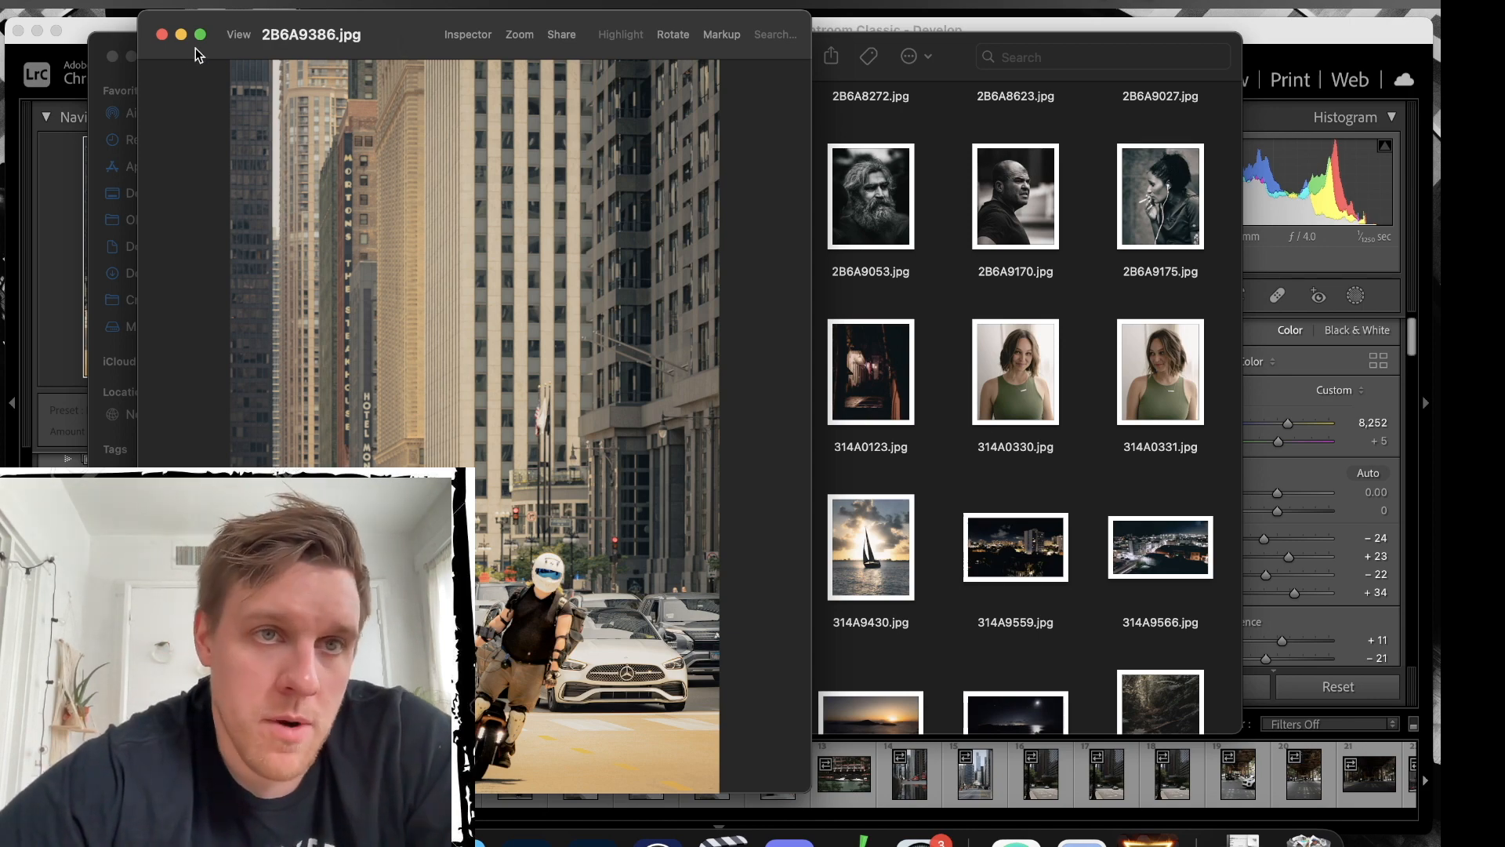
{"action": "left_click", "coordinate": [162, 35]}
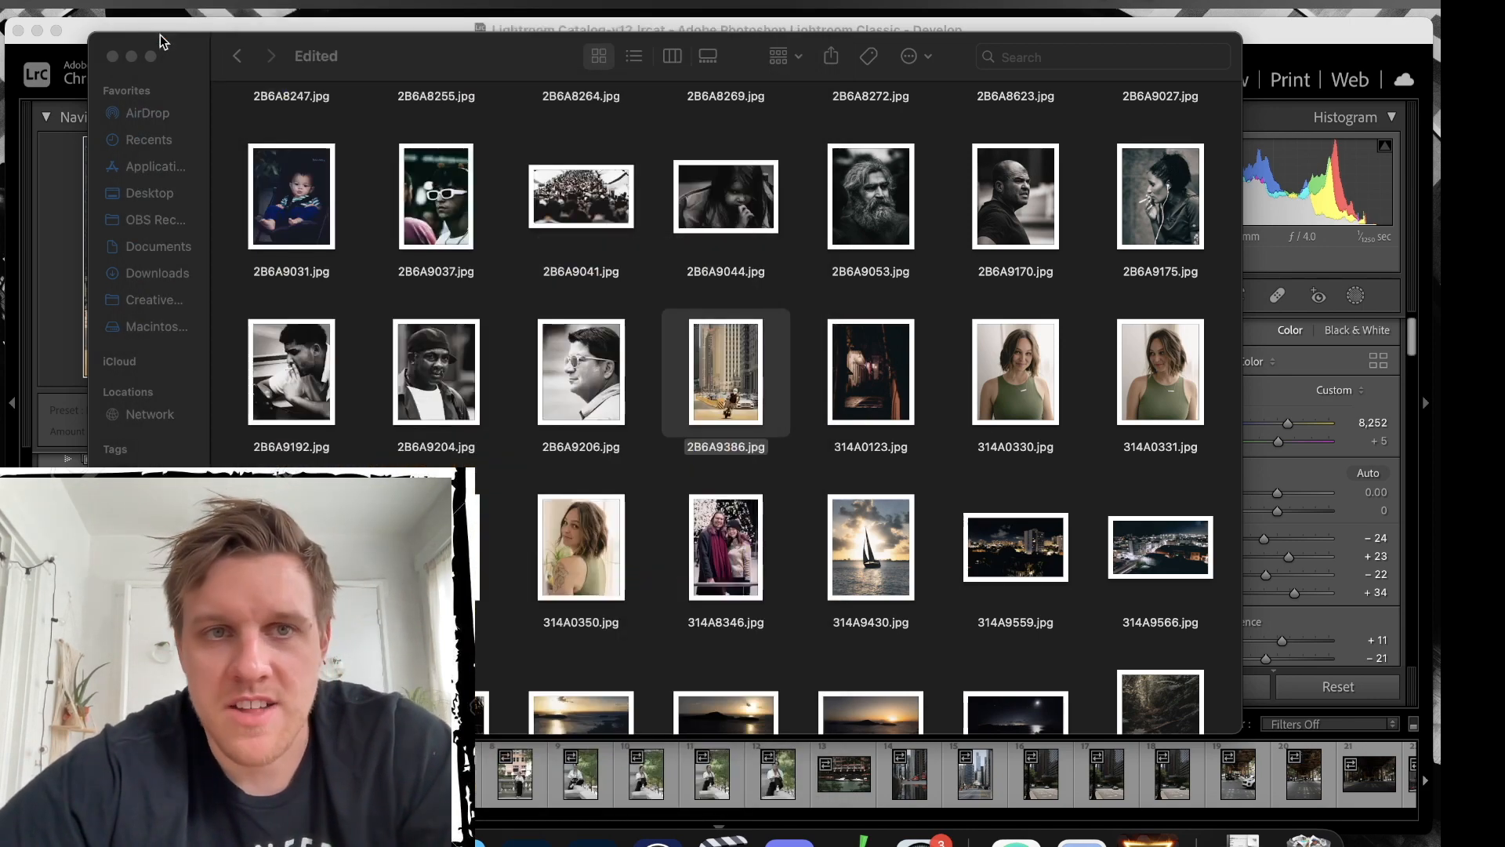
{"action": "left_click", "coordinate": [112, 57]}
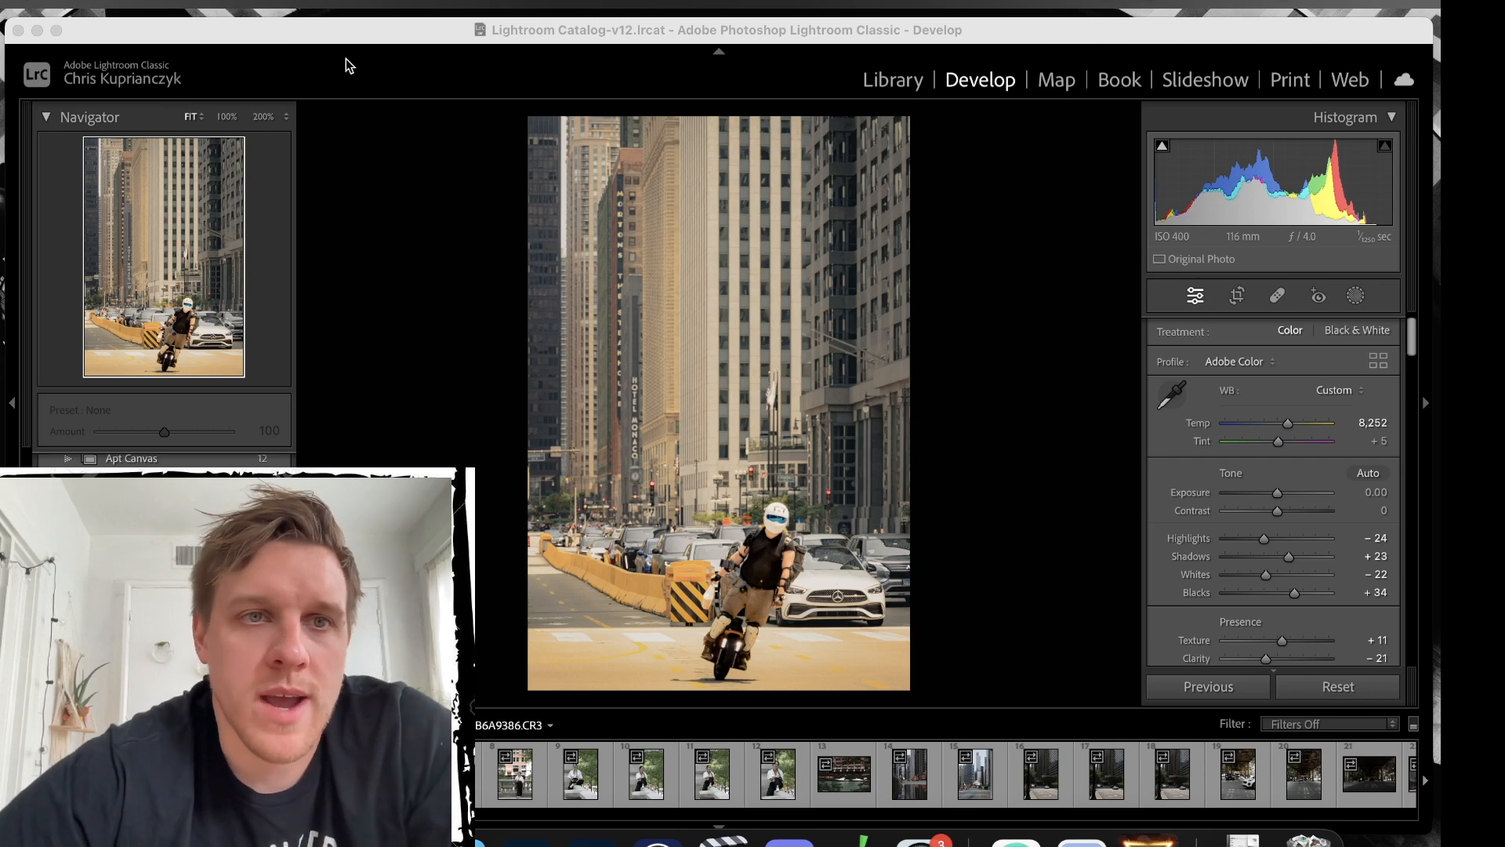
{"action": "left_click", "coordinate": [394, 55]}
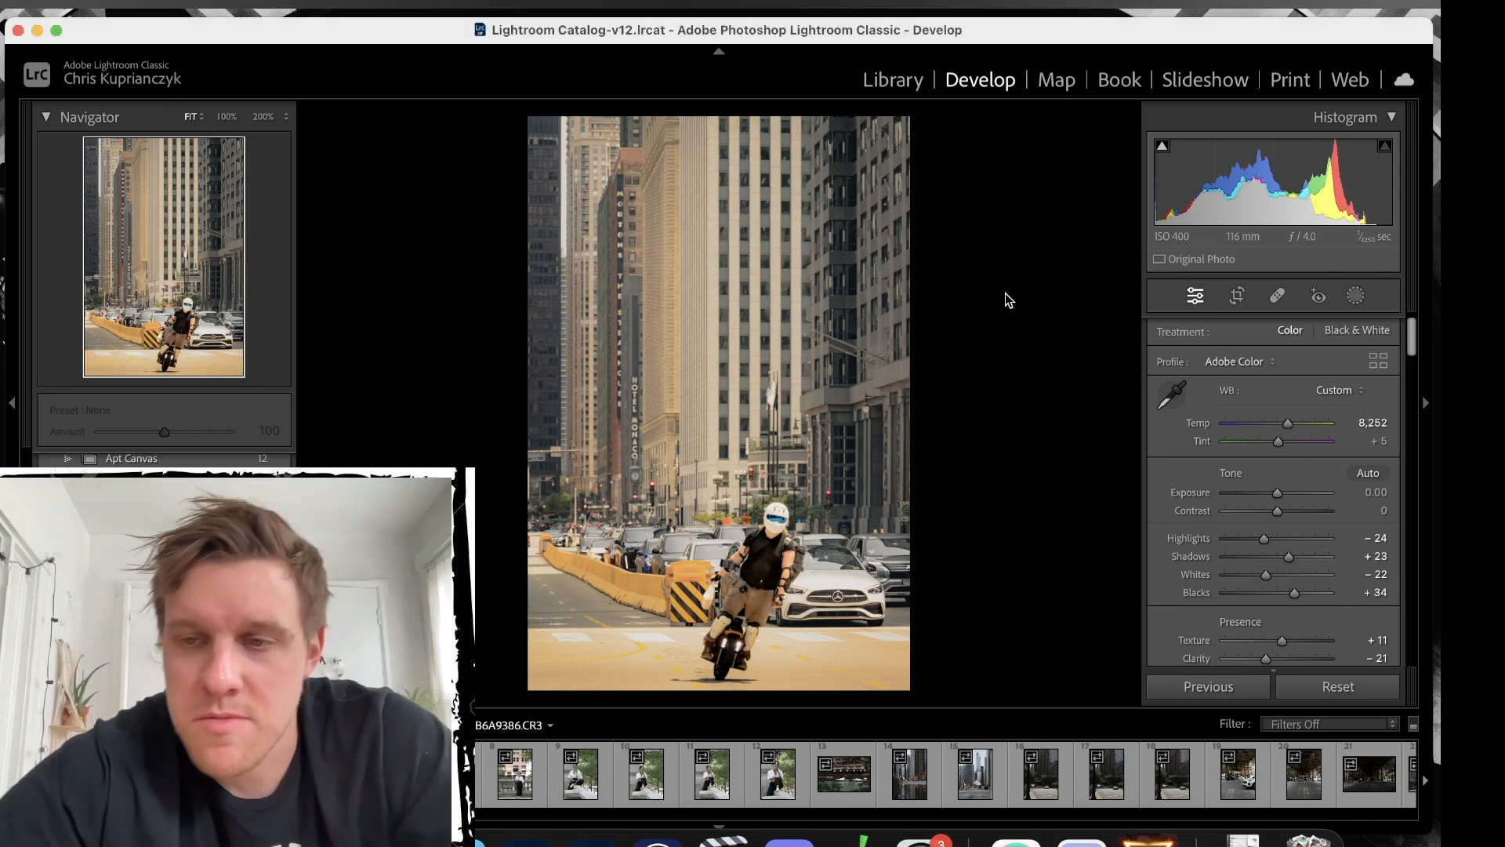
Review the masks on 2B6A9386.CR3, look through the photos that follow it, and return to 2B6A9386.CR3.
{"action": "left_click", "coordinate": [1354, 296]}
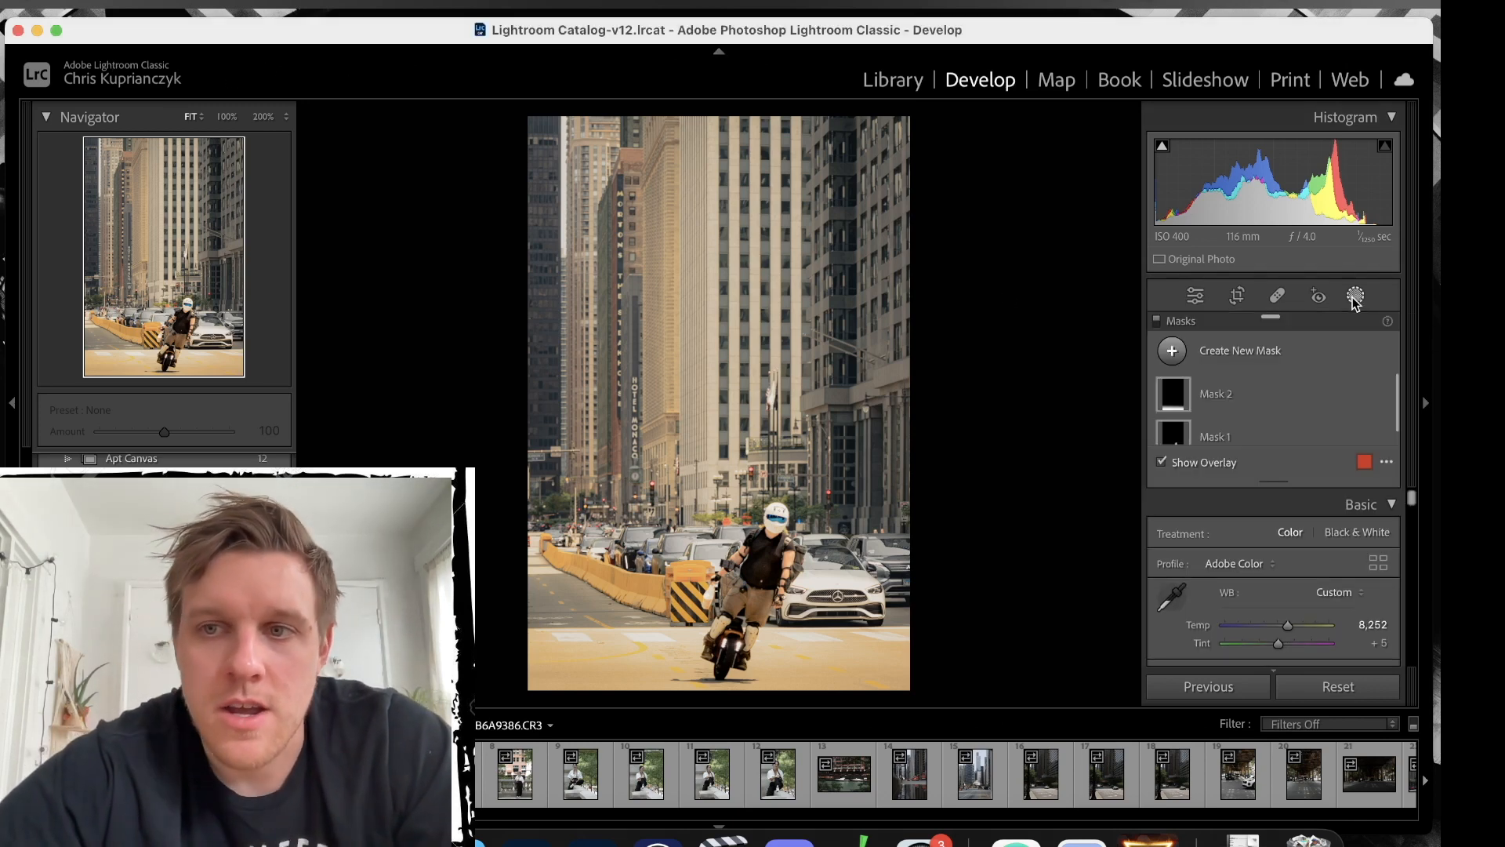
{"action": "scroll", "coordinate": [1268, 413], "scroll_direction": "down", "scroll_amount": 1}
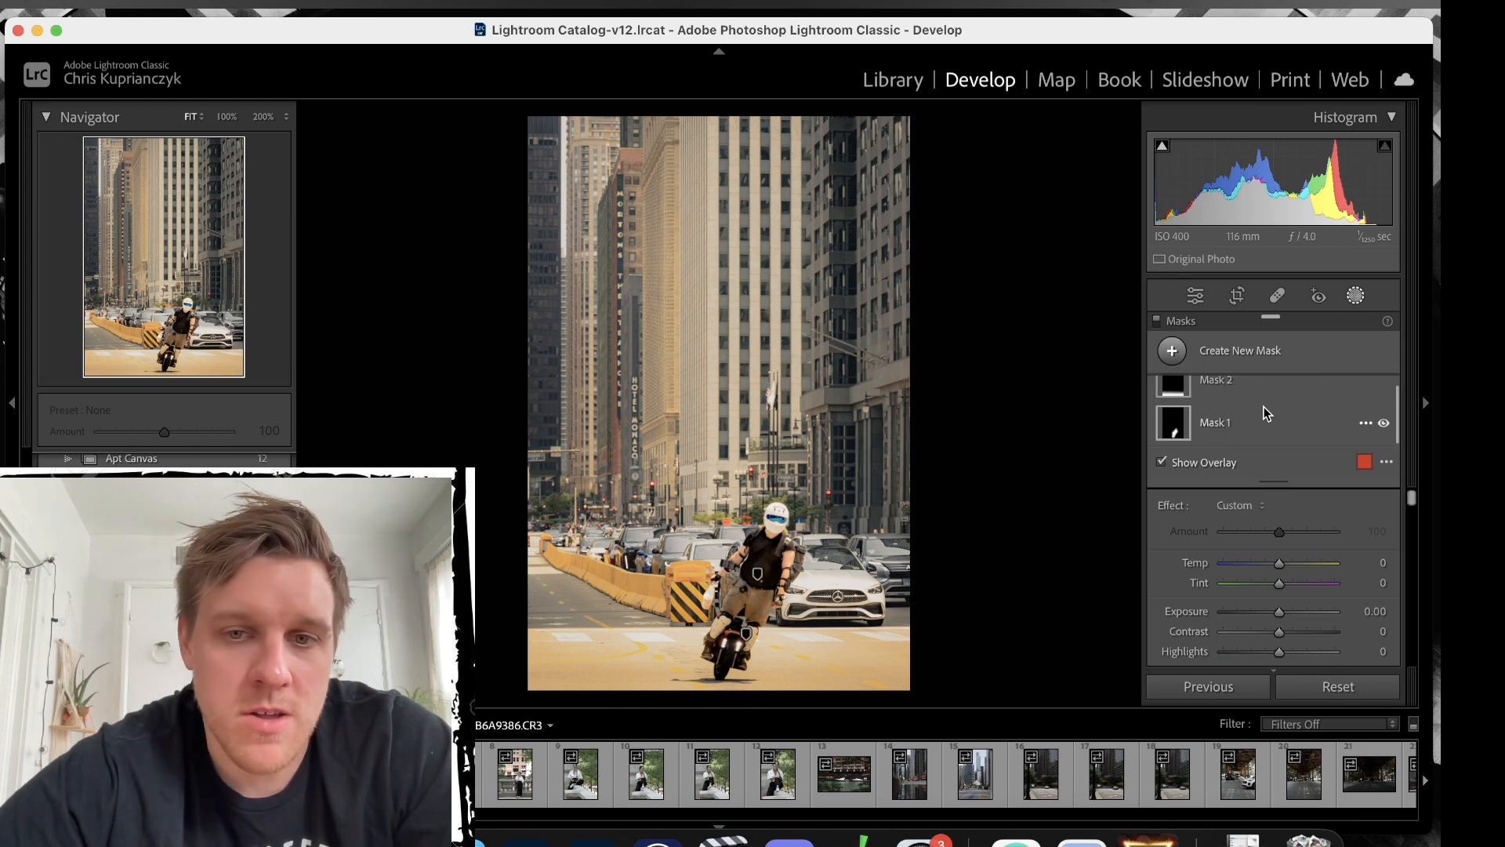
{"action": "scroll", "coordinate": [1268, 413], "scroll_direction": "up", "scroll_amount": 1}
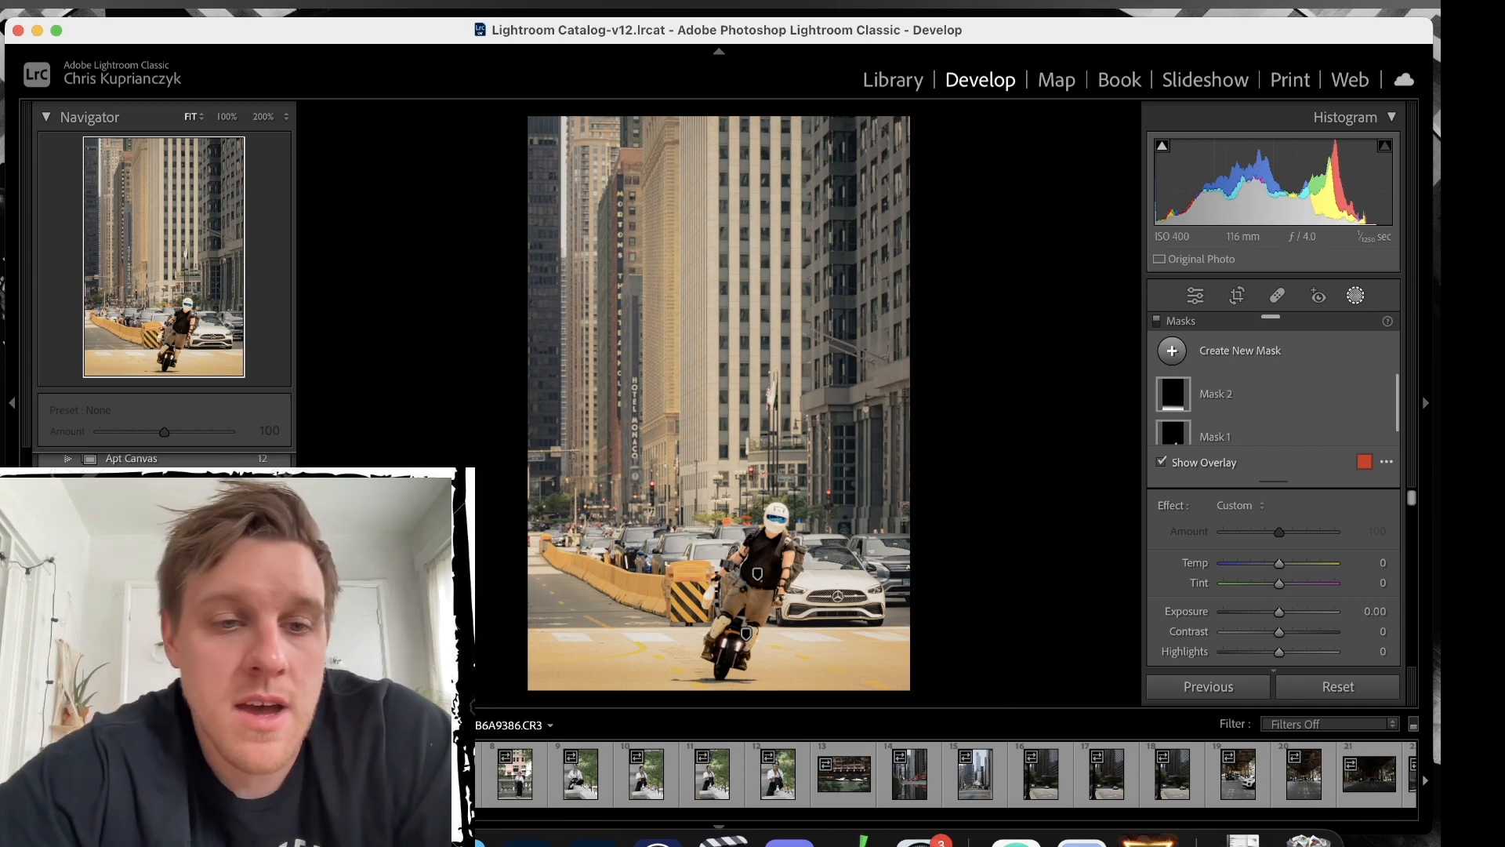
{"action": "key", "text": "Right"}
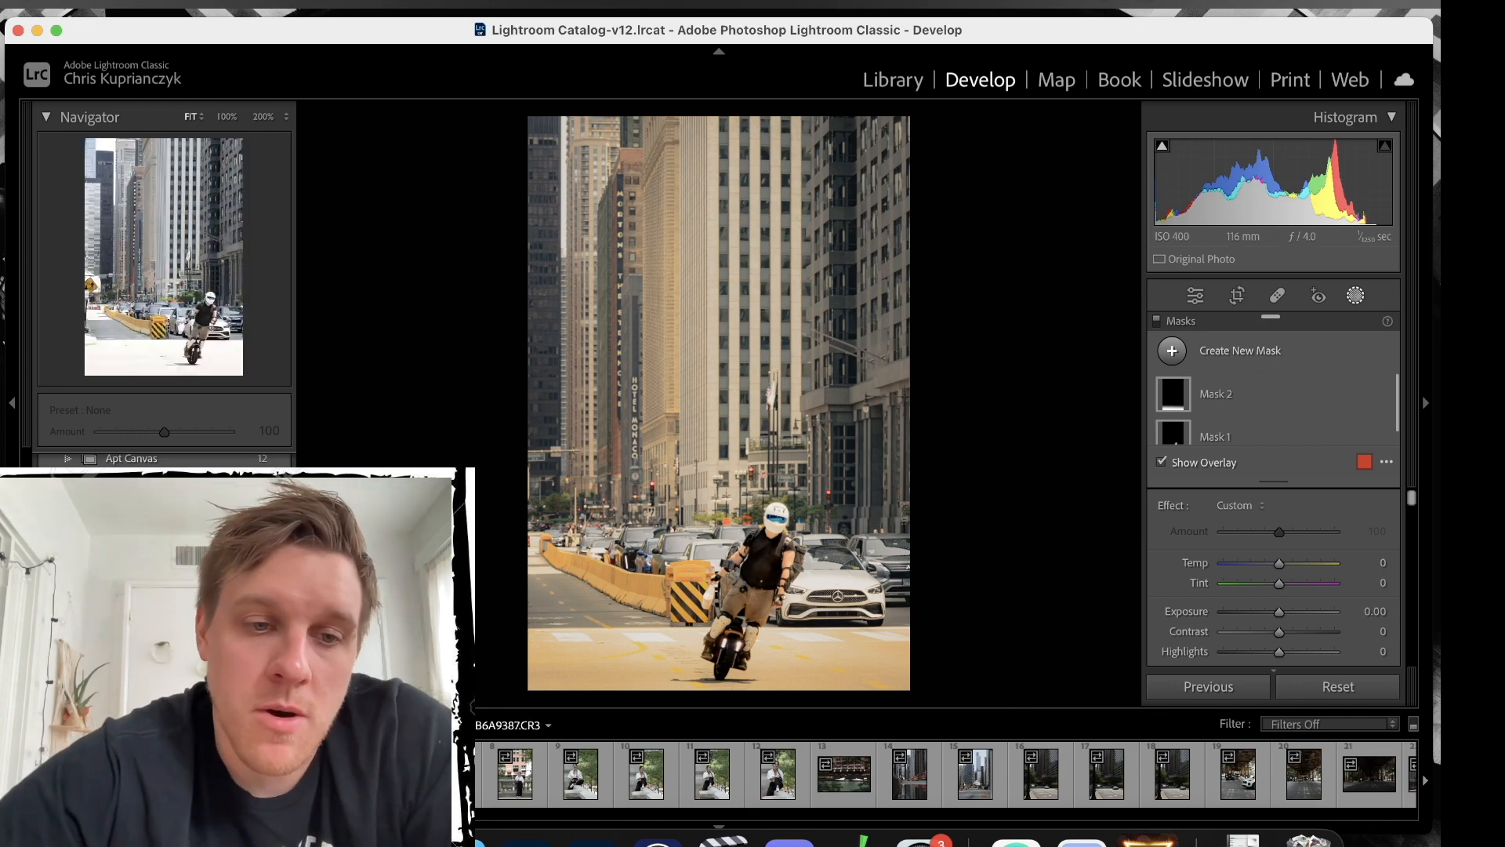
{"action": "key", "text": "Right"}
{"action": "key", "text": "Right"}
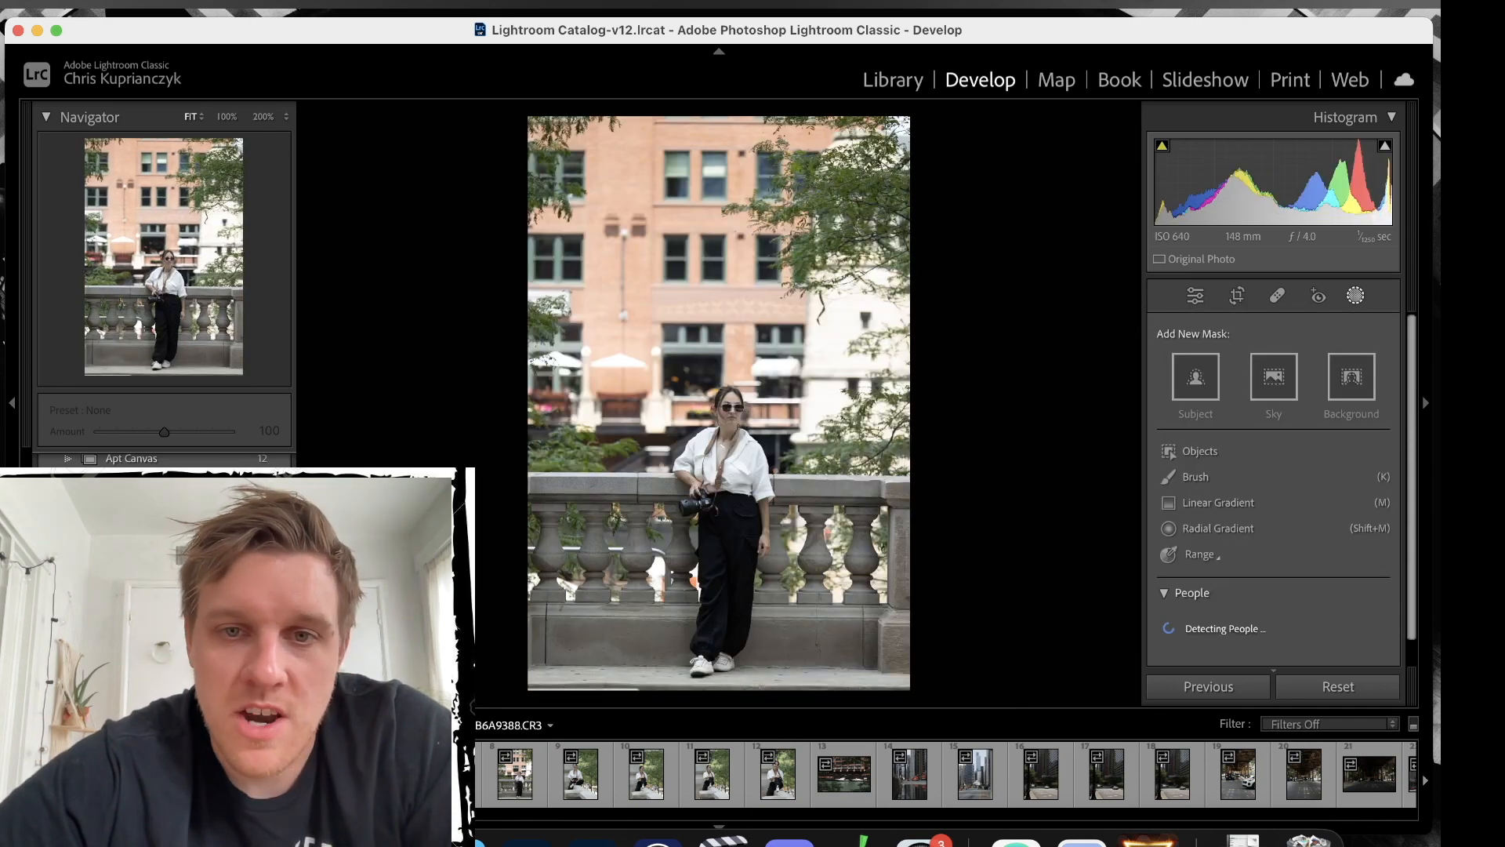
{"action": "key", "text": "Left"}
{"action": "key", "text": "Left"}
{"action": "key", "text": "Left"}
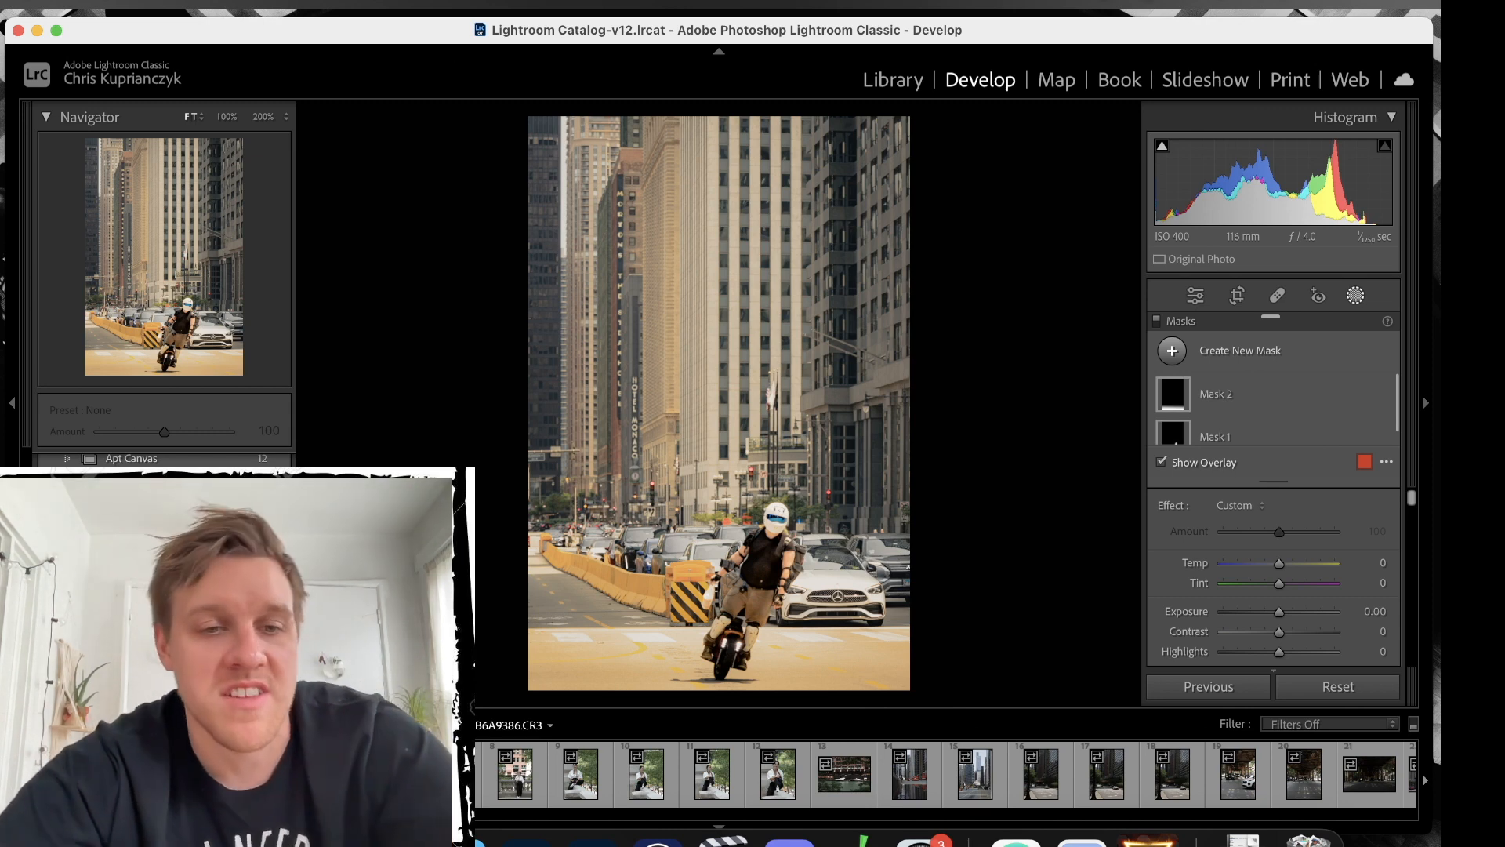
Copy the develop settings of 2B6A9386.CR3, leaving out healing, crop and masking.
{"action": "right_click", "coordinate": [110, 187]}
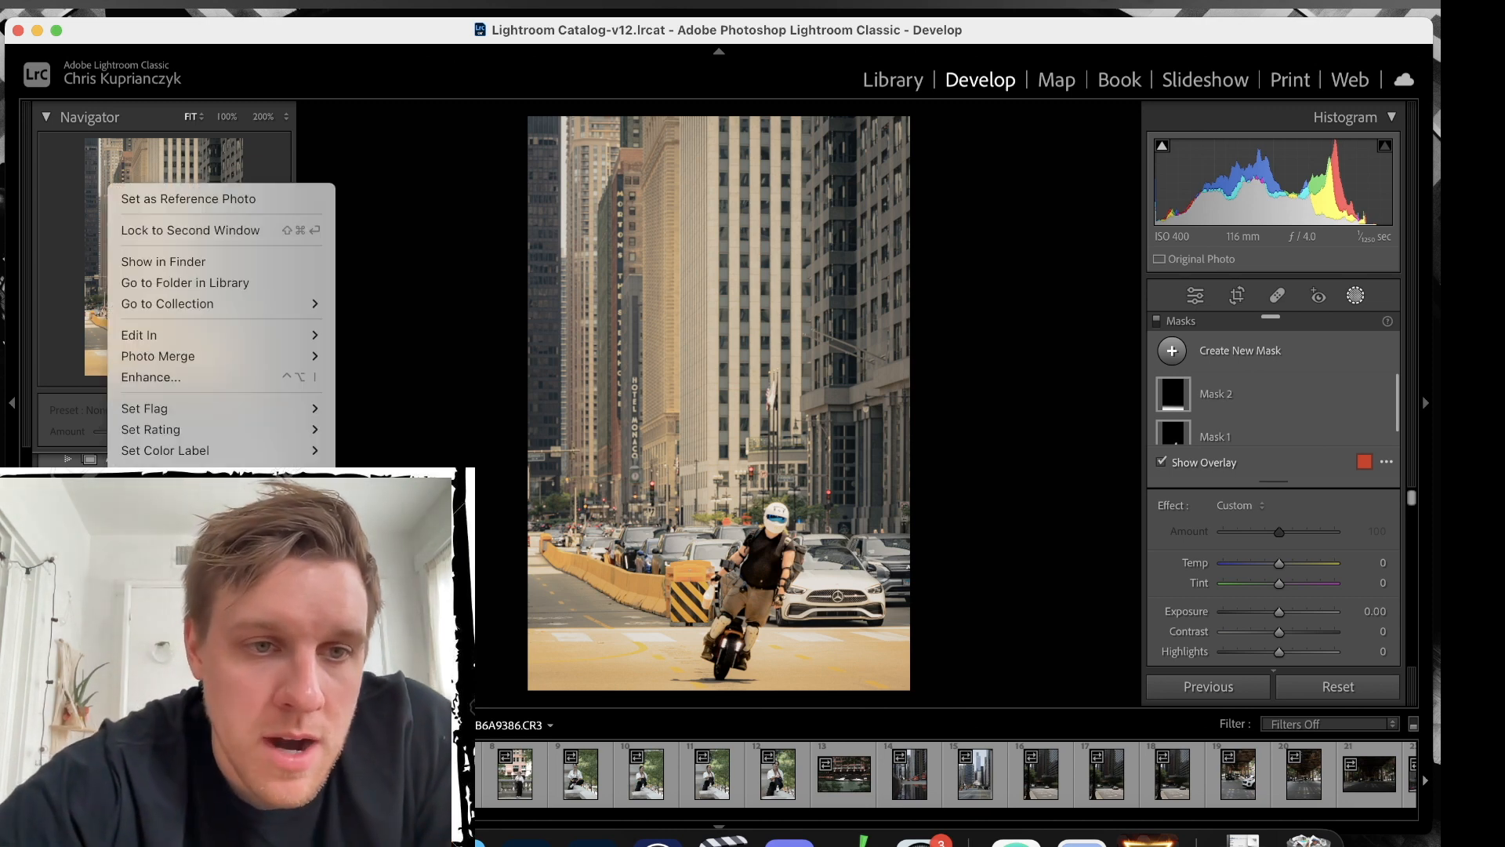
{"action": "mouse_move", "coordinate": [196, 555]}
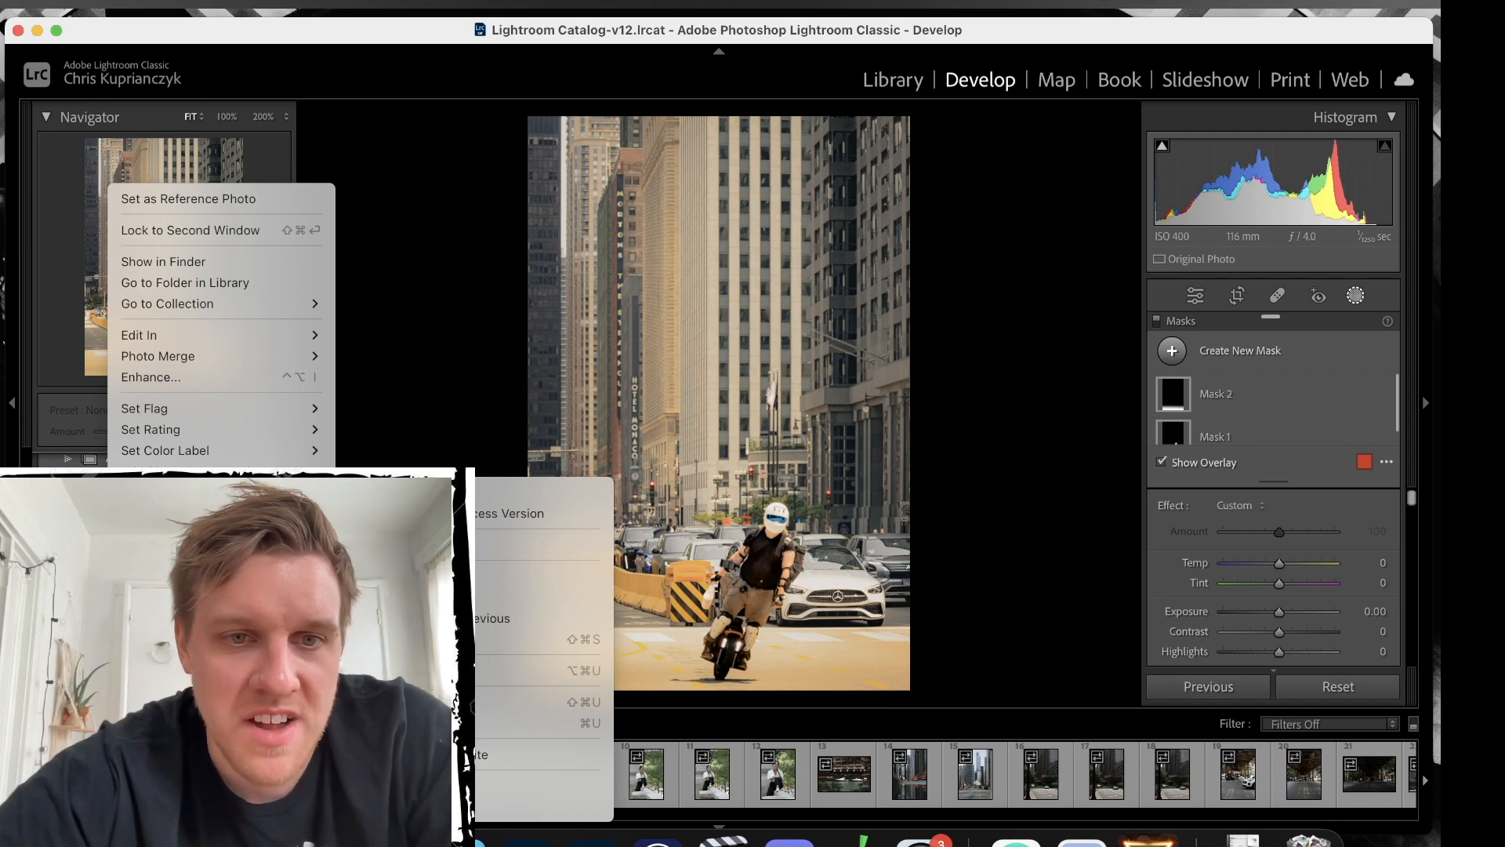
{"action": "left_click", "coordinate": [533, 576]}
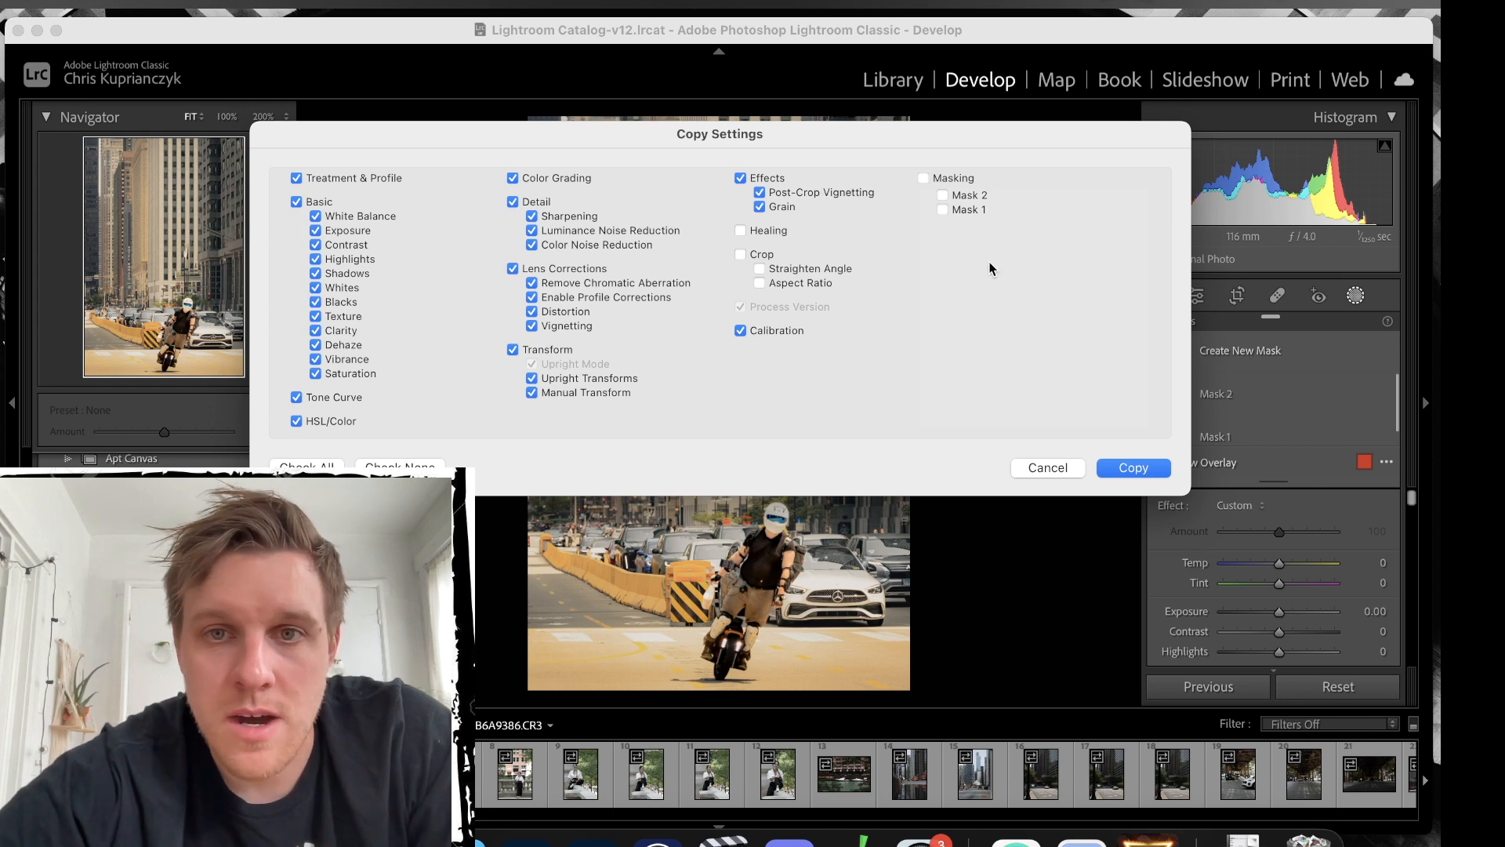
{"action": "left_click", "coordinate": [1138, 469]}
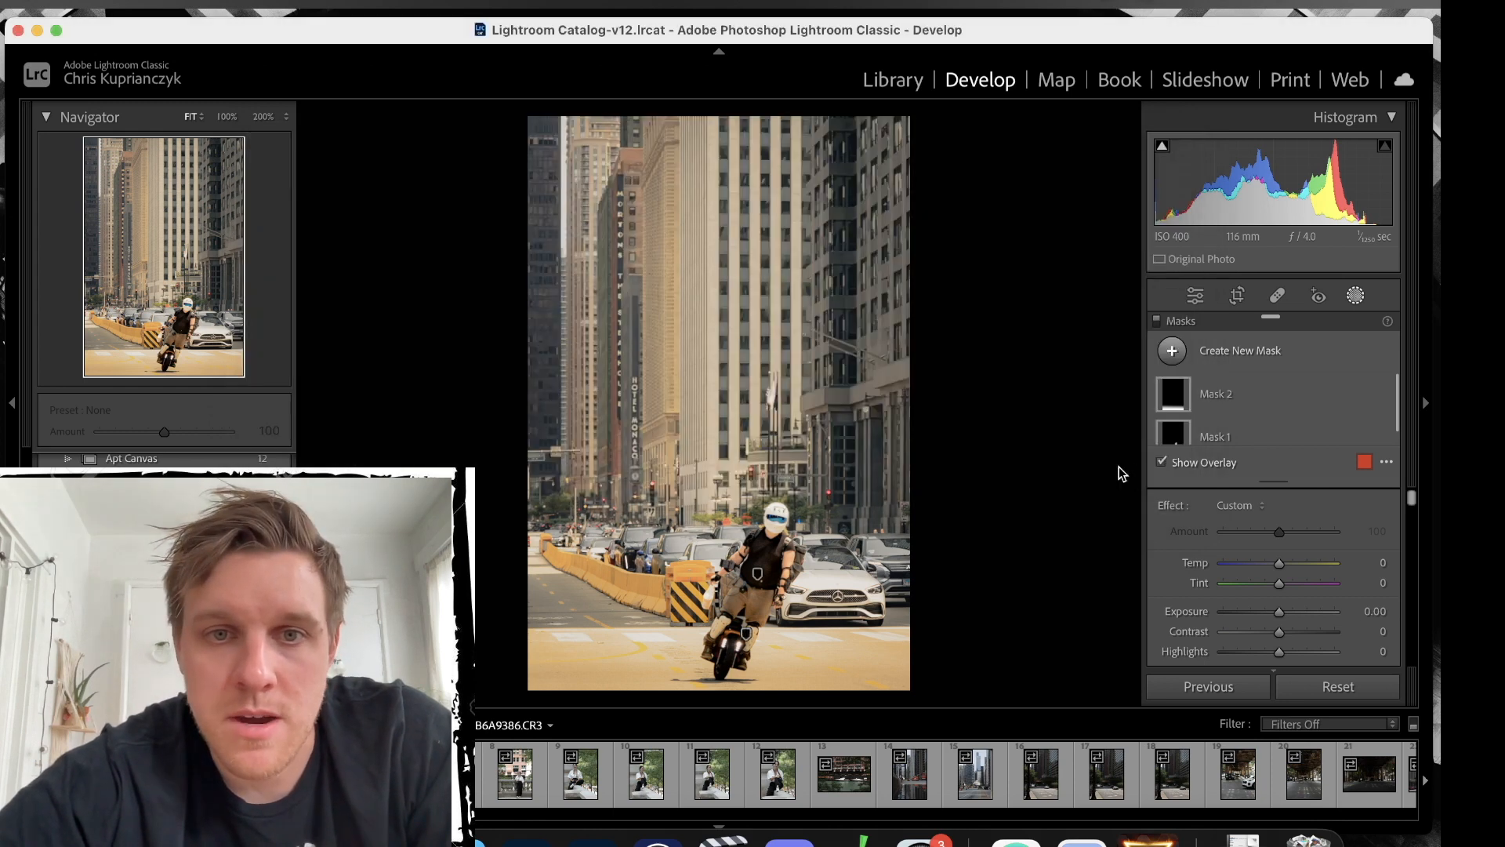
Paste the copied develop settings onto the neighbouring scooter photo, 2B6A9387.CR3.
{"action": "key", "text": "Right"}
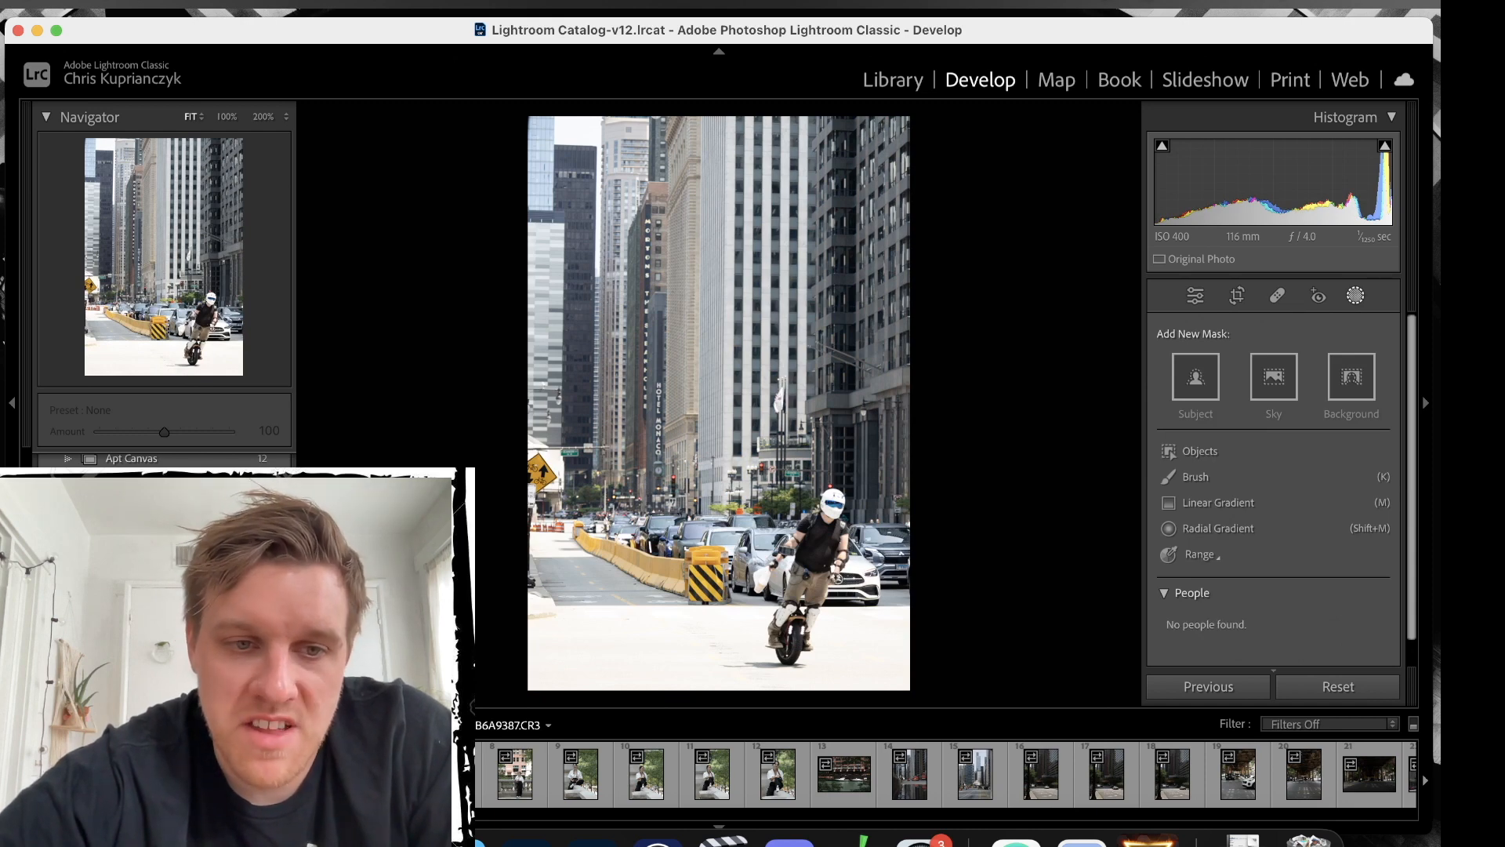
{"action": "right_click", "coordinate": [178, 773]}
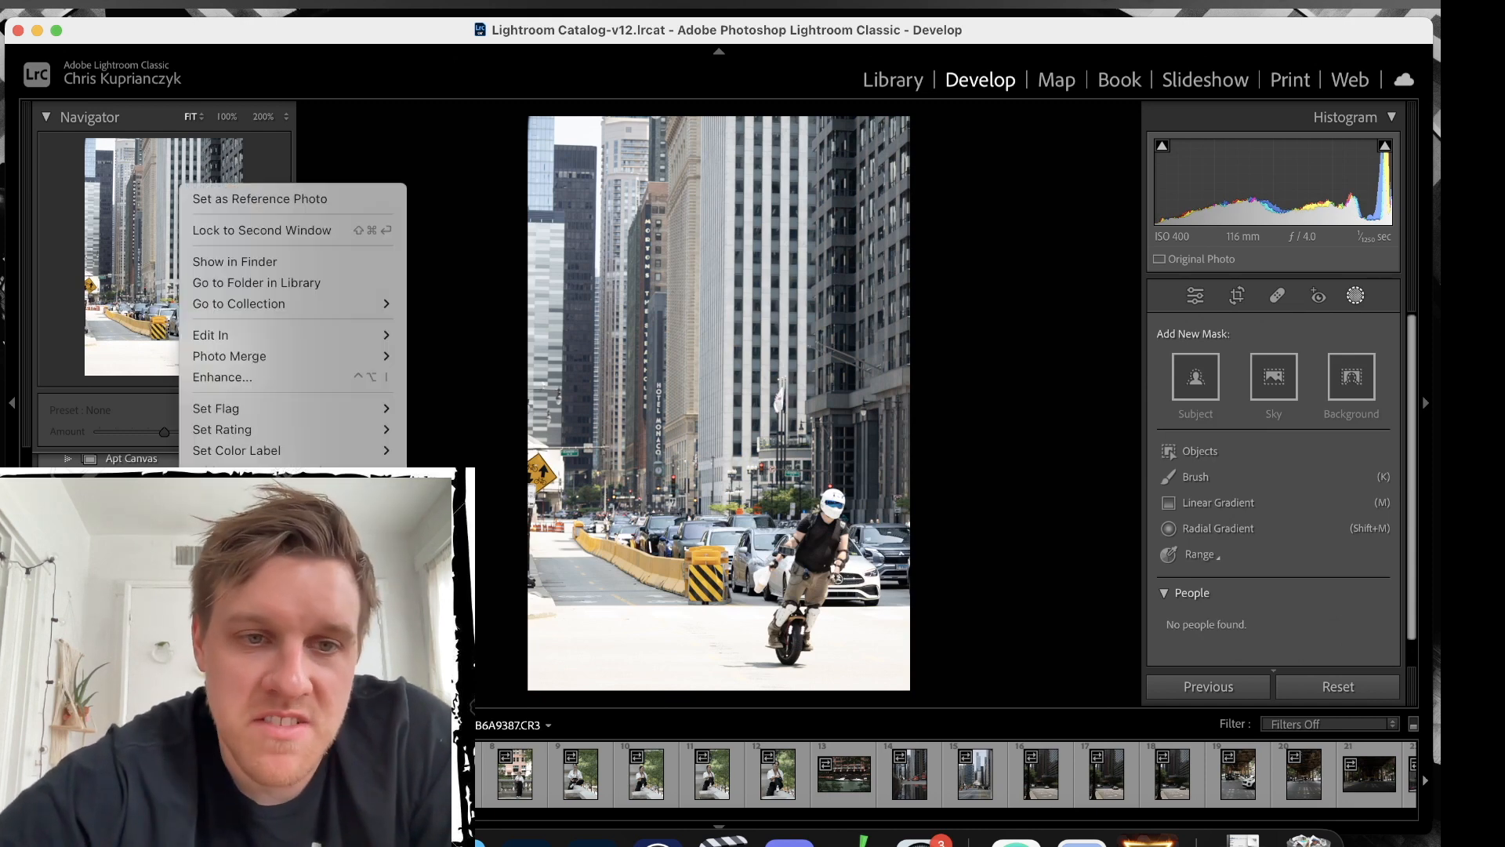
{"action": "mouse_move", "coordinate": [251, 576]}
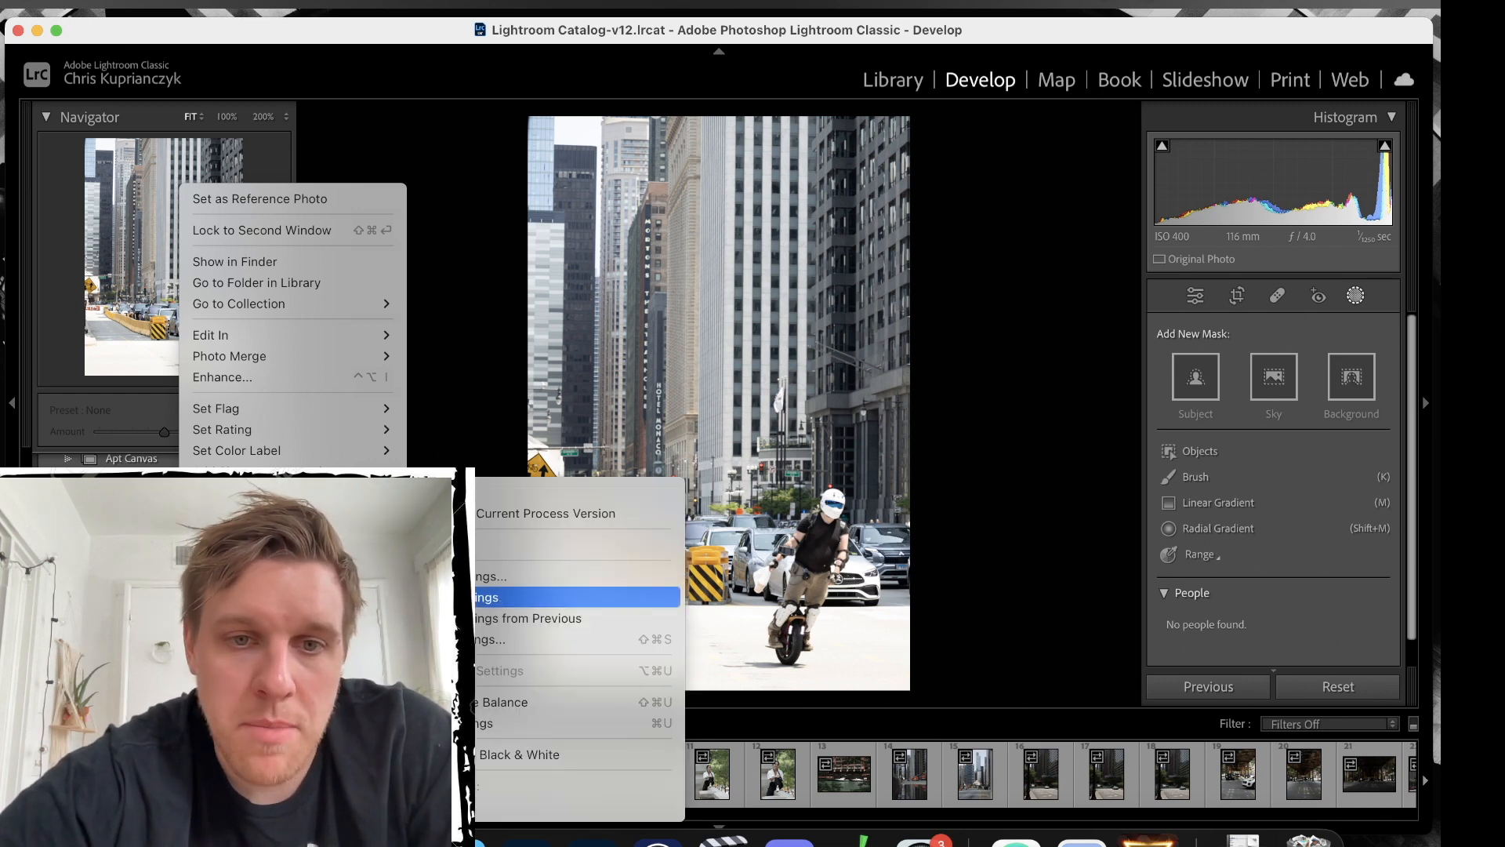
{"action": "left_click", "coordinate": [470, 598]}
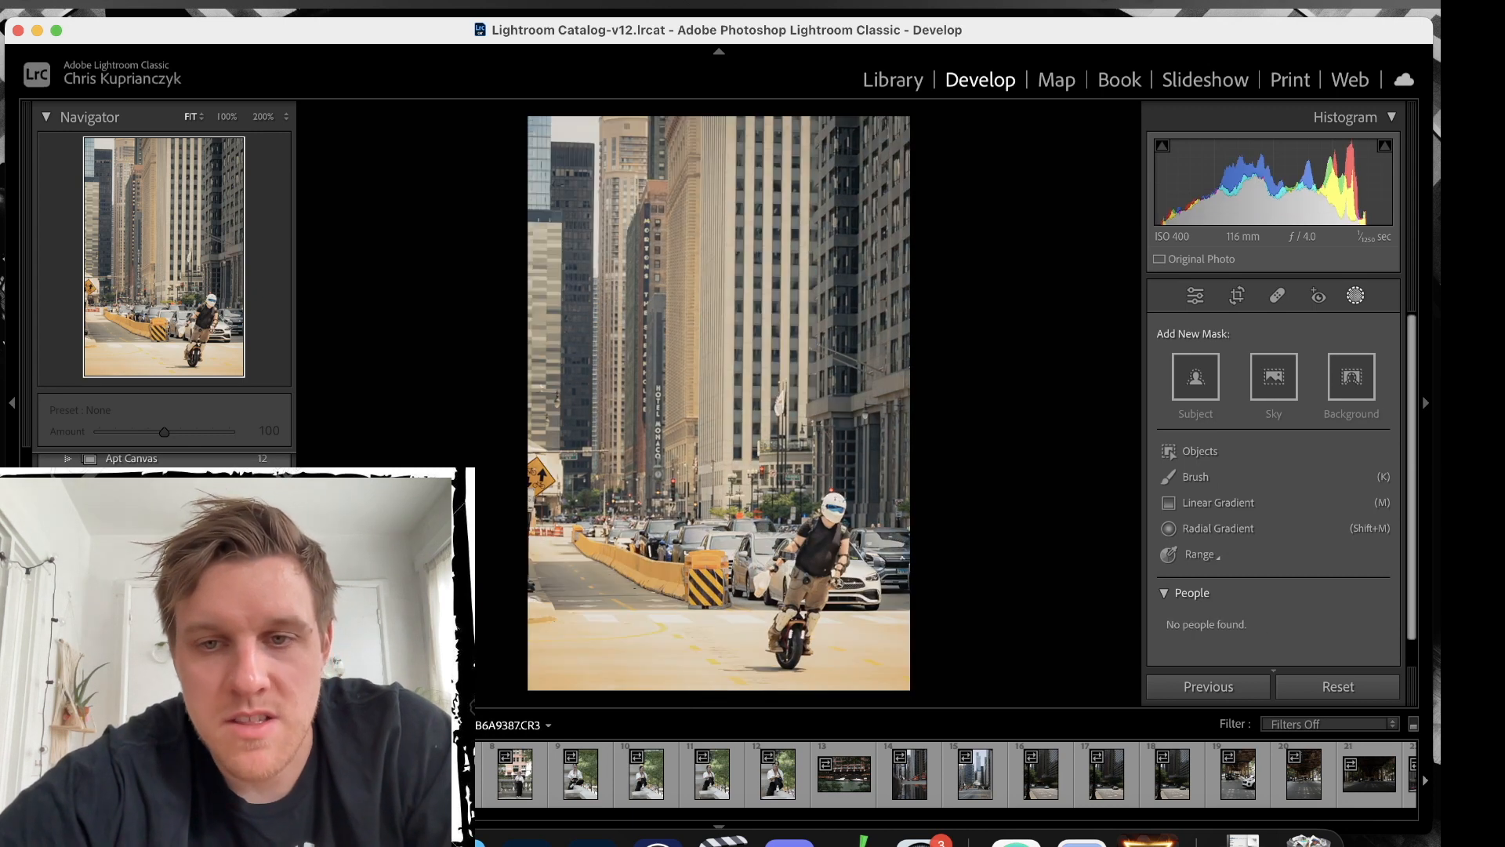